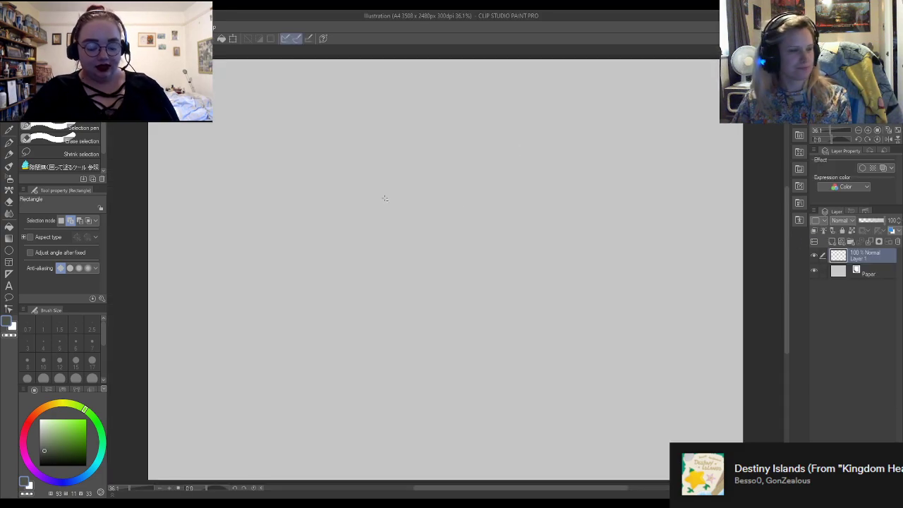
Set the drawing colour to black and try a test stroke with the G-pen at brush size 17, undoing it
{"action": "key", "text": "c"}
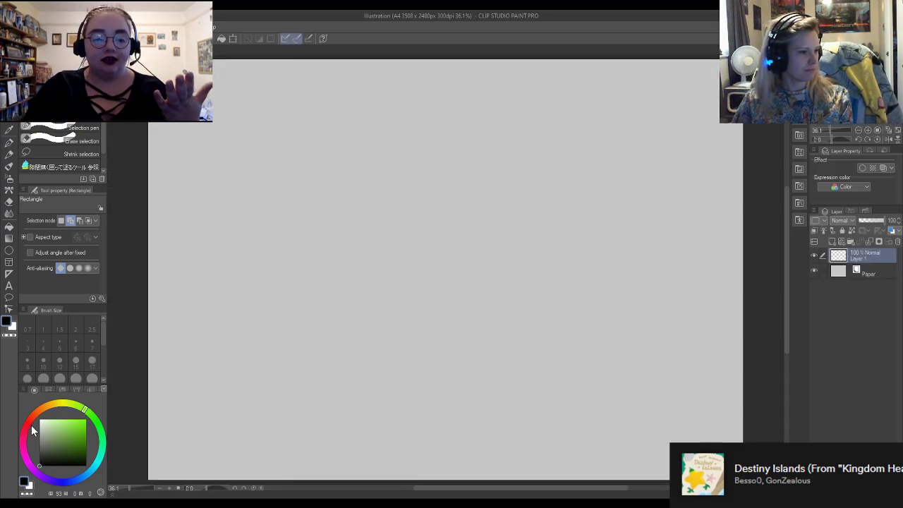
{"action": "left_click", "coordinate": [8, 142]}
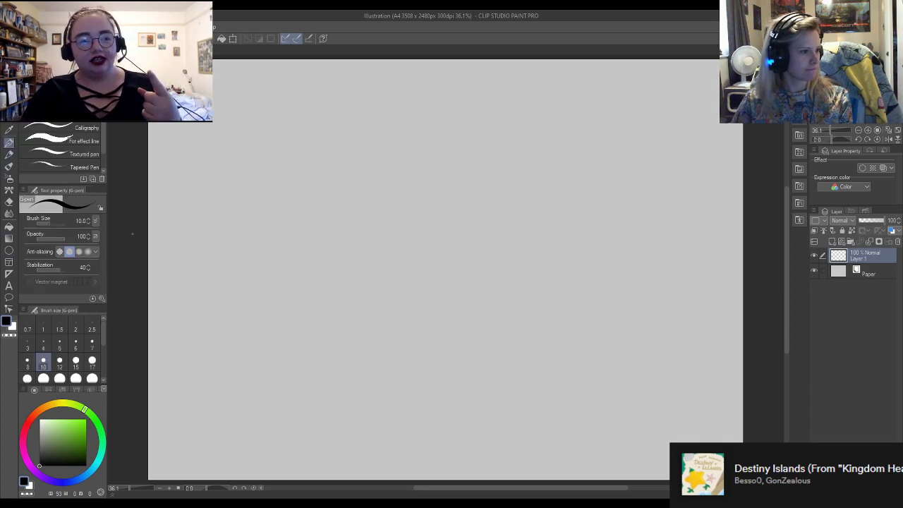
{"action": "left_click", "coordinate": [91, 362]}
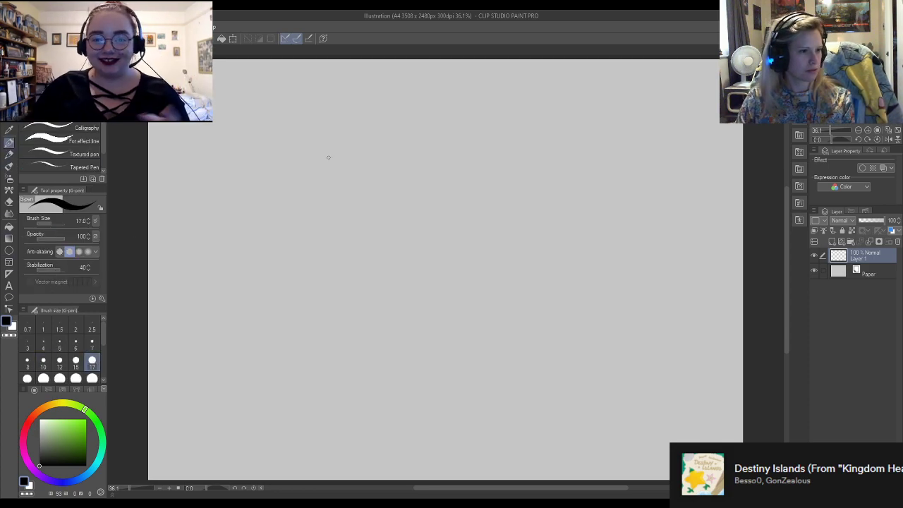
{"action": "left_click_drag", "start_coordinate": [343, 120], "coordinate": [334, 143]}
{"action": "key", "text": "ctrl+z"}
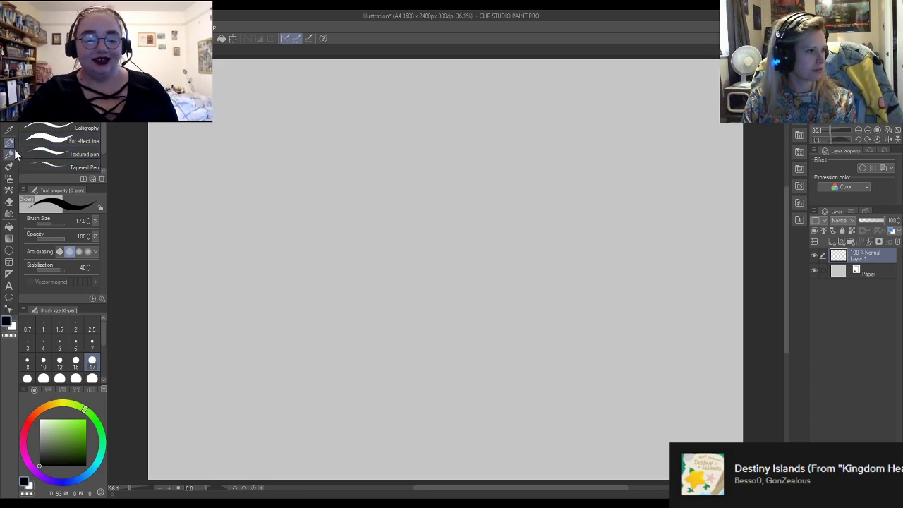
Handwrite the title "Speed warm up!" near the top of the canvas with the Turnip pen at brush size 12
{"action": "left_click", "coordinate": [66, 123]}
{"action": "mouse_move", "coordinate": [332, 118]}
{"action": "left_mouse_down"}
{"action": "mouse_move", "coordinate": [313, 120]}
{"action": "mouse_move", "coordinate": [315, 140]}
{"action": "mouse_move", "coordinate": [383, 141]}
{"action": "mouse_move", "coordinate": [392, 106]}
{"action": "left_mouse_up"}
{"action": "mouse_move", "coordinate": [392, 106]}
{"action": "left_mouse_down"}
{"action": "mouse_move", "coordinate": [393, 141]}
{"action": "mouse_move", "coordinate": [419, 144]}
{"action": "mouse_move", "coordinate": [435, 127]}
{"action": "mouse_move", "coordinate": [451, 141]}
{"action": "mouse_move", "coordinate": [483, 141]}
{"action": "left_mouse_up"}
{"action": "mouse_move", "coordinate": [482, 127]}
{"action": "left_mouse_down"}
{"action": "mouse_move", "coordinate": [482, 160]}
{"action": "mouse_move", "coordinate": [492, 139]}
{"action": "left_mouse_up"}
{"action": "left_click_drag", "start_coordinate": [502, 105], "coordinate": [501, 138]}
{"action": "left_click", "coordinate": [500, 145]}
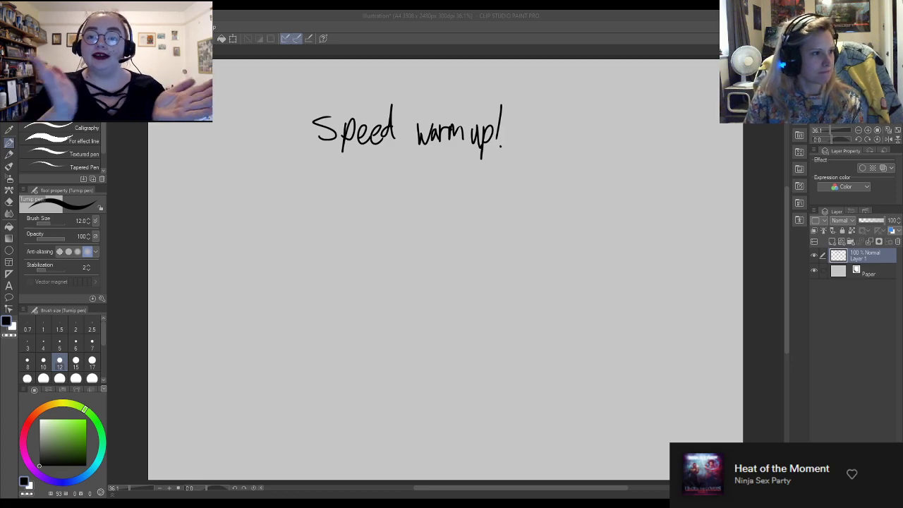
Draw a row of circles along the canvas's upper edge and a second row on both sides of the title
{"action": "mouse_move", "coordinate": [207, 98]}
{"action": "left_mouse_down"}
{"action": "mouse_move", "coordinate": [220, 74]}
{"action": "mouse_move", "coordinate": [224, 88]}
{"action": "mouse_move", "coordinate": [289, 71]}
{"action": "mouse_move", "coordinate": [367, 68]}
{"action": "mouse_move", "coordinate": [540, 79]}
{"action": "mouse_move", "coordinate": [601, 70]}
{"action": "mouse_move", "coordinate": [587, 64]}
{"action": "mouse_move", "coordinate": [696, 74]}
{"action": "left_mouse_up"}
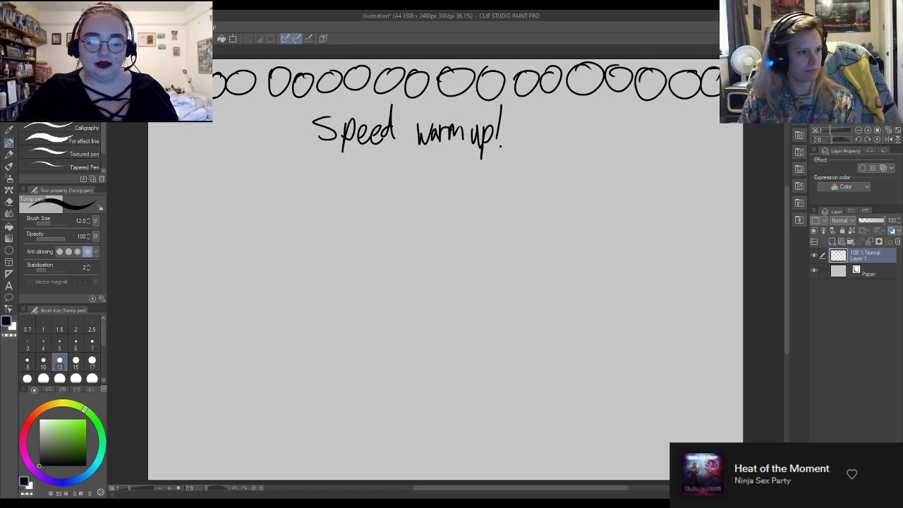
{"action": "left_click_drag", "start_coordinate": [233, 131], "coordinate": [229, 106]}
{"action": "mouse_move", "coordinate": [268, 113]}
{"action": "left_mouse_down"}
{"action": "mouse_move", "coordinate": [254, 110]}
{"action": "mouse_move", "coordinate": [267, 115]}
{"action": "left_mouse_up"}
{"action": "mouse_move", "coordinate": [285, 113]}
{"action": "left_mouse_down"}
{"action": "mouse_move", "coordinate": [310, 110]}
{"action": "mouse_move", "coordinate": [289, 110]}
{"action": "left_mouse_up"}
{"action": "mouse_move", "coordinate": [526, 110]}
{"action": "left_mouse_down"}
{"action": "mouse_move", "coordinate": [544, 136]}
{"action": "mouse_move", "coordinate": [563, 139]}
{"action": "mouse_move", "coordinate": [640, 111]}
{"action": "mouse_move", "coordinate": [687, 132]}
{"action": "mouse_move", "coordinate": [679, 110]}
{"action": "left_mouse_up"}
{"action": "mouse_move", "coordinate": [705, 111]}
{"action": "left_mouse_down"}
{"action": "mouse_move", "coordinate": [699, 124]}
{"action": "mouse_move", "coordinate": [717, 116]}
{"action": "left_mouse_up"}
Draw two full rows of circles across the canvas directly beneath the title
{"action": "mouse_move", "coordinate": [168, 150]}
{"action": "left_mouse_down"}
{"action": "mouse_move", "coordinate": [196, 182]}
{"action": "mouse_move", "coordinate": [227, 151]}
{"action": "mouse_move", "coordinate": [314, 152]}
{"action": "mouse_move", "coordinate": [357, 160]}
{"action": "mouse_move", "coordinate": [373, 182]}
{"action": "mouse_move", "coordinate": [401, 163]}
{"action": "left_mouse_up"}
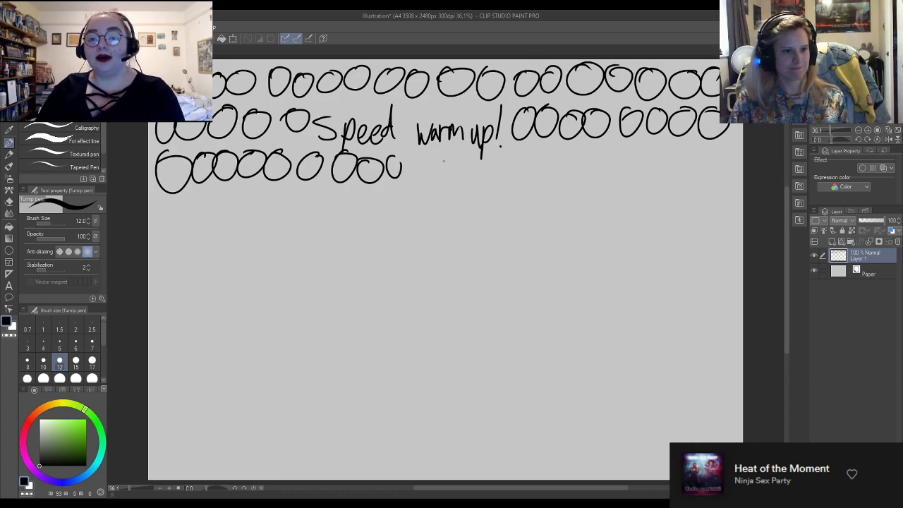
{"action": "mouse_move", "coordinate": [417, 158]}
{"action": "left_mouse_down"}
{"action": "mouse_move", "coordinate": [452, 180]}
{"action": "mouse_move", "coordinate": [453, 156]}
{"action": "left_mouse_up"}
{"action": "mouse_move", "coordinate": [472, 161]}
{"action": "left_mouse_down"}
{"action": "mouse_move", "coordinate": [462, 162]}
{"action": "mouse_move", "coordinate": [606, 164]}
{"action": "mouse_move", "coordinate": [621, 151]}
{"action": "mouse_move", "coordinate": [643, 161]}
{"action": "mouse_move", "coordinate": [679, 147]}
{"action": "mouse_move", "coordinate": [707, 164]}
{"action": "mouse_move", "coordinate": [731, 161]}
{"action": "left_mouse_up"}
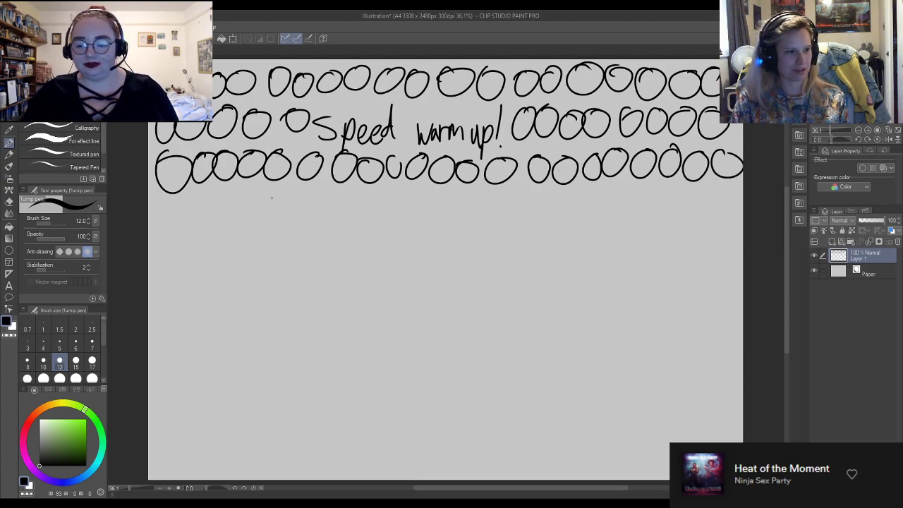
{"action": "mouse_move", "coordinate": [182, 200]}
{"action": "left_mouse_down"}
{"action": "mouse_move", "coordinate": [210, 200]}
{"action": "mouse_move", "coordinate": [224, 213]}
{"action": "mouse_move", "coordinate": [261, 196]}
{"action": "mouse_move", "coordinate": [302, 222]}
{"action": "mouse_move", "coordinate": [301, 197]}
{"action": "mouse_move", "coordinate": [353, 204]}
{"action": "mouse_move", "coordinate": [369, 196]}
{"action": "left_mouse_up"}
{"action": "mouse_move", "coordinate": [399, 195]}
{"action": "left_mouse_down"}
{"action": "mouse_move", "coordinate": [439, 213]}
{"action": "mouse_move", "coordinate": [458, 199]}
{"action": "mouse_move", "coordinate": [480, 201]}
{"action": "mouse_move", "coordinate": [505, 220]}
{"action": "mouse_move", "coordinate": [511, 197]}
{"action": "left_mouse_up"}
{"action": "mouse_move", "coordinate": [538, 199]}
{"action": "left_mouse_down"}
{"action": "mouse_move", "coordinate": [515, 211]}
{"action": "mouse_move", "coordinate": [539, 199]}
{"action": "mouse_move", "coordinate": [595, 199]}
{"action": "mouse_move", "coordinate": [605, 212]}
{"action": "mouse_move", "coordinate": [616, 202]}
{"action": "mouse_move", "coordinate": [729, 199]}
{"action": "left_mouse_up"}
Fill the middle of the canvas with the fifth, sixth and seventh rows of circles
{"action": "mouse_move", "coordinate": [174, 235]}
{"action": "left_mouse_down"}
{"action": "mouse_move", "coordinate": [164, 240]}
{"action": "mouse_move", "coordinate": [240, 230]}
{"action": "mouse_move", "coordinate": [231, 229]}
{"action": "left_mouse_up"}
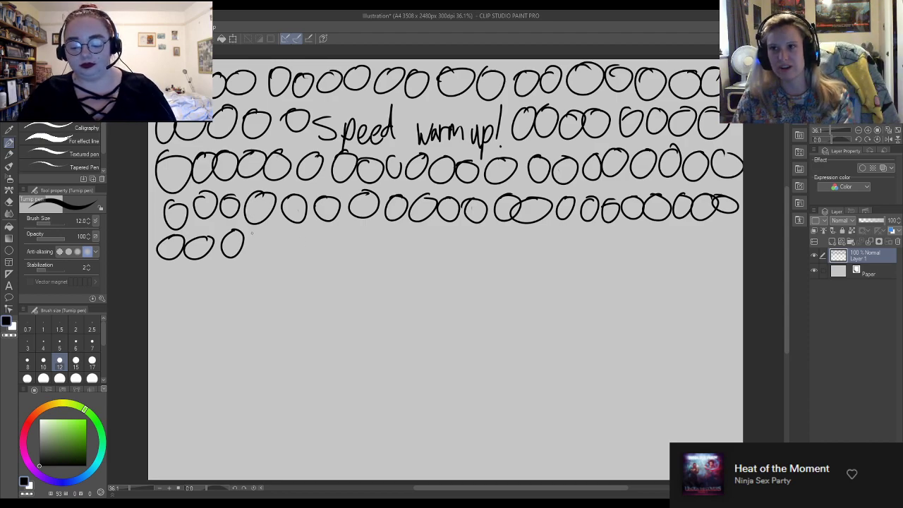
{"action": "mouse_move", "coordinate": [258, 230]}
{"action": "left_mouse_down"}
{"action": "mouse_move", "coordinate": [312, 232]}
{"action": "mouse_move", "coordinate": [337, 254]}
{"action": "mouse_move", "coordinate": [340, 230]}
{"action": "mouse_move", "coordinate": [393, 245]}
{"action": "mouse_move", "coordinate": [408, 234]}
{"action": "mouse_move", "coordinate": [547, 230]}
{"action": "mouse_move", "coordinate": [583, 236]}
{"action": "mouse_move", "coordinate": [608, 258]}
{"action": "mouse_move", "coordinate": [611, 236]}
{"action": "mouse_move", "coordinate": [641, 231]}
{"action": "mouse_move", "coordinate": [647, 251]}
{"action": "mouse_move", "coordinate": [663, 236]}
{"action": "mouse_move", "coordinate": [710, 238]}
{"action": "left_mouse_up"}
{"action": "left_click_drag", "start_coordinate": [108, 269], "coordinate": [120, 270]}
{"action": "mouse_move", "coordinate": [187, 271]}
{"action": "left_mouse_down"}
{"action": "mouse_move", "coordinate": [170, 280]}
{"action": "mouse_move", "coordinate": [186, 271]}
{"action": "mouse_move", "coordinate": [238, 271]}
{"action": "mouse_move", "coordinate": [274, 285]}
{"action": "mouse_move", "coordinate": [304, 269]}
{"action": "mouse_move", "coordinate": [310, 282]}
{"action": "mouse_move", "coordinate": [343, 277]}
{"action": "mouse_move", "coordinate": [366, 288]}
{"action": "mouse_move", "coordinate": [381, 276]}
{"action": "mouse_move", "coordinate": [470, 281]}
{"action": "mouse_move", "coordinate": [496, 270]}
{"action": "mouse_move", "coordinate": [536, 282]}
{"action": "mouse_move", "coordinate": [597, 272]}
{"action": "mouse_move", "coordinate": [586, 282]}
{"action": "left_mouse_up"}
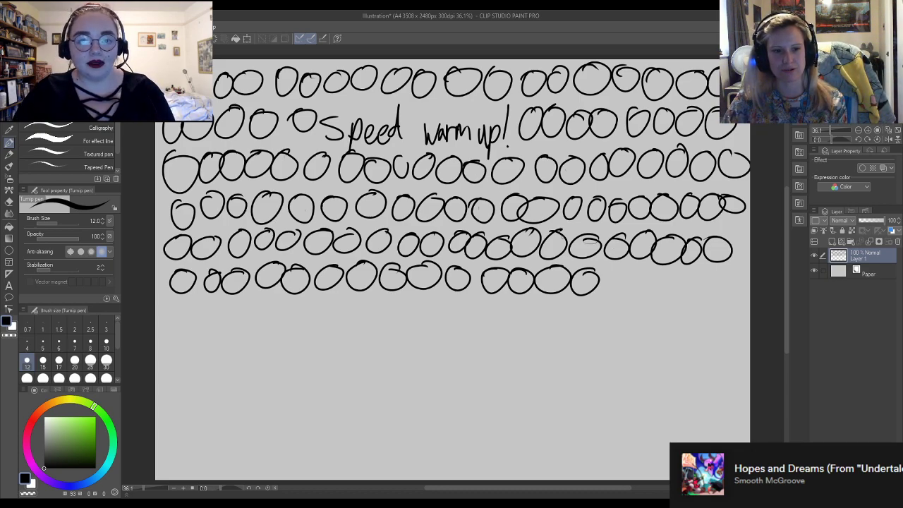
{"action": "mouse_move", "coordinate": [621, 268]}
{"action": "left_mouse_down"}
{"action": "mouse_move", "coordinate": [645, 290]}
{"action": "mouse_move", "coordinate": [647, 277]}
{"action": "mouse_move", "coordinate": [646, 291]}
{"action": "mouse_move", "coordinate": [668, 276]}
{"action": "mouse_move", "coordinate": [701, 288]}
{"action": "mouse_move", "coordinate": [695, 280]}
{"action": "mouse_move", "coordinate": [693, 295]}
{"action": "mouse_move", "coordinate": [717, 274]}
{"action": "left_mouse_up"}
{"action": "mouse_move", "coordinate": [181, 299]}
{"action": "left_mouse_down"}
{"action": "mouse_move", "coordinate": [168, 300]}
{"action": "mouse_move", "coordinate": [394, 302]}
{"action": "mouse_move", "coordinate": [415, 319]}
{"action": "mouse_move", "coordinate": [429, 303]}
{"action": "mouse_move", "coordinate": [493, 307]}
{"action": "mouse_move", "coordinate": [505, 317]}
{"action": "mouse_move", "coordinate": [520, 304]}
{"action": "mouse_move", "coordinate": [609, 302]}
{"action": "mouse_move", "coordinate": [636, 308]}
{"action": "mouse_move", "coordinate": [642, 321]}
{"action": "mouse_move", "coordinate": [663, 307]}
{"action": "mouse_move", "coordinate": [736, 307]}
{"action": "left_mouse_up"}
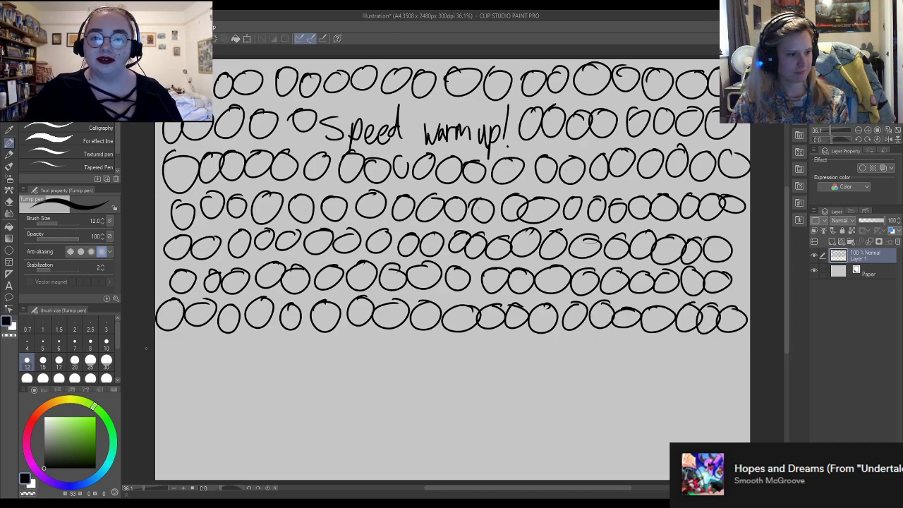
Continue down the canvas with the eighth, ninth and tenth rows of circles from edge to edge
{"action": "left_click_drag", "start_coordinate": [174, 339], "coordinate": [176, 336]}
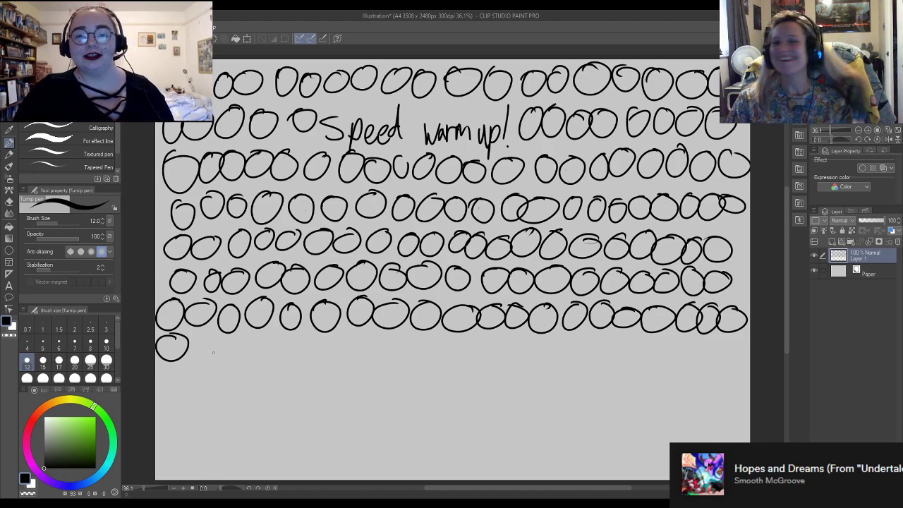
{"action": "mouse_move", "coordinate": [213, 335]}
{"action": "left_mouse_down"}
{"action": "mouse_move", "coordinate": [197, 341]}
{"action": "mouse_move", "coordinate": [280, 333]}
{"action": "mouse_move", "coordinate": [299, 348]}
{"action": "mouse_move", "coordinate": [312, 336]}
{"action": "mouse_move", "coordinate": [333, 353]}
{"action": "mouse_move", "coordinate": [352, 338]}
{"action": "mouse_move", "coordinate": [494, 338]}
{"action": "mouse_move", "coordinate": [506, 353]}
{"action": "mouse_move", "coordinate": [520, 338]}
{"action": "mouse_move", "coordinate": [543, 339]}
{"action": "mouse_move", "coordinate": [560, 353]}
{"action": "mouse_move", "coordinate": [574, 338]}
{"action": "mouse_move", "coordinate": [598, 339]}
{"action": "left_mouse_up"}
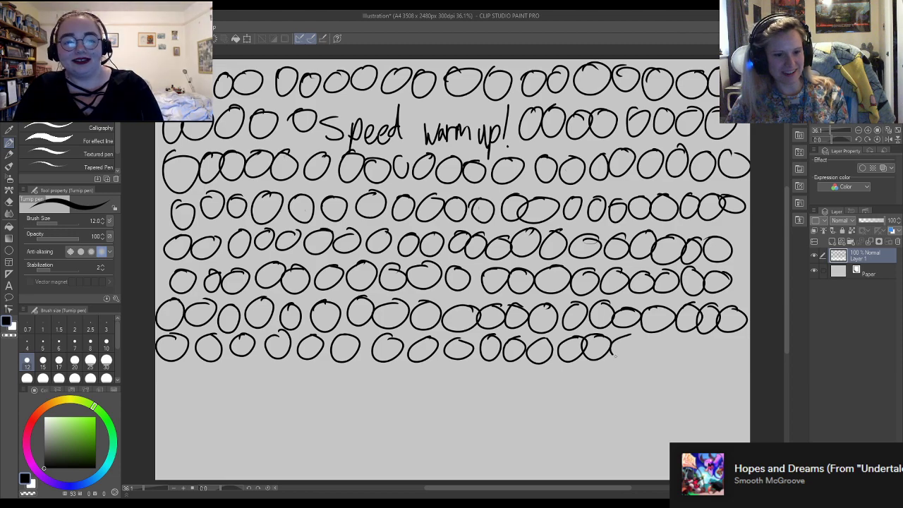
{"action": "mouse_move", "coordinate": [656, 336]}
{"action": "left_mouse_down"}
{"action": "mouse_move", "coordinate": [695, 343]}
{"action": "mouse_move", "coordinate": [681, 343]}
{"action": "mouse_move", "coordinate": [699, 353]}
{"action": "mouse_move", "coordinate": [732, 343]}
{"action": "left_mouse_up"}
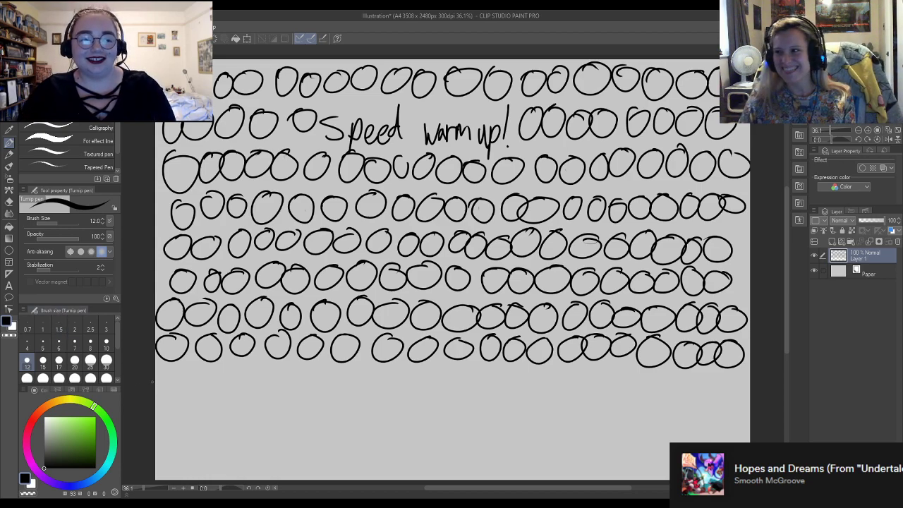
{"action": "mouse_move", "coordinate": [179, 367]}
{"action": "left_mouse_down"}
{"action": "mouse_move", "coordinate": [249, 364]}
{"action": "mouse_move", "coordinate": [268, 374]}
{"action": "mouse_move", "coordinate": [279, 362]}
{"action": "mouse_move", "coordinate": [294, 383]}
{"action": "mouse_move", "coordinate": [303, 364]}
{"action": "mouse_move", "coordinate": [331, 367]}
{"action": "mouse_move", "coordinate": [354, 384]}
{"action": "mouse_move", "coordinate": [364, 364]}
{"action": "mouse_move", "coordinate": [486, 367]}
{"action": "mouse_move", "coordinate": [498, 381]}
{"action": "mouse_move", "coordinate": [509, 364]}
{"action": "mouse_move", "coordinate": [588, 367]}
{"action": "mouse_move", "coordinate": [603, 383]}
{"action": "mouse_move", "coordinate": [612, 367]}
{"action": "mouse_move", "coordinate": [729, 381]}
{"action": "left_mouse_up"}
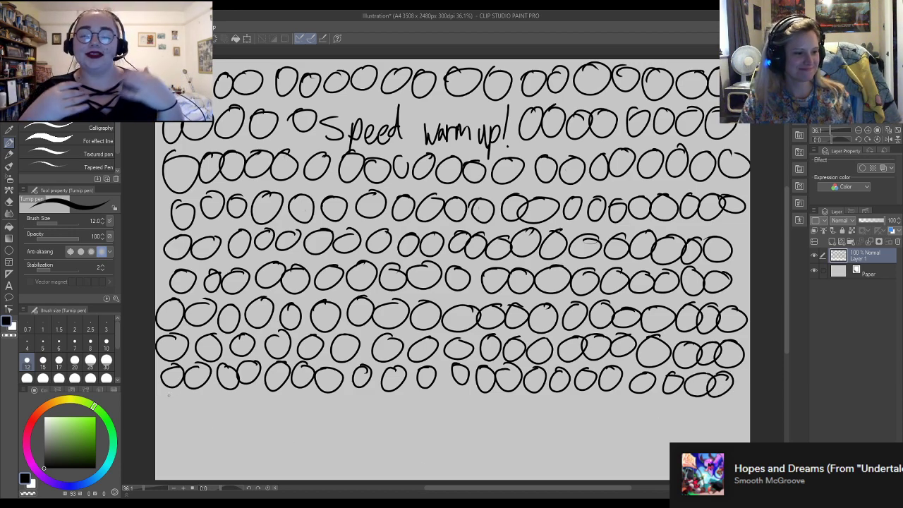
{"action": "mouse_move", "coordinate": [175, 396]}
{"action": "left_mouse_down"}
{"action": "mouse_move", "coordinate": [193, 416]}
{"action": "mouse_move", "coordinate": [202, 395]}
{"action": "mouse_move", "coordinate": [219, 408]}
{"action": "mouse_move", "coordinate": [230, 397]}
{"action": "left_mouse_up"}
{"action": "mouse_move", "coordinate": [248, 393]}
{"action": "left_mouse_down"}
{"action": "mouse_move", "coordinate": [240, 406]}
{"action": "mouse_move", "coordinate": [256, 395]}
{"action": "mouse_move", "coordinate": [354, 395]}
{"action": "mouse_move", "coordinate": [372, 421]}
{"action": "mouse_move", "coordinate": [379, 402]}
{"action": "mouse_move", "coordinate": [410, 412]}
{"action": "mouse_move", "coordinate": [432, 395]}
{"action": "mouse_move", "coordinate": [443, 408]}
{"action": "mouse_move", "coordinate": [624, 395]}
{"action": "mouse_move", "coordinate": [682, 404]}
{"action": "mouse_move", "coordinate": [690, 417]}
{"action": "mouse_move", "coordinate": [736, 405]}
{"action": "left_mouse_up"}
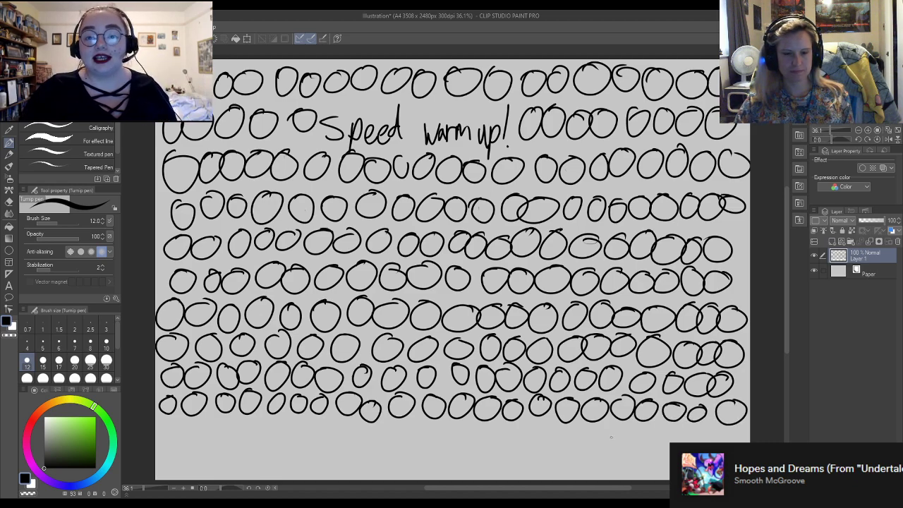
Draw most of an eleventh row of circles, leaving a gap before the canvas's right edge
{"action": "mouse_move", "coordinate": [172, 424]}
{"action": "left_mouse_down"}
{"action": "mouse_move", "coordinate": [178, 447]}
{"action": "mouse_move", "coordinate": [178, 424]}
{"action": "left_mouse_up"}
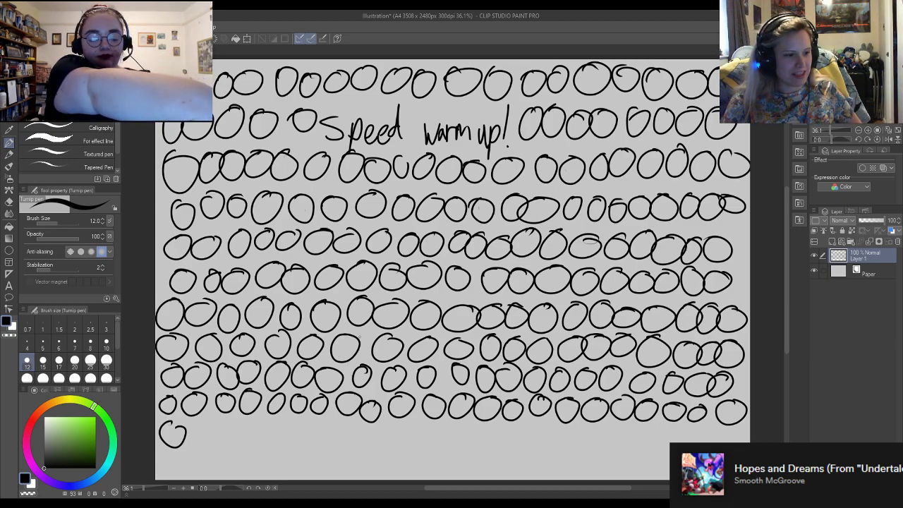
{"action": "left_click_drag", "start_coordinate": [447, 276], "coordinate": [438, 302]}
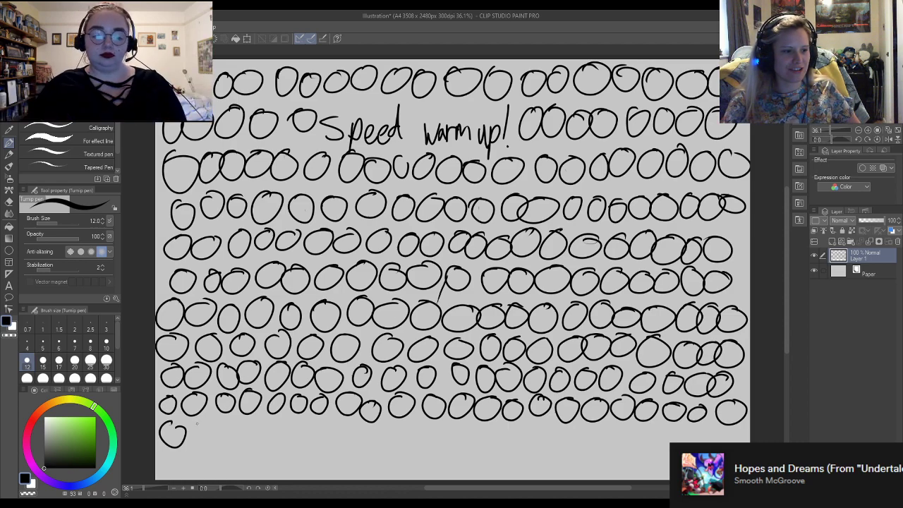
{"action": "mouse_move", "coordinate": [206, 423]}
{"action": "left_mouse_down"}
{"action": "mouse_move", "coordinate": [225, 434]}
{"action": "mouse_move", "coordinate": [241, 420]}
{"action": "mouse_move", "coordinate": [305, 423]}
{"action": "mouse_move", "coordinate": [315, 433]}
{"action": "mouse_move", "coordinate": [326, 422]}
{"action": "mouse_move", "coordinate": [384, 426]}
{"action": "left_mouse_up"}
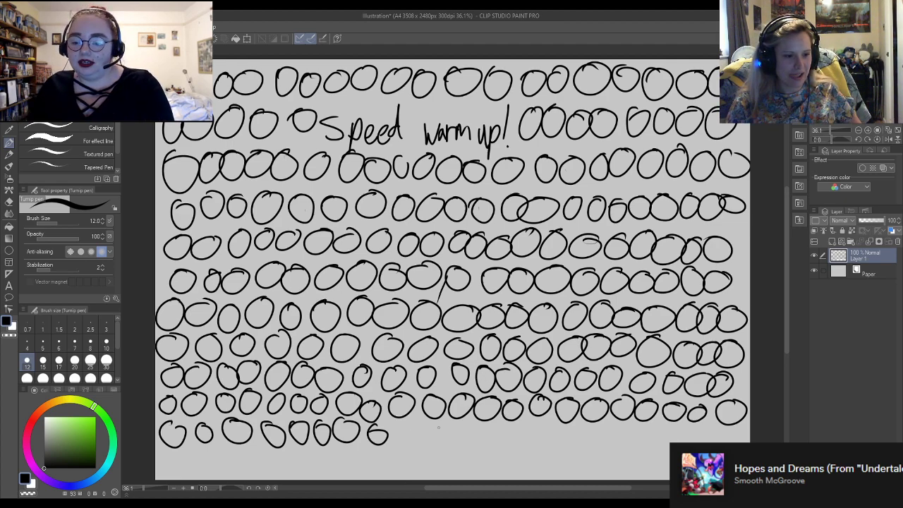
{"action": "mouse_move", "coordinate": [406, 426]}
{"action": "left_mouse_down"}
{"action": "mouse_move", "coordinate": [484, 425]}
{"action": "mouse_move", "coordinate": [502, 439]}
{"action": "mouse_move", "coordinate": [511, 425]}
{"action": "mouse_move", "coordinate": [536, 423]}
{"action": "mouse_move", "coordinate": [565, 435]}
{"action": "mouse_move", "coordinate": [596, 425]}
{"action": "mouse_move", "coordinate": [625, 438]}
{"action": "mouse_move", "coordinate": [624, 425]}
{"action": "mouse_move", "coordinate": [660, 437]}
{"action": "left_mouse_up"}
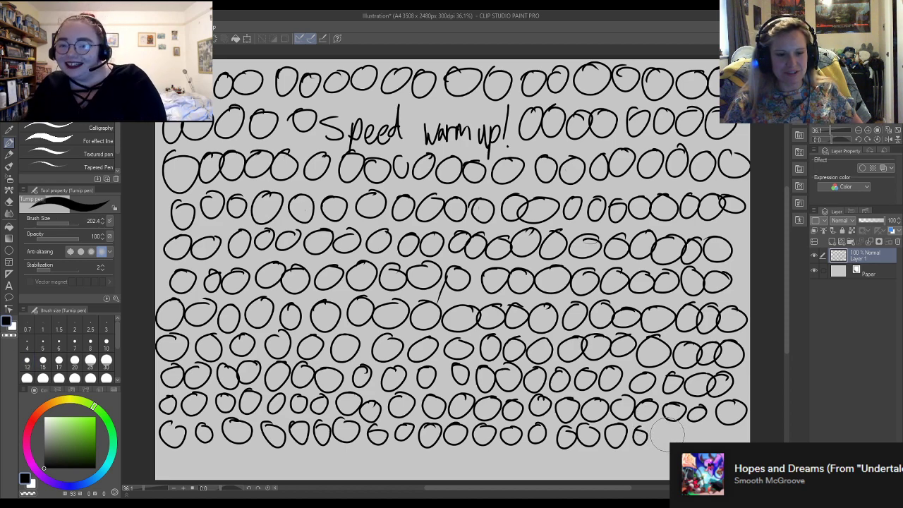
Complete the eleventh row of circles at brush sizes 8 and 12, and draw a last row along the canvas's bottom edge
{"action": "left_click", "coordinate": [90, 344]}
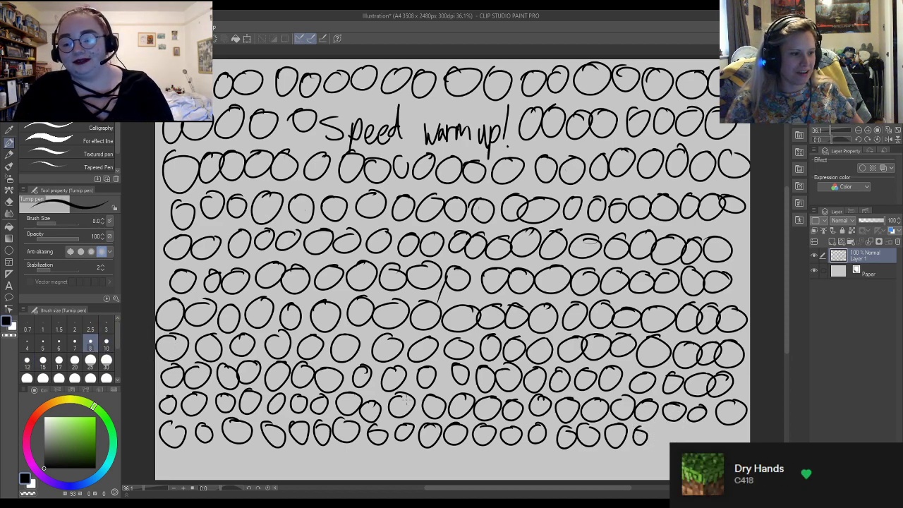
{"action": "scroll", "coordinate": [787, 350], "scroll_direction": "down", "scroll_amount": 2}
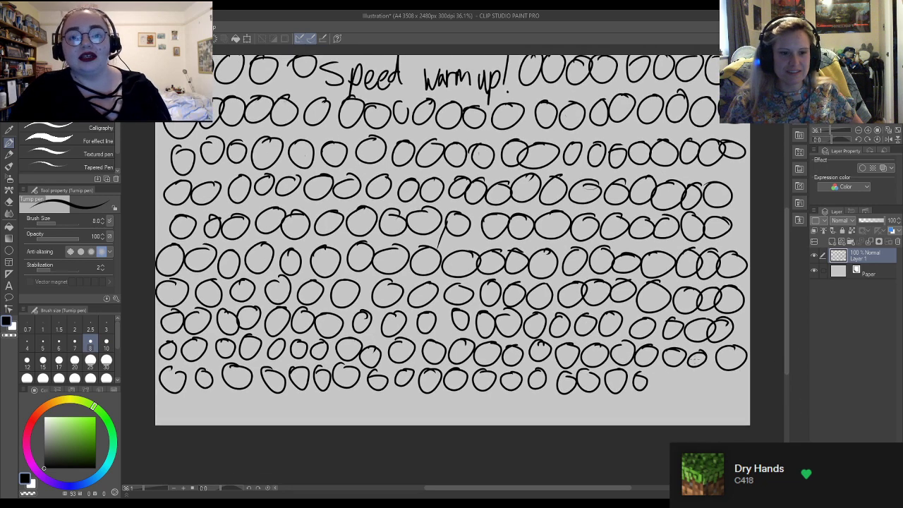
{"action": "mouse_move", "coordinate": [666, 372]}
{"action": "left_mouse_down"}
{"action": "mouse_move", "coordinate": [667, 385]}
{"action": "mouse_move", "coordinate": [667, 377]}
{"action": "left_mouse_up"}
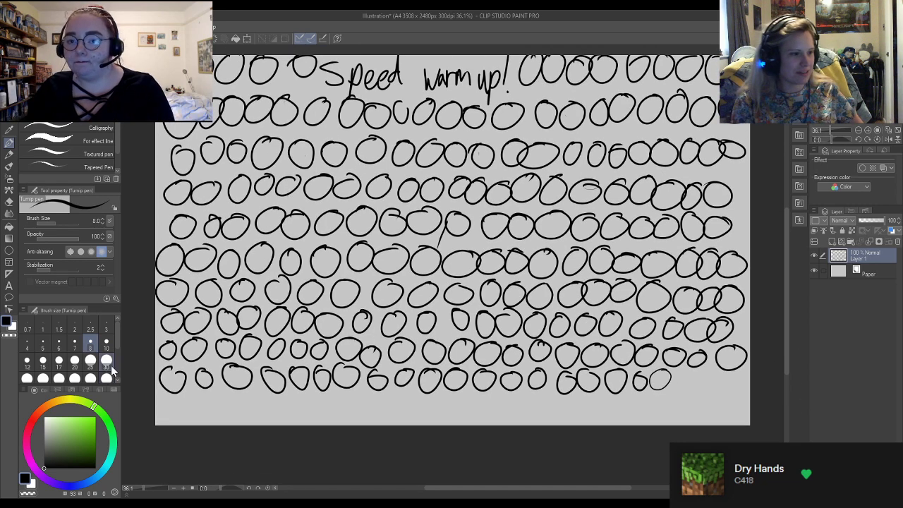
{"action": "left_click", "coordinate": [27, 361]}
{"action": "mouse_move", "coordinate": [686, 374]}
{"action": "left_mouse_down"}
{"action": "mouse_move", "coordinate": [706, 396]}
{"action": "mouse_move", "coordinate": [710, 375]}
{"action": "left_mouse_up"}
{"action": "mouse_move", "coordinate": [735, 375]}
{"action": "left_mouse_down"}
{"action": "mouse_move", "coordinate": [727, 393]}
{"action": "mouse_move", "coordinate": [737, 376]}
{"action": "left_mouse_up"}
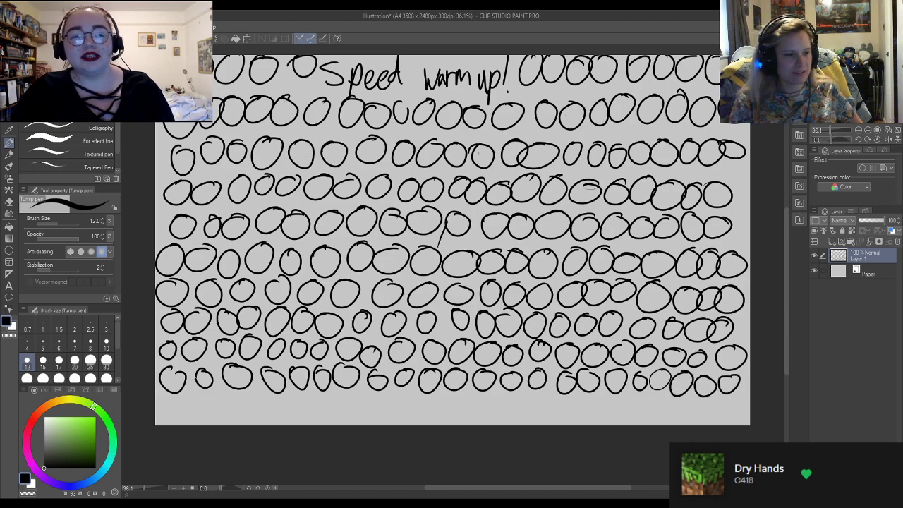
{"action": "mouse_move", "coordinate": [178, 398]}
{"action": "left_mouse_down"}
{"action": "mouse_move", "coordinate": [167, 398]}
{"action": "mouse_move", "coordinate": [182, 400]}
{"action": "left_mouse_up"}
{"action": "mouse_move", "coordinate": [212, 397]}
{"action": "left_mouse_down"}
{"action": "mouse_move", "coordinate": [200, 420]}
{"action": "mouse_move", "coordinate": [213, 398]}
{"action": "mouse_move", "coordinate": [275, 393]}
{"action": "mouse_move", "coordinate": [295, 415]}
{"action": "mouse_move", "coordinate": [308, 397]}
{"action": "mouse_move", "coordinate": [357, 395]}
{"action": "mouse_move", "coordinate": [387, 397]}
{"action": "mouse_move", "coordinate": [422, 418]}
{"action": "mouse_move", "coordinate": [426, 399]}
{"action": "mouse_move", "coordinate": [536, 401]}
{"action": "mouse_move", "coordinate": [551, 420]}
{"action": "mouse_move", "coordinate": [566, 401]}
{"action": "mouse_move", "coordinate": [597, 401]}
{"action": "mouse_move", "coordinate": [600, 409]}
{"action": "mouse_move", "coordinate": [623, 401]}
{"action": "mouse_move", "coordinate": [635, 422]}
{"action": "mouse_move", "coordinate": [643, 399]}
{"action": "mouse_move", "coordinate": [674, 413]}
{"action": "mouse_move", "coordinate": [688, 400]}
{"action": "mouse_move", "coordinate": [735, 400]}
{"action": "left_mouse_up"}
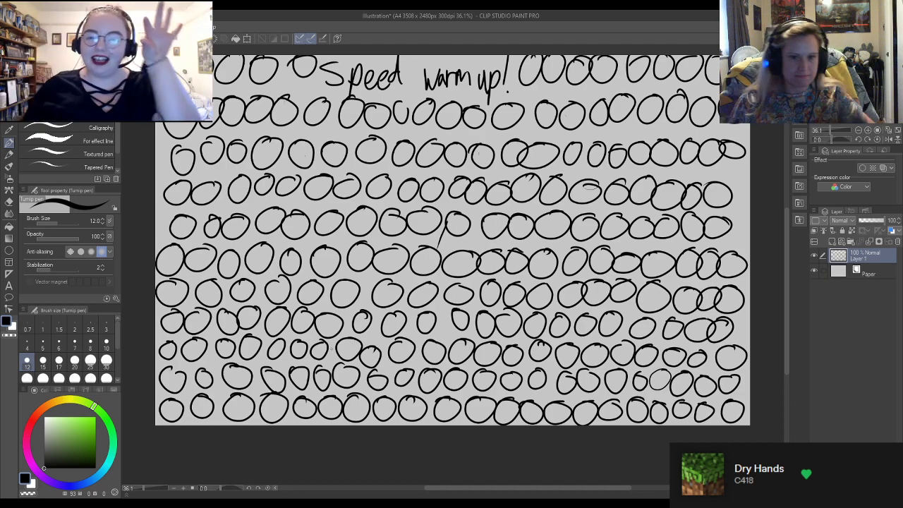
Delete the layer holding the title and circles, and add a new blank raster layer above the paper
{"action": "left_click", "coordinate": [880, 244]}
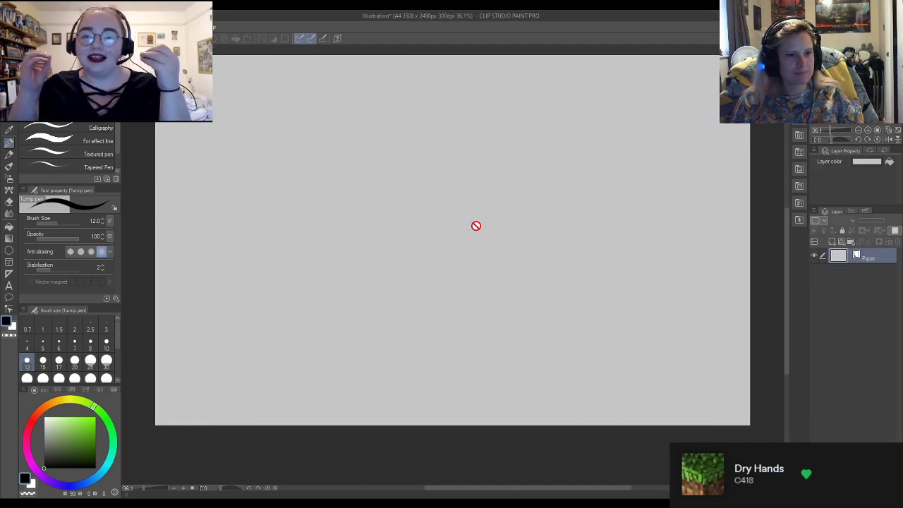
{"action": "scroll", "coordinate": [542, 282], "scroll_direction": "down", "scroll_amount": 3}
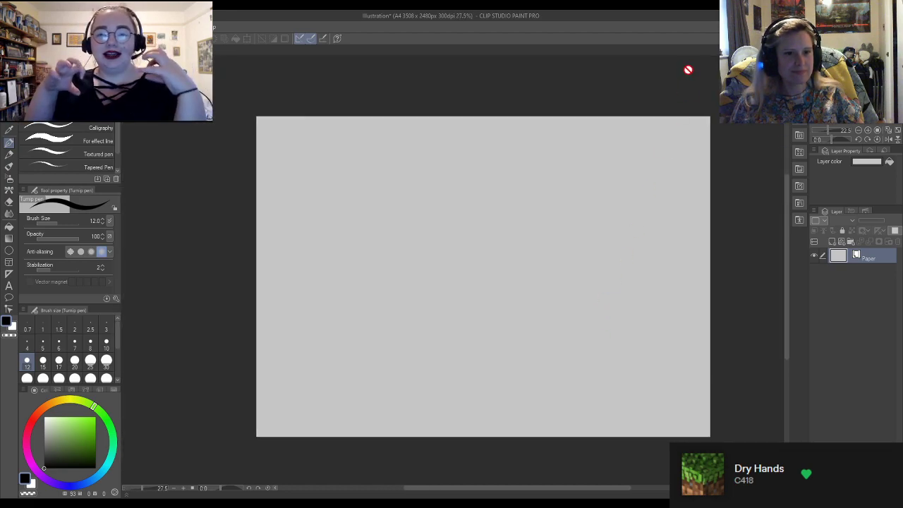
{"action": "scroll", "coordinate": [687, 70], "scroll_direction": "up", "scroll_amount": 1}
{"action": "left_click", "coordinate": [832, 242]}
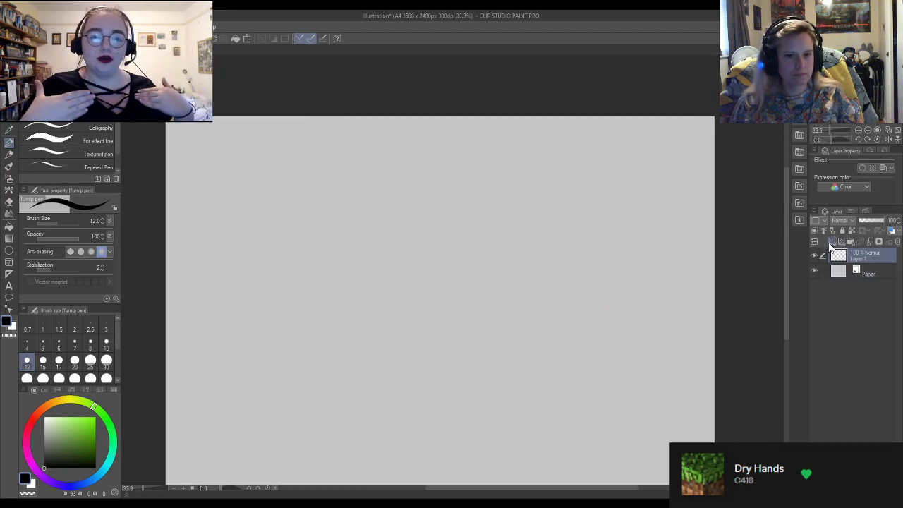
Set the brush size to 12 and handwrite "Speed warm up" in the upper middle of the blank canvas
{"action": "left_click_drag", "start_coordinate": [459, 170], "coordinate": [476, 155]}
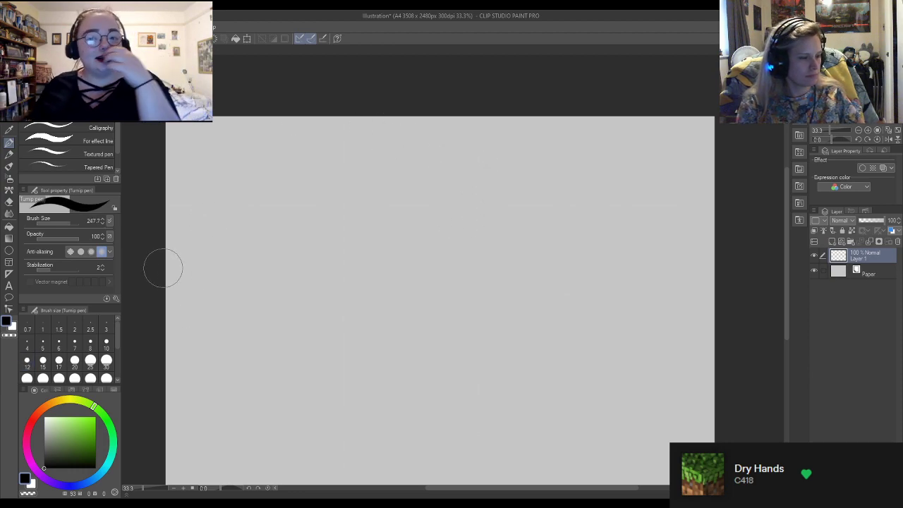
{"action": "left_click", "coordinate": [26, 363]}
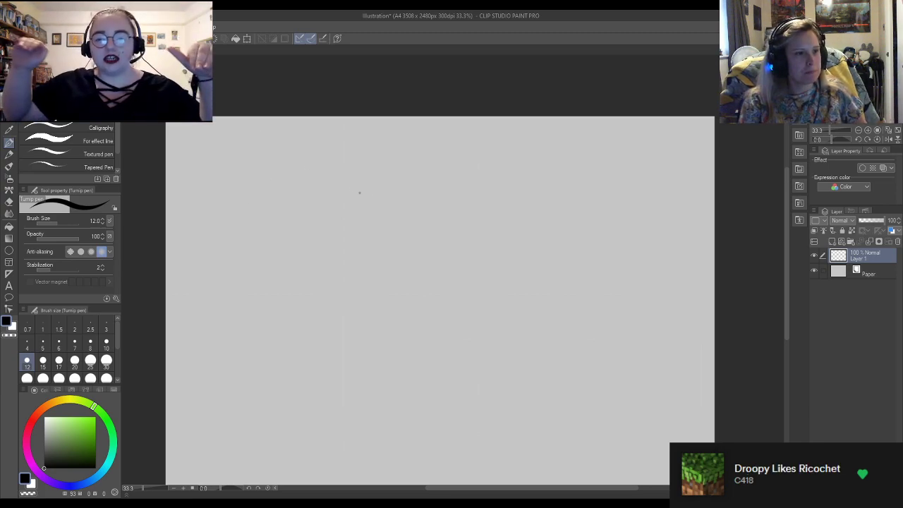
{"action": "mouse_move", "coordinate": [370, 182]}
{"action": "left_mouse_down"}
{"action": "mouse_move", "coordinate": [356, 198]}
{"action": "mouse_move", "coordinate": [387, 184]}
{"action": "mouse_move", "coordinate": [383, 195]}
{"action": "mouse_move", "coordinate": [412, 199]}
{"action": "left_mouse_up"}
{"action": "mouse_move", "coordinate": [420, 188]}
{"action": "left_mouse_down"}
{"action": "mouse_move", "coordinate": [421, 198]}
{"action": "mouse_move", "coordinate": [424, 167]}
{"action": "mouse_move", "coordinate": [438, 194]}
{"action": "mouse_move", "coordinate": [463, 189]}
{"action": "left_mouse_up"}
{"action": "left_click_drag", "start_coordinate": [471, 189], "coordinate": [495, 197]}
{"action": "mouse_move", "coordinate": [494, 186]}
{"action": "left_mouse_down"}
{"action": "mouse_move", "coordinate": [496, 210]}
{"action": "mouse_move", "coordinate": [506, 198]}
{"action": "left_mouse_up"}
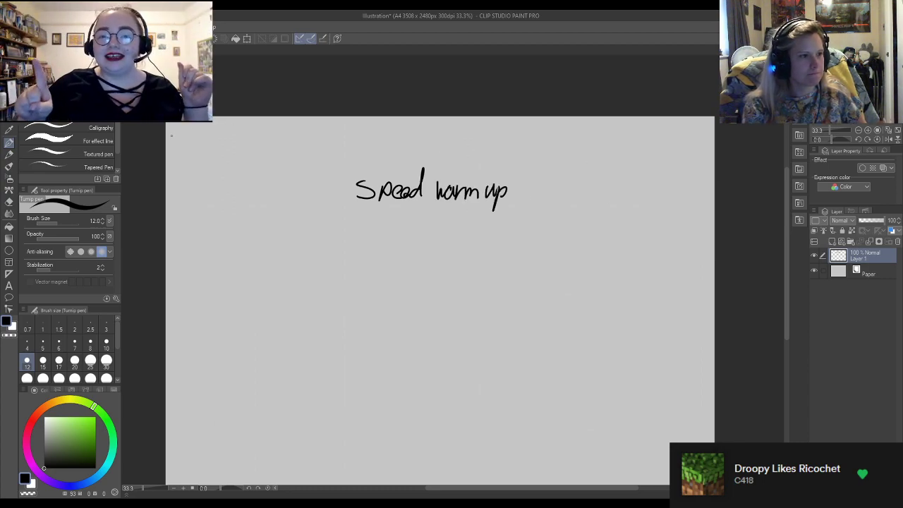
Draw quick short vertical lines along the canvas's top edge, from the left edge to just short of the title
{"action": "left_click_drag", "start_coordinate": [191, 125], "coordinate": [189, 164]}
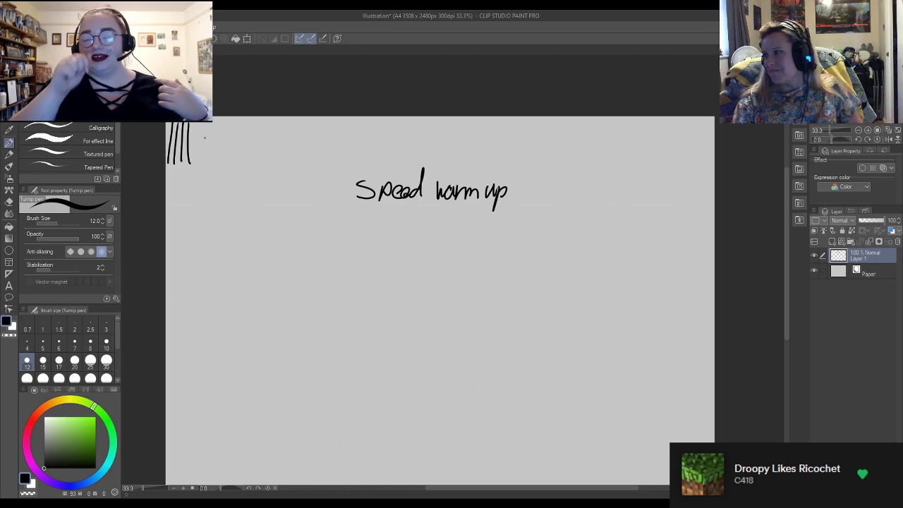
{"action": "left_click_drag", "start_coordinate": [195, 125], "coordinate": [195, 163]}
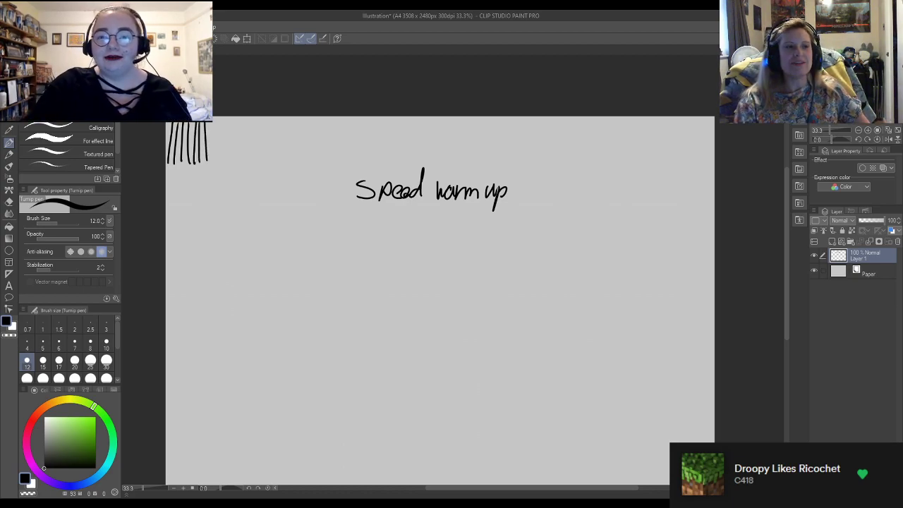
{"action": "mouse_move", "coordinate": [230, 117]}
{"action": "left_mouse_down"}
{"action": "mouse_move", "coordinate": [226, 166]}
{"action": "mouse_move", "coordinate": [238, 165]}
{"action": "mouse_move", "coordinate": [240, 147]}
{"action": "mouse_move", "coordinate": [239, 161]}
{"action": "left_mouse_up"}
{"action": "mouse_move", "coordinate": [248, 119]}
{"action": "left_mouse_down"}
{"action": "mouse_move", "coordinate": [247, 168]}
{"action": "mouse_move", "coordinate": [252, 162]}
{"action": "left_mouse_up"}
{"action": "left_click_drag", "start_coordinate": [259, 116], "coordinate": [260, 166]}
{"action": "left_click_drag", "start_coordinate": [269, 116], "coordinate": [267, 167]}
{"action": "left_click_drag", "start_coordinate": [271, 115], "coordinate": [270, 170]}
{"action": "left_click_drag", "start_coordinate": [276, 118], "coordinate": [278, 169]}
{"action": "left_click_drag", "start_coordinate": [281, 116], "coordinate": [281, 167]}
{"action": "mouse_move", "coordinate": [285, 118]}
{"action": "left_mouse_down"}
{"action": "mouse_move", "coordinate": [298, 162]}
{"action": "mouse_move", "coordinate": [298, 120]}
{"action": "mouse_move", "coordinate": [297, 162]}
{"action": "left_mouse_up"}
{"action": "left_click_drag", "start_coordinate": [304, 116], "coordinate": [307, 165]}
{"action": "mouse_move", "coordinate": [313, 123]}
{"action": "left_mouse_down"}
{"action": "mouse_move", "coordinate": [311, 168]}
{"action": "mouse_move", "coordinate": [316, 161]}
{"action": "left_mouse_up"}
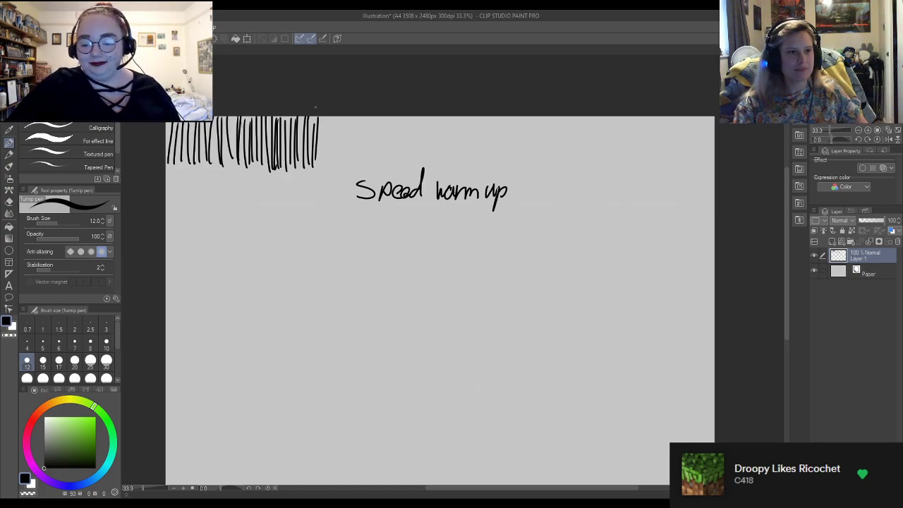
Continue the top row of vertical lines above the title as far as the start of "warm"
{"action": "mouse_move", "coordinate": [323, 115]}
{"action": "left_mouse_down"}
{"action": "mouse_move", "coordinate": [323, 167]}
{"action": "mouse_move", "coordinate": [338, 169]}
{"action": "left_mouse_up"}
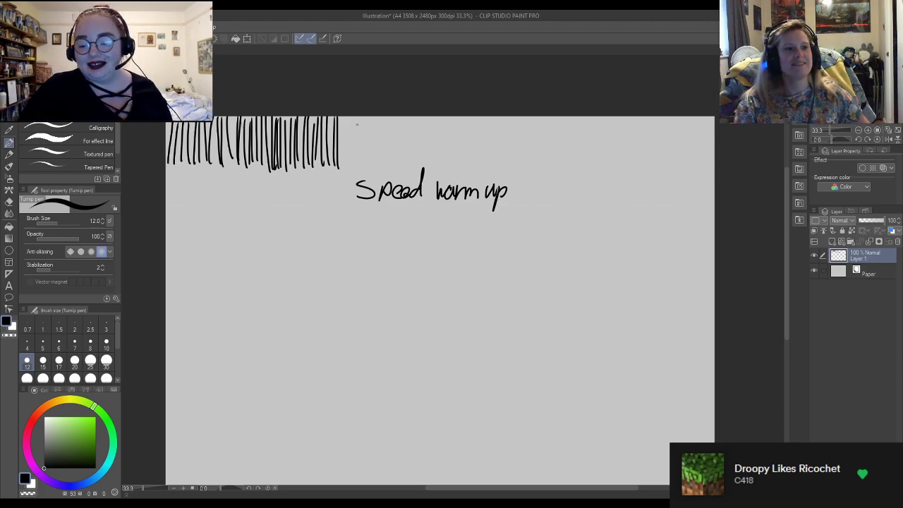
{"action": "mouse_move", "coordinate": [343, 120]}
{"action": "left_mouse_down"}
{"action": "mouse_move", "coordinate": [341, 168]}
{"action": "mouse_move", "coordinate": [346, 161]}
{"action": "left_mouse_up"}
{"action": "left_click_drag", "start_coordinate": [350, 119], "coordinate": [350, 164]}
{"action": "mouse_move", "coordinate": [361, 117]}
{"action": "left_mouse_down"}
{"action": "mouse_move", "coordinate": [362, 141]}
{"action": "mouse_move", "coordinate": [365, 114]}
{"action": "mouse_move", "coordinate": [364, 165]}
{"action": "mouse_move", "coordinate": [371, 114]}
{"action": "mouse_move", "coordinate": [370, 162]}
{"action": "left_mouse_up"}
{"action": "mouse_move", "coordinate": [372, 116]}
{"action": "left_mouse_down"}
{"action": "mouse_move", "coordinate": [375, 175]}
{"action": "mouse_move", "coordinate": [378, 167]}
{"action": "left_mouse_up"}
{"action": "left_click_drag", "start_coordinate": [387, 117], "coordinate": [388, 171]}
{"action": "left_click_drag", "start_coordinate": [392, 117], "coordinate": [394, 166]}
{"action": "left_click_drag", "start_coordinate": [398, 117], "coordinate": [402, 163]}
{"action": "mouse_move", "coordinate": [407, 118]}
{"action": "left_mouse_down"}
{"action": "mouse_move", "coordinate": [408, 162]}
{"action": "mouse_move", "coordinate": [419, 127]}
{"action": "mouse_move", "coordinate": [428, 173]}
{"action": "left_mouse_up"}
{"action": "left_click_drag", "start_coordinate": [431, 117], "coordinate": [434, 166]}
{"action": "left_click_drag", "start_coordinate": [438, 117], "coordinate": [436, 167]}
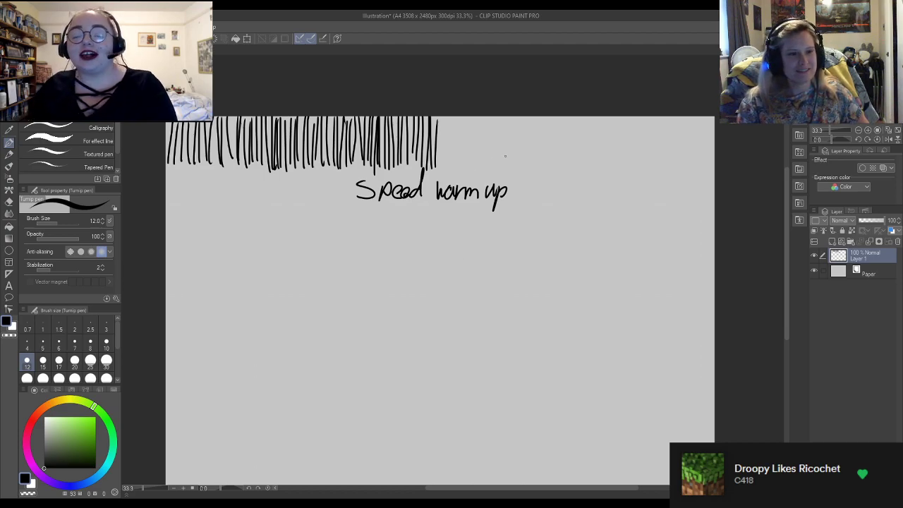
Complete the top row of vertical lines from above "warm" to the canvas's right edge
{"action": "mouse_move", "coordinate": [445, 119]}
{"action": "left_mouse_down"}
{"action": "mouse_move", "coordinate": [443, 165]}
{"action": "mouse_move", "coordinate": [450, 124]}
{"action": "mouse_move", "coordinate": [468, 170]}
{"action": "left_mouse_up"}
{"action": "mouse_move", "coordinate": [474, 113]}
{"action": "left_mouse_down"}
{"action": "mouse_move", "coordinate": [478, 157]}
{"action": "mouse_move", "coordinate": [493, 161]}
{"action": "mouse_move", "coordinate": [502, 116]}
{"action": "mouse_move", "coordinate": [518, 146]}
{"action": "mouse_move", "coordinate": [512, 125]}
{"action": "mouse_move", "coordinate": [511, 157]}
{"action": "mouse_move", "coordinate": [516, 119]}
{"action": "mouse_move", "coordinate": [525, 115]}
{"action": "mouse_move", "coordinate": [551, 170]}
{"action": "left_mouse_up"}
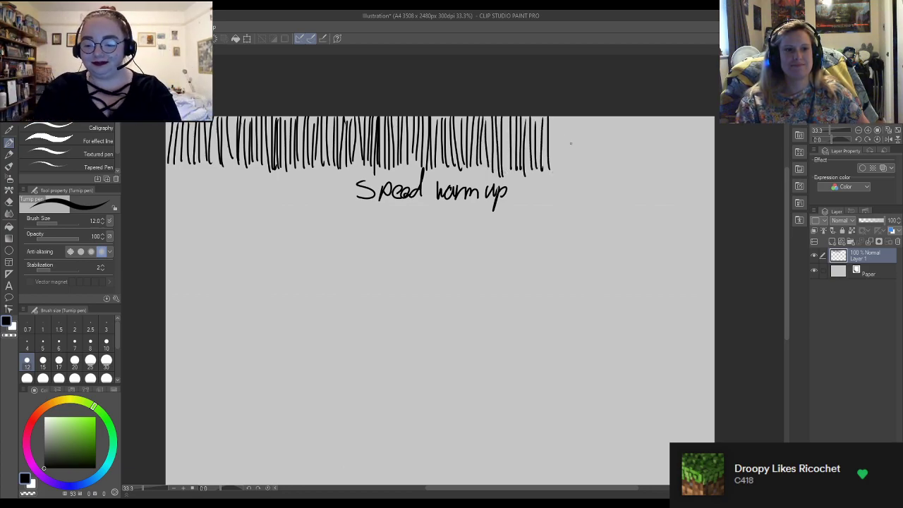
{"action": "mouse_move", "coordinate": [554, 120]}
{"action": "left_mouse_down"}
{"action": "mouse_move", "coordinate": [559, 164]}
{"action": "mouse_move", "coordinate": [585, 144]}
{"action": "mouse_move", "coordinate": [592, 168]}
{"action": "left_mouse_up"}
{"action": "mouse_move", "coordinate": [594, 130]}
{"action": "left_mouse_down"}
{"action": "mouse_move", "coordinate": [602, 173]}
{"action": "mouse_move", "coordinate": [613, 126]}
{"action": "mouse_move", "coordinate": [627, 172]}
{"action": "mouse_move", "coordinate": [634, 154]}
{"action": "mouse_move", "coordinate": [633, 173]}
{"action": "left_mouse_up"}
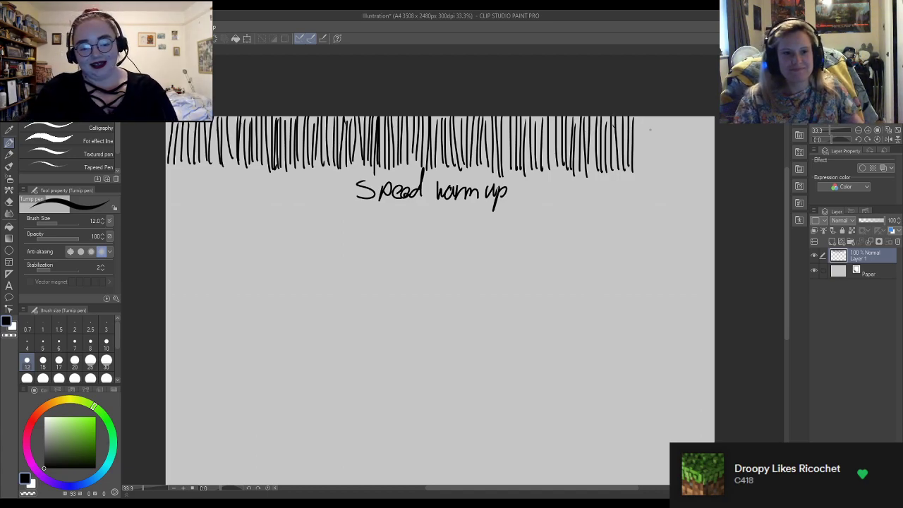
{"action": "left_click_drag", "start_coordinate": [637, 117], "coordinate": [643, 173]}
{"action": "left_click_drag", "start_coordinate": [644, 119], "coordinate": [646, 163]}
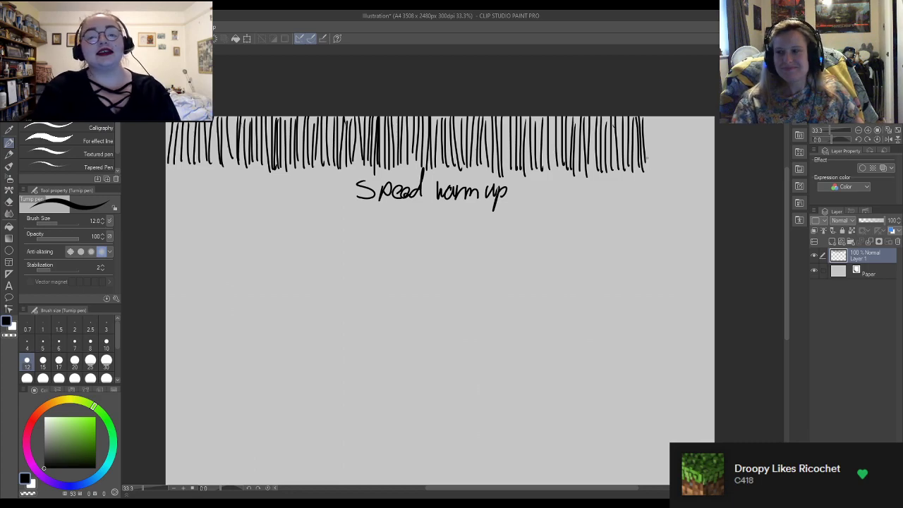
{"action": "mouse_move", "coordinate": [648, 116]}
{"action": "left_mouse_down"}
{"action": "mouse_move", "coordinate": [649, 164]}
{"action": "mouse_move", "coordinate": [655, 144]}
{"action": "mouse_move", "coordinate": [660, 168]}
{"action": "mouse_move", "coordinate": [670, 148]}
{"action": "mouse_move", "coordinate": [677, 173]}
{"action": "left_mouse_up"}
{"action": "left_click_drag", "start_coordinate": [679, 117], "coordinate": [688, 174]}
{"action": "left_click_drag", "start_coordinate": [691, 118], "coordinate": [695, 175]}
{"action": "left_click_drag", "start_coordinate": [697, 121], "coordinate": [706, 179]}
{"action": "left_click_drag", "start_coordinate": [708, 117], "coordinate": [714, 177]}
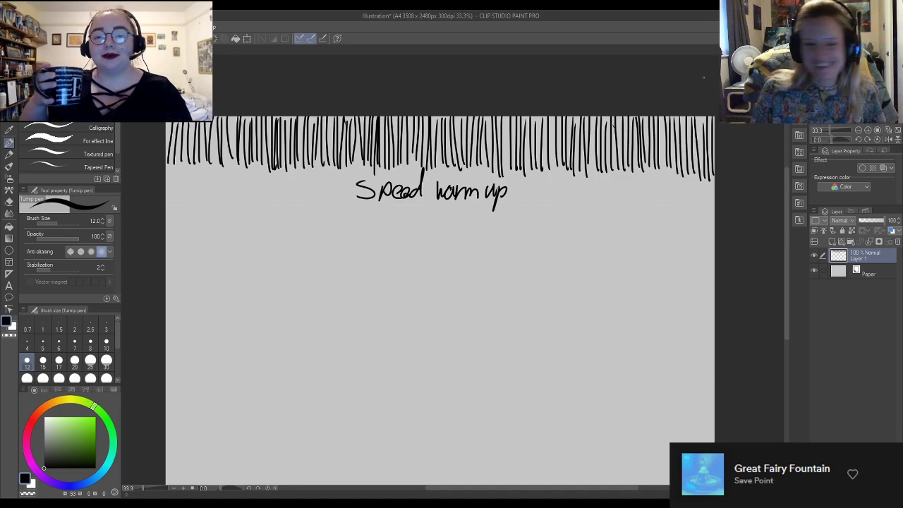
Draw a band of quick horizontal lines beneath the vertical row, filling the space before the title and running underneath it
{"action": "left_click_drag", "start_coordinate": [170, 172], "coordinate": [230, 179]}
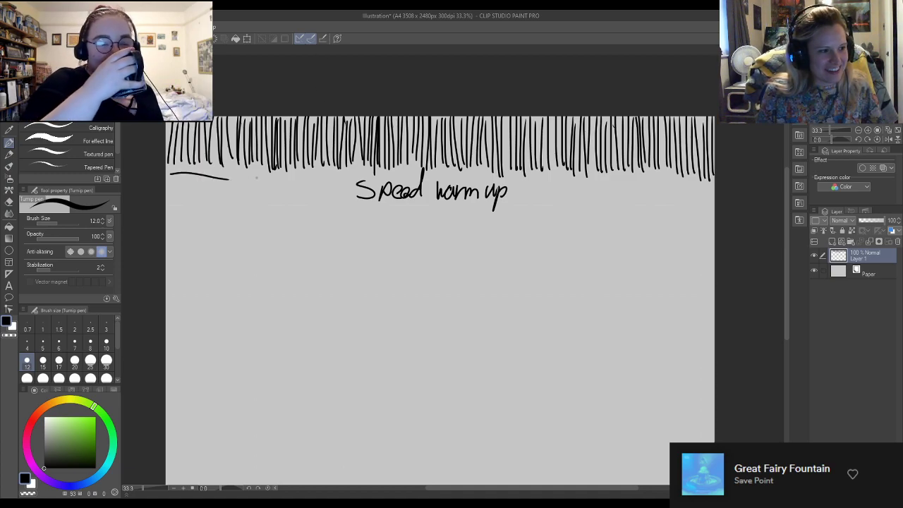
{"action": "mouse_move", "coordinate": [167, 179]}
{"action": "left_mouse_down"}
{"action": "mouse_move", "coordinate": [237, 184]}
{"action": "mouse_move", "coordinate": [227, 190]}
{"action": "left_mouse_up"}
{"action": "left_click_drag", "start_coordinate": [166, 196], "coordinate": [256, 200]}
{"action": "left_click_drag", "start_coordinate": [167, 216], "coordinate": [243, 217]}
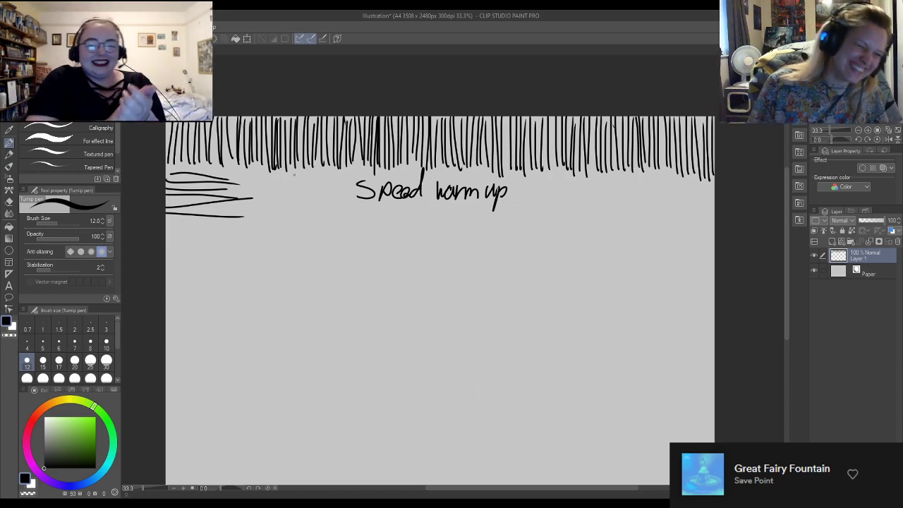
{"action": "mouse_move", "coordinate": [240, 174]}
{"action": "left_mouse_down"}
{"action": "mouse_move", "coordinate": [335, 173]}
{"action": "mouse_move", "coordinate": [330, 181]}
{"action": "left_mouse_up"}
{"action": "left_click_drag", "start_coordinate": [244, 188], "coordinate": [344, 188]}
{"action": "mouse_move", "coordinate": [254, 195]}
{"action": "left_mouse_down"}
{"action": "mouse_move", "coordinate": [355, 194]}
{"action": "mouse_move", "coordinate": [303, 203]}
{"action": "left_mouse_up"}
{"action": "left_click_drag", "start_coordinate": [217, 214], "coordinate": [334, 219]}
{"action": "left_click_drag", "start_coordinate": [257, 212], "coordinate": [351, 207]}
{"action": "left_click_drag", "start_coordinate": [244, 214], "coordinate": [329, 215]}
{"action": "mouse_move", "coordinate": [321, 224]}
{"action": "left_mouse_down"}
{"action": "mouse_move", "coordinate": [403, 223]}
{"action": "mouse_move", "coordinate": [423, 215]}
{"action": "left_mouse_up"}
{"action": "mouse_move", "coordinate": [347, 207]}
{"action": "left_mouse_down"}
{"action": "mouse_move", "coordinate": [428, 203]}
{"action": "mouse_move", "coordinate": [502, 229]}
{"action": "left_mouse_up"}
{"action": "mouse_move", "coordinate": [437, 229]}
{"action": "left_mouse_down"}
{"action": "mouse_move", "coordinate": [551, 226]}
{"action": "mouse_move", "coordinate": [533, 217]}
{"action": "left_mouse_up"}
{"action": "left_click_drag", "start_coordinate": [432, 212], "coordinate": [553, 210]}
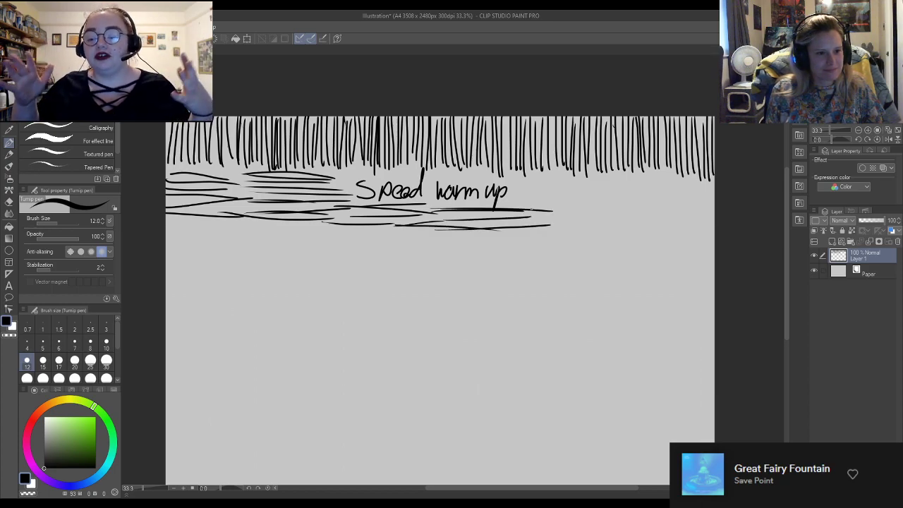
Complete the band of horizontal lines from the end of the title to the canvas's right edge
{"action": "left_click_drag", "start_coordinate": [509, 182], "coordinate": [578, 184]}
{"action": "left_click_drag", "start_coordinate": [510, 193], "coordinate": [569, 196]}
{"action": "mouse_move", "coordinate": [522, 200]}
{"action": "left_mouse_down"}
{"action": "mouse_move", "coordinate": [576, 198]}
{"action": "mouse_move", "coordinate": [570, 213]}
{"action": "left_mouse_up"}
{"action": "left_click_drag", "start_coordinate": [527, 219], "coordinate": [577, 223]}
{"action": "mouse_move", "coordinate": [591, 184]}
{"action": "left_mouse_down"}
{"action": "mouse_move", "coordinate": [645, 181]}
{"action": "mouse_move", "coordinate": [620, 184]}
{"action": "left_mouse_up"}
{"action": "left_click_drag", "start_coordinate": [587, 192], "coordinate": [635, 196]}
{"action": "left_click_drag", "start_coordinate": [563, 204], "coordinate": [616, 203]}
{"action": "left_click_drag", "start_coordinate": [567, 209], "coordinate": [628, 207]}
{"action": "left_click_drag", "start_coordinate": [574, 214], "coordinate": [622, 212]}
{"action": "left_click_drag", "start_coordinate": [576, 220], "coordinate": [635, 218]}
{"action": "left_click_drag", "start_coordinate": [590, 224], "coordinate": [657, 222]}
{"action": "left_click_drag", "start_coordinate": [648, 185], "coordinate": [713, 178]}
{"action": "left_click_drag", "start_coordinate": [644, 188], "coordinate": [713, 187]}
{"action": "left_click_drag", "start_coordinate": [640, 192], "coordinate": [715, 196]}
{"action": "left_click_drag", "start_coordinate": [634, 202], "coordinate": [717, 203]}
{"action": "mouse_move", "coordinate": [627, 208]}
{"action": "left_mouse_down"}
{"action": "mouse_move", "coordinate": [717, 205]}
{"action": "mouse_move", "coordinate": [683, 214]}
{"action": "mouse_move", "coordinate": [715, 213]}
{"action": "left_mouse_up"}
{"action": "left_click_drag", "start_coordinate": [645, 219], "coordinate": [714, 220]}
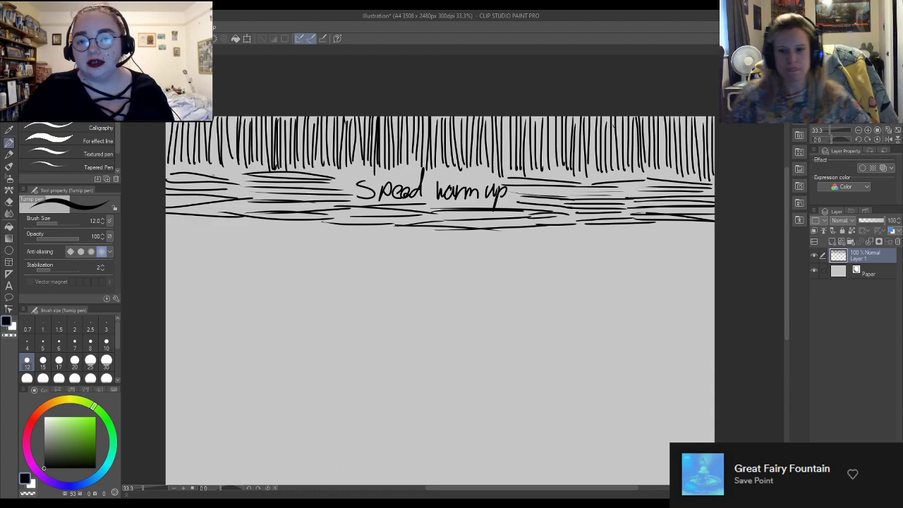
Draw a second row of quick vertical lines under the horizontal band, from the canvas's left edge to below the title's start
{"action": "mouse_move", "coordinate": [172, 217]}
{"action": "left_mouse_down"}
{"action": "mouse_move", "coordinate": [172, 272]}
{"action": "mouse_move", "coordinate": [191, 272]}
{"action": "left_mouse_up"}
{"action": "mouse_move", "coordinate": [193, 218]}
{"action": "left_mouse_down"}
{"action": "mouse_move", "coordinate": [195, 272]}
{"action": "mouse_move", "coordinate": [205, 272]}
{"action": "left_mouse_up"}
{"action": "mouse_move", "coordinate": [210, 223]}
{"action": "left_mouse_down"}
{"action": "mouse_move", "coordinate": [213, 271]}
{"action": "mouse_move", "coordinate": [227, 268]}
{"action": "left_mouse_up"}
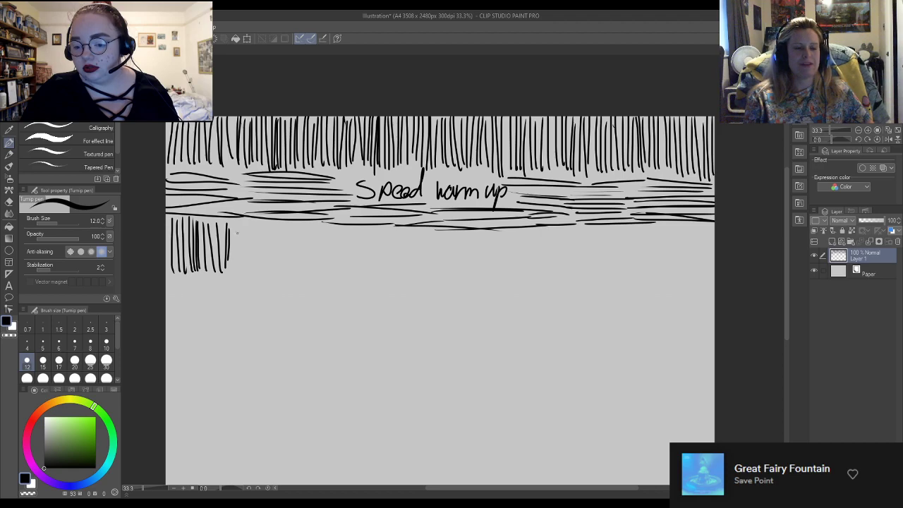
{"action": "mouse_move", "coordinate": [233, 219]}
{"action": "left_mouse_down"}
{"action": "mouse_move", "coordinate": [235, 269]}
{"action": "mouse_move", "coordinate": [253, 275]}
{"action": "left_mouse_up"}
{"action": "left_click_drag", "start_coordinate": [256, 228], "coordinate": [259, 272]}
{"action": "mouse_move", "coordinate": [266, 226]}
{"action": "left_mouse_down"}
{"action": "mouse_move", "coordinate": [268, 275]}
{"action": "mouse_move", "coordinate": [294, 269]}
{"action": "left_mouse_up"}
{"action": "left_click_drag", "start_coordinate": [297, 223], "coordinate": [300, 277]}
{"action": "left_click_drag", "start_coordinate": [303, 223], "coordinate": [306, 281]}
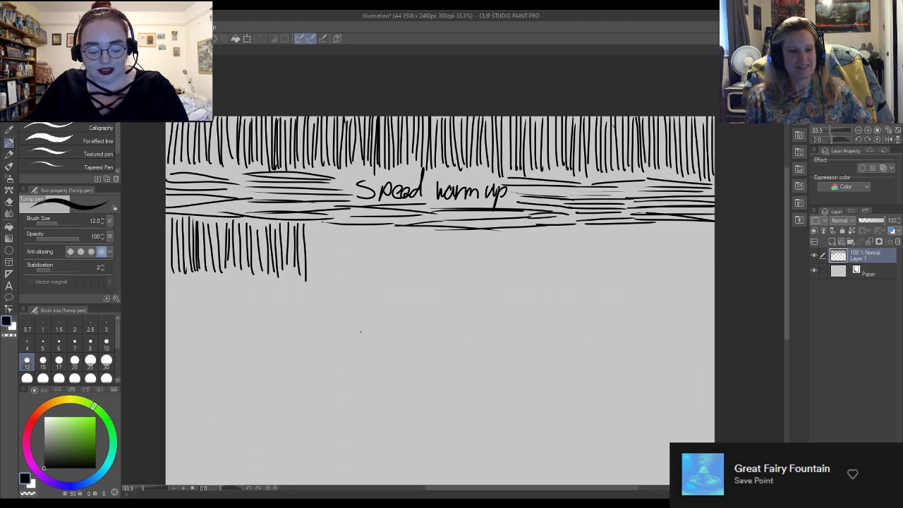
{"action": "left_click_drag", "start_coordinate": [309, 224], "coordinate": [320, 278]}
{"action": "left_click_drag", "start_coordinate": [323, 228], "coordinate": [332, 276]}
{"action": "left_click_drag", "start_coordinate": [334, 227], "coordinate": [338, 278]}
{"action": "left_click_drag", "start_coordinate": [341, 229], "coordinate": [346, 277]}
{"action": "left_click_drag", "start_coordinate": [349, 224], "coordinate": [354, 279]}
{"action": "left_click_drag", "start_coordinate": [356, 229], "coordinate": [358, 281]}
{"action": "left_click_drag", "start_coordinate": [361, 231], "coordinate": [363, 277]}
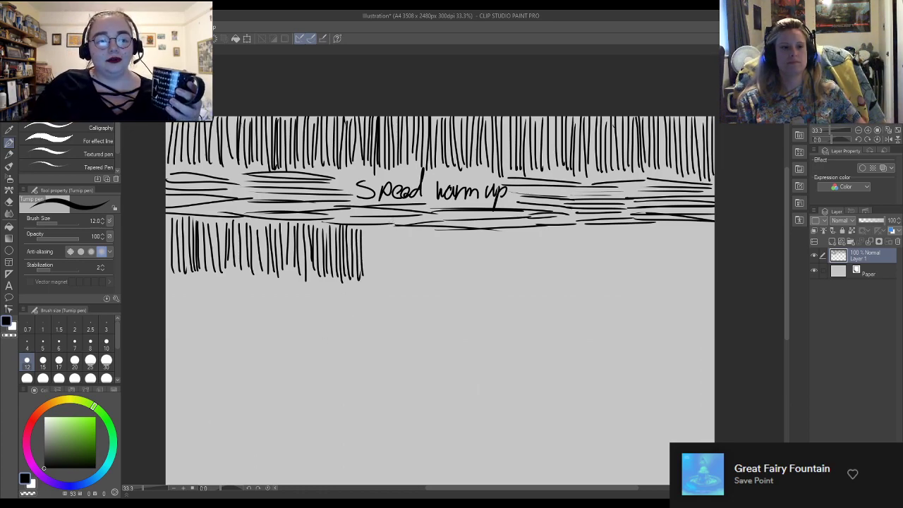
Extend the second row of vertical lines beneath the full width of the title, to slightly past its end
{"action": "mouse_move", "coordinate": [366, 232]}
{"action": "left_mouse_down"}
{"action": "mouse_move", "coordinate": [370, 277]}
{"action": "mouse_move", "coordinate": [378, 278]}
{"action": "left_mouse_up"}
{"action": "mouse_move", "coordinate": [384, 229]}
{"action": "left_mouse_down"}
{"action": "mouse_move", "coordinate": [386, 278]}
{"action": "mouse_move", "coordinate": [390, 231]}
{"action": "mouse_move", "coordinate": [395, 286]}
{"action": "left_mouse_up"}
{"action": "mouse_move", "coordinate": [399, 223]}
{"action": "left_mouse_down"}
{"action": "mouse_move", "coordinate": [399, 281]}
{"action": "mouse_move", "coordinate": [407, 286]}
{"action": "mouse_move", "coordinate": [412, 256]}
{"action": "mouse_move", "coordinate": [412, 288]}
{"action": "left_mouse_up"}
{"action": "mouse_move", "coordinate": [414, 231]}
{"action": "left_mouse_down"}
{"action": "mouse_move", "coordinate": [416, 285]}
{"action": "mouse_move", "coordinate": [426, 289]}
{"action": "left_mouse_up"}
{"action": "left_click_drag", "start_coordinate": [430, 232], "coordinate": [431, 294]}
{"action": "left_click_drag", "start_coordinate": [435, 233], "coordinate": [437, 281]}
{"action": "left_click_drag", "start_coordinate": [439, 235], "coordinate": [443, 295]}
{"action": "left_click_drag", "start_coordinate": [447, 231], "coordinate": [452, 289]}
{"action": "mouse_move", "coordinate": [456, 232]}
{"action": "left_mouse_down"}
{"action": "mouse_move", "coordinate": [458, 292]}
{"action": "mouse_move", "coordinate": [461, 284]}
{"action": "left_mouse_up"}
{"action": "mouse_move", "coordinate": [462, 232]}
{"action": "left_mouse_down"}
{"action": "mouse_move", "coordinate": [463, 292]}
{"action": "mouse_move", "coordinate": [466, 282]}
{"action": "left_mouse_up"}
{"action": "left_click_drag", "start_coordinate": [468, 231], "coordinate": [473, 283]}
{"action": "left_click_drag", "start_coordinate": [475, 234], "coordinate": [480, 291]}
{"action": "left_click_drag", "start_coordinate": [482, 235], "coordinate": [484, 289]}
{"action": "mouse_move", "coordinate": [493, 235]}
{"action": "left_mouse_down"}
{"action": "mouse_move", "coordinate": [493, 288]}
{"action": "mouse_move", "coordinate": [505, 287]}
{"action": "left_mouse_up"}
{"action": "left_click_drag", "start_coordinate": [509, 228], "coordinate": [510, 285]}
{"action": "left_click_drag", "start_coordinate": [518, 227], "coordinate": [524, 285]}
{"action": "left_click_drag", "start_coordinate": [528, 231], "coordinate": [529, 282]}
{"action": "left_click_drag", "start_coordinate": [532, 230], "coordinate": [533, 288]}
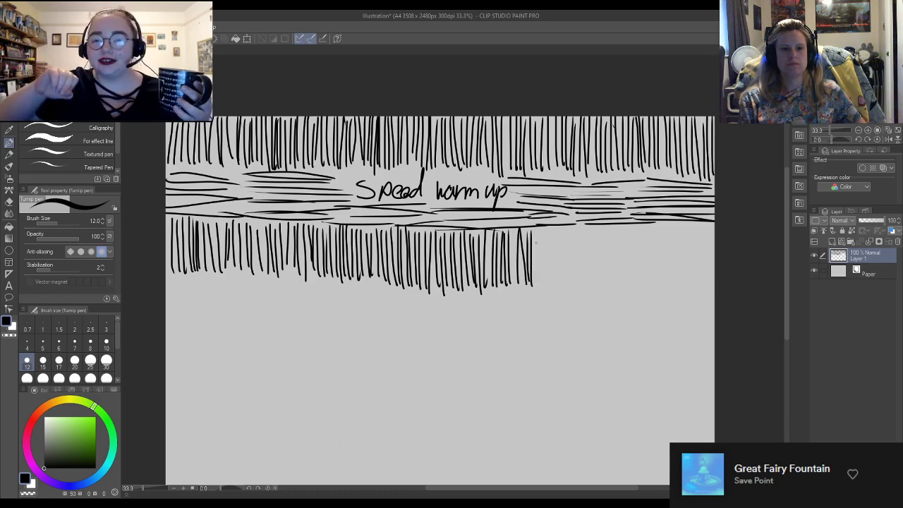
Complete the second row of vertical lines from just past the title to the canvas's right edge
{"action": "left_click_drag", "start_coordinate": [539, 233], "coordinate": [540, 295]}
{"action": "left_click_drag", "start_coordinate": [547, 231], "coordinate": [547, 289]}
{"action": "left_click_drag", "start_coordinate": [551, 226], "coordinate": [557, 286]}
{"action": "mouse_move", "coordinate": [562, 230]}
{"action": "left_mouse_down"}
{"action": "mouse_move", "coordinate": [563, 286]}
{"action": "mouse_move", "coordinate": [567, 280]}
{"action": "left_mouse_up"}
{"action": "left_click_drag", "start_coordinate": [570, 226], "coordinate": [571, 284]}
{"action": "left_click_drag", "start_coordinate": [574, 230], "coordinate": [575, 287]}
{"action": "left_click_drag", "start_coordinate": [580, 229], "coordinate": [581, 284]}
{"action": "left_click_drag", "start_coordinate": [585, 232], "coordinate": [592, 283]}
{"action": "left_click_drag", "start_coordinate": [596, 229], "coordinate": [603, 290]}
{"action": "left_click_drag", "start_coordinate": [607, 227], "coordinate": [607, 285]}
{"action": "left_click_drag", "start_coordinate": [611, 231], "coordinate": [611, 291]}
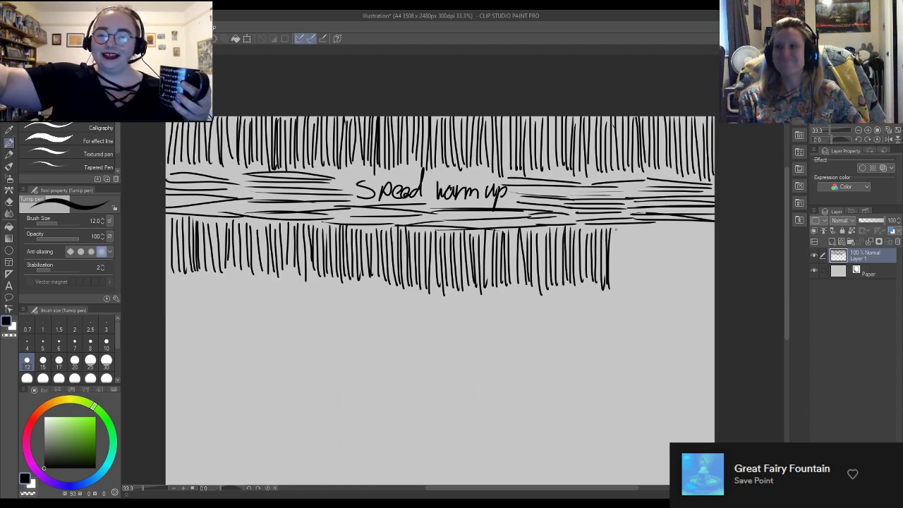
{"action": "mouse_move", "coordinate": [618, 227]}
{"action": "left_mouse_down"}
{"action": "mouse_move", "coordinate": [617, 279]}
{"action": "mouse_move", "coordinate": [631, 280]}
{"action": "left_mouse_up"}
{"action": "left_click_drag", "start_coordinate": [635, 221], "coordinate": [642, 288]}
{"action": "mouse_move", "coordinate": [649, 224]}
{"action": "left_mouse_down"}
{"action": "mouse_move", "coordinate": [657, 291]}
{"action": "mouse_move", "coordinate": [661, 277]}
{"action": "left_mouse_up"}
{"action": "left_click_drag", "start_coordinate": [667, 220], "coordinate": [673, 287]}
{"action": "left_click_drag", "start_coordinate": [676, 220], "coordinate": [683, 289]}
{"action": "left_click_drag", "start_coordinate": [687, 226], "coordinate": [691, 288]}
{"action": "left_click_drag", "start_coordinate": [699, 225], "coordinate": [697, 290]}
{"action": "left_click_drag", "start_coordinate": [700, 231], "coordinate": [704, 291]}
{"action": "left_click_drag", "start_coordinate": [708, 231], "coordinate": [712, 286]}
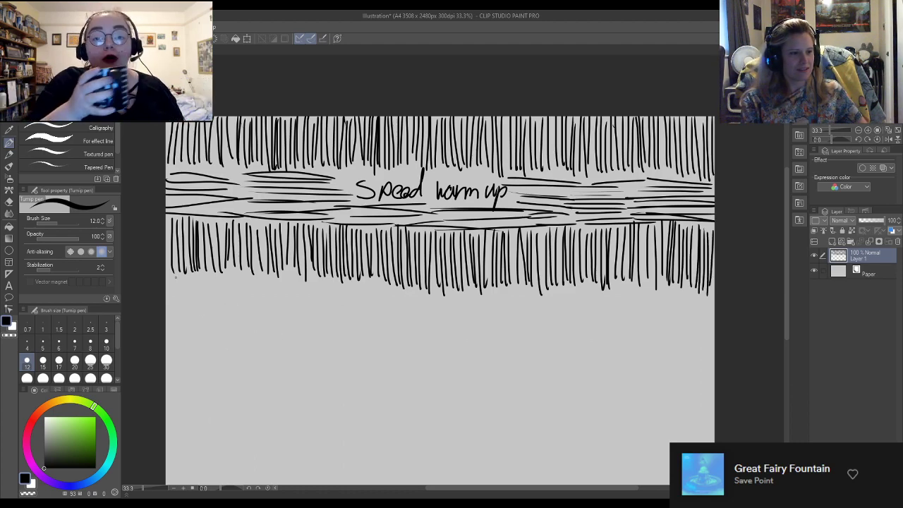
Draw a second band of quick horizontal lines under the second vertical row, from the left edge to below the title's end
{"action": "left_click_drag", "start_coordinate": [168, 278], "coordinate": [235, 272]}
{"action": "left_click_drag", "start_coordinate": [166, 280], "coordinate": [244, 273]}
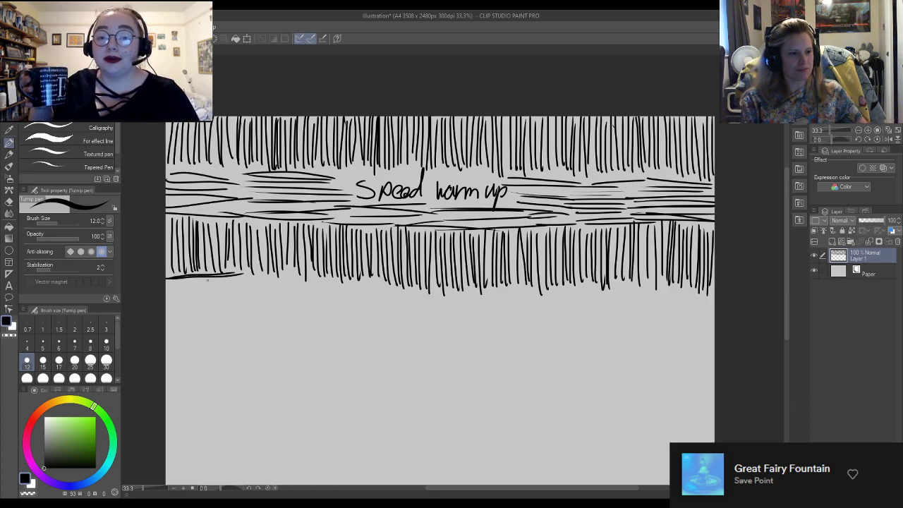
{"action": "left_click_drag", "start_coordinate": [171, 283], "coordinate": [235, 283]}
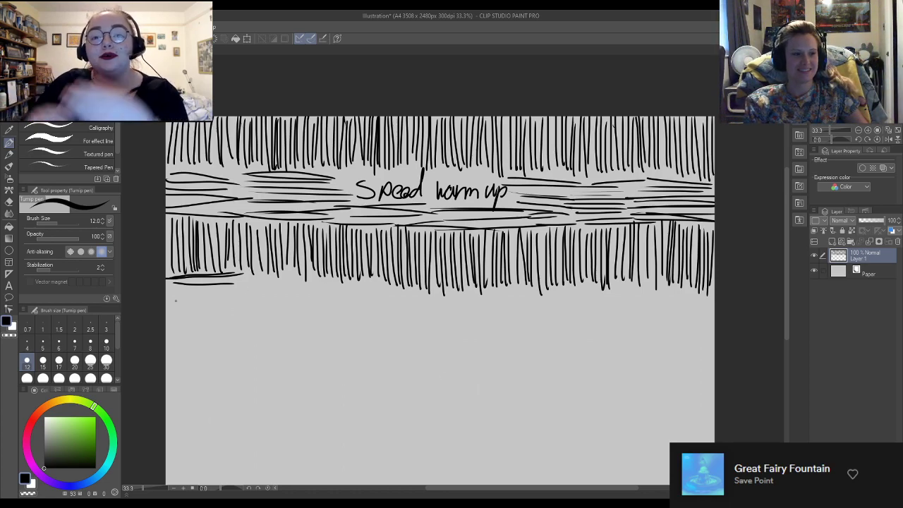
{"action": "mouse_move", "coordinate": [169, 290]}
{"action": "left_mouse_down"}
{"action": "mouse_move", "coordinate": [244, 288]}
{"action": "mouse_move", "coordinate": [221, 293]}
{"action": "mouse_move", "coordinate": [227, 300]}
{"action": "left_mouse_up"}
{"action": "left_click_drag", "start_coordinate": [166, 309], "coordinate": [226, 307]}
{"action": "left_click_drag", "start_coordinate": [221, 284], "coordinate": [325, 285]}
{"action": "mouse_move", "coordinate": [210, 302]}
{"action": "left_mouse_down"}
{"action": "mouse_move", "coordinate": [323, 303]}
{"action": "mouse_move", "coordinate": [214, 315]}
{"action": "mouse_move", "coordinate": [311, 310]}
{"action": "mouse_move", "coordinate": [240, 319]}
{"action": "mouse_move", "coordinate": [381, 287]}
{"action": "left_mouse_up"}
{"action": "mouse_move", "coordinate": [306, 302]}
{"action": "left_mouse_down"}
{"action": "mouse_move", "coordinate": [390, 291]}
{"action": "mouse_move", "coordinate": [396, 301]}
{"action": "mouse_move", "coordinate": [381, 305]}
{"action": "left_mouse_up"}
{"action": "left_click_drag", "start_coordinate": [326, 281], "coordinate": [443, 295]}
{"action": "mouse_move", "coordinate": [342, 315]}
{"action": "left_mouse_down"}
{"action": "mouse_move", "coordinate": [442, 299]}
{"action": "mouse_move", "coordinate": [433, 314]}
{"action": "left_mouse_up"}
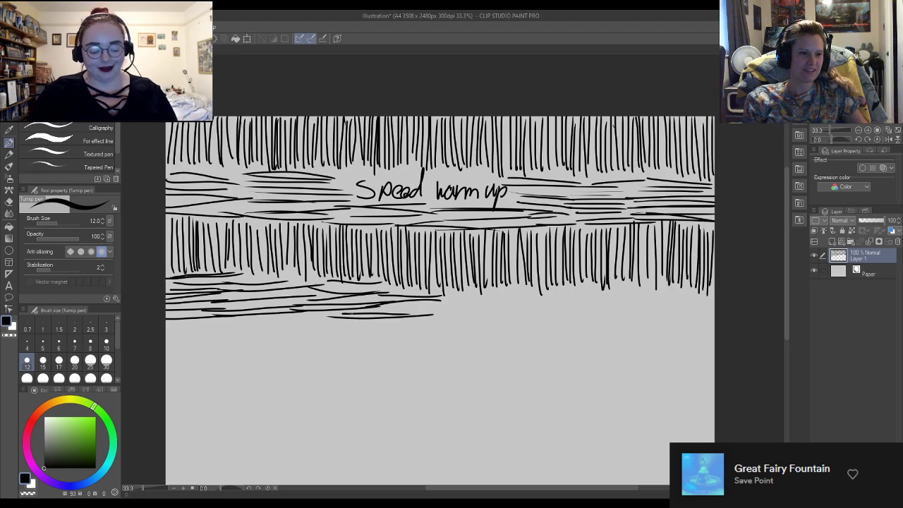
{"action": "left_click_drag", "start_coordinate": [240, 321], "coordinate": [330, 321]}
{"action": "left_click_drag", "start_coordinate": [436, 293], "coordinate": [506, 293]}
{"action": "left_click_drag", "start_coordinate": [390, 309], "coordinate": [506, 306]}
{"action": "left_click_drag", "start_coordinate": [418, 316], "coordinate": [504, 313]}
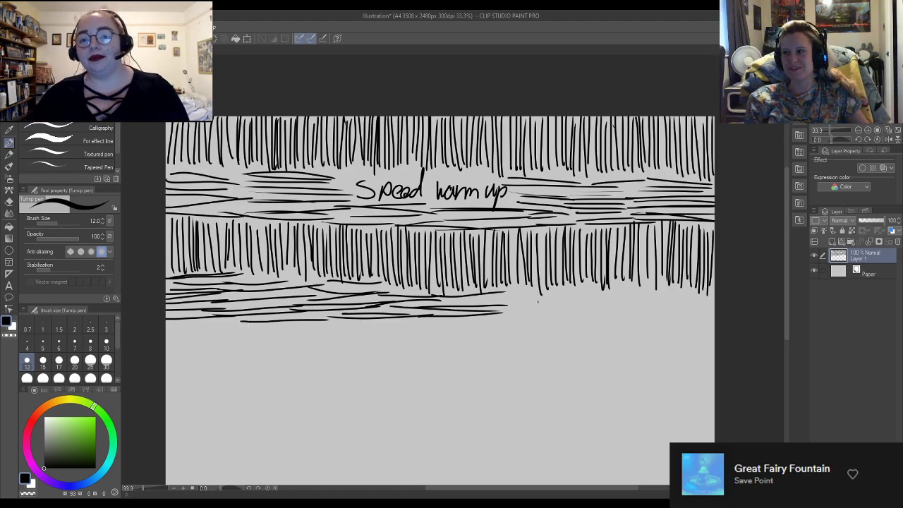
Complete the second band of horizontal lines from below the title's end to near the canvas's right edge
{"action": "left_click_drag", "start_coordinate": [456, 299], "coordinate": [586, 288]}
{"action": "mouse_move", "coordinate": [503, 302]}
{"action": "left_mouse_down"}
{"action": "mouse_move", "coordinate": [584, 295]}
{"action": "mouse_move", "coordinate": [582, 305]}
{"action": "mouse_move", "coordinate": [613, 308]}
{"action": "mouse_move", "coordinate": [590, 304]}
{"action": "left_mouse_up"}
{"action": "mouse_move", "coordinate": [513, 318]}
{"action": "left_mouse_down"}
{"action": "mouse_move", "coordinate": [610, 311]}
{"action": "mouse_move", "coordinate": [696, 290]}
{"action": "left_mouse_up"}
{"action": "mouse_move", "coordinate": [590, 303]}
{"action": "left_mouse_down"}
{"action": "mouse_move", "coordinate": [687, 297]}
{"action": "mouse_move", "coordinate": [671, 304]}
{"action": "left_mouse_up"}
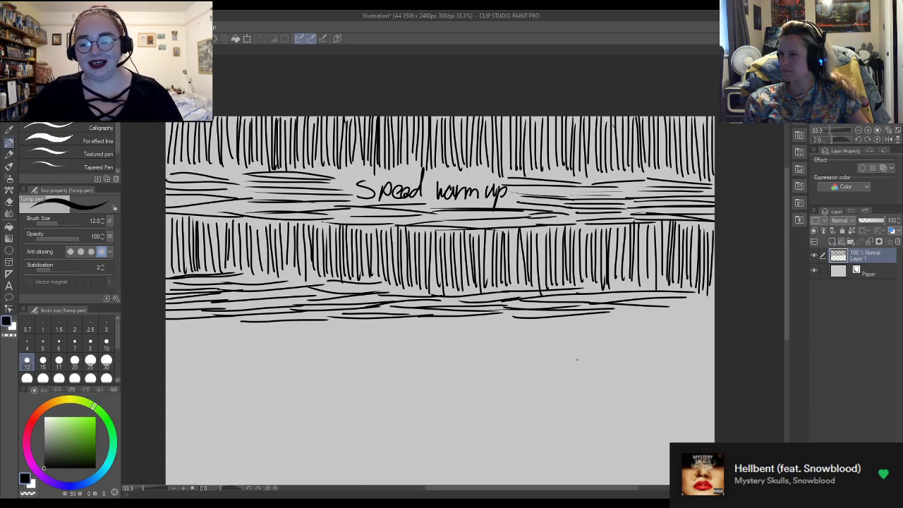
{"action": "mouse_move", "coordinate": [630, 308]}
{"action": "left_mouse_down"}
{"action": "mouse_move", "coordinate": [686, 306]}
{"action": "mouse_move", "coordinate": [708, 321]}
{"action": "left_mouse_up"}
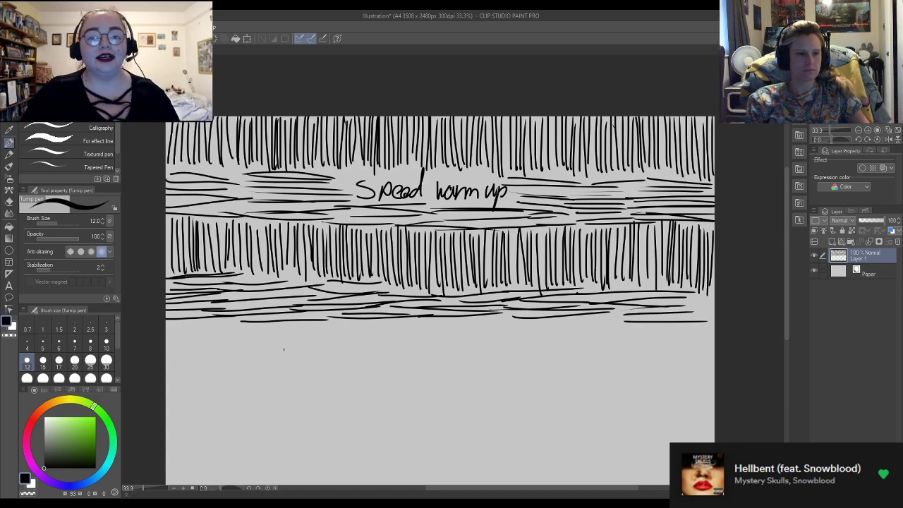
{"action": "mouse_move", "coordinate": [787, 259]}
{"action": "left_mouse_down"}
{"action": "mouse_move", "coordinate": [782, 278]}
{"action": "mouse_move", "coordinate": [767, 279]}
{"action": "left_mouse_up"}
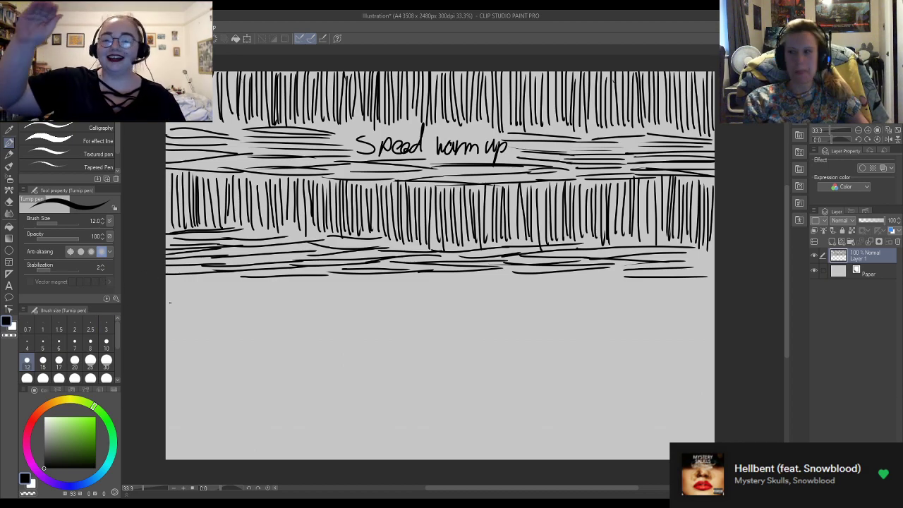
Draw a third row of quick vertical lines under the second horizontal band, from the canvas's left edge to below the title's start
{"action": "mouse_move", "coordinate": [167, 278]}
{"action": "left_mouse_down"}
{"action": "mouse_move", "coordinate": [169, 327]}
{"action": "mouse_move", "coordinate": [176, 321]}
{"action": "mouse_move", "coordinate": [187, 329]}
{"action": "left_mouse_up"}
{"action": "left_click_drag", "start_coordinate": [187, 279], "coordinate": [193, 327]}
{"action": "left_click_drag", "start_coordinate": [197, 275], "coordinate": [198, 331]}
{"action": "left_click_drag", "start_coordinate": [202, 276], "coordinate": [206, 329]}
{"action": "left_click_drag", "start_coordinate": [207, 282], "coordinate": [212, 329]}
{"action": "left_click_drag", "start_coordinate": [214, 278], "coordinate": [218, 334]}
{"action": "left_click_drag", "start_coordinate": [220, 279], "coordinate": [227, 330]}
{"action": "left_click_drag", "start_coordinate": [227, 279], "coordinate": [232, 331]}
{"action": "mouse_move", "coordinate": [234, 280]}
{"action": "left_mouse_down"}
{"action": "mouse_move", "coordinate": [235, 333]}
{"action": "mouse_move", "coordinate": [243, 331]}
{"action": "left_mouse_up"}
{"action": "left_click_drag", "start_coordinate": [244, 280], "coordinate": [246, 332]}
{"action": "left_click_drag", "start_coordinate": [249, 280], "coordinate": [249, 326]}
{"action": "left_click_drag", "start_coordinate": [253, 282], "coordinate": [259, 332]}
{"action": "left_click_drag", "start_coordinate": [262, 280], "coordinate": [266, 329]}
{"action": "left_click_drag", "start_coordinate": [268, 280], "coordinate": [272, 328]}
{"action": "left_click_drag", "start_coordinate": [274, 281], "coordinate": [279, 331]}
{"action": "left_click_drag", "start_coordinate": [281, 283], "coordinate": [288, 329]}
{"action": "left_click_drag", "start_coordinate": [293, 277], "coordinate": [299, 325]}
{"action": "left_click_drag", "start_coordinate": [302, 278], "coordinate": [306, 329]}
{"action": "left_click_drag", "start_coordinate": [311, 279], "coordinate": [313, 327]}
{"action": "left_click_drag", "start_coordinate": [317, 285], "coordinate": [318, 333]}
{"action": "left_click_drag", "start_coordinate": [322, 281], "coordinate": [322, 329]}
{"action": "left_click_drag", "start_coordinate": [325, 282], "coordinate": [330, 325]}
{"action": "left_click_drag", "start_coordinate": [332, 284], "coordinate": [336, 326]}
{"action": "left_click_drag", "start_coordinate": [338, 284], "coordinate": [339, 327]}
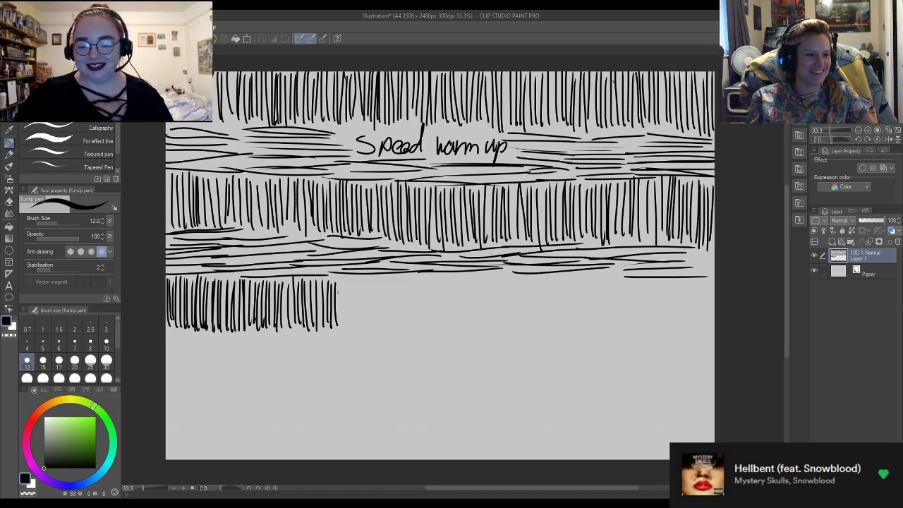
Extend the third row of vertical lines beneath the full width of the title, to slightly past its end
{"action": "mouse_move", "coordinate": [341, 283]}
{"action": "left_mouse_down"}
{"action": "mouse_move", "coordinate": [340, 333]}
{"action": "mouse_move", "coordinate": [343, 320]}
{"action": "mouse_move", "coordinate": [347, 335]}
{"action": "mouse_move", "coordinate": [351, 326]}
{"action": "left_mouse_up"}
{"action": "mouse_move", "coordinate": [356, 279]}
{"action": "left_mouse_down"}
{"action": "mouse_move", "coordinate": [357, 323]}
{"action": "mouse_move", "coordinate": [366, 322]}
{"action": "left_mouse_up"}
{"action": "left_click_drag", "start_coordinate": [372, 277], "coordinate": [373, 326]}
{"action": "left_click_drag", "start_coordinate": [378, 275], "coordinate": [378, 328]}
{"action": "left_click_drag", "start_coordinate": [382, 280], "coordinate": [381, 325]}
{"action": "left_click_drag", "start_coordinate": [387, 278], "coordinate": [390, 331]}
{"action": "left_click_drag", "start_coordinate": [397, 278], "coordinate": [398, 332]}
{"action": "left_click_drag", "start_coordinate": [402, 278], "coordinate": [404, 330]}
{"action": "mouse_move", "coordinate": [407, 275]}
{"action": "left_mouse_down"}
{"action": "mouse_move", "coordinate": [406, 332]}
{"action": "mouse_move", "coordinate": [413, 333]}
{"action": "left_mouse_up"}
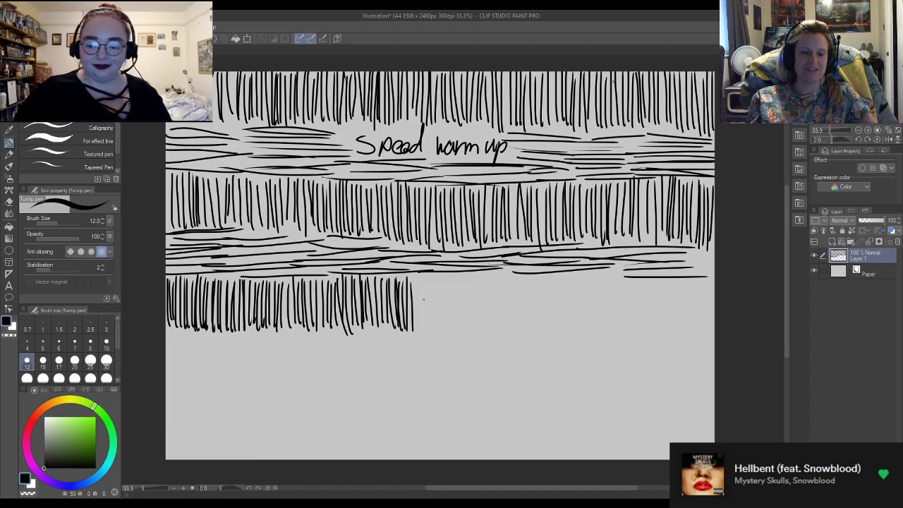
{"action": "left_click_drag", "start_coordinate": [417, 278], "coordinate": [417, 327]}
{"action": "left_click_drag", "start_coordinate": [425, 281], "coordinate": [428, 326]}
{"action": "left_click_drag", "start_coordinate": [431, 281], "coordinate": [436, 332]}
{"action": "left_click_drag", "start_coordinate": [439, 280], "coordinate": [441, 331]}
{"action": "left_click_drag", "start_coordinate": [442, 295], "coordinate": [442, 330]}
{"action": "left_click_drag", "start_coordinate": [446, 278], "coordinate": [446, 326]}
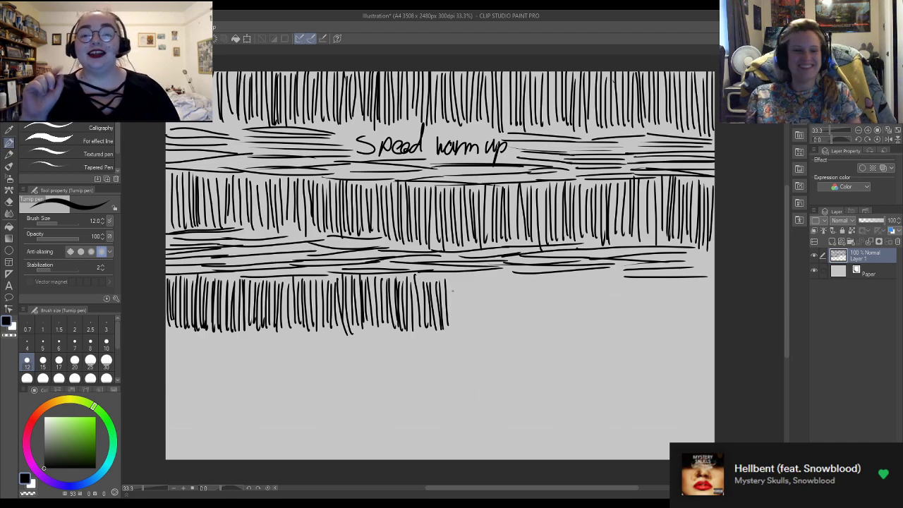
{"action": "left_click_drag", "start_coordinate": [452, 279], "coordinate": [452, 332]}
{"action": "mouse_move", "coordinate": [458, 284]}
{"action": "left_mouse_down"}
{"action": "mouse_move", "coordinate": [459, 327]}
{"action": "mouse_move", "coordinate": [469, 329]}
{"action": "left_mouse_up"}
{"action": "left_click_drag", "start_coordinate": [472, 276], "coordinate": [473, 328]}
{"action": "left_click_drag", "start_coordinate": [479, 281], "coordinate": [479, 329]}
{"action": "left_click_drag", "start_coordinate": [483, 279], "coordinate": [484, 330]}
{"action": "left_click_drag", "start_coordinate": [486, 276], "coordinate": [487, 326]}
{"action": "left_click_drag", "start_coordinate": [489, 275], "coordinate": [490, 326]}
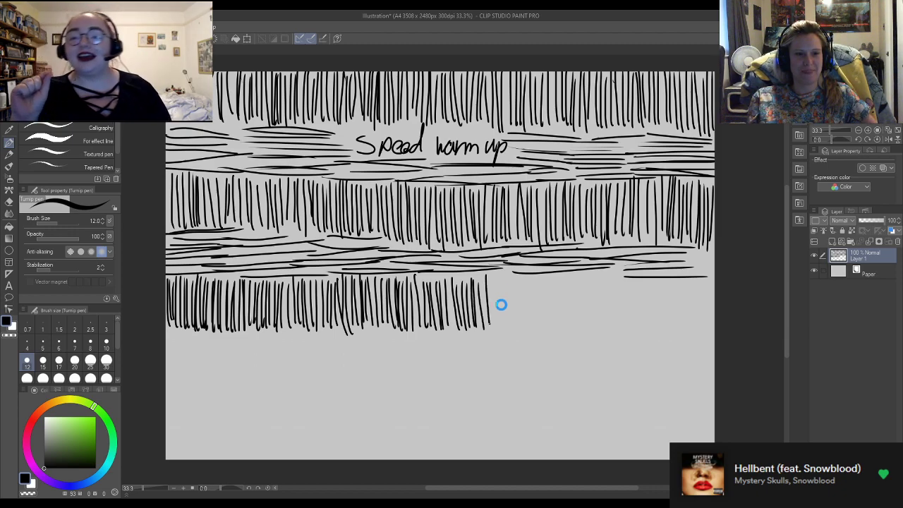
{"action": "left_click_drag", "start_coordinate": [494, 275], "coordinate": [500, 323]}
{"action": "left_click_drag", "start_coordinate": [503, 287], "coordinate": [509, 329]}
{"action": "mouse_move", "coordinate": [513, 280]}
{"action": "left_mouse_down"}
{"action": "mouse_move", "coordinate": [514, 329]}
{"action": "mouse_move", "coordinate": [524, 325]}
{"action": "left_mouse_up"}
{"action": "left_click_drag", "start_coordinate": [526, 291], "coordinate": [530, 324]}
{"action": "left_click_drag", "start_coordinate": [532, 284], "coordinate": [533, 325]}
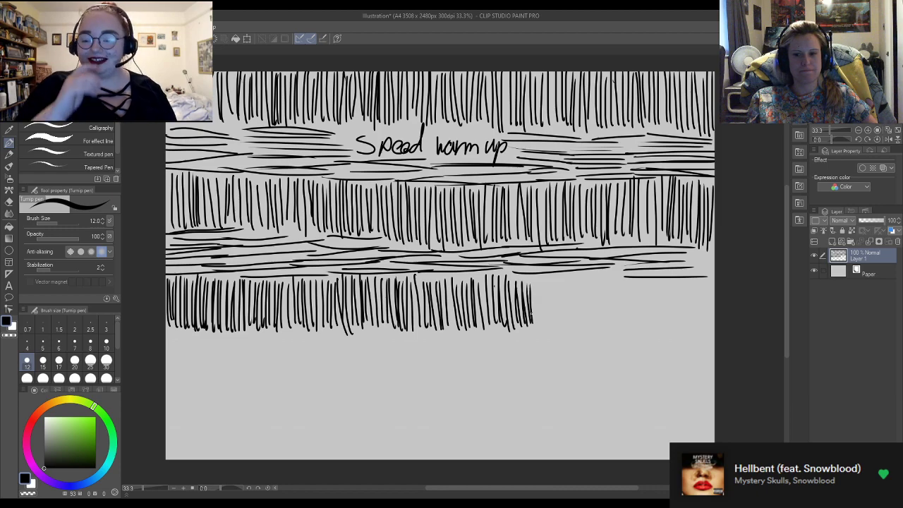
Complete the third row of vertical lines from just past the title to the canvas's right edge
{"action": "left_click_drag", "start_coordinate": [535, 279], "coordinate": [536, 329]}
{"action": "left_click_drag", "start_coordinate": [540, 275], "coordinate": [544, 325]}
{"action": "left_click_drag", "start_coordinate": [548, 275], "coordinate": [555, 327]}
{"action": "left_click_drag", "start_coordinate": [558, 274], "coordinate": [563, 330]}
{"action": "left_click_drag", "start_coordinate": [566, 278], "coordinate": [567, 332]}
{"action": "left_click_drag", "start_coordinate": [571, 278], "coordinate": [577, 331]}
{"action": "left_click_drag", "start_coordinate": [580, 278], "coordinate": [585, 335]}
{"action": "left_click_drag", "start_coordinate": [588, 281], "coordinate": [593, 334]}
{"action": "left_click_drag", "start_coordinate": [597, 284], "coordinate": [598, 336]}
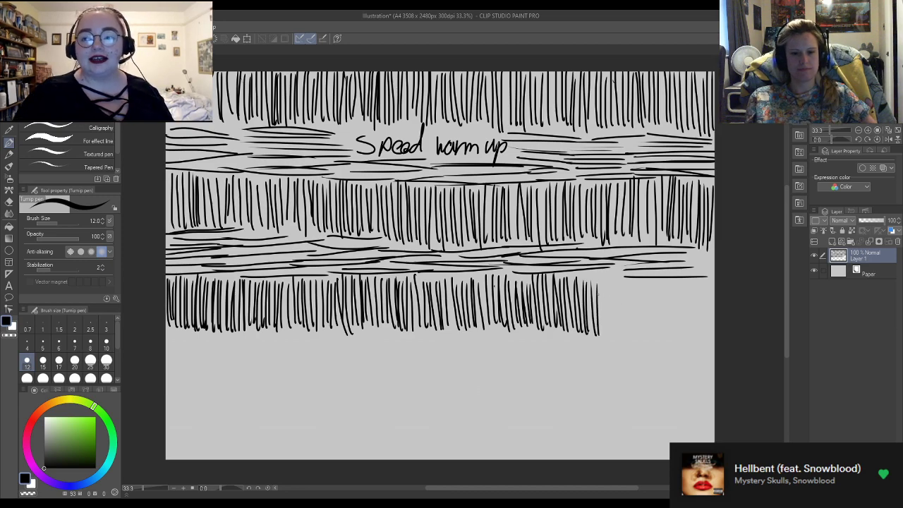
{"action": "left_click_drag", "start_coordinate": [603, 279], "coordinate": [604, 331]}
{"action": "left_click_drag", "start_coordinate": [606, 278], "coordinate": [612, 328]}
{"action": "left_click_drag", "start_coordinate": [615, 277], "coordinate": [620, 330]}
{"action": "left_click_drag", "start_coordinate": [625, 282], "coordinate": [631, 332]}
{"action": "left_click_drag", "start_coordinate": [638, 286], "coordinate": [643, 332]}
{"action": "left_click_drag", "start_coordinate": [647, 291], "coordinate": [654, 329]}
{"action": "left_click_drag", "start_coordinate": [658, 293], "coordinate": [662, 327]}
{"action": "left_click_drag", "start_coordinate": [665, 290], "coordinate": [669, 324]}
{"action": "left_click_drag", "start_coordinate": [672, 286], "coordinate": [677, 327]}
{"action": "left_click_drag", "start_coordinate": [683, 291], "coordinate": [689, 335]}
{"action": "left_click_drag", "start_coordinate": [692, 290], "coordinate": [693, 339]}
{"action": "left_click_drag", "start_coordinate": [698, 292], "coordinate": [705, 337]}
{"action": "left_click_drag", "start_coordinate": [708, 285], "coordinate": [709, 349]}
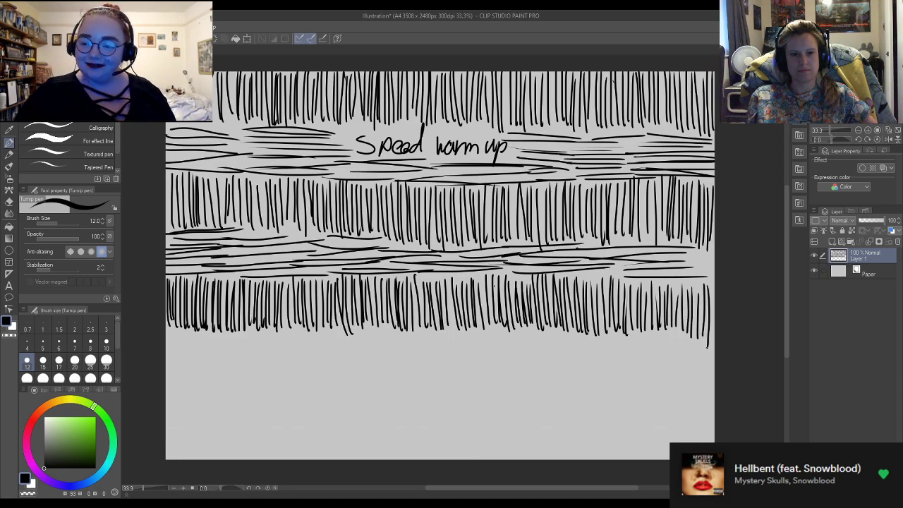
Draw a third band of quick horizontal lines under the third vertical row, from the canvas's left edge to slightly past its middle
{"action": "left_click_drag", "start_coordinate": [167, 340], "coordinate": [224, 328]}
{"action": "left_click_drag", "start_coordinate": [179, 345], "coordinate": [237, 337]}
{"action": "mouse_move", "coordinate": [168, 351]}
{"action": "left_mouse_down"}
{"action": "mouse_move", "coordinate": [245, 339]}
{"action": "mouse_move", "coordinate": [216, 353]}
{"action": "mouse_move", "coordinate": [250, 355]}
{"action": "left_mouse_up"}
{"action": "left_click_drag", "start_coordinate": [200, 371], "coordinate": [234, 366]}
{"action": "mouse_move", "coordinate": [173, 380]}
{"action": "left_mouse_down"}
{"action": "mouse_move", "coordinate": [247, 373]}
{"action": "mouse_move", "coordinate": [243, 381]}
{"action": "mouse_move", "coordinate": [253, 381]}
{"action": "left_mouse_up"}
{"action": "left_click_drag", "start_coordinate": [262, 333], "coordinate": [315, 330]}
{"action": "mouse_move", "coordinate": [228, 353]}
{"action": "left_mouse_down"}
{"action": "mouse_move", "coordinate": [308, 340]}
{"action": "mouse_move", "coordinate": [322, 358]}
{"action": "left_mouse_up"}
{"action": "mouse_move", "coordinate": [233, 378]}
{"action": "left_mouse_down"}
{"action": "mouse_move", "coordinate": [307, 369]}
{"action": "mouse_move", "coordinate": [279, 378]}
{"action": "left_mouse_up"}
{"action": "left_click_drag", "start_coordinate": [277, 381], "coordinate": [314, 371]}
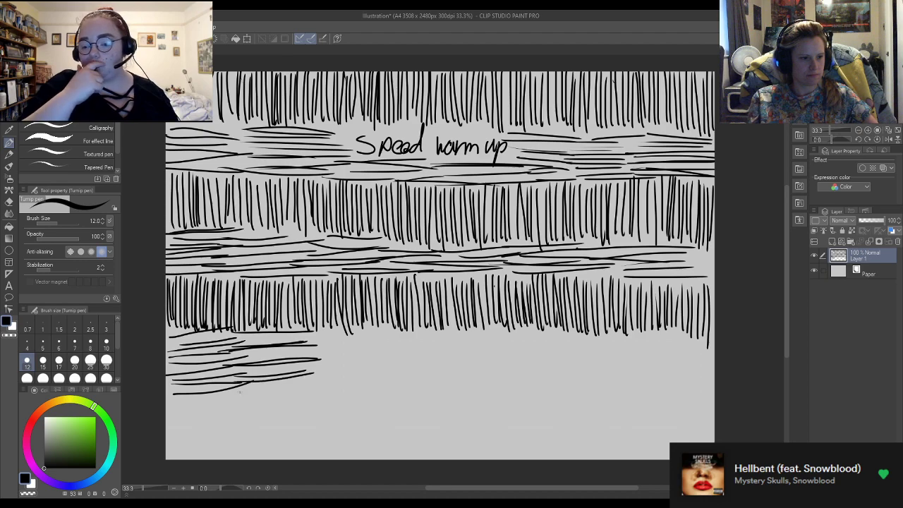
{"action": "left_click_drag", "start_coordinate": [237, 393], "coordinate": [322, 379]}
{"action": "left_click_drag", "start_coordinate": [302, 337], "coordinate": [403, 330]}
{"action": "left_click_drag", "start_coordinate": [305, 346], "coordinate": [395, 338]}
{"action": "mouse_move", "coordinate": [302, 354]}
{"action": "left_mouse_down"}
{"action": "mouse_move", "coordinate": [401, 339]}
{"action": "mouse_move", "coordinate": [402, 350]}
{"action": "left_mouse_up"}
{"action": "left_click_drag", "start_coordinate": [309, 365], "coordinate": [395, 356]}
{"action": "mouse_move", "coordinate": [308, 370]}
{"action": "left_mouse_down"}
{"action": "mouse_move", "coordinate": [384, 362]}
{"action": "mouse_move", "coordinate": [381, 373]}
{"action": "left_mouse_up"}
{"action": "left_click_drag", "start_coordinate": [303, 381], "coordinate": [382, 377]}
{"action": "left_click_drag", "start_coordinate": [310, 389], "coordinate": [387, 384]}
{"action": "left_click_drag", "start_coordinate": [414, 330], "coordinate": [469, 325]}
{"action": "mouse_move", "coordinate": [387, 343]}
{"action": "left_mouse_down"}
{"action": "mouse_move", "coordinate": [487, 337]}
{"action": "mouse_move", "coordinate": [472, 349]}
{"action": "left_mouse_up"}
{"action": "mouse_move", "coordinate": [385, 366]}
{"action": "left_mouse_down"}
{"action": "mouse_move", "coordinate": [479, 360]}
{"action": "mouse_move", "coordinate": [469, 368]}
{"action": "left_mouse_up"}
{"action": "left_click_drag", "start_coordinate": [381, 381], "coordinate": [458, 377]}
{"action": "left_click_drag", "start_coordinate": [401, 392], "coordinate": [468, 381]}
Complete the third band of horizontal lines from slightly past the middle to the canvas's right edge
{"action": "left_click_drag", "start_coordinate": [480, 337], "coordinate": [556, 330]}
{"action": "mouse_move", "coordinate": [470, 346]}
{"action": "left_mouse_down"}
{"action": "mouse_move", "coordinate": [542, 341]}
{"action": "mouse_move", "coordinate": [532, 353]}
{"action": "left_mouse_up"}
{"action": "mouse_move", "coordinate": [488, 356]}
{"action": "left_mouse_down"}
{"action": "mouse_move", "coordinate": [555, 350]}
{"action": "mouse_move", "coordinate": [542, 358]}
{"action": "left_mouse_up"}
{"action": "left_click_drag", "start_coordinate": [470, 372], "coordinate": [524, 365]}
{"action": "left_click_drag", "start_coordinate": [462, 378], "coordinate": [530, 373]}
{"action": "left_click_drag", "start_coordinate": [470, 392], "coordinate": [529, 381]}
{"action": "left_click_drag", "start_coordinate": [549, 339], "coordinate": [605, 335]}
{"action": "left_click_drag", "start_coordinate": [529, 353], "coordinate": [604, 344]}
{"action": "mouse_move", "coordinate": [537, 362]}
{"action": "left_mouse_down"}
{"action": "mouse_move", "coordinate": [588, 356]}
{"action": "mouse_move", "coordinate": [572, 358]}
{"action": "left_mouse_up"}
{"action": "mouse_move", "coordinate": [523, 368]}
{"action": "left_mouse_down"}
{"action": "mouse_move", "coordinate": [597, 364]}
{"action": "mouse_move", "coordinate": [587, 371]}
{"action": "left_mouse_up"}
{"action": "left_click_drag", "start_coordinate": [533, 381], "coordinate": [588, 378]}
{"action": "left_click_drag", "start_coordinate": [596, 344], "coordinate": [714, 334]}
{"action": "left_click_drag", "start_coordinate": [590, 353], "coordinate": [693, 346]}
{"action": "mouse_move", "coordinate": [610, 359]}
{"action": "left_mouse_down"}
{"action": "mouse_move", "coordinate": [706, 346]}
{"action": "mouse_move", "coordinate": [681, 361]}
{"action": "left_mouse_up"}
{"action": "left_click_drag", "start_coordinate": [580, 368], "coordinate": [698, 360]}
{"action": "mouse_move", "coordinate": [559, 388]}
{"action": "left_mouse_down"}
{"action": "mouse_move", "coordinate": [695, 379]}
{"action": "mouse_move", "coordinate": [683, 376]}
{"action": "mouse_move", "coordinate": [702, 361]}
{"action": "mouse_move", "coordinate": [684, 369]}
{"action": "left_mouse_up"}
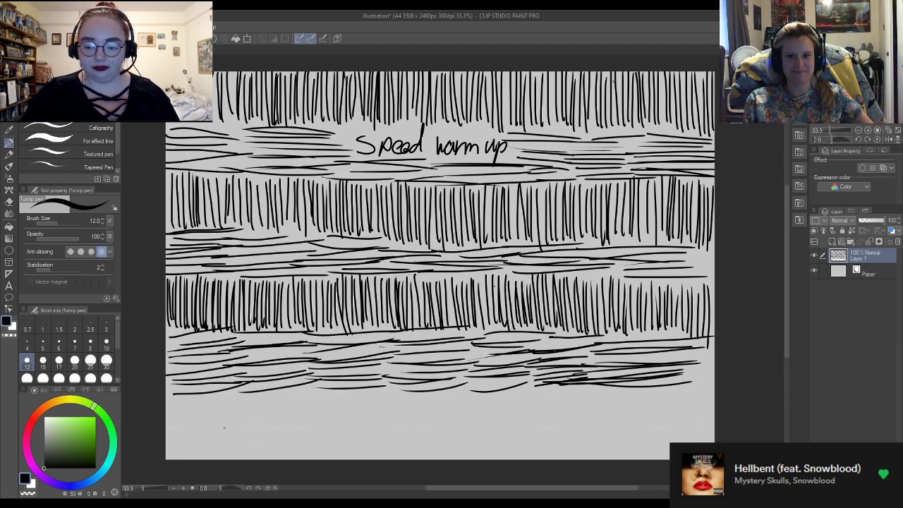
Draw a fourth row of vertical lines down to the canvas's bottom edge, from its left edge to near the middle
{"action": "mouse_move", "coordinate": [168, 403]}
{"action": "left_mouse_down"}
{"action": "mouse_move", "coordinate": [173, 452]}
{"action": "mouse_move", "coordinate": [180, 447]}
{"action": "mouse_move", "coordinate": [185, 459]}
{"action": "left_mouse_up"}
{"action": "mouse_move", "coordinate": [187, 397]}
{"action": "left_mouse_down"}
{"action": "mouse_move", "coordinate": [189, 458]}
{"action": "mouse_move", "coordinate": [206, 456]}
{"action": "left_mouse_up"}
{"action": "left_click_drag", "start_coordinate": [210, 389], "coordinate": [216, 456]}
{"action": "left_click_drag", "start_coordinate": [220, 399], "coordinate": [223, 452]}
{"action": "left_click_drag", "start_coordinate": [227, 395], "coordinate": [230, 456]}
{"action": "left_click_drag", "start_coordinate": [233, 393], "coordinate": [240, 455]}
{"action": "mouse_move", "coordinate": [242, 394]}
{"action": "left_mouse_down"}
{"action": "mouse_move", "coordinate": [244, 456]}
{"action": "mouse_move", "coordinate": [263, 459]}
{"action": "left_mouse_up"}
{"action": "mouse_move", "coordinate": [265, 392]}
{"action": "left_mouse_down"}
{"action": "mouse_move", "coordinate": [268, 448]}
{"action": "mouse_move", "coordinate": [277, 457]}
{"action": "left_mouse_up"}
{"action": "left_click_drag", "start_coordinate": [280, 393], "coordinate": [281, 459]}
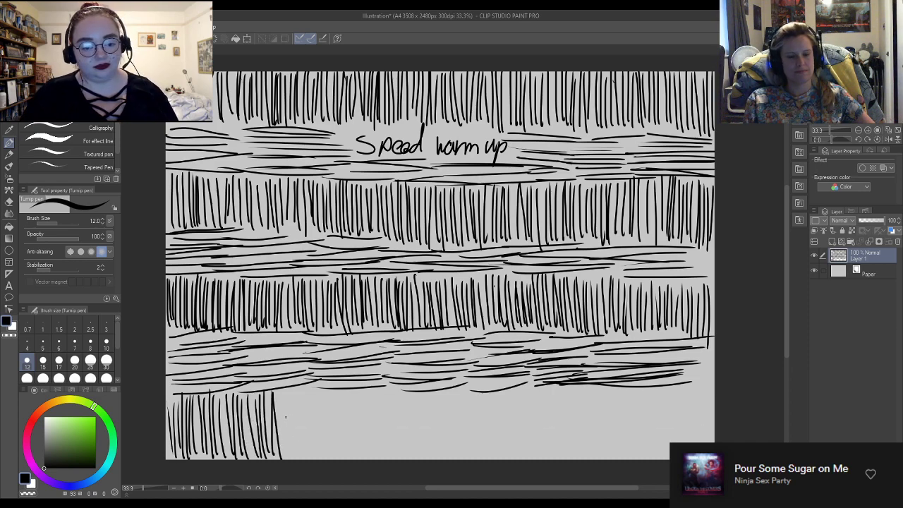
{"action": "left_click_drag", "start_coordinate": [284, 391], "coordinate": [285, 453]}
{"action": "left_click_drag", "start_coordinate": [288, 392], "coordinate": [293, 459]}
{"action": "left_click_drag", "start_coordinate": [297, 392], "coordinate": [303, 458]}
{"action": "left_click_drag", "start_coordinate": [305, 391], "coordinate": [311, 454]}
{"action": "left_click_drag", "start_coordinate": [316, 385], "coordinate": [321, 455]}
{"action": "left_click_drag", "start_coordinate": [324, 382], "coordinate": [331, 460]}
{"action": "left_click_drag", "start_coordinate": [338, 390], "coordinate": [343, 455]}
{"action": "left_click_drag", "start_coordinate": [346, 390], "coordinate": [350, 460]}
{"action": "left_click_drag", "start_coordinate": [355, 390], "coordinate": [362, 456]}
{"action": "left_click_drag", "start_coordinate": [367, 388], "coordinate": [366, 460]}
{"action": "left_click_drag", "start_coordinate": [392, 385], "coordinate": [398, 456]}
Complete the bottom row of vertical lines from near the middle to the canvas's right edge
{"action": "left_click_drag", "start_coordinate": [405, 401], "coordinate": [416, 460]}
{"action": "mouse_move", "coordinate": [419, 390]}
{"action": "left_mouse_down"}
{"action": "mouse_move", "coordinate": [423, 456]}
{"action": "mouse_move", "coordinate": [435, 454]}
{"action": "mouse_move", "coordinate": [423, 460]}
{"action": "left_mouse_up"}
{"action": "mouse_move", "coordinate": [439, 403]}
{"action": "left_mouse_down"}
{"action": "mouse_move", "coordinate": [443, 463]}
{"action": "mouse_move", "coordinate": [446, 445]}
{"action": "mouse_move", "coordinate": [450, 460]}
{"action": "left_mouse_up"}
{"action": "left_click_drag", "start_coordinate": [457, 395], "coordinate": [466, 453]}
{"action": "left_click_drag", "start_coordinate": [466, 399], "coordinate": [468, 459]}
{"action": "left_click_drag", "start_coordinate": [469, 418], "coordinate": [473, 459]}
{"action": "left_click_drag", "start_coordinate": [474, 390], "coordinate": [477, 460]}
{"action": "left_click_drag", "start_coordinate": [477, 407], "coordinate": [480, 459]}
{"action": "mouse_move", "coordinate": [482, 403]}
{"action": "left_mouse_down"}
{"action": "mouse_move", "coordinate": [486, 459]}
{"action": "mouse_move", "coordinate": [497, 461]}
{"action": "left_mouse_up"}
{"action": "left_click_drag", "start_coordinate": [494, 400], "coordinate": [505, 458]}
{"action": "left_click_drag", "start_coordinate": [514, 406], "coordinate": [522, 459]}
{"action": "left_click_drag", "start_coordinate": [525, 398], "coordinate": [534, 459]}
{"action": "left_click_drag", "start_coordinate": [538, 389], "coordinate": [536, 460]}
{"action": "mouse_move", "coordinate": [541, 396]}
{"action": "left_mouse_down"}
{"action": "mouse_move", "coordinate": [542, 456]}
{"action": "mouse_move", "coordinate": [552, 452]}
{"action": "left_mouse_up"}
{"action": "left_click_drag", "start_coordinate": [556, 384], "coordinate": [562, 460]}
{"action": "left_click_drag", "start_coordinate": [566, 392], "coordinate": [573, 454]}
{"action": "left_click_drag", "start_coordinate": [578, 386], "coordinate": [583, 459]}
{"action": "left_click_drag", "start_coordinate": [591, 397], "coordinate": [598, 462]}
{"action": "left_click_drag", "start_coordinate": [600, 391], "coordinate": [607, 458]}
{"action": "left_click_drag", "start_coordinate": [608, 393], "coordinate": [617, 456]}
{"action": "mouse_move", "coordinate": [621, 393]}
{"action": "left_mouse_down"}
{"action": "mouse_move", "coordinate": [623, 459]}
{"action": "mouse_move", "coordinate": [635, 460]}
{"action": "left_mouse_up"}
{"action": "left_click_drag", "start_coordinate": [642, 396], "coordinate": [651, 459]}
{"action": "mouse_move", "coordinate": [657, 394]}
{"action": "left_mouse_down"}
{"action": "mouse_move", "coordinate": [660, 460]}
{"action": "mouse_move", "coordinate": [676, 443]}
{"action": "left_mouse_up"}
{"action": "mouse_move", "coordinate": [678, 392]}
{"action": "left_mouse_down"}
{"action": "mouse_move", "coordinate": [681, 443]}
{"action": "mouse_move", "coordinate": [692, 443]}
{"action": "left_mouse_up"}
{"action": "mouse_move", "coordinate": [694, 390]}
{"action": "left_mouse_down"}
{"action": "mouse_move", "coordinate": [695, 443]}
{"action": "mouse_move", "coordinate": [707, 443]}
{"action": "left_mouse_up"}
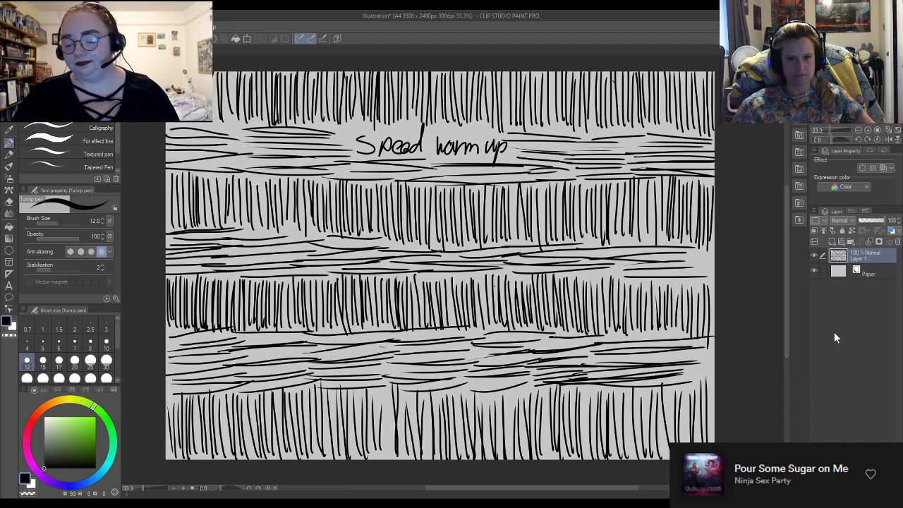
Replace the filled drawing layer with a new blank one and handwrite the title "Pokemon Warm Up" near the canvas's top centre
{"action": "left_click", "coordinate": [460, 196]}
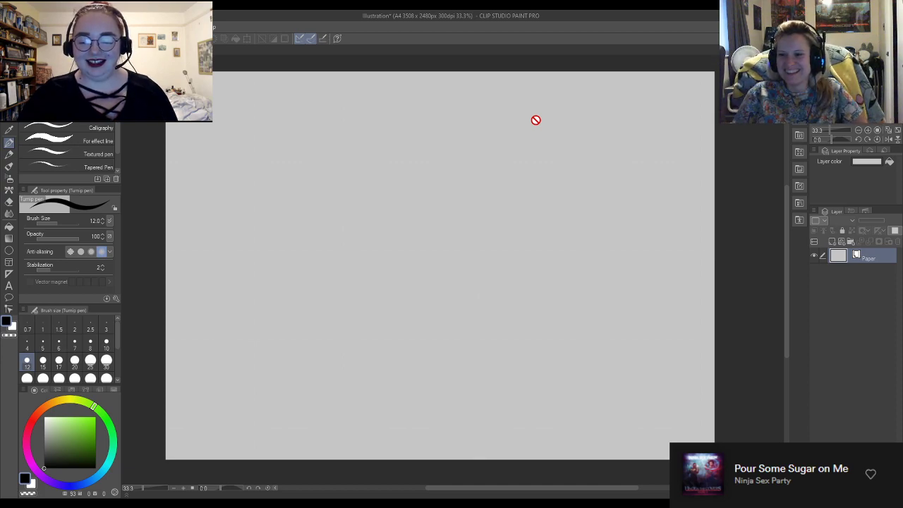
{"action": "left_click", "coordinate": [832, 242]}
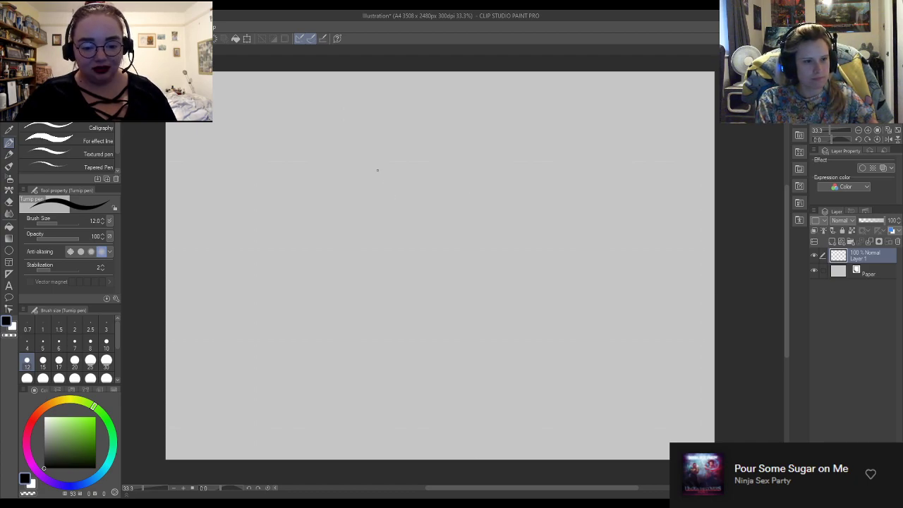
{"action": "mouse_move", "coordinate": [339, 95]}
{"action": "left_mouse_down"}
{"action": "mouse_move", "coordinate": [339, 117]}
{"action": "mouse_move", "coordinate": [354, 105]}
{"action": "mouse_move", "coordinate": [367, 117]}
{"action": "mouse_move", "coordinate": [392, 106]}
{"action": "mouse_move", "coordinate": [409, 120]}
{"action": "mouse_move", "coordinate": [418, 106]}
{"action": "mouse_move", "coordinate": [425, 116]}
{"action": "mouse_move", "coordinate": [437, 104]}
{"action": "mouse_move", "coordinate": [463, 124]}
{"action": "left_mouse_up"}
{"action": "left_click_drag", "start_coordinate": [463, 105], "coordinate": [465, 115]}
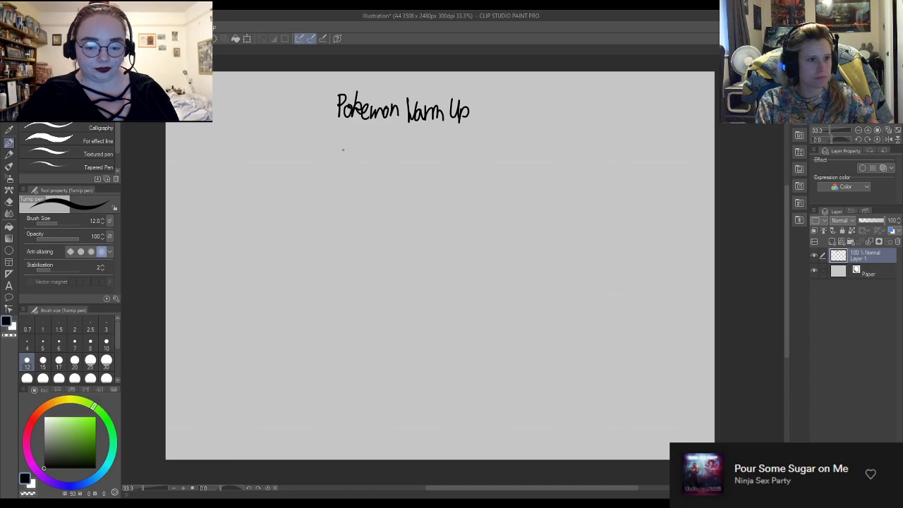
Handwrite "Dewgong" below the title and sketch a circular head with a thick body curving back toward a tapering tail
{"action": "mouse_move", "coordinate": [350, 131]}
{"action": "left_mouse_down"}
{"action": "mouse_move", "coordinate": [349, 150]}
{"action": "mouse_move", "coordinate": [374, 138]}
{"action": "mouse_move", "coordinate": [385, 146]}
{"action": "mouse_move", "coordinate": [377, 161]}
{"action": "mouse_move", "coordinate": [389, 142]}
{"action": "mouse_move", "coordinate": [405, 147]}
{"action": "mouse_move", "coordinate": [403, 165]}
{"action": "left_mouse_up"}
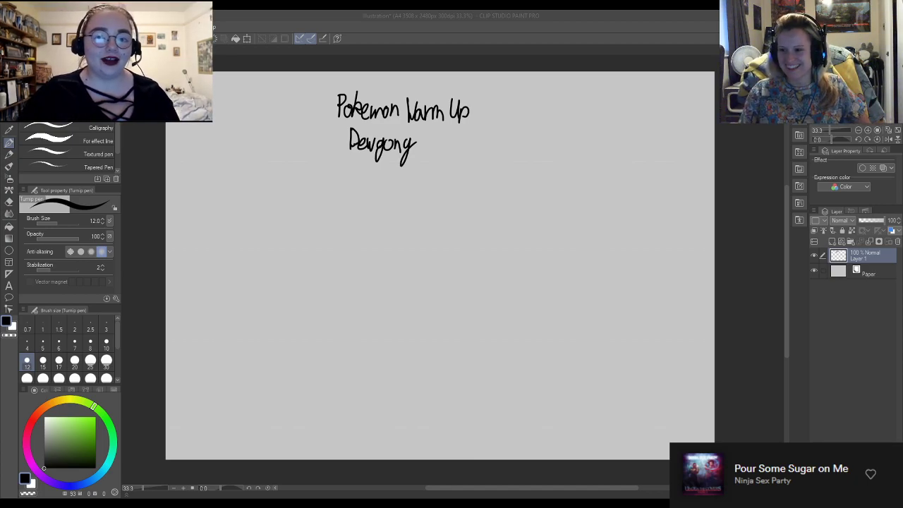
{"action": "left_click", "coordinate": [761, 355]}
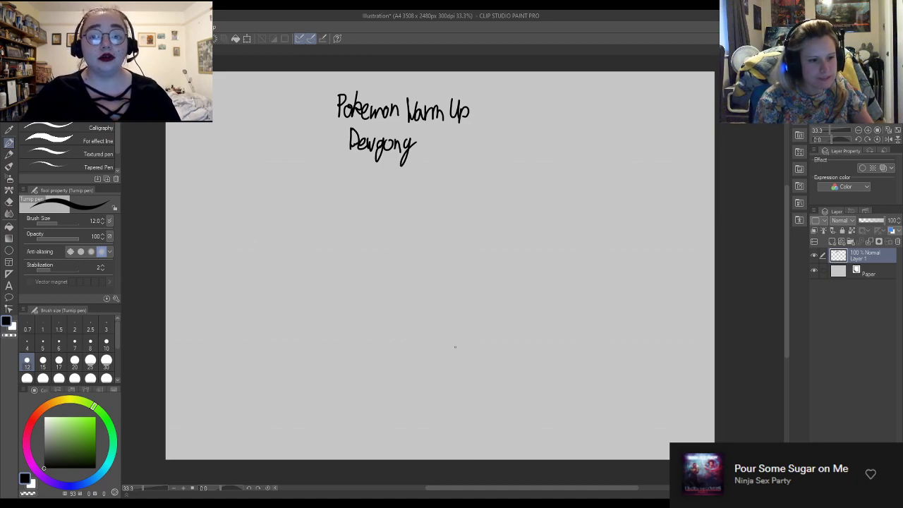
{"action": "mouse_move", "coordinate": [445, 328]}
{"action": "left_mouse_down"}
{"action": "mouse_move", "coordinate": [432, 329]}
{"action": "mouse_move", "coordinate": [394, 241]}
{"action": "mouse_move", "coordinate": [587, 244]}
{"action": "left_mouse_up"}
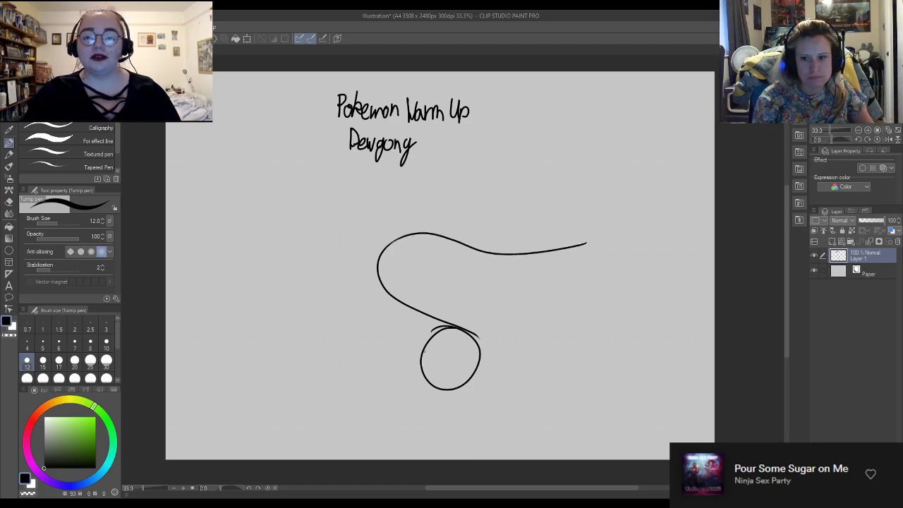
{"action": "mouse_move", "coordinate": [426, 388]}
{"action": "left_mouse_down"}
{"action": "mouse_move", "coordinate": [331, 339]}
{"action": "mouse_move", "coordinate": [313, 272]}
{"action": "left_mouse_up"}
{"action": "mouse_move", "coordinate": [306, 305]}
{"action": "left_mouse_down"}
{"action": "mouse_move", "coordinate": [356, 232]}
{"action": "mouse_move", "coordinate": [416, 221]}
{"action": "mouse_move", "coordinate": [487, 235]}
{"action": "mouse_move", "coordinate": [518, 220]}
{"action": "mouse_move", "coordinate": [531, 198]}
{"action": "left_mouse_up"}
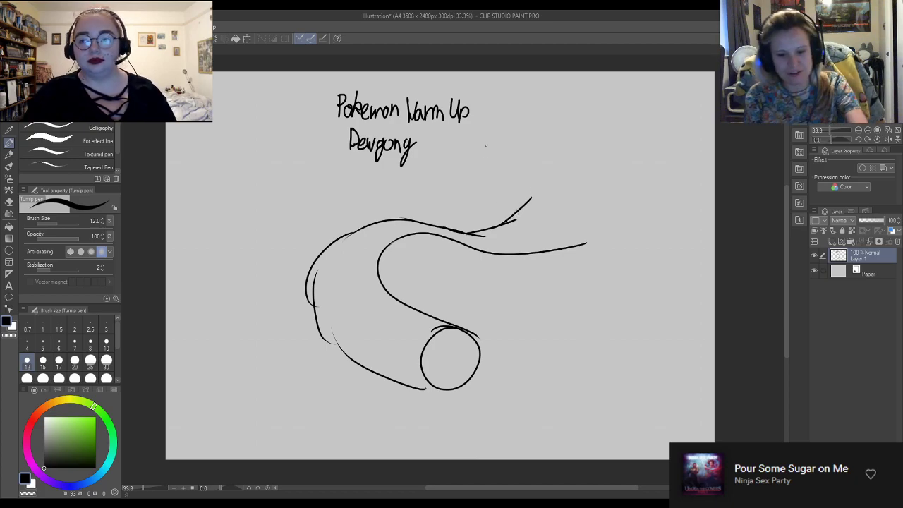
Erase the tail's upper edge with a size 30 hard eraser and redraw it as a flatter upward-slanting fin line
{"action": "key", "text": "e"}
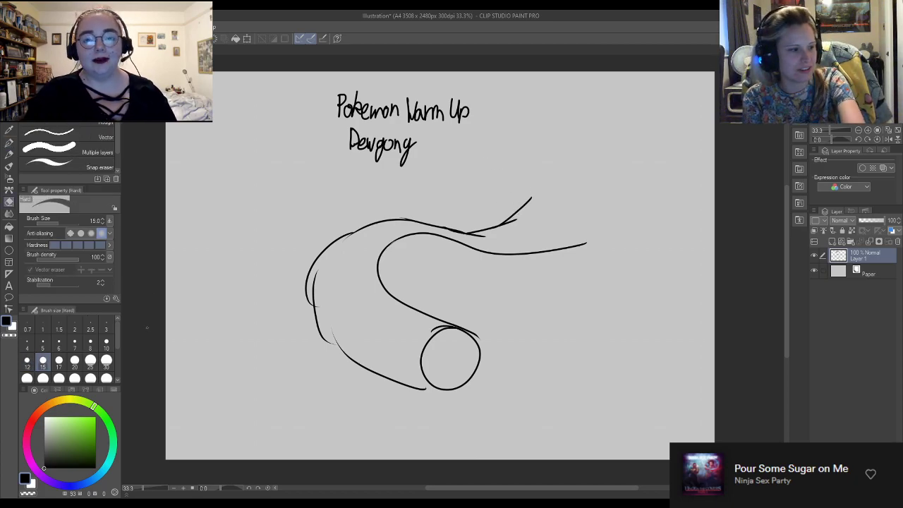
{"action": "left_click", "coordinate": [107, 361]}
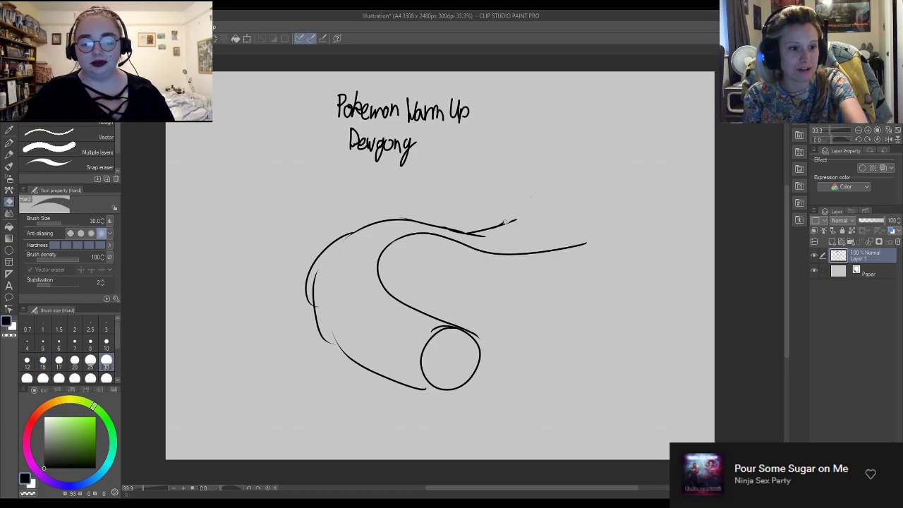
{"action": "key", "text": "p"}
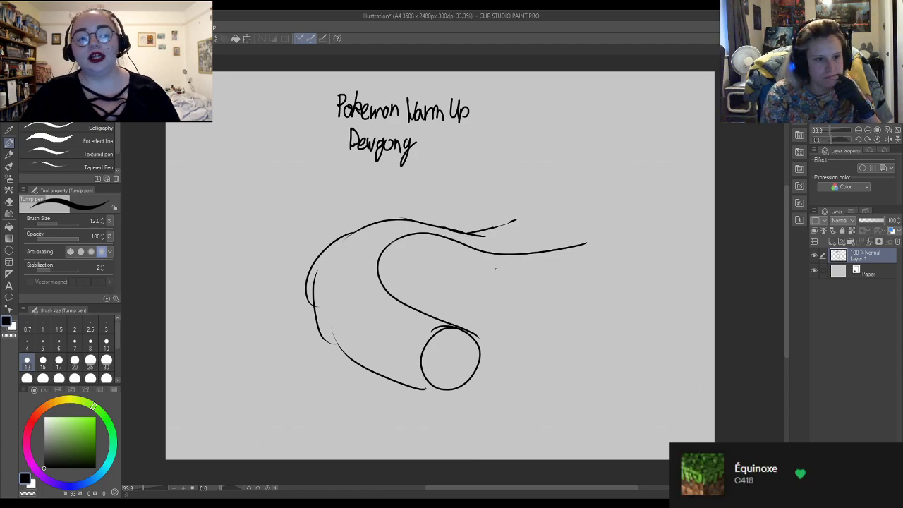
{"action": "mouse_move", "coordinate": [488, 227]}
{"action": "left_mouse_down"}
{"action": "mouse_move", "coordinate": [521, 218]}
{"action": "mouse_move", "coordinate": [532, 205]}
{"action": "left_mouse_up"}
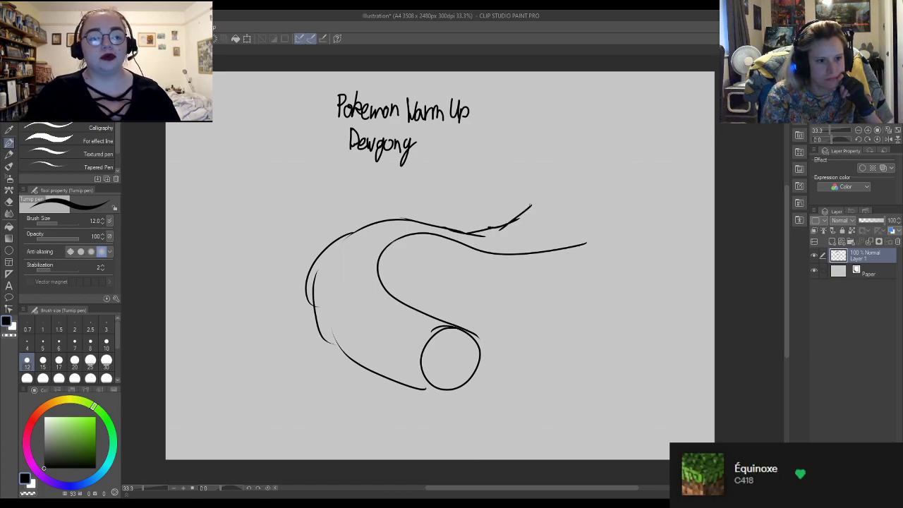
{"action": "key", "text": "e"}
{"action": "mouse_move", "coordinate": [496, 235]}
{"action": "left_mouse_down"}
{"action": "mouse_move", "coordinate": [534, 206]}
{"action": "mouse_move", "coordinate": [480, 232]}
{"action": "mouse_move", "coordinate": [532, 210]}
{"action": "left_mouse_up"}
{"action": "key", "text": "p"}
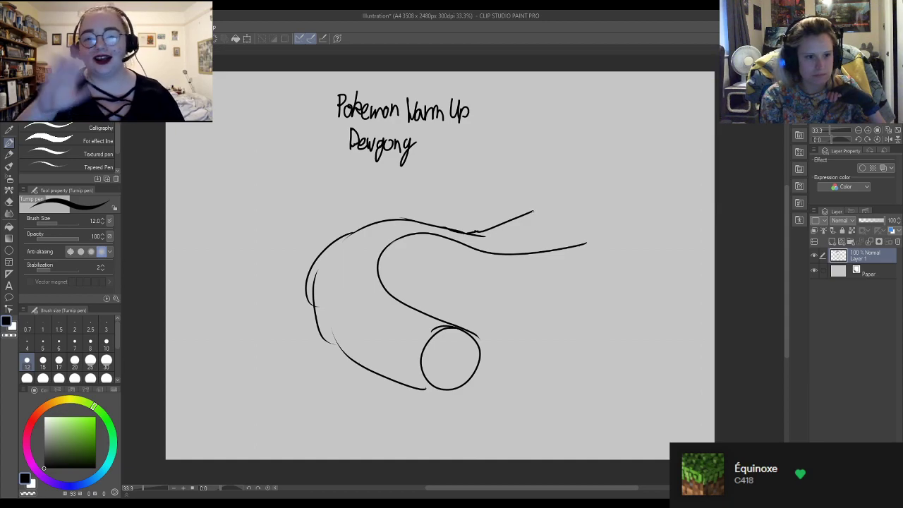
{"action": "mouse_move", "coordinate": [538, 213]}
{"action": "left_mouse_down"}
{"action": "mouse_move", "coordinate": [522, 226]}
{"action": "mouse_move", "coordinate": [539, 209]}
{"action": "left_mouse_up"}
{"action": "key", "text": "e"}
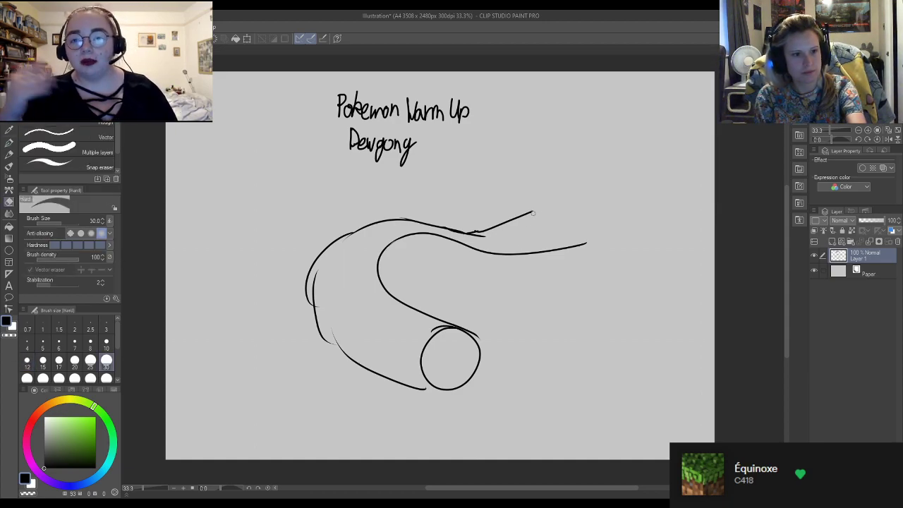
{"action": "key", "text": "p"}
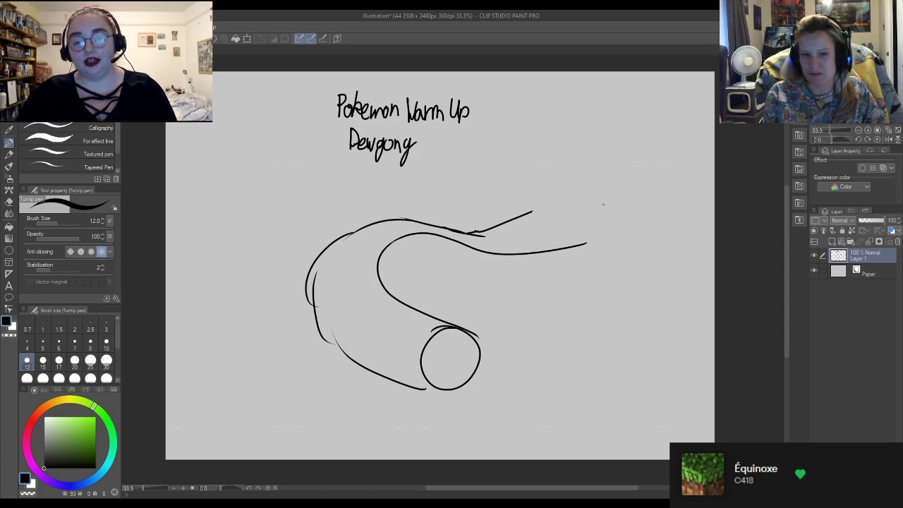
{"action": "left_click_drag", "start_coordinate": [503, 235], "coordinate": [535, 227]}
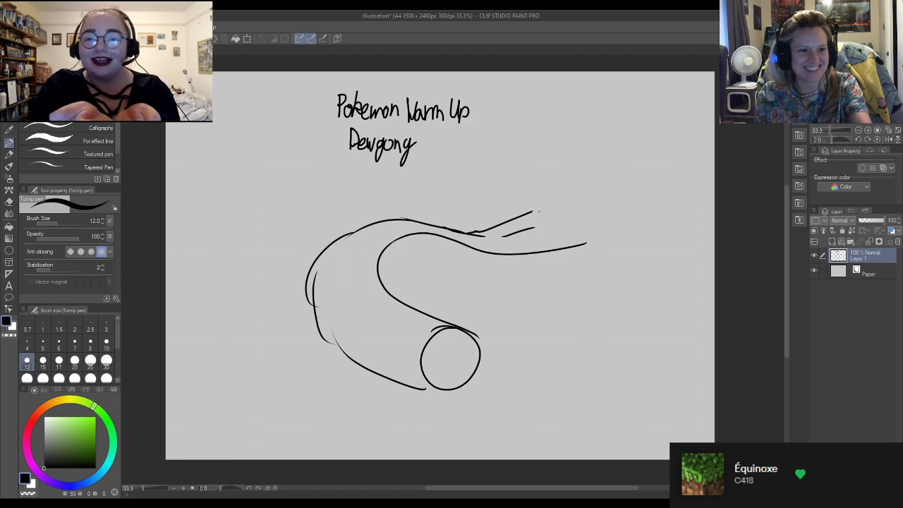
{"action": "key", "text": "e"}
{"action": "mouse_move", "coordinate": [506, 237]}
{"action": "left_mouse_down"}
{"action": "mouse_move", "coordinate": [536, 227]}
{"action": "mouse_move", "coordinate": [531, 212]}
{"action": "left_mouse_up"}
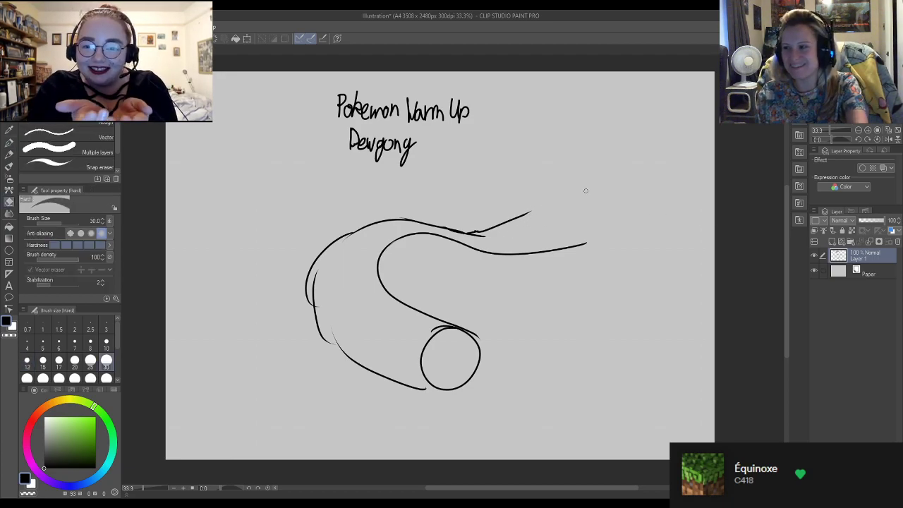
Draw the tail fin's lobes with inner fold lines, a pointed end and notches between them, trimming the tip's overshoot
{"action": "key", "text": "p"}
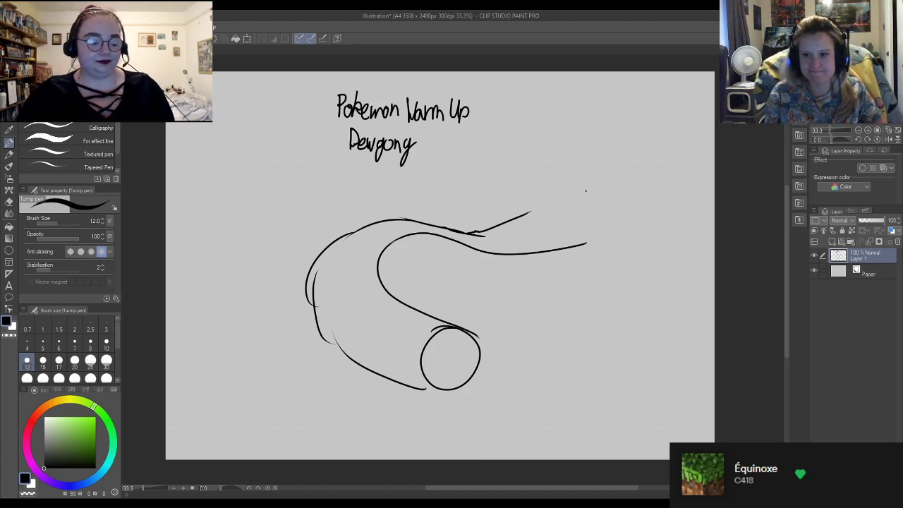
{"action": "mouse_move", "coordinate": [511, 233]}
{"action": "left_mouse_down"}
{"action": "mouse_move", "coordinate": [582, 211]}
{"action": "mouse_move", "coordinate": [609, 221]}
{"action": "left_mouse_up"}
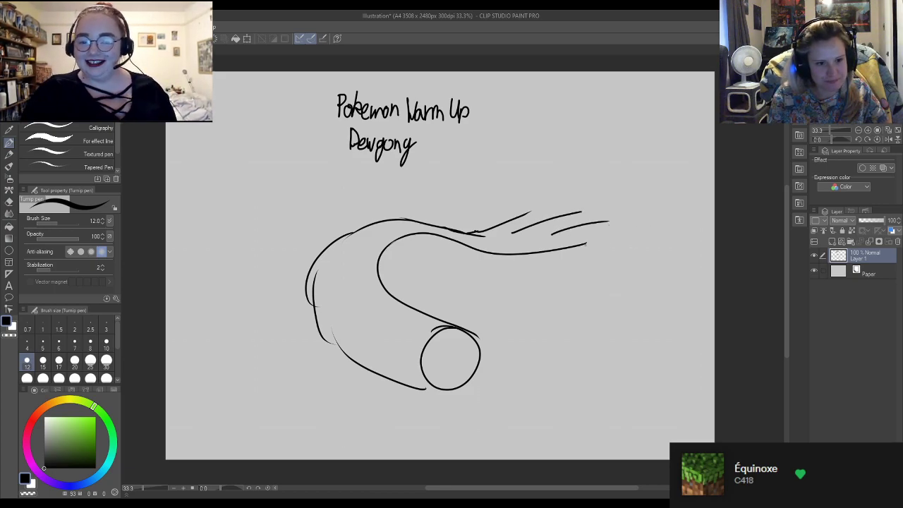
{"action": "left_click_drag", "start_coordinate": [583, 246], "coordinate": [599, 231]}
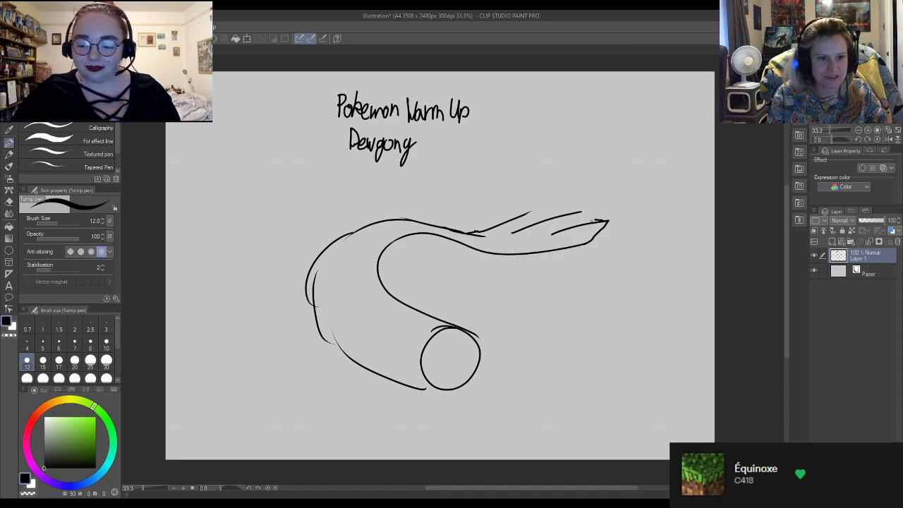
{"action": "left_click_drag", "start_coordinate": [580, 212], "coordinate": [590, 214]}
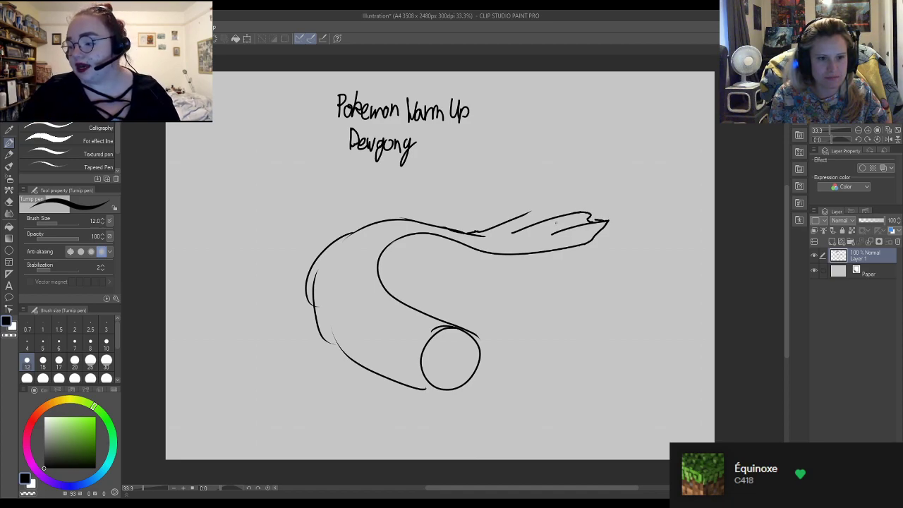
{"action": "key", "text": "e"}
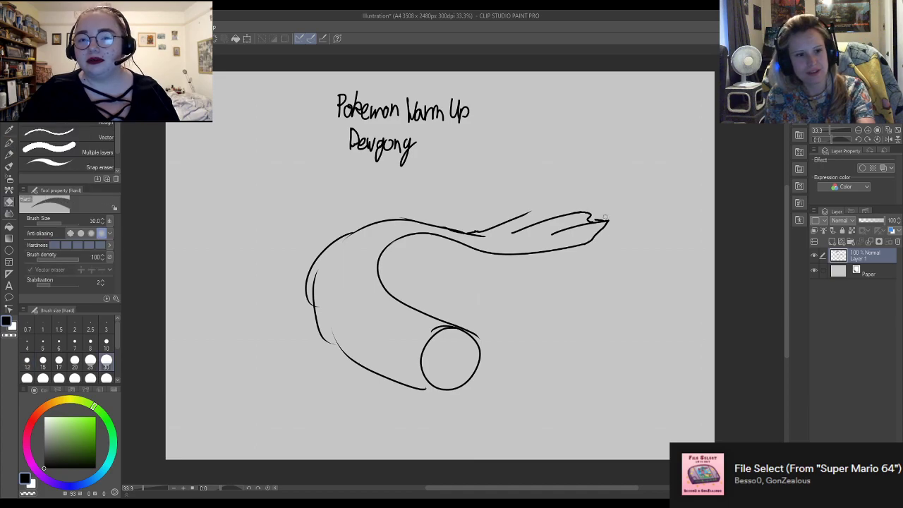
{"action": "left_click_drag", "start_coordinate": [599, 220], "coordinate": [608, 221]}
{"action": "key", "text": "p"}
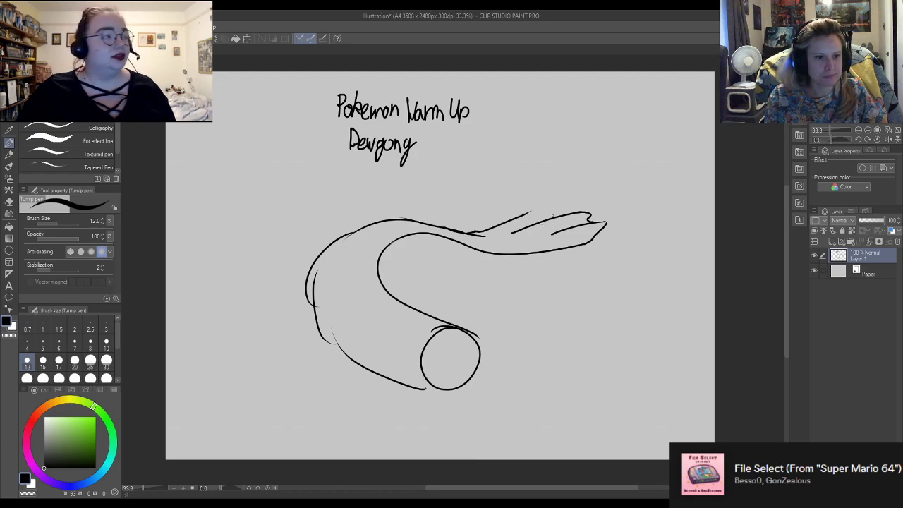
{"action": "left_click_drag", "start_coordinate": [529, 216], "coordinate": [562, 221]}
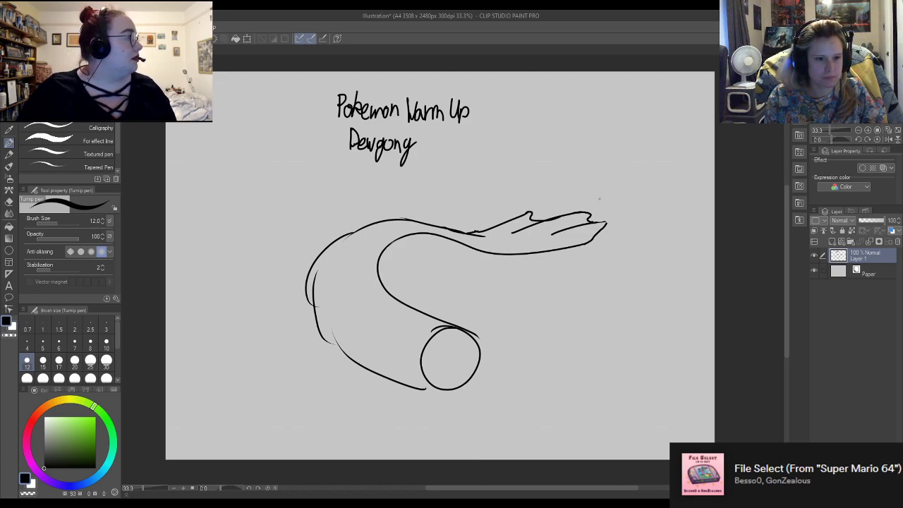
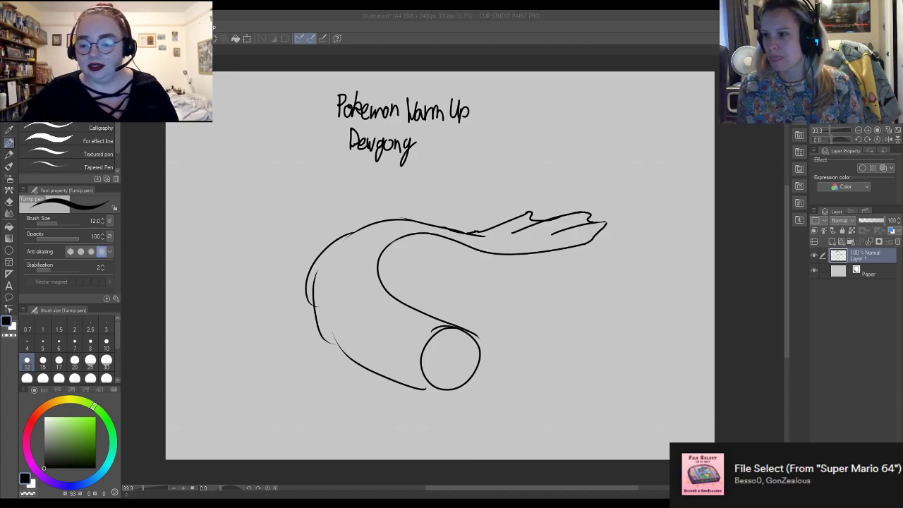
Draw the near front flipper's curved lower edge, a short far flipper line and the first strokes around the head circle
{"action": "scroll", "coordinate": [547, 353], "scroll_direction": "down", "scroll_amount": 1}
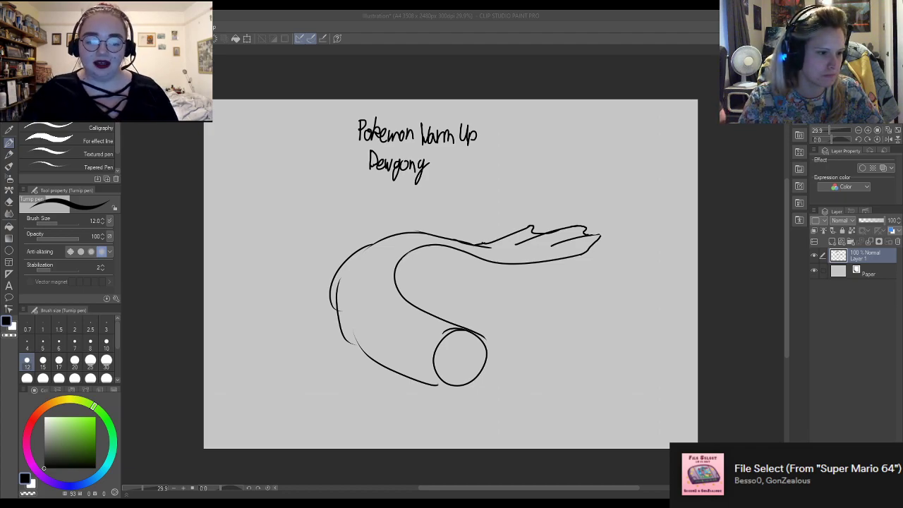
{"action": "left_click", "coordinate": [370, 351]}
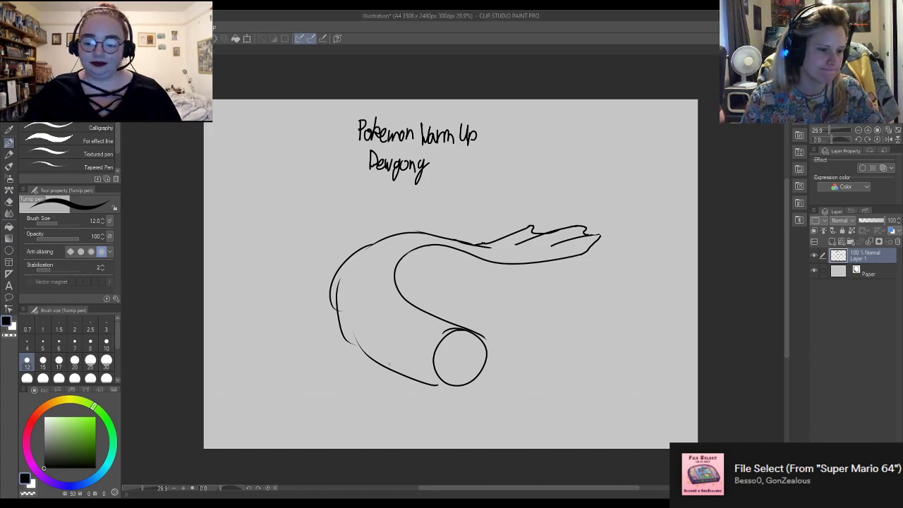
{"action": "mouse_move", "coordinate": [397, 365]}
{"action": "left_mouse_down"}
{"action": "mouse_move", "coordinate": [378, 386]}
{"action": "mouse_move", "coordinate": [314, 391]}
{"action": "left_mouse_up"}
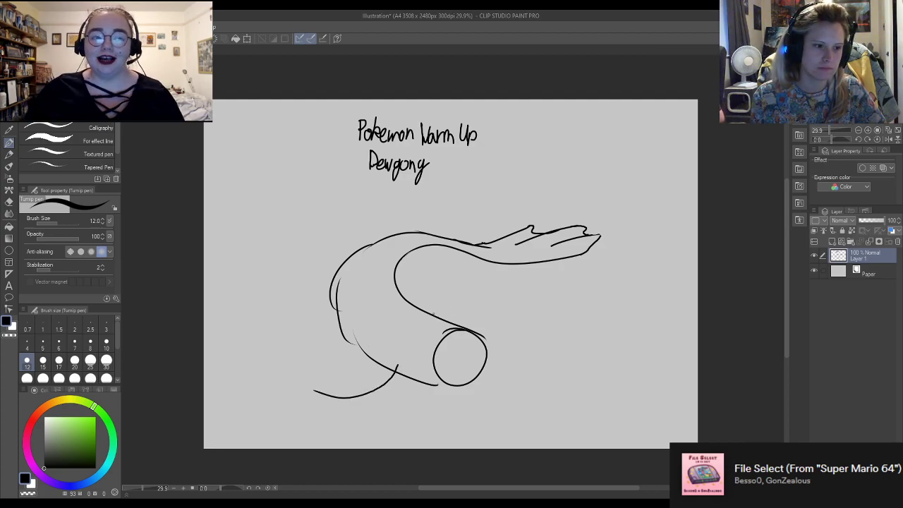
{"action": "left_click_drag", "start_coordinate": [432, 314], "coordinate": [462, 299]}
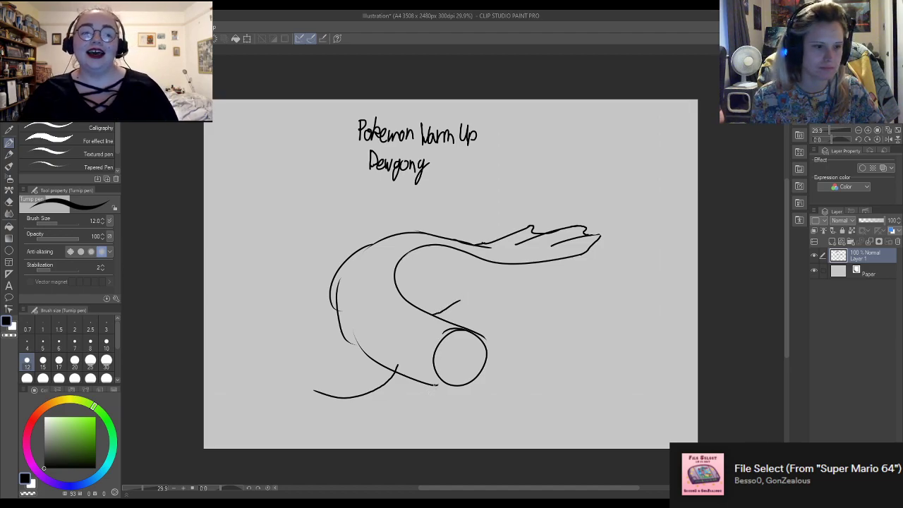
{"action": "mouse_move", "coordinate": [436, 385]}
{"action": "left_mouse_down"}
{"action": "mouse_move", "coordinate": [460, 397]}
{"action": "mouse_move", "coordinate": [486, 390]}
{"action": "mouse_move", "coordinate": [497, 372]}
{"action": "left_mouse_up"}
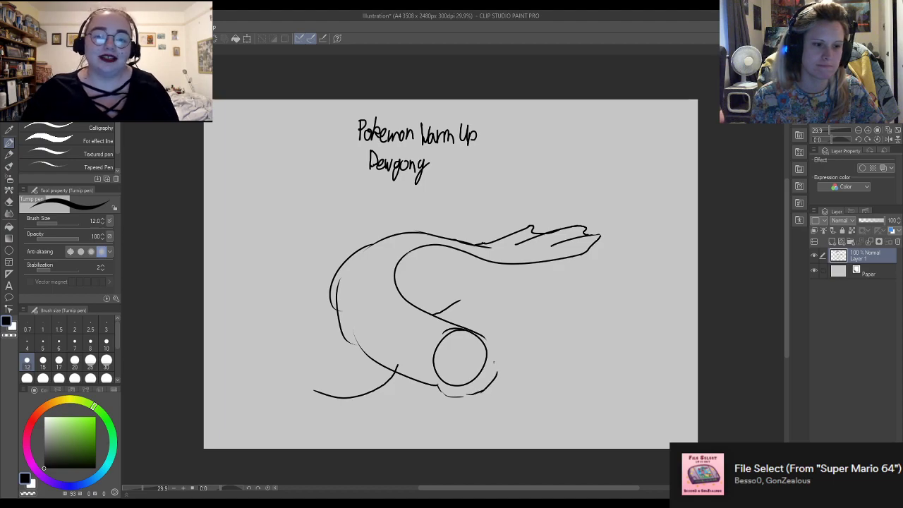
{"action": "left_click_drag", "start_coordinate": [478, 331], "coordinate": [485, 332]}
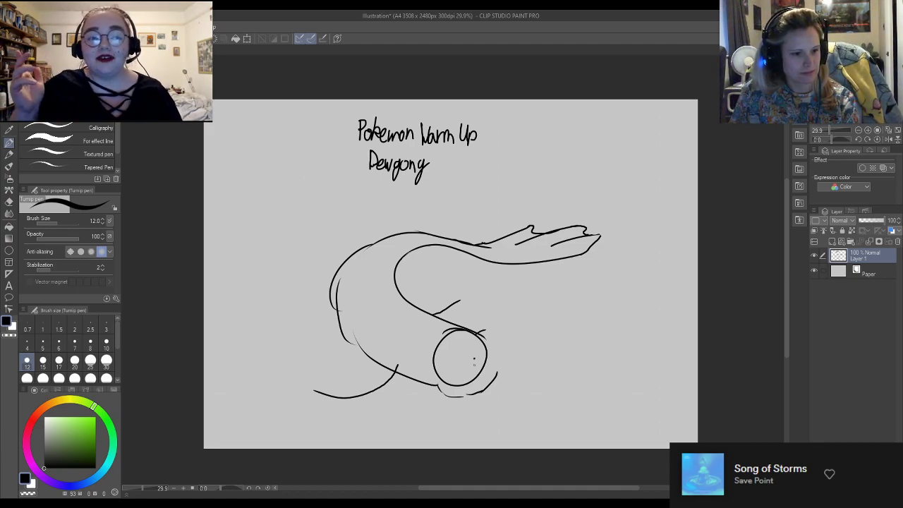
Erase the head circle and draw a larger head outline extending from the neck over the forehead to the face
{"action": "key", "text": "e"}
{"action": "left_click_drag", "start_coordinate": [443, 371], "coordinate": [435, 351]}
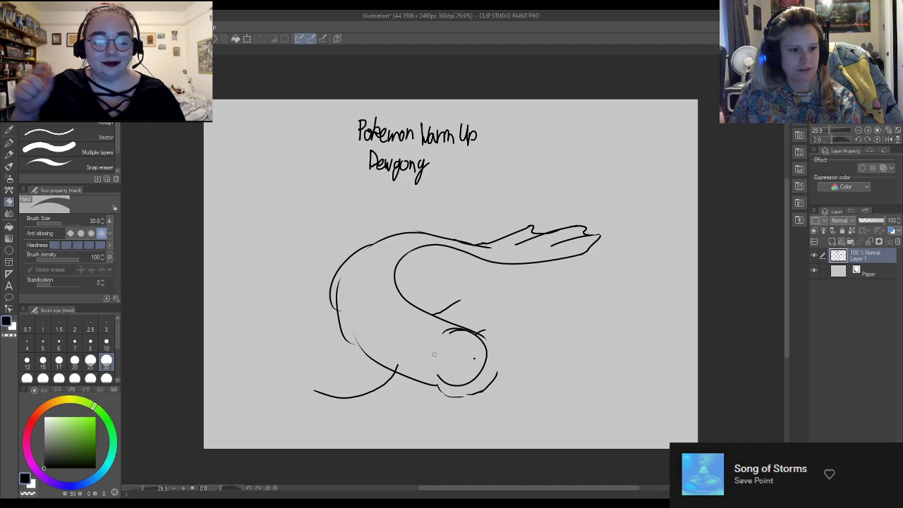
{"action": "mouse_move", "coordinate": [443, 381]}
{"action": "left_mouse_down"}
{"action": "mouse_move", "coordinate": [485, 359]}
{"action": "mouse_move", "coordinate": [480, 335]}
{"action": "mouse_move", "coordinate": [435, 325]}
{"action": "mouse_move", "coordinate": [450, 328]}
{"action": "mouse_move", "coordinate": [451, 314]}
{"action": "mouse_move", "coordinate": [450, 332]}
{"action": "mouse_move", "coordinate": [501, 341]}
{"action": "mouse_move", "coordinate": [453, 319]}
{"action": "mouse_move", "coordinate": [478, 318]}
{"action": "mouse_move", "coordinate": [492, 325]}
{"action": "mouse_move", "coordinate": [492, 341]}
{"action": "mouse_move", "coordinate": [466, 322]}
{"action": "mouse_move", "coordinate": [499, 333]}
{"action": "mouse_move", "coordinate": [488, 327]}
{"action": "mouse_move", "coordinate": [467, 340]}
{"action": "mouse_move", "coordinate": [473, 348]}
{"action": "mouse_move", "coordinate": [476, 338]}
{"action": "mouse_move", "coordinate": [487, 347]}
{"action": "mouse_move", "coordinate": [506, 331]}
{"action": "mouse_move", "coordinate": [438, 323]}
{"action": "mouse_move", "coordinate": [487, 309]}
{"action": "mouse_move", "coordinate": [513, 326]}
{"action": "mouse_move", "coordinate": [521, 372]}
{"action": "left_mouse_up"}
{"action": "key", "text": "p"}
{"action": "key", "text": "e"}
{"action": "key", "text": "p"}
{"action": "key", "text": "e"}
{"action": "key", "text": "p"}
{"action": "key", "text": "e"}
{"action": "key", "text": "p"}
{"action": "key", "text": "e"}
{"action": "key", "text": "p"}
{"action": "left_click_drag", "start_coordinate": [518, 338], "coordinate": [504, 380]}
{"action": "key", "text": "e"}
{"action": "left_click_drag", "start_coordinate": [516, 326], "coordinate": [516, 340]}
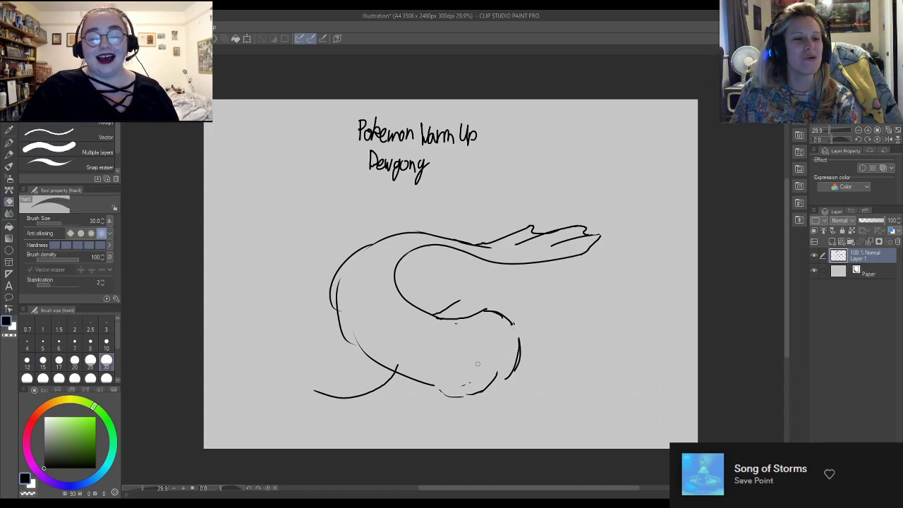
Erase most of the old chin strokes and draw the protruding snout, mouth corner and lower jaw back to the neck
{"action": "mouse_move", "coordinate": [445, 386]}
{"action": "left_mouse_down"}
{"action": "mouse_move", "coordinate": [471, 396]}
{"action": "mouse_move", "coordinate": [520, 357]}
{"action": "mouse_move", "coordinate": [511, 371]}
{"action": "left_mouse_up"}
{"action": "key", "text": "p"}
{"action": "mouse_move", "coordinate": [513, 324]}
{"action": "left_mouse_down"}
{"action": "mouse_move", "coordinate": [527, 353]}
{"action": "mouse_move", "coordinate": [502, 374]}
{"action": "mouse_move", "coordinate": [486, 371]}
{"action": "mouse_move", "coordinate": [502, 381]}
{"action": "mouse_move", "coordinate": [487, 385]}
{"action": "left_mouse_up"}
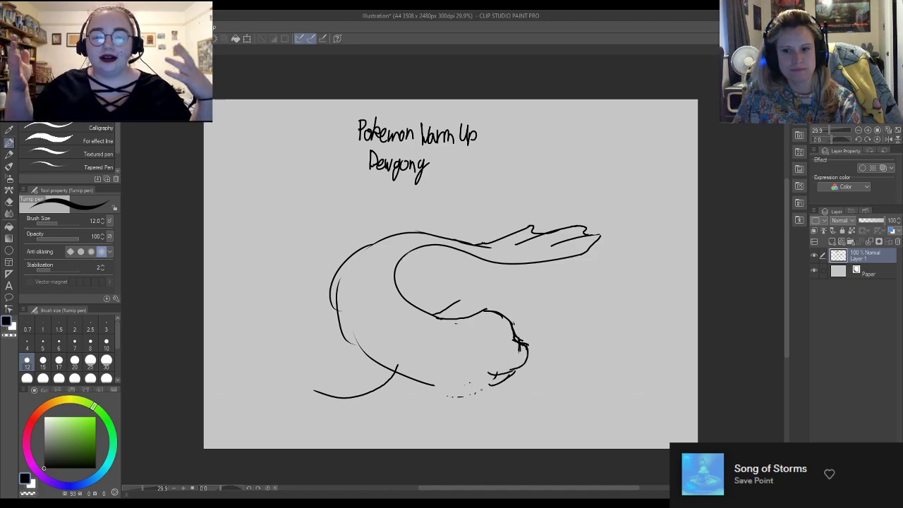
{"action": "mouse_move", "coordinate": [469, 374]}
{"action": "left_mouse_down"}
{"action": "mouse_move", "coordinate": [490, 385]}
{"action": "mouse_move", "coordinate": [427, 388]}
{"action": "left_mouse_up"}
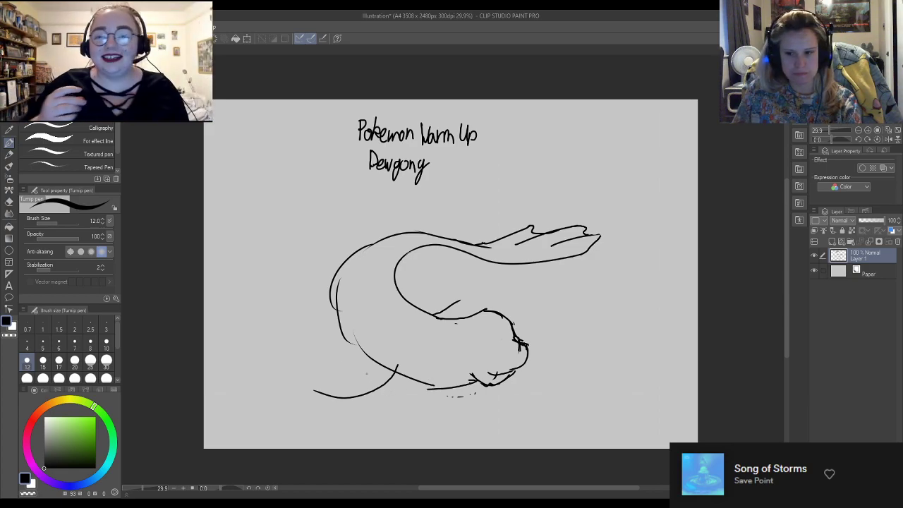
Erase the body line across the near front flipper's base and draw the flipper's upper edge, pointed tip and inner fold lines
{"action": "key", "text": "e"}
{"action": "mouse_move", "coordinate": [396, 367]}
{"action": "left_mouse_down"}
{"action": "mouse_move", "coordinate": [356, 358]}
{"action": "mouse_move", "coordinate": [381, 362]}
{"action": "mouse_move", "coordinate": [295, 370]}
{"action": "mouse_move", "coordinate": [323, 347]}
{"action": "mouse_move", "coordinate": [321, 375]}
{"action": "mouse_move", "coordinate": [311, 363]}
{"action": "mouse_move", "coordinate": [353, 376]}
{"action": "left_mouse_up"}
{"action": "key", "text": "p"}
{"action": "key", "text": "e"}
{"action": "key", "text": "p"}
{"action": "key", "text": "e"}
{"action": "key", "text": "p"}
{"action": "key", "text": "e"}
{"action": "key", "text": "p"}
{"action": "key", "text": "e"}
{"action": "key", "text": "p"}
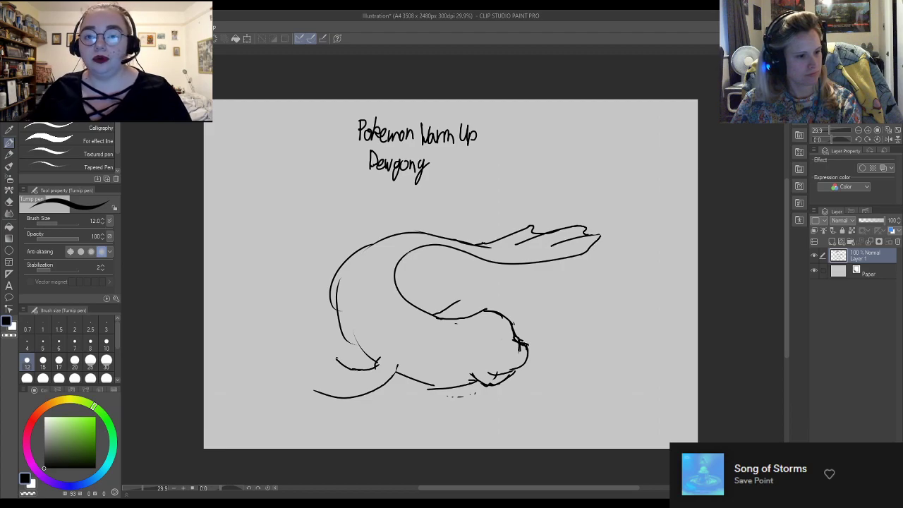
{"action": "mouse_move", "coordinate": [325, 370]}
{"action": "left_mouse_down"}
{"action": "mouse_move", "coordinate": [301, 383]}
{"action": "mouse_move", "coordinate": [334, 397]}
{"action": "mouse_move", "coordinate": [316, 382]}
{"action": "mouse_move", "coordinate": [353, 394]}
{"action": "mouse_move", "coordinate": [362, 390]}
{"action": "mouse_move", "coordinate": [336, 382]}
{"action": "mouse_move", "coordinate": [378, 380]}
{"action": "left_mouse_up"}
{"action": "key", "text": "e"}
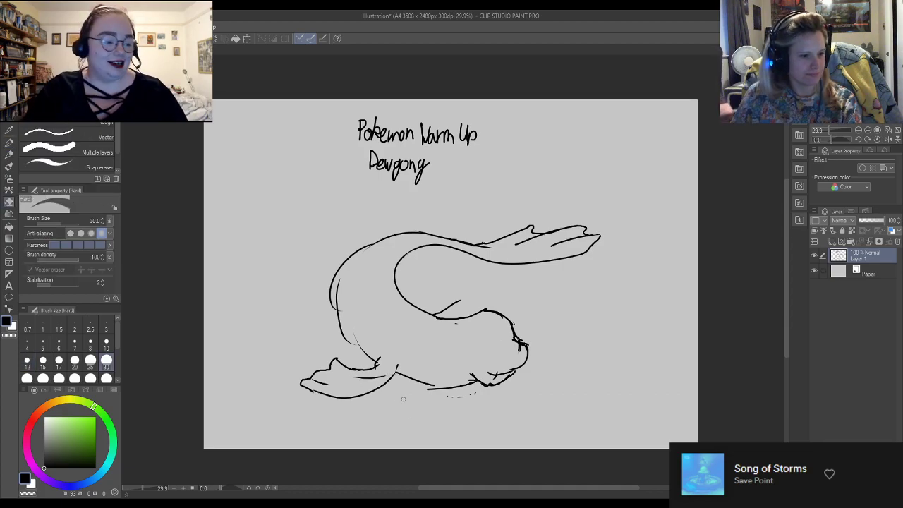
{"action": "key", "text": "p"}
{"action": "left_click_drag", "start_coordinate": [331, 368], "coordinate": [350, 378]}
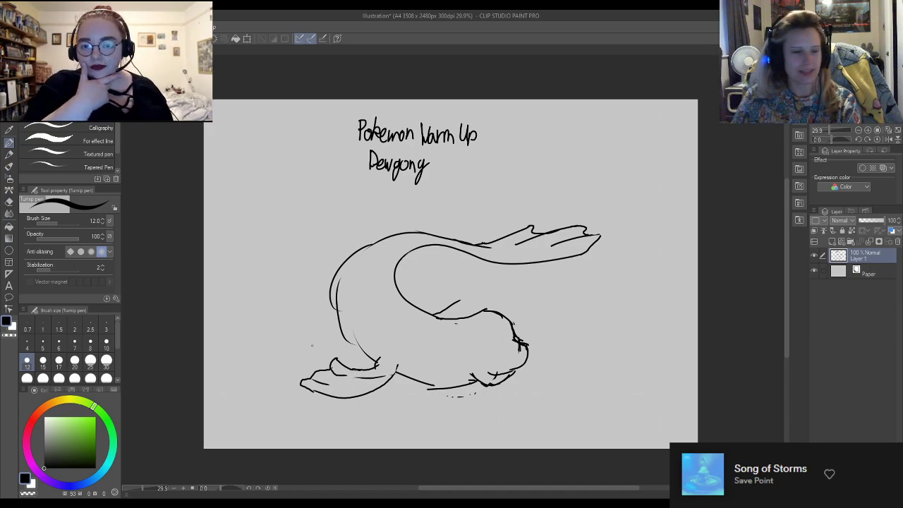
{"action": "key", "text": "e"}
{"action": "left_click_drag", "start_coordinate": [349, 375], "coordinate": [334, 370]}
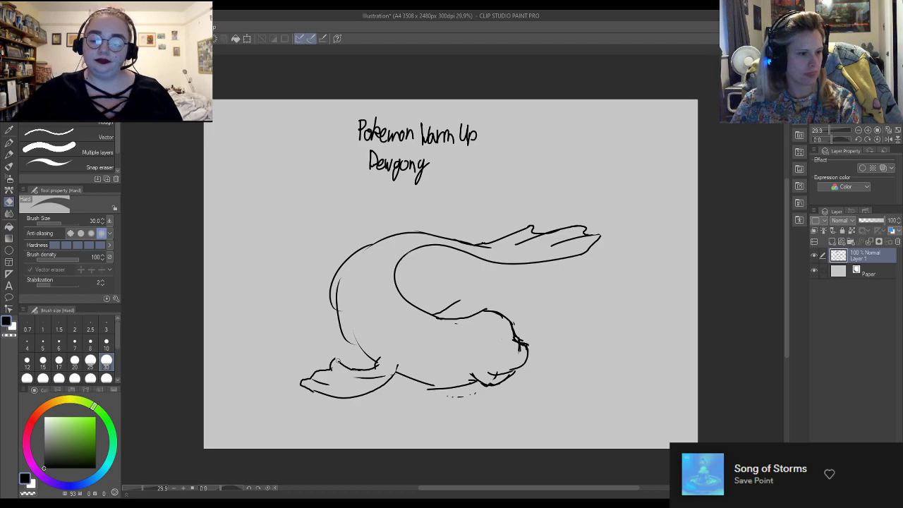
Erase the near front flipper's pointed upper tip and redraw its upper edge as a wavy line running back to the body
{"action": "key", "text": "p"}
{"action": "key", "text": "e"}
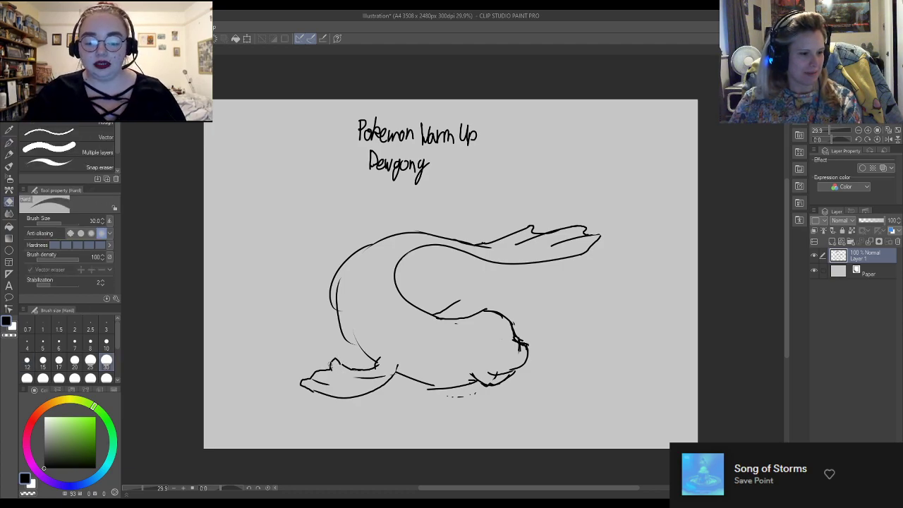
{"action": "key", "text": "p"}
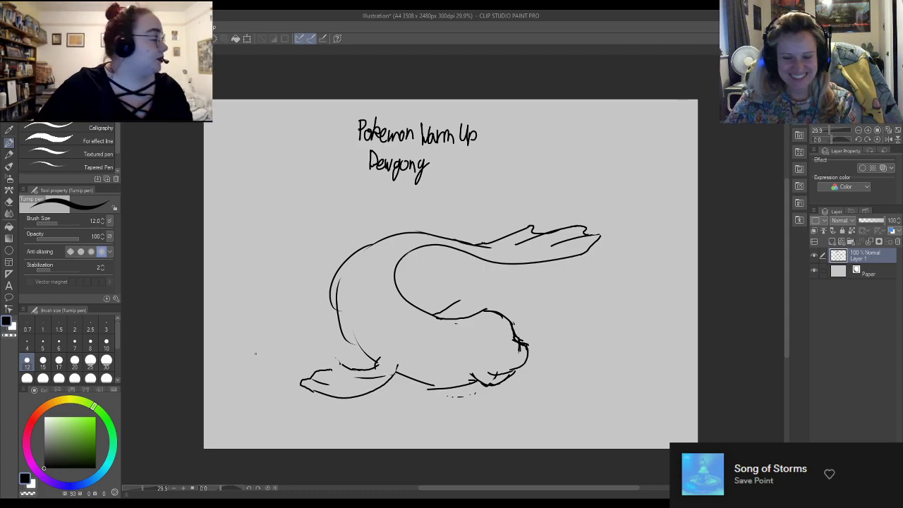
{"action": "key", "text": "e"}
{"action": "mouse_move", "coordinate": [311, 386]}
{"action": "left_mouse_down"}
{"action": "mouse_move", "coordinate": [309, 375]}
{"action": "mouse_move", "coordinate": [351, 369]}
{"action": "mouse_move", "coordinate": [335, 360]}
{"action": "mouse_move", "coordinate": [382, 371]}
{"action": "mouse_move", "coordinate": [348, 367]}
{"action": "mouse_move", "coordinate": [377, 366]}
{"action": "left_mouse_up"}
{"action": "key", "text": "p"}
{"action": "key", "text": "e"}
{"action": "key", "text": "p"}
{"action": "key", "text": "e"}
{"action": "key", "text": "p"}
{"action": "key", "text": "e"}
{"action": "key", "text": "p"}
{"action": "key", "text": "e"}
{"action": "key", "text": "p"}
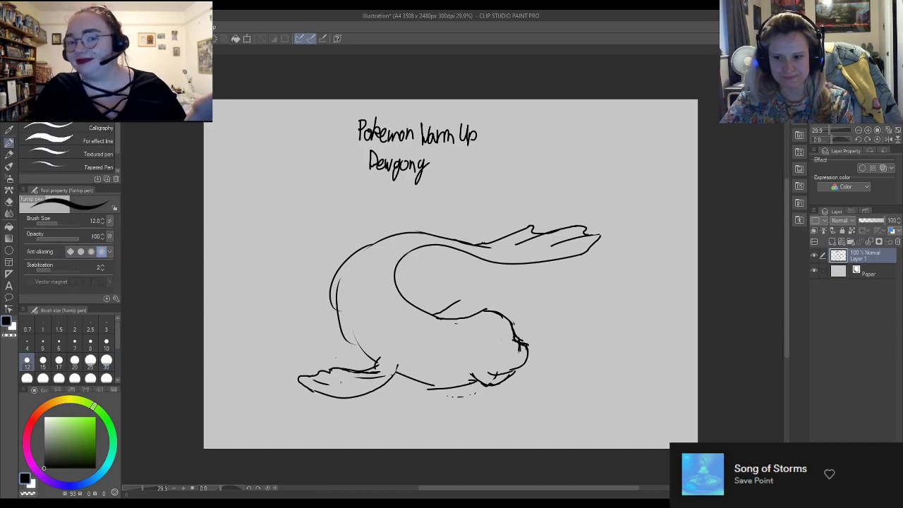
Draw another fold line inside the near front flipper and tidy it with the eraser
{"action": "left_click_drag", "start_coordinate": [340, 384], "coordinate": [374, 382]}
{"action": "key", "text": "e"}
{"action": "key", "text": "p"}
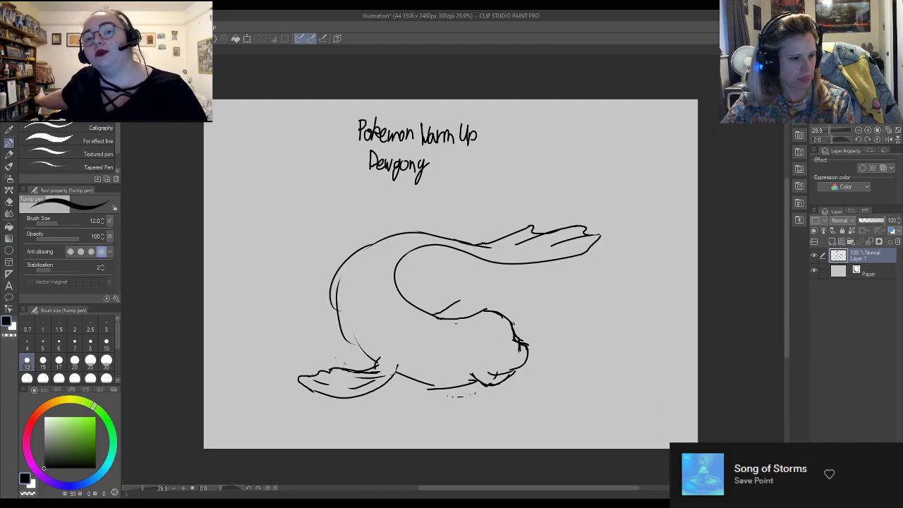
Redraw the body's outer curve down to the near front flipper and erase the doubled inner line beside it
{"action": "key", "text": "e"}
{"action": "mouse_move", "coordinate": [346, 345]}
{"action": "left_mouse_down"}
{"action": "mouse_move", "coordinate": [343, 283]}
{"action": "mouse_move", "coordinate": [339, 310]}
{"action": "left_mouse_up"}
{"action": "key", "text": "p"}
{"action": "mouse_move", "coordinate": [373, 360]}
{"action": "left_mouse_down"}
{"action": "mouse_move", "coordinate": [345, 326]}
{"action": "mouse_move", "coordinate": [343, 289]}
{"action": "mouse_move", "coordinate": [347, 337]}
{"action": "left_mouse_up"}
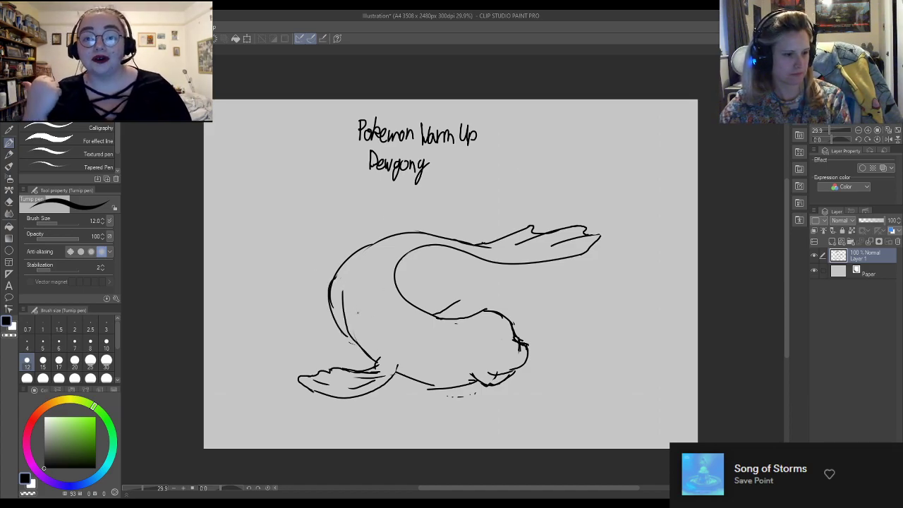
{"action": "key", "text": "e"}
{"action": "left_click_drag", "start_coordinate": [343, 292], "coordinate": [345, 324]}
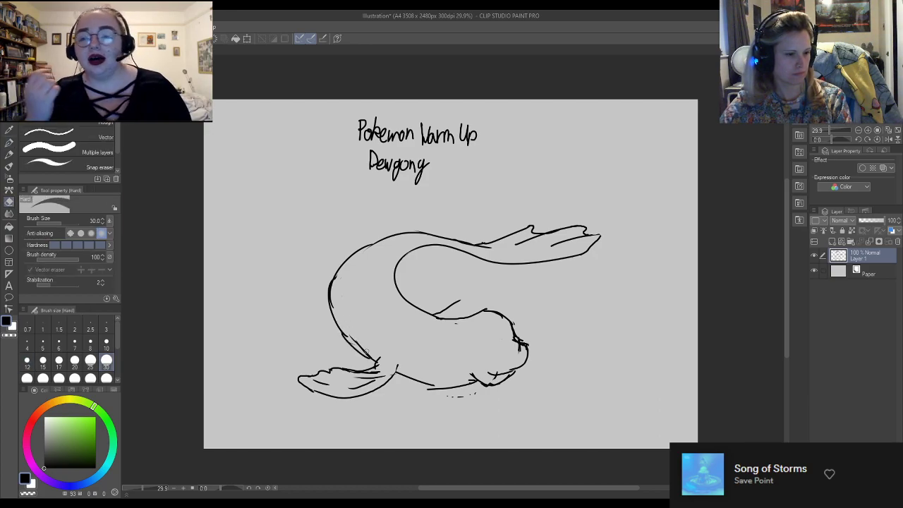
{"action": "left_click_drag", "start_coordinate": [351, 337], "coordinate": [350, 343]}
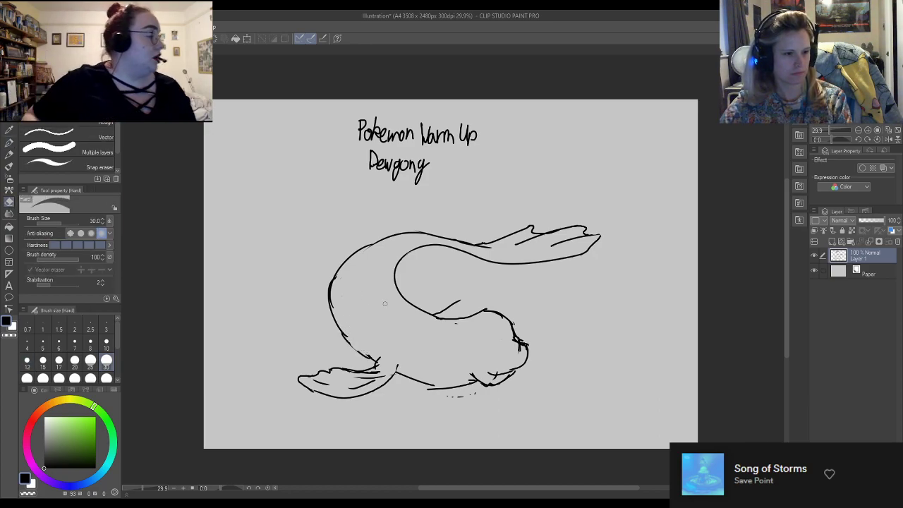
{"action": "key", "text": "p"}
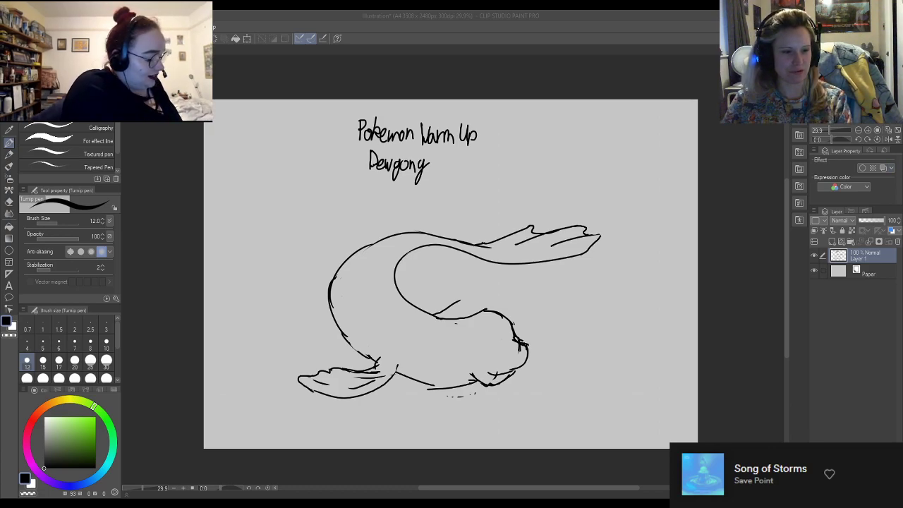
Erase the stray dotted marks under the chin and touch up the body line at the near front flipper's base
{"action": "left_click", "coordinate": [442, 431]}
{"action": "key", "text": "e"}
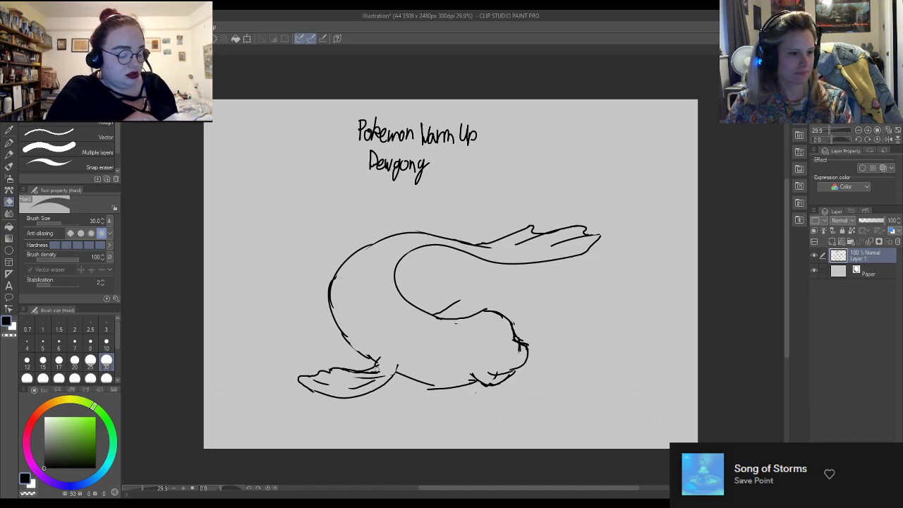
{"action": "key", "text": "p"}
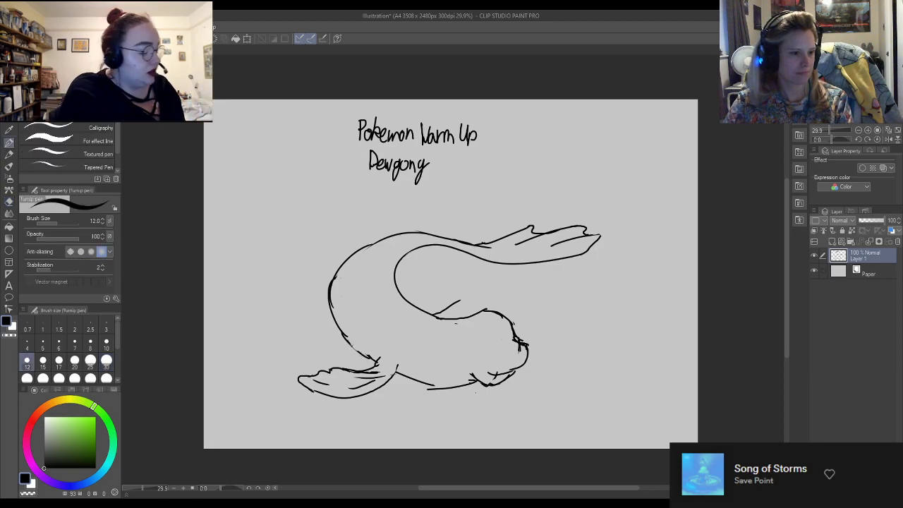
{"action": "key", "text": "e"}
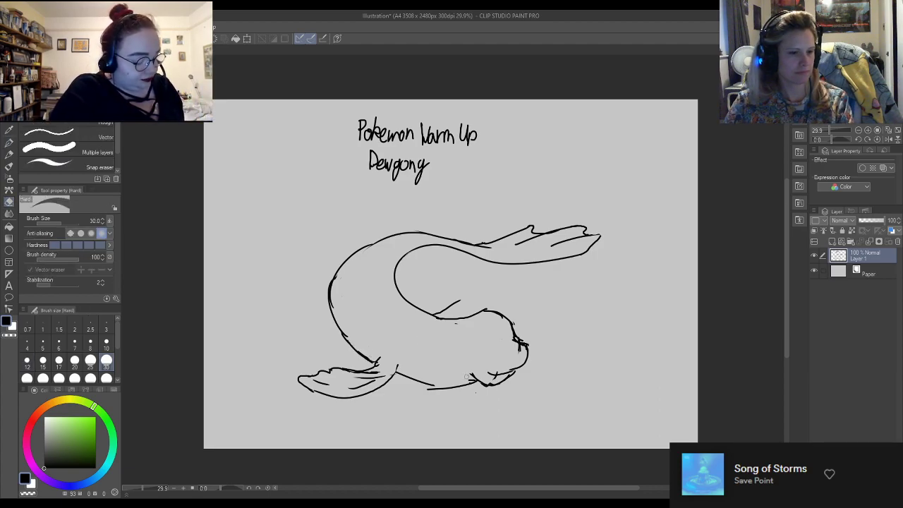
{"action": "key", "text": "p"}
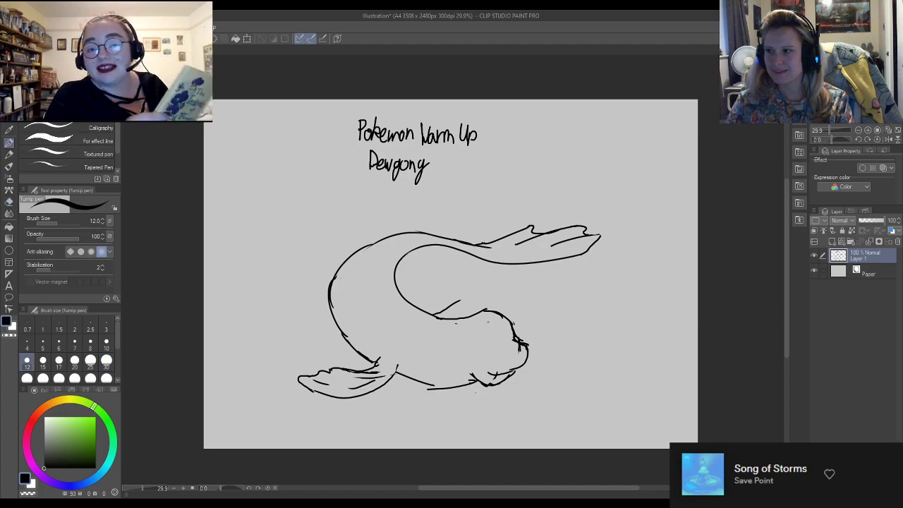
Erase the head outline at the crown, draw a small pointed horn there and clean up its base
{"action": "key", "text": "e"}
{"action": "mouse_move", "coordinate": [482, 313]}
{"action": "left_mouse_down"}
{"action": "mouse_move", "coordinate": [492, 319]}
{"action": "mouse_move", "coordinate": [486, 306]}
{"action": "mouse_move", "coordinate": [495, 319]}
{"action": "left_mouse_up"}
{"action": "key", "text": "p"}
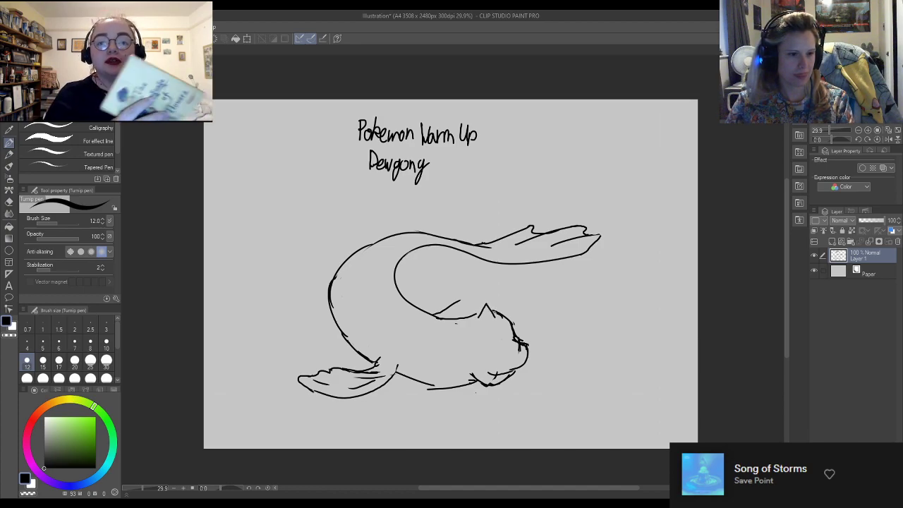
{"action": "key", "text": "e"}
{"action": "left_click_drag", "start_coordinate": [499, 318], "coordinate": [494, 313]}
{"action": "key", "text": "p"}
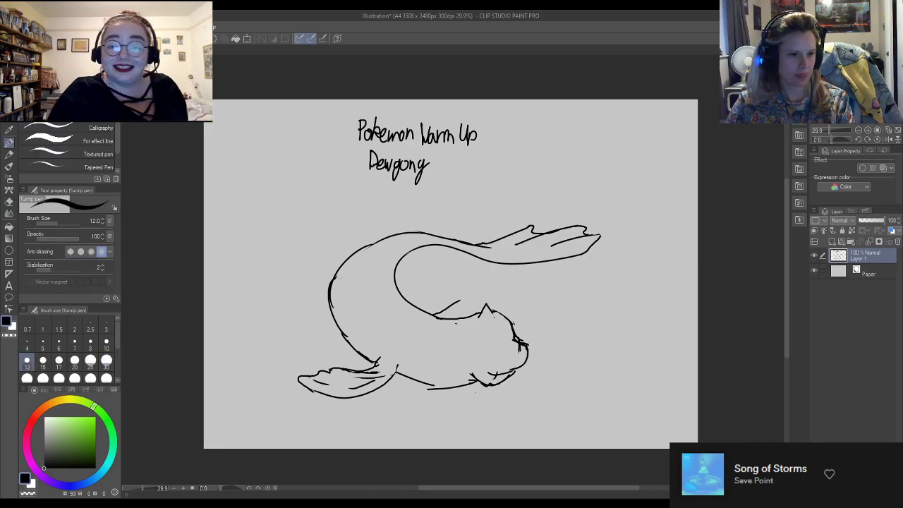
Erase the overlapping strokes where the forehead meets the snout and draw a filled black nose
{"action": "key", "text": "e"}
{"action": "left_click_drag", "start_coordinate": [511, 339], "coordinate": [529, 351]}
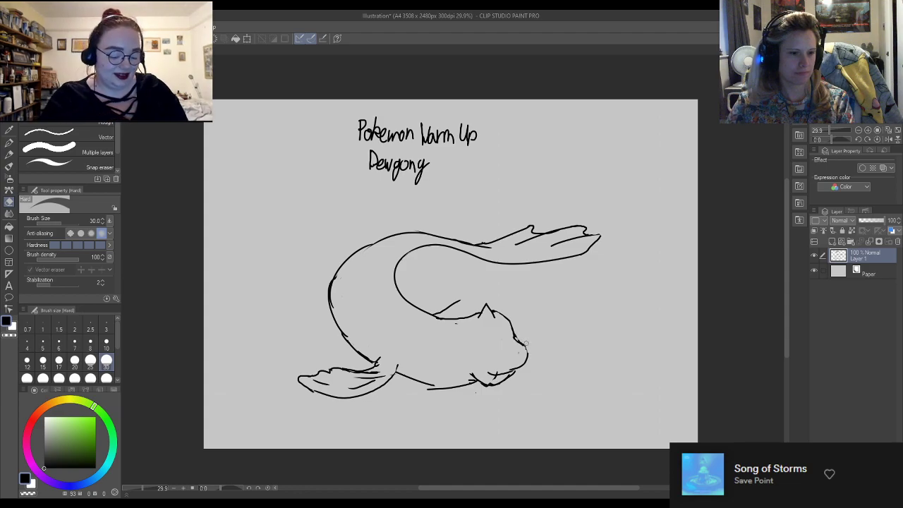
{"action": "key", "text": "p"}
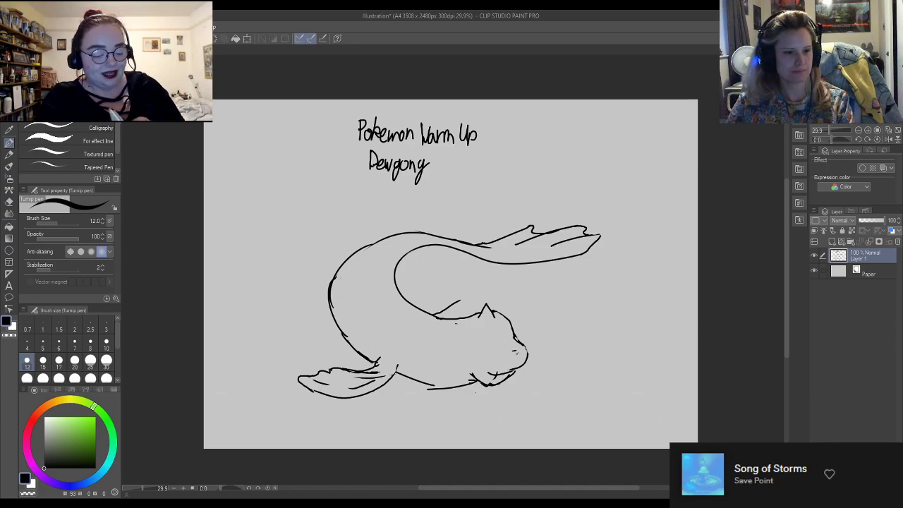
{"action": "left_click_drag", "start_coordinate": [519, 351], "coordinate": [518, 356]}
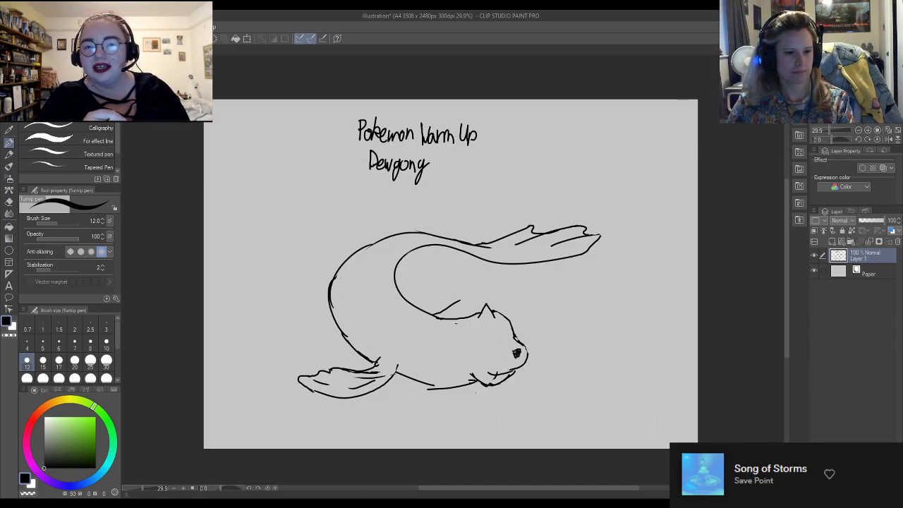
Erase the lower jaw, redraw it as a small rounded chin and join it to the neck's lower line
{"action": "key", "text": "e"}
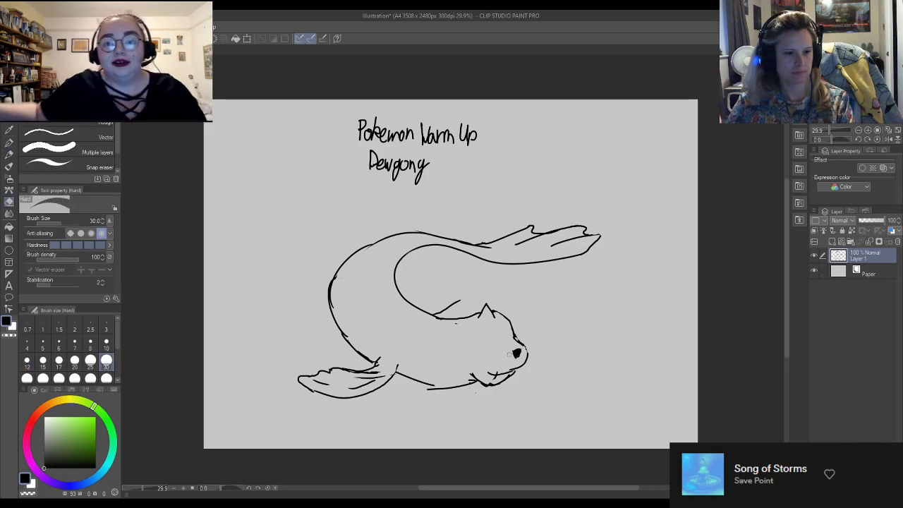
{"action": "left_click_drag", "start_coordinate": [494, 377], "coordinate": [490, 383]}
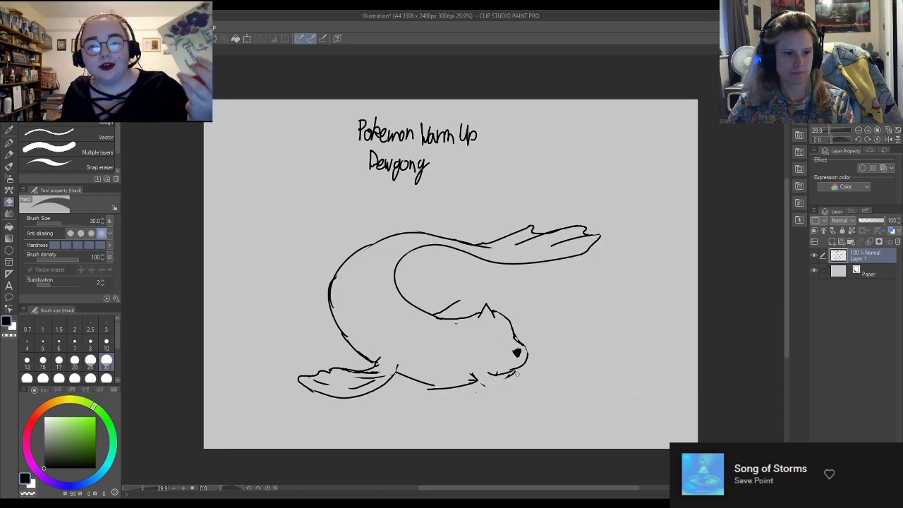
{"action": "key", "text": "p"}
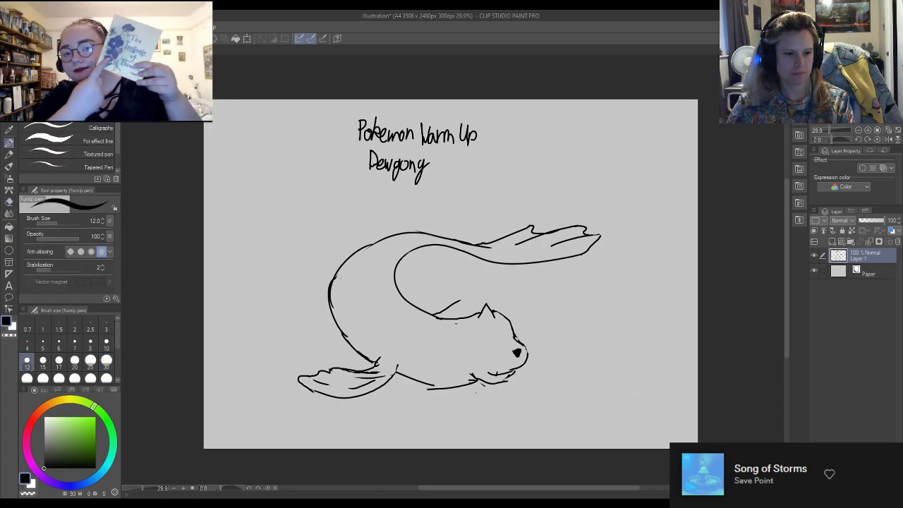
{"action": "key", "text": "e"}
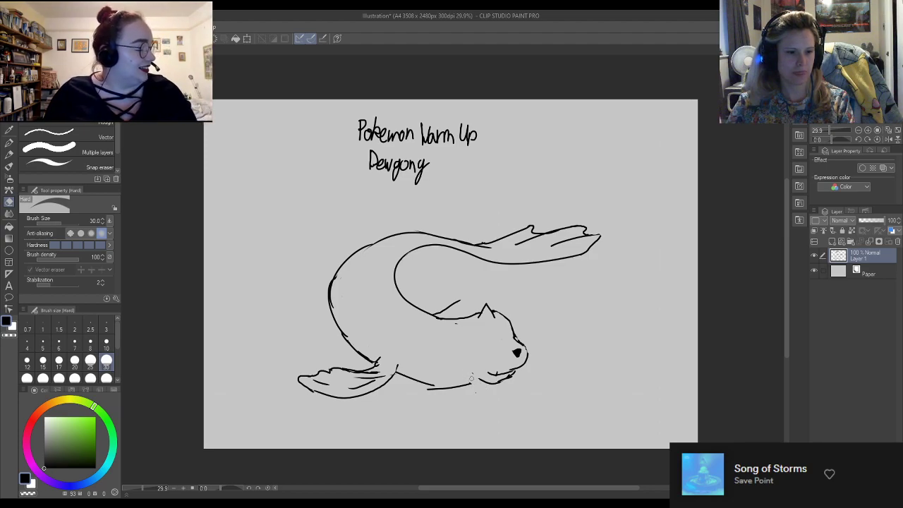
{"action": "key", "text": "p"}
{"action": "left_click_drag", "start_coordinate": [479, 379], "coordinate": [466, 384]}
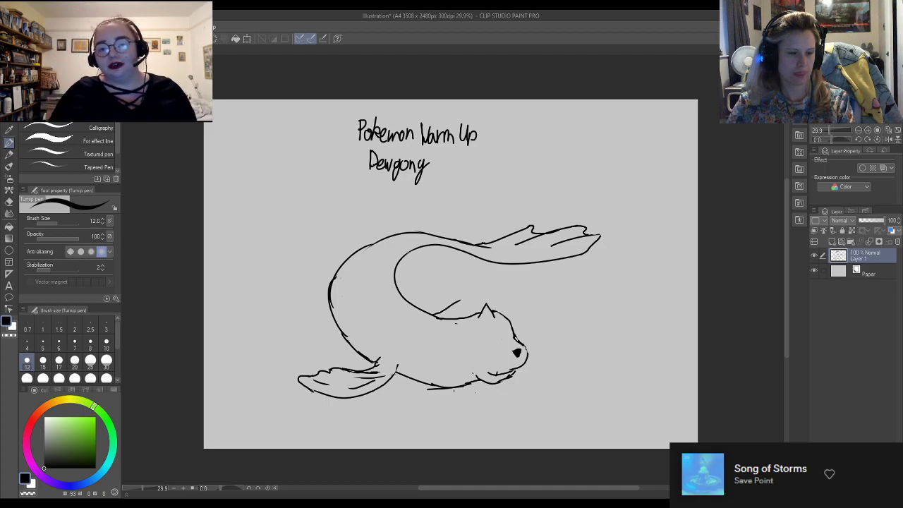
{"action": "key", "text": "e"}
{"action": "key", "text": "p"}
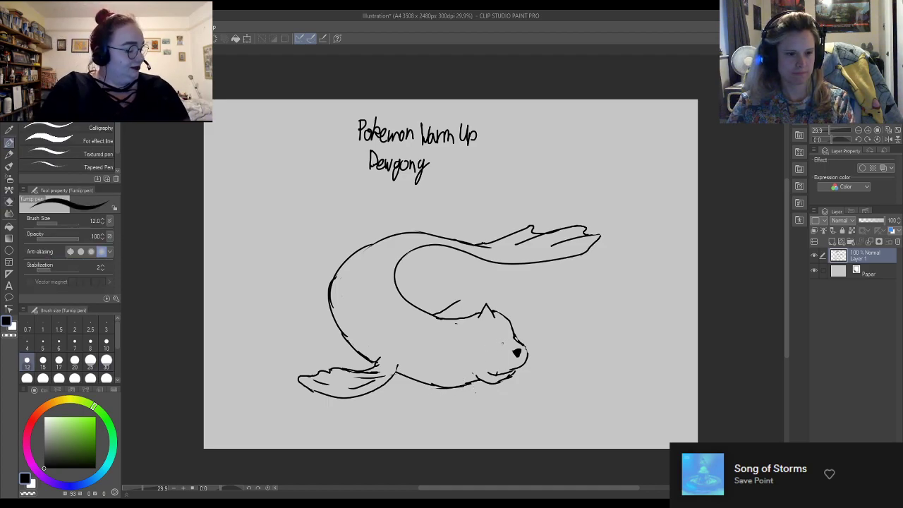
Draw two oval eyes above the nose, each with a small inner highlight circle
{"action": "mouse_move", "coordinate": [506, 335]}
{"action": "left_mouse_down"}
{"action": "mouse_move", "coordinate": [512, 329]}
{"action": "mouse_move", "coordinate": [511, 341]}
{"action": "left_mouse_up"}
{"action": "key", "text": "e"}
{"action": "key", "text": "p"}
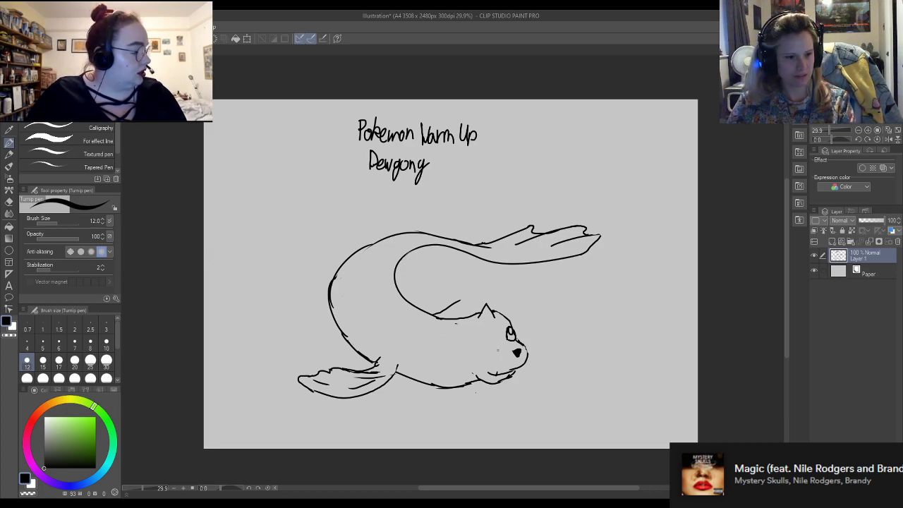
{"action": "mouse_move", "coordinate": [495, 337]}
{"action": "left_mouse_down"}
{"action": "mouse_move", "coordinate": [481, 337]}
{"action": "mouse_move", "coordinate": [482, 345]}
{"action": "left_mouse_up"}
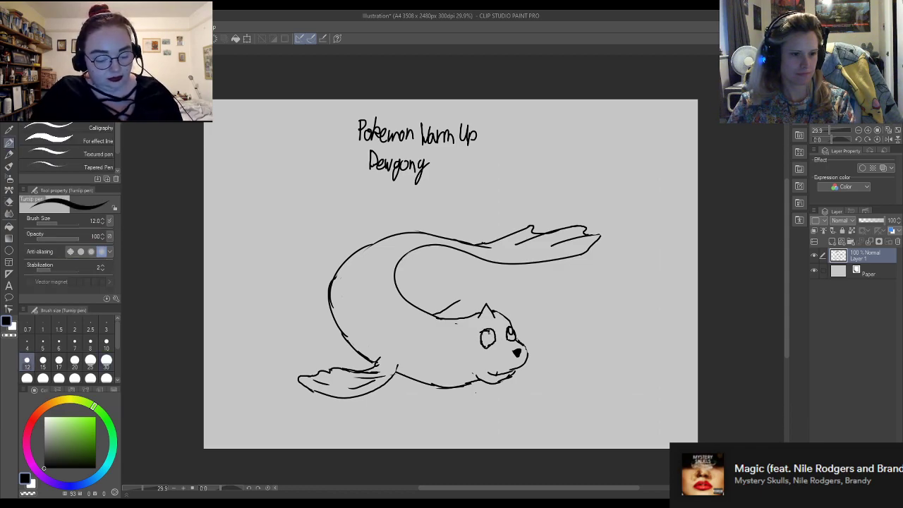
{"action": "key", "text": "e"}
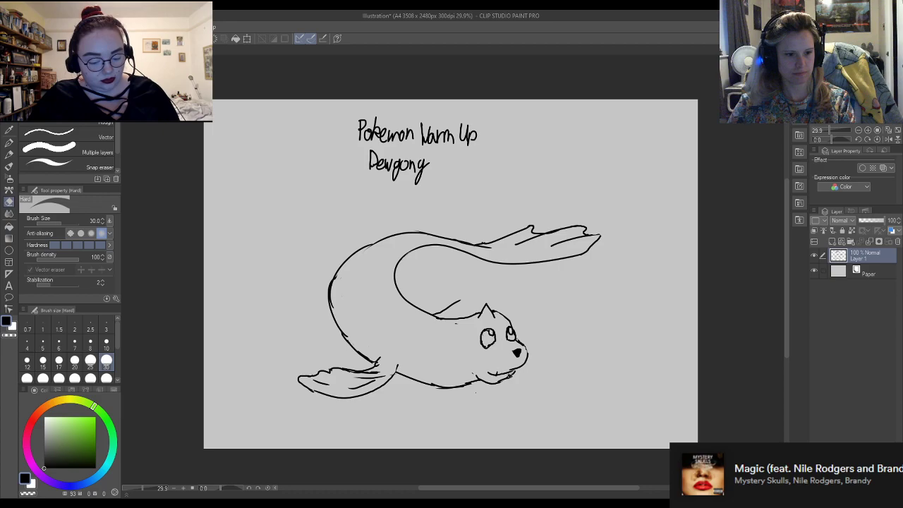
Erase the old mouth lines and draw a smiling mouth curving back from the snout into the cheek
{"action": "key", "text": "p"}
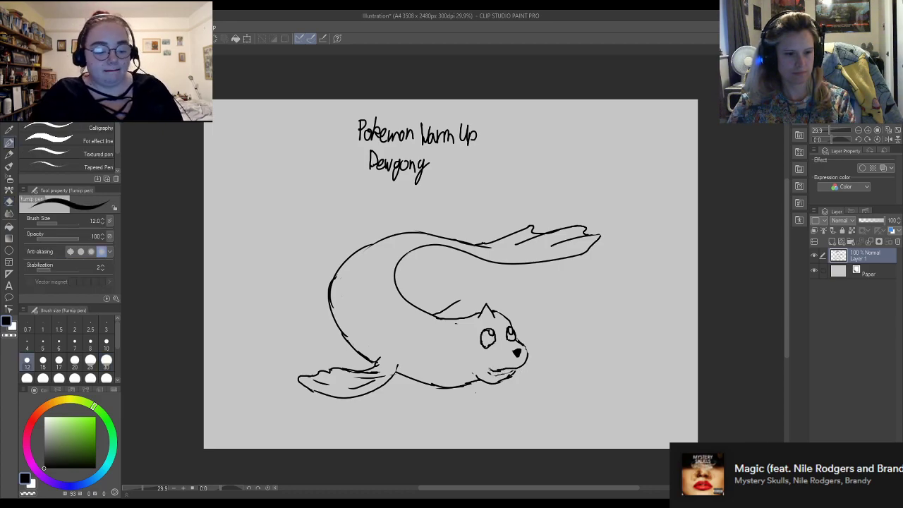
{"action": "key", "text": "e"}
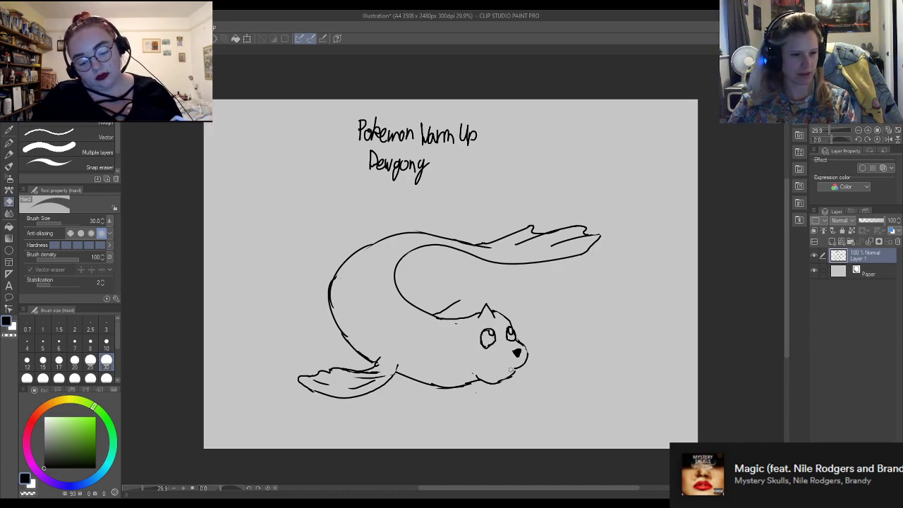
{"action": "key", "text": "p"}
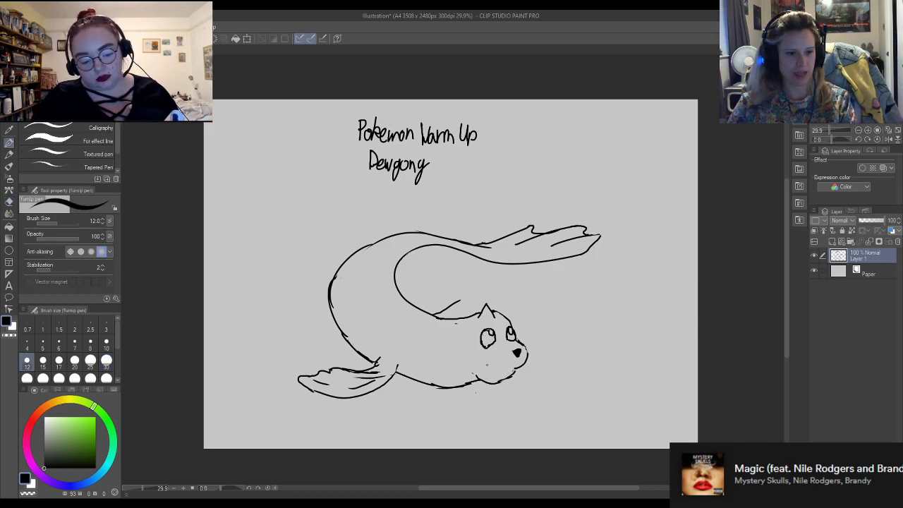
{"action": "left_click_drag", "start_coordinate": [488, 367], "coordinate": [495, 367]}
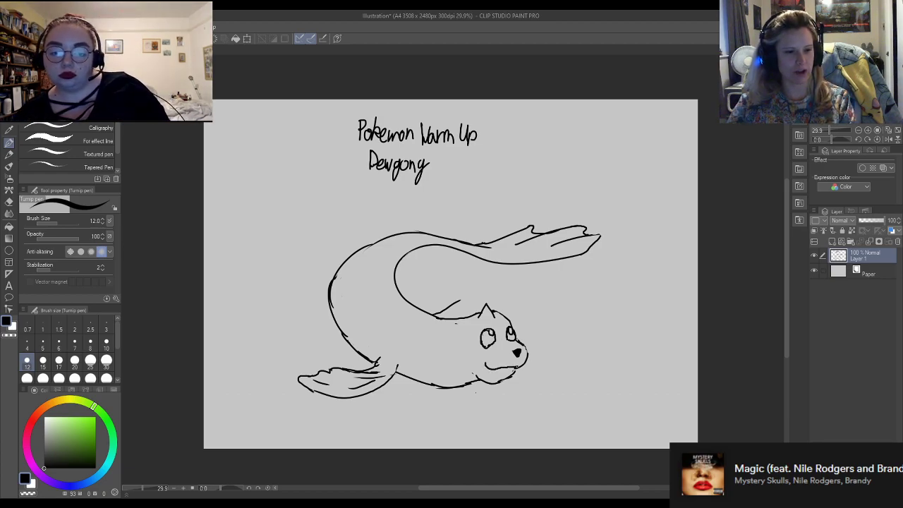
{"action": "key", "text": "e"}
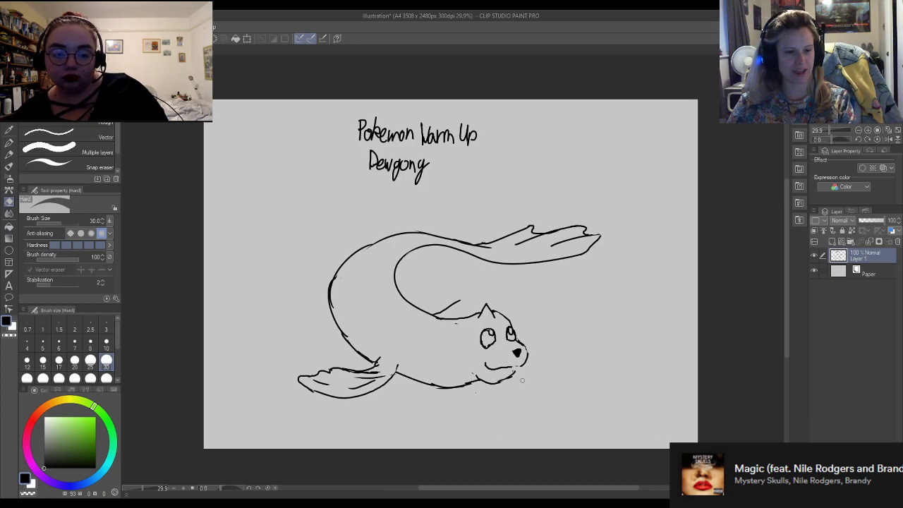
{"action": "key", "text": "p"}
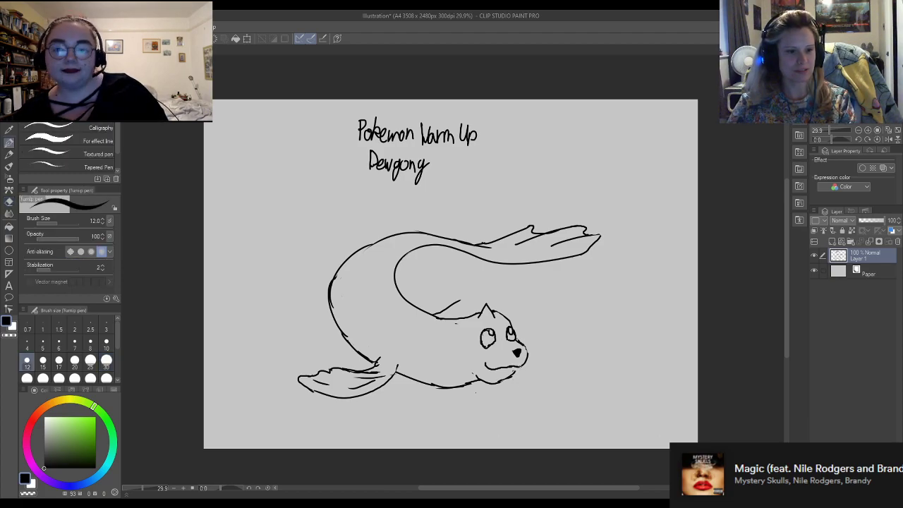
Erase the snout's front edge and redraw it closer to the nose, cleaning up the leftover strokes
{"action": "key", "text": "e"}
{"action": "mouse_move", "coordinate": [527, 353]}
{"action": "left_mouse_down"}
{"action": "mouse_move", "coordinate": [524, 371]}
{"action": "mouse_move", "coordinate": [527, 362]}
{"action": "left_mouse_up"}
{"action": "key", "text": "p"}
{"action": "key", "text": "e"}
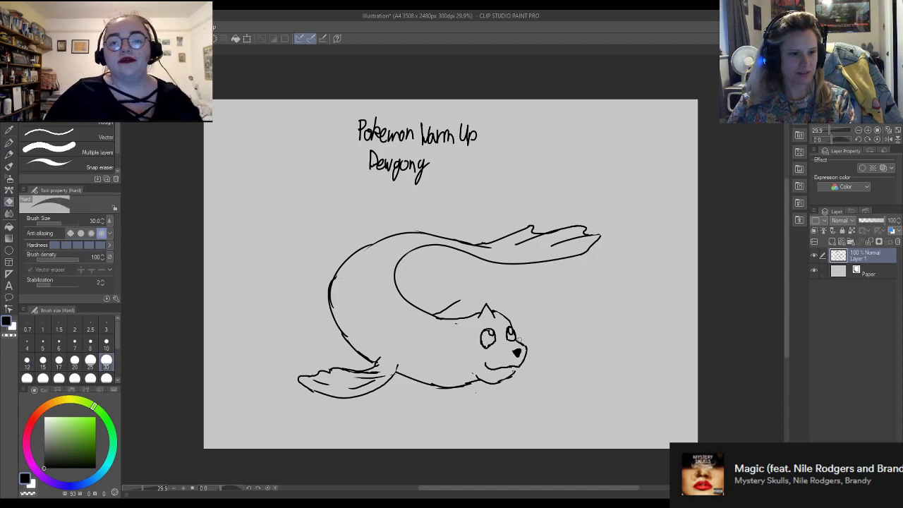
{"action": "left_click_drag", "start_coordinate": [526, 343], "coordinate": [525, 357]}
{"action": "key", "text": "p"}
{"action": "key", "text": "e"}
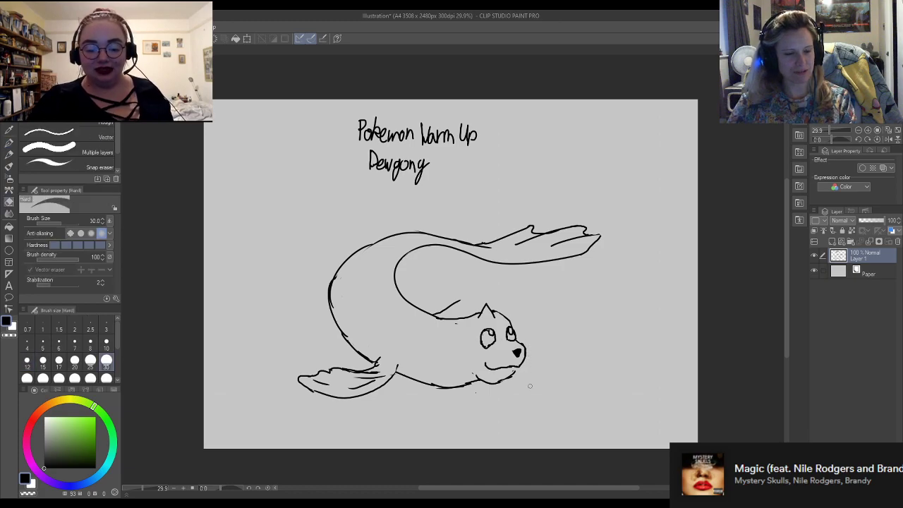
{"action": "key", "text": "p"}
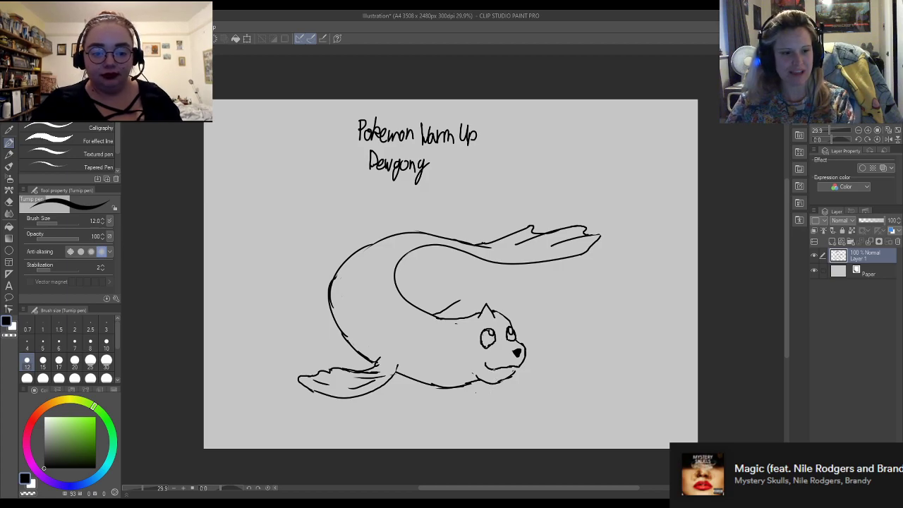
Draw two small pointed fangs hanging from Dewgong's mouth line, one near the cheek and one at the front of the snout
{"action": "left_click_drag", "start_coordinate": [492, 369], "coordinate": [496, 378]}
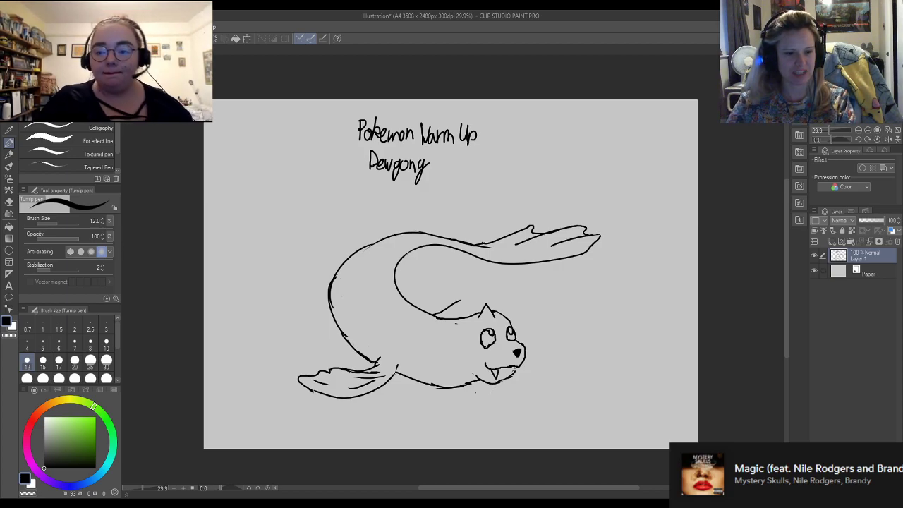
{"action": "left_click_drag", "start_coordinate": [517, 367], "coordinate": [520, 377]}
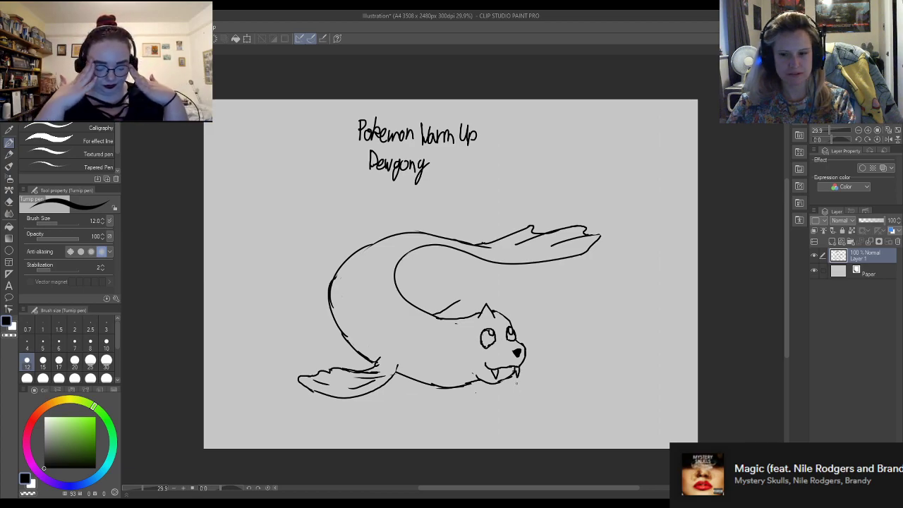
{"action": "left_click_drag", "start_coordinate": [514, 367], "coordinate": [516, 375]}
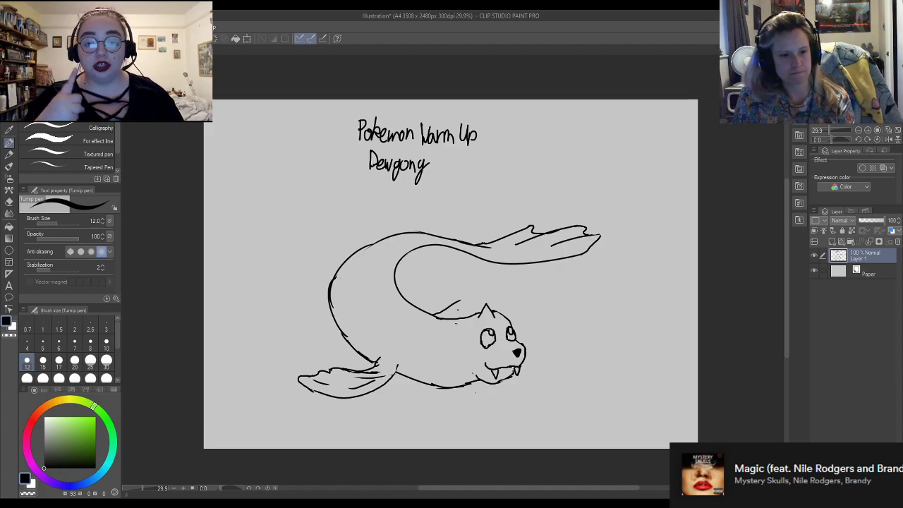
Redraw the far flipper behind the head as a curved shape with a wavy outer edge, erasing the old line
{"action": "key", "text": "e"}
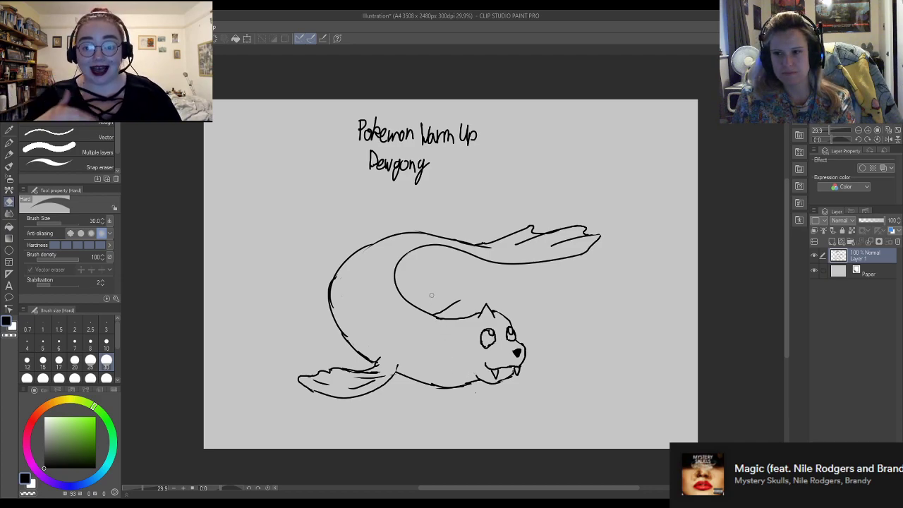
{"action": "key", "text": "p"}
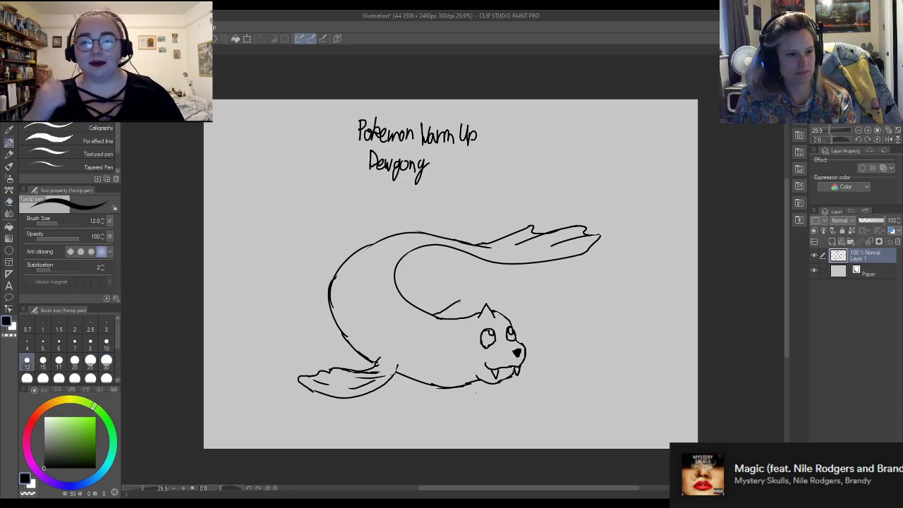
{"action": "left_click_drag", "start_coordinate": [463, 284], "coordinate": [450, 306]}
{"action": "key", "text": "e"}
{"action": "key", "text": "p"}
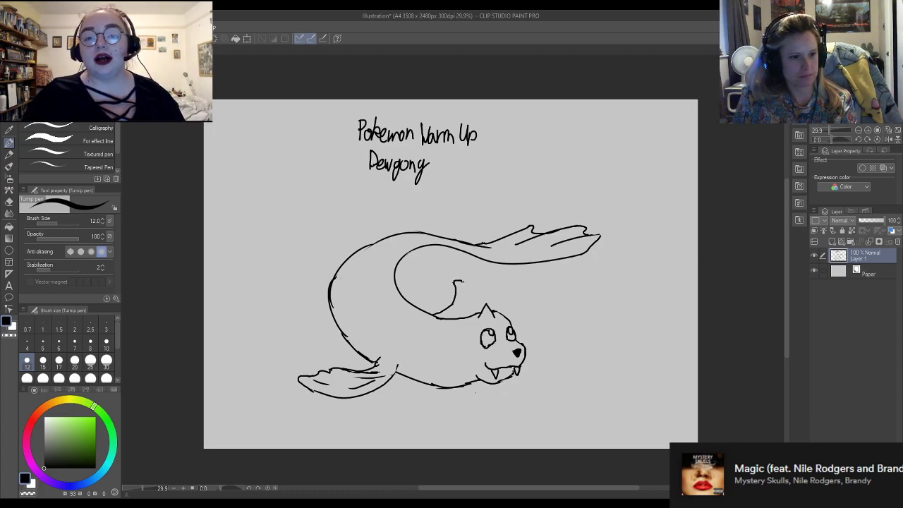
{"action": "left_click_drag", "start_coordinate": [468, 280], "coordinate": [498, 292]}
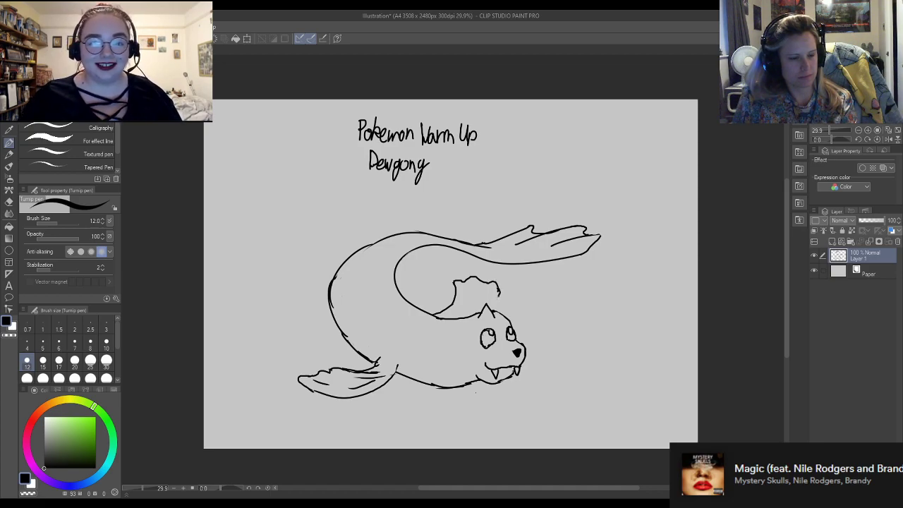
{"action": "key", "text": "e"}
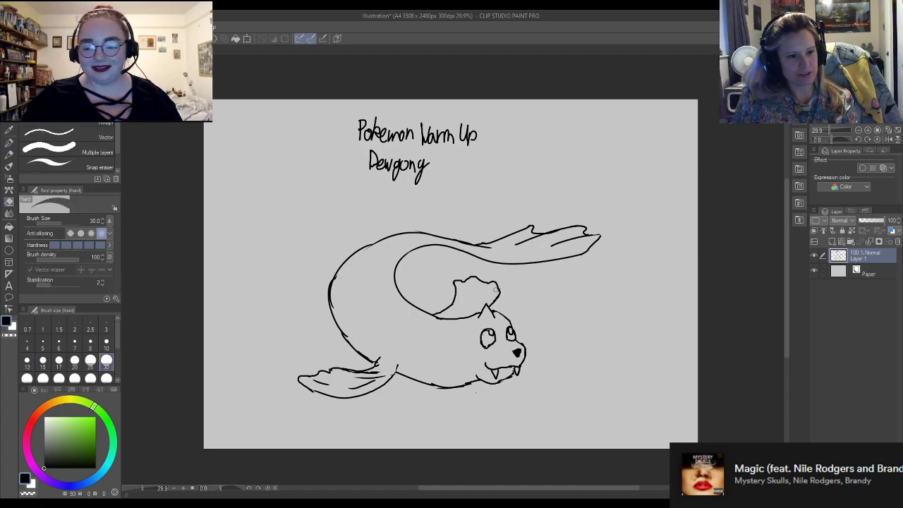
Draw short curved ridge lines inside the flipper behind the head
{"action": "key", "text": "p"}
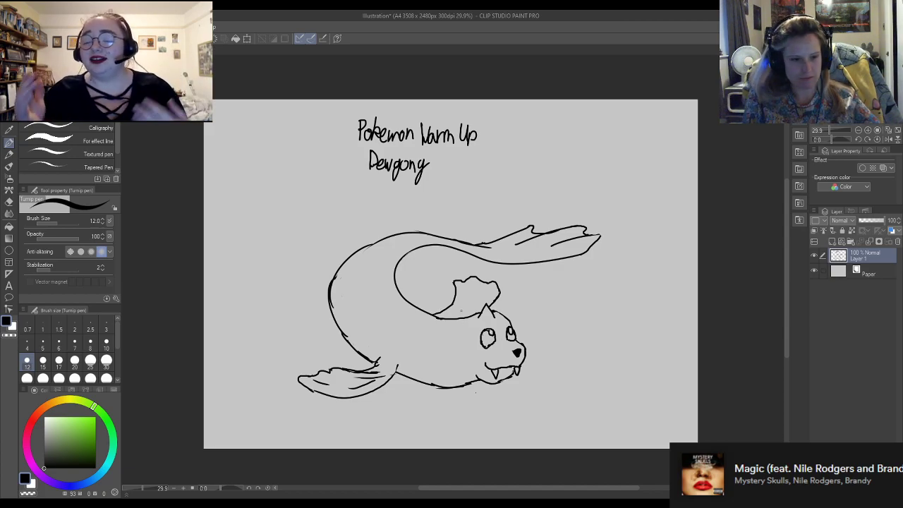
{"action": "left_click_drag", "start_coordinate": [464, 287], "coordinate": [465, 303]}
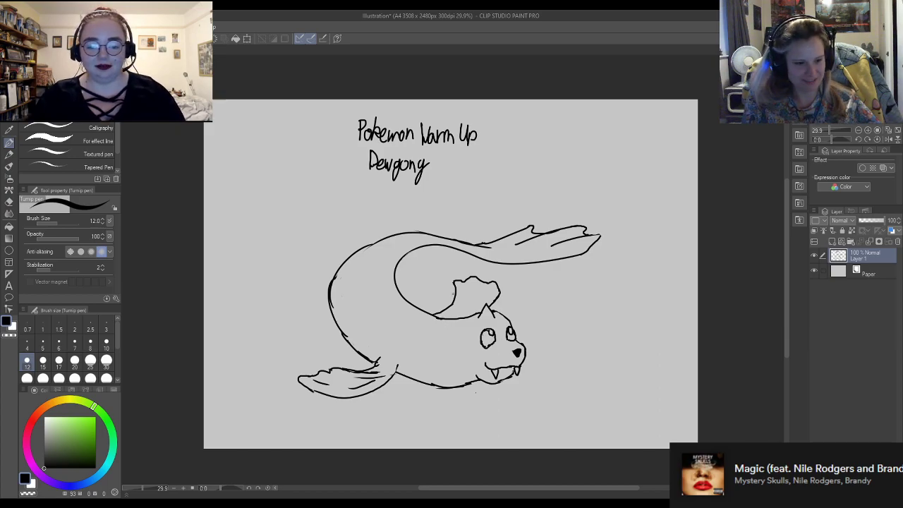
{"action": "mouse_move", "coordinate": [465, 286]}
{"action": "left_mouse_down"}
{"action": "mouse_move", "coordinate": [468, 303]}
{"action": "mouse_move", "coordinate": [452, 314]}
{"action": "left_mouse_up"}
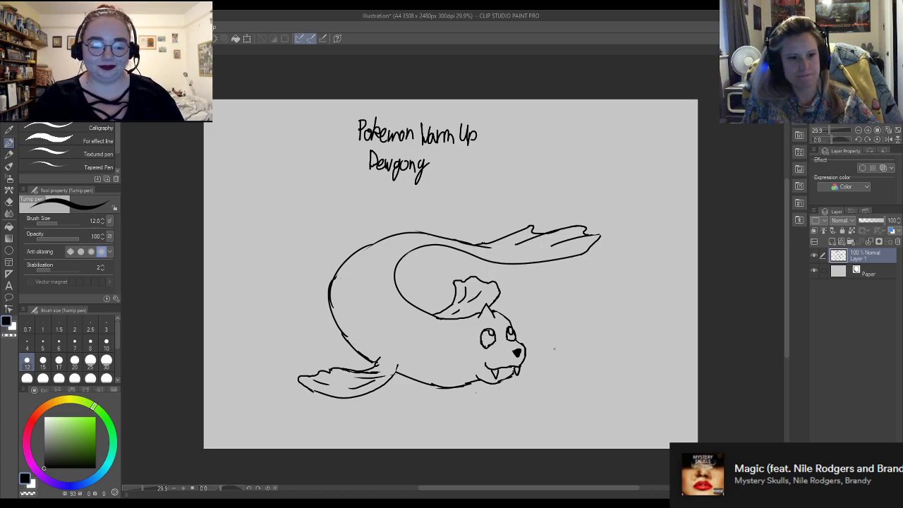
Add a new layer beneath the line art layer and choose white as the drawing colour for the Pencil
{"action": "left_click", "coordinate": [832, 245]}
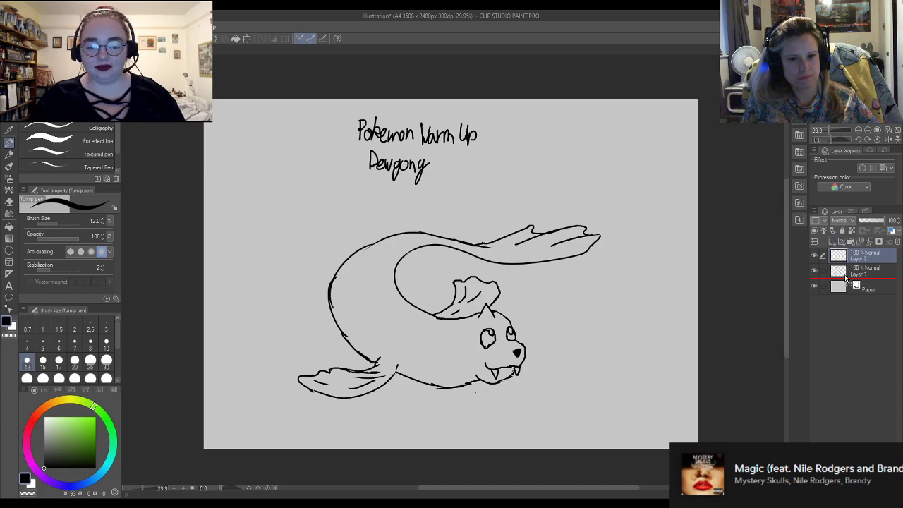
{"action": "left_click", "coordinate": [9, 153]}
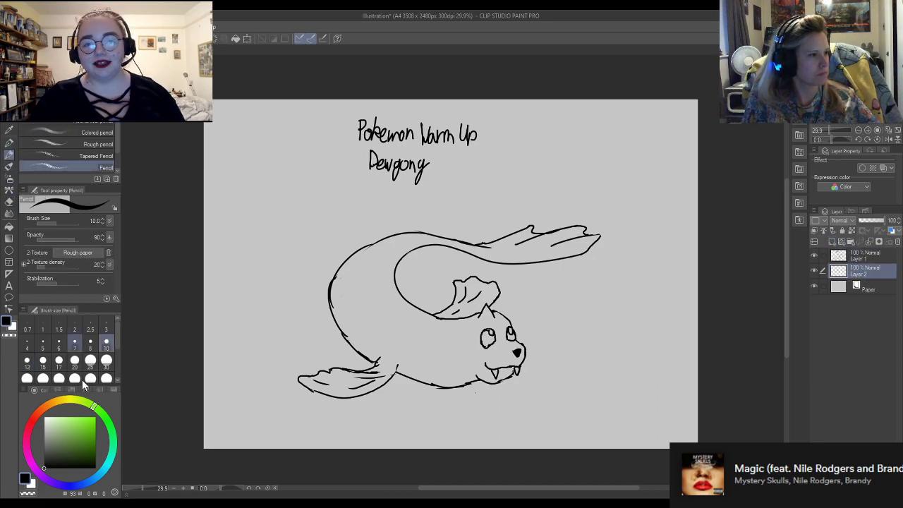
{"action": "left_click", "coordinate": [52, 434]}
{"action": "key", "text": "x"}
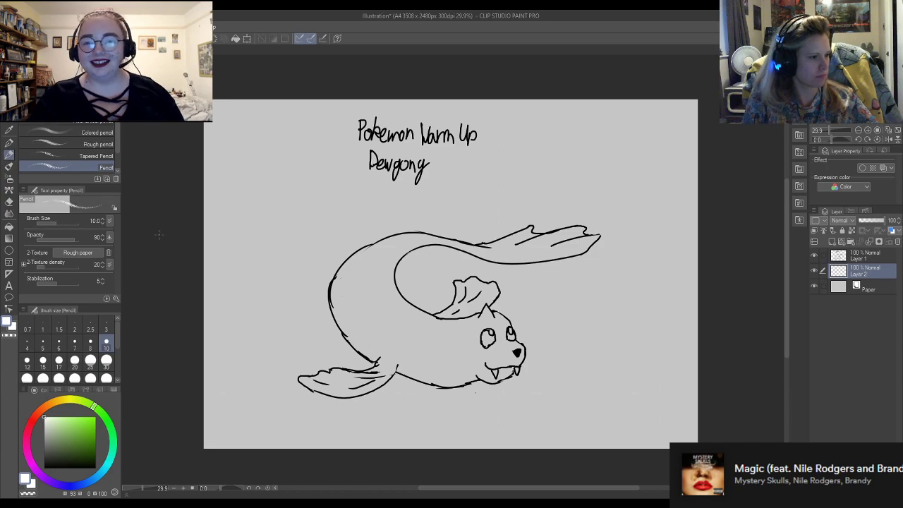
Try filling the middle of the body in white with the Pencil at size 100
{"action": "left_click", "coordinate": [91, 362]}
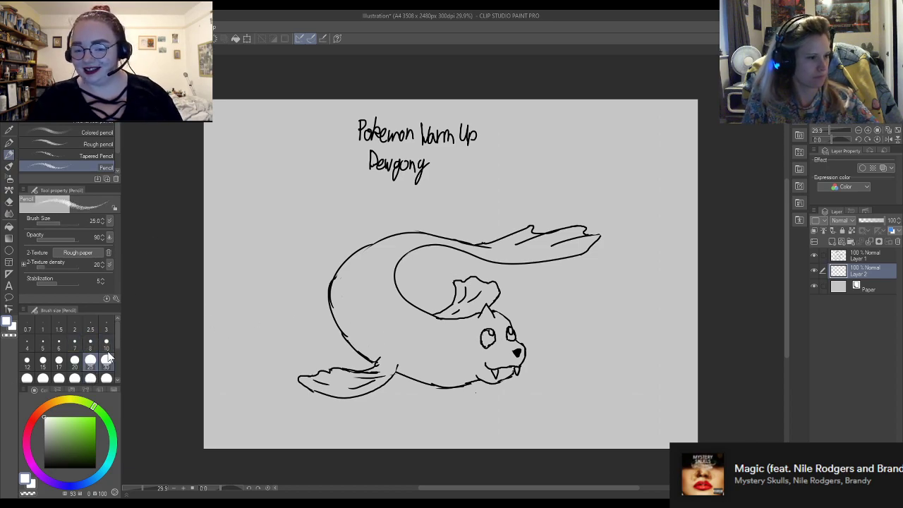
{"action": "left_click", "coordinate": [106, 378]}
{"action": "mouse_move", "coordinate": [404, 321]}
{"action": "left_mouse_down"}
{"action": "mouse_move", "coordinate": [375, 305]}
{"action": "mouse_move", "coordinate": [390, 342]}
{"action": "mouse_move", "coordinate": [365, 296]}
{"action": "mouse_move", "coordinate": [369, 334]}
{"action": "left_mouse_up"}
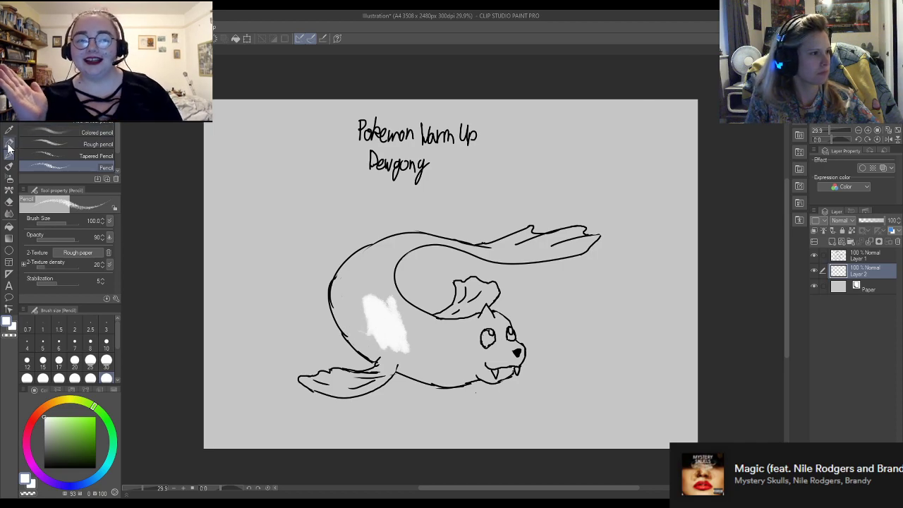
Fill Dewgong's body, head, flippers and tail in white with the Turnip pen at size 100
{"action": "left_click", "coordinate": [8, 142]}
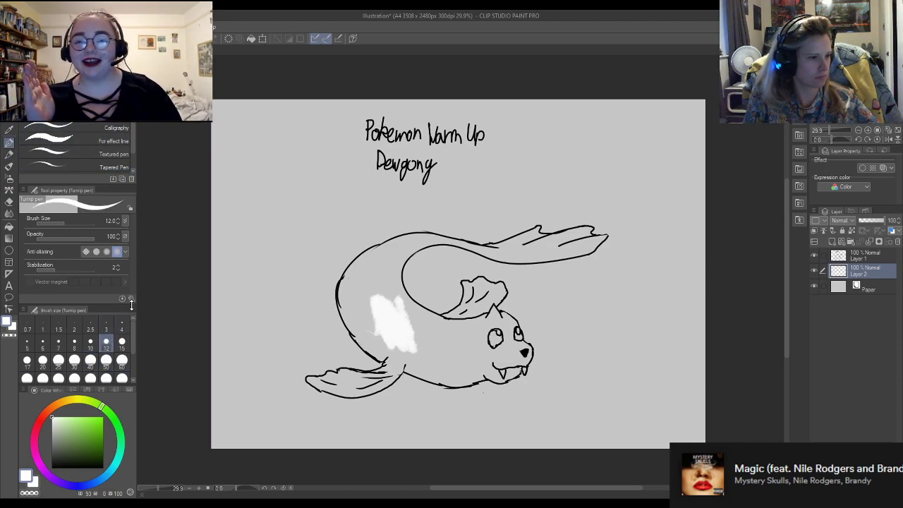
{"action": "left_click_drag", "start_coordinate": [137, 286], "coordinate": [124, 286]}
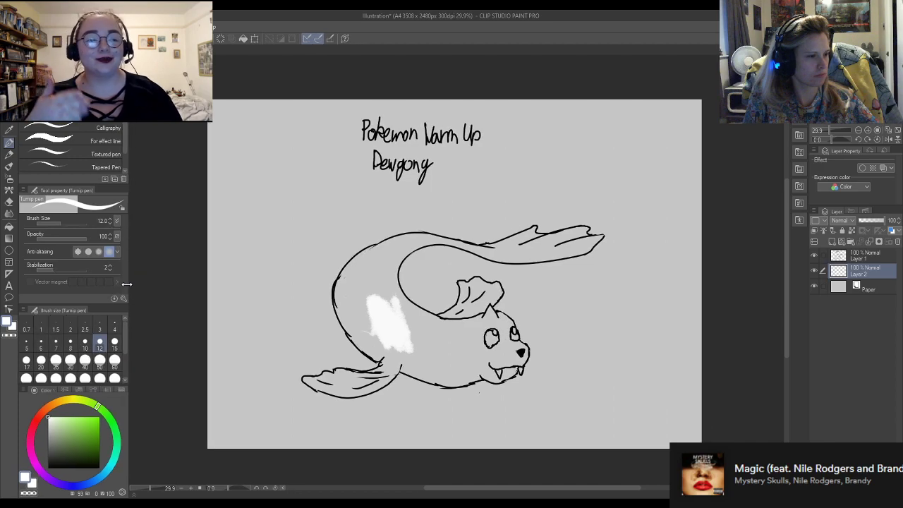
{"action": "left_click", "coordinate": [108, 360]}
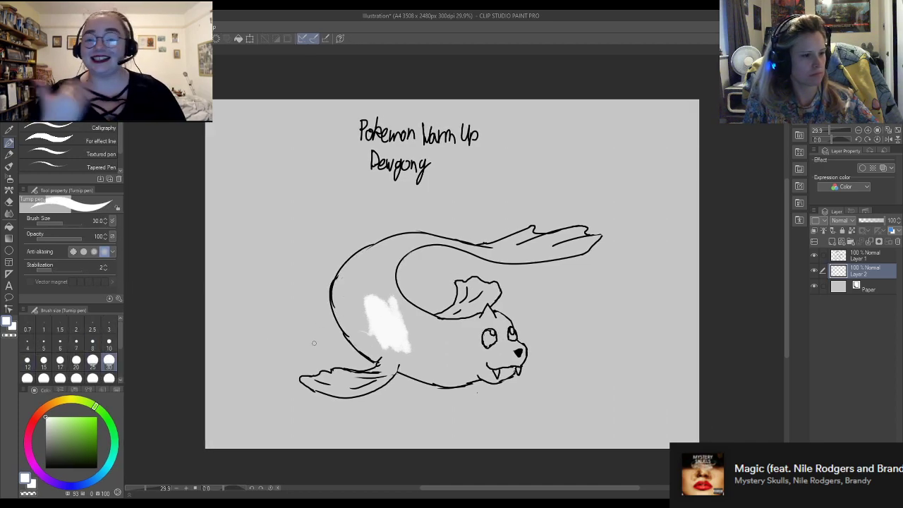
{"action": "left_click", "coordinate": [108, 379]}
{"action": "mouse_move", "coordinate": [350, 309]}
{"action": "left_mouse_down"}
{"action": "mouse_move", "coordinate": [379, 336]}
{"action": "mouse_move", "coordinate": [372, 340]}
{"action": "mouse_move", "coordinate": [366, 309]}
{"action": "mouse_move", "coordinate": [410, 347]}
{"action": "mouse_move", "coordinate": [379, 263]}
{"action": "mouse_move", "coordinate": [387, 294]}
{"action": "mouse_move", "coordinate": [388, 258]}
{"action": "mouse_move", "coordinate": [420, 243]}
{"action": "mouse_move", "coordinate": [413, 236]}
{"action": "mouse_move", "coordinate": [360, 273]}
{"action": "mouse_move", "coordinate": [347, 296]}
{"action": "mouse_move", "coordinate": [353, 310]}
{"action": "mouse_move", "coordinate": [350, 277]}
{"action": "mouse_move", "coordinate": [338, 298]}
{"action": "mouse_move", "coordinate": [372, 256]}
{"action": "mouse_move", "coordinate": [342, 279]}
{"action": "mouse_move", "coordinate": [382, 248]}
{"action": "mouse_move", "coordinate": [349, 314]}
{"action": "mouse_move", "coordinate": [354, 329]}
{"action": "mouse_move", "coordinate": [401, 363]}
{"action": "mouse_move", "coordinate": [428, 355]}
{"action": "mouse_move", "coordinate": [440, 363]}
{"action": "mouse_move", "coordinate": [429, 372]}
{"action": "mouse_move", "coordinate": [411, 341]}
{"action": "mouse_move", "coordinate": [416, 316]}
{"action": "mouse_move", "coordinate": [455, 324]}
{"action": "mouse_move", "coordinate": [441, 317]}
{"action": "mouse_move", "coordinate": [460, 286]}
{"action": "mouse_move", "coordinate": [475, 292]}
{"action": "mouse_move", "coordinate": [467, 306]}
{"action": "mouse_move", "coordinate": [469, 286]}
{"action": "mouse_move", "coordinate": [479, 308]}
{"action": "mouse_move", "coordinate": [494, 289]}
{"action": "mouse_move", "coordinate": [474, 285]}
{"action": "mouse_move", "coordinate": [477, 321]}
{"action": "mouse_move", "coordinate": [489, 313]}
{"action": "mouse_move", "coordinate": [486, 336]}
{"action": "mouse_move", "coordinate": [513, 347]}
{"action": "mouse_move", "coordinate": [493, 334]}
{"action": "mouse_move", "coordinate": [509, 332]}
{"action": "mouse_move", "coordinate": [503, 322]}
{"action": "mouse_move", "coordinate": [519, 353]}
{"action": "mouse_move", "coordinate": [513, 366]}
{"action": "mouse_move", "coordinate": [460, 379]}
{"action": "mouse_move", "coordinate": [473, 346]}
{"action": "mouse_move", "coordinate": [507, 355]}
{"action": "left_mouse_up"}
{"action": "mouse_move", "coordinate": [390, 364]}
{"action": "left_mouse_down"}
{"action": "mouse_move", "coordinate": [364, 381]}
{"action": "mouse_move", "coordinate": [379, 375]}
{"action": "mouse_move", "coordinate": [326, 385]}
{"action": "mouse_move", "coordinate": [309, 378]}
{"action": "mouse_move", "coordinate": [362, 384]}
{"action": "mouse_move", "coordinate": [306, 382]}
{"action": "left_mouse_up"}
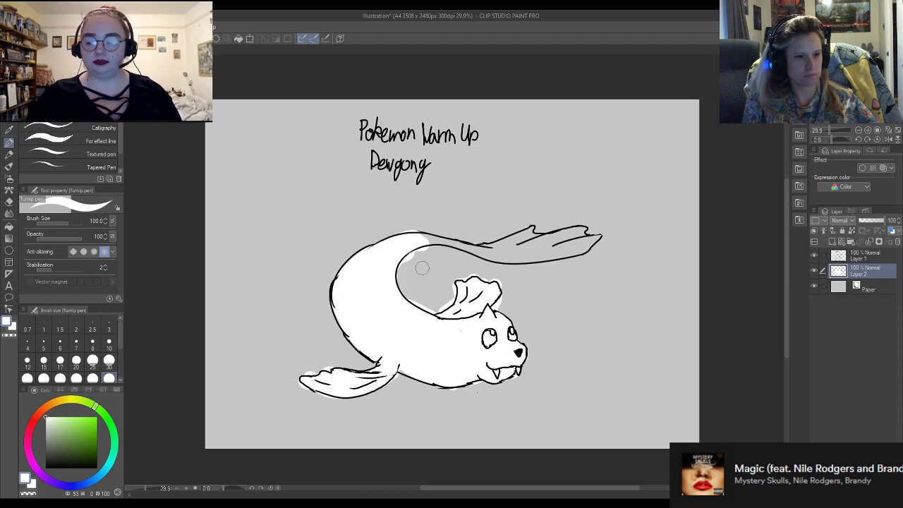
{"action": "mouse_move", "coordinate": [419, 238]}
{"action": "left_mouse_down"}
{"action": "mouse_move", "coordinate": [486, 256]}
{"action": "mouse_move", "coordinate": [534, 230]}
{"action": "mouse_move", "coordinate": [519, 247]}
{"action": "mouse_move", "coordinate": [525, 257]}
{"action": "mouse_move", "coordinate": [580, 247]}
{"action": "mouse_move", "coordinate": [559, 235]}
{"action": "left_mouse_up"}
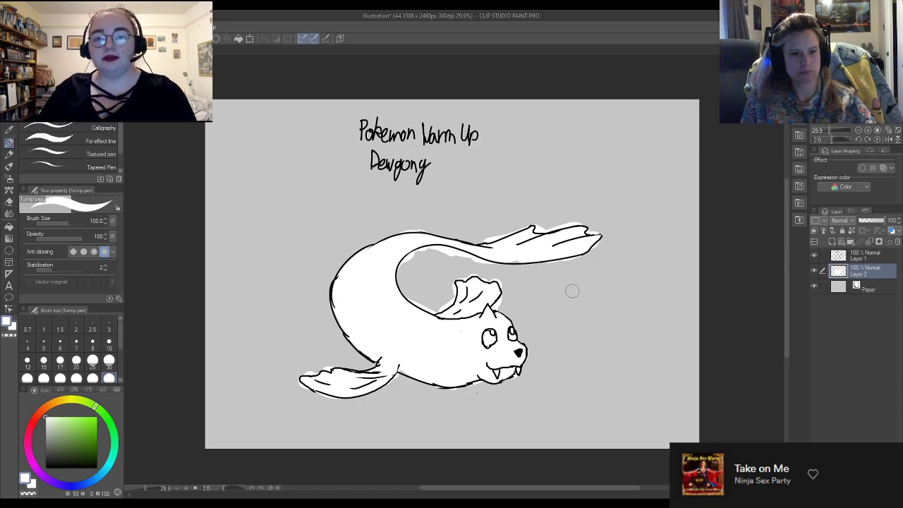
{"action": "left_click_drag", "start_coordinate": [501, 224], "coordinate": [482, 232]}
Erase the white overspill around the tail and the body's inner curve with the Hard eraser at size 50
{"action": "key", "text": "e"}
{"action": "left_click", "coordinate": [43, 378]}
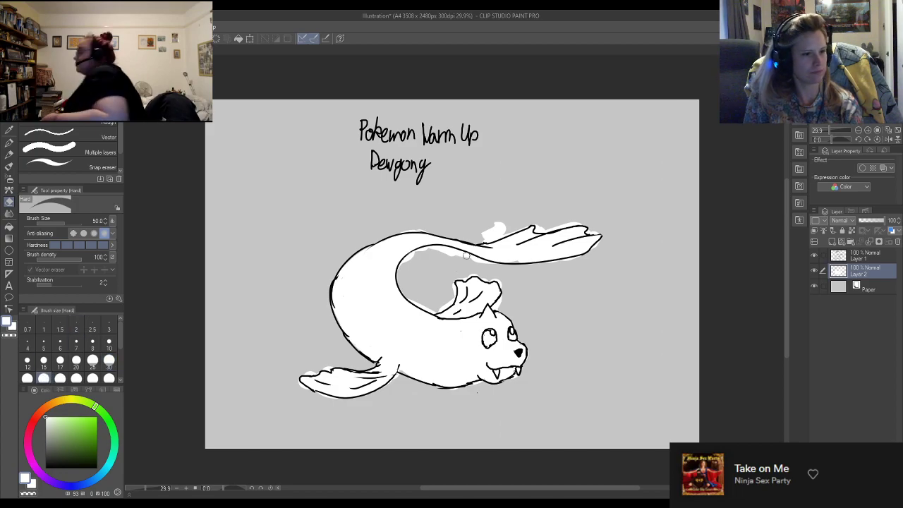
{"action": "left_click_drag", "start_coordinate": [499, 225], "coordinate": [492, 238]}
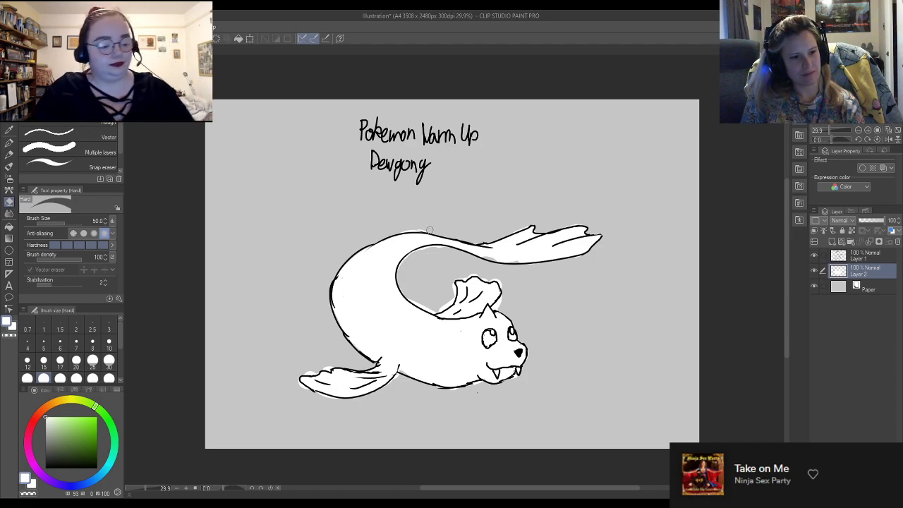
{"action": "key", "text": "p"}
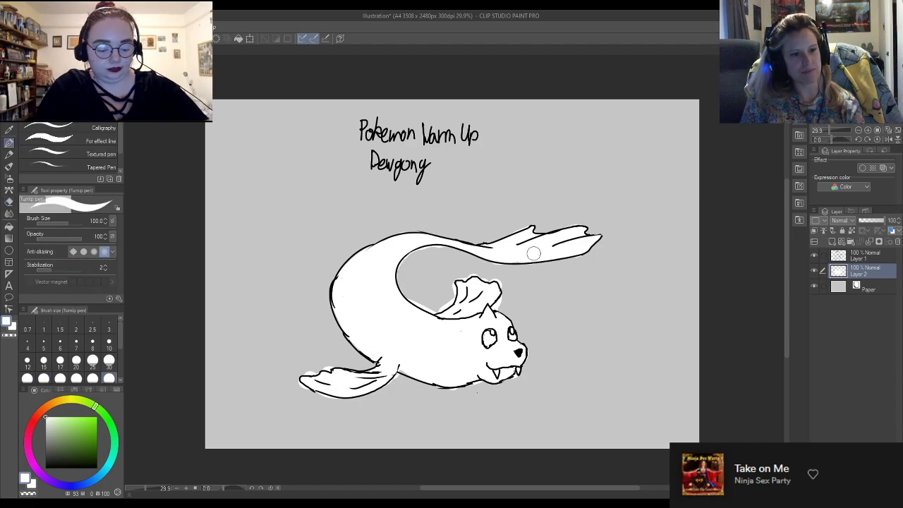
{"action": "key", "text": "e"}
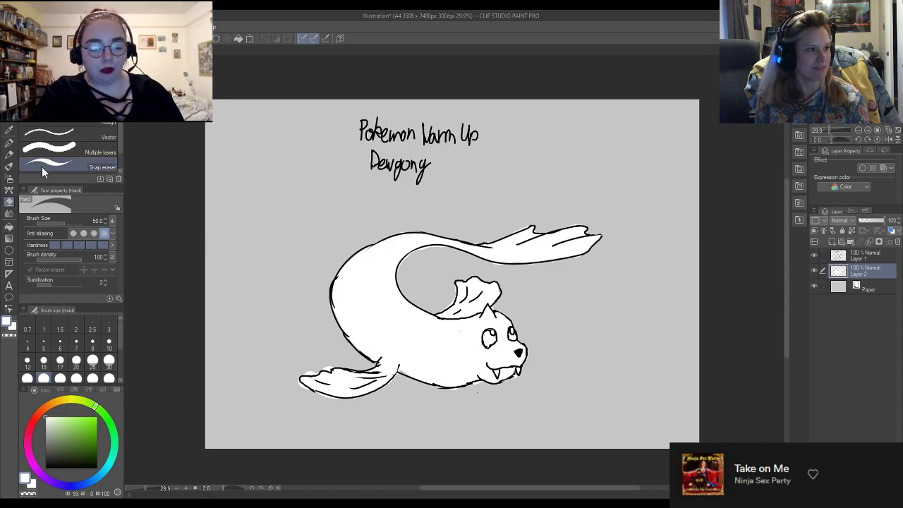
Clean up the white overspill around the front flipper and the chin with the Hard eraser
{"action": "left_click", "coordinate": [9, 154]}
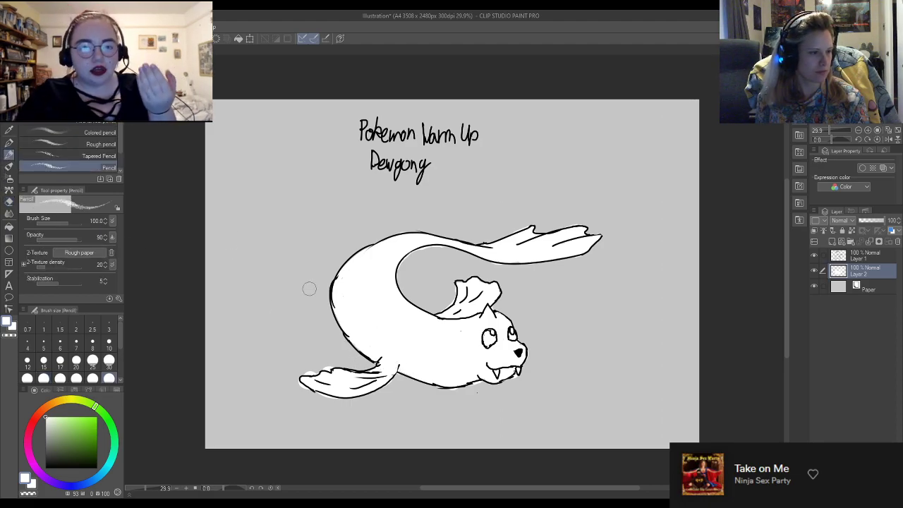
{"action": "left_click", "coordinate": [9, 142]}
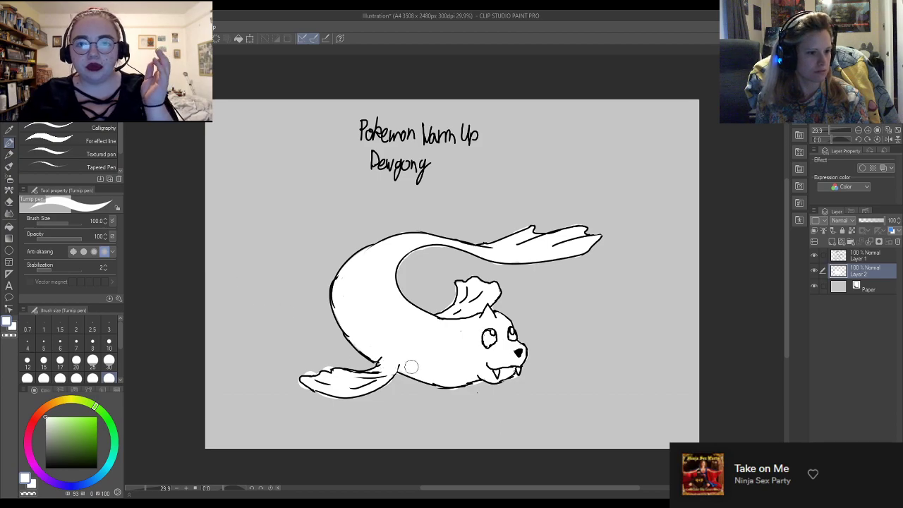
{"action": "key", "text": "e"}
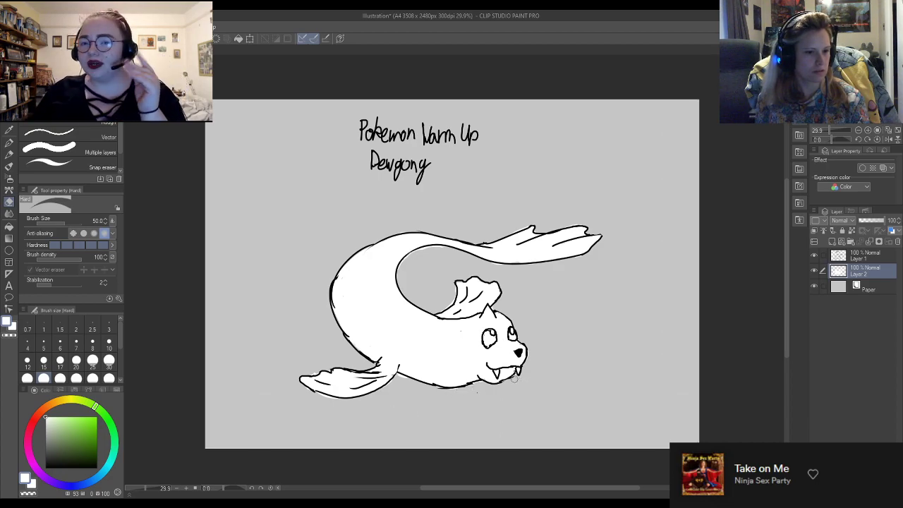
{"action": "key", "text": "p"}
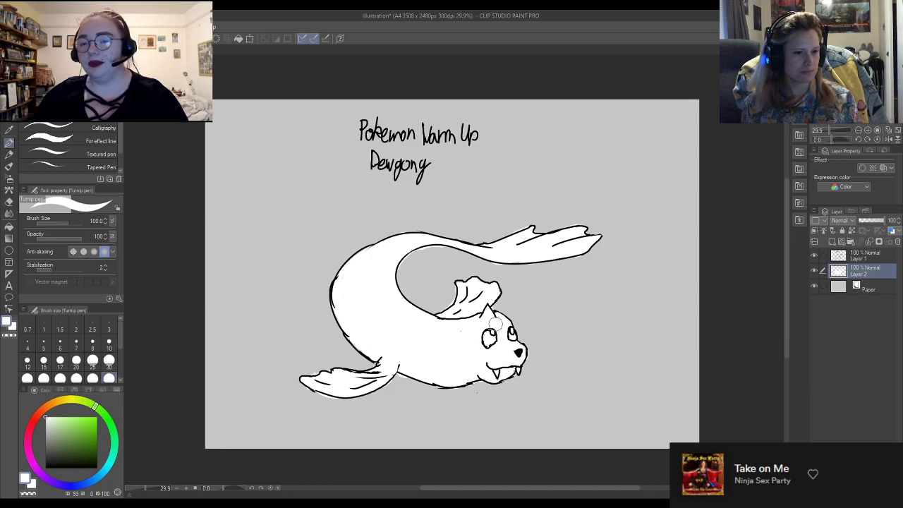
Choose a light blue with hue 222 as the drawing colour
{"action": "scroll", "coordinate": [396, 415], "scroll_direction": "up", "scroll_amount": 1}
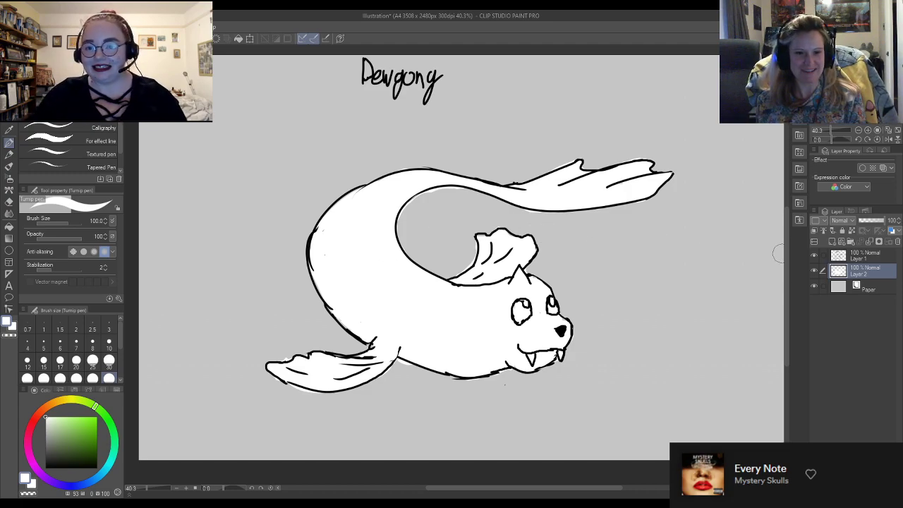
{"action": "scroll", "coordinate": [785, 275], "scroll_direction": "up", "scroll_amount": 1}
{"action": "scroll", "coordinate": [787, 275], "scroll_direction": "up", "scroll_amount": 1}
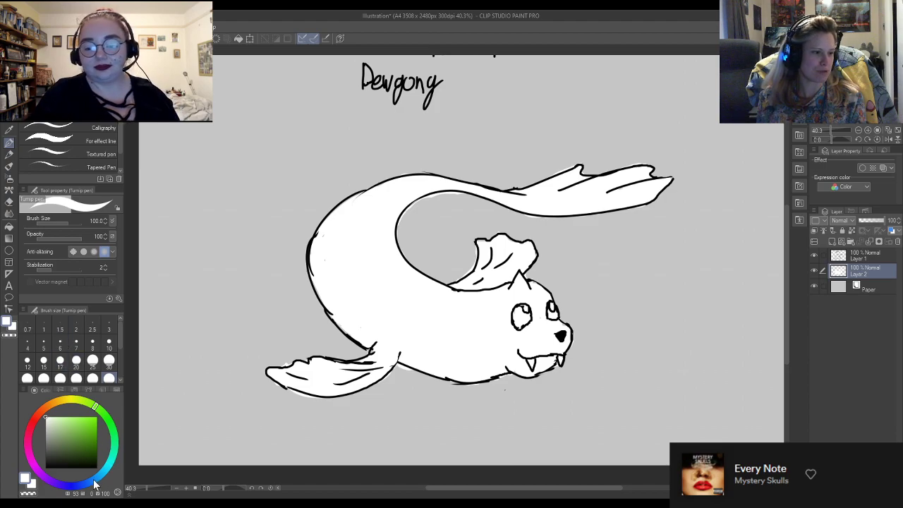
{"action": "left_click_drag", "start_coordinate": [96, 484], "coordinate": [84, 484]}
{"action": "left_click", "coordinate": [71, 418]}
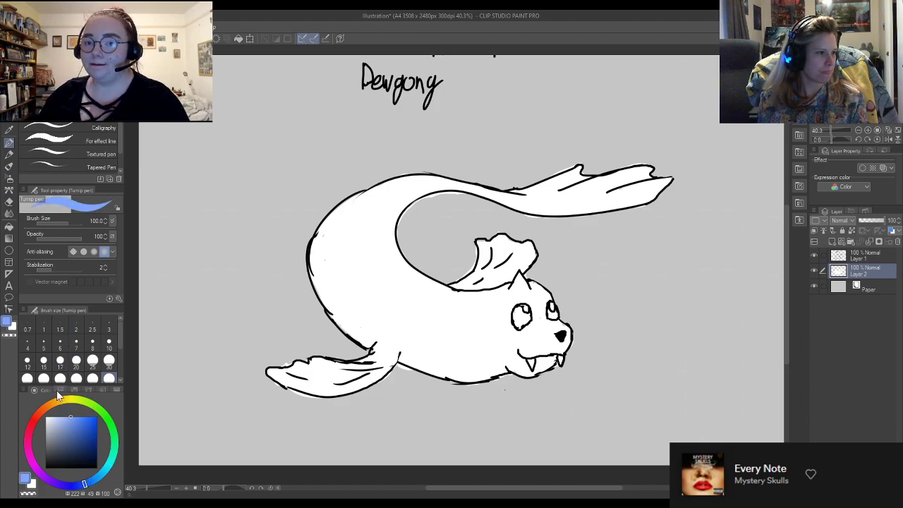
Test light blue dabs on Dewgong's lower belly with the Pointillism brush at sizes 30 and 40, and lock Layer 2's transparent pixels
{"action": "left_click", "coordinate": [9, 166]}
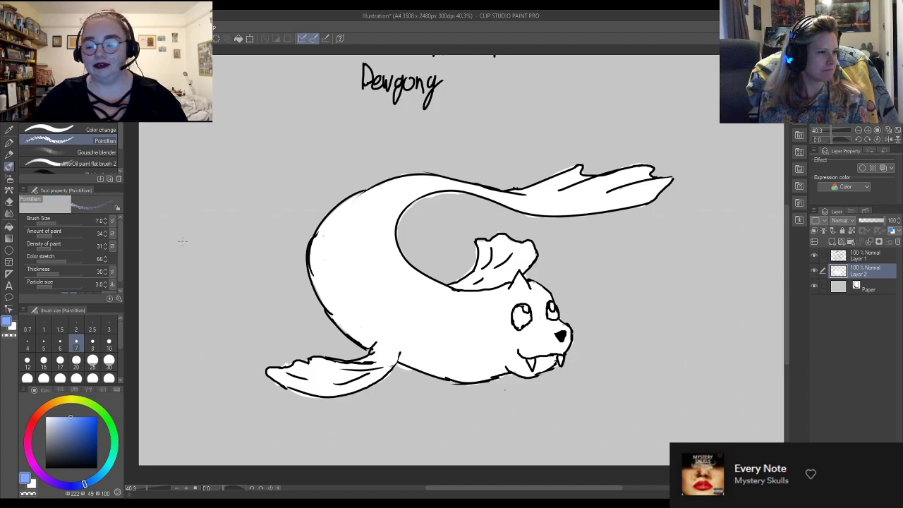
{"action": "left_click", "coordinate": [110, 364]}
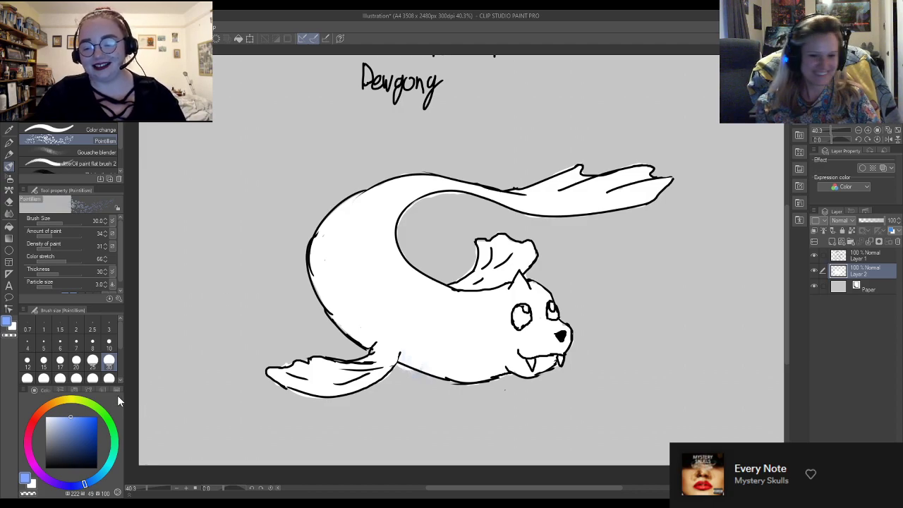
{"action": "left_click", "coordinate": [27, 378]}
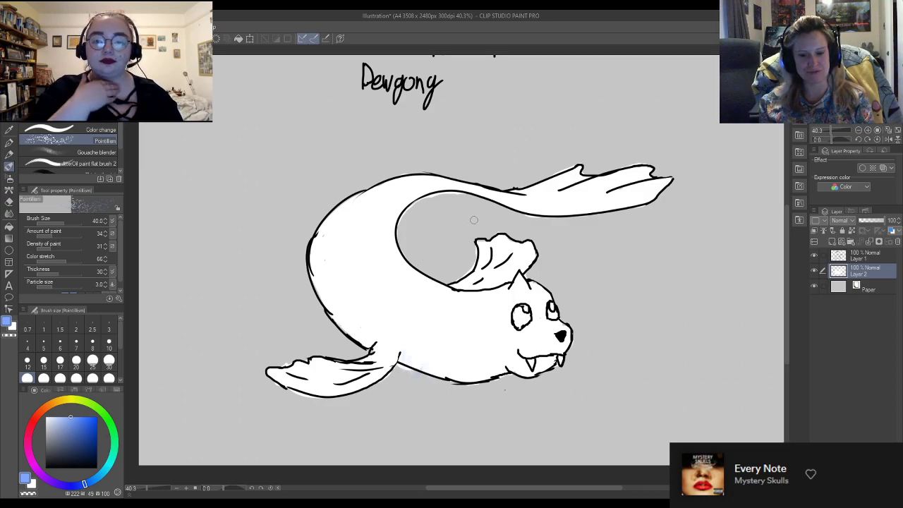
{"action": "key", "text": "e"}
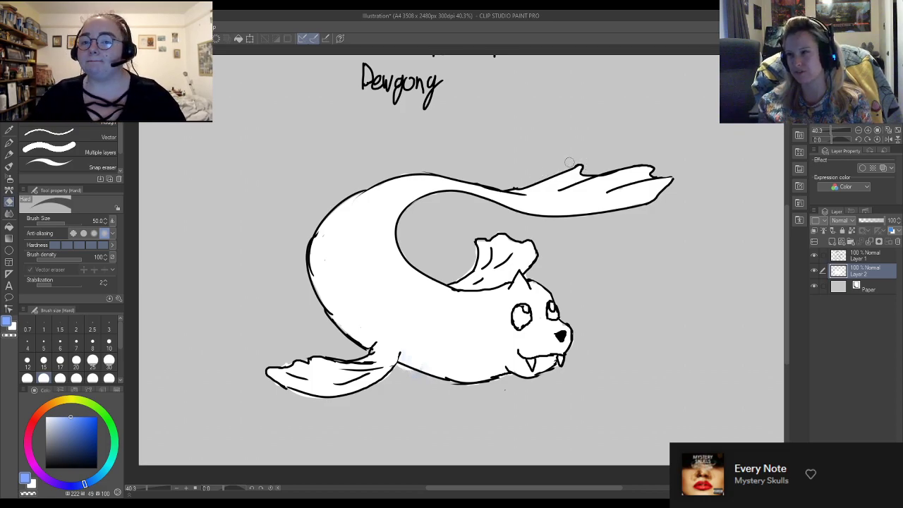
{"action": "key", "text": "b"}
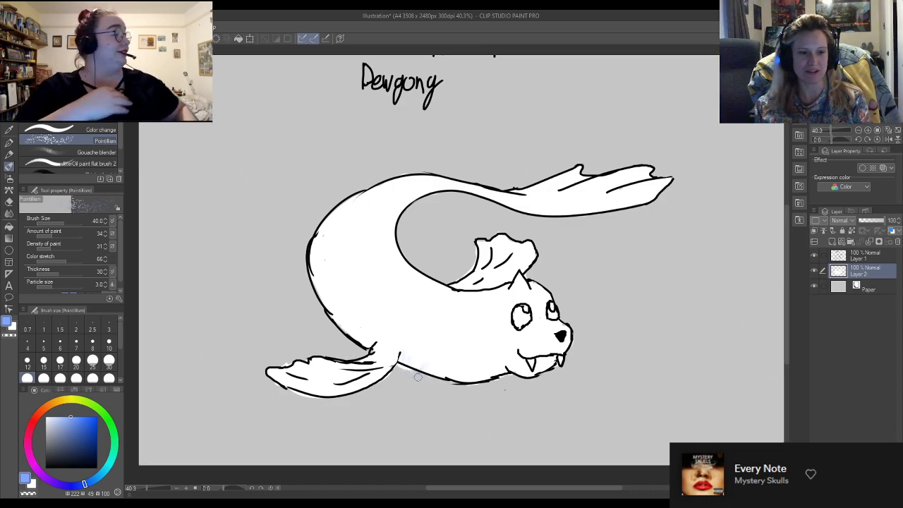
{"action": "key", "text": "e"}
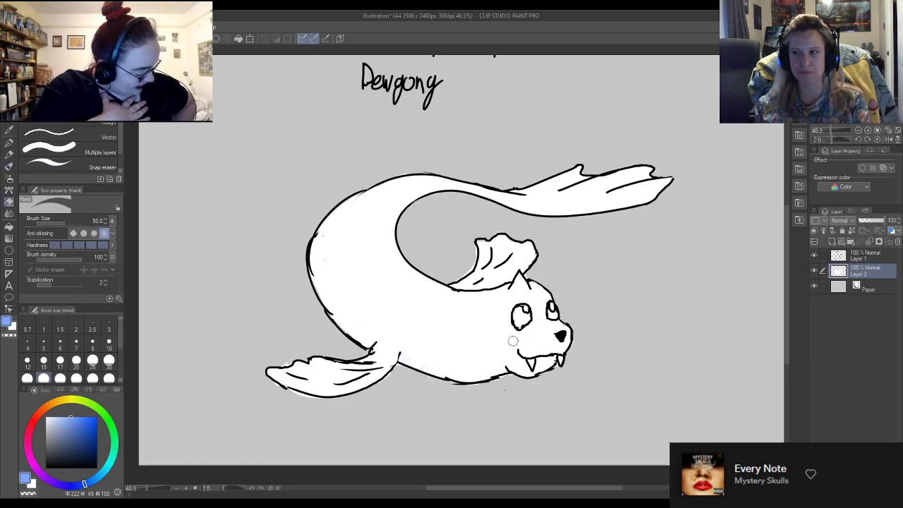
{"action": "key", "text": "b"}
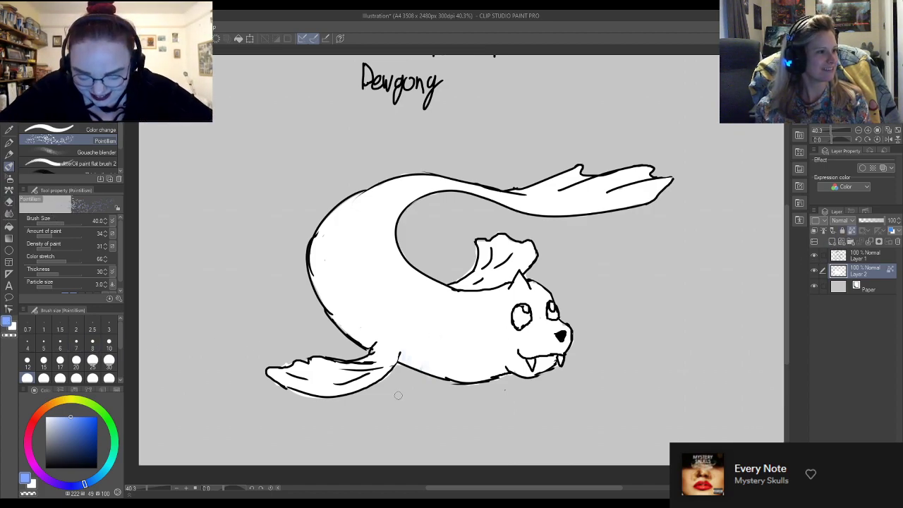
Shade the lower belly with the Pointillism brush at size 100, using light blue and a deeper blue with hue 222
{"action": "left_click", "coordinate": [109, 378]}
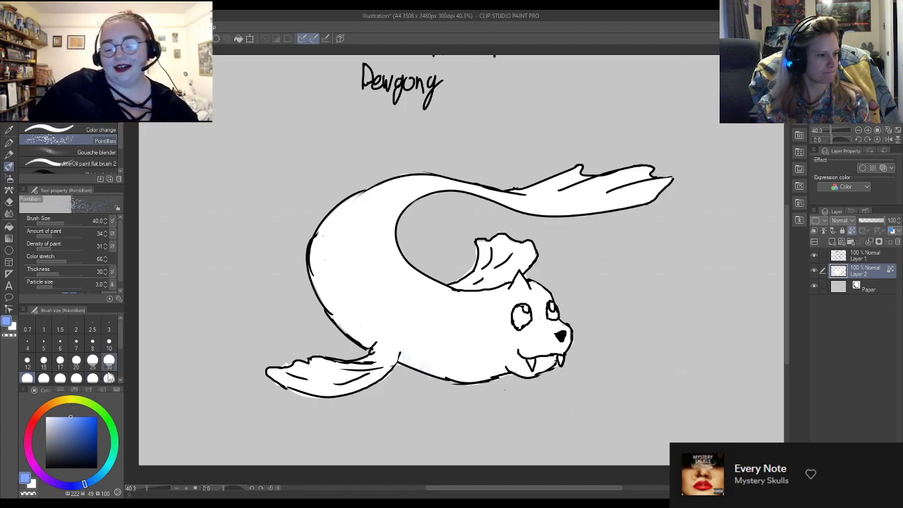
{"action": "mouse_move", "coordinate": [387, 346]}
{"action": "left_mouse_down"}
{"action": "mouse_move", "coordinate": [403, 373]}
{"action": "mouse_move", "coordinate": [414, 368]}
{"action": "mouse_move", "coordinate": [459, 384]}
{"action": "mouse_move", "coordinate": [424, 367]}
{"action": "left_mouse_up"}
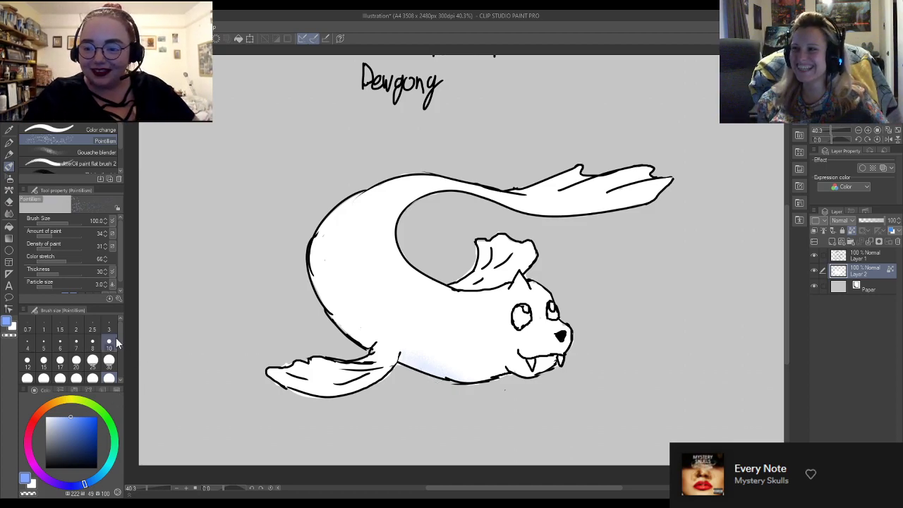
{"action": "left_click", "coordinate": [81, 422]}
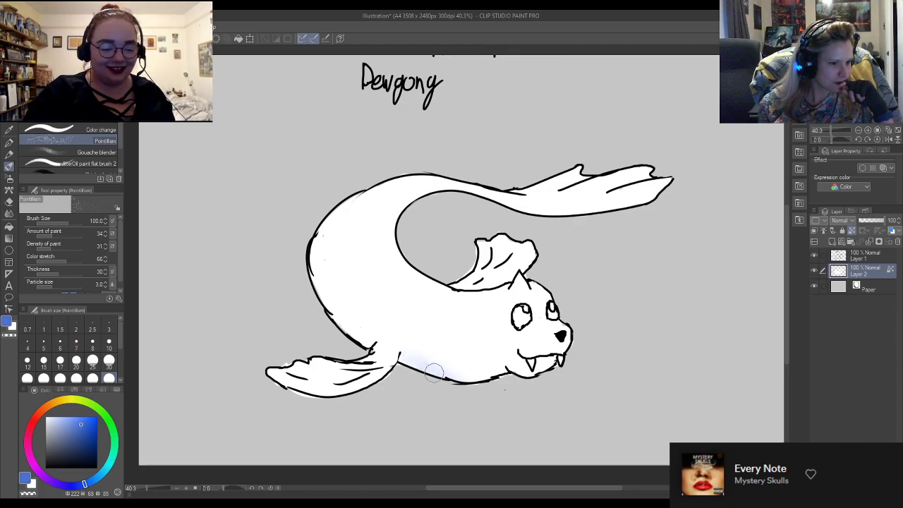
Block in a deeper blue shadow along the lower belly edge with the Oil paint flat brush at size 25
{"action": "left_click", "coordinate": [89, 163]}
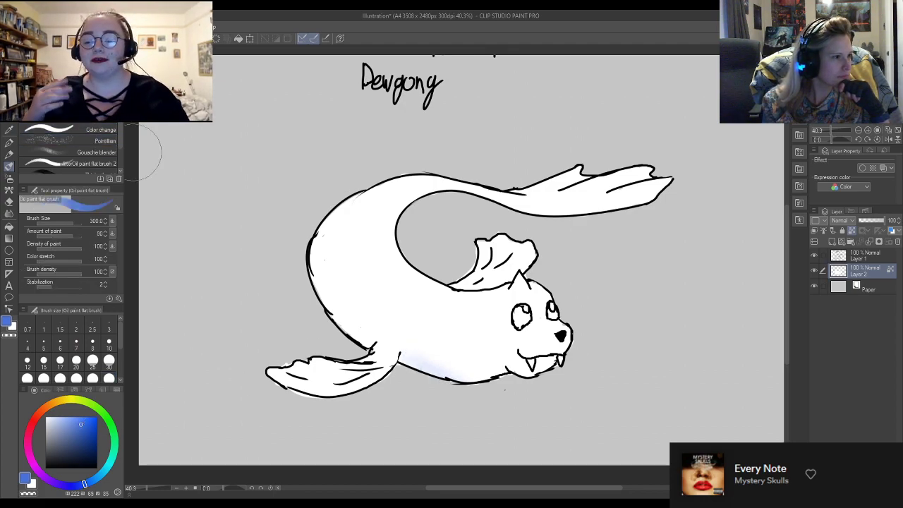
{"action": "left_click_drag", "start_coordinate": [403, 367], "coordinate": [413, 381]}
{"action": "left_click", "coordinate": [93, 364]}
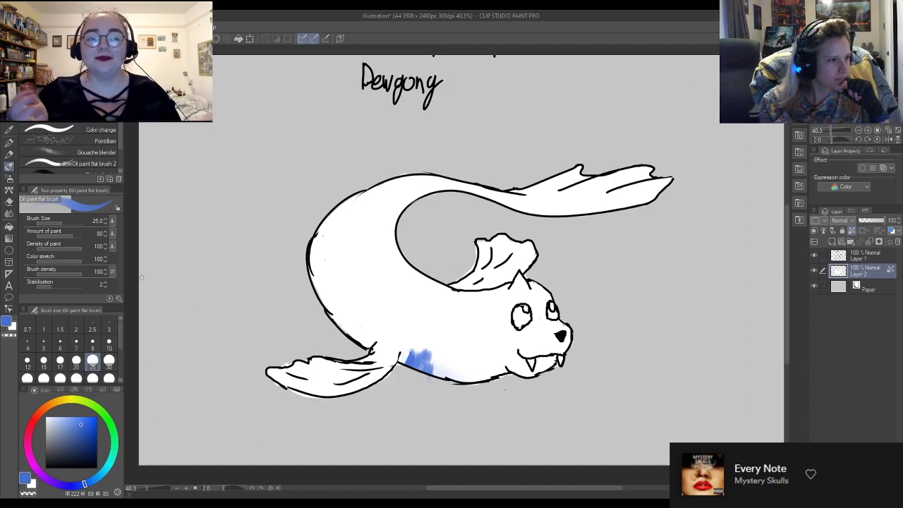
{"action": "left_click", "coordinate": [98, 136]}
{"action": "left_click_drag", "start_coordinate": [410, 352], "coordinate": [467, 381]}
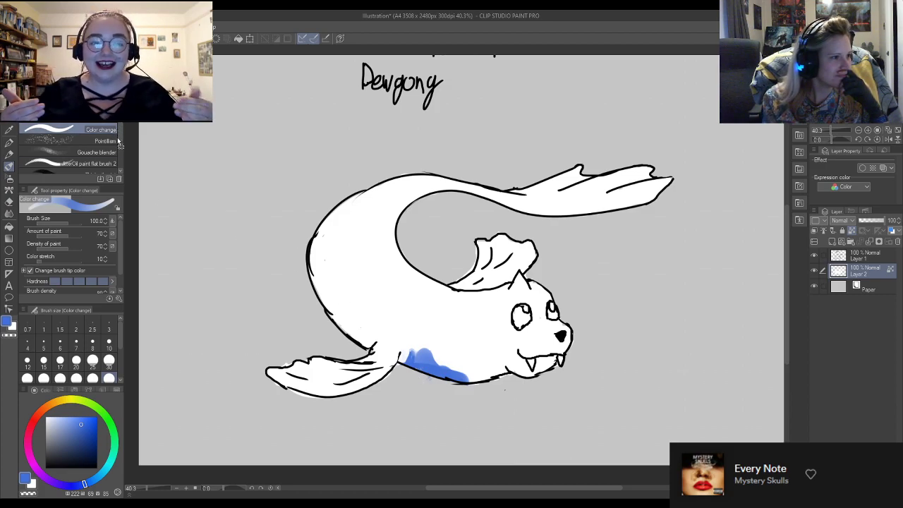
Extend the belly shadow from the front flipper towards the chin, adding a lighter blue with hue 222
{"action": "left_click_drag", "start_coordinate": [119, 139], "coordinate": [119, 149]}
{"action": "left_click", "coordinate": [84, 143]}
{"action": "mouse_move", "coordinate": [431, 367]}
{"action": "left_mouse_down"}
{"action": "mouse_move", "coordinate": [480, 377]}
{"action": "mouse_move", "coordinate": [508, 367]}
{"action": "mouse_move", "coordinate": [395, 358]}
{"action": "left_mouse_up"}
{"action": "left_click", "coordinate": [73, 421]}
{"action": "left_click_drag", "start_coordinate": [404, 362], "coordinate": [480, 374]}
Blend the belly shadow upward into the white body with the Gouache blender at size 100
{"action": "left_click", "coordinate": [92, 132]}
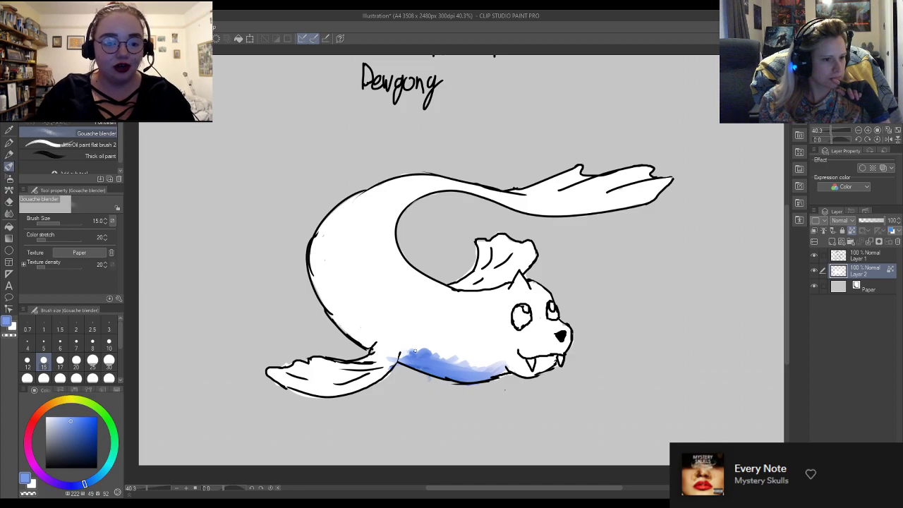
{"action": "left_click", "coordinate": [108, 379]}
{"action": "mouse_move", "coordinate": [423, 342]}
{"action": "left_mouse_down"}
{"action": "mouse_move", "coordinate": [509, 362]}
{"action": "mouse_move", "coordinate": [457, 364]}
{"action": "mouse_move", "coordinate": [383, 342]}
{"action": "mouse_move", "coordinate": [453, 346]}
{"action": "mouse_move", "coordinate": [429, 362]}
{"action": "mouse_move", "coordinate": [393, 353]}
{"action": "mouse_move", "coordinate": [374, 366]}
{"action": "mouse_move", "coordinate": [392, 381]}
{"action": "mouse_move", "coordinate": [445, 355]}
{"action": "mouse_move", "coordinate": [485, 351]}
{"action": "left_mouse_up"}
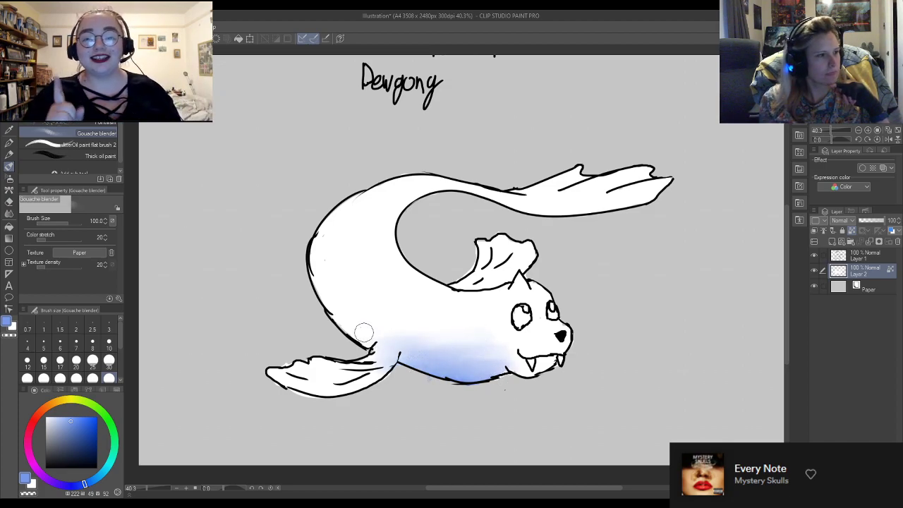
Paint light blue shadows on the lower back, both flippers, below the horn and in the mouth with the Gouache brush at size 50
{"action": "scroll", "coordinate": [70, 148], "scroll_direction": "up", "scroll_amount": 2}
{"action": "scroll", "coordinate": [70, 141], "scroll_direction": "up", "scroll_amount": 1}
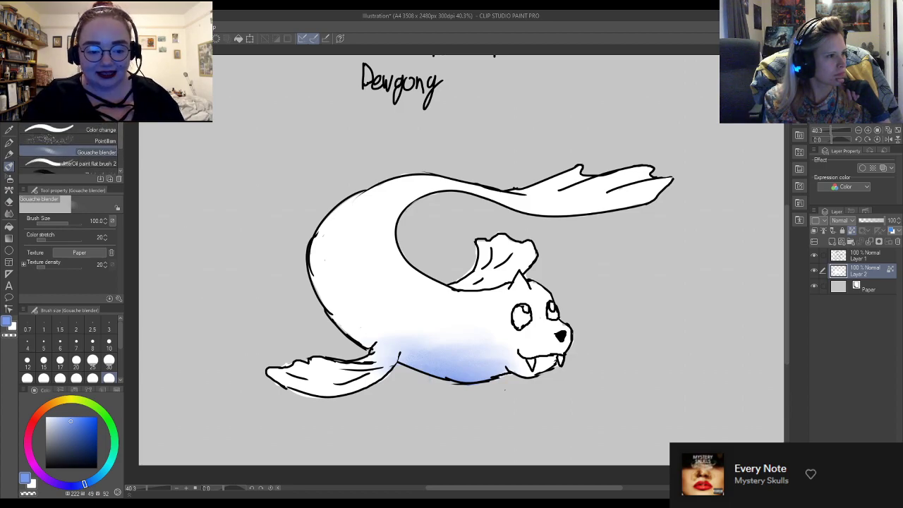
{"action": "left_click", "coordinate": [70, 124]}
{"action": "mouse_move", "coordinate": [361, 342]}
{"action": "left_mouse_down"}
{"action": "mouse_move", "coordinate": [333, 325]}
{"action": "mouse_move", "coordinate": [314, 284]}
{"action": "mouse_move", "coordinate": [336, 326]}
{"action": "mouse_move", "coordinate": [366, 342]}
{"action": "left_mouse_up"}
{"action": "mouse_move", "coordinate": [385, 372]}
{"action": "left_mouse_down"}
{"action": "mouse_move", "coordinate": [367, 385]}
{"action": "mouse_move", "coordinate": [390, 375]}
{"action": "mouse_move", "coordinate": [324, 400]}
{"action": "mouse_move", "coordinate": [361, 376]}
{"action": "mouse_move", "coordinate": [327, 375]}
{"action": "mouse_move", "coordinate": [390, 368]}
{"action": "left_mouse_up"}
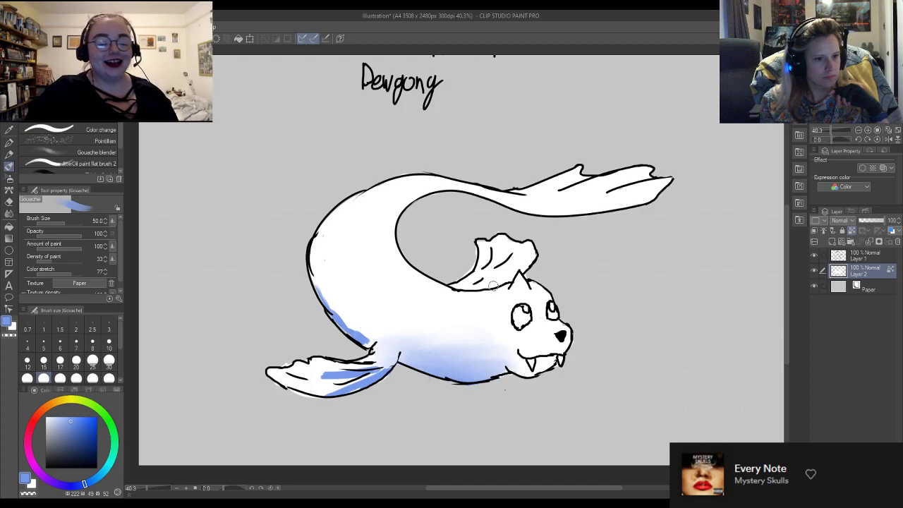
{"action": "mouse_move", "coordinate": [501, 255]}
{"action": "left_mouse_down"}
{"action": "mouse_move", "coordinate": [479, 274]}
{"action": "mouse_move", "coordinate": [497, 253]}
{"action": "mouse_move", "coordinate": [506, 266]}
{"action": "mouse_move", "coordinate": [536, 256]}
{"action": "mouse_move", "coordinate": [532, 288]}
{"action": "mouse_move", "coordinate": [509, 297]}
{"action": "left_mouse_up"}
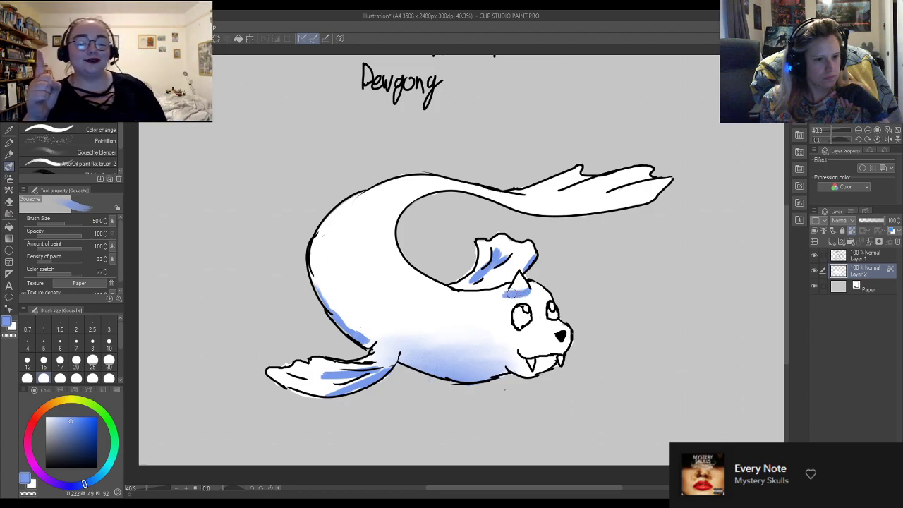
{"action": "mouse_move", "coordinate": [541, 355]}
{"action": "left_mouse_down"}
{"action": "mouse_move", "coordinate": [542, 366]}
{"action": "mouse_move", "coordinate": [553, 360]}
{"action": "mouse_move", "coordinate": [520, 360]}
{"action": "left_mouse_up"}
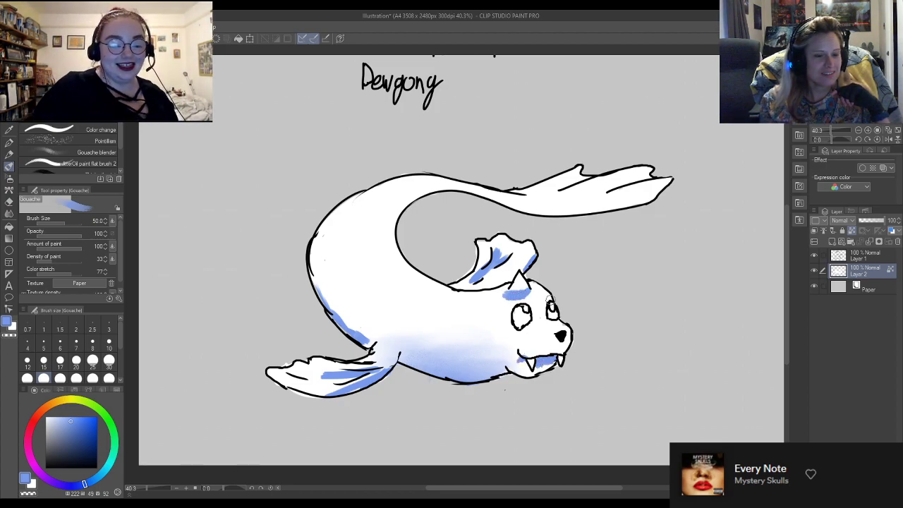
Add light blue Gouache shadows to the tail fin and the body's inner curve, and widen the lower back shadow
{"action": "mouse_move", "coordinate": [664, 202]}
{"action": "left_mouse_down"}
{"action": "mouse_move", "coordinate": [540, 223]}
{"action": "mouse_move", "coordinate": [643, 206]}
{"action": "mouse_move", "coordinate": [570, 212]}
{"action": "left_mouse_up"}
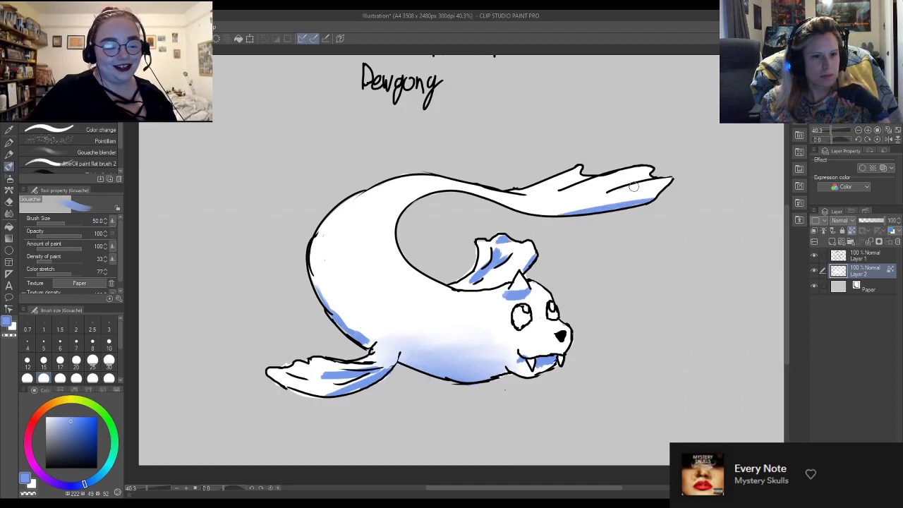
{"action": "mouse_move", "coordinate": [605, 185]}
{"action": "left_mouse_down"}
{"action": "mouse_move", "coordinate": [582, 191]}
{"action": "mouse_move", "coordinate": [646, 179]}
{"action": "mouse_move", "coordinate": [504, 191]}
{"action": "left_mouse_up"}
{"action": "mouse_move", "coordinate": [443, 193]}
{"action": "left_mouse_down"}
{"action": "mouse_move", "coordinate": [407, 210]}
{"action": "mouse_move", "coordinate": [390, 233]}
{"action": "mouse_move", "coordinate": [381, 226]}
{"action": "mouse_move", "coordinate": [387, 244]}
{"action": "mouse_move", "coordinate": [399, 233]}
{"action": "left_mouse_up"}
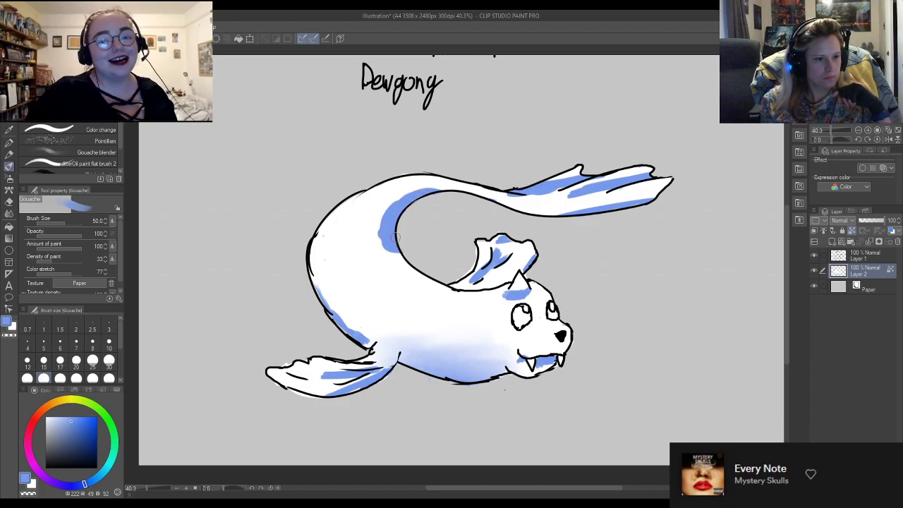
{"action": "mouse_move", "coordinate": [307, 300]}
{"action": "left_mouse_down"}
{"action": "mouse_move", "coordinate": [359, 344]}
{"action": "mouse_move", "coordinate": [328, 312]}
{"action": "left_mouse_up"}
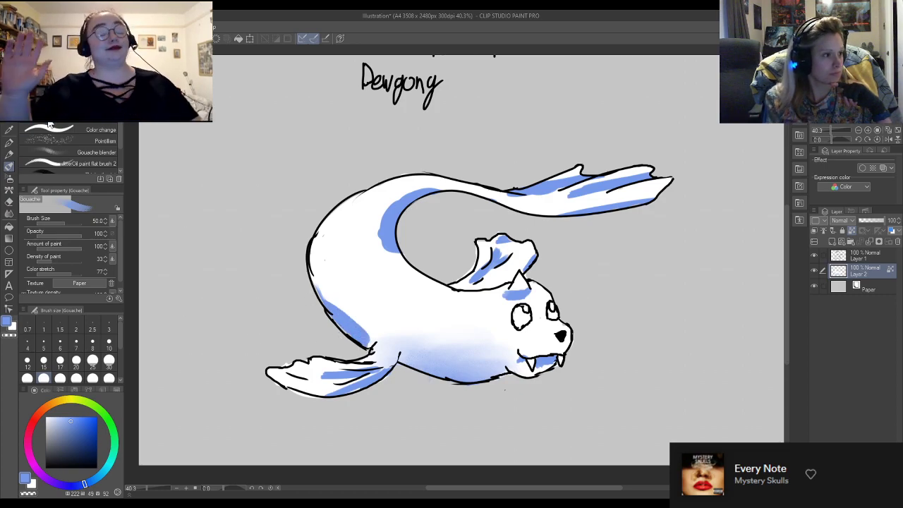
Blend the inner curve and lower back shadows with the Gouache blender at size 100, and the upper tail shadow at size 25
{"action": "left_click", "coordinate": [112, 153]}
{"action": "mouse_move", "coordinate": [390, 263]}
{"action": "left_mouse_down"}
{"action": "mouse_move", "coordinate": [363, 230]}
{"action": "mouse_move", "coordinate": [392, 192]}
{"action": "mouse_move", "coordinate": [411, 204]}
{"action": "mouse_move", "coordinate": [424, 191]}
{"action": "mouse_move", "coordinate": [436, 197]}
{"action": "mouse_move", "coordinate": [384, 237]}
{"action": "mouse_move", "coordinate": [441, 198]}
{"action": "mouse_move", "coordinate": [409, 260]}
{"action": "mouse_move", "coordinate": [384, 218]}
{"action": "mouse_move", "coordinate": [443, 192]}
{"action": "mouse_move", "coordinate": [384, 233]}
{"action": "mouse_move", "coordinate": [414, 185]}
{"action": "mouse_move", "coordinate": [376, 239]}
{"action": "mouse_move", "coordinate": [394, 254]}
{"action": "mouse_move", "coordinate": [440, 180]}
{"action": "mouse_move", "coordinate": [371, 256]}
{"action": "mouse_move", "coordinate": [386, 216]}
{"action": "mouse_move", "coordinate": [397, 268]}
{"action": "mouse_move", "coordinate": [450, 182]}
{"action": "mouse_move", "coordinate": [372, 266]}
{"action": "mouse_move", "coordinate": [394, 347]}
{"action": "mouse_move", "coordinate": [303, 283]}
{"action": "mouse_move", "coordinate": [318, 263]}
{"action": "mouse_move", "coordinate": [319, 282]}
{"action": "mouse_move", "coordinate": [350, 316]}
{"action": "left_mouse_up"}
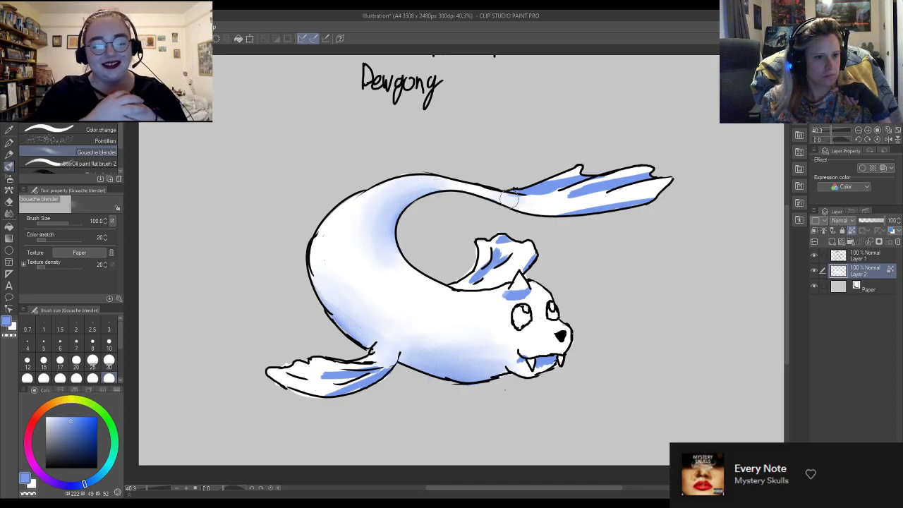
{"action": "left_click", "coordinate": [92, 360]}
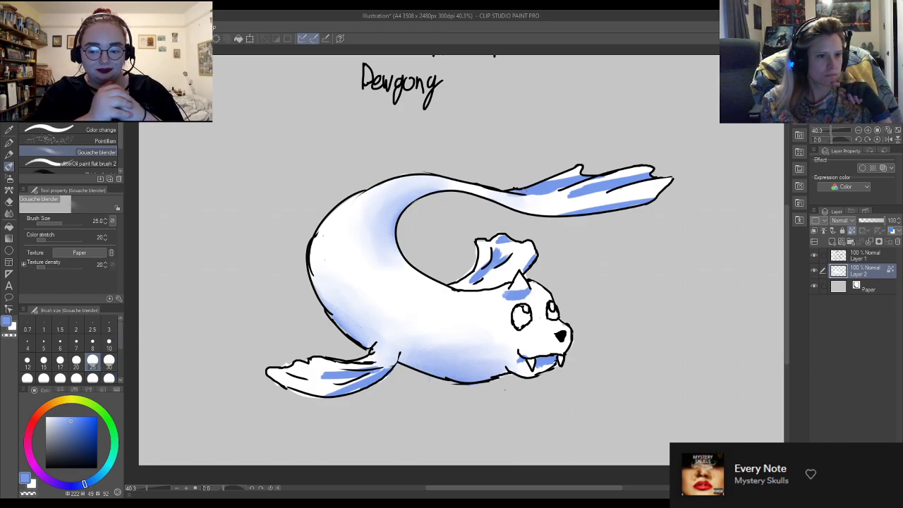
{"action": "mouse_move", "coordinate": [528, 195]}
{"action": "left_mouse_down"}
{"action": "mouse_move", "coordinate": [564, 187]}
{"action": "mouse_move", "coordinate": [556, 190]}
{"action": "left_mouse_up"}
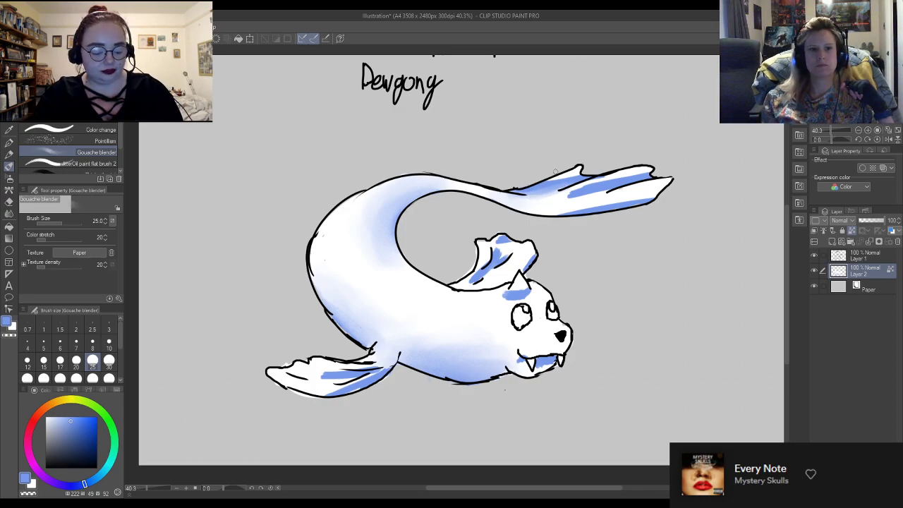
{"action": "left_click_drag", "start_coordinate": [553, 179], "coordinate": [571, 176]}
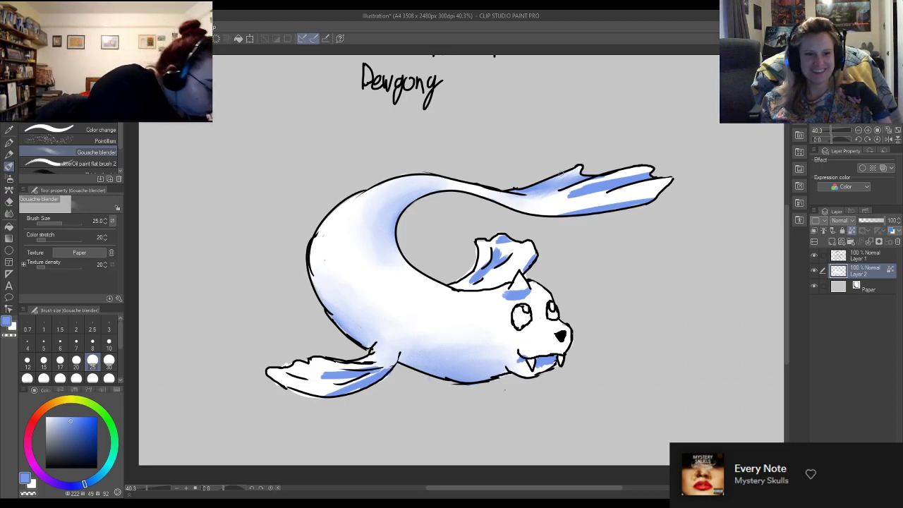
Blend the shadows along the tail's lower edge and middle fold with the Gouache blender, raising its size to 30
{"action": "mouse_move", "coordinate": [615, 240]}
{"action": "left_mouse_down"}
{"action": "mouse_move", "coordinate": [661, 224]}
{"action": "mouse_move", "coordinate": [653, 228]}
{"action": "left_mouse_up"}
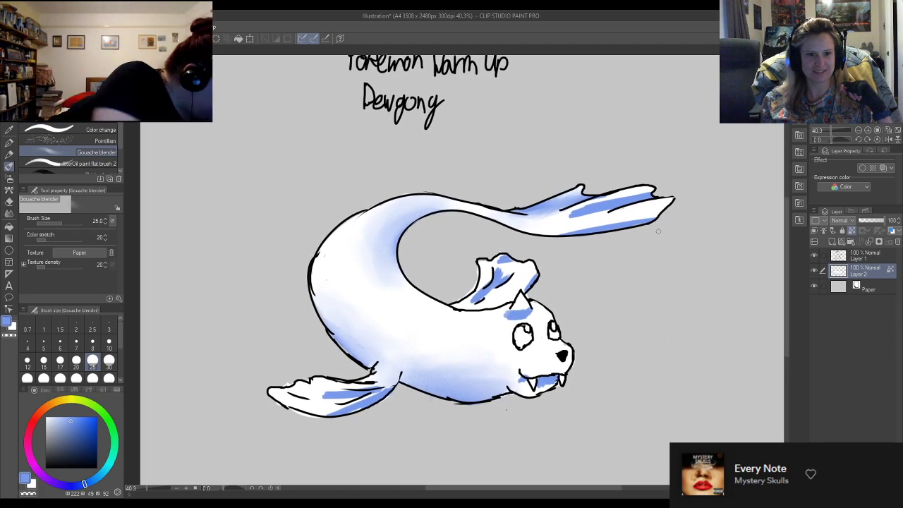
{"action": "left_click", "coordinate": [108, 362]}
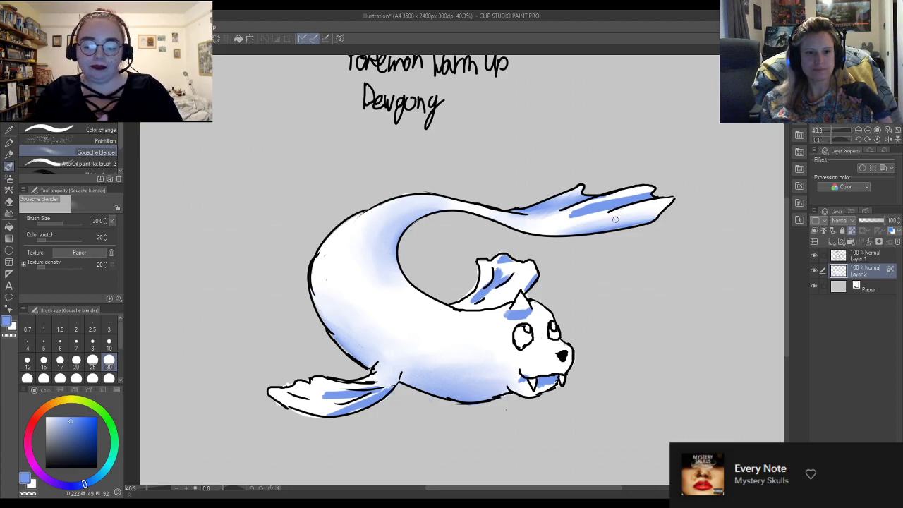
{"action": "left_click_drag", "start_coordinate": [587, 216], "coordinate": [618, 209]}
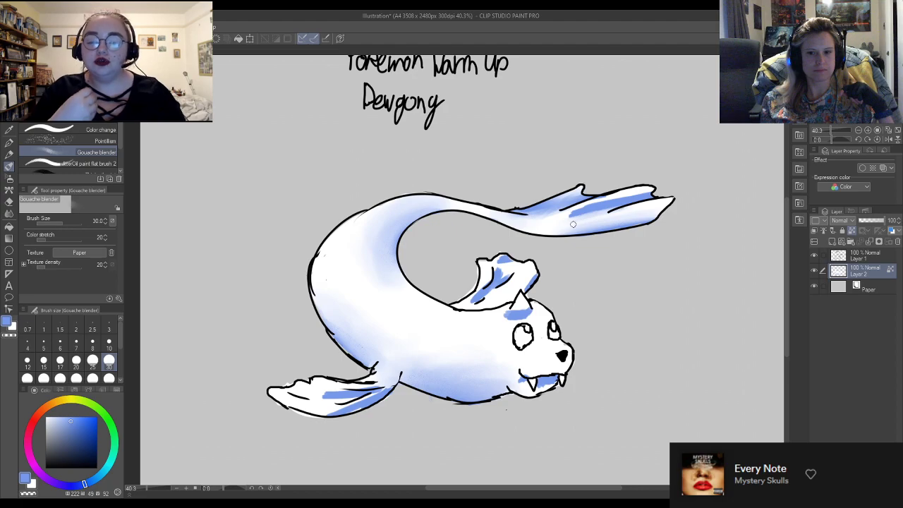
{"action": "mouse_move", "coordinate": [631, 191]}
{"action": "left_mouse_down"}
{"action": "mouse_move", "coordinate": [546, 225]}
{"action": "mouse_move", "coordinate": [601, 208]}
{"action": "left_mouse_up"}
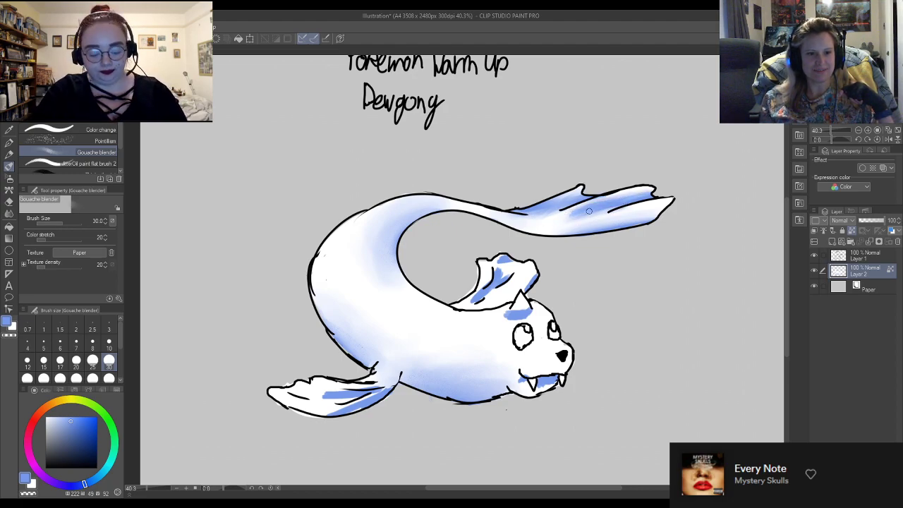
Soften the shadow streak in the middle of the tail fin further with the Gouache blender at size 30
{"action": "key", "text": "e"}
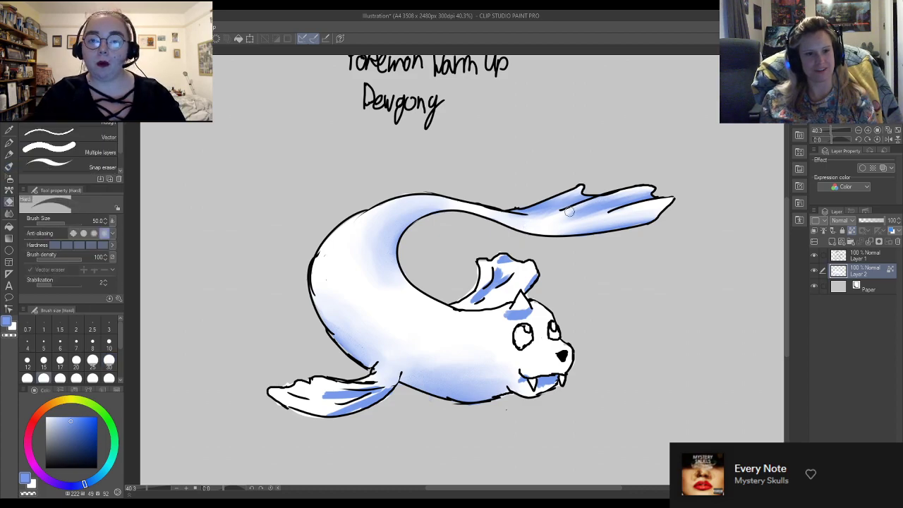
{"action": "left_click_drag", "start_coordinate": [564, 218], "coordinate": [638, 189]}
{"action": "key", "text": "j"}
{"action": "left_click_drag", "start_coordinate": [563, 216], "coordinate": [633, 203]}
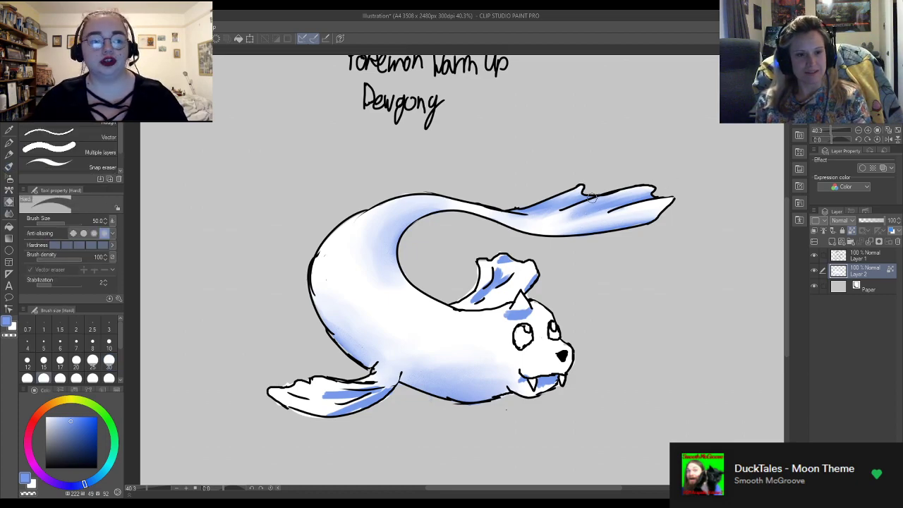
{"action": "mouse_move", "coordinate": [562, 214]}
{"action": "left_mouse_down"}
{"action": "mouse_move", "coordinate": [631, 192]}
{"action": "mouse_move", "coordinate": [618, 203]}
{"action": "left_mouse_up"}
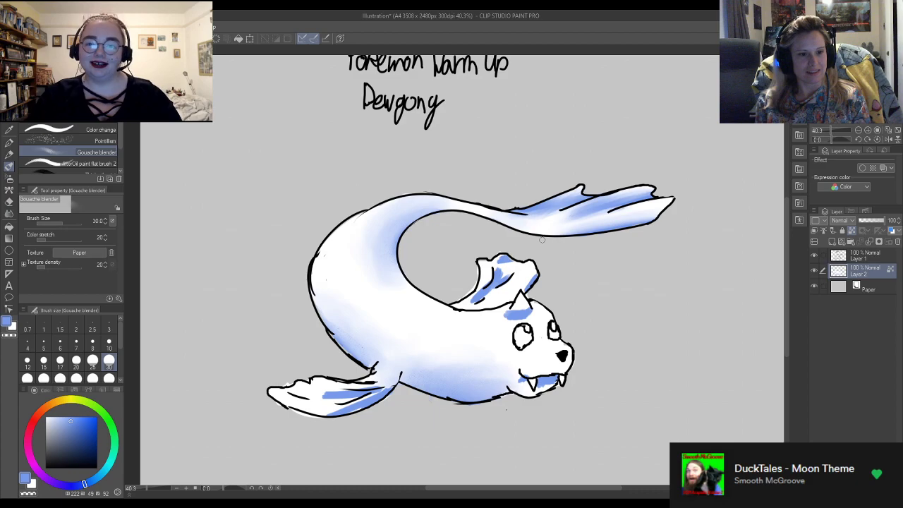
Paint white Gouache highlights at size 50 over the tail fin folds and along the body's inner curve to trim back the blue shadows
{"action": "key", "text": "x"}
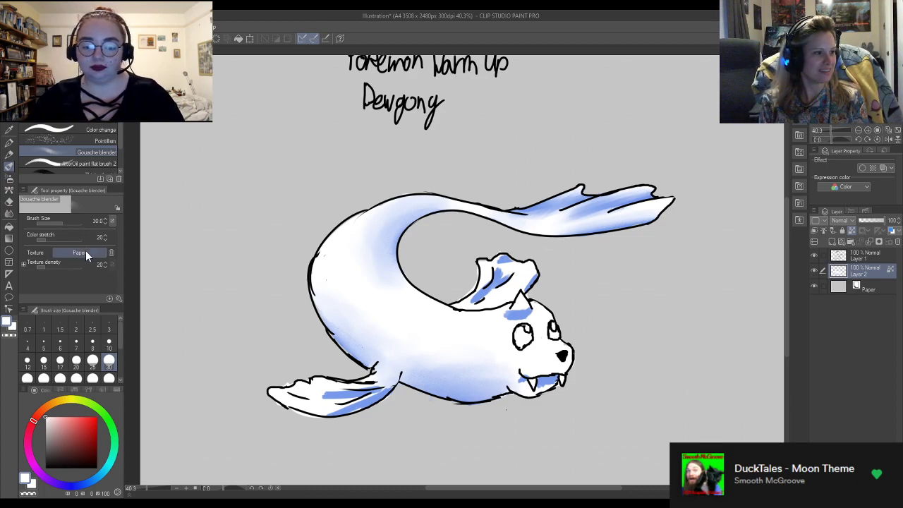
{"action": "key", "text": "b"}
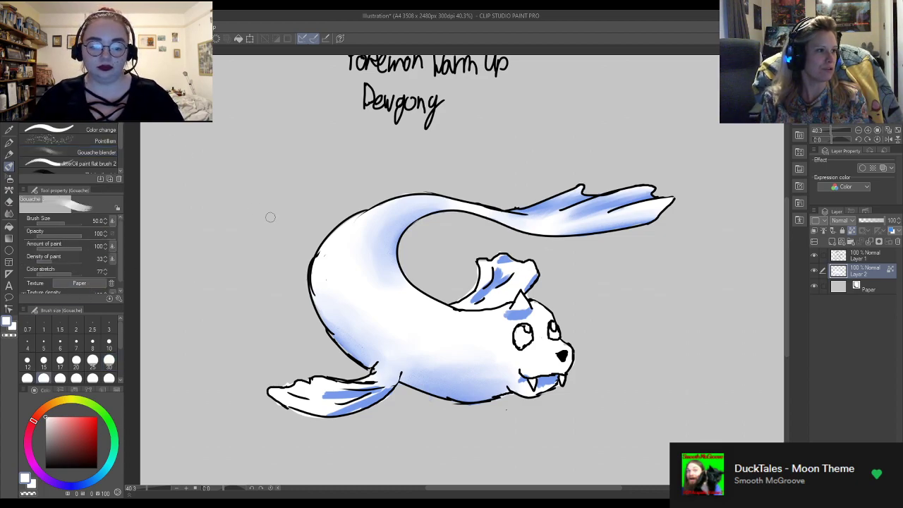
{"action": "left_click_drag", "start_coordinate": [575, 213], "coordinate": [664, 189]}
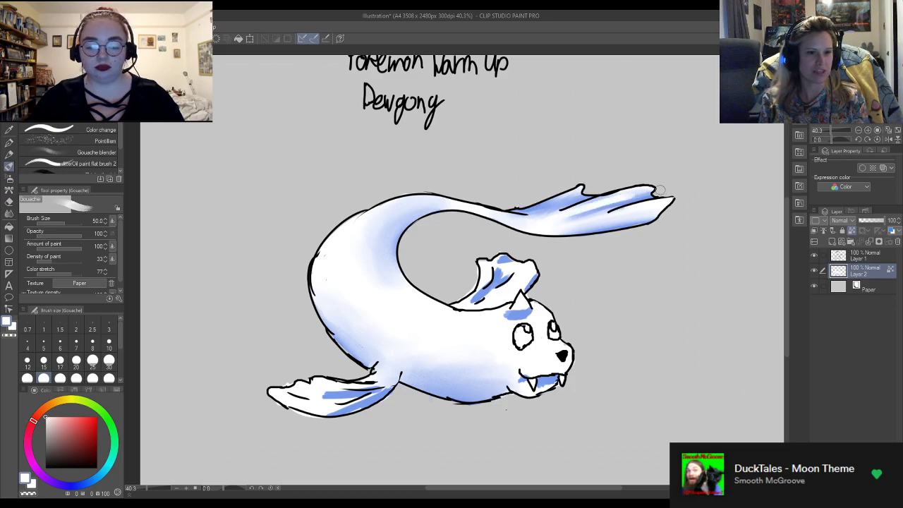
{"action": "mouse_move", "coordinate": [573, 215]}
{"action": "left_mouse_down"}
{"action": "mouse_move", "coordinate": [694, 182]}
{"action": "mouse_move", "coordinate": [567, 214]}
{"action": "left_mouse_up"}
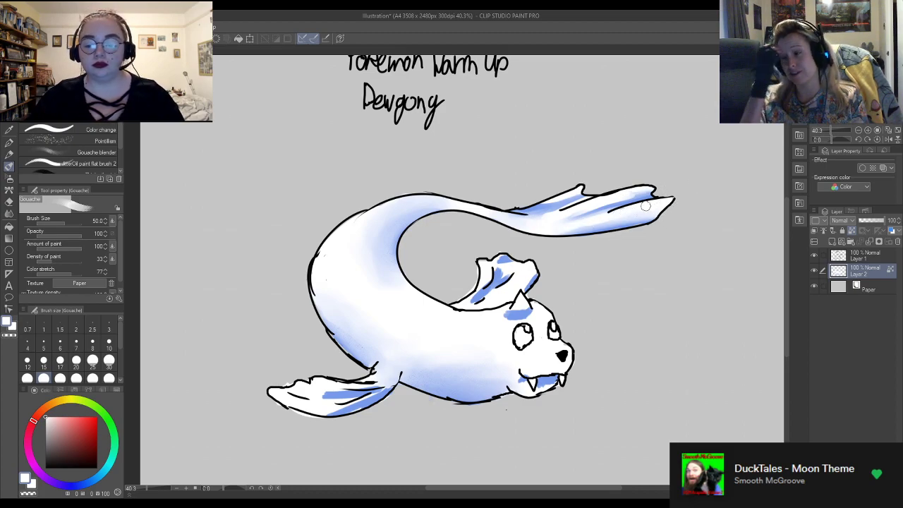
{"action": "left_click_drag", "start_coordinate": [587, 220], "coordinate": [657, 212]}
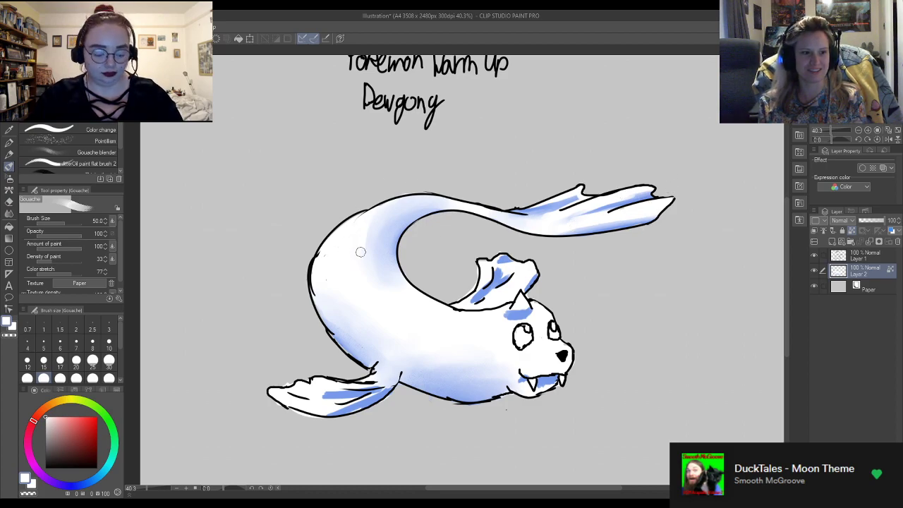
{"action": "mouse_move", "coordinate": [449, 201]}
{"action": "left_mouse_down"}
{"action": "mouse_move", "coordinate": [369, 202]}
{"action": "mouse_move", "coordinate": [422, 192]}
{"action": "mouse_move", "coordinate": [365, 227]}
{"action": "mouse_move", "coordinate": [427, 186]}
{"action": "mouse_move", "coordinate": [380, 211]}
{"action": "mouse_move", "coordinate": [372, 268]}
{"action": "mouse_move", "coordinate": [411, 191]}
{"action": "mouse_move", "coordinate": [376, 297]}
{"action": "mouse_move", "coordinate": [372, 270]}
{"action": "left_mouse_up"}
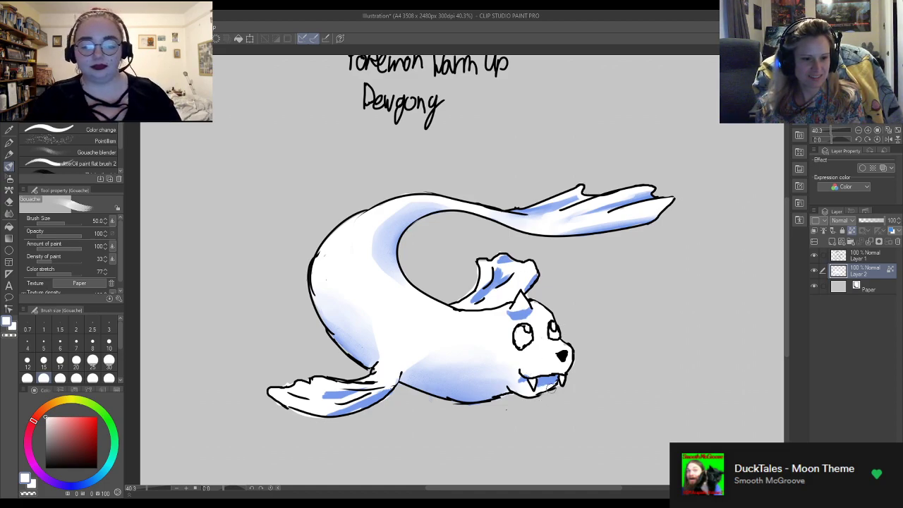
Blend the front flipper shadows with the Gouache blender at size 30, and the inner curve, rear flipper and forehead shadows at size 50
{"action": "left_click", "coordinate": [106, 151]}
{"action": "mouse_move", "coordinate": [352, 389]}
{"action": "left_mouse_down"}
{"action": "mouse_move", "coordinate": [324, 396]}
{"action": "mouse_move", "coordinate": [382, 388]}
{"action": "left_mouse_up"}
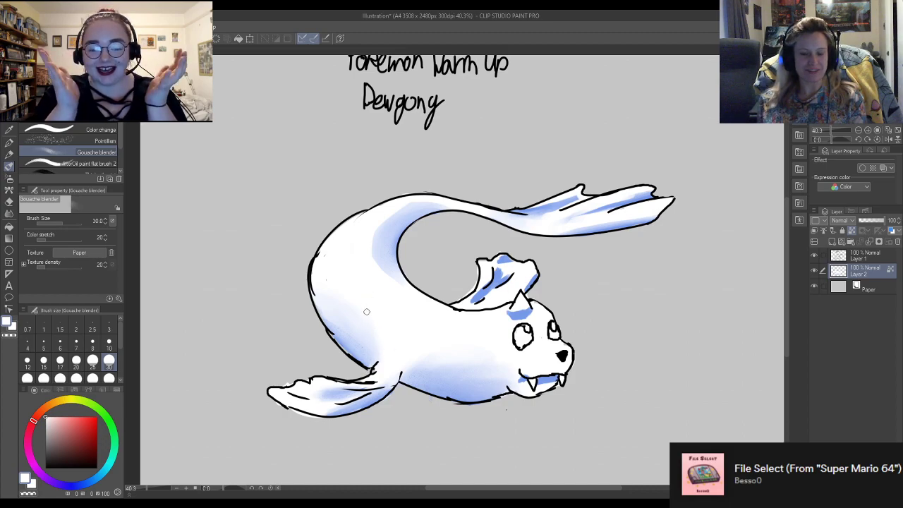
{"action": "left_click", "coordinate": [43, 379]}
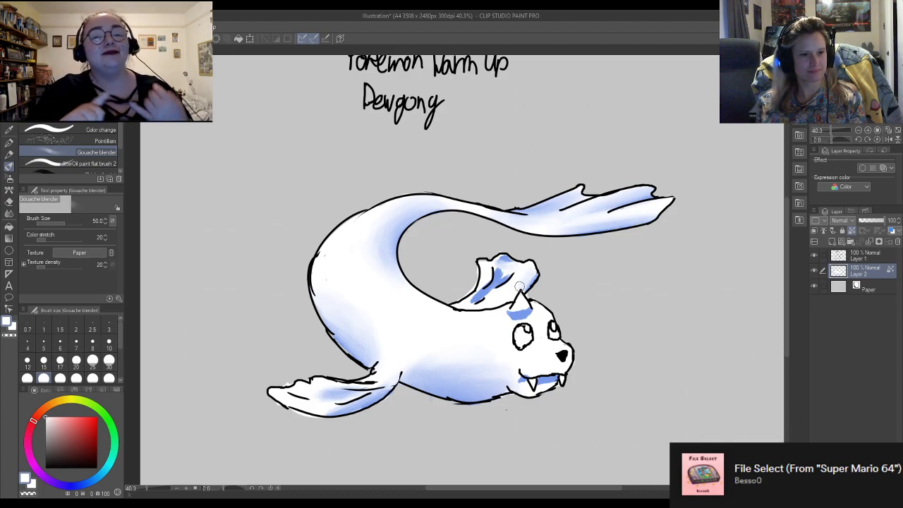
{"action": "left_click_drag", "start_coordinate": [494, 294], "coordinate": [477, 305]}
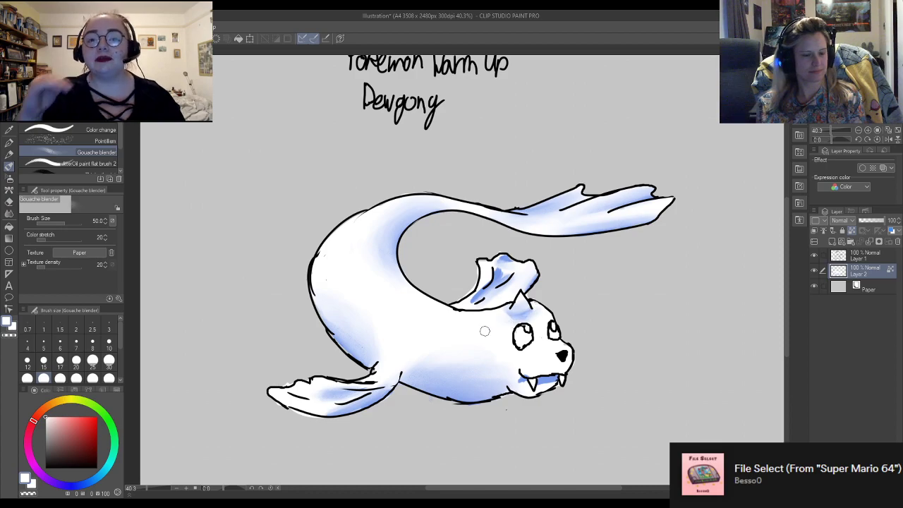
Blend the shadow under the mouth with the Gouache blender at size 15 and soften the forehead shadow below the horn at size 20
{"action": "left_click", "coordinate": [92, 343]}
{"action": "scroll", "coordinate": [586, 374], "scroll_direction": "up", "scroll_amount": 3}
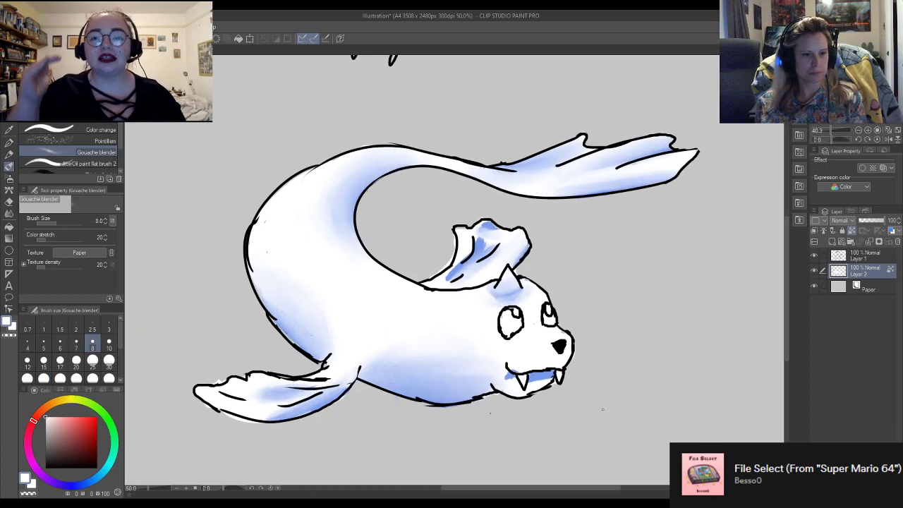
{"action": "left_click", "coordinate": [60, 344]}
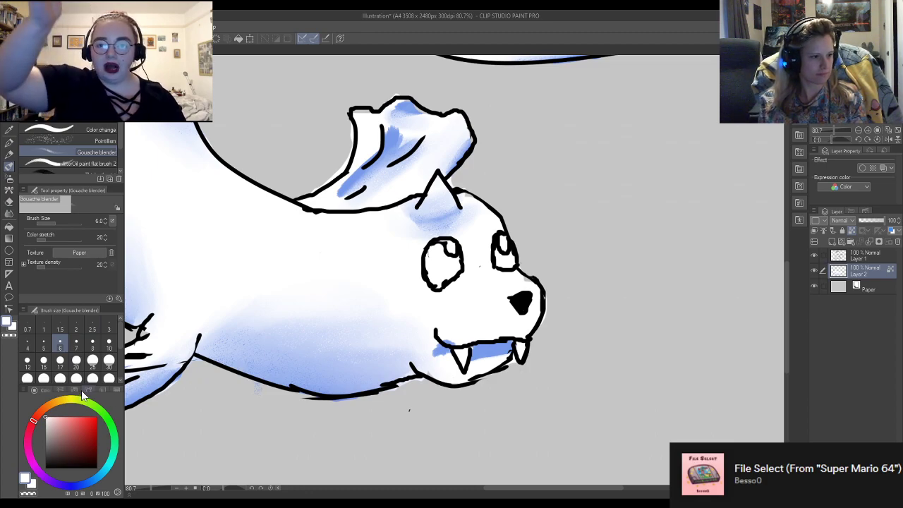
{"action": "left_click", "coordinate": [44, 361]}
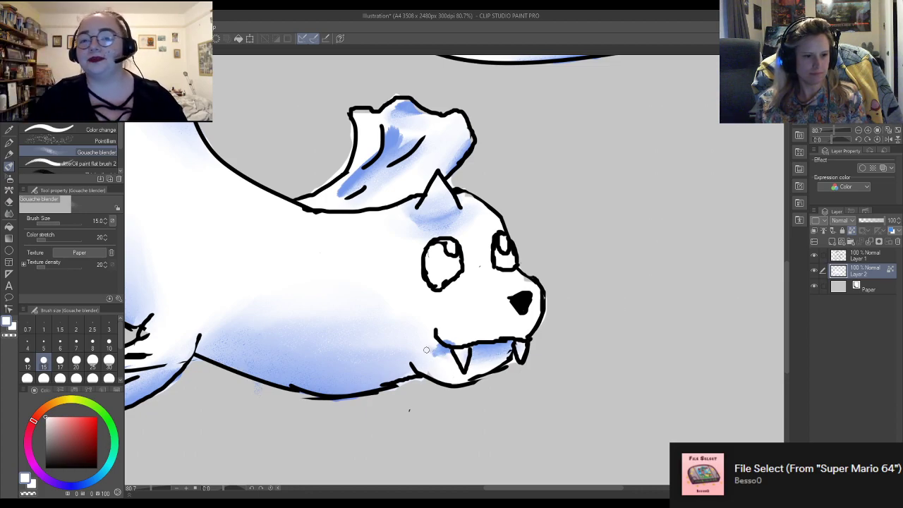
{"action": "left_click", "coordinate": [77, 360]}
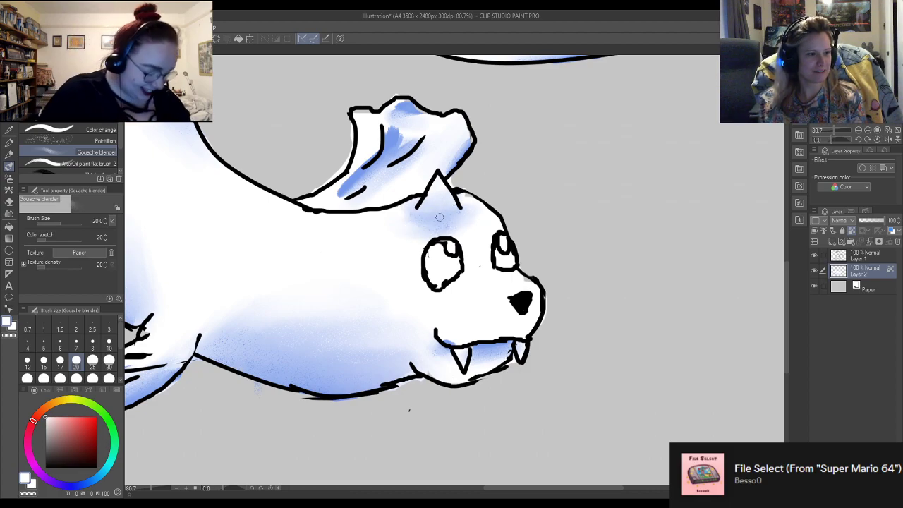
Paint the horn and the corner of the mouth solid white with the Turnip pen at size 20, and undo the last two strokes
{"action": "left_click", "coordinate": [9, 154]}
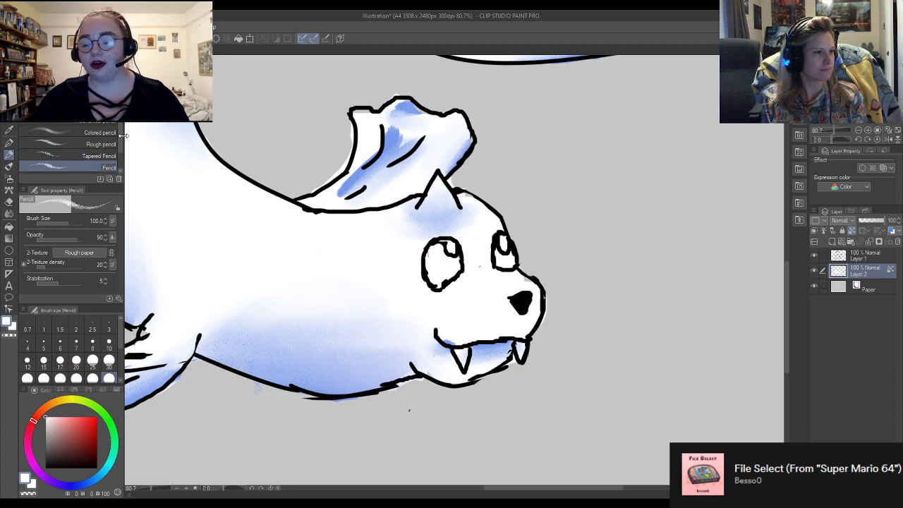
{"action": "left_click", "coordinate": [9, 142]}
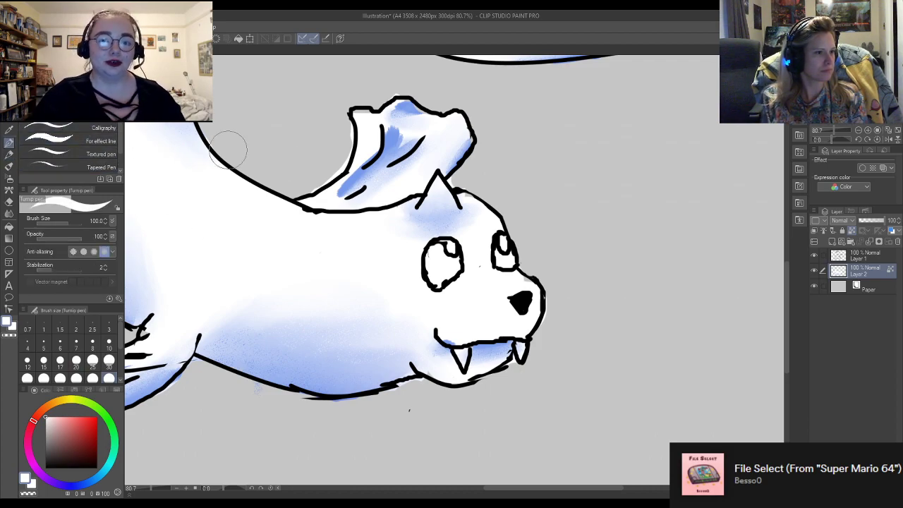
{"action": "left_click", "coordinate": [76, 360]}
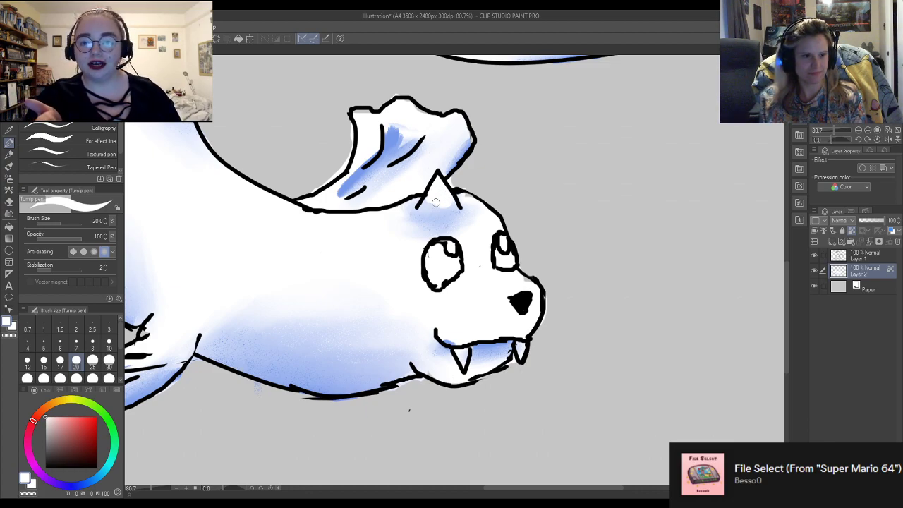
{"action": "left_click_drag", "start_coordinate": [427, 198], "coordinate": [420, 192]}
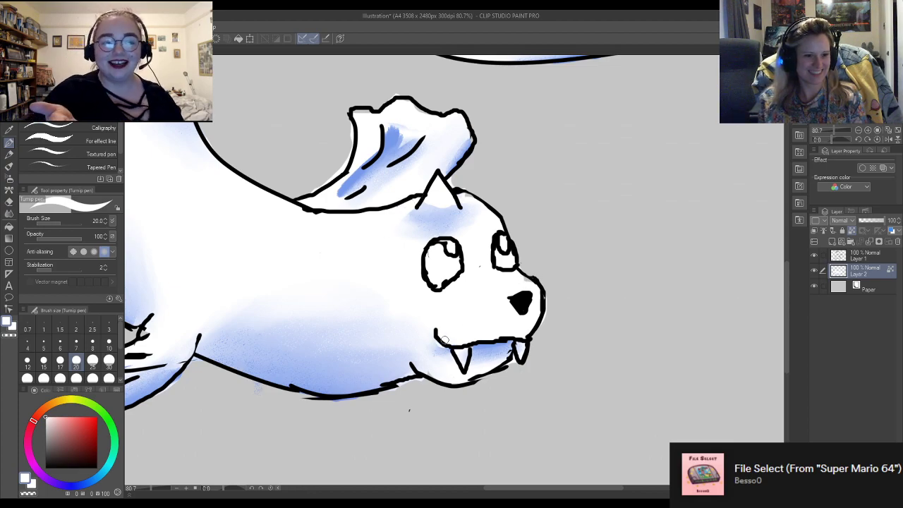
{"action": "key", "text": "ctrl+minus"}
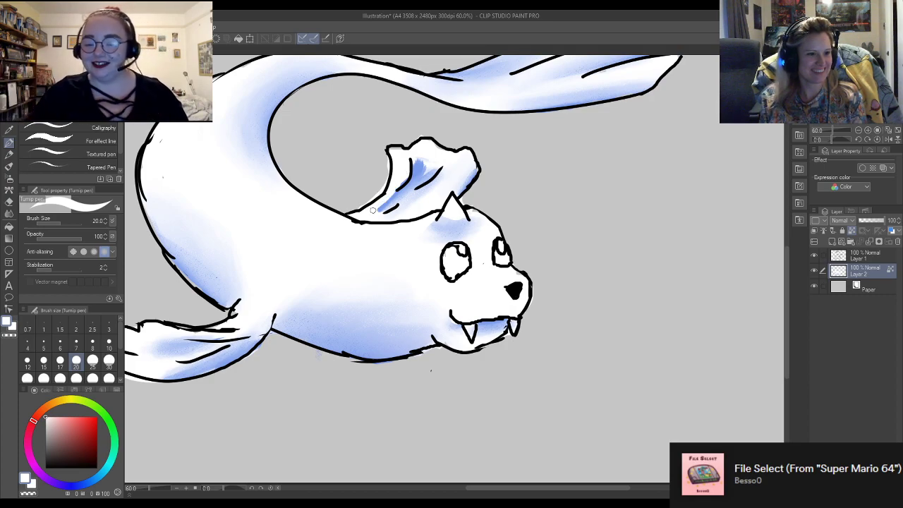
{"action": "key", "text": "ctrl+z"}
{"action": "key", "text": "ctrl+z"}
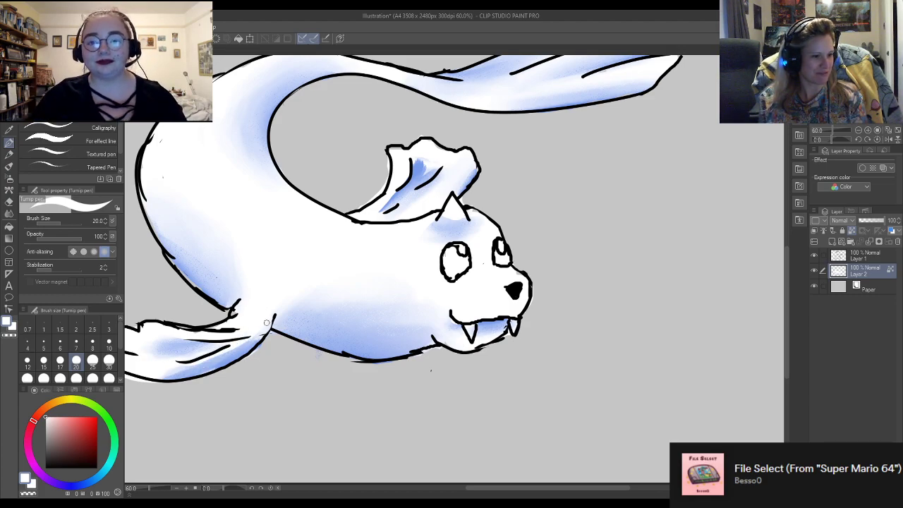
Extend the blue shadow between the rear flipper's folds with the Oil paint flat brush at size 8, using blue sampled from the flipper
{"action": "scroll", "coordinate": [265, 324], "scroll_direction": "down", "scroll_amount": 2}
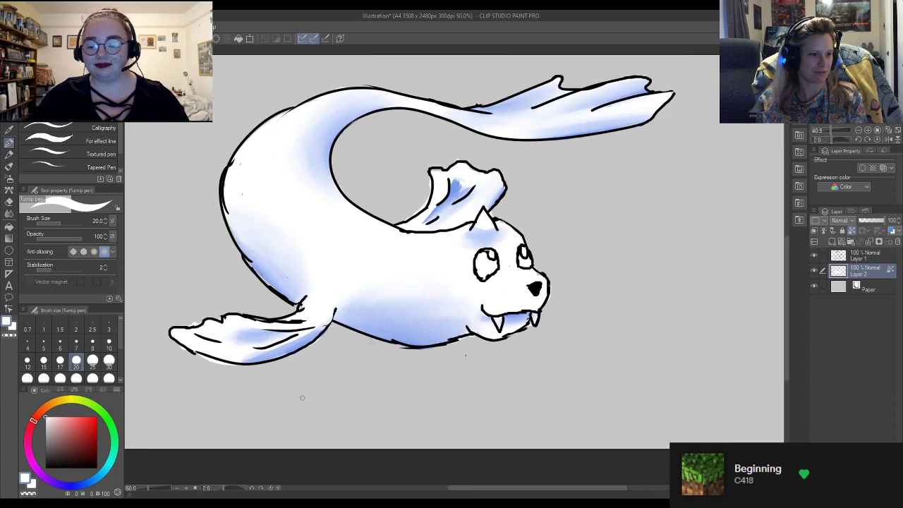
{"action": "scroll", "coordinate": [417, 324], "scroll_direction": "up", "scroll_amount": 2}
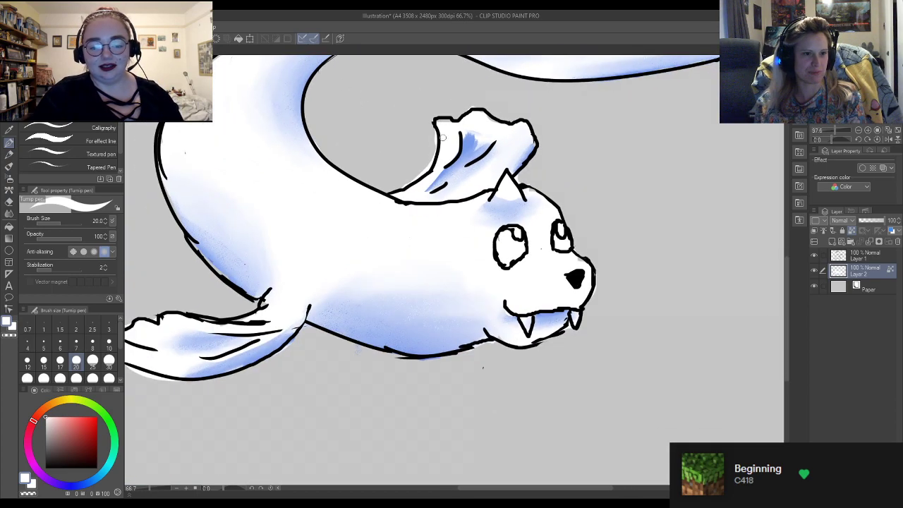
{"action": "scroll", "coordinate": [357, 202], "scroll_direction": "up", "scroll_amount": 2}
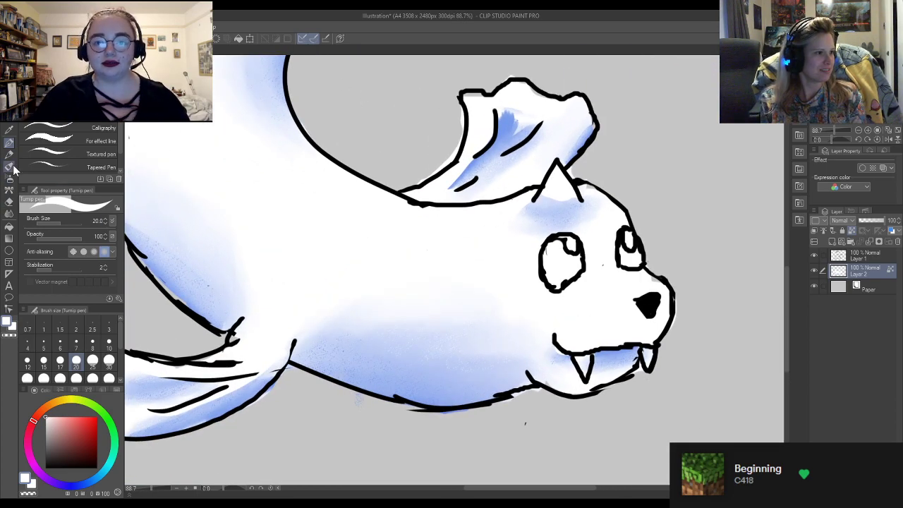
{"action": "left_click", "coordinate": [9, 167]}
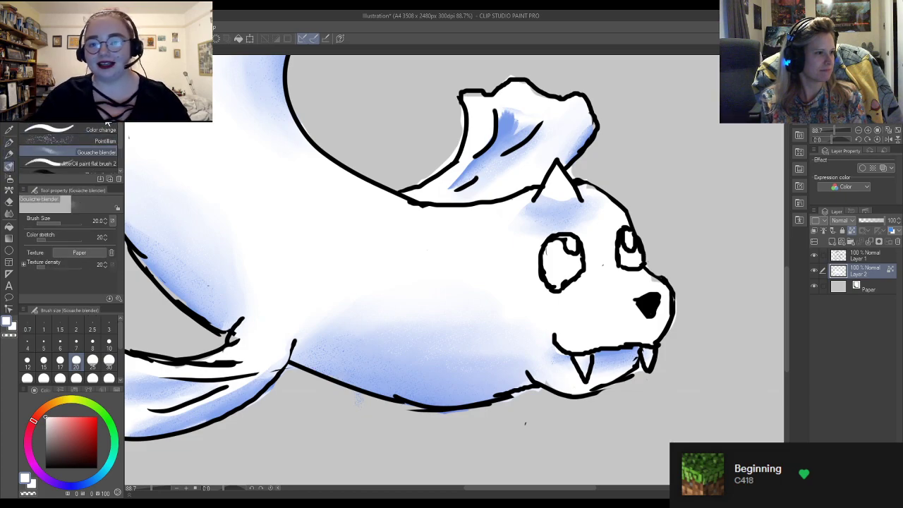
{"action": "left_click", "coordinate": [88, 163]}
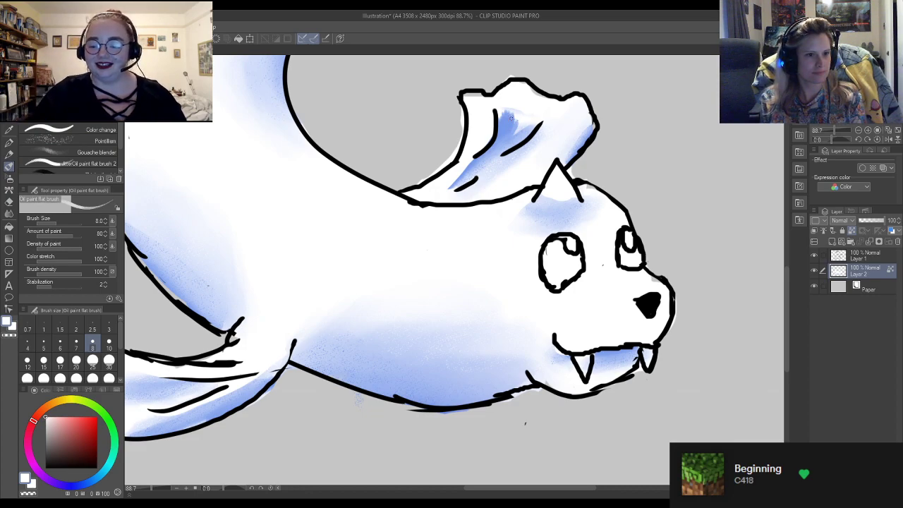
{"action": "left_click", "coordinate": [501, 131], "text": "alt"}
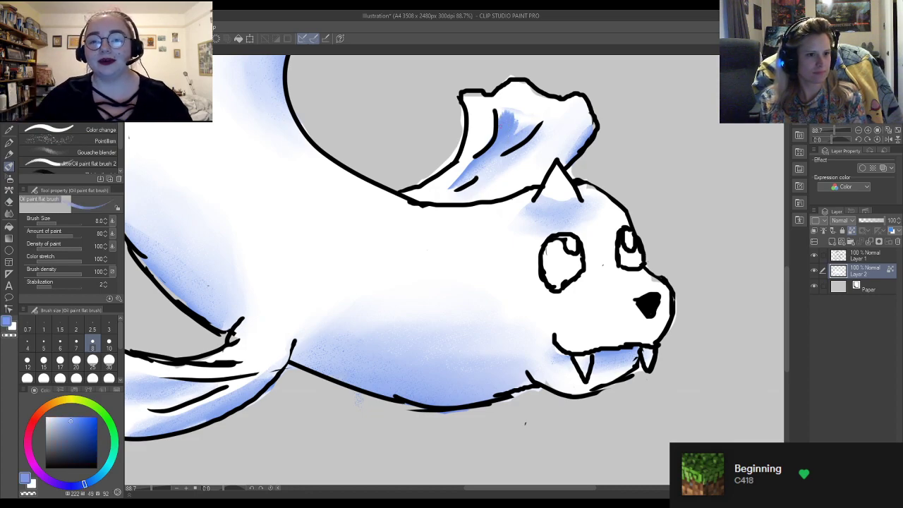
{"action": "left_click_drag", "start_coordinate": [525, 129], "coordinate": [479, 165]}
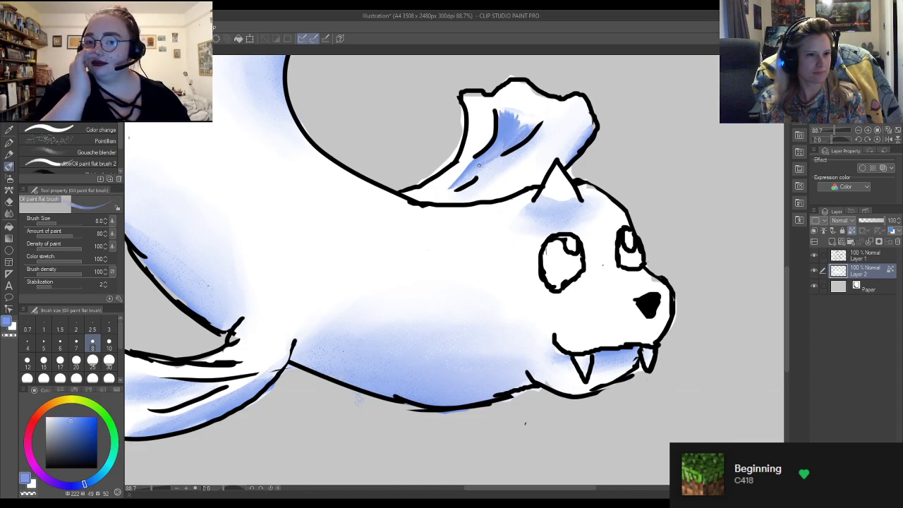
Blend the rear flipper's middle shadow with the Gouache blender at size 20, and its outer edge and the forehead shadow at size 30
{"action": "left_click", "coordinate": [97, 170]}
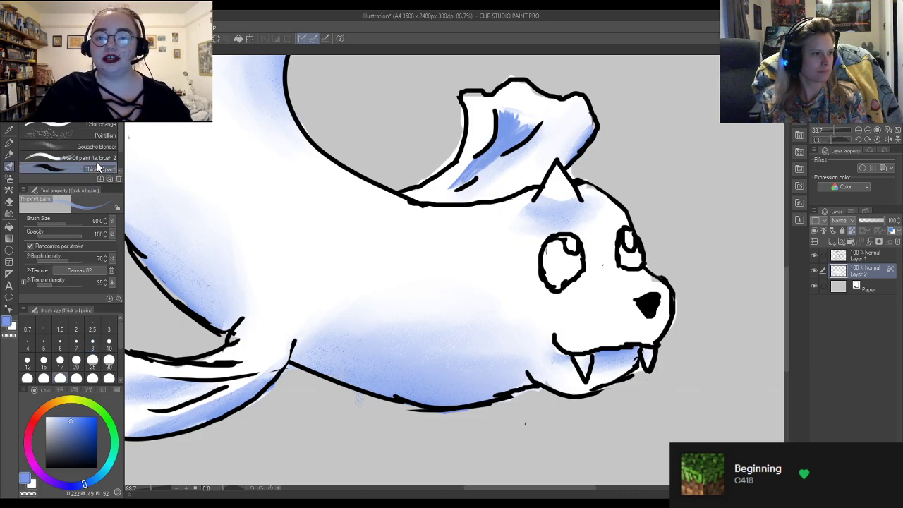
{"action": "left_click", "coordinate": [96, 146]}
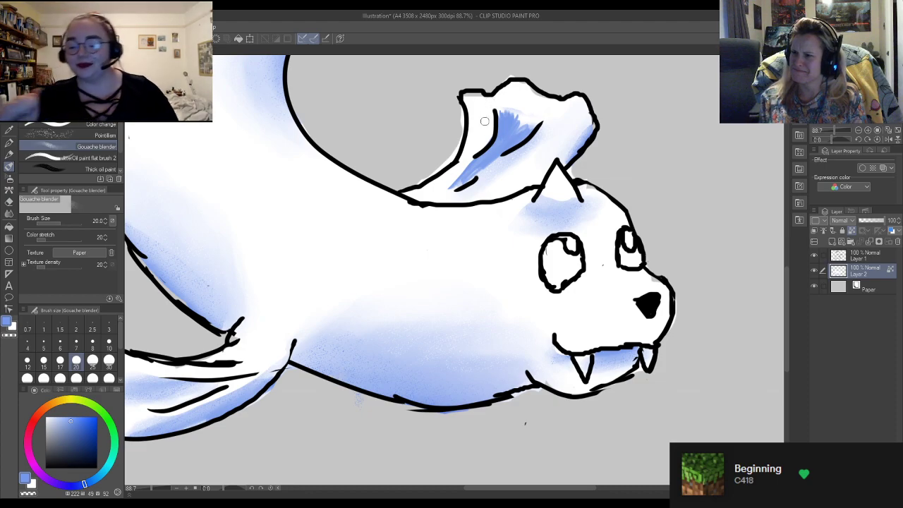
{"action": "mouse_move", "coordinate": [496, 126]}
{"action": "left_mouse_down"}
{"action": "mouse_move", "coordinate": [503, 100]}
{"action": "mouse_move", "coordinate": [508, 123]}
{"action": "mouse_move", "coordinate": [515, 102]}
{"action": "mouse_move", "coordinate": [511, 128]}
{"action": "mouse_move", "coordinate": [528, 113]}
{"action": "mouse_move", "coordinate": [517, 140]}
{"action": "mouse_move", "coordinate": [527, 120]}
{"action": "mouse_move", "coordinate": [517, 135]}
{"action": "mouse_move", "coordinate": [517, 104]}
{"action": "mouse_move", "coordinate": [504, 122]}
{"action": "left_mouse_up"}
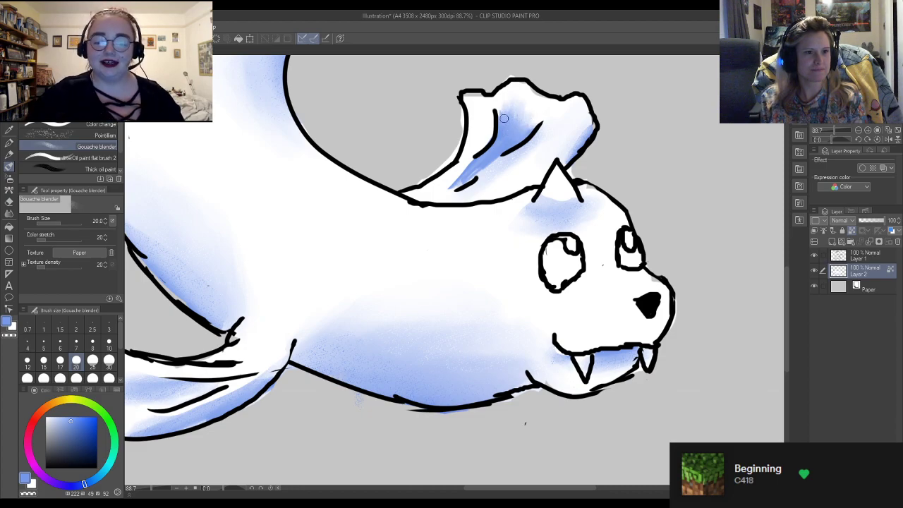
{"action": "left_click", "coordinate": [108, 360]}
{"action": "mouse_move", "coordinate": [578, 132]}
{"action": "left_mouse_down"}
{"action": "mouse_move", "coordinate": [563, 154]}
{"action": "mouse_move", "coordinate": [553, 203]}
{"action": "left_mouse_up"}
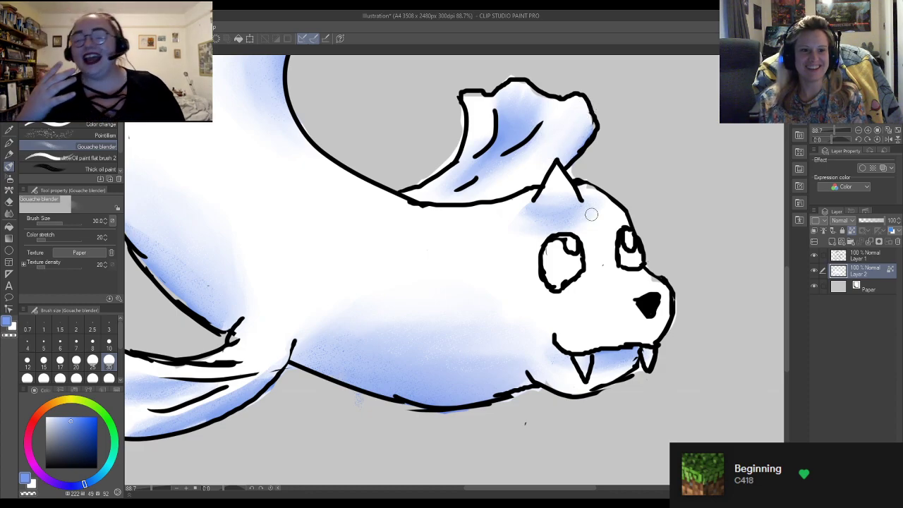
Soften the shadows along the front flipper's lower edge and between its folds with the Gouache blender at size 30
{"action": "scroll", "coordinate": [586, 206], "scroll_direction": "down", "scroll_amount": 4}
{"action": "scroll", "coordinate": [655, 252], "scroll_direction": "down", "scroll_amount": 1}
{"action": "scroll", "coordinate": [599, 268], "scroll_direction": "up", "scroll_amount": 3}
{"action": "scroll", "coordinate": [404, 268], "scroll_direction": "up", "scroll_amount": 4}
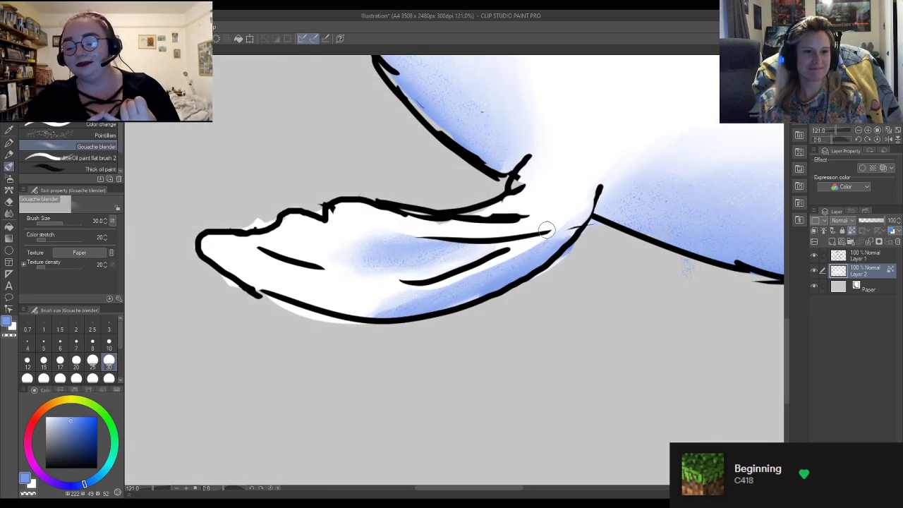
{"action": "mouse_move", "coordinate": [553, 213]}
{"action": "left_mouse_down"}
{"action": "mouse_move", "coordinate": [470, 277]}
{"action": "mouse_move", "coordinate": [497, 269]}
{"action": "mouse_move", "coordinate": [529, 238]}
{"action": "mouse_move", "coordinate": [435, 289]}
{"action": "mouse_move", "coordinate": [489, 262]}
{"action": "mouse_move", "coordinate": [482, 254]}
{"action": "mouse_move", "coordinate": [531, 206]}
{"action": "mouse_move", "coordinate": [522, 266]}
{"action": "mouse_move", "coordinate": [573, 217]}
{"action": "mouse_move", "coordinate": [567, 203]}
{"action": "mouse_move", "coordinate": [511, 262]}
{"action": "mouse_move", "coordinate": [539, 254]}
{"action": "mouse_move", "coordinate": [539, 225]}
{"action": "mouse_move", "coordinate": [475, 278]}
{"action": "mouse_move", "coordinate": [518, 249]}
{"action": "mouse_move", "coordinate": [480, 267]}
{"action": "left_mouse_up"}
{"action": "mouse_move", "coordinate": [394, 295]}
{"action": "left_mouse_down"}
{"action": "mouse_move", "coordinate": [346, 323]}
{"action": "mouse_move", "coordinate": [431, 304]}
{"action": "mouse_move", "coordinate": [360, 302]}
{"action": "mouse_move", "coordinate": [349, 314]}
{"action": "mouse_move", "coordinate": [398, 310]}
{"action": "mouse_move", "coordinate": [325, 304]}
{"action": "left_mouse_up"}
{"action": "left_click_drag", "start_coordinate": [365, 278], "coordinate": [400, 262]}
{"action": "mouse_move", "coordinate": [494, 219]}
{"action": "left_mouse_down"}
{"action": "mouse_move", "coordinate": [438, 234]}
{"action": "mouse_move", "coordinate": [483, 228]}
{"action": "mouse_move", "coordinate": [376, 233]}
{"action": "mouse_move", "coordinate": [488, 220]}
{"action": "mouse_move", "coordinate": [353, 234]}
{"action": "mouse_move", "coordinate": [424, 217]}
{"action": "mouse_move", "coordinate": [470, 272]}
{"action": "mouse_move", "coordinate": [351, 278]}
{"action": "mouse_move", "coordinate": [428, 249]}
{"action": "mouse_move", "coordinate": [329, 264]}
{"action": "mouse_move", "coordinate": [448, 243]}
{"action": "mouse_move", "coordinate": [371, 262]}
{"action": "left_mouse_up"}
{"action": "mouse_move", "coordinate": [499, 228]}
{"action": "left_mouse_down"}
{"action": "mouse_move", "coordinate": [419, 244]}
{"action": "mouse_move", "coordinate": [490, 239]}
{"action": "mouse_move", "coordinate": [463, 309]}
{"action": "mouse_move", "coordinate": [488, 278]}
{"action": "mouse_move", "coordinate": [432, 299]}
{"action": "mouse_move", "coordinate": [445, 307]}
{"action": "mouse_move", "coordinate": [521, 273]}
{"action": "mouse_move", "coordinate": [454, 278]}
{"action": "mouse_move", "coordinate": [382, 304]}
{"action": "left_mouse_up"}
{"action": "mouse_move", "coordinate": [429, 282]}
{"action": "left_mouse_down"}
{"action": "mouse_move", "coordinate": [523, 250]}
{"action": "mouse_move", "coordinate": [466, 284]}
{"action": "mouse_move", "coordinate": [536, 238]}
{"action": "left_mouse_up"}
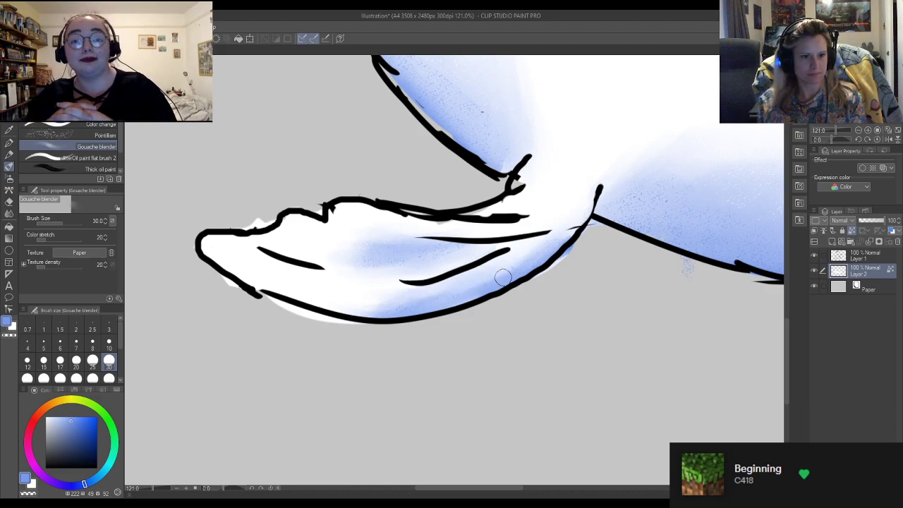
Smooth the grainy shadows on the lower back and belly with the Gouache blender at size 100
{"action": "scroll", "coordinate": [657, 220], "scroll_direction": "down", "scroll_amount": 5}
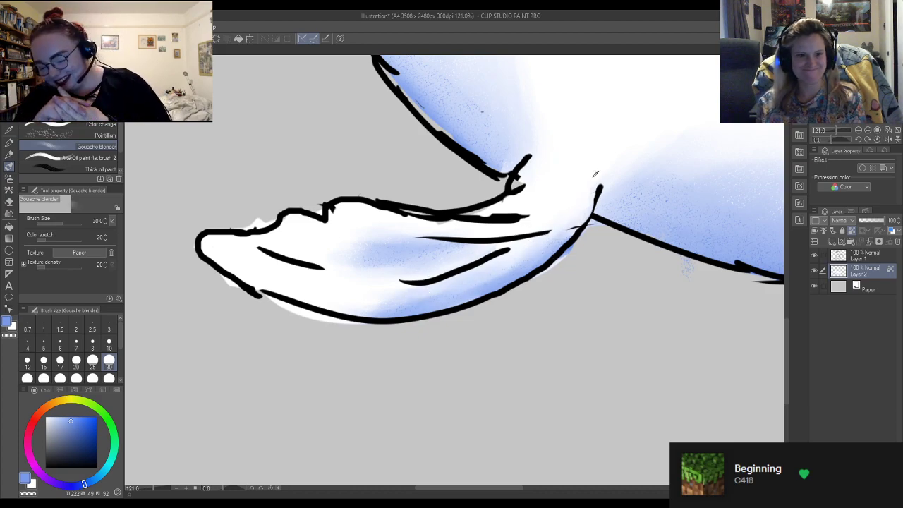
{"action": "scroll", "coordinate": [712, 67], "scroll_direction": "up", "scroll_amount": 2}
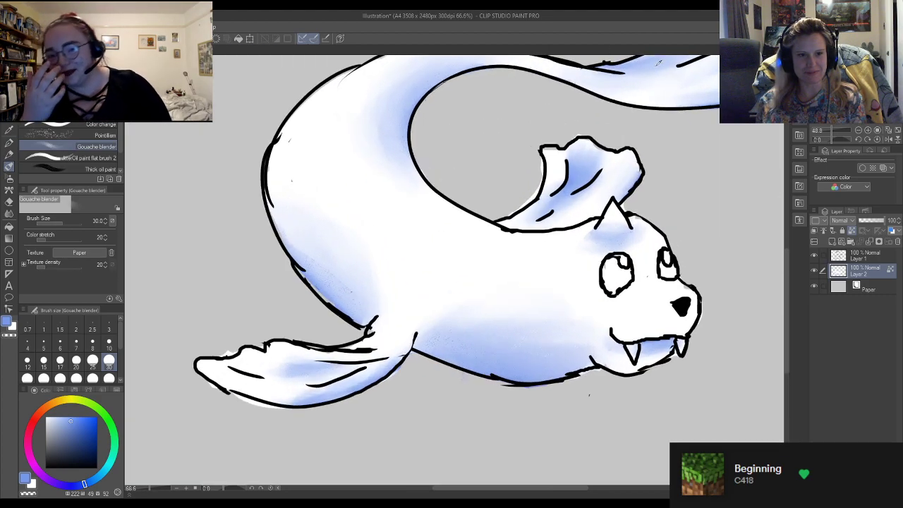
{"action": "left_click", "coordinate": [109, 378]}
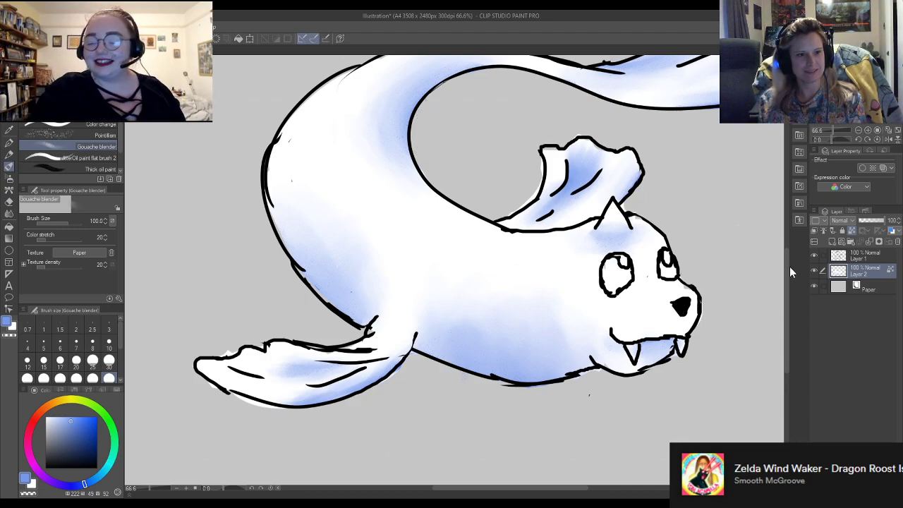
Fill both of Dewgong's eyes with dark brown (HSV 12, 23, 17) using the Turnip pen at size 20, leaving the highlights white
{"action": "left_click_drag", "start_coordinate": [786, 275], "coordinate": [785, 239]}
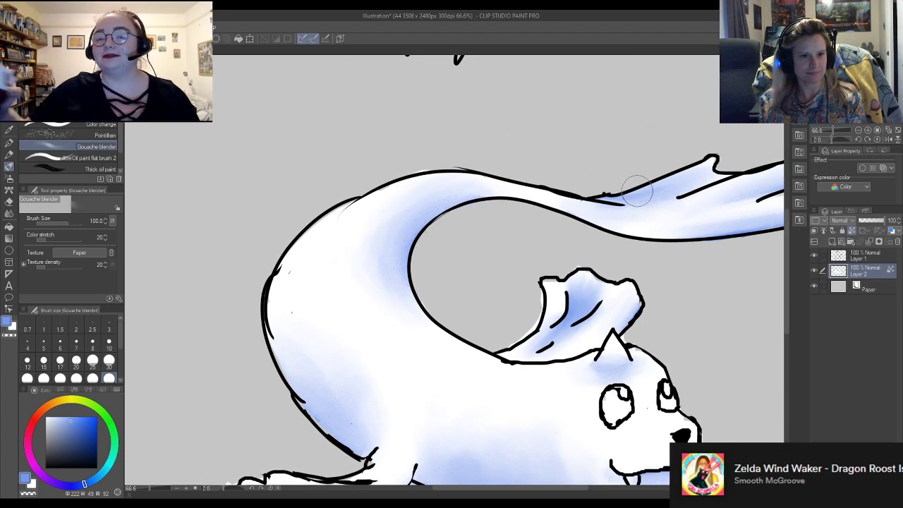
{"action": "key", "text": "ctrl+minus"}
{"action": "key", "text": "ctrl+minus"}
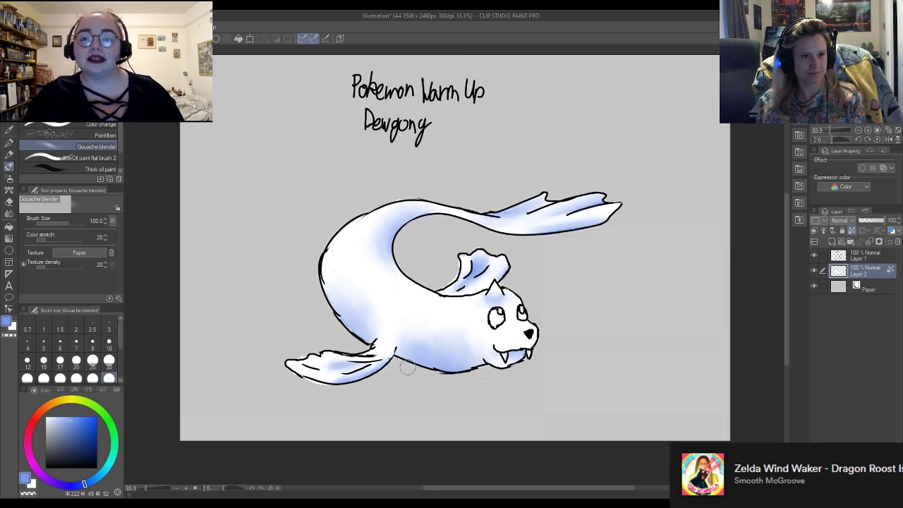
{"action": "scroll", "coordinate": [487, 351], "scroll_direction": "up", "scroll_amount": 2}
{"action": "scroll", "coordinate": [516, 400], "scroll_direction": "up", "scroll_amount": 2}
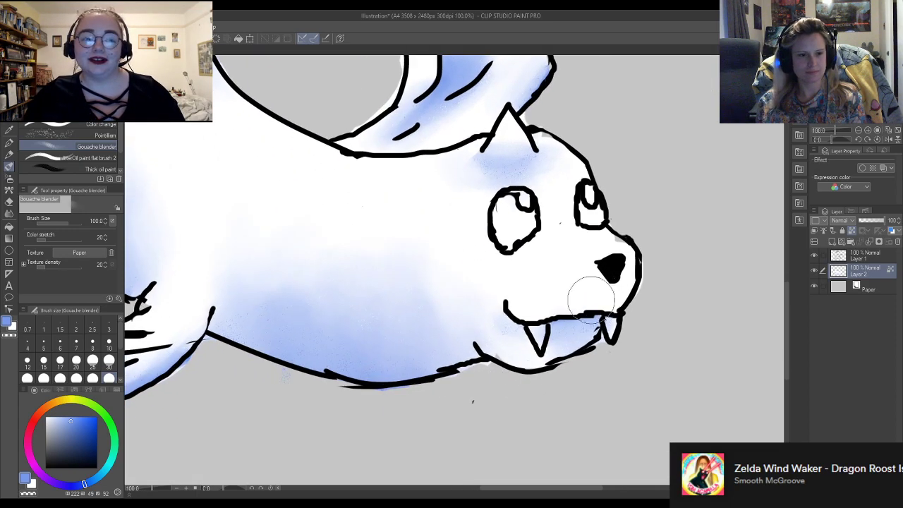
{"action": "left_click", "coordinate": [11, 143]}
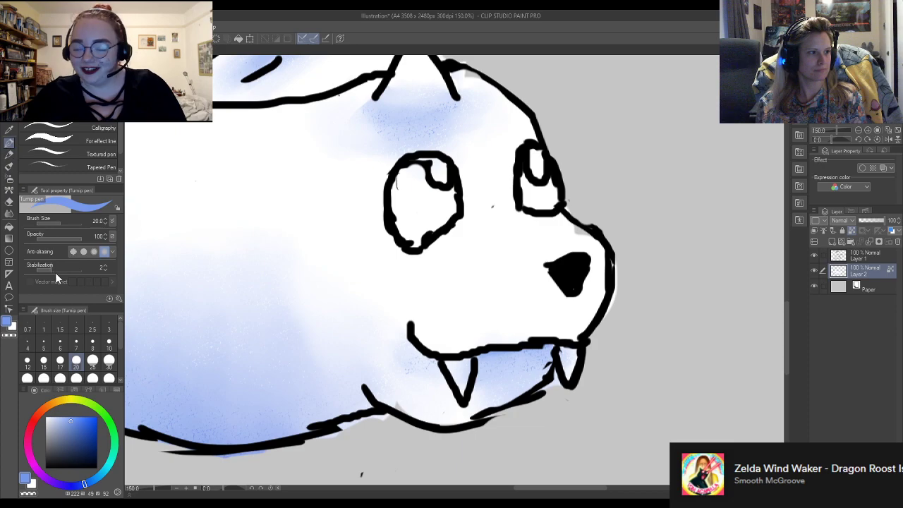
{"action": "left_click", "coordinate": [39, 413]}
{"action": "left_click_drag", "start_coordinate": [92, 431], "coordinate": [60, 460]}
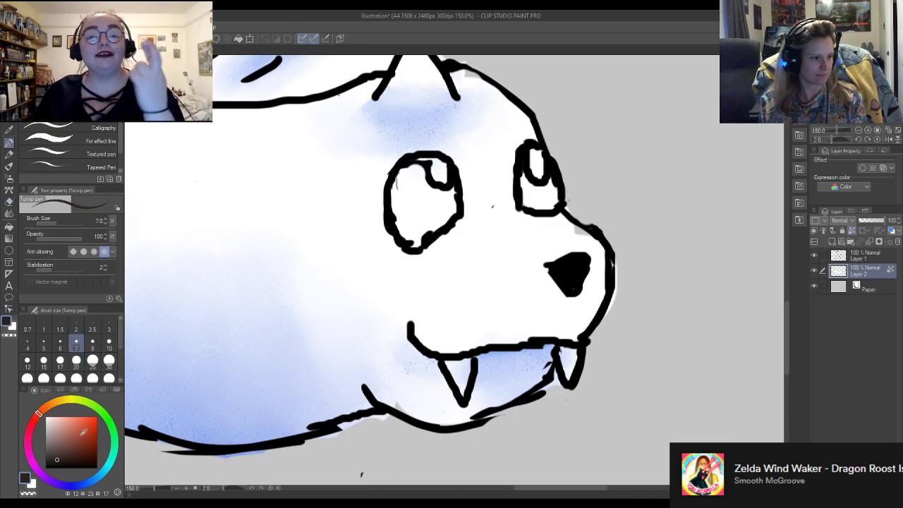
{"action": "left_click", "coordinate": [91, 361]}
{"action": "left_click_drag", "start_coordinate": [390, 187], "coordinate": [414, 176]}
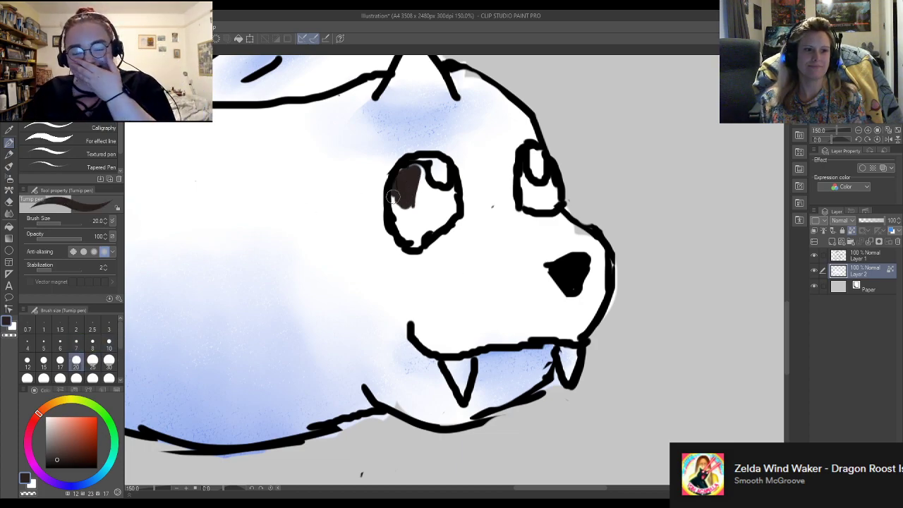
{"action": "mouse_move", "coordinate": [406, 223]}
{"action": "left_mouse_down"}
{"action": "mouse_move", "coordinate": [424, 194]}
{"action": "mouse_move", "coordinate": [425, 217]}
{"action": "mouse_move", "coordinate": [450, 189]}
{"action": "mouse_move", "coordinate": [421, 184]}
{"action": "left_mouse_up"}
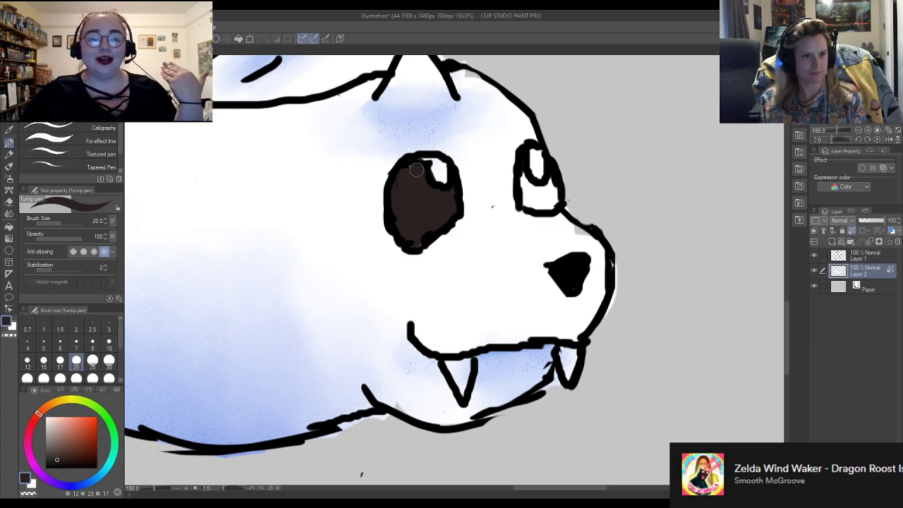
{"action": "mouse_move", "coordinate": [519, 189]}
{"action": "left_mouse_down"}
{"action": "mouse_move", "coordinate": [542, 201]}
{"action": "mouse_move", "coordinate": [551, 186]}
{"action": "mouse_move", "coordinate": [549, 204]}
{"action": "left_mouse_up"}
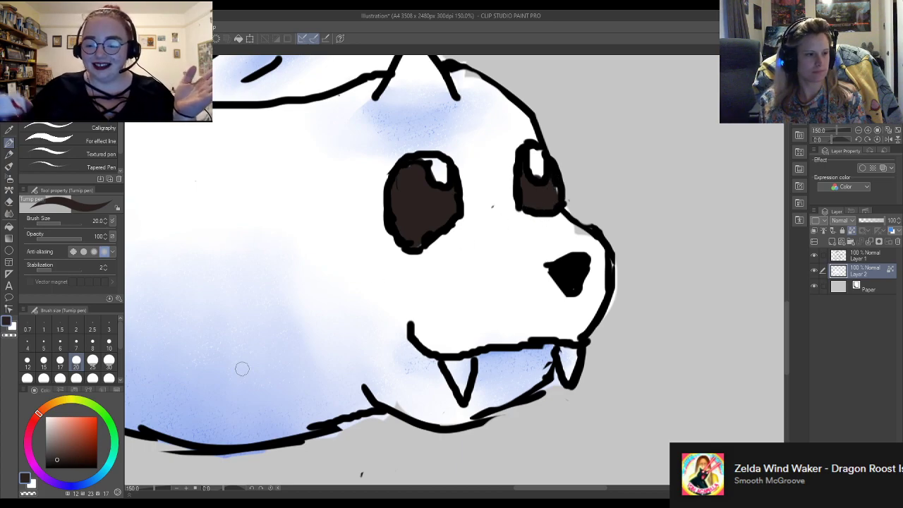
Paint reddish-brown patches (HSV 12, 55, 33) in the lower part of both eyes with the Turnip pen
{"action": "left_click", "coordinate": [73, 451]}
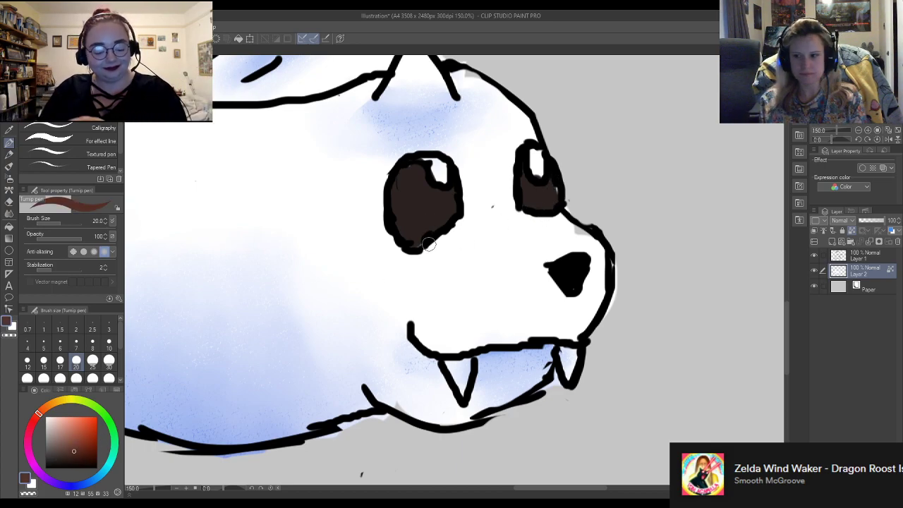
{"action": "mouse_move", "coordinate": [419, 231]}
{"action": "left_mouse_down"}
{"action": "mouse_move", "coordinate": [441, 212]}
{"action": "mouse_move", "coordinate": [418, 230]}
{"action": "left_mouse_up"}
{"action": "left_click_drag", "start_coordinate": [554, 199], "coordinate": [523, 202]}
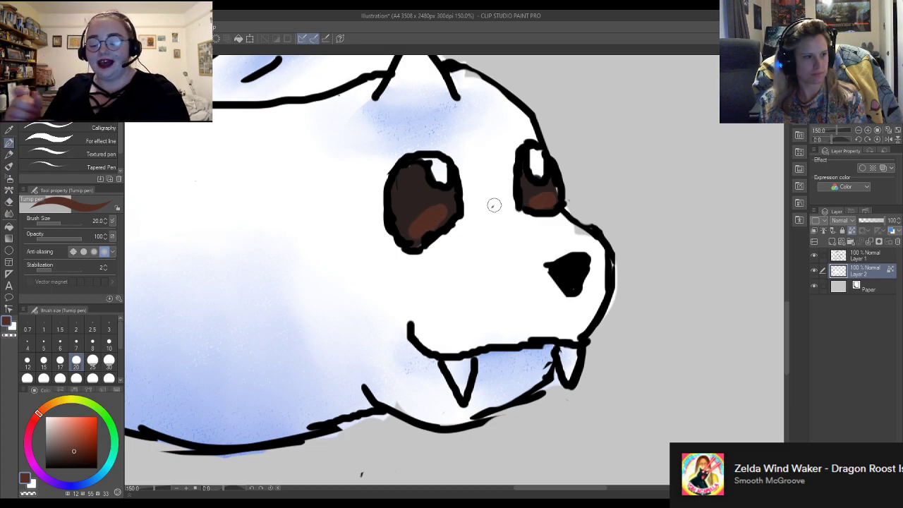
Blend the reddish-brown patches into the dark brown of both eyes with the Gouache blender at size 30
{"action": "left_click", "coordinate": [8, 165]}
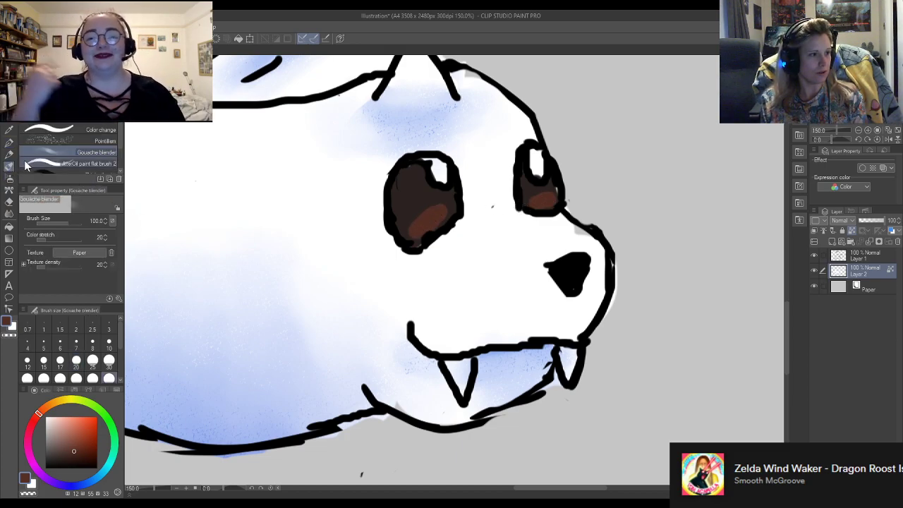
{"action": "key", "text": "bracketleft"}
{"action": "key", "text": "bracketleft"}
{"action": "key", "text": "bracketleft"}
{"action": "key", "text": "bracketleft"}
{"action": "key", "text": "bracketleft"}
{"action": "key", "text": "bracketleft"}
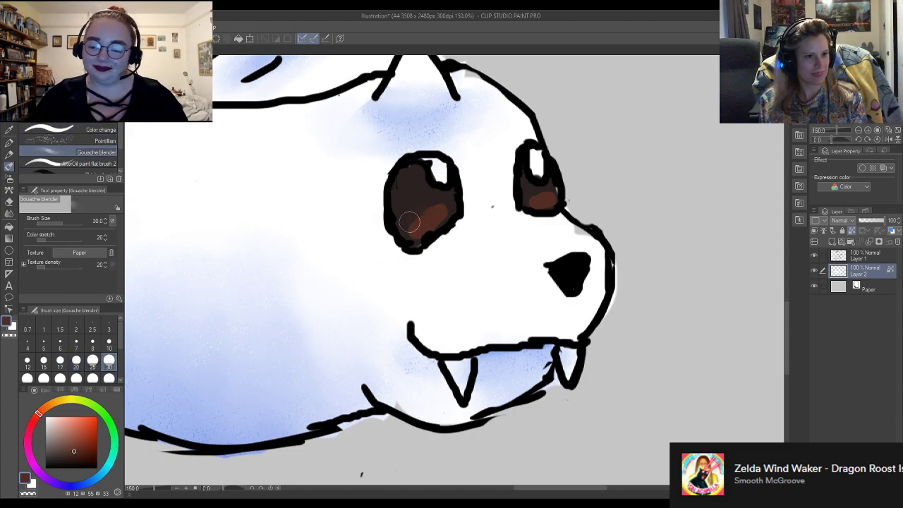
{"action": "mouse_move", "coordinate": [423, 218]}
{"action": "left_mouse_down"}
{"action": "mouse_move", "coordinate": [436, 210]}
{"action": "mouse_move", "coordinate": [414, 208]}
{"action": "mouse_move", "coordinate": [409, 221]}
{"action": "mouse_move", "coordinate": [424, 224]}
{"action": "mouse_move", "coordinate": [401, 216]}
{"action": "mouse_move", "coordinate": [417, 196]}
{"action": "left_mouse_up"}
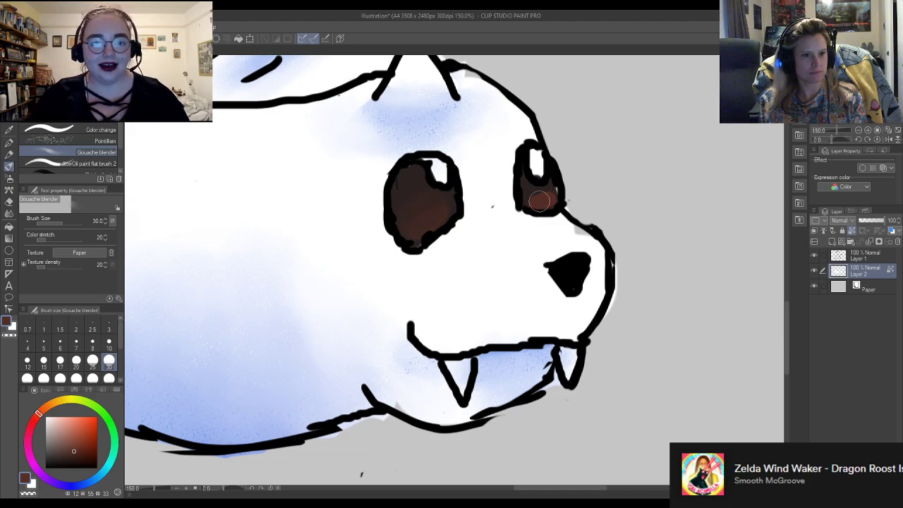
{"action": "mouse_move", "coordinate": [534, 200]}
{"action": "left_mouse_down"}
{"action": "mouse_move", "coordinate": [561, 189]}
{"action": "mouse_move", "coordinate": [540, 198]}
{"action": "left_mouse_up"}
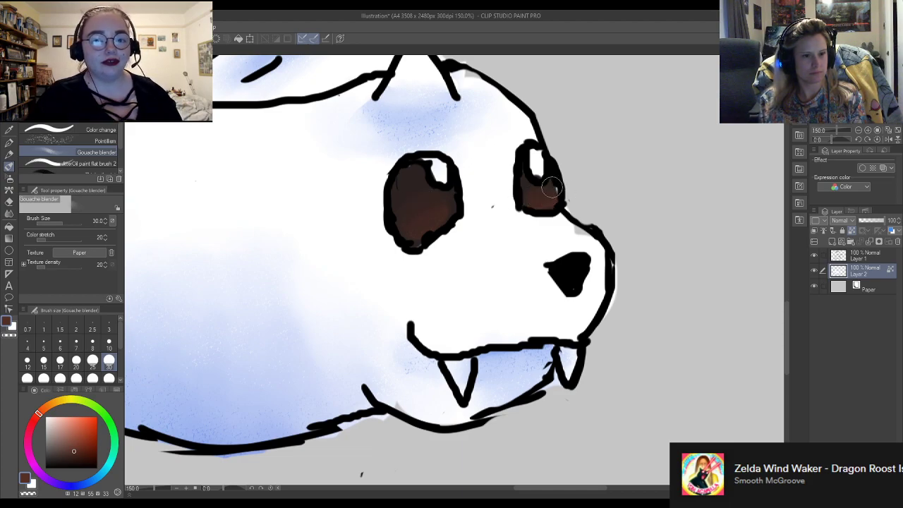
{"action": "mouse_move", "coordinate": [420, 220]}
{"action": "left_mouse_down"}
{"action": "mouse_move", "coordinate": [444, 202]}
{"action": "mouse_move", "coordinate": [410, 188]}
{"action": "mouse_move", "coordinate": [422, 205]}
{"action": "mouse_move", "coordinate": [456, 211]}
{"action": "left_mouse_up"}
Browse the decoration and effect brushes and choose Sparkle A
{"action": "scroll", "coordinate": [520, 246], "scroll_direction": "down", "scroll_amount": 5}
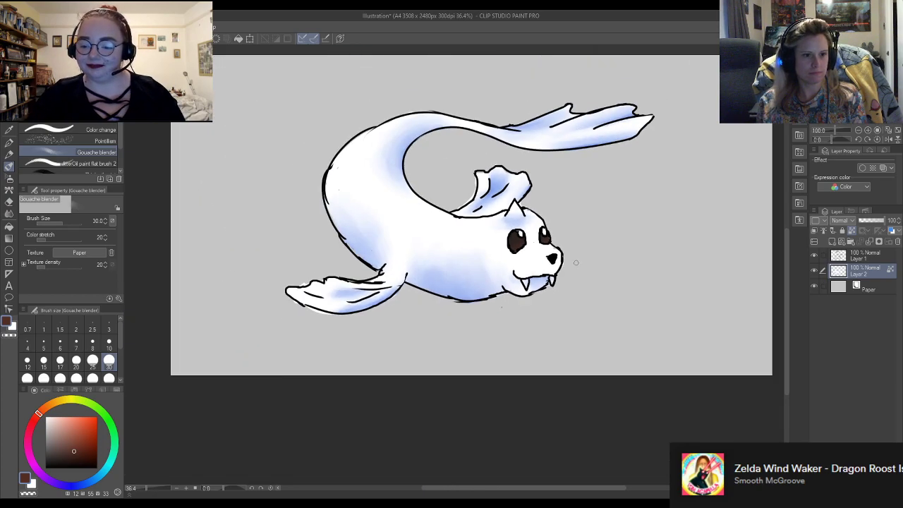
{"action": "scroll", "coordinate": [676, 88], "scroll_direction": "up", "scroll_amount": 2}
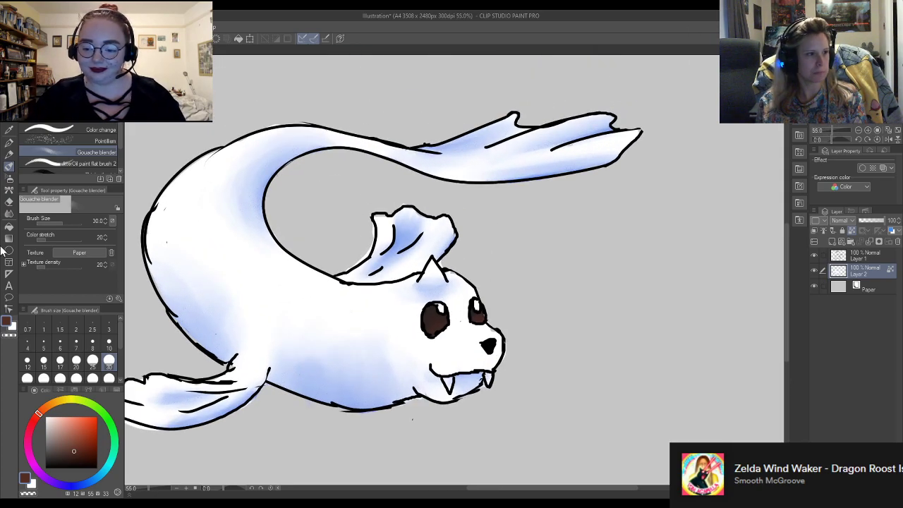
{"action": "left_click", "coordinate": [9, 178]}
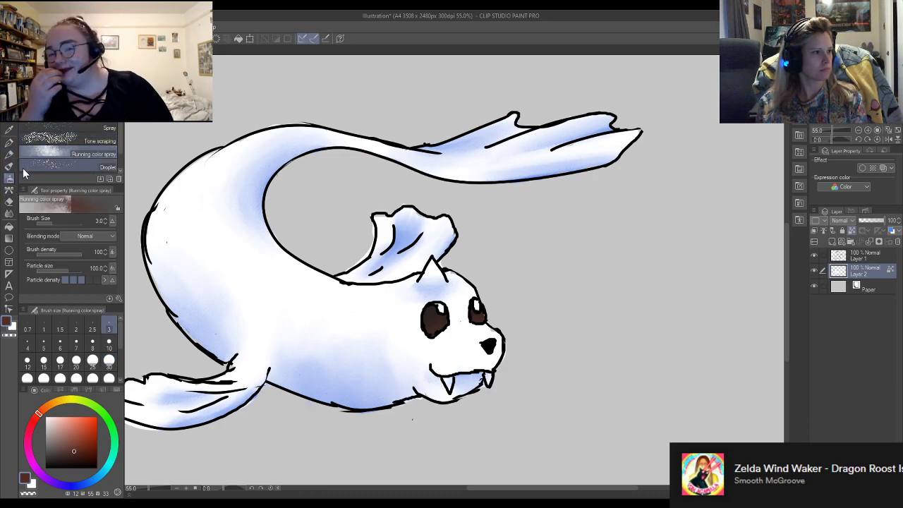
{"action": "left_click", "coordinate": [10, 189]}
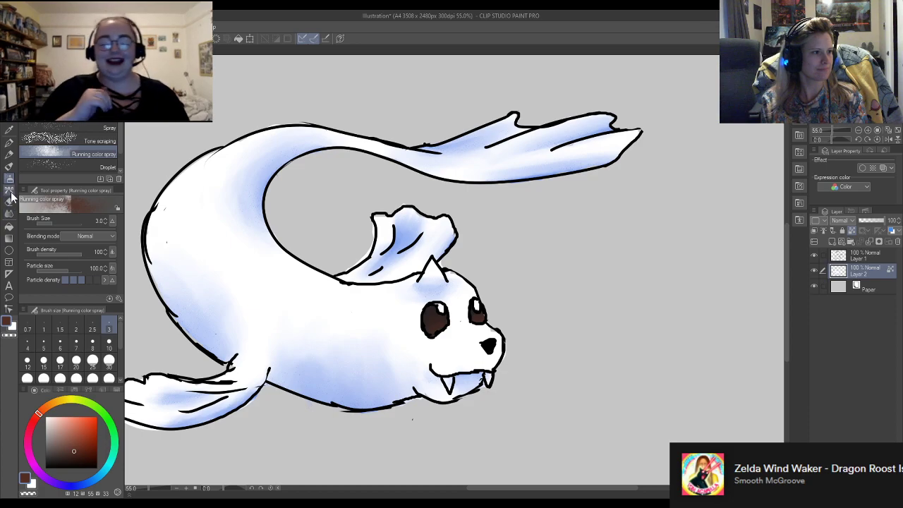
{"action": "left_click", "coordinate": [40, 170]}
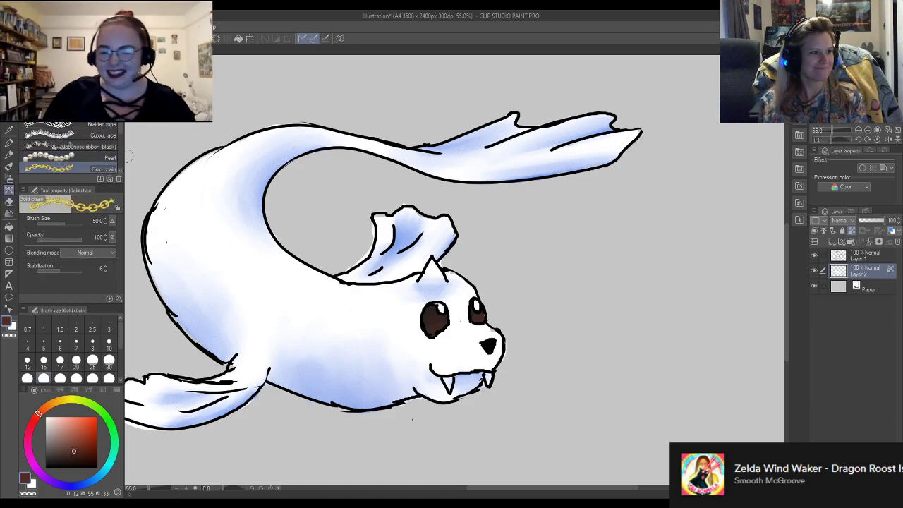
{"action": "scroll", "coordinate": [67, 149], "scroll_direction": "down", "scroll_amount": 5}
{"action": "left_click", "coordinate": [63, 152]}
{"action": "scroll", "coordinate": [60, 155], "scroll_direction": "down", "scroll_amount": 3}
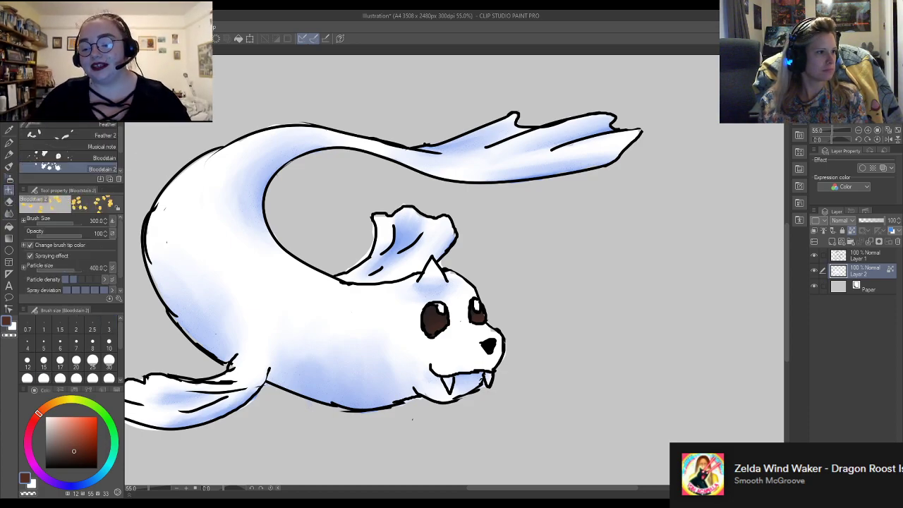
{"action": "scroll", "coordinate": [58, 152], "scroll_direction": "up", "scroll_amount": 3}
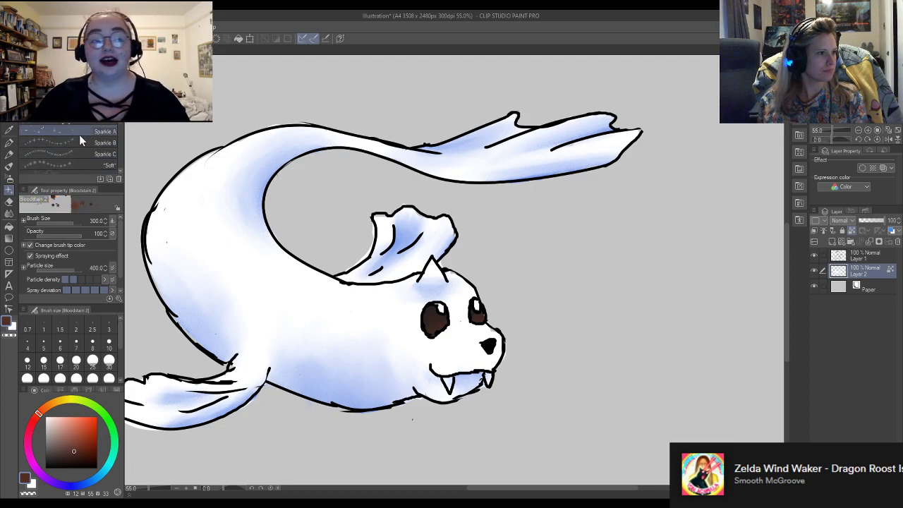
{"action": "left_click", "coordinate": [84, 131]}
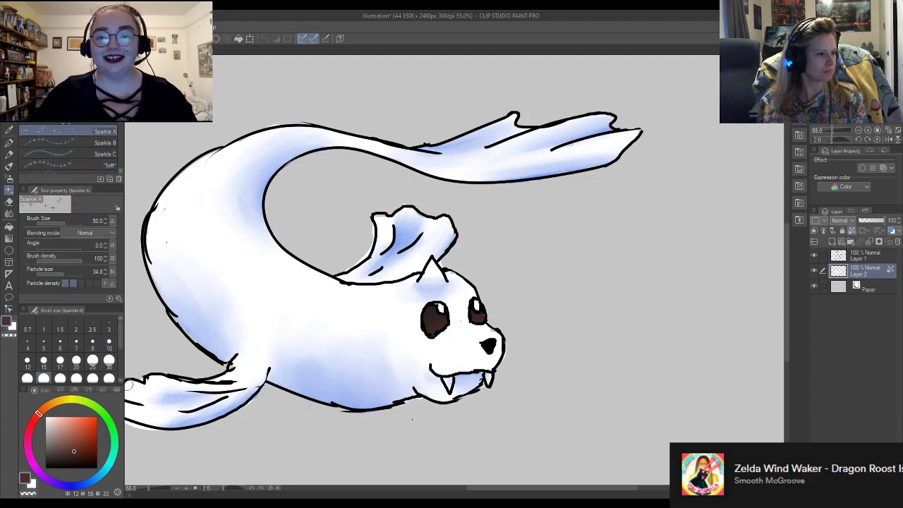
Set Sparkle A to dark blue (HSV 228, 90, 61) at size 100, and add a new layer above the shading layer
{"action": "left_click", "coordinate": [80, 486]}
{"action": "left_click", "coordinate": [93, 435]}
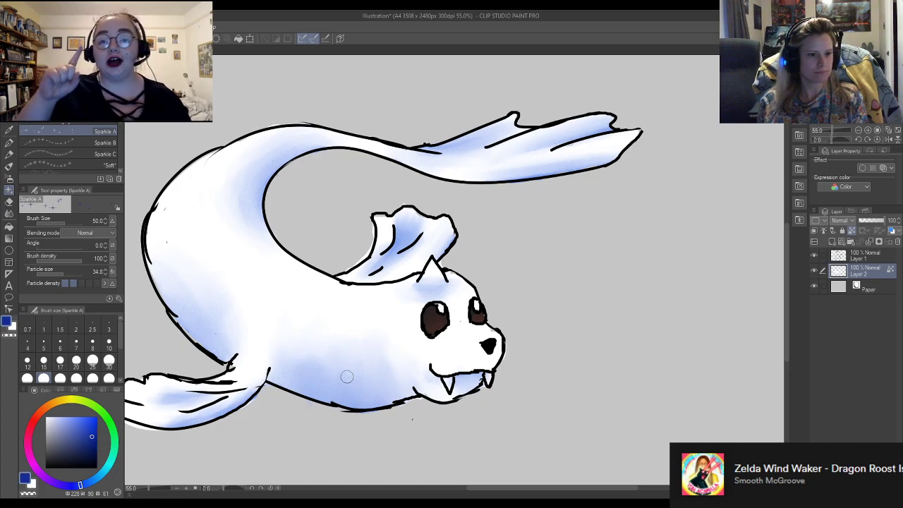
{"action": "left_click", "coordinate": [109, 379]}
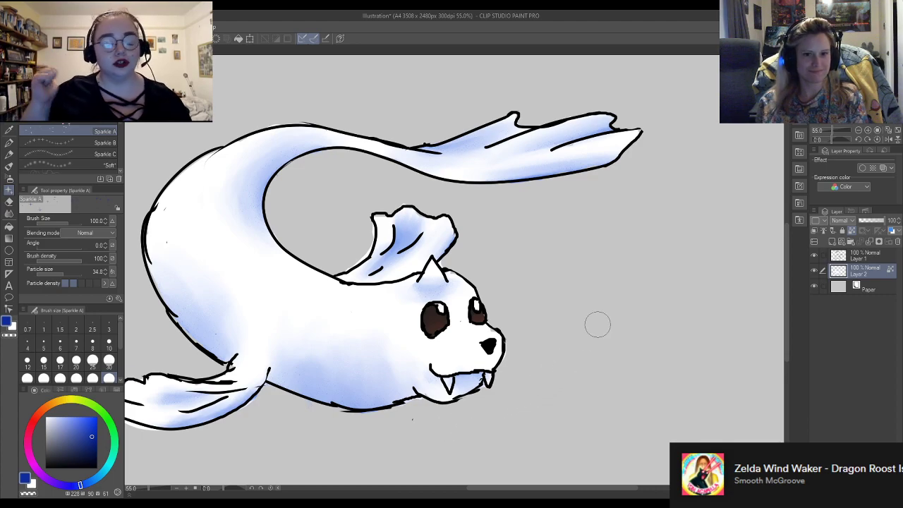
{"action": "left_click", "coordinate": [830, 242]}
{"action": "scroll", "coordinate": [487, 355], "scroll_direction": "down", "scroll_amount": 3}
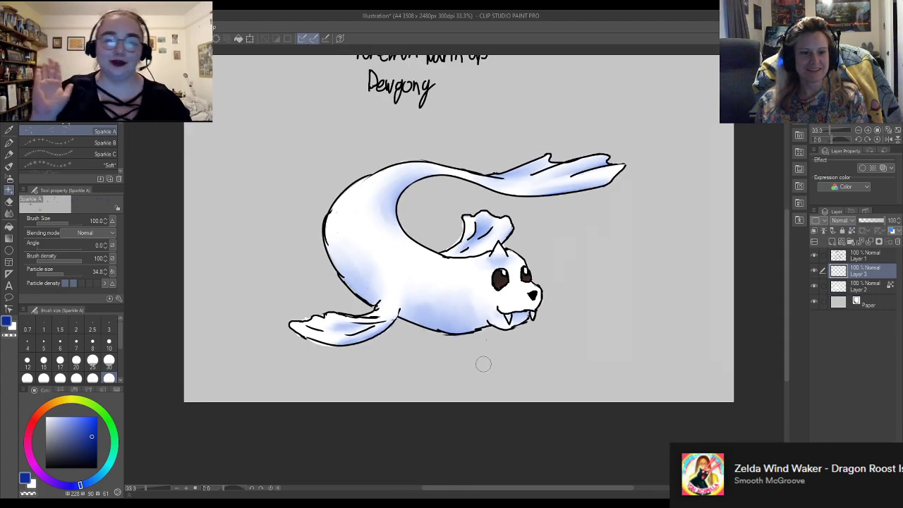
Try a blue sparkle trail from beneath the belly past the face with Sparkle A at size 250 and particle density raised one level
{"action": "scroll", "coordinate": [536, 337], "scroll_direction": "up", "scroll_amount": 2}
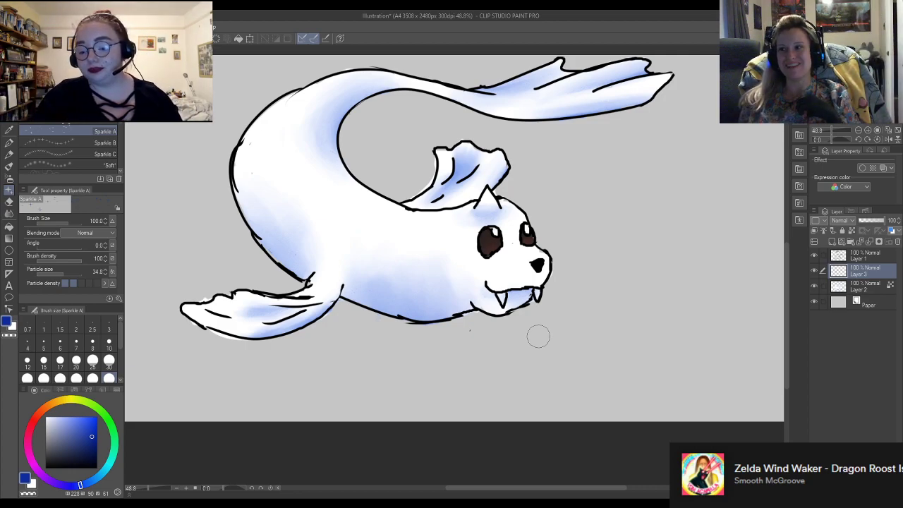
{"action": "scroll", "coordinate": [122, 349], "scroll_direction": "down", "scroll_amount": 2}
{"action": "left_click", "coordinate": [92, 371]}
{"action": "mouse_move", "coordinate": [364, 363]}
{"action": "left_mouse_down"}
{"action": "mouse_move", "coordinate": [581, 341]}
{"action": "mouse_move", "coordinate": [690, 223]}
{"action": "left_mouse_up"}
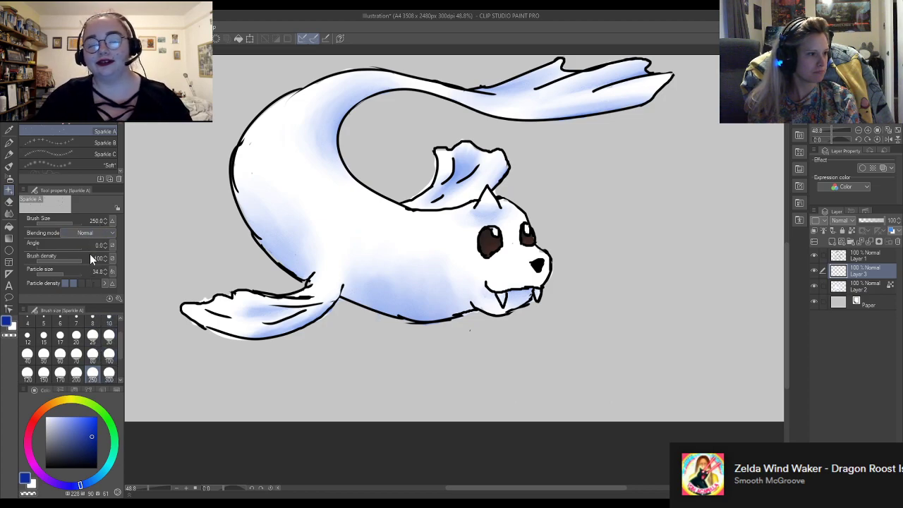
{"action": "left_click", "coordinate": [81, 283]}
{"action": "mouse_move", "coordinate": [346, 369]}
{"action": "left_mouse_down"}
{"action": "mouse_move", "coordinate": [474, 359]}
{"action": "mouse_move", "coordinate": [599, 332]}
{"action": "left_mouse_up"}
{"action": "key", "text": "ctrl+z"}
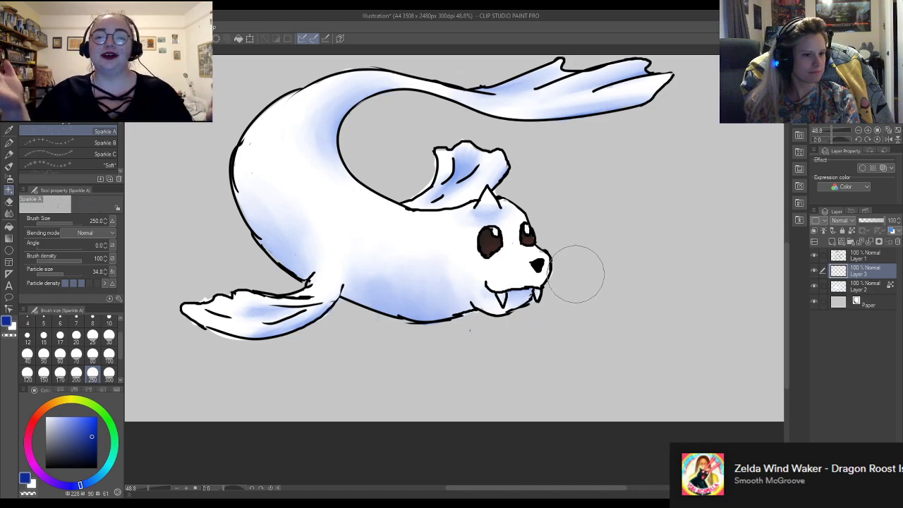
Try sparkle trails around the chin and belly and over the body with Sparkle A at size 250, undoing the attempts
{"action": "mouse_move", "coordinate": [592, 258]}
{"action": "left_mouse_down"}
{"action": "mouse_move", "coordinate": [580, 289]}
{"action": "mouse_move", "coordinate": [423, 364]}
{"action": "left_mouse_up"}
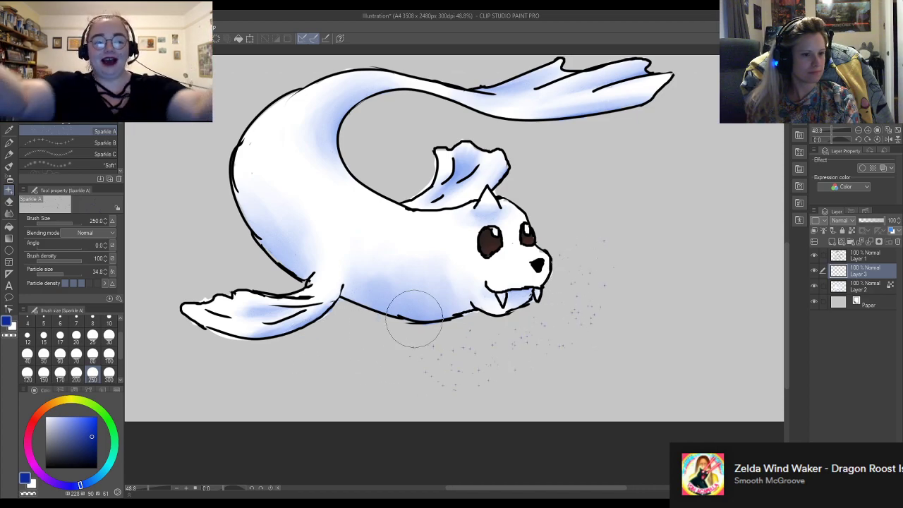
{"action": "key", "text": "ctrl+z"}
{"action": "left_click_drag", "start_coordinate": [332, 233], "coordinate": [360, 300]}
{"action": "left_click_drag", "start_coordinate": [374, 346], "coordinate": [639, 212]}
{"action": "scroll", "coordinate": [568, 332], "scroll_direction": "down", "scroll_amount": 2}
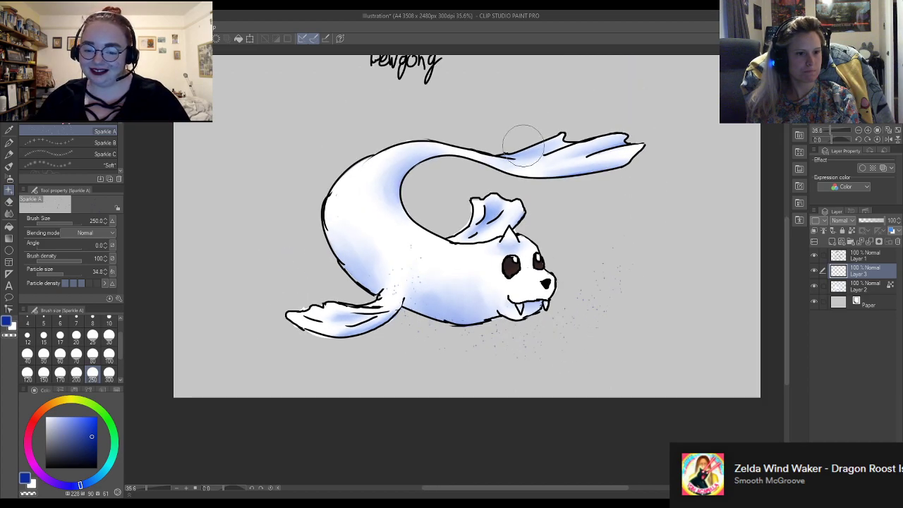
{"action": "key", "text": "ctrl+z"}
Choose the Glitter brush at size 100 and spray a short curved blue glitter trail in the empty space behind Dewgong's back
{"action": "scroll", "coordinate": [529, 118], "scroll_direction": "up", "scroll_amount": 2}
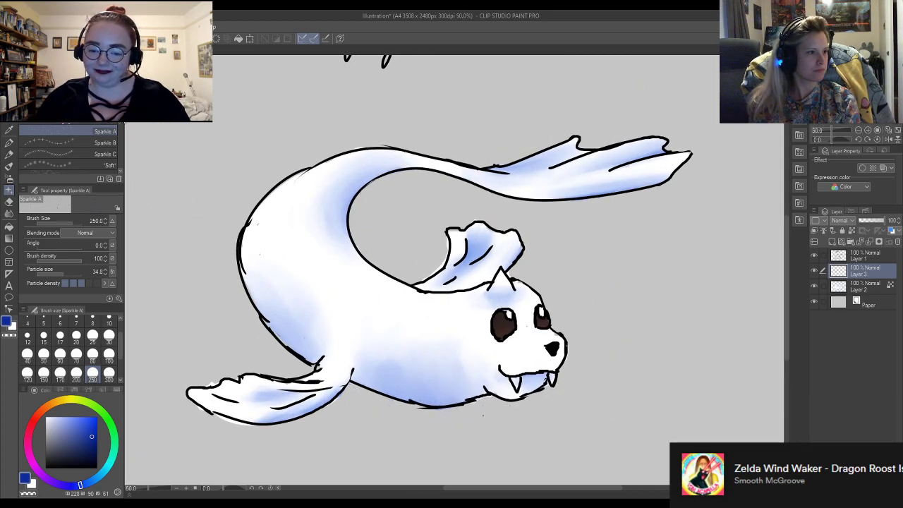
{"action": "left_click_drag", "start_coordinate": [123, 128], "coordinate": [118, 130]}
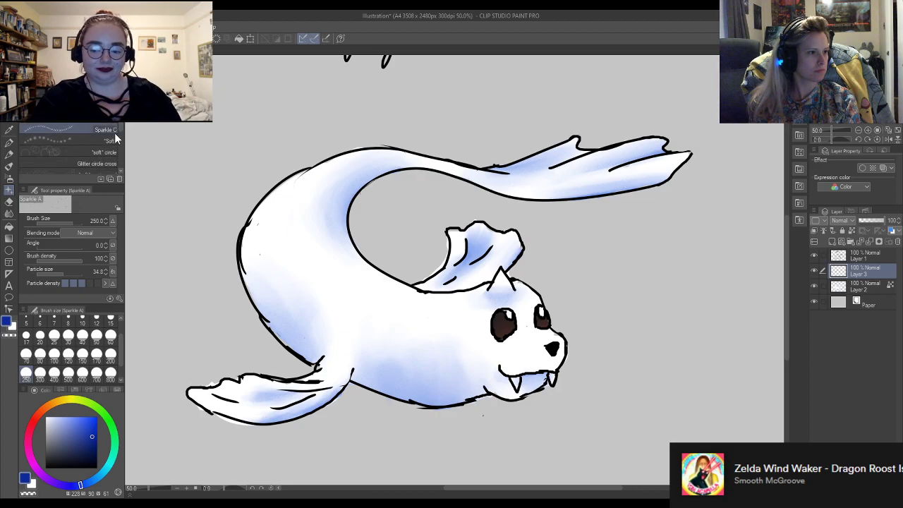
{"action": "left_click", "coordinate": [99, 153]}
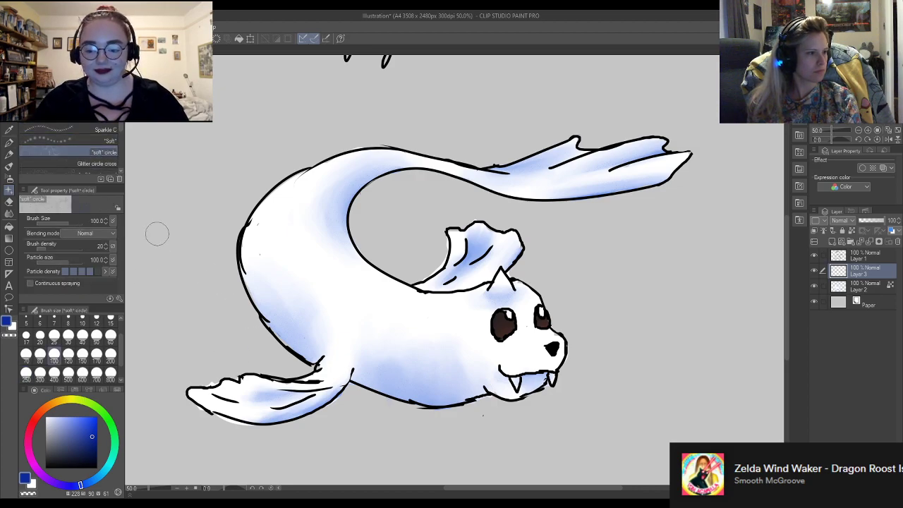
{"action": "left_click", "coordinate": [99, 174]}
{"action": "left_click_drag", "start_coordinate": [122, 135], "coordinate": [119, 165]}
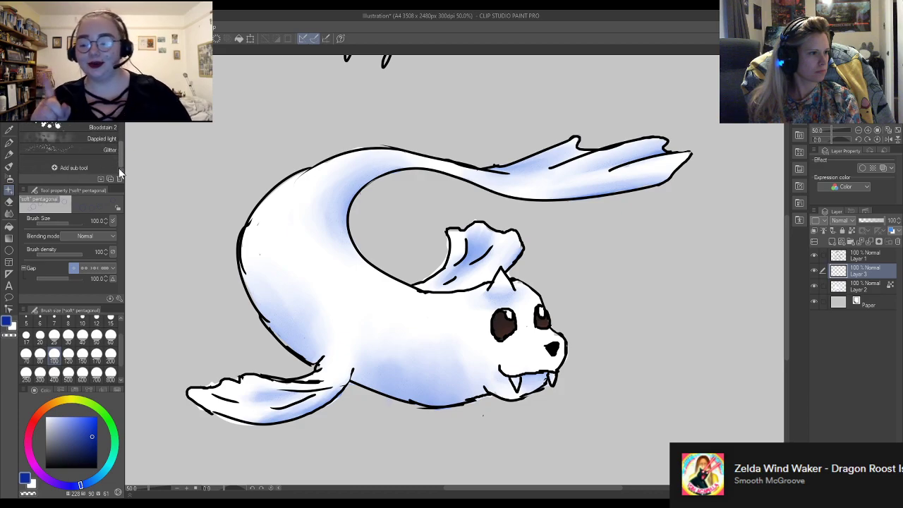
{"action": "left_click", "coordinate": [95, 148]}
{"action": "mouse_move", "coordinate": [175, 152]}
{"action": "left_mouse_down"}
{"action": "mouse_move", "coordinate": [178, 190]}
{"action": "mouse_move", "coordinate": [212, 272]}
{"action": "left_mouse_up"}
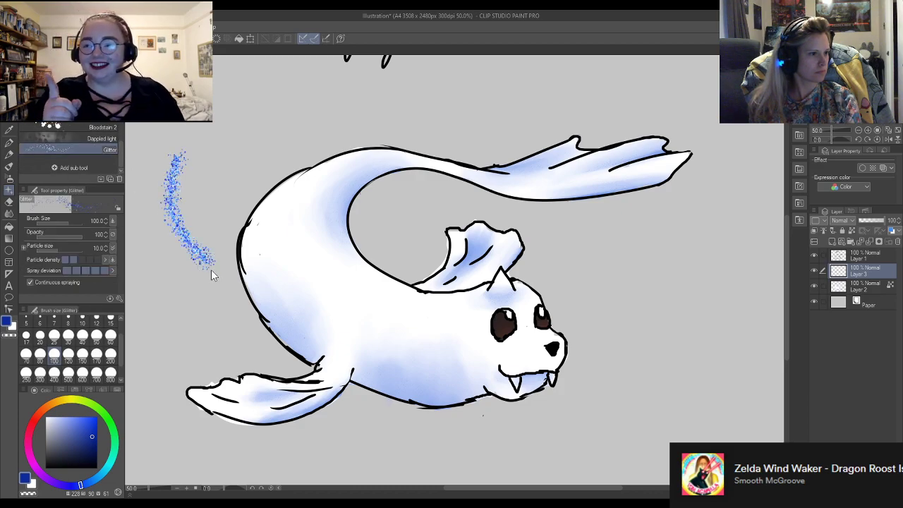
Undo the blue glitter trail behind Dewgong's back and switch back to the Sparkle A brush
{"action": "key", "text": "ctrl+z"}
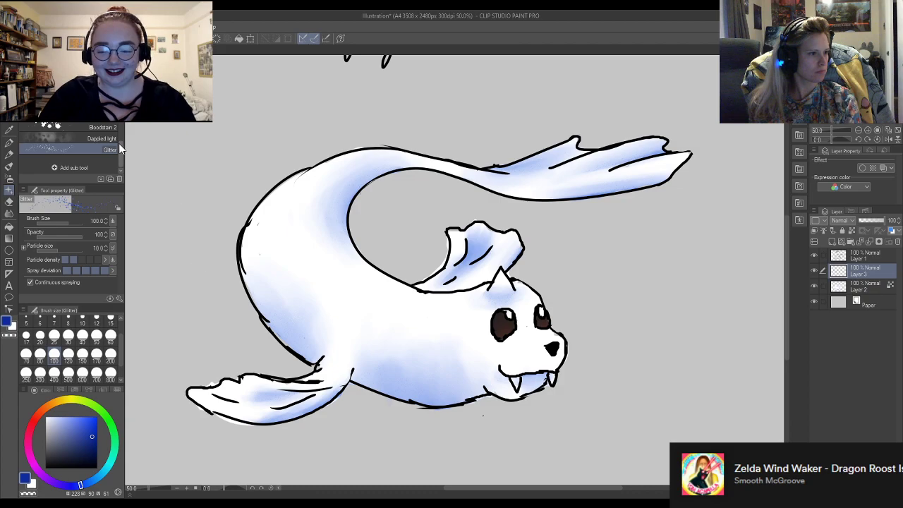
{"action": "scroll", "coordinate": [118, 141], "scroll_direction": "up", "scroll_amount": 6}
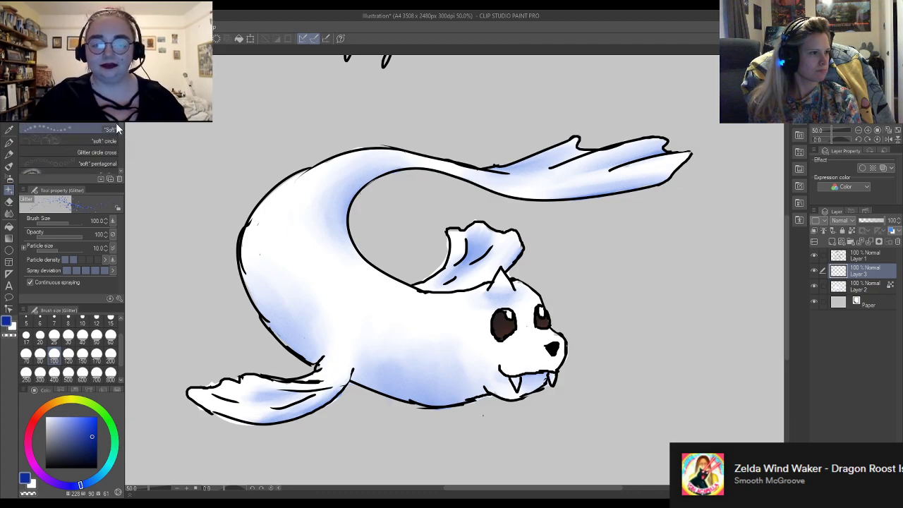
{"action": "scroll", "coordinate": [106, 141], "scroll_direction": "up", "scroll_amount": 3}
{"action": "left_click", "coordinate": [94, 129]}
{"action": "scroll", "coordinate": [94, 129], "scroll_direction": "down", "scroll_amount": 1}
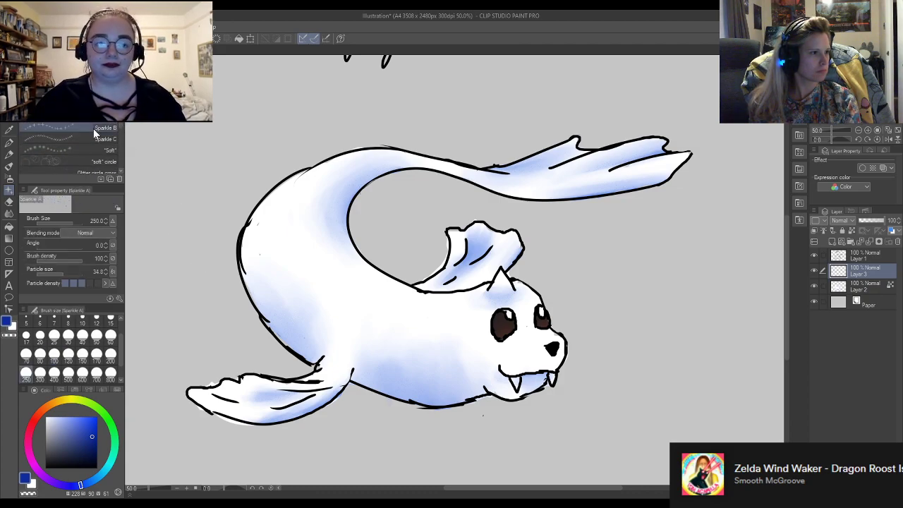
Raise Sparkle A's particle size to 103.6 and test blue sparkles in the empty space behind Dewgong's back
{"action": "left_click", "coordinate": [105, 269]}
{"action": "left_click", "coordinate": [104, 269]}
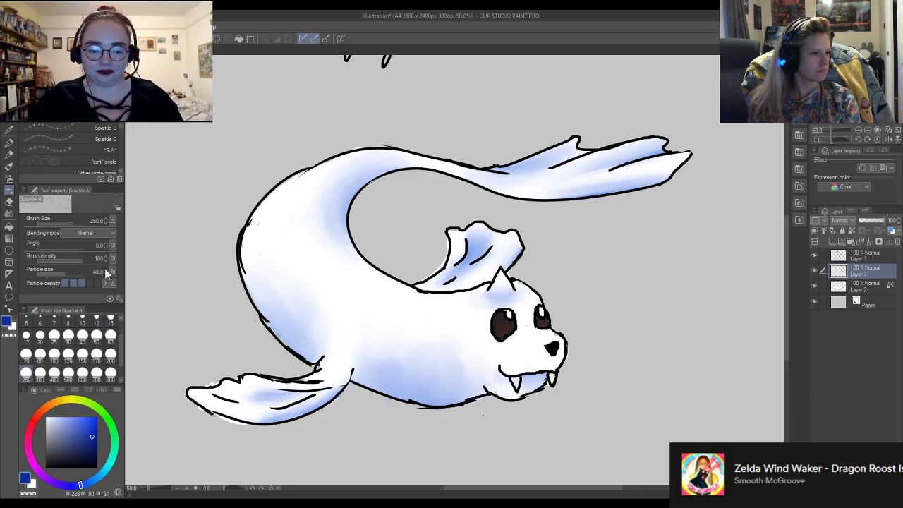
{"action": "left_click", "coordinate": [105, 269]}
{"action": "left_click", "coordinate": [104, 269]}
{"action": "left_click", "coordinate": [106, 269]}
{"action": "left_click", "coordinate": [106, 269]}
{"action": "left_click", "coordinate": [106, 269]}
{"action": "left_click", "coordinate": [106, 269]}
{"action": "left_click", "coordinate": [106, 268]}
{"action": "left_click", "coordinate": [106, 269]}
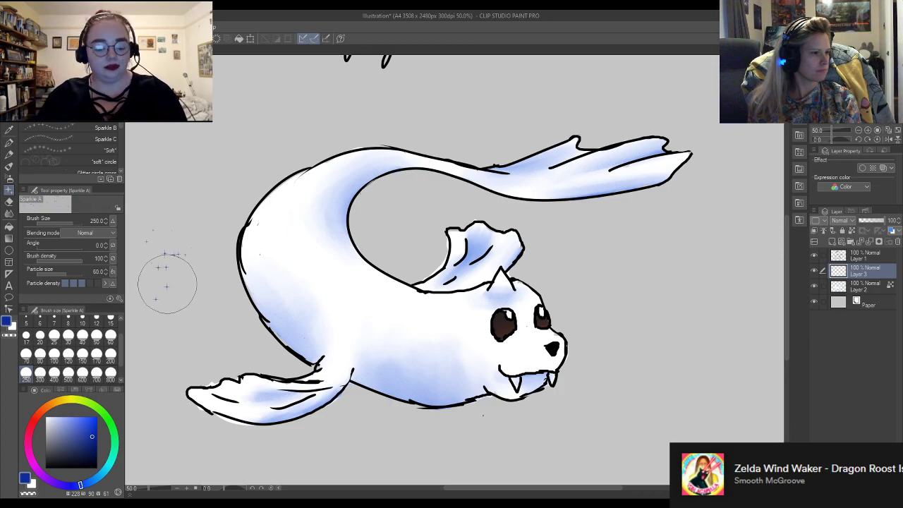
{"action": "left_click", "coordinate": [67, 274]}
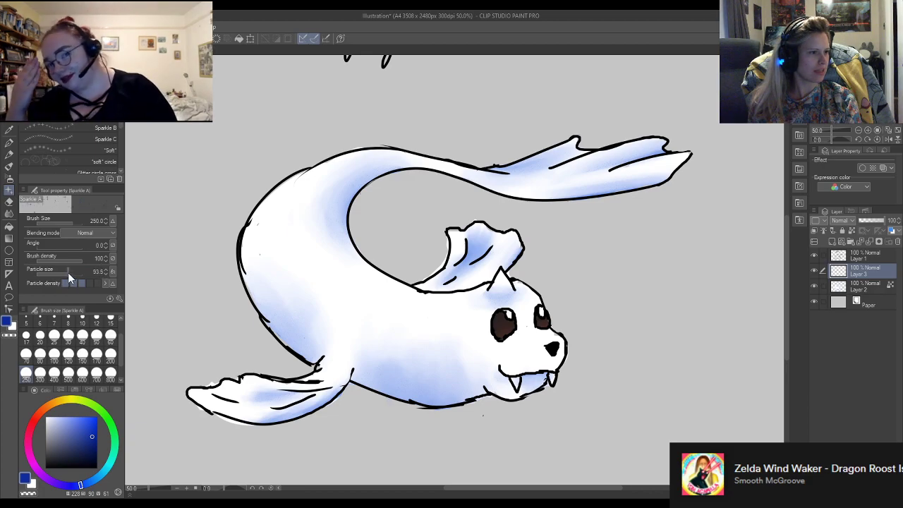
{"action": "mouse_move", "coordinate": [200, 278]}
{"action": "left_mouse_down"}
{"action": "mouse_move", "coordinate": [193, 310]}
{"action": "mouse_move", "coordinate": [265, 390]}
{"action": "left_mouse_up"}
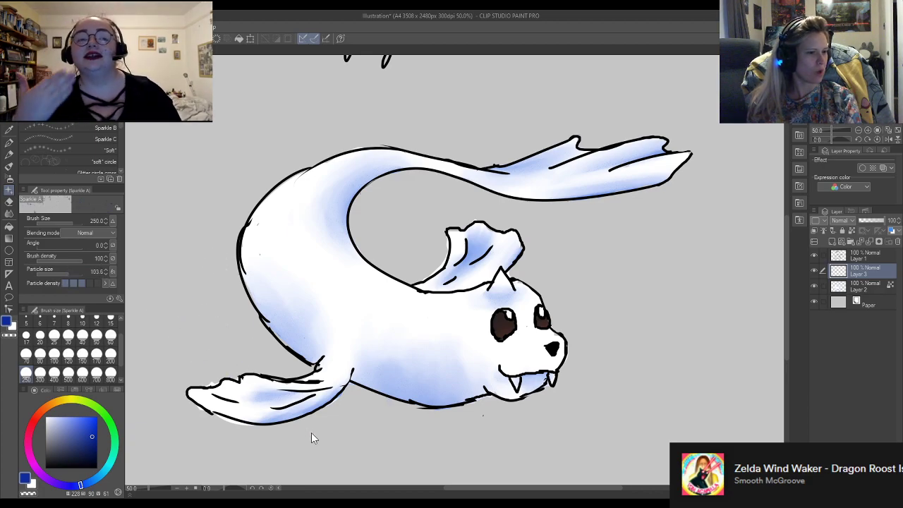
Try turquoise sparkles (HSV 178, 71, 81) beneath Dewgong's belly, brighten the colour to HSV 178, 65, 100, and undo the sparkles
{"action": "scroll", "coordinate": [332, 432], "scroll_direction": "down", "scroll_amount": 1}
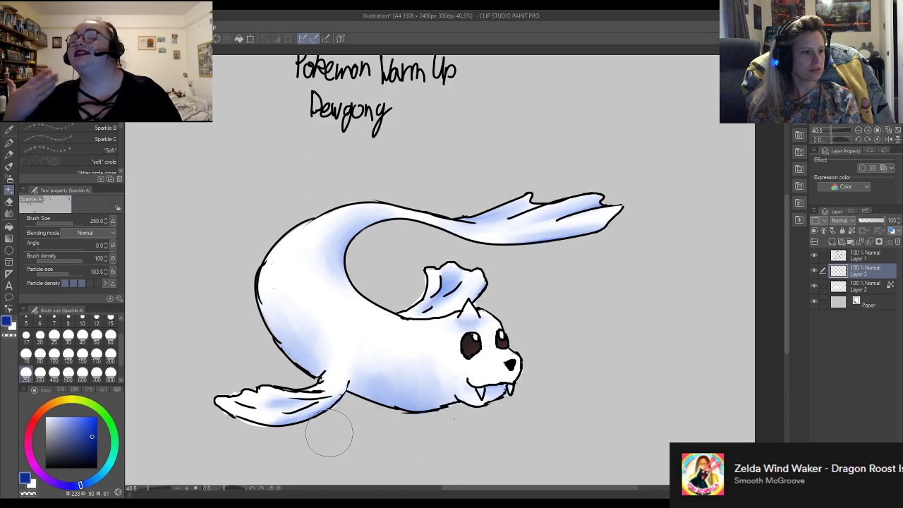
{"action": "left_click", "coordinate": [99, 482]}
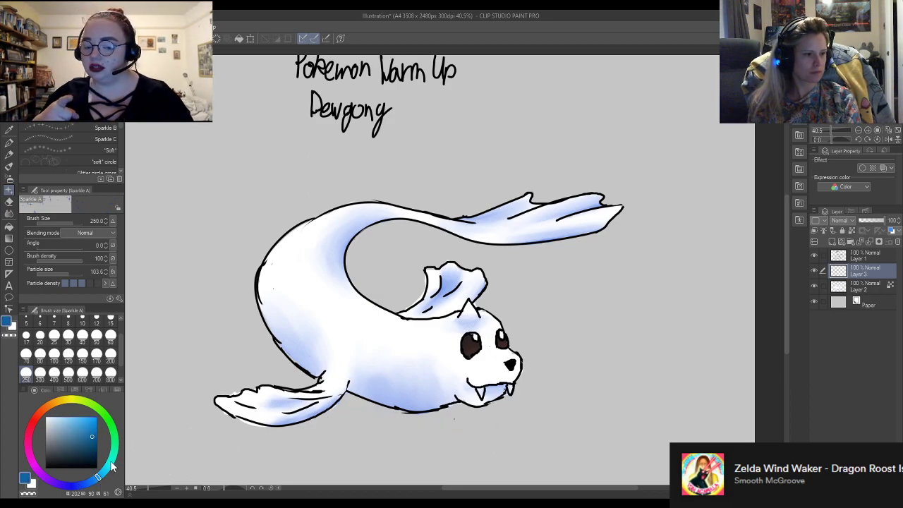
{"action": "left_click", "coordinate": [111, 462]}
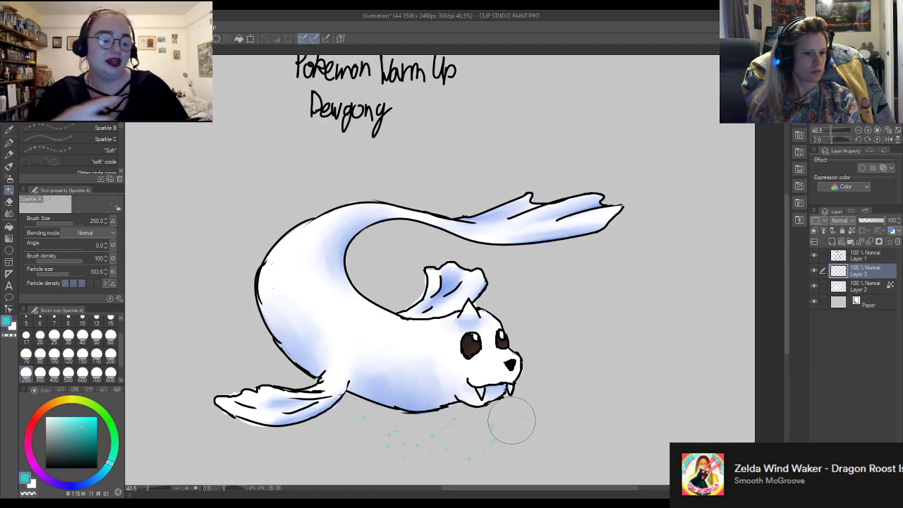
{"action": "left_click", "coordinate": [80, 411]}
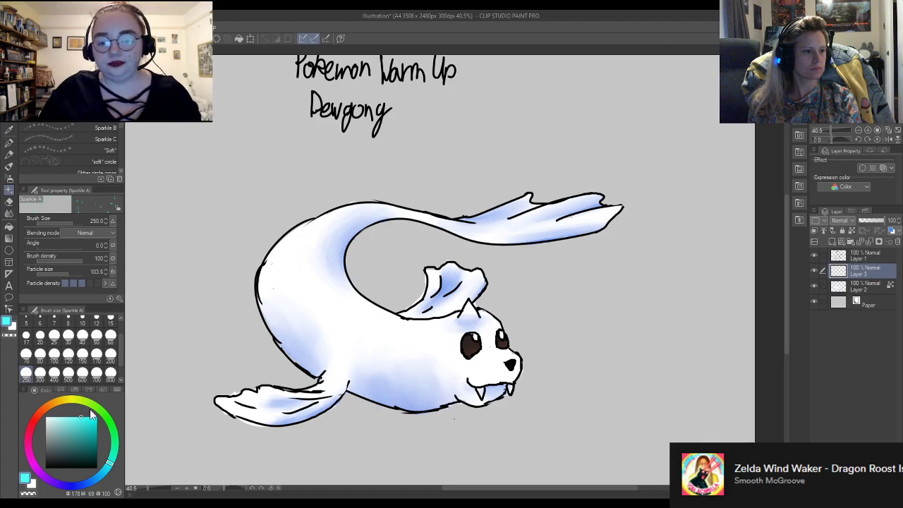
{"action": "key", "text": "ctrl+z"}
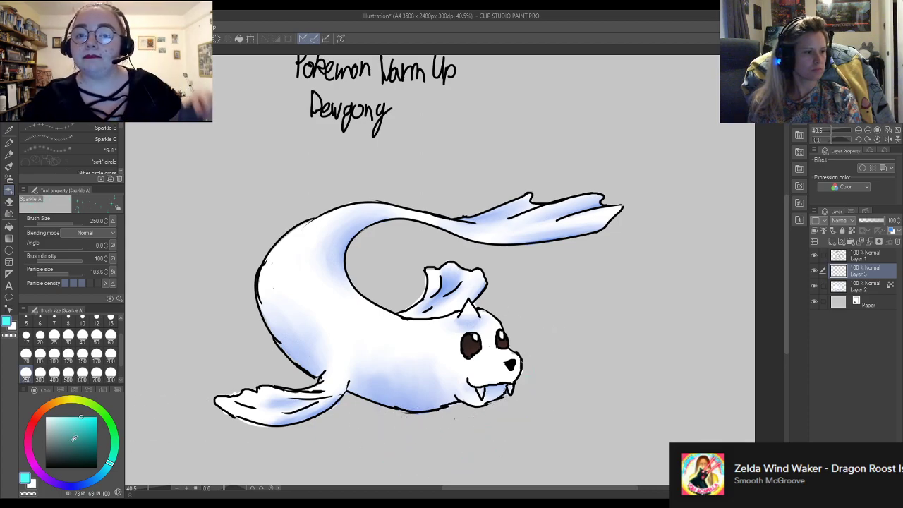
Set the colour to dark teal blue (HSV 192, 90, 59) and scatter sparkle trails around Dewgong's body, tail and face with Sparkle A
{"action": "left_click", "coordinate": [91, 438]}
{"action": "left_click_drag", "start_coordinate": [106, 476], "coordinate": [107, 476]}
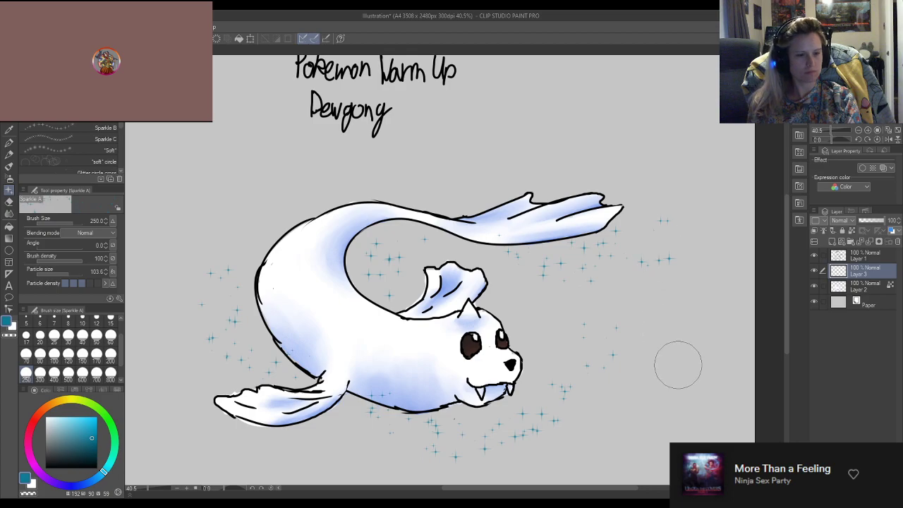
{"action": "scroll", "coordinate": [608, 358], "scroll_direction": "down", "scroll_amount": 1}
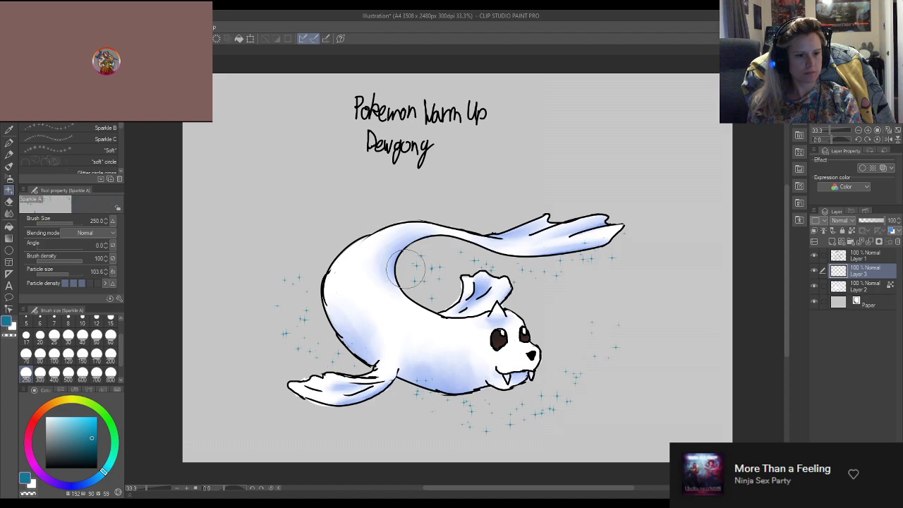
Save the finished drawing as Dewgong Warm Up
{"action": "scroll", "coordinate": [407, 270], "scroll_direction": "down", "scroll_amount": 1}
{"action": "scroll", "coordinate": [397, 138], "scroll_direction": "up", "scroll_amount": 1}
{"action": "key", "text": "ctrl+s"}
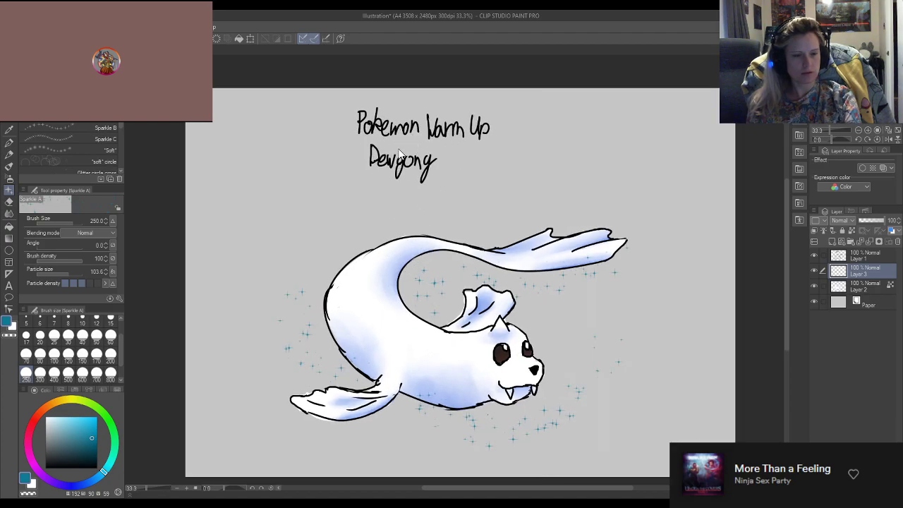
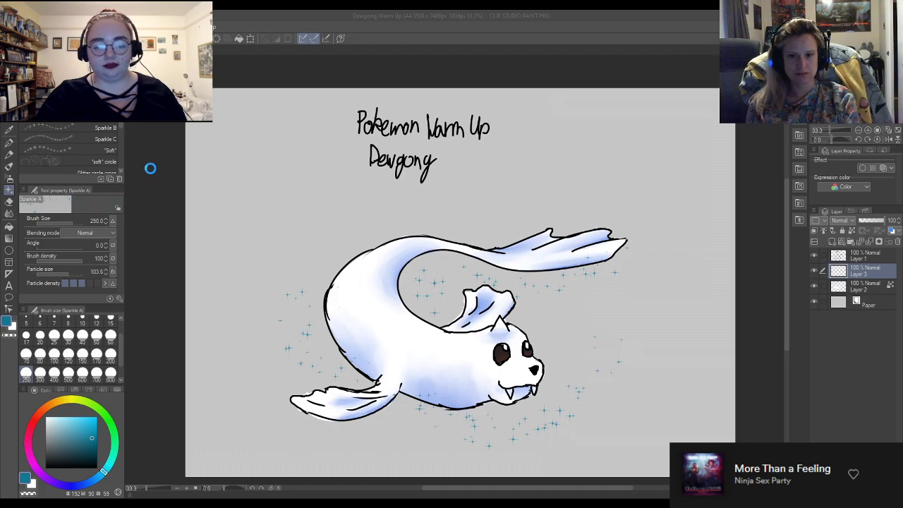
Switch to the Mara And Tala's Talk illustration and select the Gouache blender brush for the white animal's fur
{"action": "key", "text": "ctrl+Tab"}
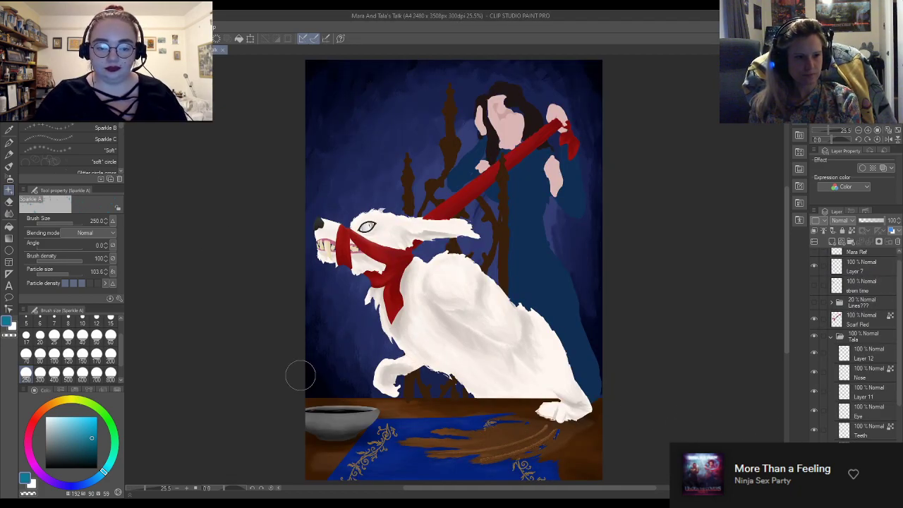
{"action": "scroll", "coordinate": [529, 381], "scroll_direction": "up", "scroll_amount": 2}
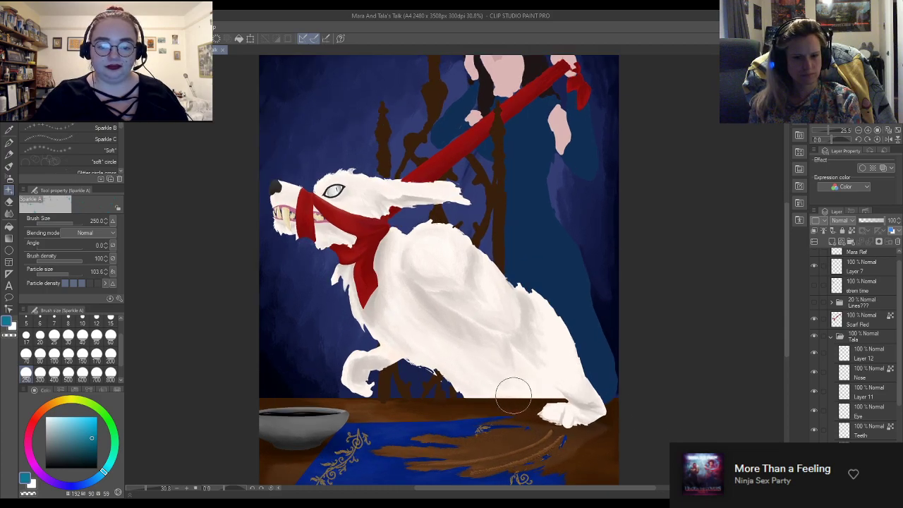
{"action": "scroll", "coordinate": [822, 403], "scroll_direction": "down", "scroll_amount": 2}
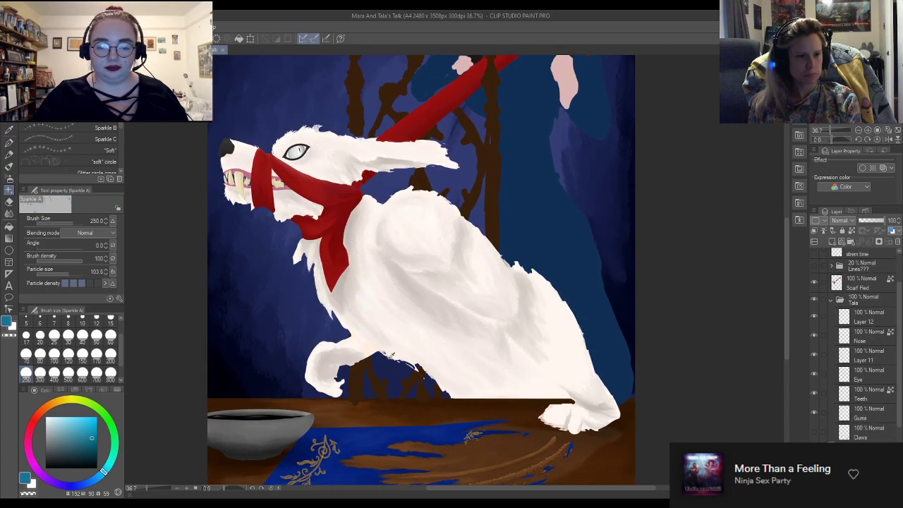
{"action": "scroll", "coordinate": [395, 352], "scroll_direction": "up", "scroll_amount": 2}
{"action": "scroll", "coordinate": [351, 302], "scroll_direction": "up", "scroll_amount": 1}
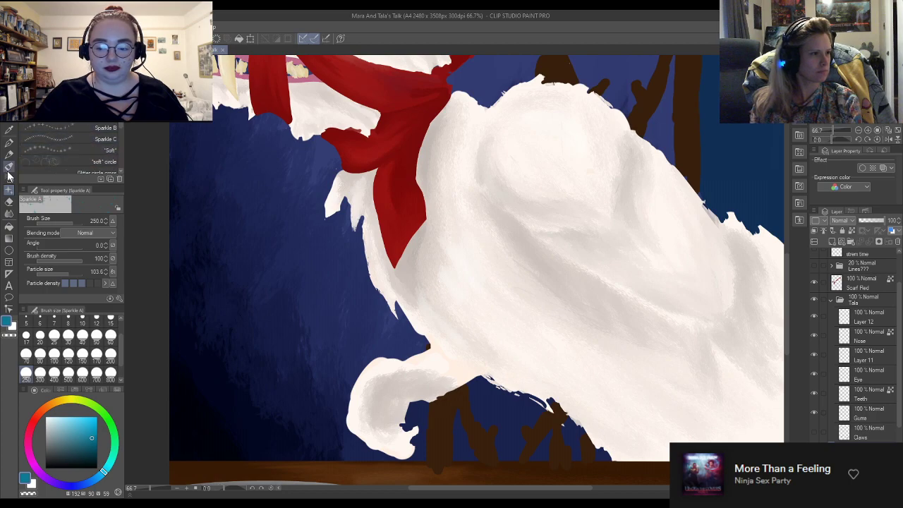
{"action": "left_click", "coordinate": [9, 167]}
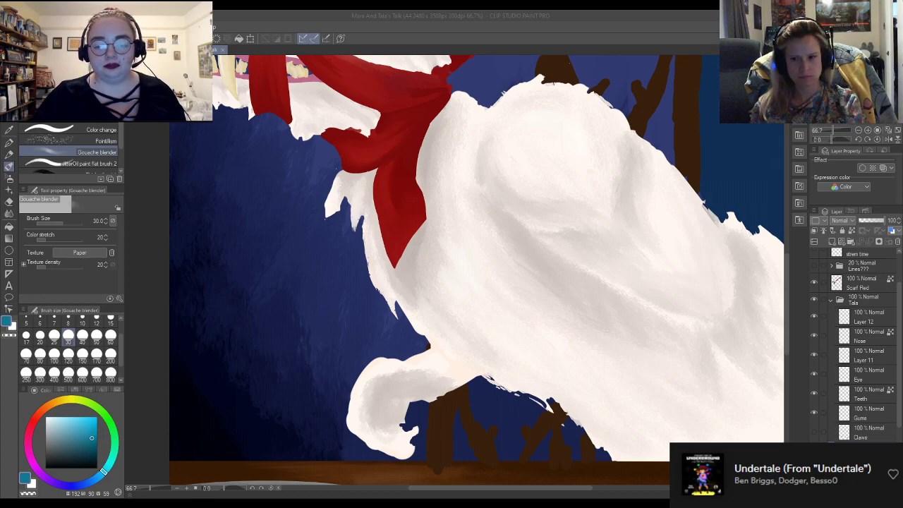
Sample the light grey shadow colour (HSV 24, 8, 77) from the chest fur beside the red scarf
{"action": "scroll", "coordinate": [487, 308], "scroll_direction": "down", "scroll_amount": 3}
{"action": "scroll", "coordinate": [504, 318], "scroll_direction": "up", "scroll_amount": 2}
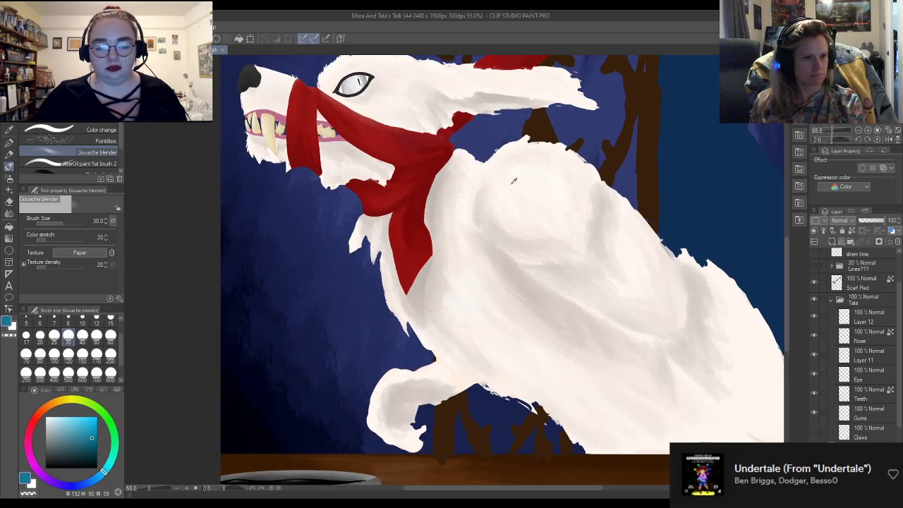
{"action": "scroll", "coordinate": [524, 181], "scroll_direction": "up", "scroll_amount": 2}
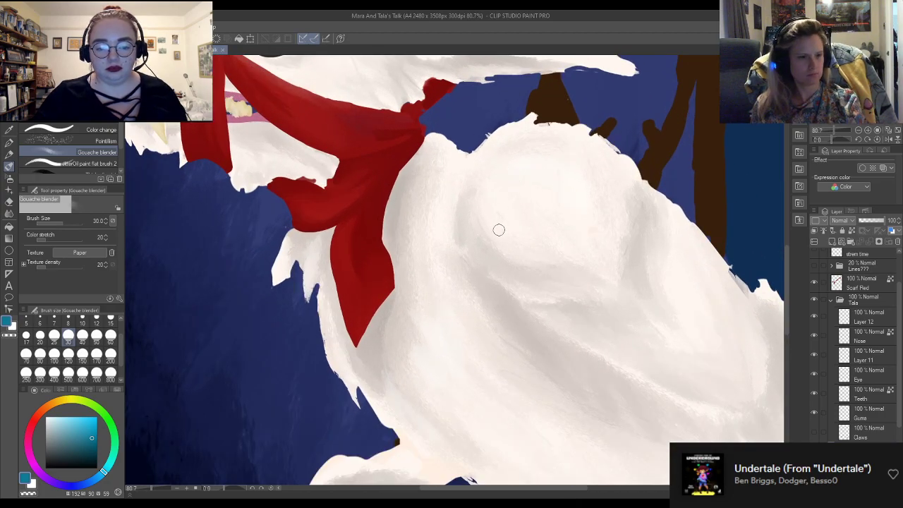
{"action": "scroll", "coordinate": [500, 230], "scroll_direction": "up", "scroll_amount": 1}
{"action": "scroll", "coordinate": [430, 205], "scroll_direction": "up", "scroll_amount": 1}
{"action": "left_click", "coordinate": [404, 231], "text": "alt"}
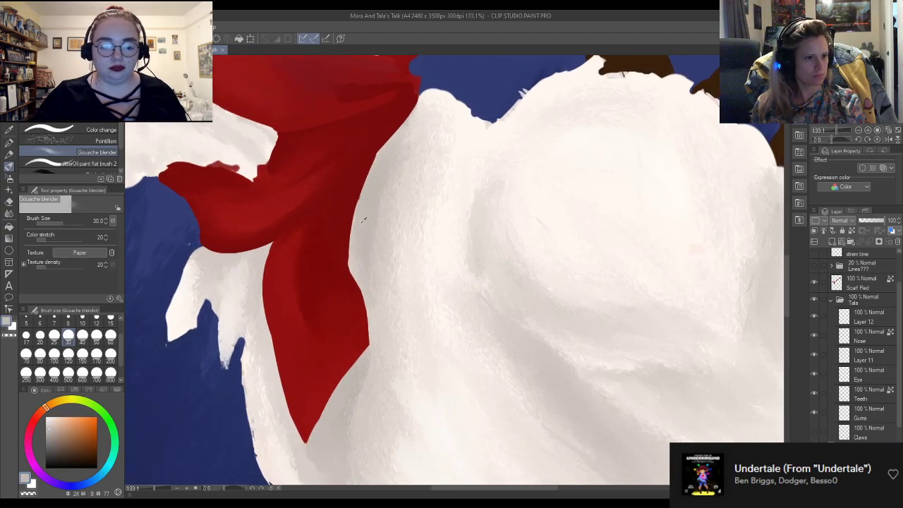
{"action": "scroll", "coordinate": [404, 231], "scroll_direction": "down", "scroll_amount": 1}
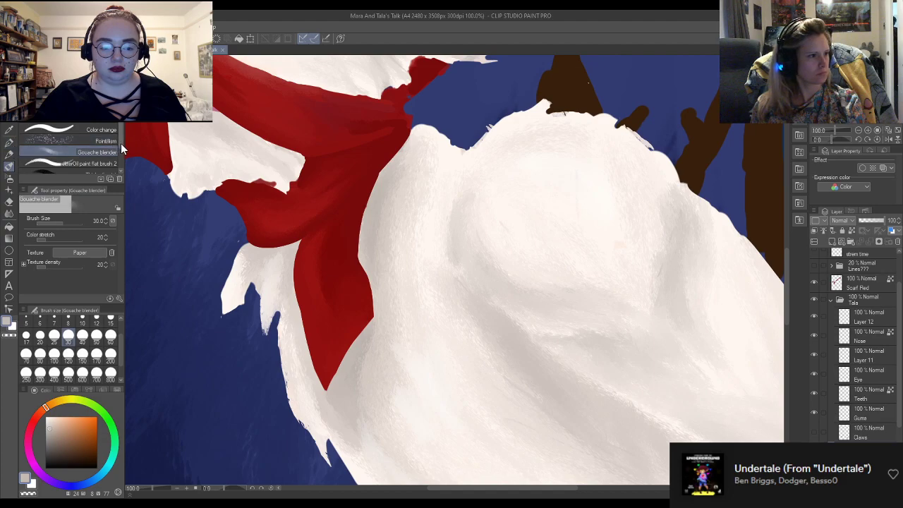
Paint short pale fur strokes along the shadowed fold below the shoulder with the Color change brush at size 15
{"action": "left_click", "coordinate": [96, 132]}
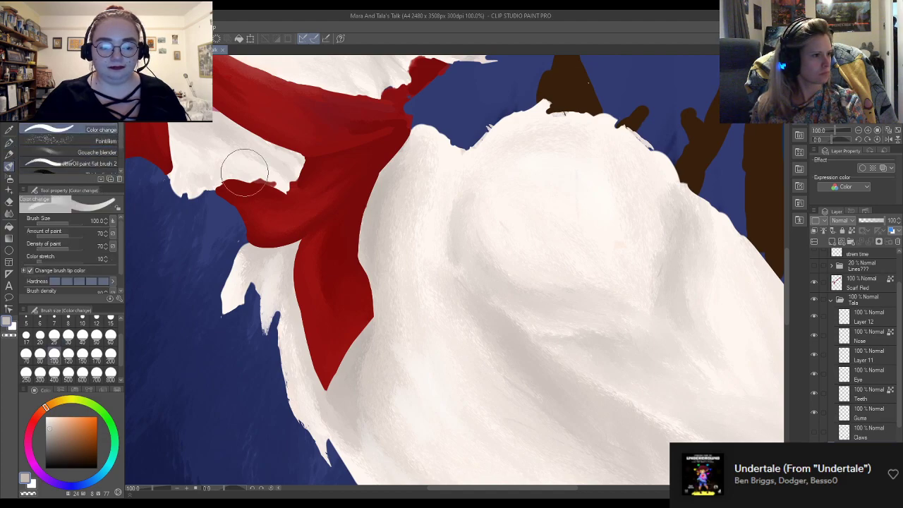
{"action": "left_click", "coordinate": [82, 336]}
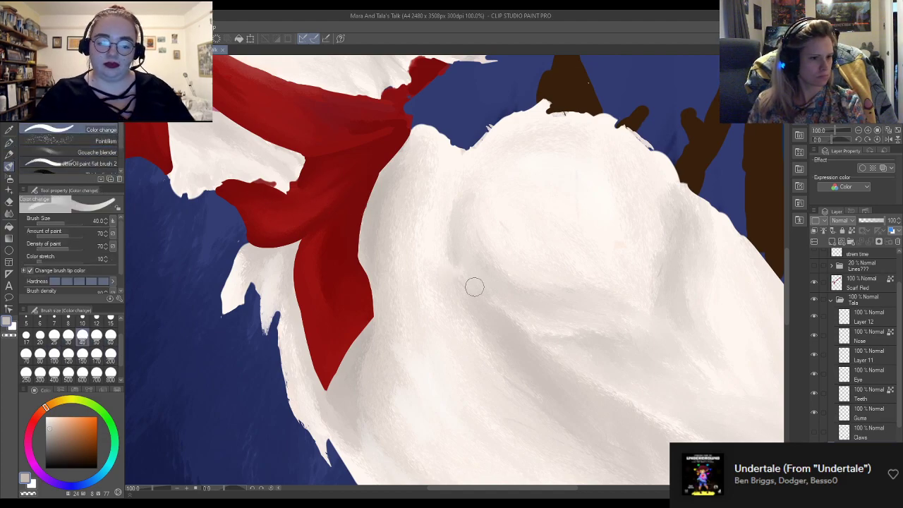
{"action": "left_click", "coordinate": [82, 322]}
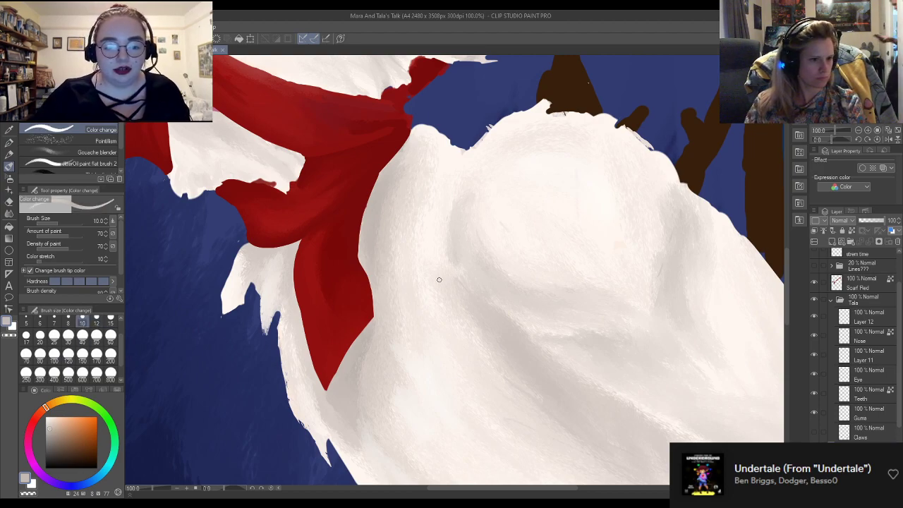
{"action": "left_click", "coordinate": [110, 322]}
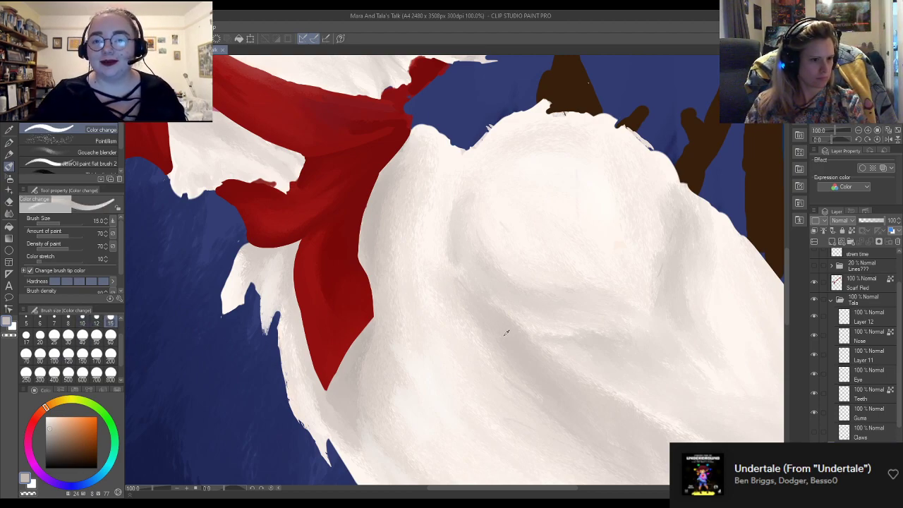
{"action": "left_click_drag", "start_coordinate": [480, 308], "coordinate": [540, 365]}
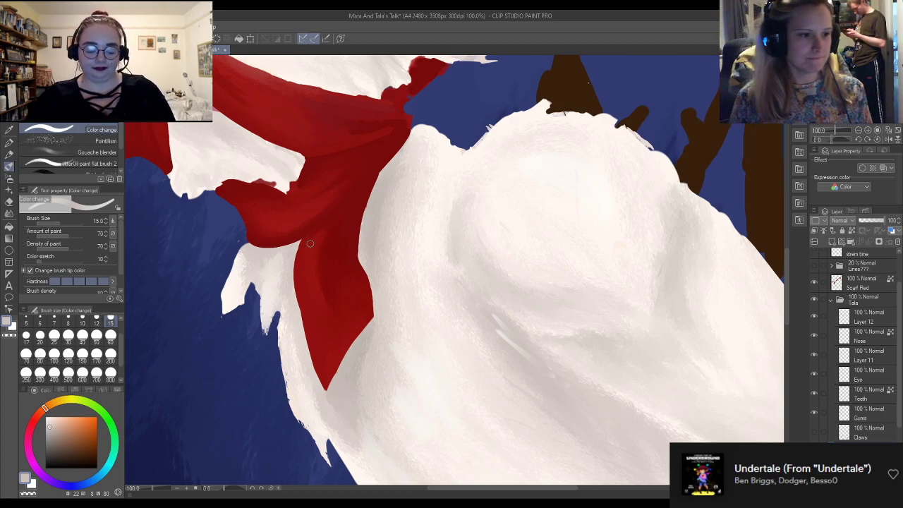
{"action": "mouse_move", "coordinate": [487, 318]}
{"action": "left_mouse_down"}
{"action": "mouse_move", "coordinate": [522, 352]}
{"action": "mouse_move", "coordinate": [478, 307]}
{"action": "mouse_move", "coordinate": [517, 346]}
{"action": "mouse_move", "coordinate": [494, 320]}
{"action": "left_mouse_up"}
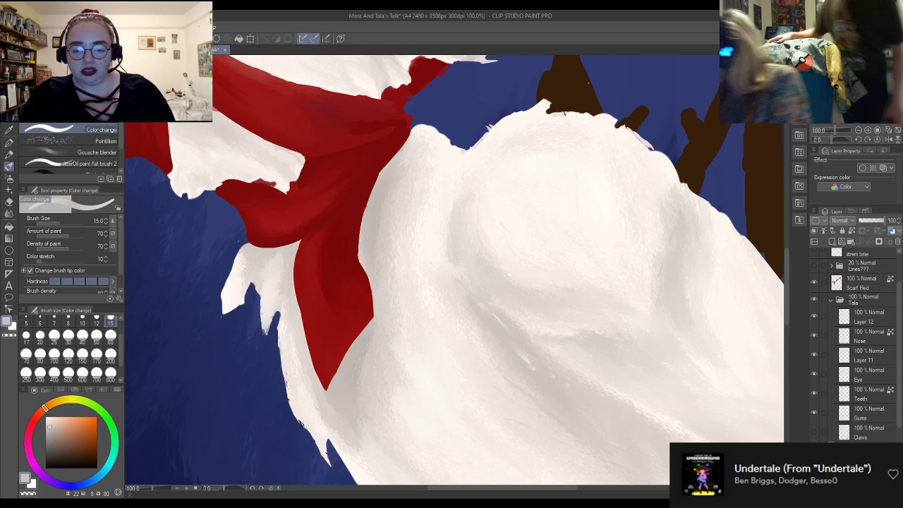
Try muted blue shadow strokes (HSV 222, 39, 43) in the fold below the shoulder with the Color change brush at sizes 25 and 8
{"action": "left_click", "coordinate": [51, 436]}
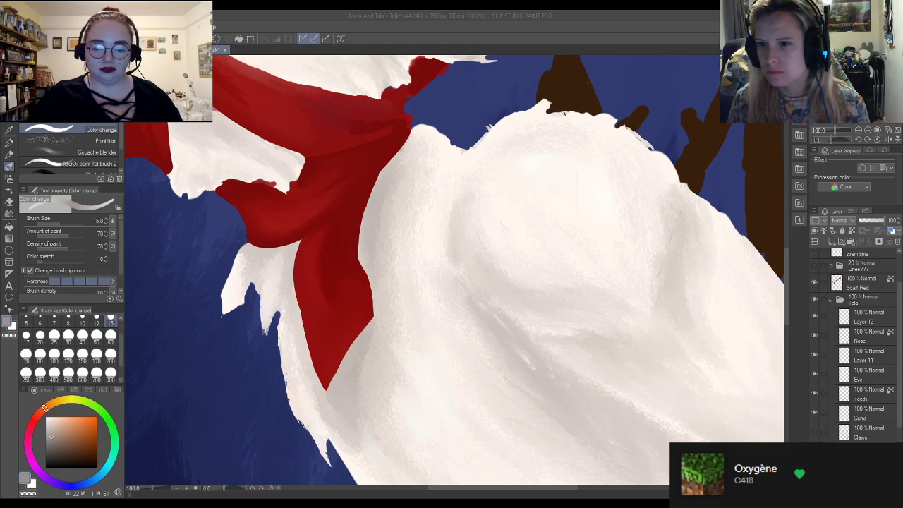
{"action": "left_click", "coordinate": [555, 422]}
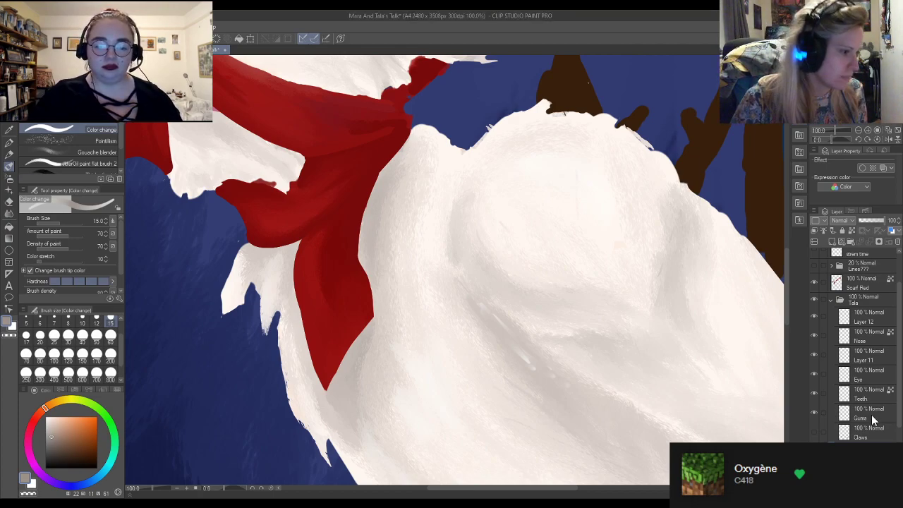
{"action": "left_click", "coordinate": [96, 341]}
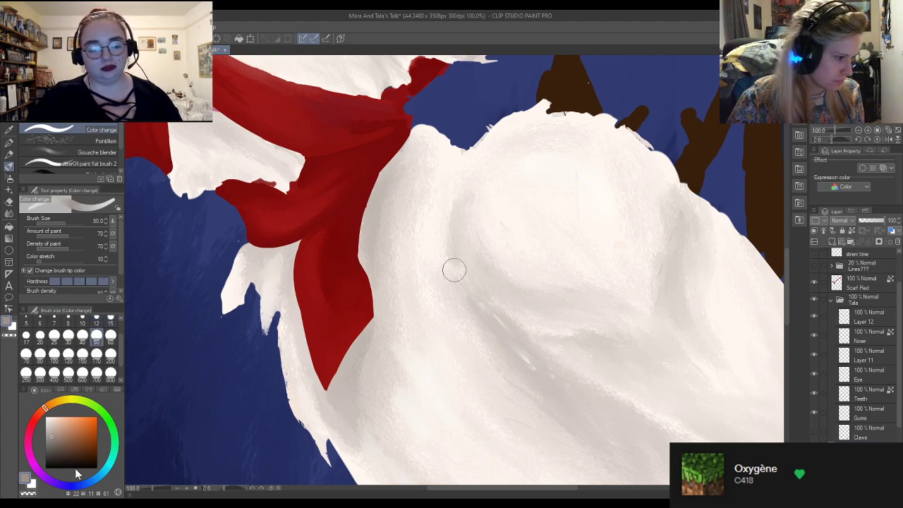
{"action": "key", "text": "x"}
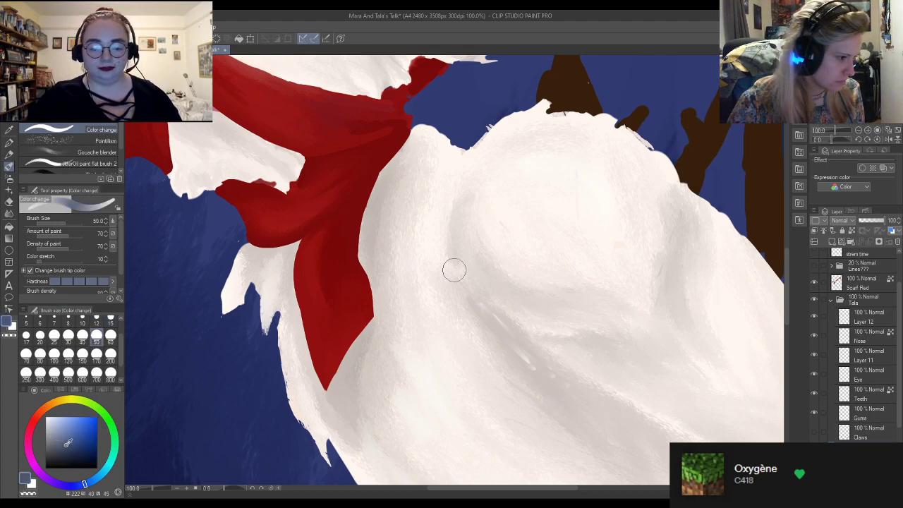
{"action": "left_click", "coordinate": [54, 342]}
{"action": "left_click_drag", "start_coordinate": [461, 280], "coordinate": [474, 310]}
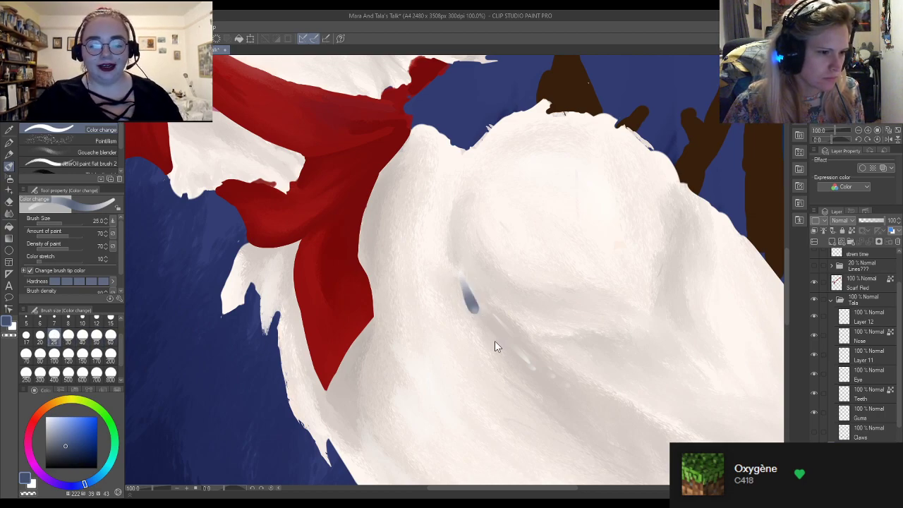
{"action": "key", "text": "ctrl+z"}
{"action": "scroll", "coordinate": [84, 339], "scroll_direction": "up", "scroll_amount": 1}
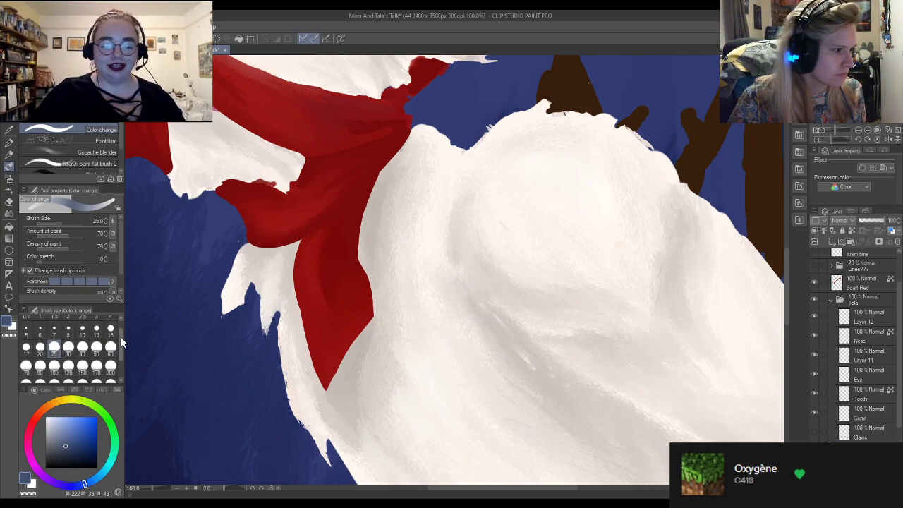
{"action": "left_click", "coordinate": [68, 329]}
{"action": "left_click_drag", "start_coordinate": [460, 273], "coordinate": [476, 320]}
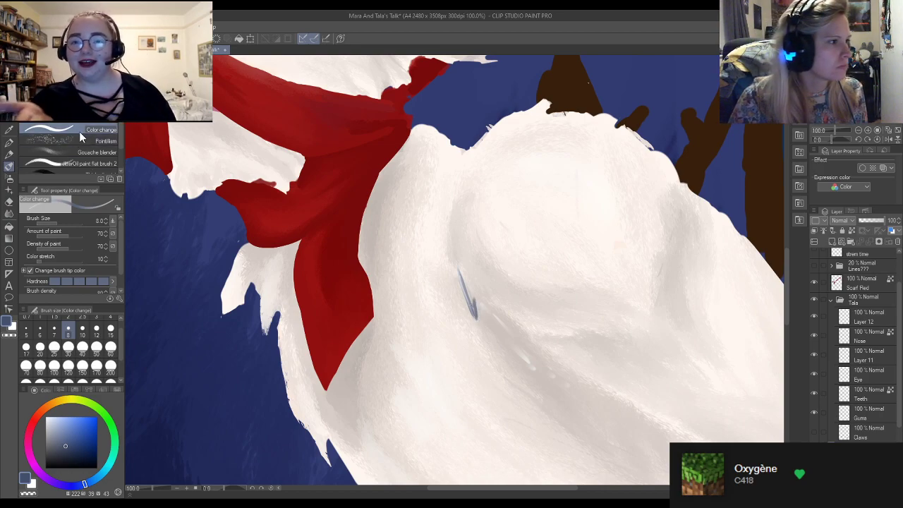
Try muted blue shadow strokes along the same fold with the Gouache brush at sizes 25 and 15
{"action": "left_click", "coordinate": [78, 108]}
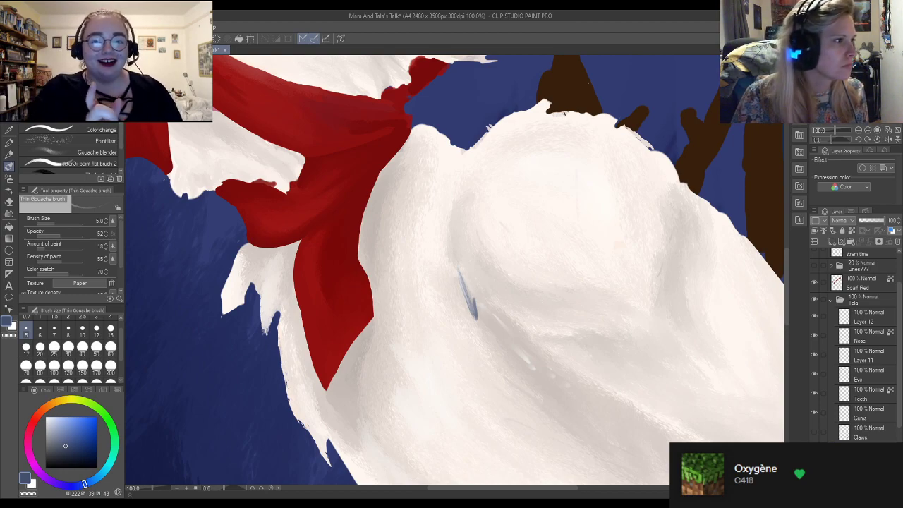
{"action": "left_click", "coordinate": [77, 97]}
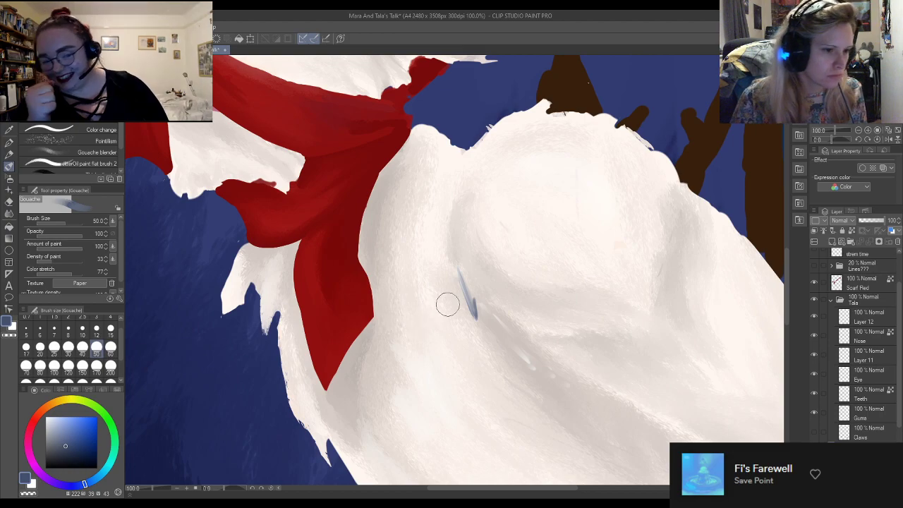
{"action": "left_click", "coordinate": [55, 346]}
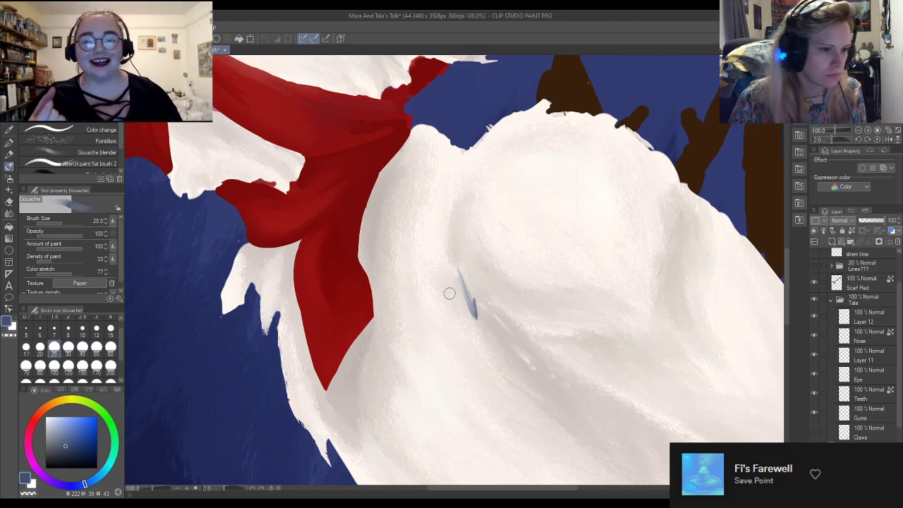
{"action": "left_click_drag", "start_coordinate": [456, 274], "coordinate": [474, 313]}
{"action": "key", "text": "ctrl+z"}
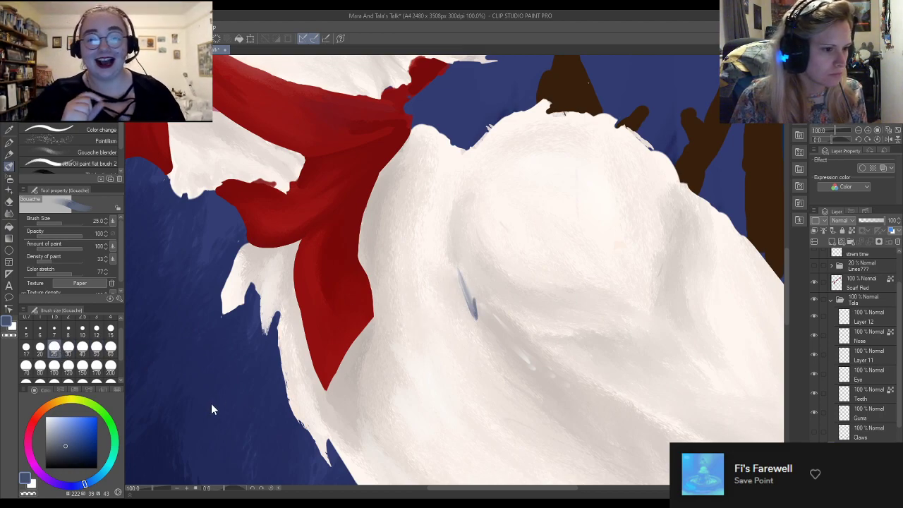
{"action": "left_click", "coordinate": [111, 330]}
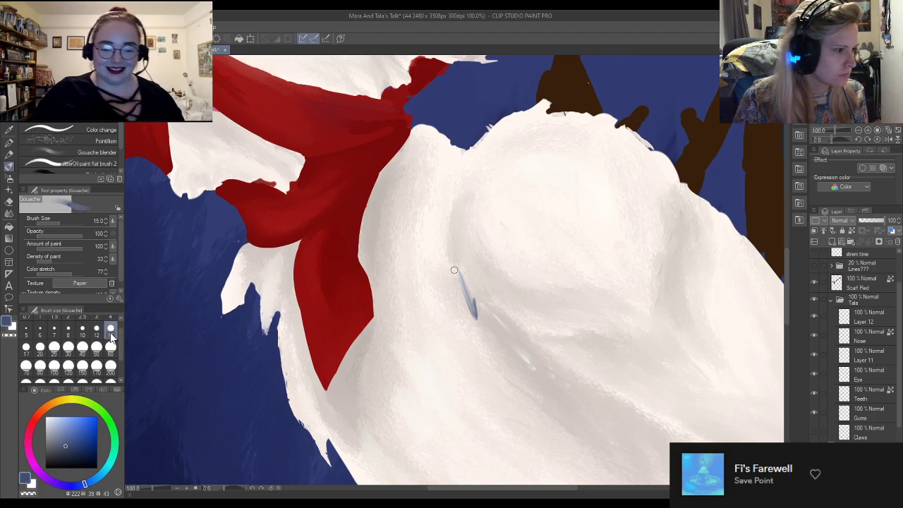
{"action": "left_click_drag", "start_coordinate": [484, 312], "coordinate": [508, 360]}
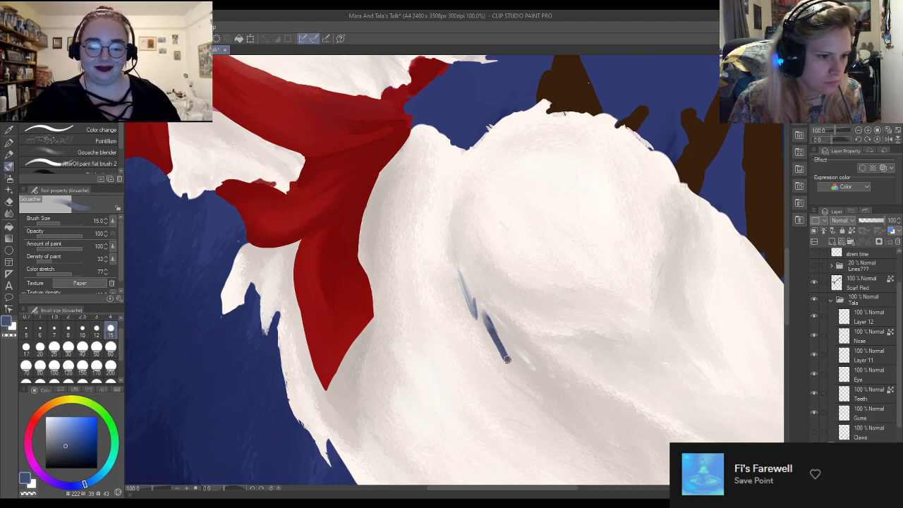
{"action": "left_click_drag", "start_coordinate": [510, 329], "coordinate": [503, 360]}
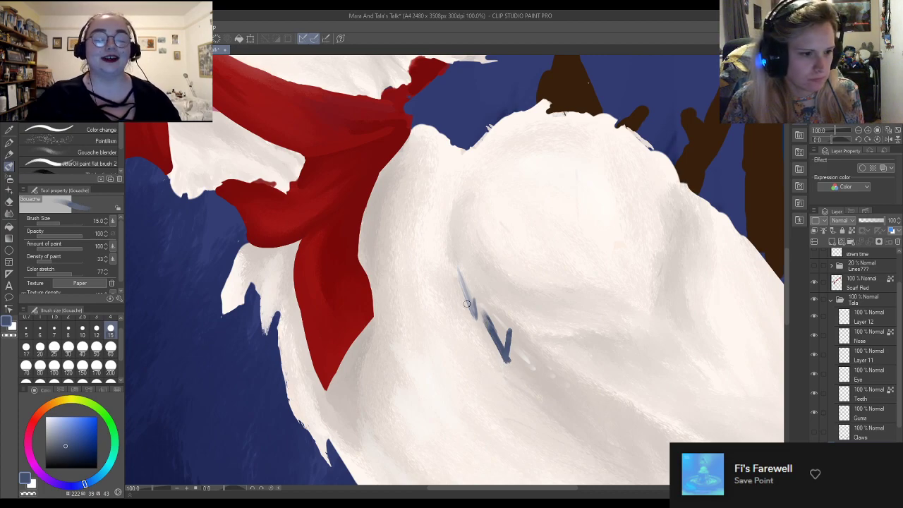
{"action": "mouse_move", "coordinate": [460, 277]}
{"action": "left_mouse_down"}
{"action": "mouse_move", "coordinate": [474, 329]}
{"action": "mouse_move", "coordinate": [484, 305]}
{"action": "mouse_move", "coordinate": [473, 328]}
{"action": "left_mouse_up"}
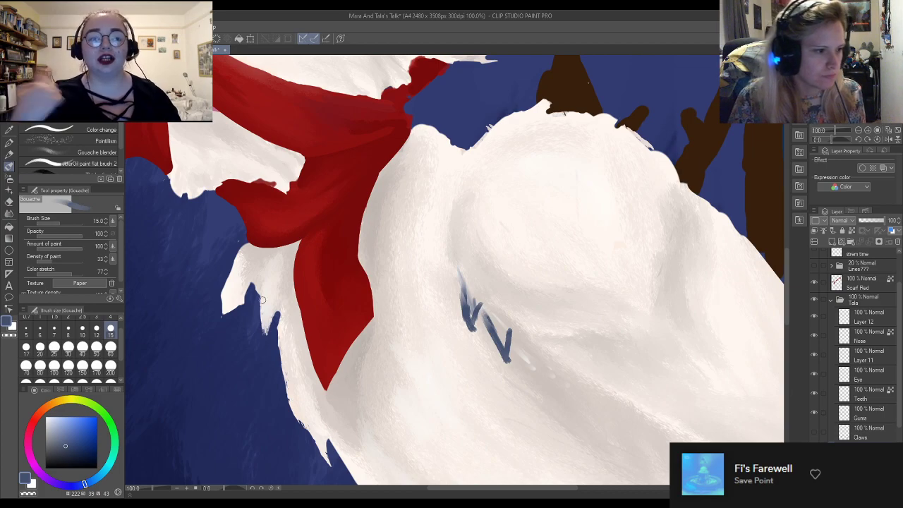
Undo the blue Gouache strokes and cover the remaining blue mark with light grey (HSV 22, 8, 81) sampled from the fur
{"action": "key", "text": "ctrl+z"}
{"action": "key", "text": "ctrl+z"}
{"action": "key", "text": "ctrl+z"}
{"action": "key", "text": "ctrl+z"}
{"action": "key", "text": "ctrl+z"}
{"action": "key", "text": "ctrl+z"}
{"action": "key", "text": "ctrl+z"}
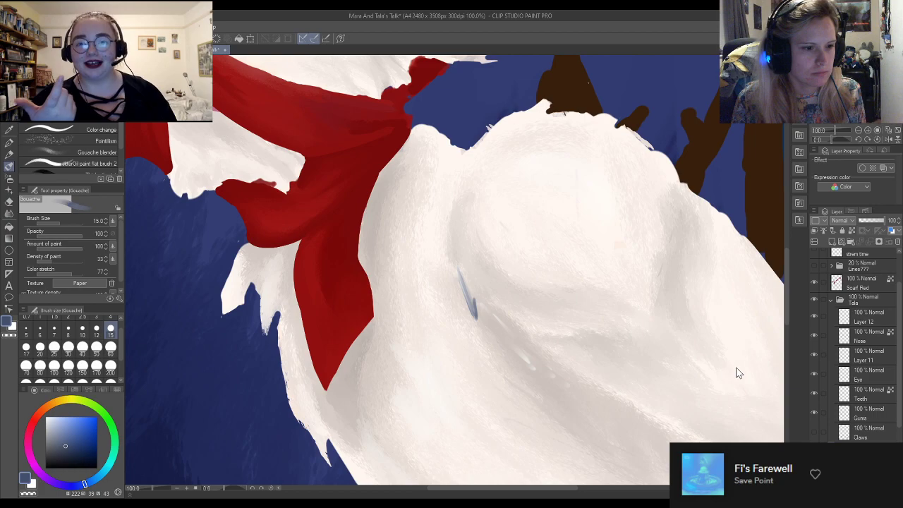
{"action": "left_click", "coordinate": [503, 332], "text": "alt"}
{"action": "left_click_drag", "start_coordinate": [463, 283], "coordinate": [473, 316]}
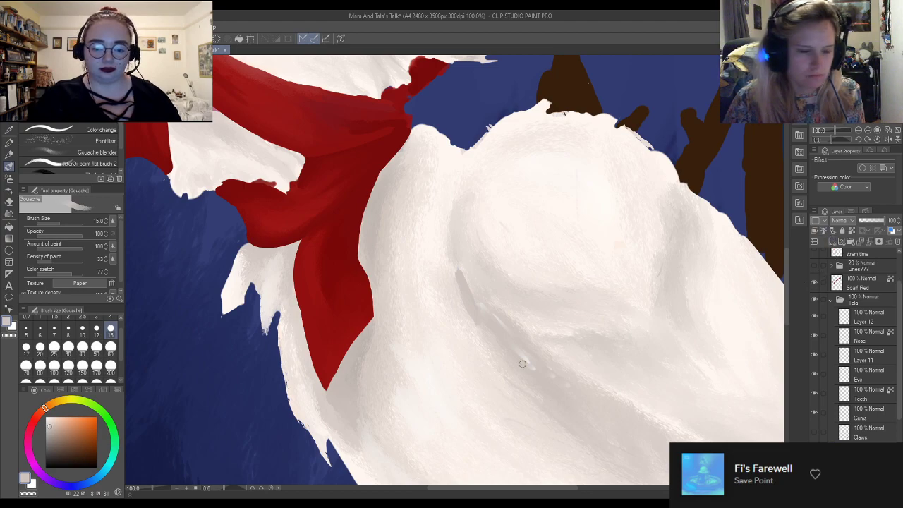
Try blue strokes (HSV 226, 58, 50) along the outer edge of the fur tuft below the scarf with the Gouache brush at size 10
{"action": "left_click", "coordinate": [82, 486]}
{"action": "left_click", "coordinate": [73, 439]}
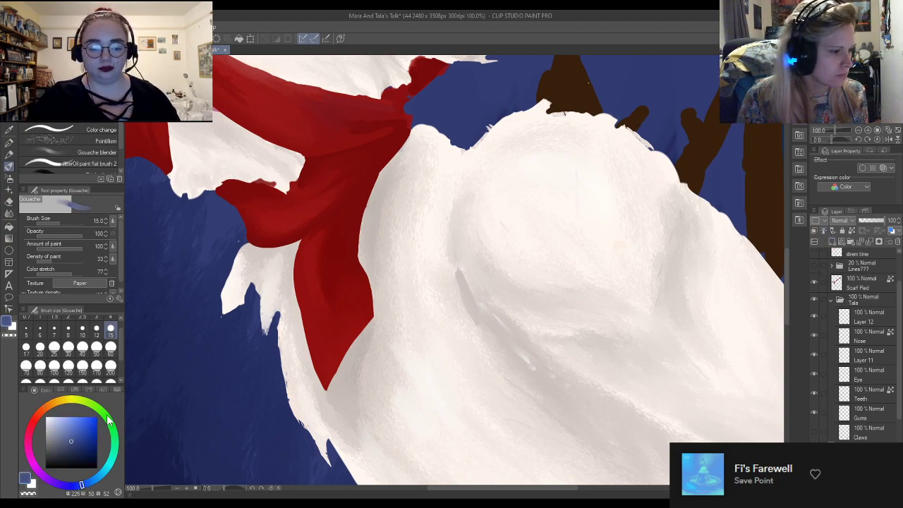
{"action": "left_click", "coordinate": [83, 328]}
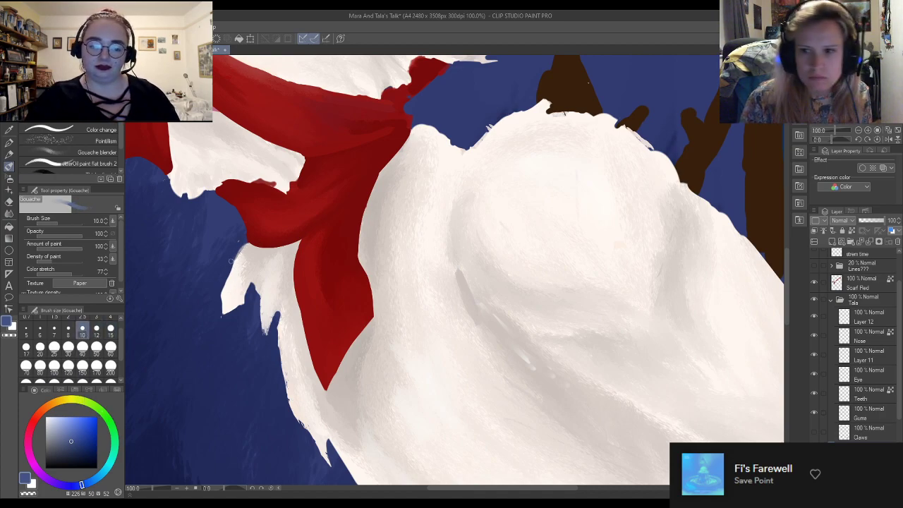
{"action": "scroll", "coordinate": [177, 316], "scroll_direction": "up", "scroll_amount": 3}
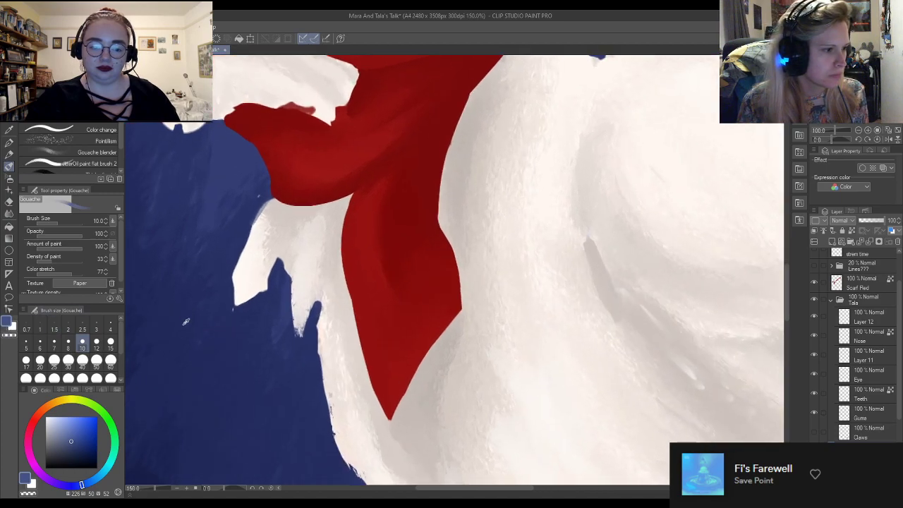
{"action": "mouse_move", "coordinate": [86, 436]}
{"action": "left_mouse_down"}
{"action": "mouse_move", "coordinate": [85, 445]}
{"action": "mouse_move", "coordinate": [79, 440]}
{"action": "left_mouse_up"}
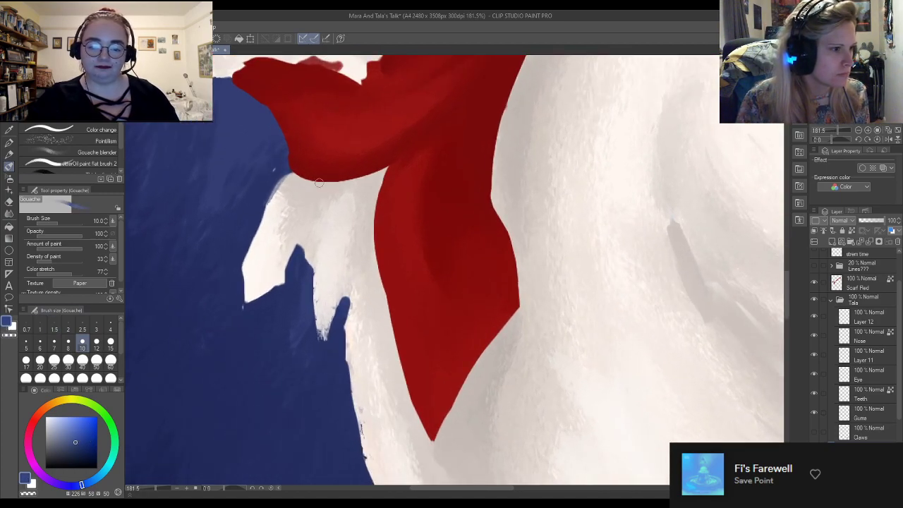
{"action": "left_click_drag", "start_coordinate": [292, 171], "coordinate": [252, 234]}
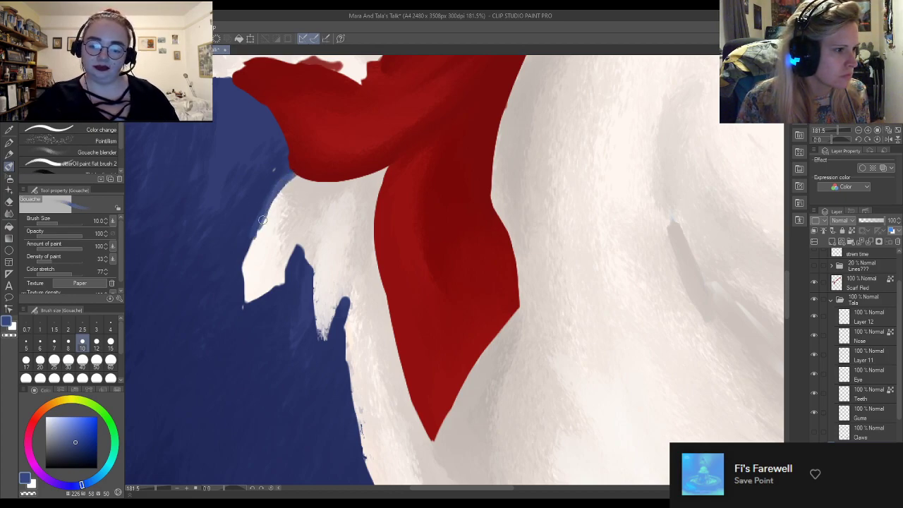
{"action": "mouse_move", "coordinate": [274, 188]}
{"action": "left_mouse_down"}
{"action": "mouse_move", "coordinate": [245, 275]}
{"action": "mouse_move", "coordinate": [271, 200]}
{"action": "mouse_move", "coordinate": [249, 296]}
{"action": "left_mouse_up"}
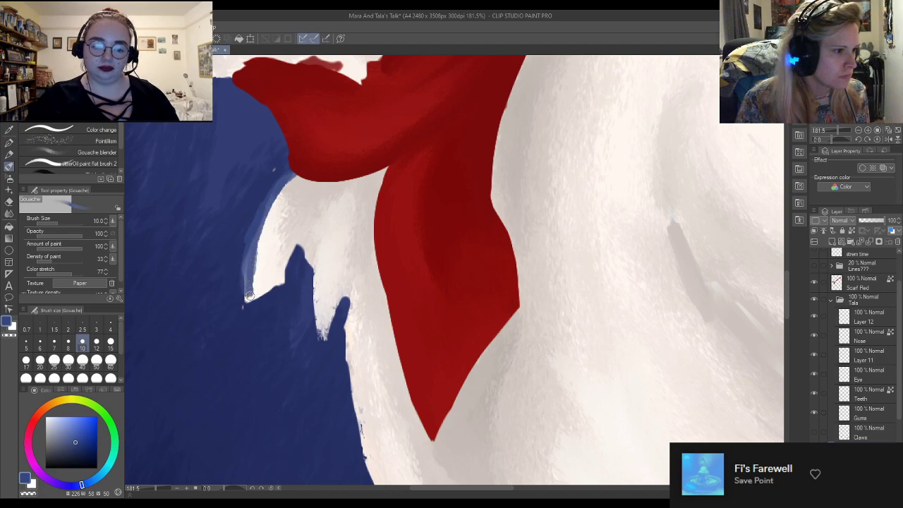
Undo the blue Gouache strokes along the outer edge of the fur tuft
{"action": "key", "text": "ctrl+z"}
{"action": "key", "text": "ctrl+z"}
{"action": "key", "text": "ctrl+z"}
{"action": "key", "text": "ctrl+z"}
{"action": "key", "text": "ctrl+z"}
{"action": "key", "text": "ctrl+z"}
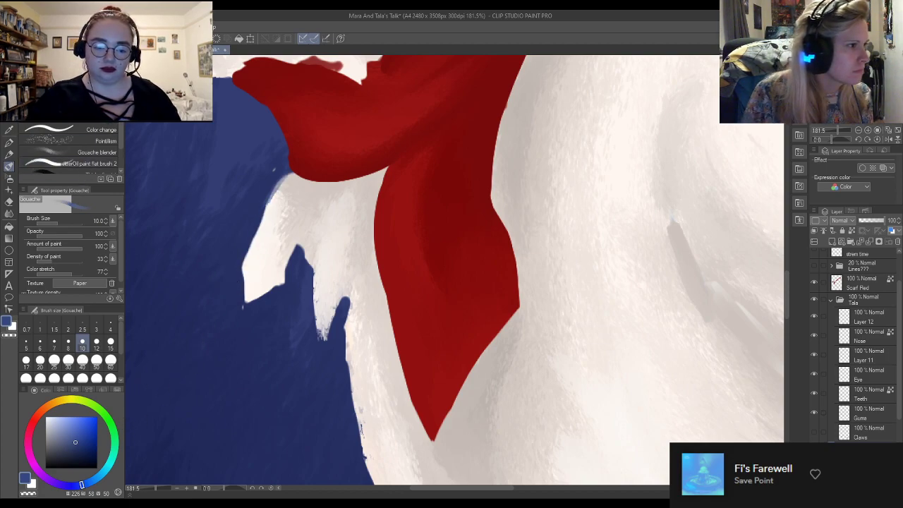
Try blue strokes along the fur tuft's outer edge with the Oil paint brush at size 6, and undo them
{"action": "left_click", "coordinate": [70, 163]}
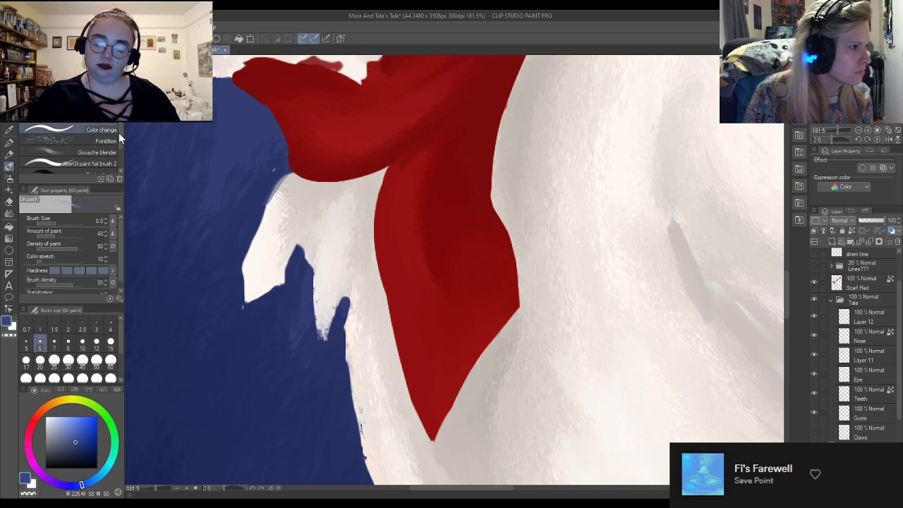
{"action": "left_click_drag", "start_coordinate": [281, 178], "coordinate": [245, 258]}
{"action": "left_click_drag", "start_coordinate": [267, 204], "coordinate": [244, 288]}
{"action": "left_click_drag", "start_coordinate": [263, 220], "coordinate": [244, 308]}
{"action": "left_click_drag", "start_coordinate": [247, 256], "coordinate": [244, 309]}
{"action": "key", "text": "ctrl+z"}
{"action": "key", "text": "ctrl+z"}
{"action": "key", "text": "ctrl+z"}
{"action": "key", "text": "ctrl+z"}
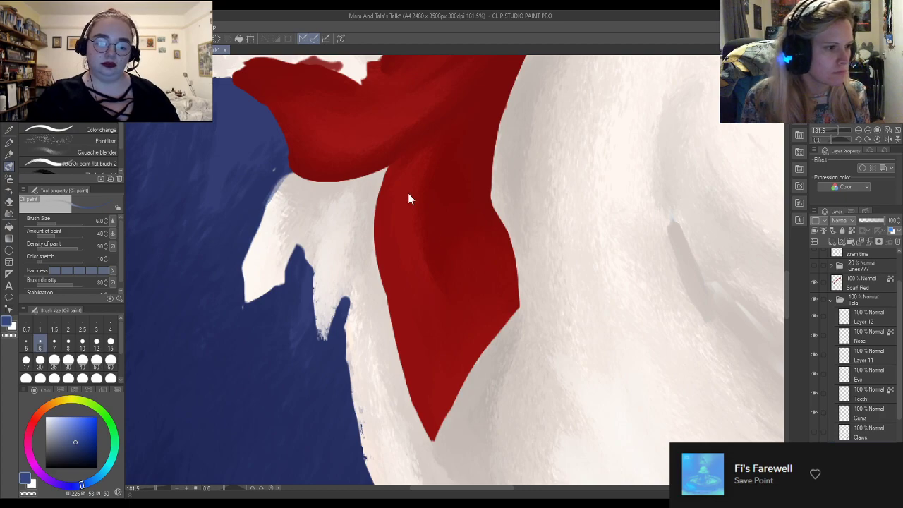
Set the paint colour to a deeper blue (HSV 232, 64, 51) for the fold below the shoulder
{"action": "scroll", "coordinate": [196, 190], "scroll_direction": "down", "scroll_amount": 1}
{"action": "scroll", "coordinate": [555, 237], "scroll_direction": "up", "scroll_amount": 2}
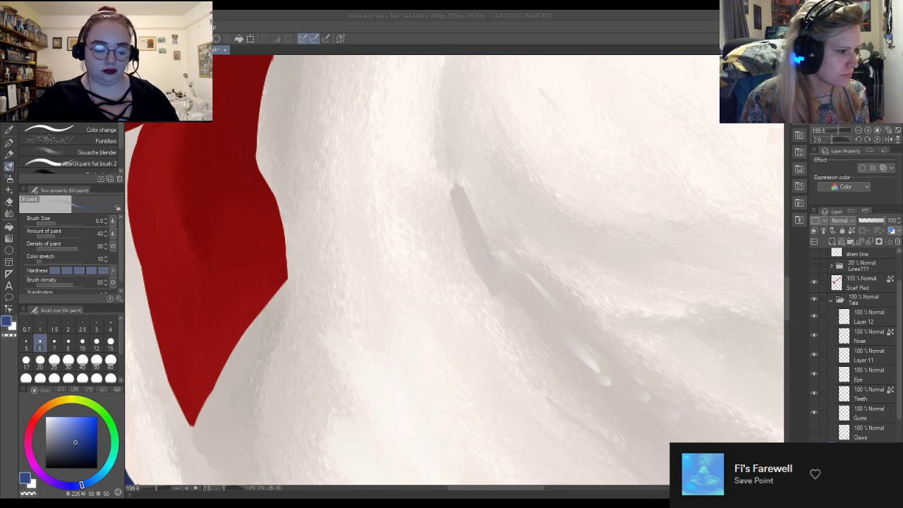
{"action": "left_click", "coordinate": [82, 434]}
{"action": "left_click", "coordinate": [78, 441]}
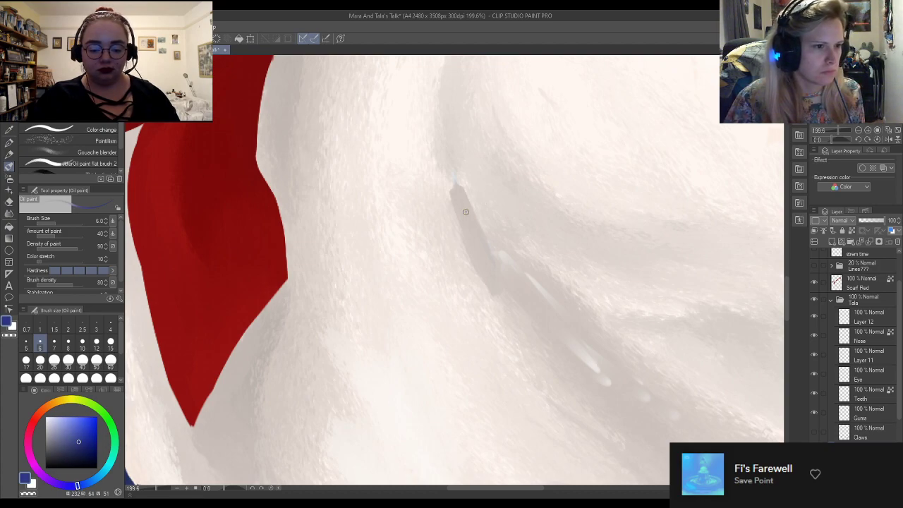
Try curved deep blue strokes down the shadowed fold with the Oil paint brush at size 6, undoing each attempt
{"action": "left_click_drag", "start_coordinate": [460, 191], "coordinate": [503, 297]}
{"action": "key", "text": "ctrl+z"}
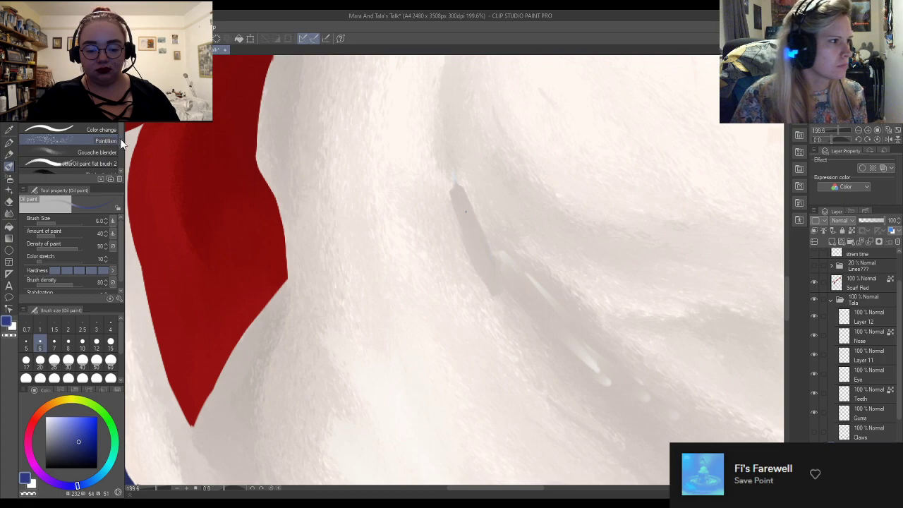
{"action": "left_click_drag", "start_coordinate": [469, 216], "coordinate": [550, 384]}
{"action": "left_click_drag", "start_coordinate": [529, 273], "coordinate": [548, 399]}
{"action": "key", "text": "ctrl+z"}
{"action": "key", "text": "ctrl+z"}
{"action": "mouse_move", "coordinate": [483, 265]}
{"action": "left_mouse_down"}
{"action": "mouse_move", "coordinate": [531, 372]}
{"action": "mouse_move", "coordinate": [555, 400]}
{"action": "left_mouse_up"}
{"action": "mouse_move", "coordinate": [505, 286]}
{"action": "left_mouse_down"}
{"action": "mouse_move", "coordinate": [562, 410]}
{"action": "mouse_move", "coordinate": [577, 420]}
{"action": "left_mouse_up"}
{"action": "key", "text": "ctrl+z"}
{"action": "key", "text": "ctrl+z"}
{"action": "key", "text": "ctrl+z"}
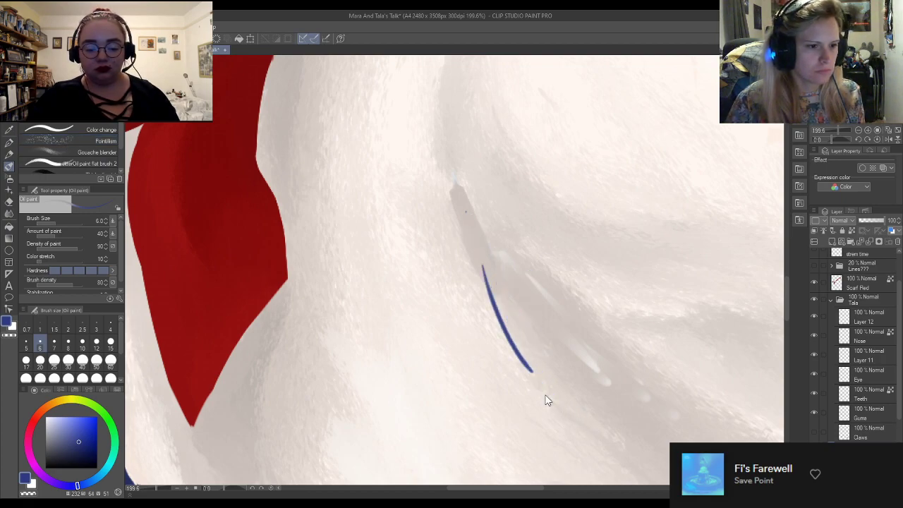
{"action": "key", "text": "ctrl+z"}
Paint a short curved deep blue stroke along the fold below the shoulder with the Oil paint flat brush at size 15
{"action": "left_click", "coordinate": [93, 130]}
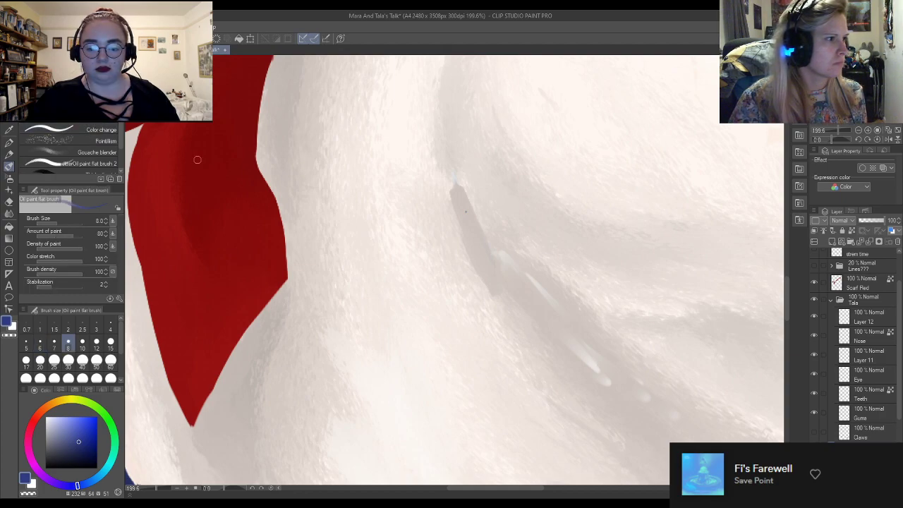
{"action": "left_click_drag", "start_coordinate": [458, 198], "coordinate": [565, 379]}
{"action": "key", "text": "ctrl+z"}
{"action": "left_click_drag", "start_coordinate": [458, 198], "coordinate": [539, 369]}
{"action": "key", "text": "ctrl+z"}
{"action": "left_click", "coordinate": [110, 341]}
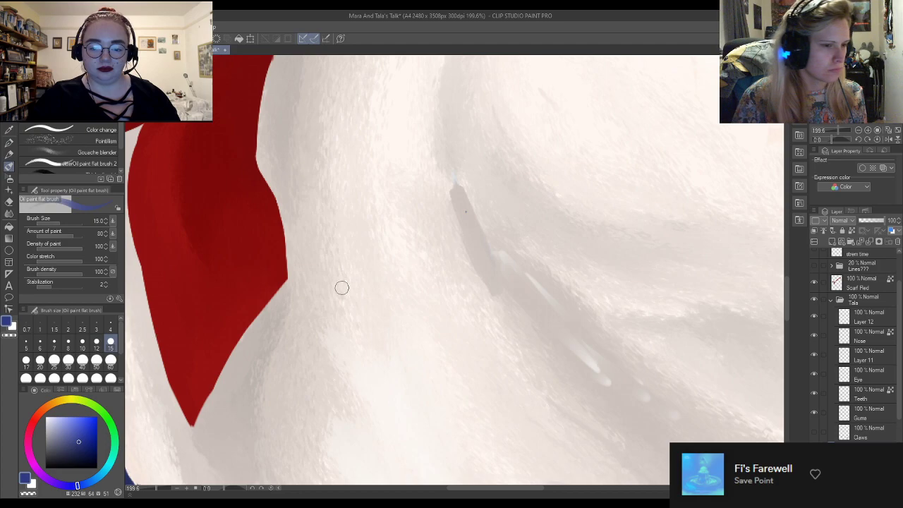
{"action": "left_click_drag", "start_coordinate": [449, 191], "coordinate": [510, 306]}
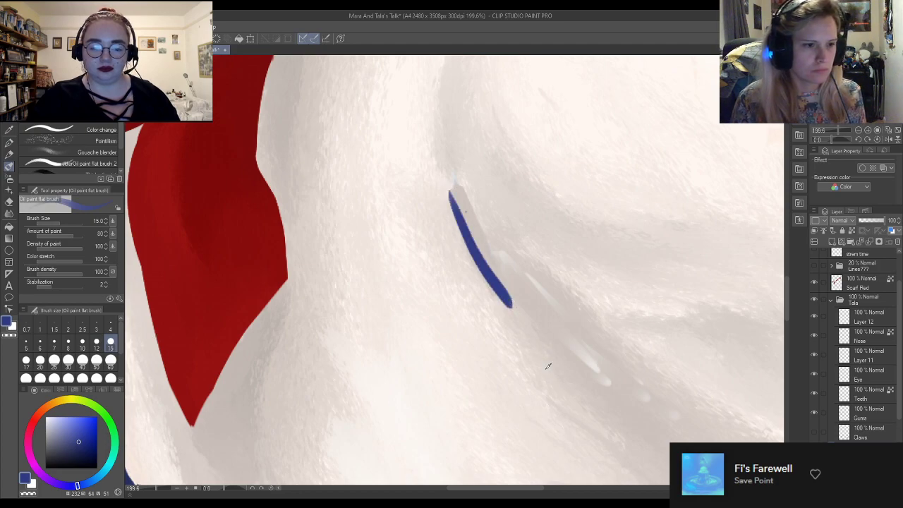
{"action": "scroll", "coordinate": [557, 254], "scroll_direction": "down", "scroll_amount": 5}
{"action": "scroll", "coordinate": [556, 254], "scroll_direction": "up", "scroll_amount": 2}
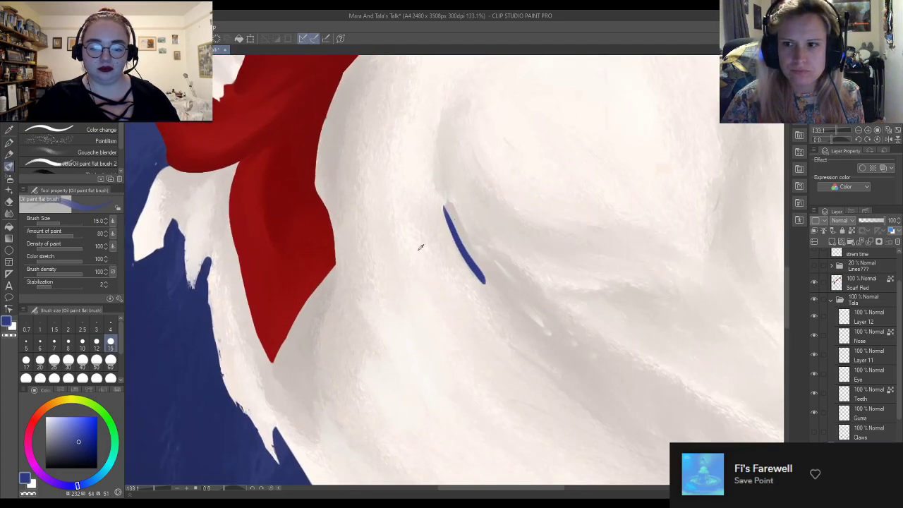
Redraw the dark blue mark below the creature's shoulder as a zigzag outline using the Oil paint flat brush at size 15
{"action": "key", "text": "ctrl+z"}
{"action": "left_click_drag", "start_coordinate": [450, 205], "coordinate": [506, 315]}
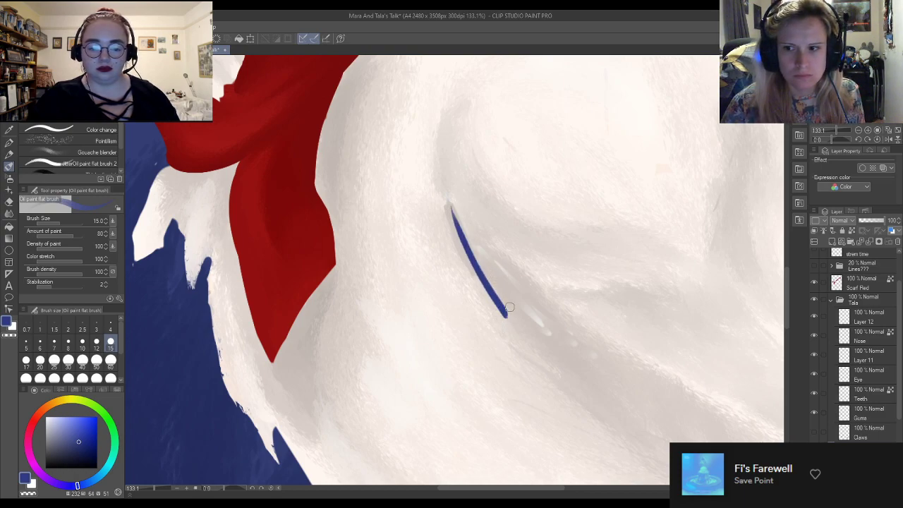
{"action": "left_click_drag", "start_coordinate": [510, 267], "coordinate": [503, 329]}
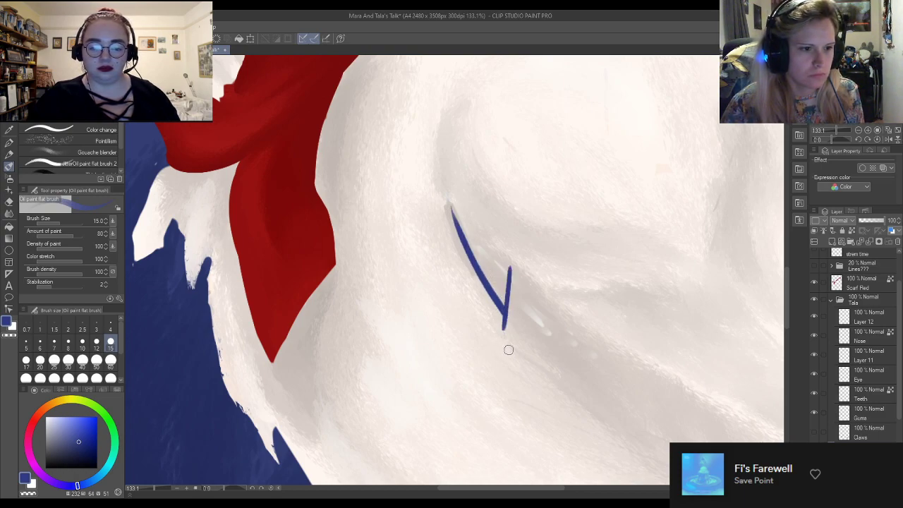
{"action": "left_click_drag", "start_coordinate": [515, 292], "coordinate": [577, 374]}
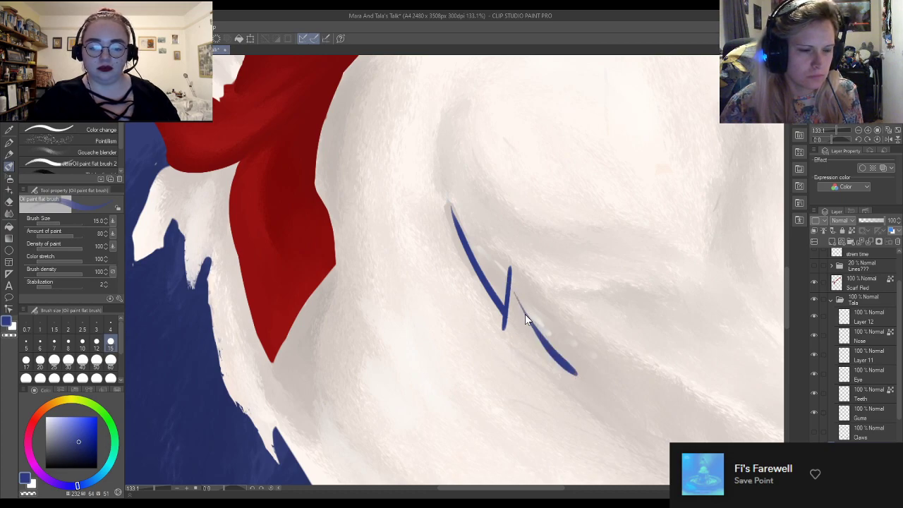
{"action": "key", "text": "ctrl+z"}
{"action": "mouse_move", "coordinate": [508, 277]}
{"action": "left_mouse_down"}
{"action": "mouse_move", "coordinate": [569, 395]}
{"action": "mouse_move", "coordinate": [585, 329]}
{"action": "left_mouse_up"}
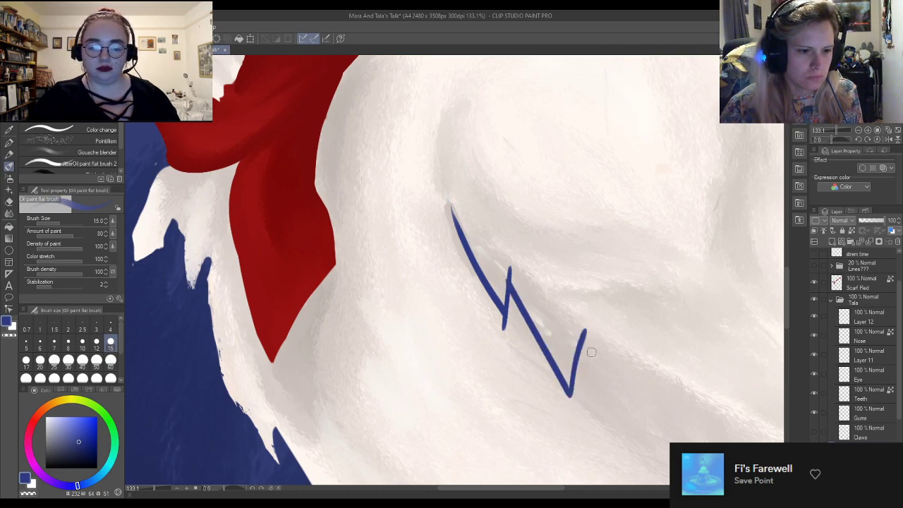
Reshape the ragged chest fur edge beneath the red scarf's tip with dark blue strokes, deepening the notch
{"action": "scroll", "coordinate": [467, 223], "scroll_direction": "down", "scroll_amount": 3}
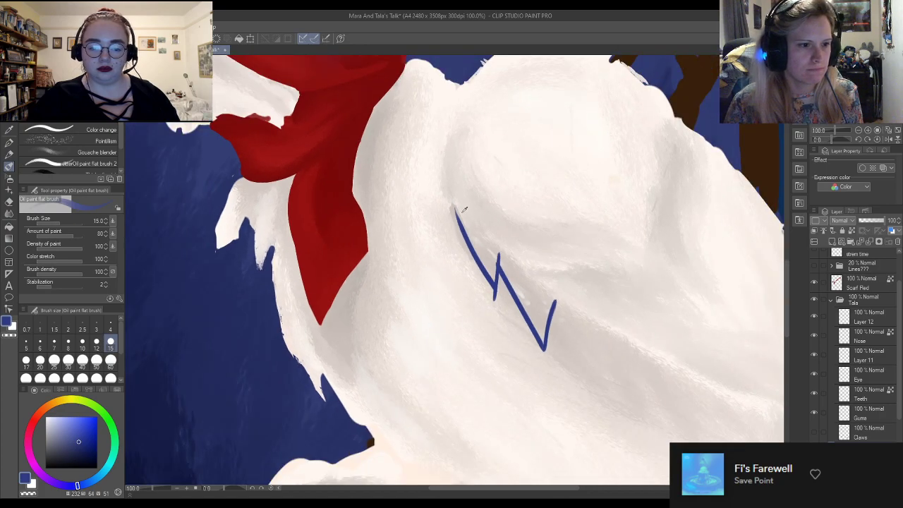
{"action": "scroll", "coordinate": [276, 346], "scroll_direction": "up", "scroll_amount": 8}
{"action": "scroll", "coordinate": [388, 323], "scroll_direction": "down", "scroll_amount": 4}
{"action": "scroll", "coordinate": [385, 361], "scroll_direction": "up", "scroll_amount": 2}
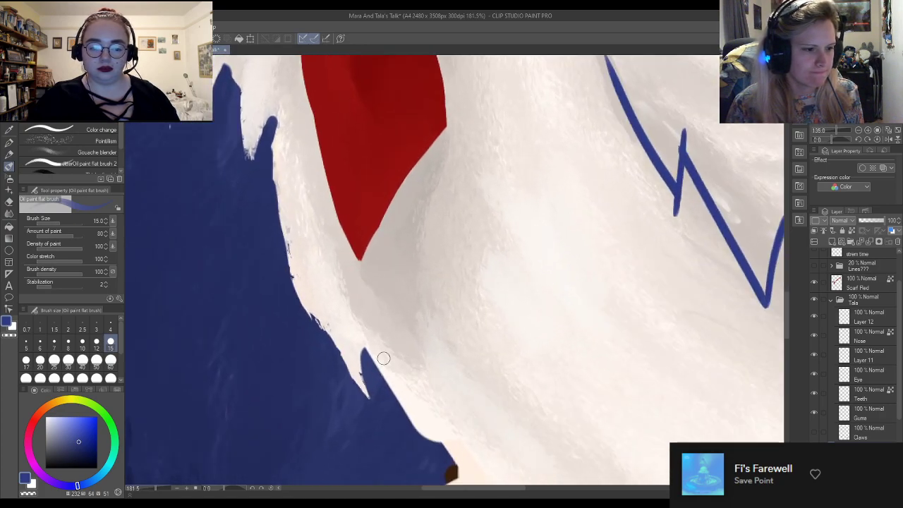
{"action": "left_click_drag", "start_coordinate": [364, 385], "coordinate": [363, 330]}
{"action": "left_click_drag", "start_coordinate": [368, 396], "coordinate": [362, 325]}
{"action": "left_click_drag", "start_coordinate": [368, 395], "coordinate": [301, 298]}
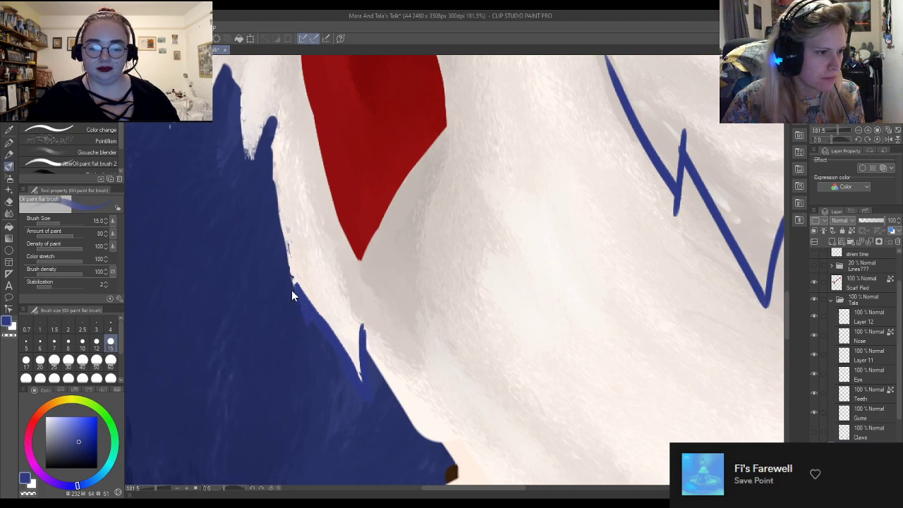
Trace the chest fur edge and its notches beside the scarf with a lighter blue rim
{"action": "left_click", "coordinate": [159, 396], "text": "alt"}
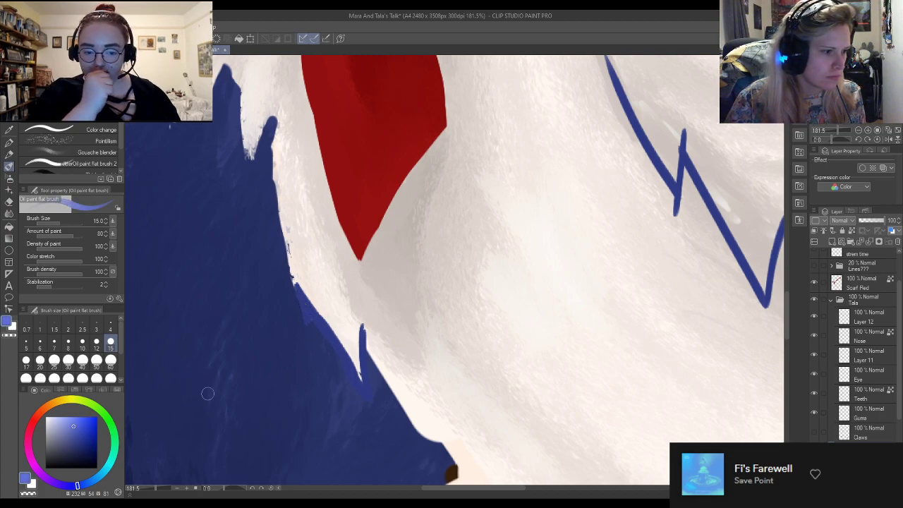
{"action": "mouse_move", "coordinate": [299, 291]}
{"action": "left_mouse_down"}
{"action": "mouse_move", "coordinate": [365, 403]}
{"action": "mouse_move", "coordinate": [360, 343]}
{"action": "mouse_move", "coordinate": [359, 365]}
{"action": "left_mouse_up"}
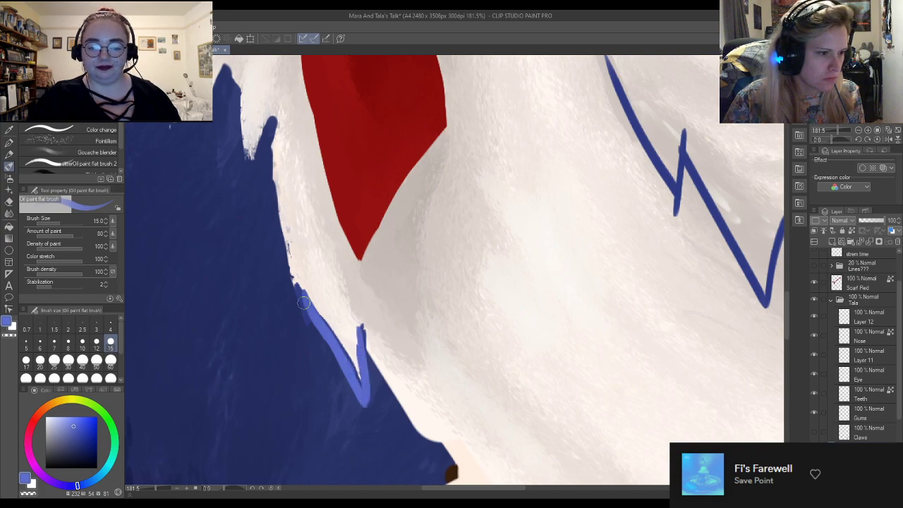
{"action": "mouse_move", "coordinate": [303, 311]}
{"action": "left_mouse_down"}
{"action": "mouse_move", "coordinate": [278, 258]}
{"action": "mouse_move", "coordinate": [276, 229]}
{"action": "mouse_move", "coordinate": [292, 280]}
{"action": "left_mouse_up"}
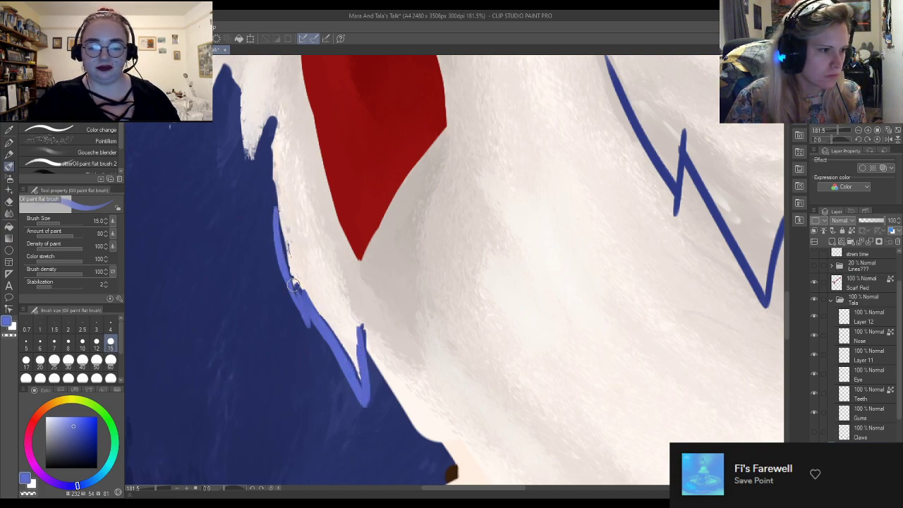
{"action": "left_click_drag", "start_coordinate": [276, 229], "coordinate": [271, 123]}
{"action": "mouse_move", "coordinate": [270, 179]}
{"action": "left_mouse_down"}
{"action": "mouse_move", "coordinate": [273, 226]}
{"action": "mouse_move", "coordinate": [269, 209]}
{"action": "mouse_move", "coordinate": [281, 242]}
{"action": "mouse_move", "coordinate": [266, 122]}
{"action": "mouse_move", "coordinate": [266, 173]}
{"action": "left_mouse_up"}
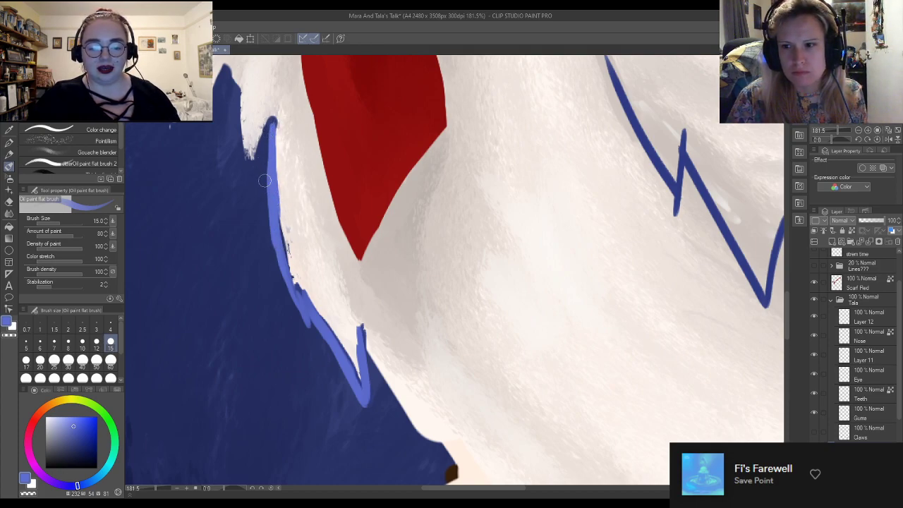
{"action": "mouse_move", "coordinate": [236, 94]}
{"action": "left_mouse_down"}
{"action": "mouse_move", "coordinate": [248, 168]}
{"action": "mouse_move", "coordinate": [268, 116]}
{"action": "left_mouse_up"}
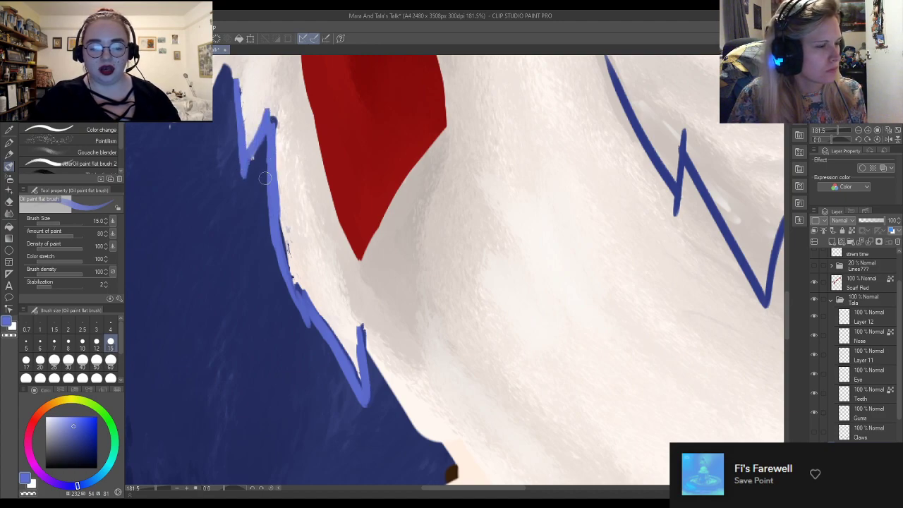
Choose a muted lighter blue based on the zigzag's dark blue and fill the area under its two long strokes
{"action": "key", "text": "ctrl+alt+0"}
{"action": "scroll", "coordinate": [332, 283], "scroll_direction": "down", "scroll_amount": 4}
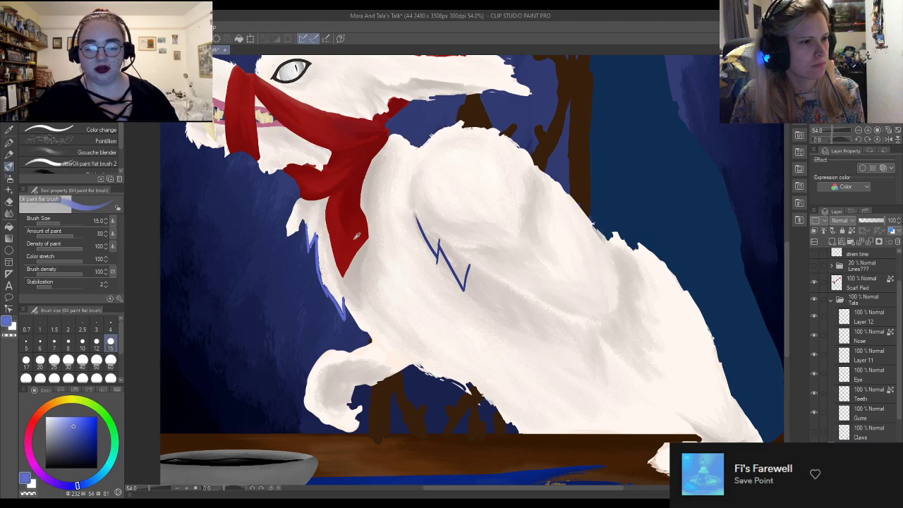
{"action": "scroll", "coordinate": [357, 236], "scroll_direction": "up", "scroll_amount": 4}
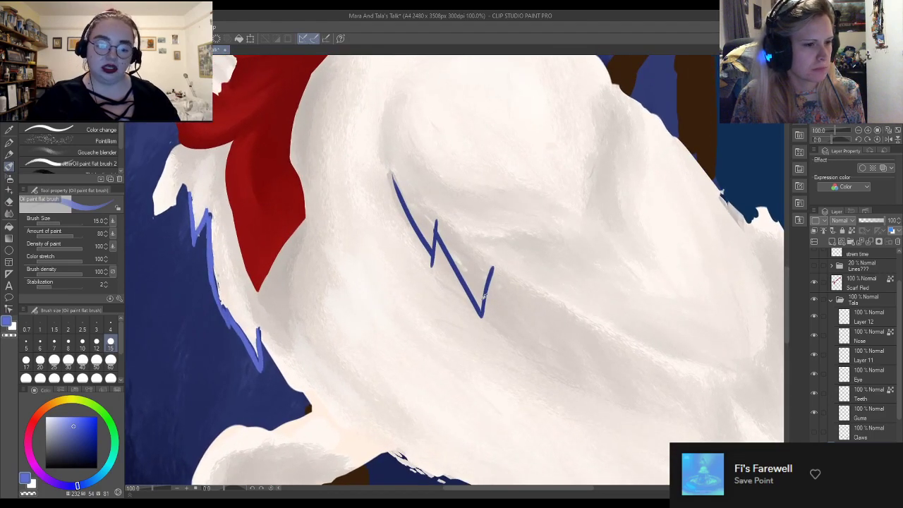
{"action": "left_click", "coordinate": [470, 282], "text": "alt"}
{"action": "left_click", "coordinate": [471, 284], "text": "alt"}
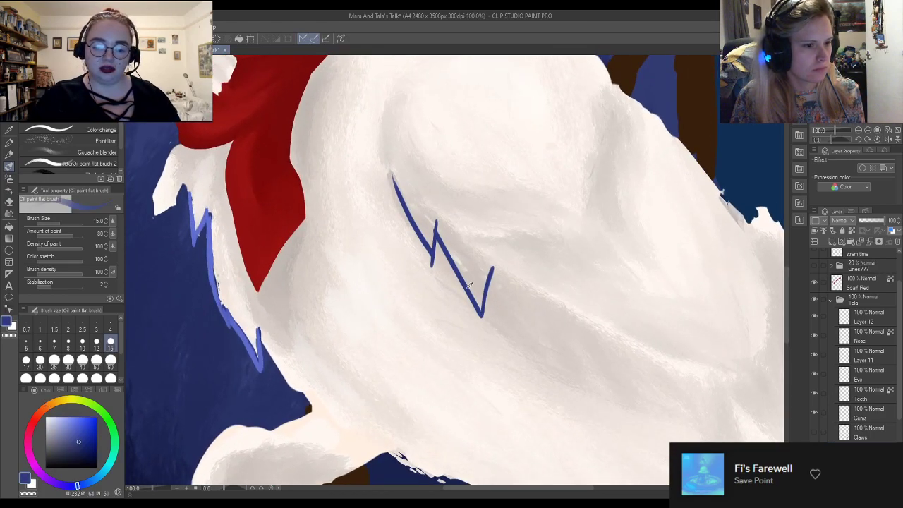
{"action": "scroll", "coordinate": [544, 289], "scroll_direction": "up", "scroll_amount": 3}
{"action": "left_click", "coordinate": [69, 432]}
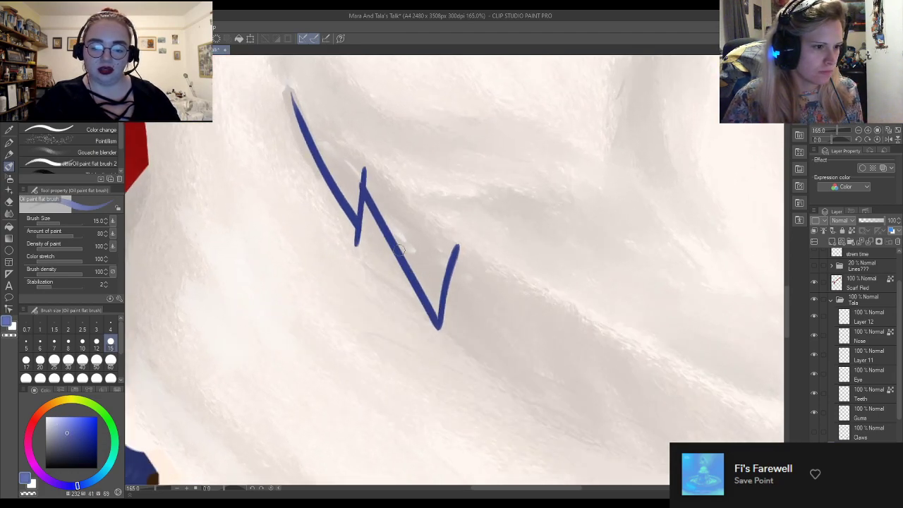
{"action": "mouse_move", "coordinate": [367, 221]}
{"action": "left_mouse_down"}
{"action": "mouse_move", "coordinate": [365, 211]}
{"action": "mouse_move", "coordinate": [363, 240]}
{"action": "mouse_move", "coordinate": [412, 297]}
{"action": "mouse_move", "coordinate": [432, 337]}
{"action": "mouse_move", "coordinate": [368, 244]}
{"action": "mouse_move", "coordinate": [393, 297]}
{"action": "mouse_move", "coordinate": [379, 295]}
{"action": "left_mouse_up"}
{"action": "mouse_move", "coordinate": [288, 123]}
{"action": "left_mouse_down"}
{"action": "mouse_move", "coordinate": [315, 193]}
{"action": "mouse_move", "coordinate": [339, 219]}
{"action": "mouse_move", "coordinate": [336, 202]}
{"action": "mouse_move", "coordinate": [355, 238]}
{"action": "left_mouse_up"}
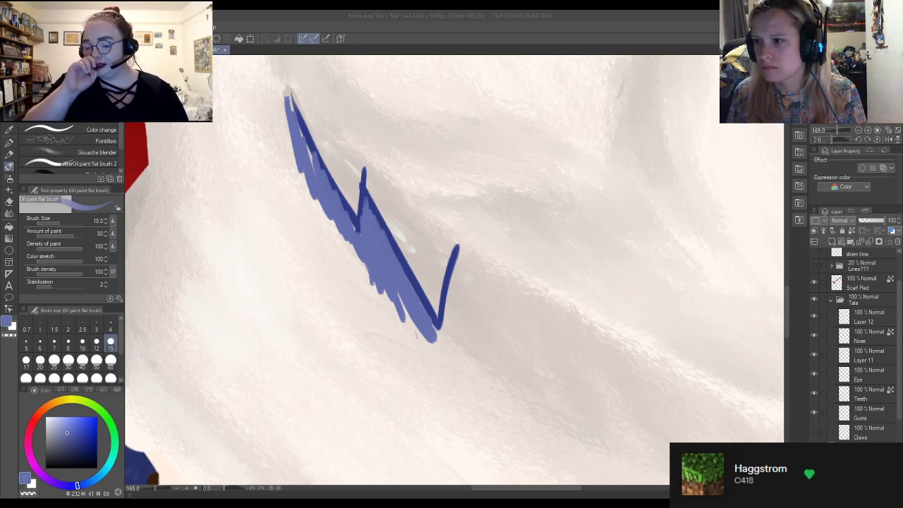
{"action": "key", "text": "alt+Tab"}
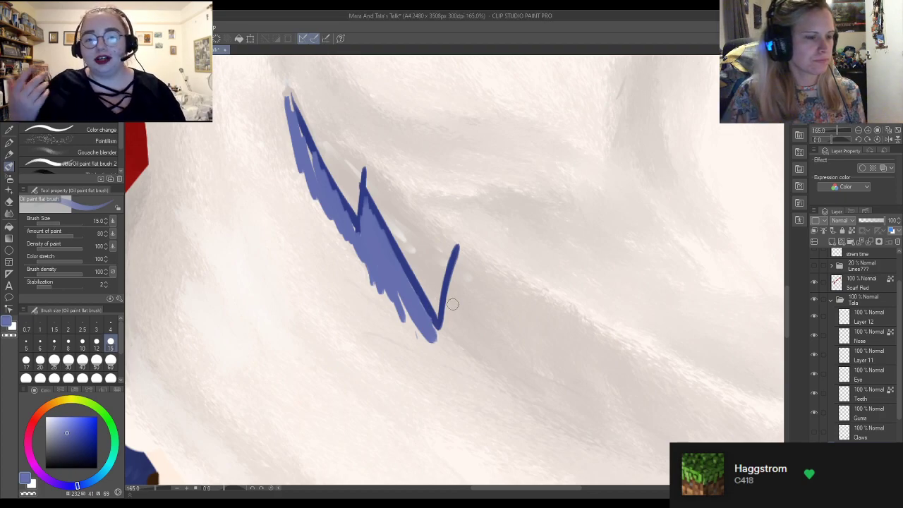
Close the gap between the light fill and the zigzag's upper dark line with sampled in-between blues
{"action": "left_click", "coordinate": [350, 214], "text": "alt"}
{"action": "mouse_move", "coordinate": [330, 188]}
{"action": "left_mouse_down"}
{"action": "mouse_move", "coordinate": [338, 212]}
{"action": "mouse_move", "coordinate": [322, 173]}
{"action": "mouse_move", "coordinate": [371, 241]}
{"action": "mouse_move", "coordinate": [339, 216]}
{"action": "mouse_move", "coordinate": [324, 180]}
{"action": "mouse_move", "coordinate": [362, 238]}
{"action": "left_mouse_up"}
{"action": "left_click", "coordinate": [358, 227], "text": "alt"}
{"action": "left_click", "coordinate": [357, 227], "text": "alt"}
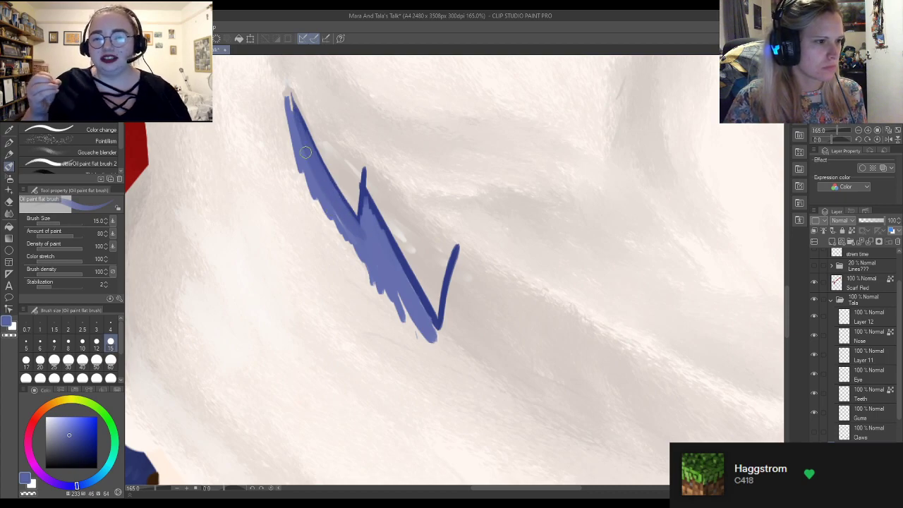
Extend the fill's lower edge into tapering fur-like strokes using the muted lighter blue
{"action": "left_click", "coordinate": [314, 185], "text": "alt"}
{"action": "mouse_move", "coordinate": [293, 134]}
{"action": "left_mouse_down"}
{"action": "mouse_move", "coordinate": [314, 253]}
{"action": "mouse_move", "coordinate": [345, 258]}
{"action": "mouse_move", "coordinate": [353, 303]}
{"action": "left_mouse_up"}
{"action": "mouse_move", "coordinate": [346, 240]}
{"action": "left_mouse_down"}
{"action": "mouse_move", "coordinate": [355, 310]}
{"action": "mouse_move", "coordinate": [395, 316]}
{"action": "left_mouse_up"}
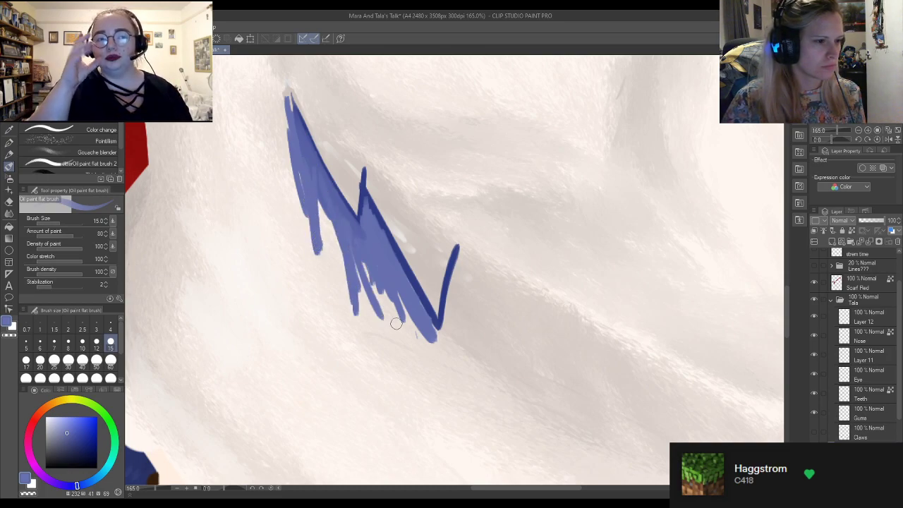
{"action": "left_click_drag", "start_coordinate": [367, 264], "coordinate": [404, 345]}
{"action": "mouse_move", "coordinate": [378, 290]}
{"action": "left_mouse_down"}
{"action": "mouse_move", "coordinate": [418, 364]}
{"action": "mouse_move", "coordinate": [397, 241]}
{"action": "mouse_move", "coordinate": [399, 320]}
{"action": "mouse_move", "coordinate": [396, 311]}
{"action": "mouse_move", "coordinate": [420, 352]}
{"action": "mouse_move", "coordinate": [452, 375]}
{"action": "left_mouse_up"}
{"action": "left_click_drag", "start_coordinate": [427, 342], "coordinate": [455, 407]}
Sample the dark blue and thicken the zigzag's second long line where it meets the light fill
{"action": "left_click", "coordinate": [420, 278], "text": "alt"}
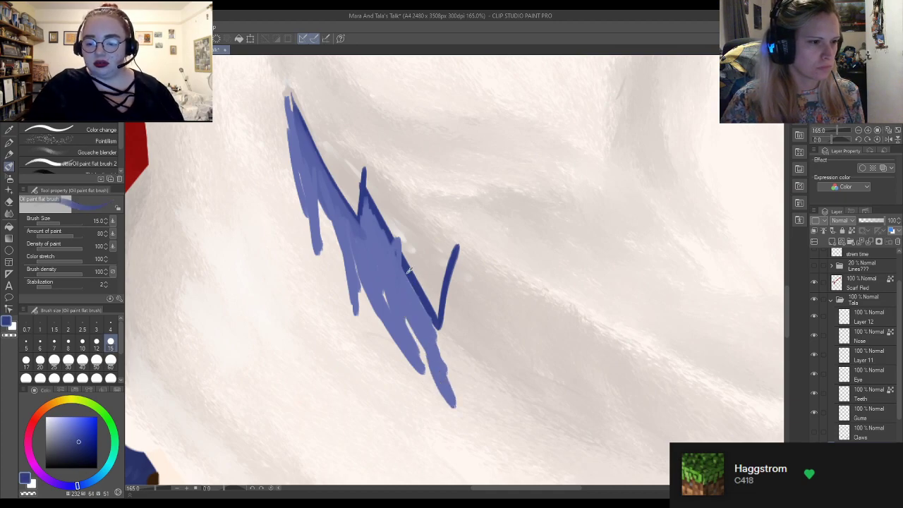
{"action": "left_click_drag", "start_coordinate": [380, 227], "coordinate": [415, 295]}
{"action": "scroll", "coordinate": [270, 300], "scroll_direction": "down", "scroll_amount": 2}
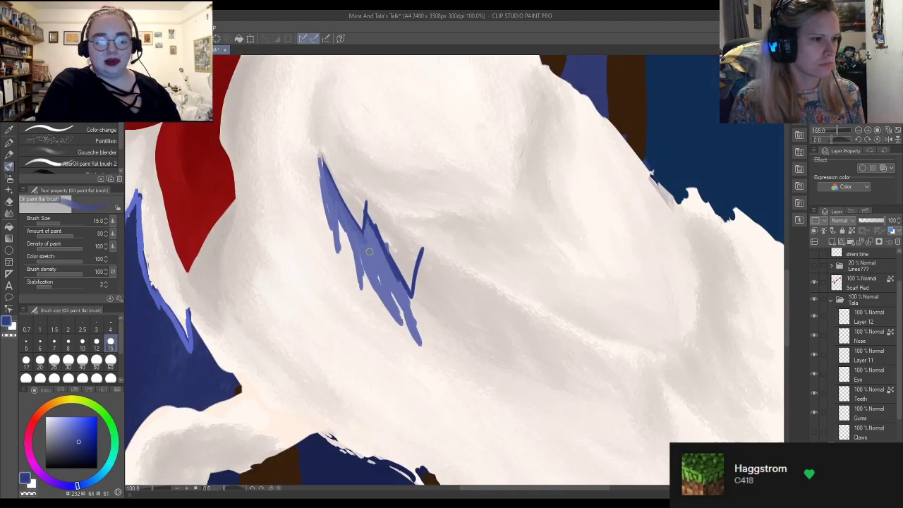
{"action": "scroll", "coordinate": [395, 245], "scroll_direction": "up", "scroll_amount": 2}
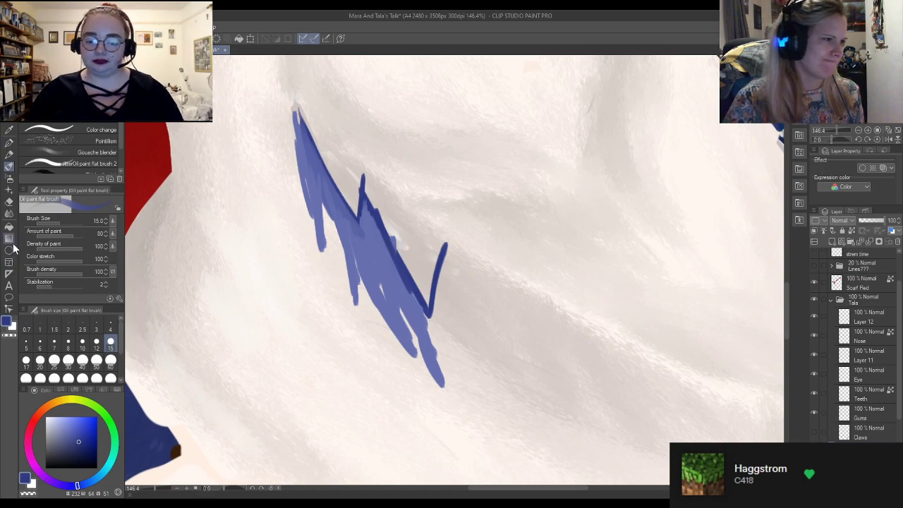
Widen the blue shoulder marking with broad strokes along its outer side using the Gouache brush at size 40
{"action": "left_click", "coordinate": [65, 107]}
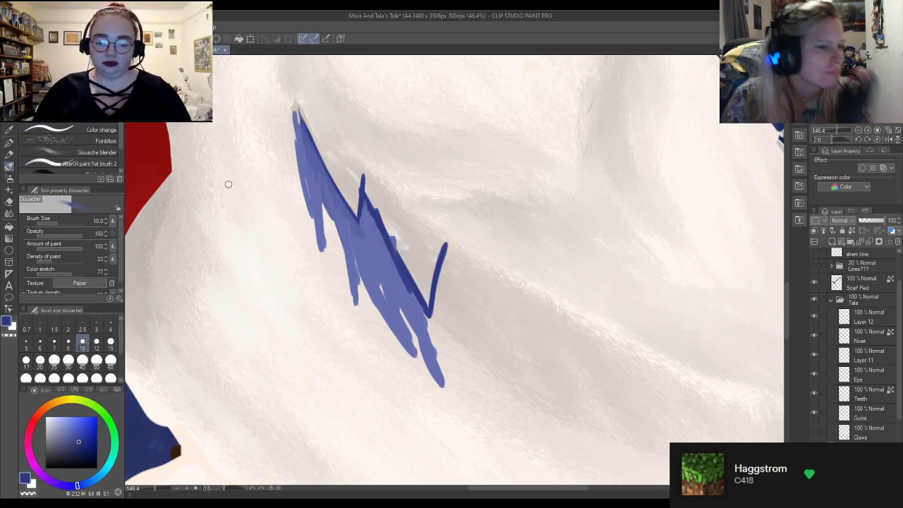
{"action": "left_click", "coordinate": [392, 271], "text": "alt"}
{"action": "left_click", "coordinate": [58, 430]}
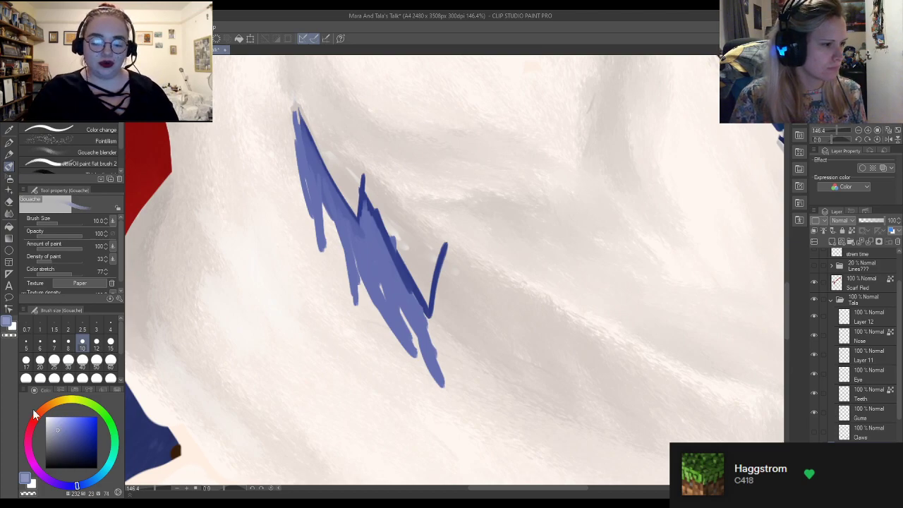
{"action": "left_click", "coordinate": [82, 359]}
{"action": "left_click_drag", "start_coordinate": [316, 367], "coordinate": [258, 260]}
{"action": "key", "text": "ctrl+z"}
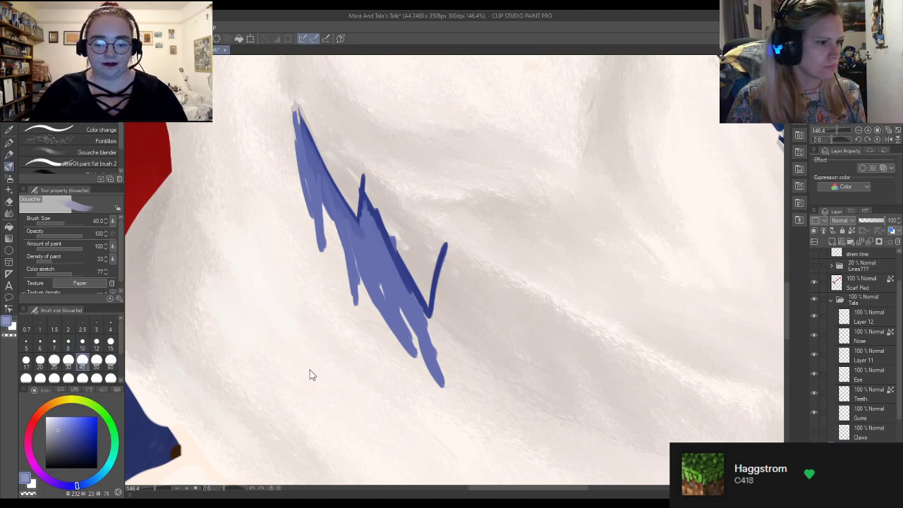
{"action": "mouse_move", "coordinate": [332, 260]}
{"action": "left_mouse_down"}
{"action": "mouse_move", "coordinate": [293, 138]}
{"action": "mouse_move", "coordinate": [349, 281]}
{"action": "mouse_move", "coordinate": [367, 267]}
{"action": "mouse_move", "coordinate": [416, 365]}
{"action": "left_mouse_up"}
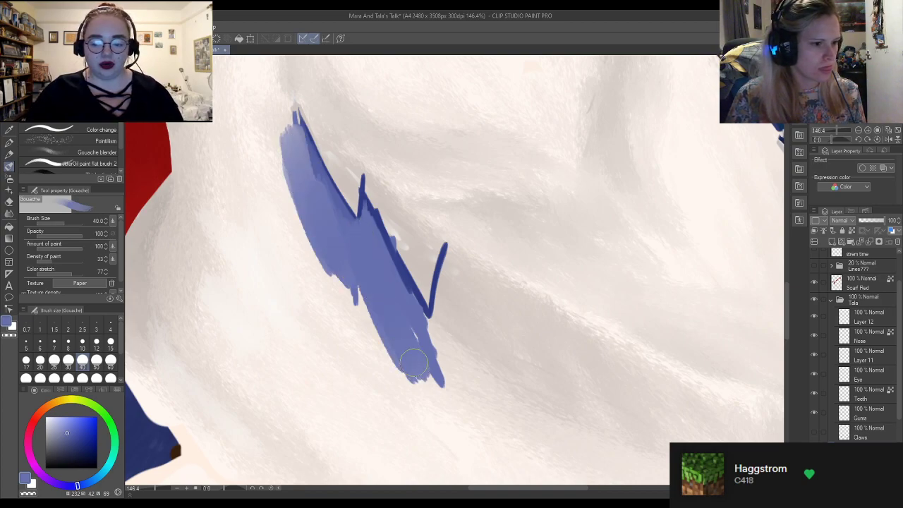
Try to trim the marking's outer edge with the sampled off-white fur colour
{"action": "left_click", "coordinate": [288, 240], "text": "alt"}
{"action": "left_click_drag", "start_coordinate": [284, 182], "coordinate": [307, 274]}
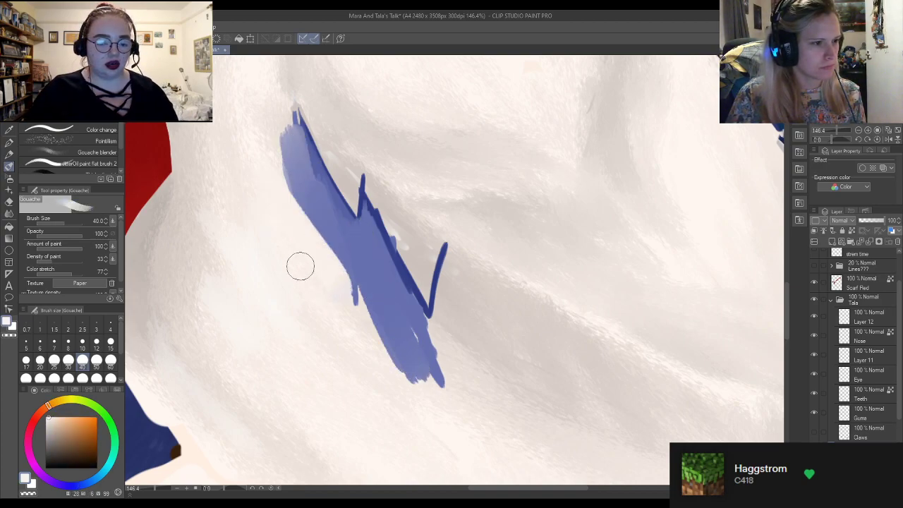
{"action": "left_click_drag", "start_coordinate": [290, 149], "coordinate": [324, 295]}
{"action": "left_click_drag", "start_coordinate": [314, 198], "coordinate": [343, 303]}
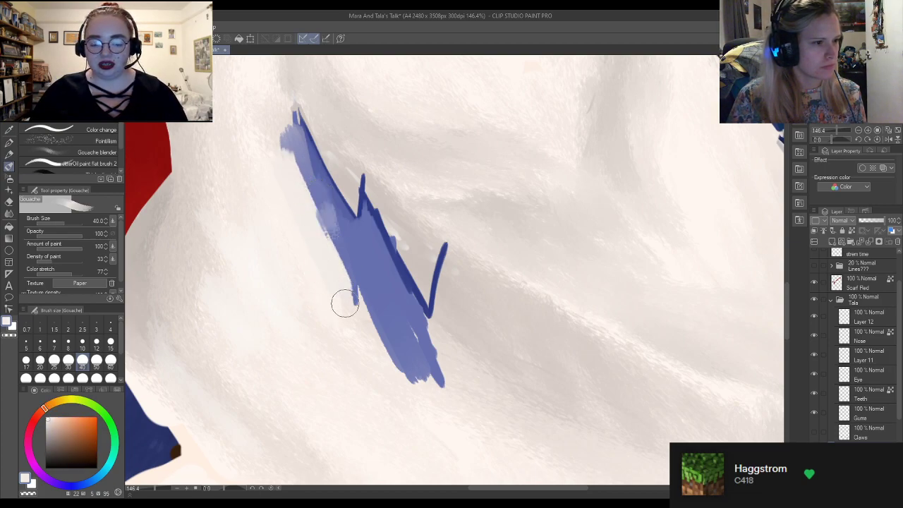
{"action": "left_click_drag", "start_coordinate": [324, 223], "coordinate": [343, 287]}
Lay a pale blue band along the marking's outer side and soften its edge with the Gouache blender at size 30
{"action": "left_click", "coordinate": [289, 154], "text": "alt"}
{"action": "left_click_drag", "start_coordinate": [289, 154], "coordinate": [349, 321]}
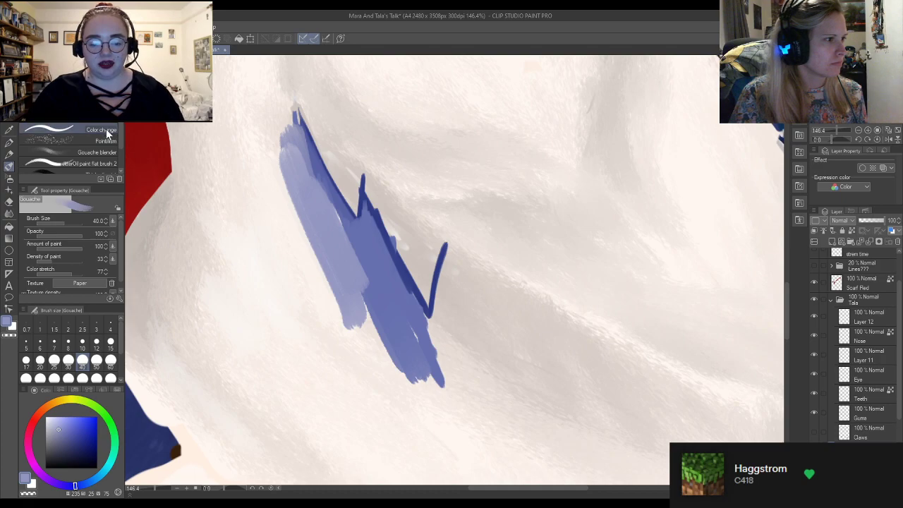
{"action": "left_click", "coordinate": [98, 152]}
{"action": "mouse_move", "coordinate": [275, 193]}
{"action": "left_mouse_down"}
{"action": "mouse_move", "coordinate": [340, 309]}
{"action": "mouse_move", "coordinate": [352, 324]}
{"action": "mouse_move", "coordinate": [322, 266]}
{"action": "mouse_move", "coordinate": [390, 366]}
{"action": "mouse_move", "coordinate": [324, 202]}
{"action": "mouse_move", "coordinate": [407, 386]}
{"action": "mouse_move", "coordinate": [423, 406]}
{"action": "mouse_move", "coordinate": [391, 360]}
{"action": "mouse_move", "coordinate": [425, 393]}
{"action": "mouse_move", "coordinate": [438, 388]}
{"action": "mouse_move", "coordinate": [453, 399]}
{"action": "mouse_move", "coordinate": [420, 356]}
{"action": "mouse_move", "coordinate": [403, 375]}
{"action": "left_mouse_up"}
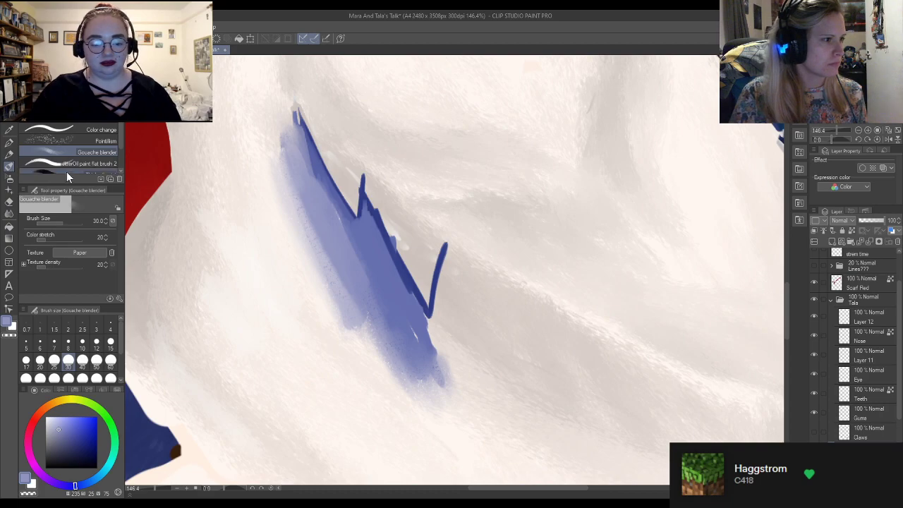
{"action": "left_click_drag", "start_coordinate": [309, 152], "coordinate": [374, 242]}
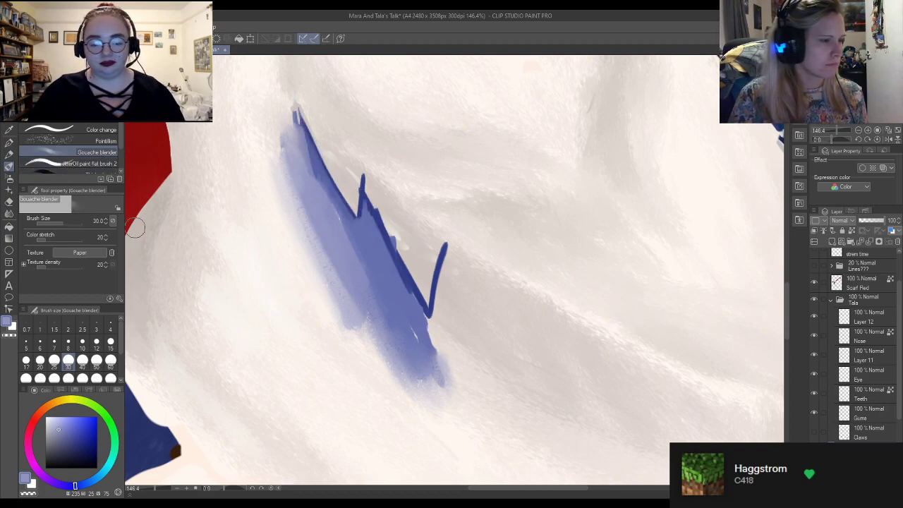
Browse the gouache, watercolour and ink brushes and try the Darker bleed brush at size 100 on the shoulder marking
{"action": "left_click", "coordinate": [91, 169]}
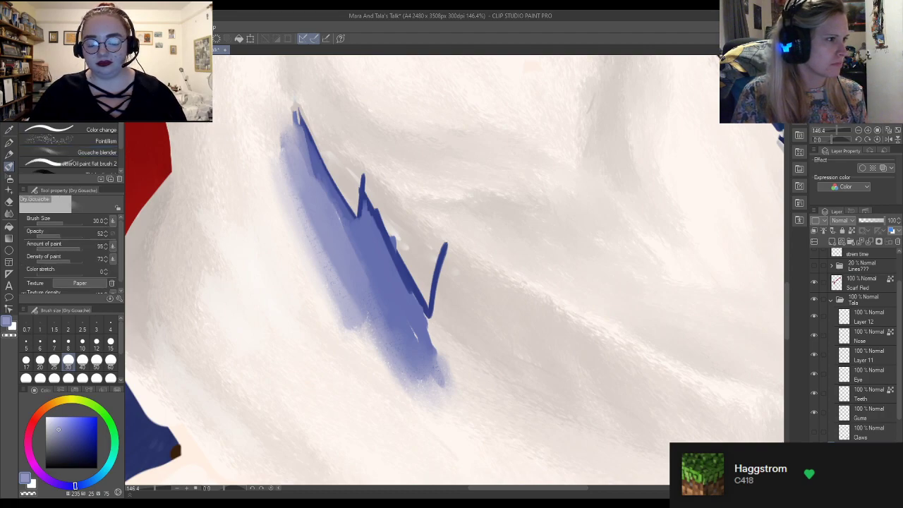
{"action": "left_click", "coordinate": [78, 107]}
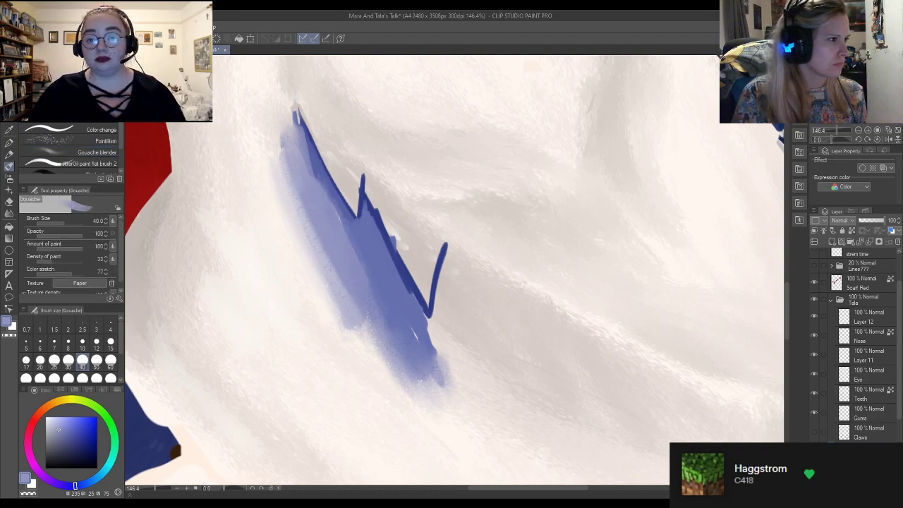
{"action": "left_click", "coordinate": [42, 69]}
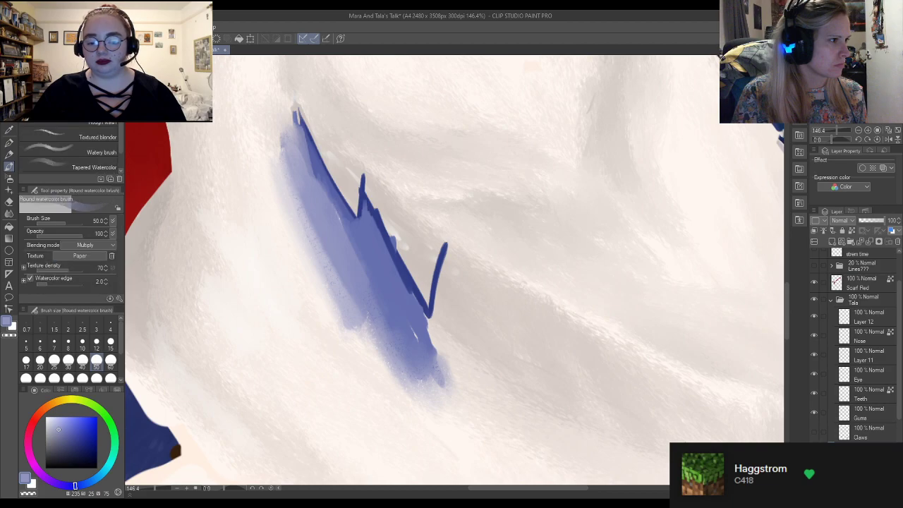
{"action": "left_click", "coordinate": [70, 69]}
{"action": "left_click", "coordinate": [97, 69]}
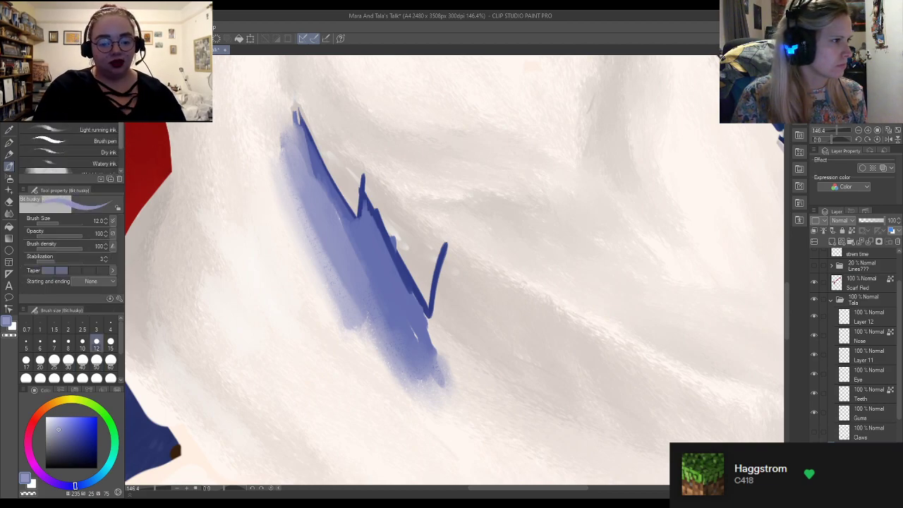
{"action": "left_click", "coordinate": [110, 118]}
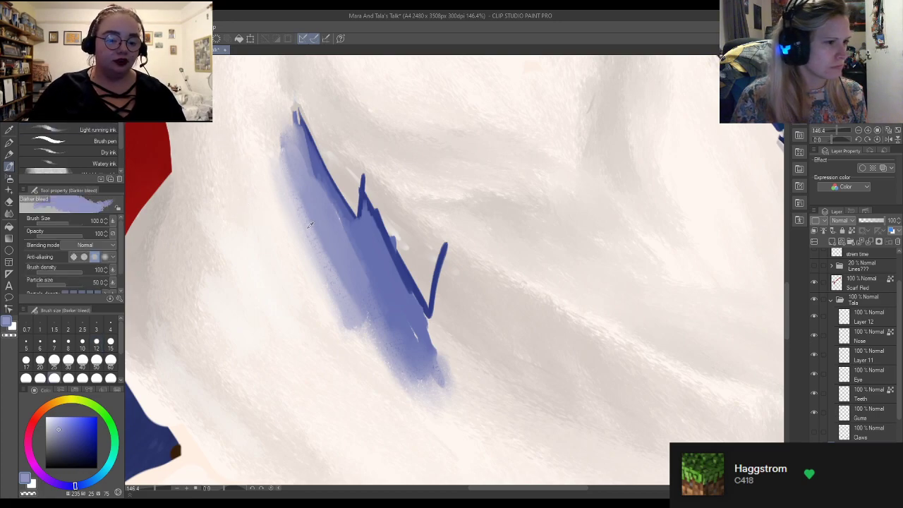
{"action": "mouse_move", "coordinate": [328, 235]}
{"action": "left_mouse_down"}
{"action": "mouse_move", "coordinate": [326, 280]}
{"action": "mouse_move", "coordinate": [339, 312]}
{"action": "left_mouse_up"}
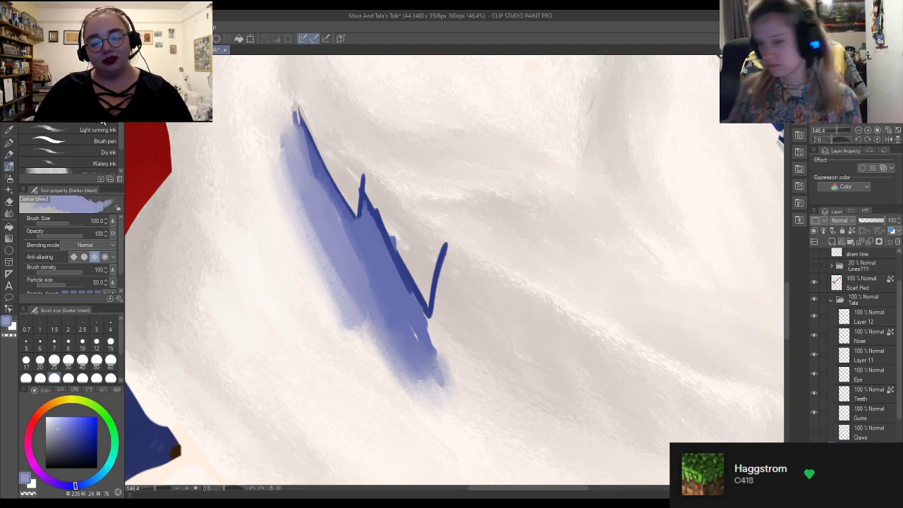
Try dark blue strokes over the shoulder marking with the Darker bleed brush, reducing its size to 12
{"action": "left_click", "coordinate": [401, 266], "text": "alt"}
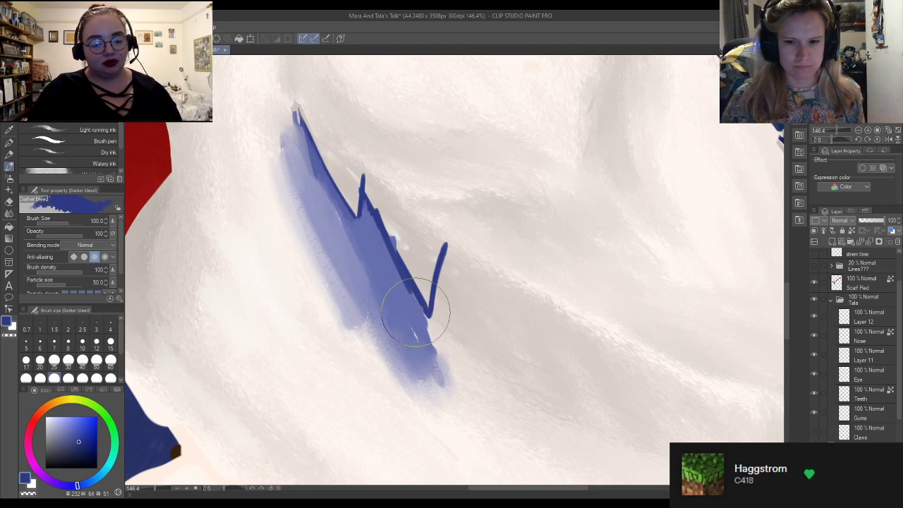
{"action": "mouse_move", "coordinate": [374, 263]}
{"action": "left_mouse_down"}
{"action": "mouse_move", "coordinate": [345, 253]}
{"action": "mouse_move", "coordinate": [368, 293]}
{"action": "mouse_move", "coordinate": [348, 251]}
{"action": "left_mouse_up"}
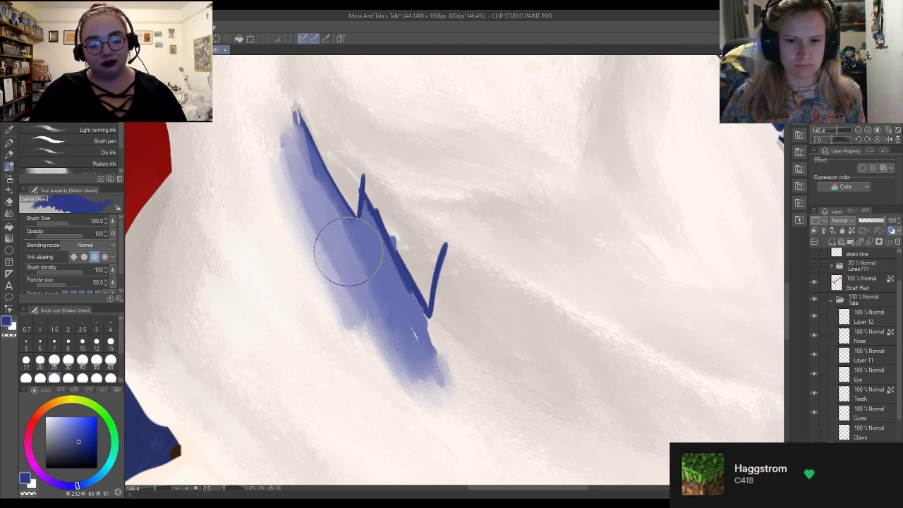
{"action": "left_click", "coordinate": [97, 346]}
{"action": "left_click_drag", "start_coordinate": [373, 199], "coordinate": [421, 304]}
{"action": "key", "text": "ctrl+z"}
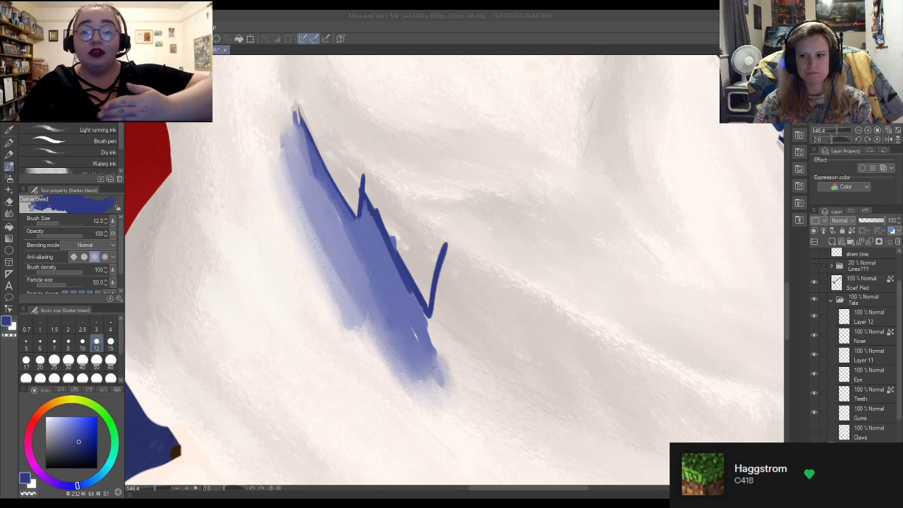
{"action": "left_click", "coordinate": [311, 259]}
{"action": "key", "text": "ctrl+z"}
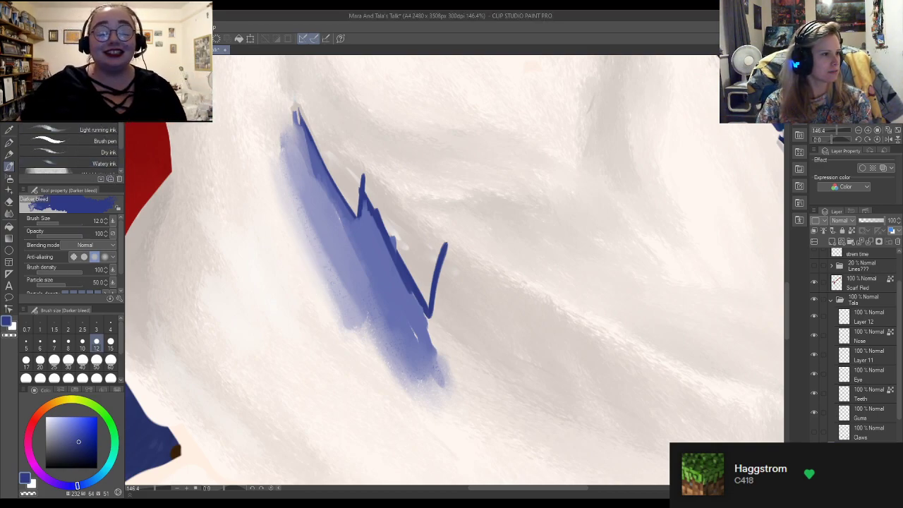
Test the Lighter ink brush at size 40 with a dark blue stroke beside the shoulder marking
{"action": "key", "text": "b"}
{"action": "left_click_drag", "start_coordinate": [248, 204], "coordinate": [304, 340]}
{"action": "key", "text": "ctrl+z"}
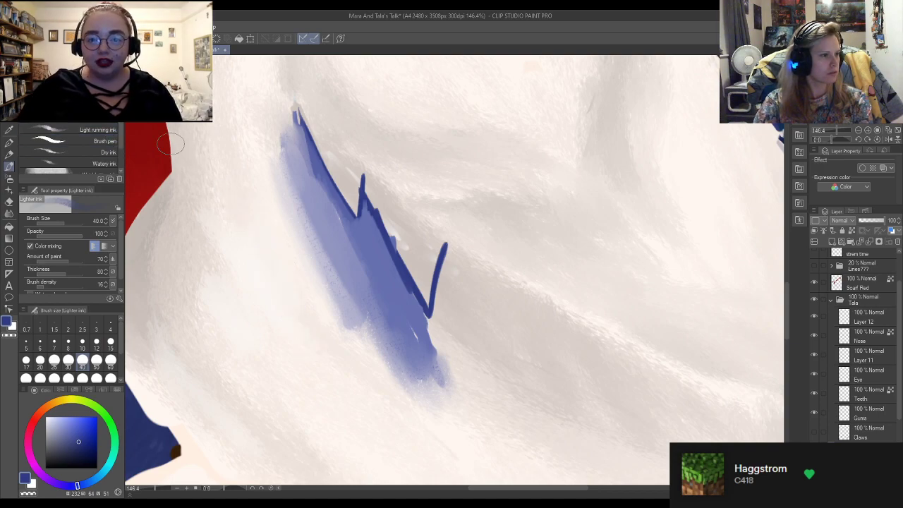
Test the Bit husky brush with dark blue zigzags beside the marking, raising its size to 40
{"action": "key", "text": "b"}
{"action": "mouse_move", "coordinate": [238, 206]}
{"action": "left_mouse_down"}
{"action": "mouse_move", "coordinate": [257, 271]}
{"action": "mouse_move", "coordinate": [315, 355]}
{"action": "left_mouse_up"}
{"action": "left_click_drag", "start_coordinate": [279, 268], "coordinate": [344, 389]}
{"action": "key", "text": "ctrl+z"}
{"action": "left_click", "coordinate": [82, 360]}
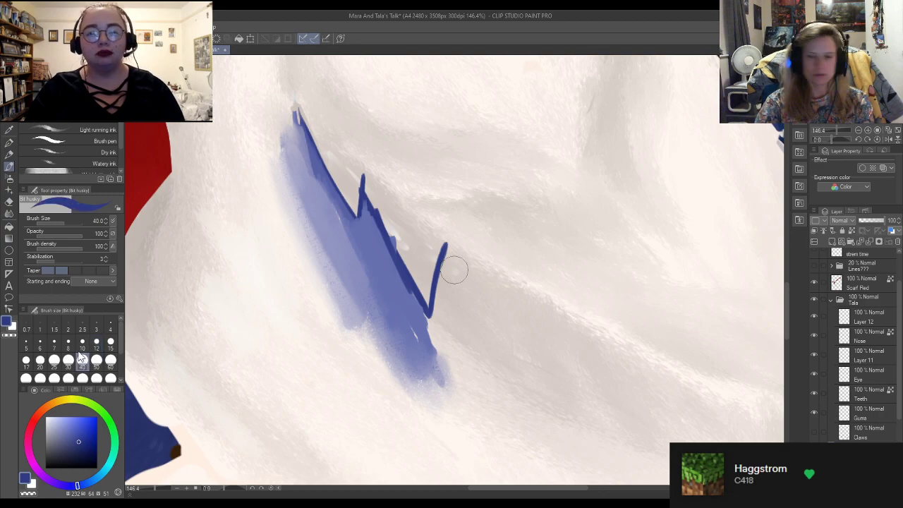
{"action": "mouse_move", "coordinate": [254, 252]}
{"action": "left_mouse_down"}
{"action": "mouse_move", "coordinate": [292, 349]}
{"action": "mouse_move", "coordinate": [351, 397]}
{"action": "left_mouse_up"}
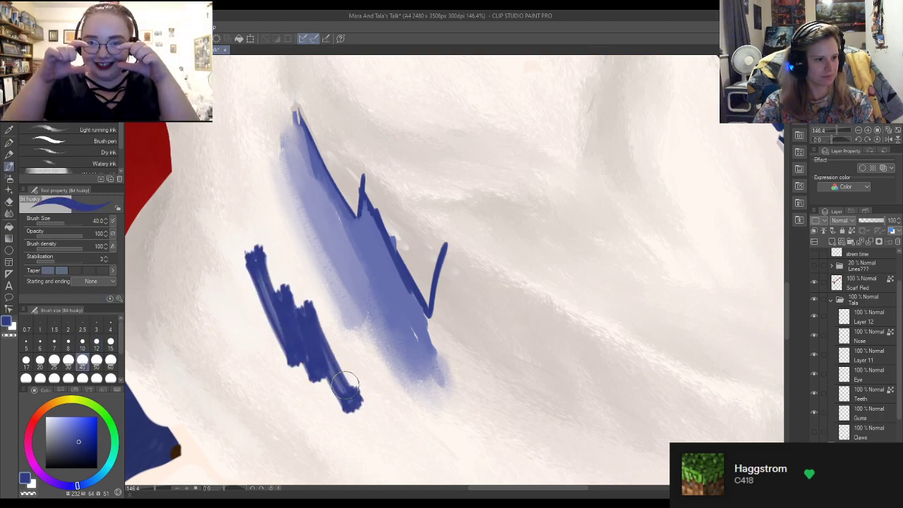
{"action": "key", "text": "ctrl+z"}
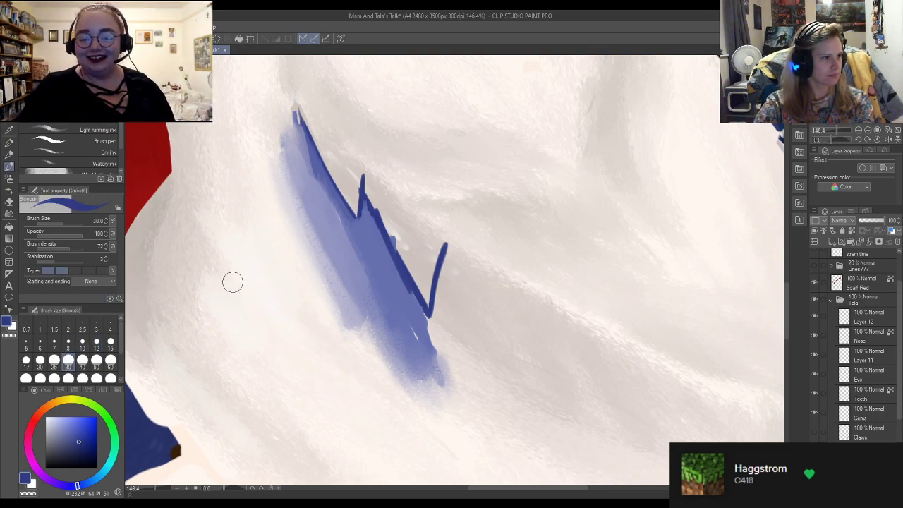
Test the Smooth brush at size 30 with dark blue strokes beside the shoulder marking
{"action": "left_click_drag", "start_coordinate": [226, 209], "coordinate": [289, 362]}
{"action": "left_click_drag", "start_coordinate": [258, 243], "coordinate": [346, 389]}
{"action": "key", "text": "ctrl+z"}
{"action": "key", "text": "ctrl+z"}
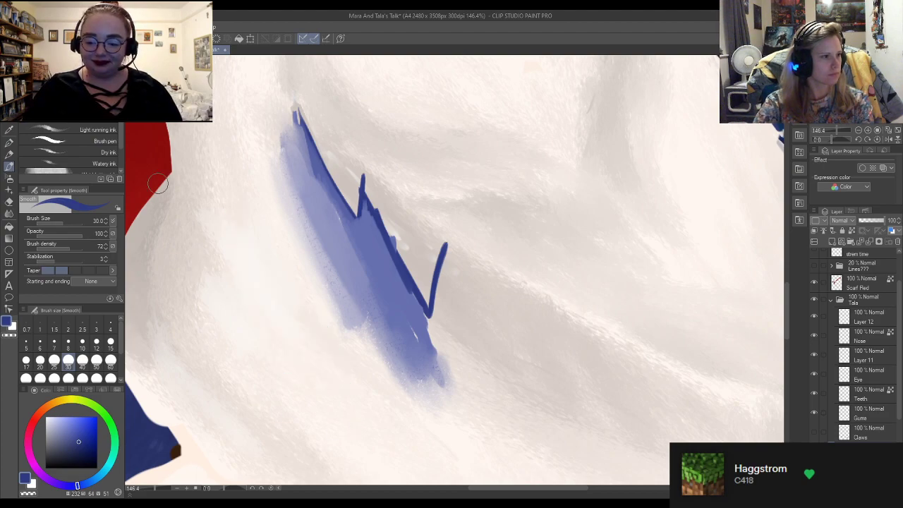
Test the Rough brush at size 40 beside the marking and rework its fill with sampled mid and light blues
{"action": "mouse_move", "coordinate": [220, 210]}
{"action": "left_mouse_down"}
{"action": "mouse_move", "coordinate": [303, 346]}
{"action": "mouse_move", "coordinate": [363, 421]}
{"action": "left_mouse_up"}
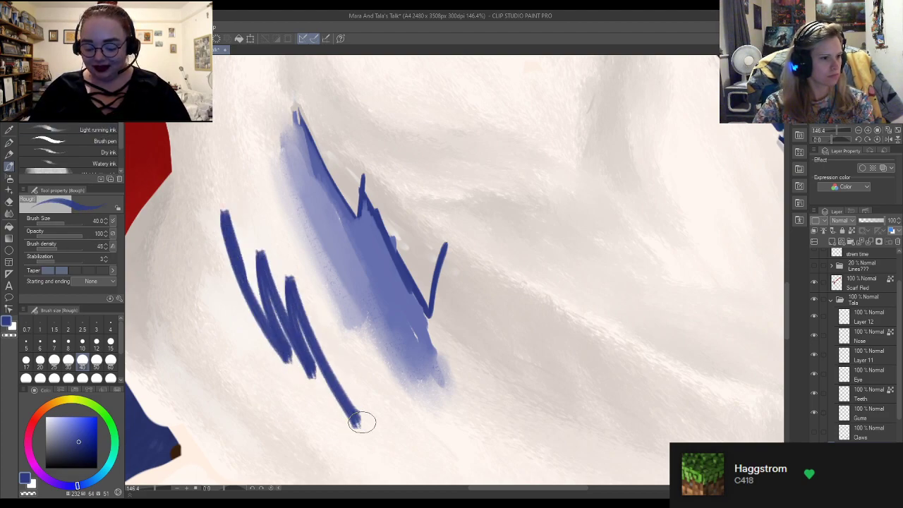
{"action": "key", "text": "ctrl+z"}
{"action": "left_click", "coordinate": [333, 271], "text": "alt"}
{"action": "mouse_move", "coordinate": [299, 181]}
{"action": "left_mouse_down"}
{"action": "mouse_move", "coordinate": [345, 256]}
{"action": "mouse_move", "coordinate": [343, 268]}
{"action": "mouse_move", "coordinate": [346, 243]}
{"action": "mouse_move", "coordinate": [423, 359]}
{"action": "left_mouse_up"}
{"action": "left_click", "coordinate": [392, 274], "text": "alt"}
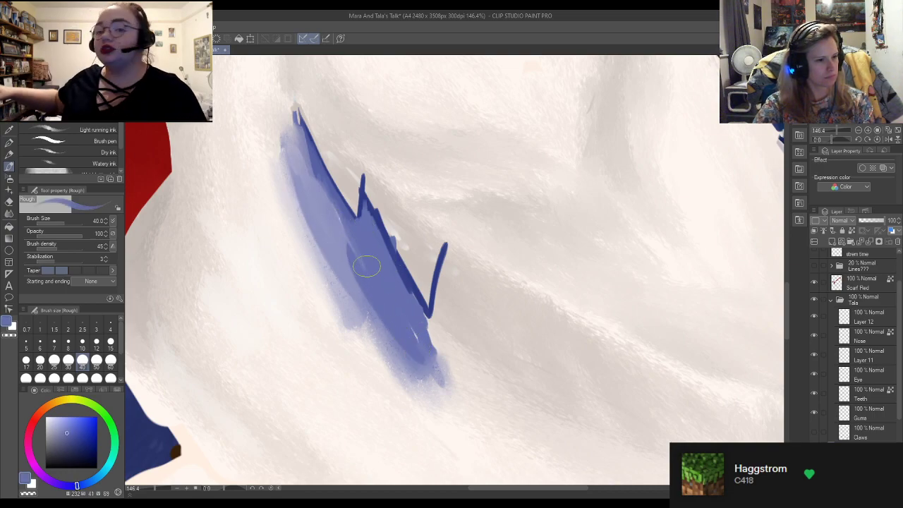
{"action": "left_click_drag", "start_coordinate": [369, 264], "coordinate": [404, 344]}
{"action": "left_click", "coordinate": [324, 215], "text": "alt"}
{"action": "left_click_drag", "start_coordinate": [310, 212], "coordinate": [337, 314]}
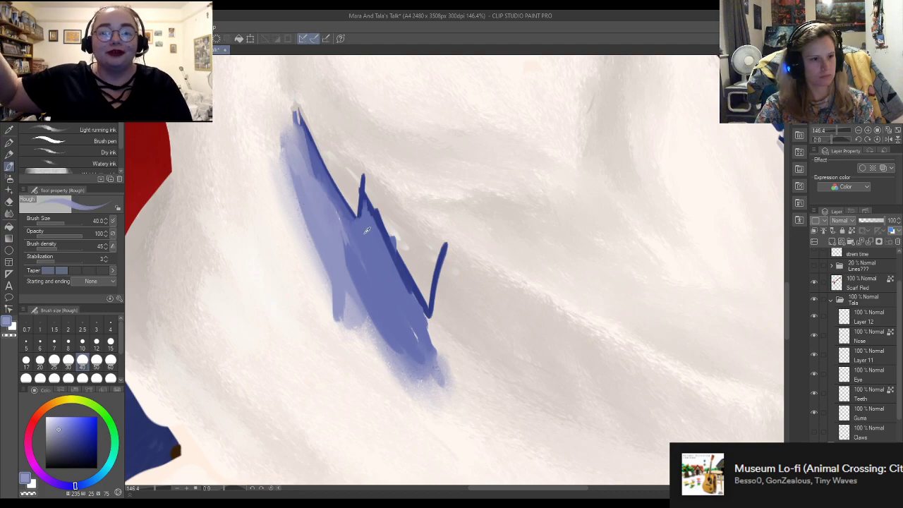
Sample a paler blue from the marking's faded tip and repaint the whole fill below the dark zigzag line
{"action": "left_click", "coordinate": [416, 366], "text": "alt"}
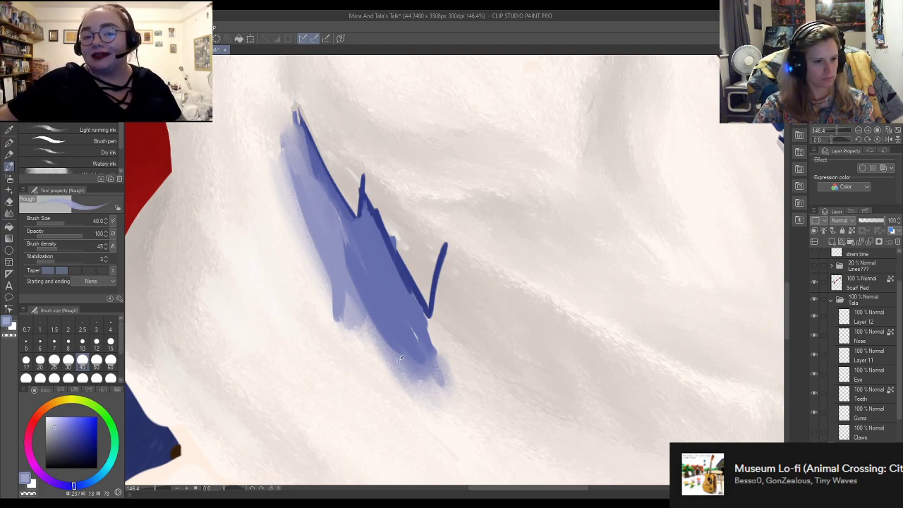
{"action": "left_click_drag", "start_coordinate": [379, 204], "coordinate": [422, 296]}
{"action": "mouse_move", "coordinate": [421, 243]}
{"action": "left_mouse_down"}
{"action": "mouse_move", "coordinate": [429, 247]}
{"action": "mouse_move", "coordinate": [426, 300]}
{"action": "mouse_move", "coordinate": [401, 286]}
{"action": "left_mouse_up"}
{"action": "left_click_drag", "start_coordinate": [432, 250], "coordinate": [426, 278]}
{"action": "left_click_drag", "start_coordinate": [382, 203], "coordinate": [424, 300]}
{"action": "left_click_drag", "start_coordinate": [328, 222], "coordinate": [406, 350]}
{"action": "mouse_move", "coordinate": [353, 242]}
{"action": "left_mouse_down"}
{"action": "mouse_move", "coordinate": [419, 366]}
{"action": "mouse_move", "coordinate": [427, 349]}
{"action": "mouse_move", "coordinate": [435, 362]}
{"action": "mouse_move", "coordinate": [426, 365]}
{"action": "left_mouse_up"}
{"action": "left_click_drag", "start_coordinate": [311, 178], "coordinate": [347, 254]}
{"action": "left_click_drag", "start_coordinate": [331, 212], "coordinate": [374, 292]}
{"action": "mouse_move", "coordinate": [347, 255]}
{"action": "left_mouse_down"}
{"action": "mouse_move", "coordinate": [290, 138]}
{"action": "mouse_move", "coordinate": [314, 267]}
{"action": "mouse_move", "coordinate": [311, 165]}
{"action": "mouse_move", "coordinate": [358, 238]}
{"action": "mouse_move", "coordinate": [364, 210]}
{"action": "mouse_move", "coordinate": [379, 280]}
{"action": "left_mouse_up"}
Paint pale blue tapered fur strokes along the creature's lower chest and belly edge, behind the raised foreleg
{"action": "scroll", "coordinate": [349, 170], "scroll_direction": "down", "scroll_amount": 4}
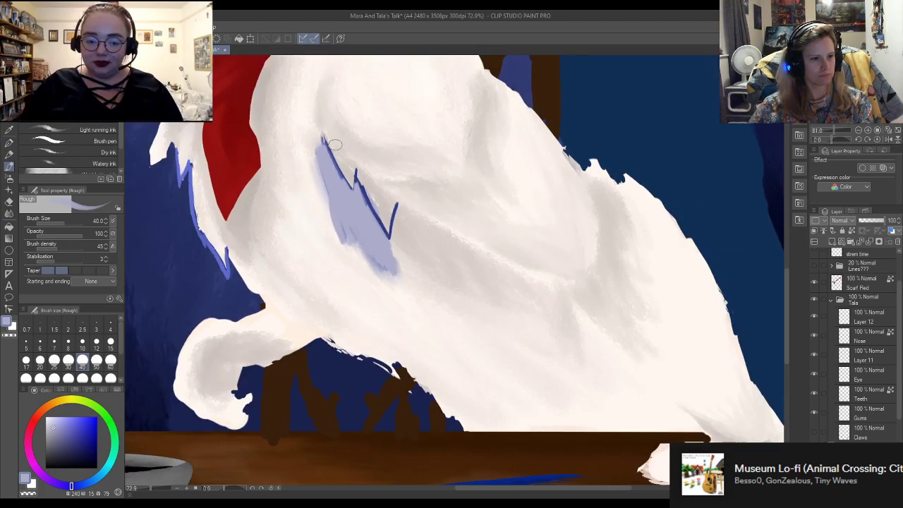
{"action": "scroll", "coordinate": [260, 221], "scroll_direction": "up", "scroll_amount": 3}
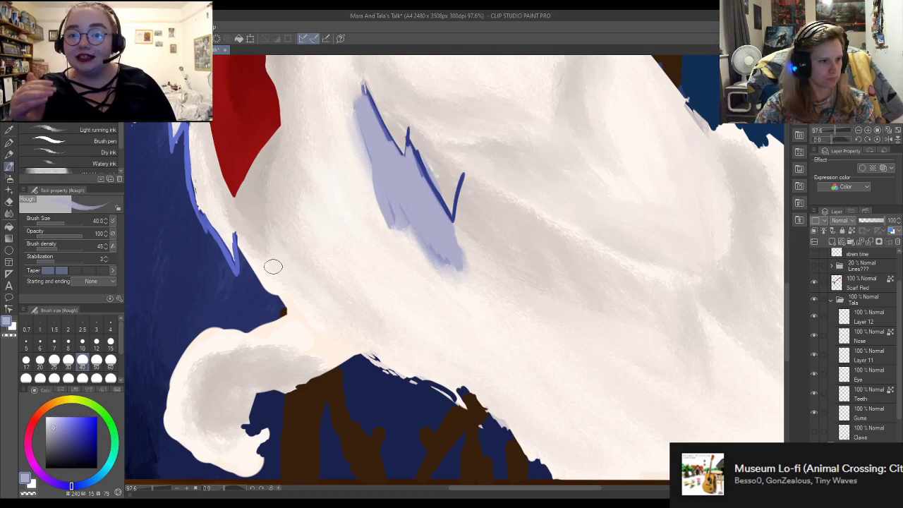
{"action": "mouse_move", "coordinate": [244, 244]}
{"action": "left_mouse_down"}
{"action": "mouse_move", "coordinate": [278, 300]}
{"action": "mouse_move", "coordinate": [313, 319]}
{"action": "left_mouse_up"}
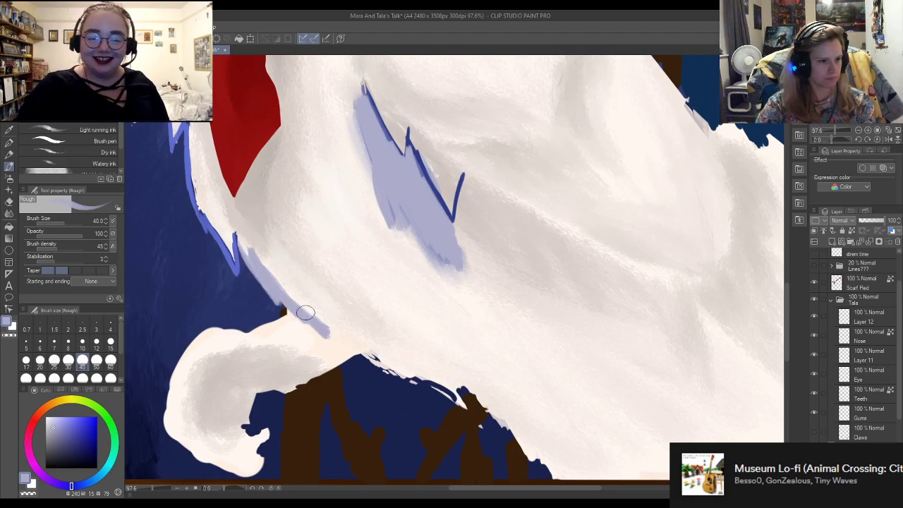
{"action": "mouse_move", "coordinate": [275, 247]}
{"action": "left_mouse_down"}
{"action": "mouse_move", "coordinate": [312, 303]}
{"action": "mouse_move", "coordinate": [366, 352]}
{"action": "left_mouse_up"}
{"action": "left_click_drag", "start_coordinate": [325, 316], "coordinate": [367, 351]}
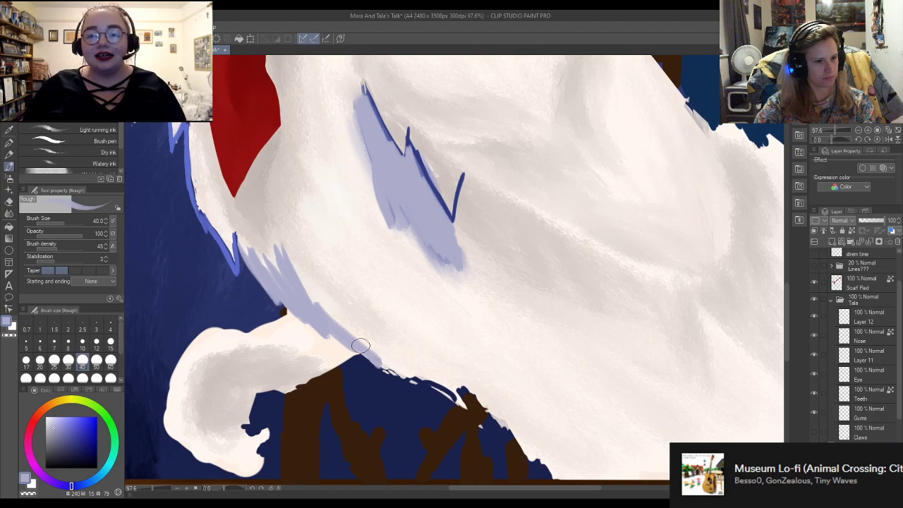
{"action": "mouse_move", "coordinate": [348, 287]}
{"action": "left_mouse_down"}
{"action": "mouse_move", "coordinate": [423, 385]}
{"action": "mouse_move", "coordinate": [436, 393]}
{"action": "mouse_move", "coordinate": [430, 359]}
{"action": "mouse_move", "coordinate": [413, 346]}
{"action": "mouse_move", "coordinate": [447, 383]}
{"action": "mouse_move", "coordinate": [479, 398]}
{"action": "mouse_move", "coordinate": [460, 375]}
{"action": "mouse_move", "coordinate": [427, 365]}
{"action": "mouse_move", "coordinate": [358, 291]}
{"action": "mouse_move", "coordinate": [403, 337]}
{"action": "mouse_move", "coordinate": [355, 313]}
{"action": "mouse_move", "coordinate": [329, 240]}
{"action": "mouse_move", "coordinate": [366, 343]}
{"action": "left_mouse_up"}
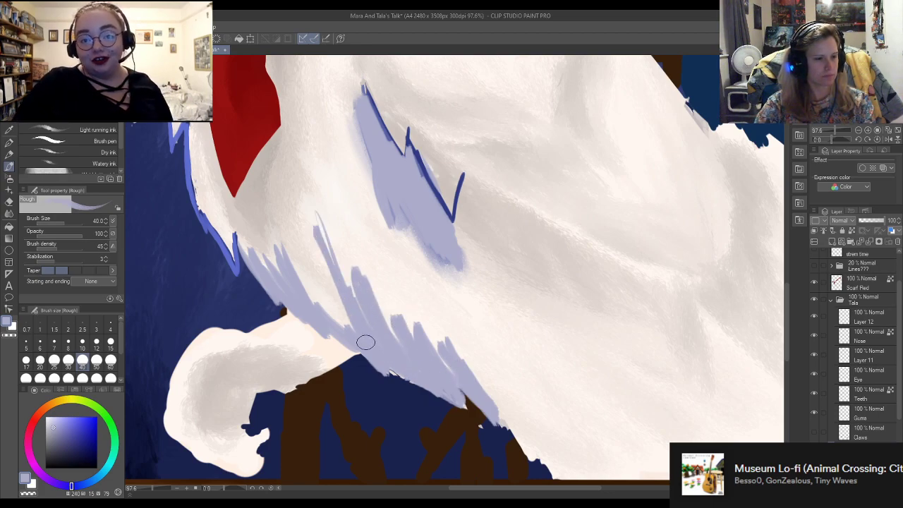
{"action": "left_click", "coordinate": [262, 210], "text": "alt"}
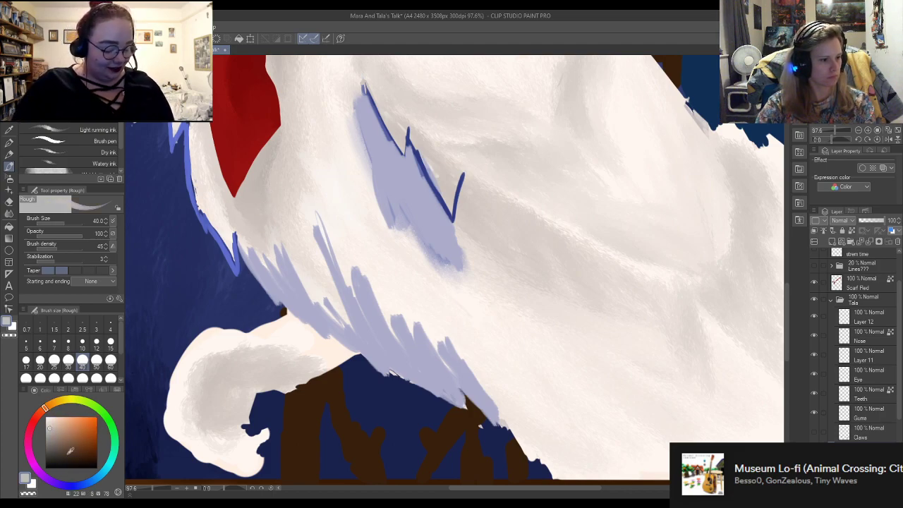
{"action": "mouse_move", "coordinate": [54, 414]}
{"action": "left_mouse_down"}
{"action": "mouse_move", "coordinate": [31, 417]}
{"action": "mouse_move", "coordinate": [55, 487]}
{"action": "mouse_move", "coordinate": [106, 492]}
{"action": "mouse_move", "coordinate": [97, 492]}
{"action": "left_mouse_up"}
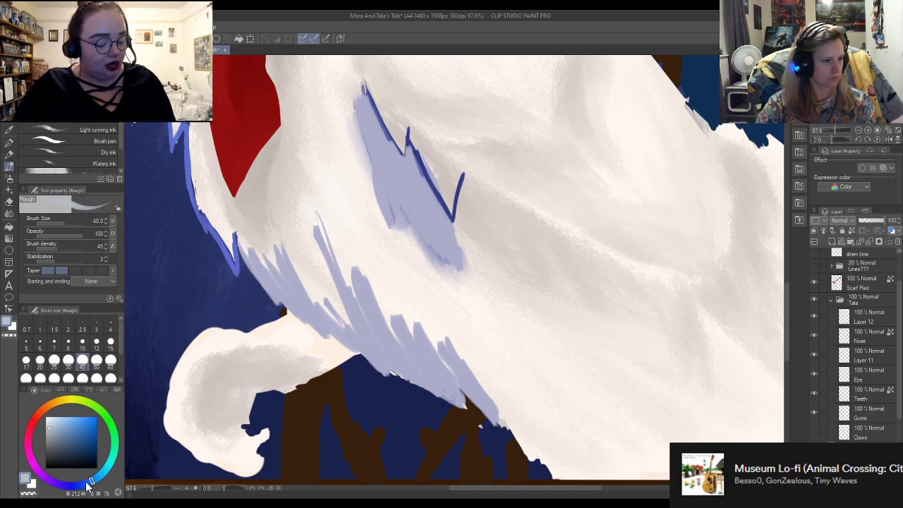
{"action": "left_click_drag", "start_coordinate": [89, 483], "coordinate": [83, 484]}
Shade the fur behind the scarf's hanging tip with the sampled pale blue and a darker greyish blue over it
{"action": "left_click", "coordinate": [368, 320], "text": "alt"}
{"action": "mouse_move", "coordinate": [239, 185]}
{"action": "left_mouse_down"}
{"action": "mouse_move", "coordinate": [242, 212]}
{"action": "mouse_move", "coordinate": [262, 149]}
{"action": "mouse_move", "coordinate": [254, 182]}
{"action": "left_mouse_up"}
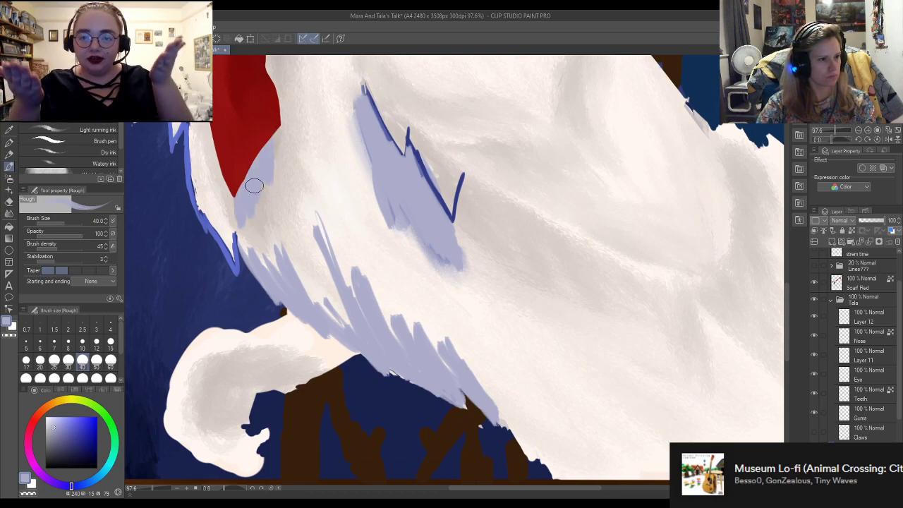
{"action": "left_click", "coordinate": [58, 426]}
{"action": "left_click_drag", "start_coordinate": [58, 426], "coordinate": [54, 436]}
{"action": "mouse_move", "coordinate": [247, 203]}
{"action": "left_mouse_down"}
{"action": "mouse_move", "coordinate": [240, 147]}
{"action": "mouse_move", "coordinate": [263, 176]}
{"action": "mouse_move", "coordinate": [260, 199]}
{"action": "mouse_move", "coordinate": [240, 208]}
{"action": "mouse_move", "coordinate": [225, 154]}
{"action": "mouse_move", "coordinate": [270, 186]}
{"action": "left_mouse_up"}
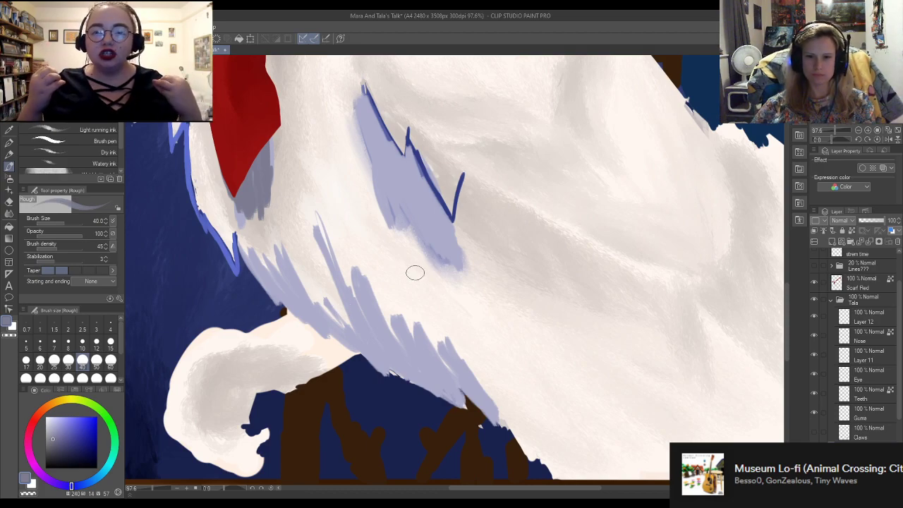
Extend the greyish blue shadow along the chest-side edge of the scarf's hanging tip, facing the zigzag chest outline
{"action": "scroll", "coordinate": [415, 273], "scroll_direction": "down", "scroll_amount": 6}
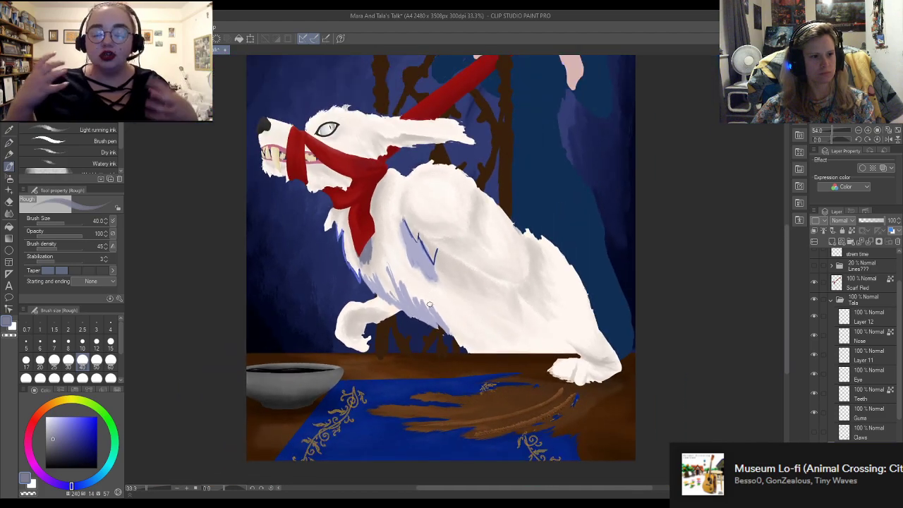
{"action": "scroll", "coordinate": [395, 277], "scroll_direction": "up", "scroll_amount": 3}
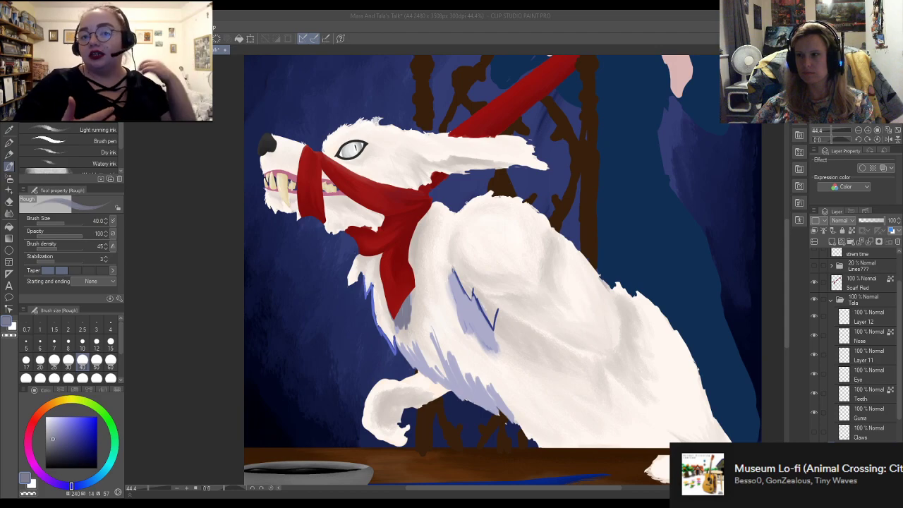
{"action": "scroll", "coordinate": [369, 344], "scroll_direction": "up", "scroll_amount": 5}
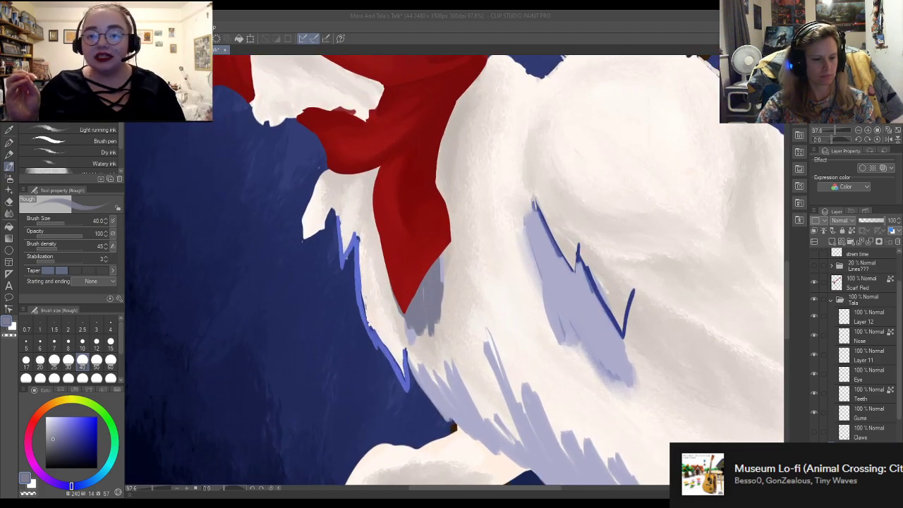
{"action": "key", "text": "alt+Tab"}
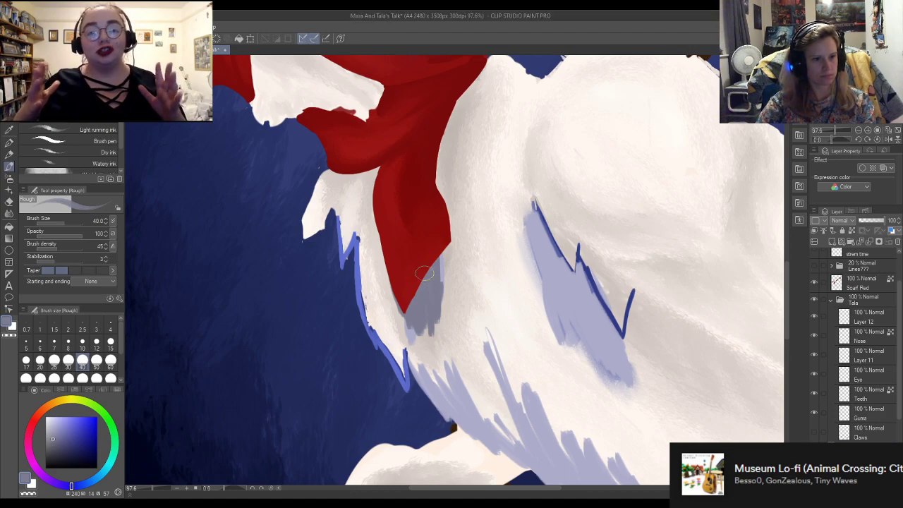
{"action": "mouse_move", "coordinate": [393, 282]}
{"action": "left_mouse_down"}
{"action": "mouse_move", "coordinate": [382, 250]}
{"action": "mouse_move", "coordinate": [388, 300]}
{"action": "left_mouse_up"}
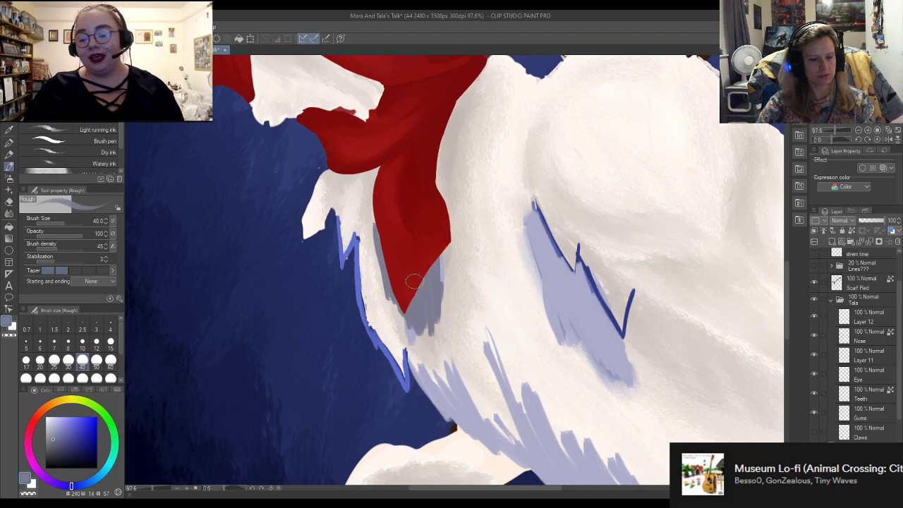
{"action": "scroll", "coordinate": [402, 195], "scroll_direction": "down", "scroll_amount": 7}
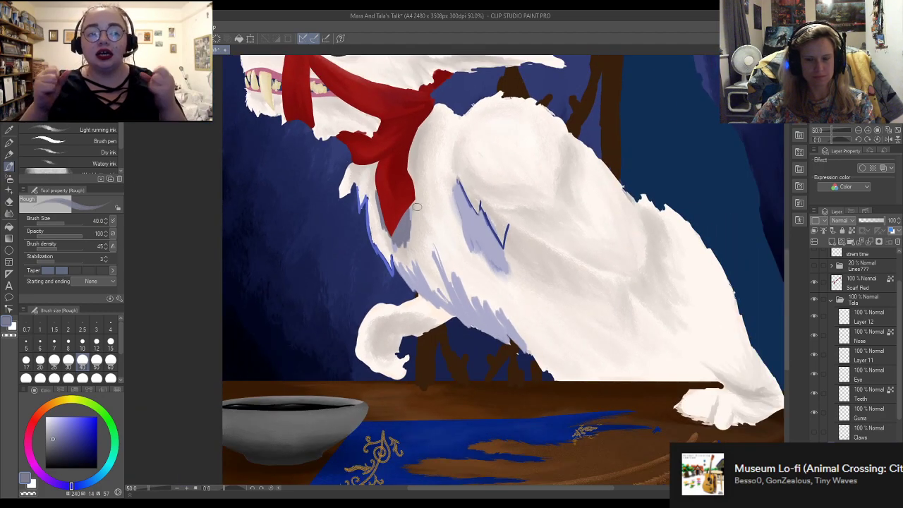
{"action": "scroll", "coordinate": [528, 306], "scroll_direction": "up", "scroll_amount": 5}
{"action": "scroll", "coordinate": [429, 246], "scroll_direction": "up", "scroll_amount": 2}
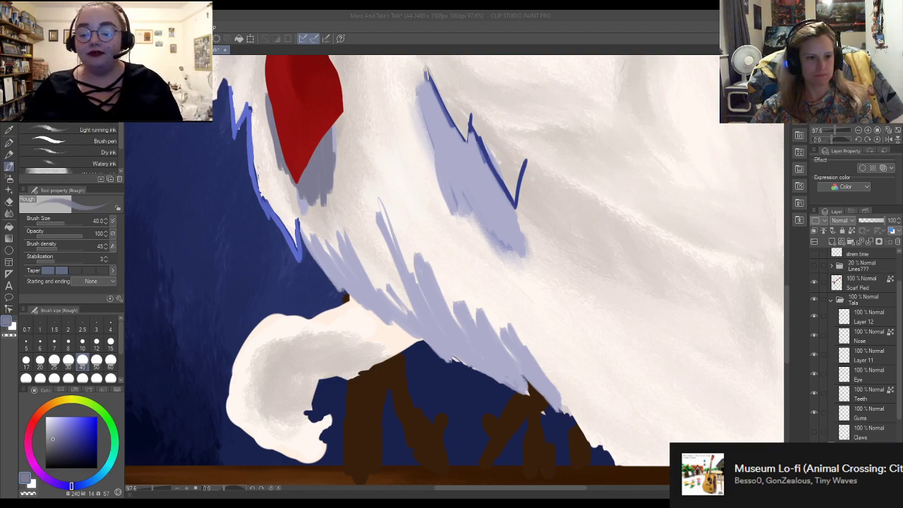
Erase the excess blue strokes beside the scarf tip, along the belly edge and below the zigzag marking with the Hard eraser
{"action": "scroll", "coordinate": [449, 362], "scroll_direction": "up", "scroll_amount": 1}
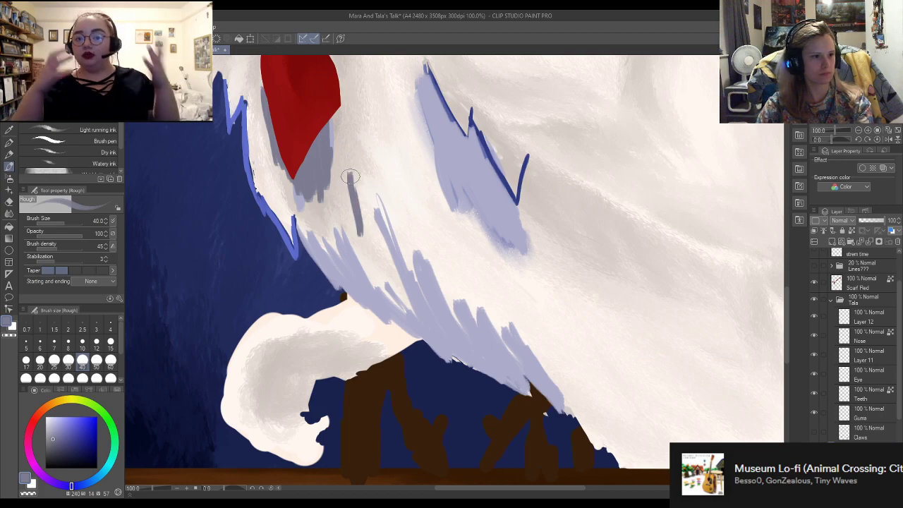
{"action": "key", "text": "e"}
{"action": "mouse_move", "coordinate": [325, 158]}
{"action": "left_mouse_down"}
{"action": "mouse_move", "coordinate": [331, 209]}
{"action": "mouse_move", "coordinate": [307, 175]}
{"action": "mouse_move", "coordinate": [312, 163]}
{"action": "mouse_move", "coordinate": [315, 207]}
{"action": "mouse_move", "coordinate": [341, 247]}
{"action": "mouse_move", "coordinate": [377, 277]}
{"action": "mouse_move", "coordinate": [406, 275]}
{"action": "mouse_move", "coordinate": [432, 317]}
{"action": "mouse_move", "coordinate": [472, 333]}
{"action": "mouse_move", "coordinate": [513, 324]}
{"action": "mouse_move", "coordinate": [551, 383]}
{"action": "left_mouse_up"}
{"action": "mouse_move", "coordinate": [444, 173]}
{"action": "left_mouse_down"}
{"action": "mouse_move", "coordinate": [460, 206]}
{"action": "mouse_move", "coordinate": [477, 202]}
{"action": "left_mouse_up"}
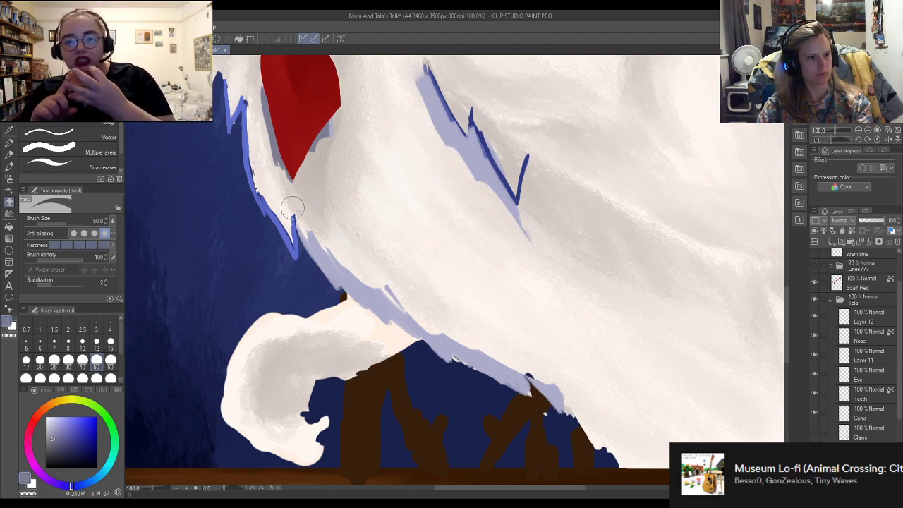
Try the Darker bleed, Dry ink and Brush pen brushes in pale blue on the chest fur, undoing each test stroke
{"action": "key", "text": "b"}
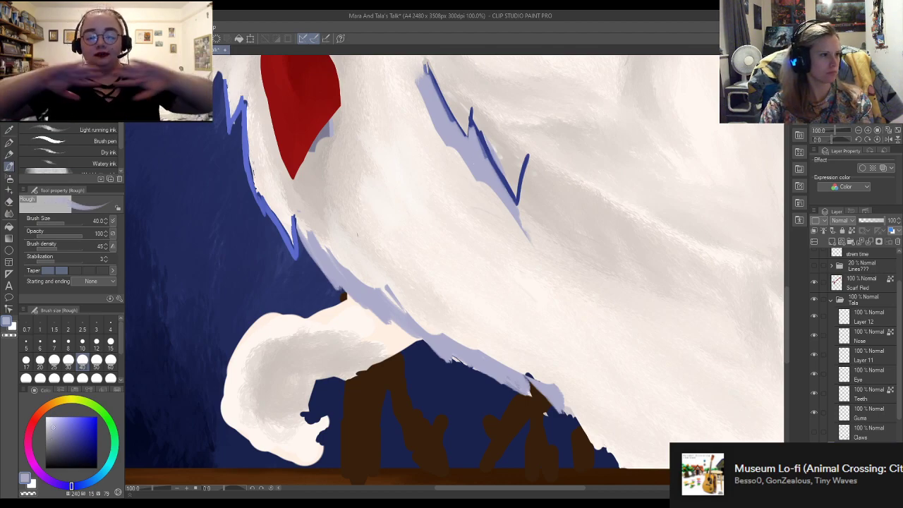
{"action": "left_click", "coordinate": [99, 113]}
{"action": "mouse_move", "coordinate": [351, 230]}
{"action": "left_mouse_down"}
{"action": "mouse_move", "coordinate": [343, 261]}
{"action": "mouse_move", "coordinate": [384, 303]}
{"action": "mouse_move", "coordinate": [400, 304]}
{"action": "mouse_move", "coordinate": [381, 268]}
{"action": "mouse_move", "coordinate": [398, 305]}
{"action": "left_mouse_up"}
{"action": "key", "text": "ctrl+z"}
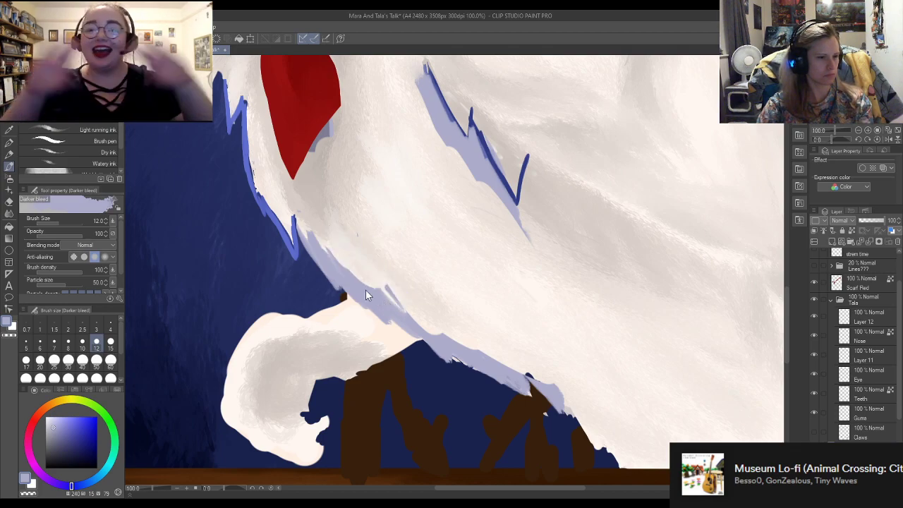
{"action": "left_click", "coordinate": [83, 153]}
{"action": "left_click_drag", "start_coordinate": [346, 168], "coordinate": [379, 236]}
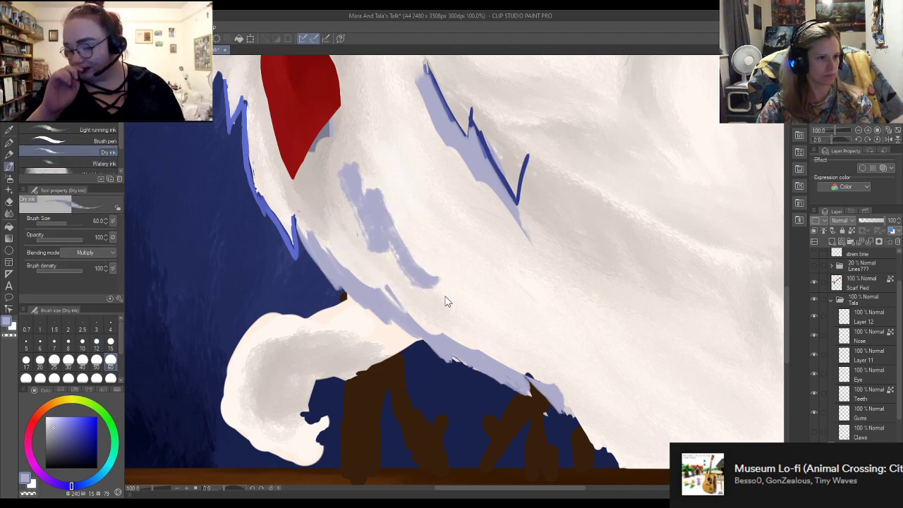
{"action": "key", "text": "ctrl+z"}
{"action": "left_click", "coordinate": [103, 143]}
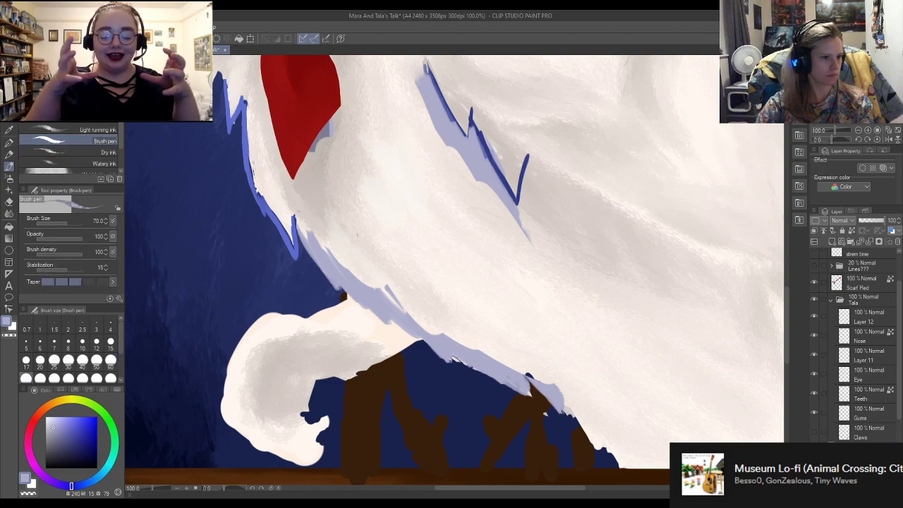
{"action": "left_click_drag", "start_coordinate": [339, 170], "coordinate": [413, 211]}
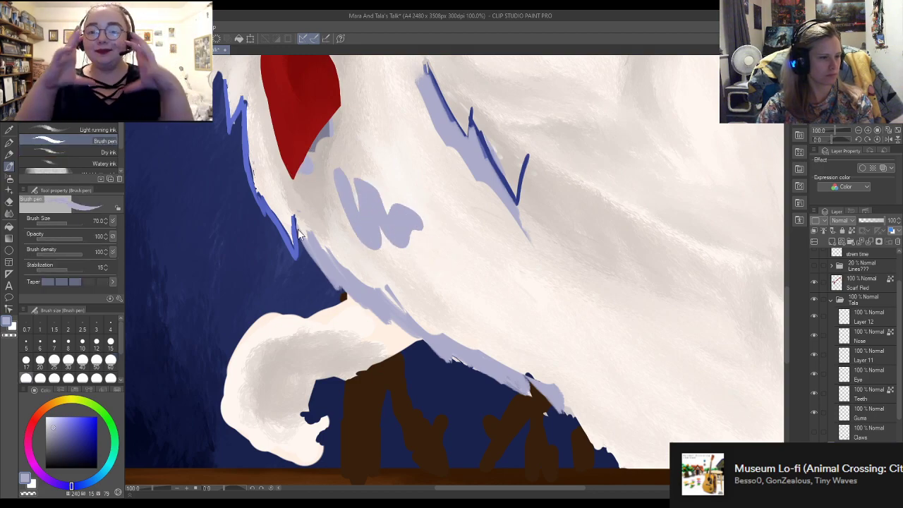
{"action": "key", "text": "ctrl+z"}
Try the Wet blotting ink brush on the chest fur in pale blue and undo the test strokes
{"action": "scroll", "coordinate": [120, 136], "scroll_direction": "down", "scroll_amount": 1}
{"action": "scroll", "coordinate": [117, 149], "scroll_direction": "down", "scroll_amount": 1}
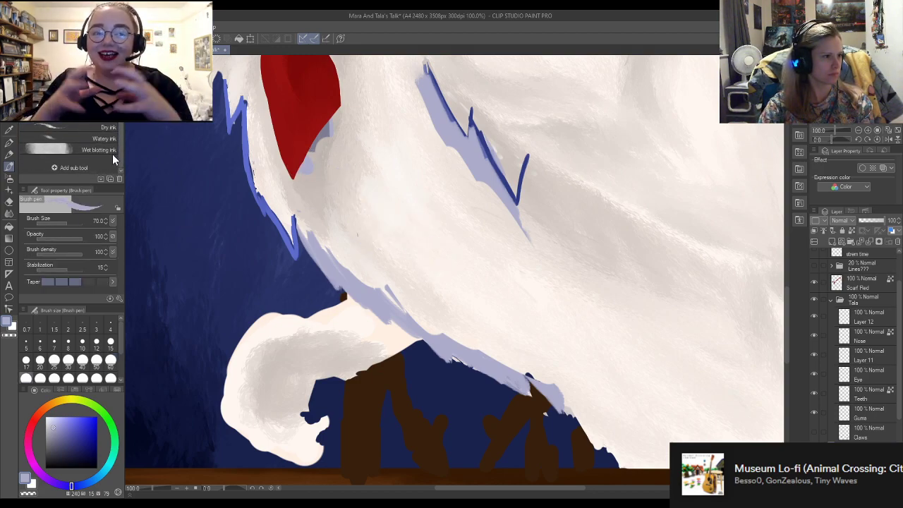
{"action": "left_click", "coordinate": [109, 151]}
{"action": "left_click_drag", "start_coordinate": [349, 176], "coordinate": [383, 252]}
{"action": "left_click_drag", "start_coordinate": [416, 227], "coordinate": [465, 272]}
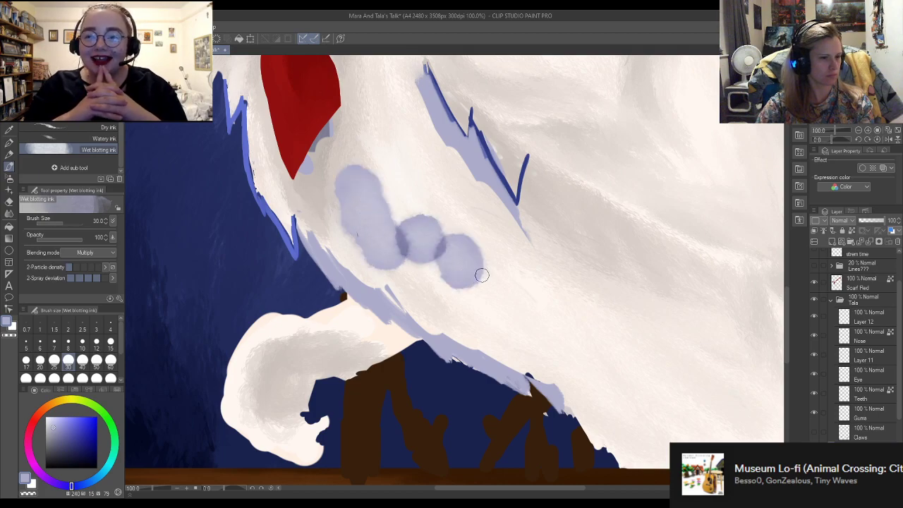
{"action": "key", "text": "ctrl+z"}
{"action": "key", "text": "ctrl+z"}
{"action": "key", "text": "ctrl+z"}
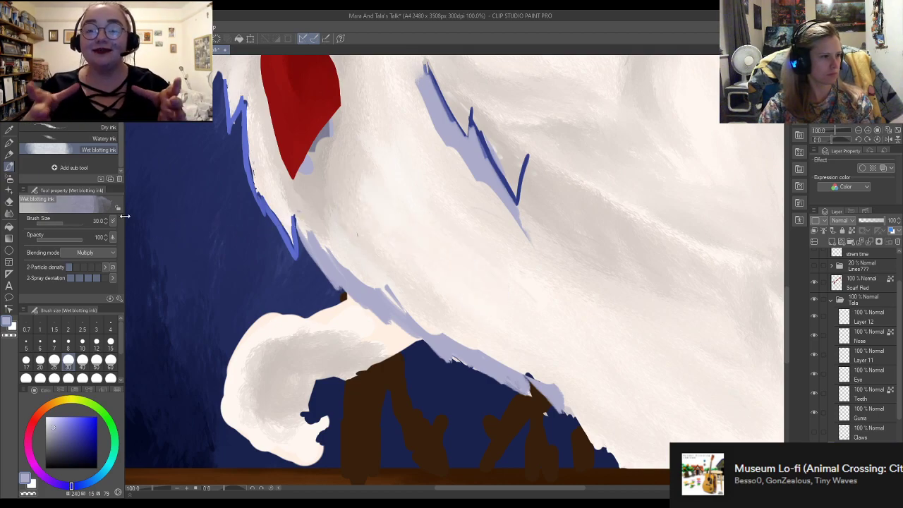
Try the Light running ink and Lighter ink brushes on the chest fur and undo their test strokes
{"action": "left_click", "coordinate": [88, 106]}
{"action": "left_click_drag", "start_coordinate": [385, 214], "coordinate": [423, 256]}
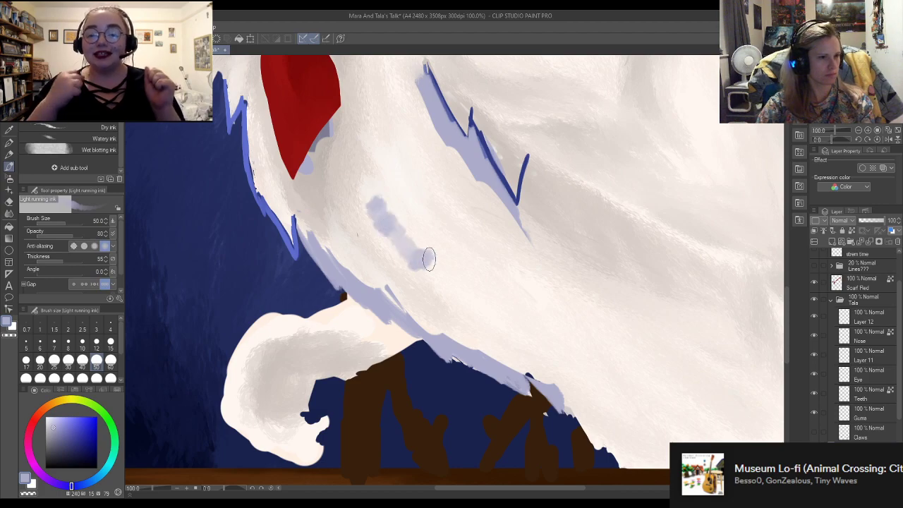
{"action": "key", "text": "ctrl+z"}
{"action": "mouse_move", "coordinate": [381, 185]}
{"action": "left_mouse_down"}
{"action": "mouse_move", "coordinate": [436, 281]}
{"action": "mouse_move", "coordinate": [407, 207]}
{"action": "mouse_move", "coordinate": [414, 217]}
{"action": "mouse_move", "coordinate": [462, 315]}
{"action": "left_mouse_up"}
{"action": "key", "text": "ctrl+z"}
{"action": "key", "text": "ctrl+z"}
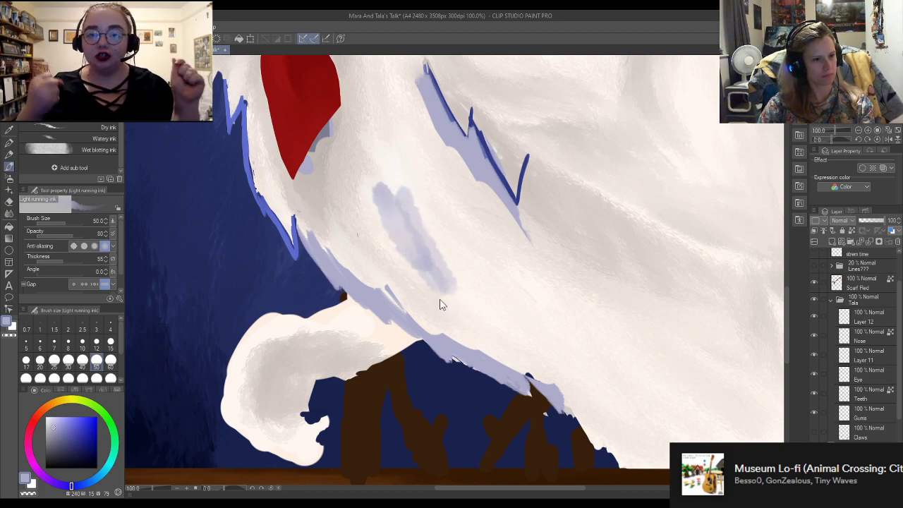
{"action": "key", "text": "ctrl+z"}
{"action": "mouse_move", "coordinate": [403, 311]}
{"action": "left_mouse_down"}
{"action": "mouse_move", "coordinate": [365, 260]}
{"action": "mouse_move", "coordinate": [376, 279]}
{"action": "mouse_move", "coordinate": [397, 267]}
{"action": "left_mouse_up"}
{"action": "key", "text": "ctrl+z"}
{"action": "left_click", "coordinate": [78, 106]}
{"action": "key", "text": "ctrl+z"}
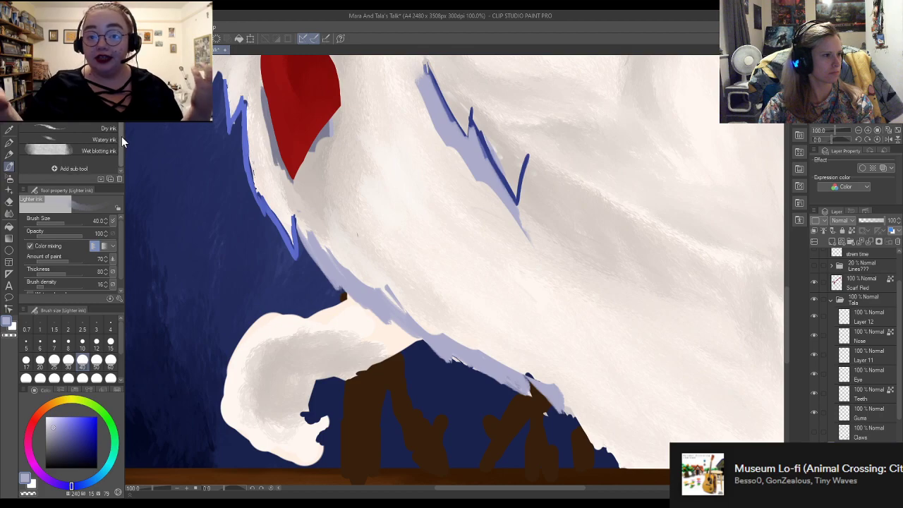
Try the Rough brush again on the chest fur and undo its test strokes
{"action": "scroll", "coordinate": [121, 137], "scroll_direction": "up", "scroll_amount": 2}
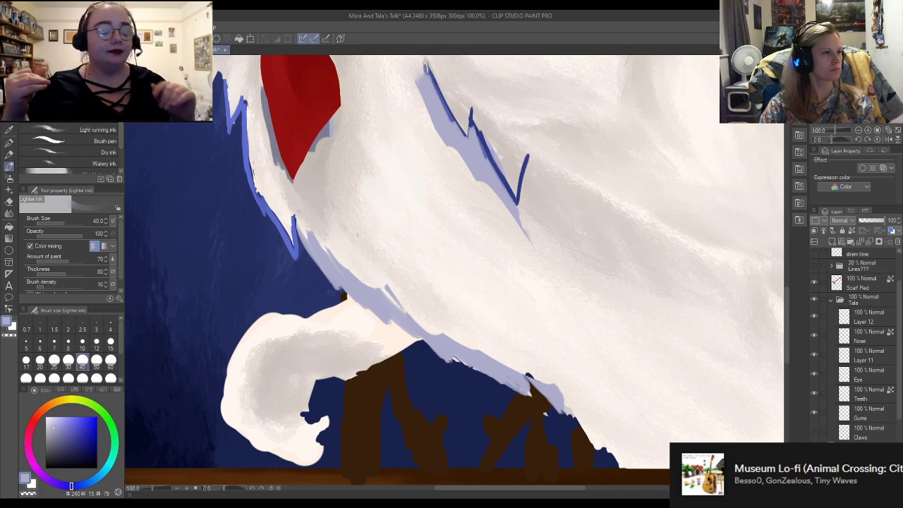
{"action": "left_click", "coordinate": [78, 173]}
{"action": "mouse_move", "coordinate": [328, 190]}
{"action": "left_mouse_down"}
{"action": "mouse_move", "coordinate": [372, 249]}
{"action": "mouse_move", "coordinate": [447, 291]}
{"action": "left_mouse_up"}
{"action": "key", "text": "ctrl+z"}
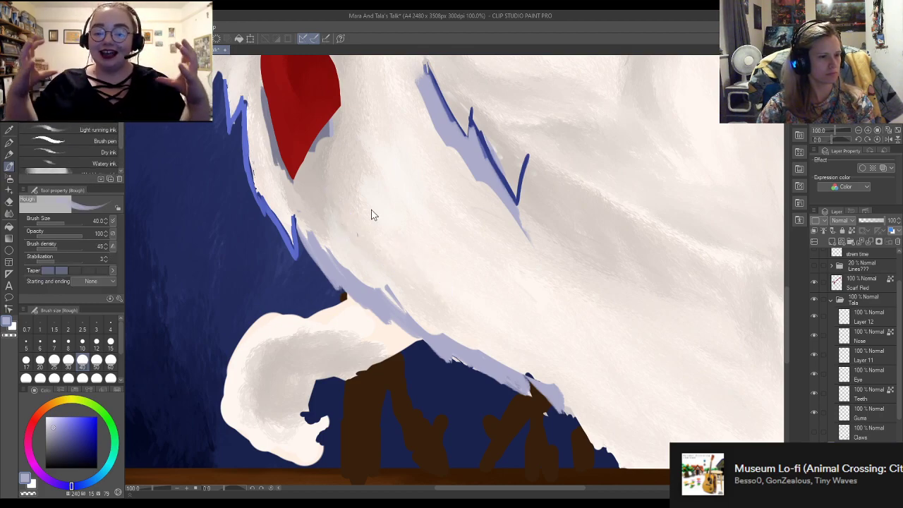
{"action": "mouse_move", "coordinate": [398, 193]}
{"action": "left_mouse_down"}
{"action": "mouse_move", "coordinate": [425, 205]}
{"action": "mouse_move", "coordinate": [456, 271]}
{"action": "left_mouse_up"}
{"action": "key", "text": "ctrl+z"}
Switch to the Gouache brush at size 40 and sample a warm grey from the fur
{"action": "key", "text": "b"}
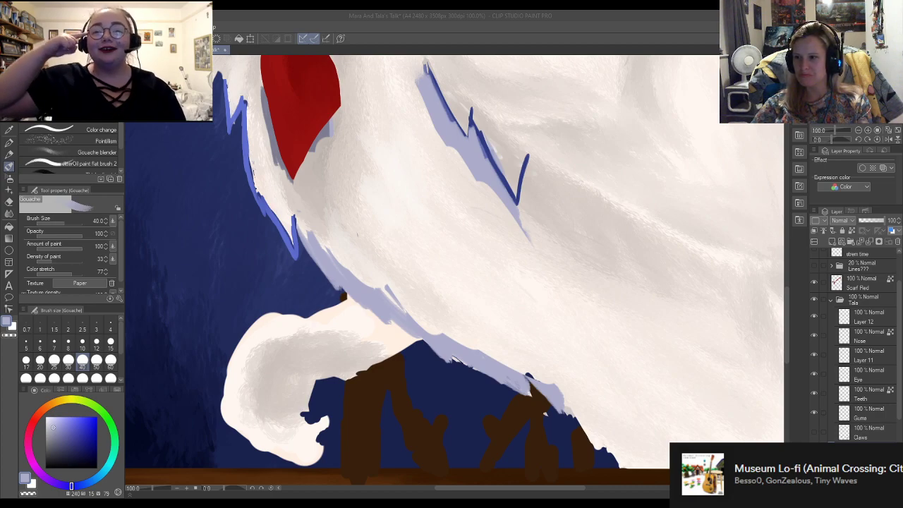
{"action": "scroll", "coordinate": [452, 268], "scroll_direction": "down", "scroll_amount": 5}
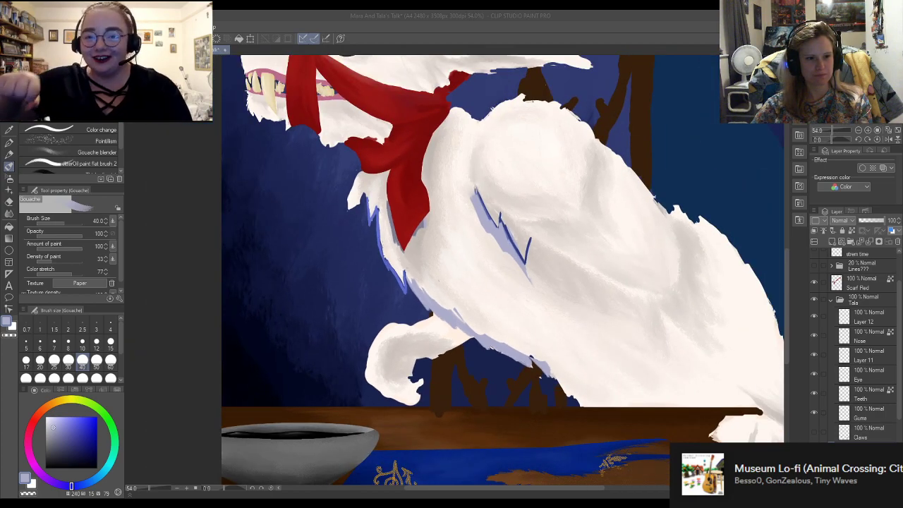
{"action": "scroll", "coordinate": [494, 244], "scroll_direction": "down", "scroll_amount": 3}
{"action": "scroll", "coordinate": [494, 243], "scroll_direction": "up", "scroll_amount": 4}
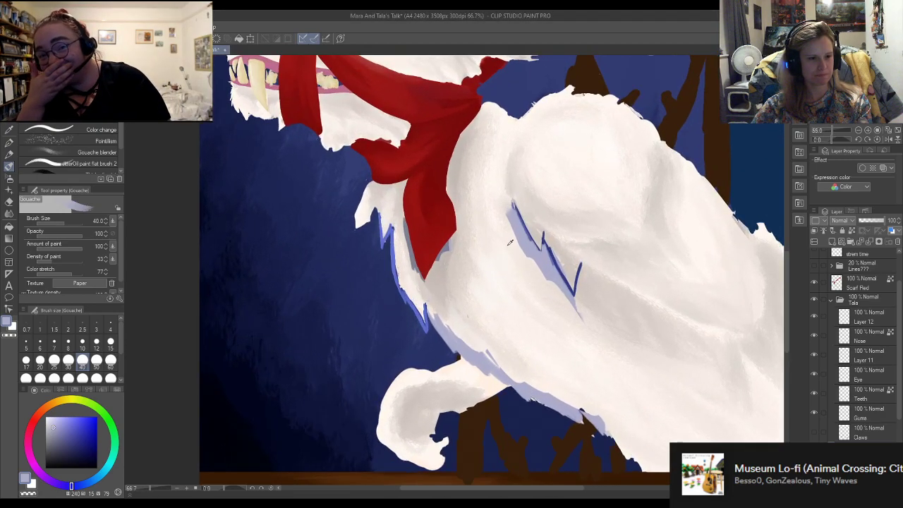
{"action": "scroll", "coordinate": [509, 243], "scroll_direction": "up", "scroll_amount": 2}
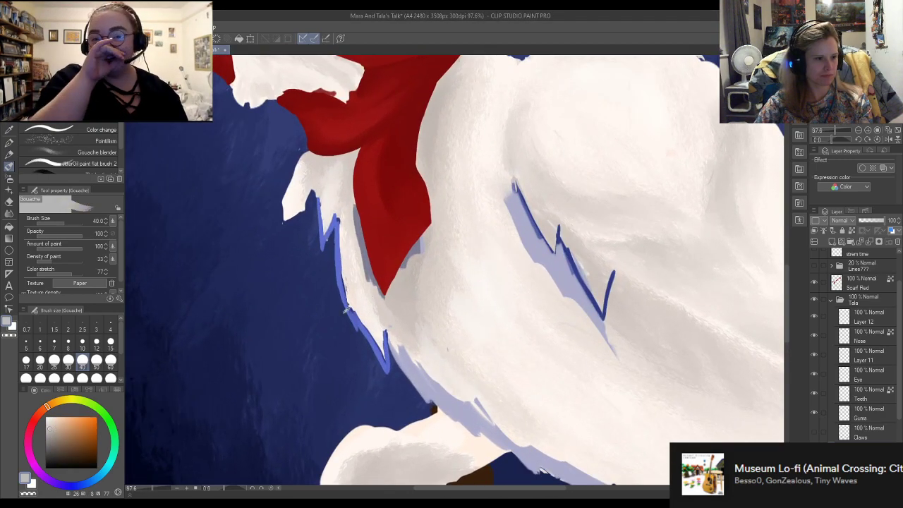
Mix a darker greyish blue (H 206, S 9, V 56) and shade the fur beside the scarf's hanging tip and along the upper belly edge
{"action": "left_click", "coordinate": [97, 481]}
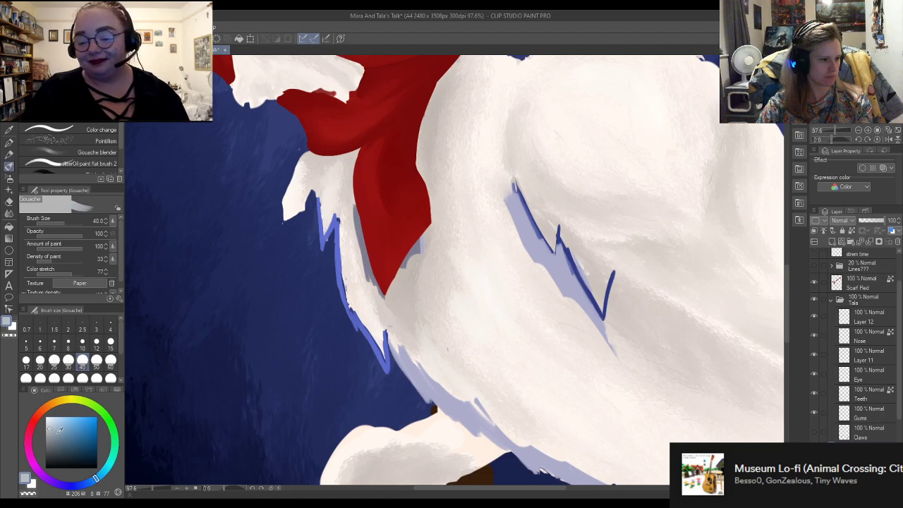
{"action": "left_click_drag", "start_coordinate": [52, 426], "coordinate": [51, 437]}
{"action": "mouse_move", "coordinate": [349, 201]}
{"action": "left_mouse_down"}
{"action": "mouse_move", "coordinate": [368, 282]}
{"action": "mouse_move", "coordinate": [395, 278]}
{"action": "mouse_move", "coordinate": [404, 305]}
{"action": "left_mouse_up"}
{"action": "mouse_move", "coordinate": [399, 357]}
{"action": "left_mouse_down"}
{"action": "mouse_move", "coordinate": [433, 394]}
{"action": "mouse_move", "coordinate": [447, 395]}
{"action": "mouse_move", "coordinate": [429, 384]}
{"action": "mouse_move", "coordinate": [502, 434]}
{"action": "left_mouse_up"}
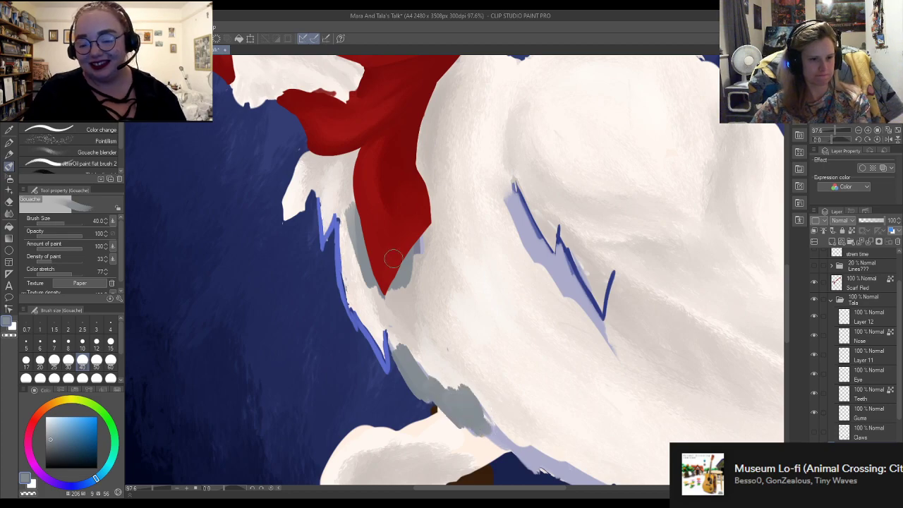
Paint greyish blue fur tufts along the whole belly edge and a diagonal band of tufts across the flank behind the zigzag marking
{"action": "scroll", "coordinate": [417, 295], "scroll_direction": "down", "scroll_amount": 3}
{"action": "scroll", "coordinate": [517, 161], "scroll_direction": "up", "scroll_amount": 2}
{"action": "mouse_move", "coordinate": [478, 383]}
{"action": "left_mouse_down"}
{"action": "mouse_move", "coordinate": [527, 377]}
{"action": "mouse_move", "coordinate": [567, 406]}
{"action": "left_mouse_up"}
{"action": "mouse_move", "coordinate": [518, 353]}
{"action": "left_mouse_down"}
{"action": "mouse_move", "coordinate": [564, 375]}
{"action": "mouse_move", "coordinate": [638, 462]}
{"action": "mouse_move", "coordinate": [575, 372]}
{"action": "left_mouse_up"}
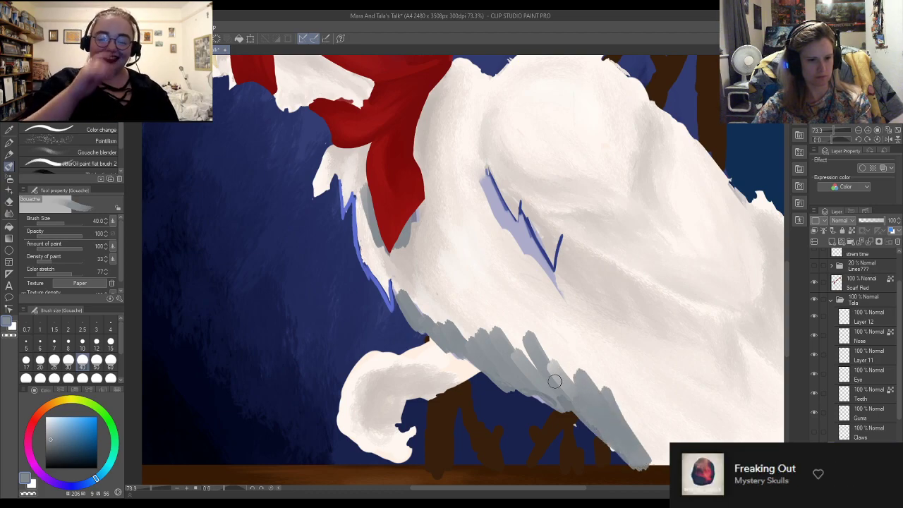
{"action": "mouse_move", "coordinate": [481, 317]}
{"action": "left_mouse_down"}
{"action": "mouse_move", "coordinate": [475, 342]}
{"action": "mouse_move", "coordinate": [452, 321]}
{"action": "mouse_move", "coordinate": [440, 288]}
{"action": "mouse_move", "coordinate": [456, 284]}
{"action": "mouse_move", "coordinate": [479, 326]}
{"action": "mouse_move", "coordinate": [525, 366]}
{"action": "mouse_move", "coordinate": [572, 367]}
{"action": "left_mouse_up"}
{"action": "mouse_move", "coordinate": [534, 245]}
{"action": "left_mouse_down"}
{"action": "mouse_move", "coordinate": [584, 284]}
{"action": "mouse_move", "coordinate": [572, 259]}
{"action": "mouse_move", "coordinate": [645, 320]}
{"action": "mouse_move", "coordinate": [621, 292]}
{"action": "mouse_move", "coordinate": [691, 332]}
{"action": "left_mouse_up"}
{"action": "scroll", "coordinate": [626, 290], "scroll_direction": "down", "scroll_amount": 5}
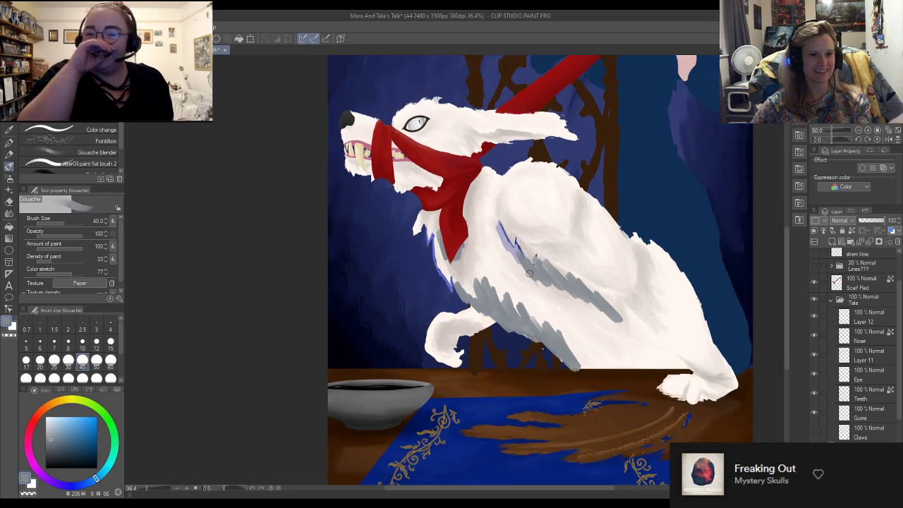
Paint a greyish blue shadow on the neck and chest fur around both edges of the hanging scarf and below its tip
{"action": "scroll", "coordinate": [476, 170], "scroll_direction": "up", "scroll_amount": 3}
{"action": "scroll", "coordinate": [476, 170], "scroll_direction": "up", "scroll_amount": 1}
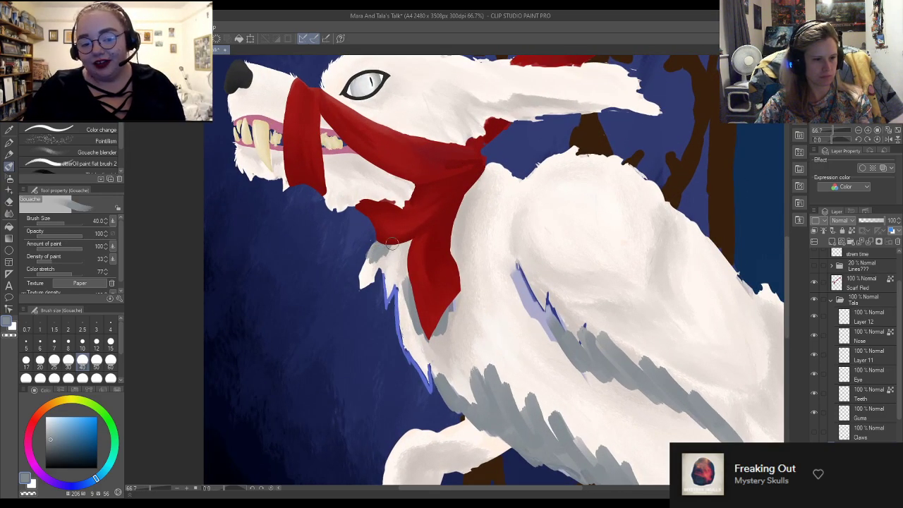
{"action": "mouse_move", "coordinate": [403, 264]}
{"action": "left_mouse_down"}
{"action": "mouse_move", "coordinate": [443, 231]}
{"action": "mouse_move", "coordinate": [457, 277]}
{"action": "mouse_move", "coordinate": [472, 181]}
{"action": "mouse_move", "coordinate": [459, 211]}
{"action": "mouse_move", "coordinate": [455, 285]}
{"action": "left_mouse_up"}
{"action": "mouse_move", "coordinate": [435, 330]}
{"action": "left_mouse_down"}
{"action": "mouse_move", "coordinate": [430, 366]}
{"action": "mouse_move", "coordinate": [446, 322]}
{"action": "left_mouse_up"}
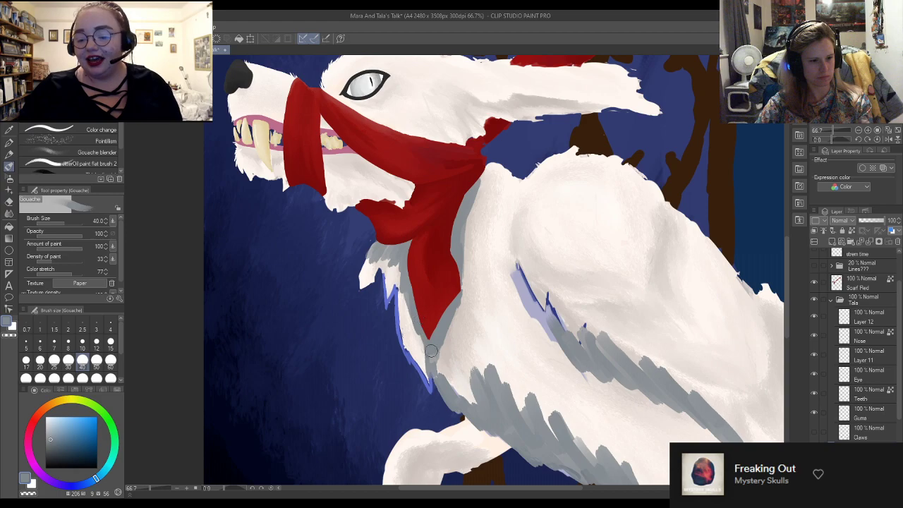
{"action": "left_click_drag", "start_coordinate": [432, 352], "coordinate": [426, 315]}
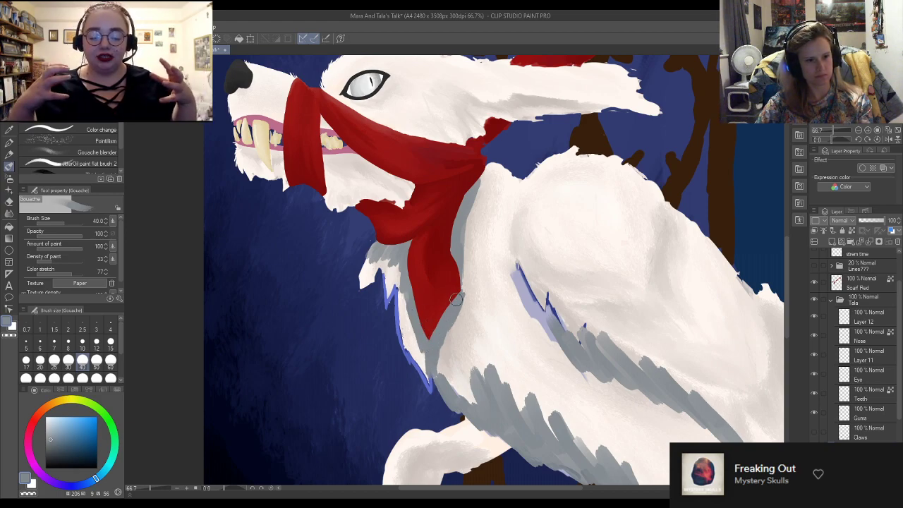
{"action": "left_click_drag", "start_coordinate": [462, 197], "coordinate": [465, 209]}
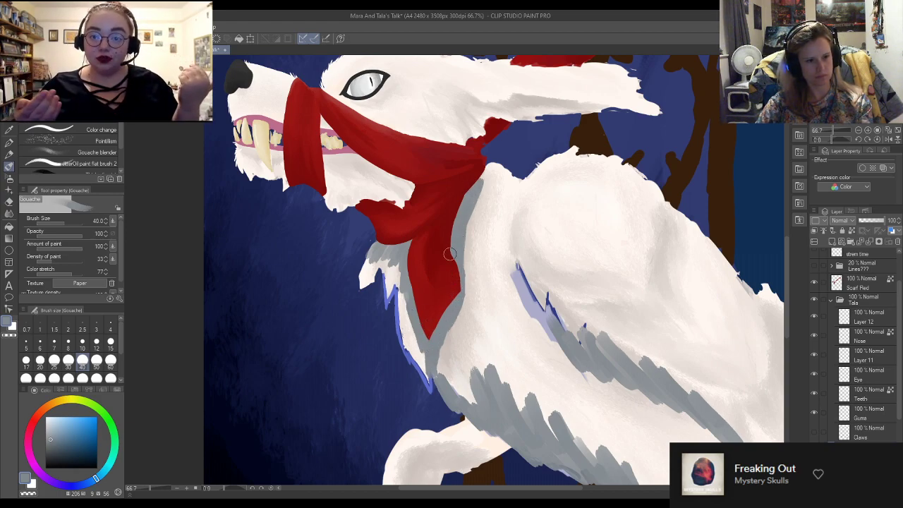
Cover the zigzag marking with greyish blue strokes and shade the fur beneath the rounded shoulder, blending with a sampled tone
{"action": "mouse_move", "coordinate": [554, 279]}
{"action": "left_mouse_down"}
{"action": "mouse_move", "coordinate": [649, 333]}
{"action": "mouse_move", "coordinate": [672, 304]}
{"action": "mouse_move", "coordinate": [676, 216]}
{"action": "mouse_move", "coordinate": [692, 323]}
{"action": "mouse_move", "coordinate": [682, 338]}
{"action": "mouse_move", "coordinate": [660, 330]}
{"action": "mouse_move", "coordinate": [666, 305]}
{"action": "mouse_move", "coordinate": [668, 342]}
{"action": "mouse_move", "coordinate": [721, 371]}
{"action": "mouse_move", "coordinate": [692, 366]}
{"action": "mouse_move", "coordinate": [691, 355]}
{"action": "mouse_move", "coordinate": [722, 370]}
{"action": "mouse_move", "coordinate": [594, 377]}
{"action": "left_mouse_up"}
{"action": "mouse_move", "coordinate": [567, 347]}
{"action": "left_mouse_down"}
{"action": "mouse_move", "coordinate": [552, 328]}
{"action": "mouse_move", "coordinate": [578, 352]}
{"action": "mouse_move", "coordinate": [660, 367]}
{"action": "mouse_move", "coordinate": [600, 360]}
{"action": "mouse_move", "coordinate": [534, 326]}
{"action": "mouse_move", "coordinate": [563, 360]}
{"action": "mouse_move", "coordinate": [574, 338]}
{"action": "left_mouse_up"}
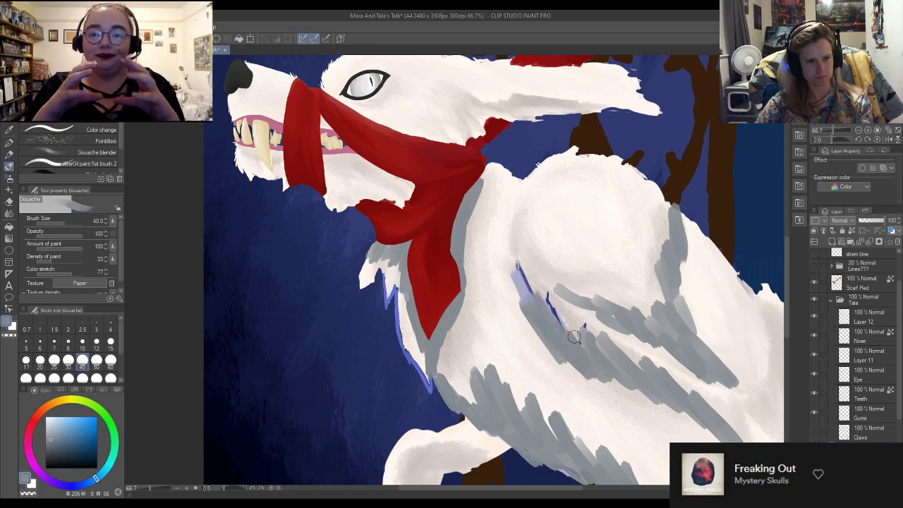
{"action": "left_click", "coordinate": [596, 297], "text": "alt"}
{"action": "left_click_drag", "start_coordinate": [561, 290], "coordinate": [639, 352]}
{"action": "mouse_move", "coordinate": [614, 322]}
{"action": "left_mouse_down"}
{"action": "mouse_move", "coordinate": [564, 312]}
{"action": "mouse_move", "coordinate": [552, 295]}
{"action": "mouse_move", "coordinate": [585, 338]}
{"action": "mouse_move", "coordinate": [530, 273]}
{"action": "mouse_move", "coordinate": [553, 309]}
{"action": "mouse_move", "coordinate": [534, 272]}
{"action": "mouse_move", "coordinate": [547, 315]}
{"action": "mouse_move", "coordinate": [517, 252]}
{"action": "mouse_move", "coordinate": [530, 272]}
{"action": "left_mouse_up"}
Mix a darker warm grey (H 22, S 8, V 64) from the fur beside the scarf and set the brush size to 15
{"action": "scroll", "coordinate": [583, 256], "scroll_direction": "down", "scroll_amount": 5}
{"action": "scroll", "coordinate": [659, 319], "scroll_direction": "up", "scroll_amount": 3}
{"action": "scroll", "coordinate": [659, 319], "scroll_direction": "up", "scroll_amount": 3}
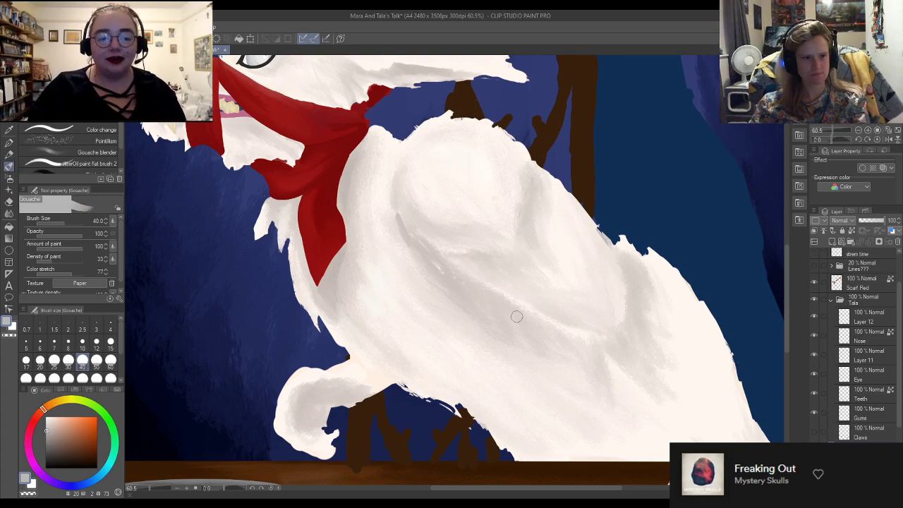
{"action": "left_click", "coordinate": [328, 270], "text": "alt"}
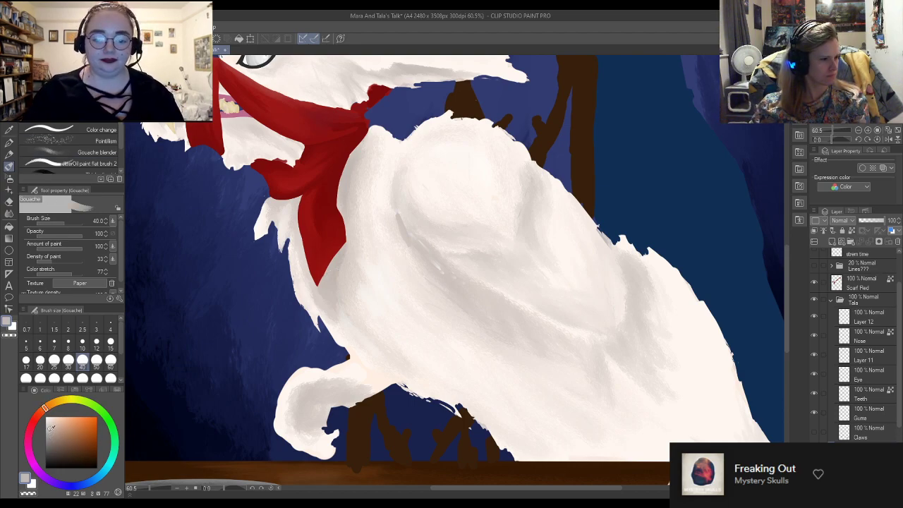
{"action": "left_click", "coordinate": [51, 433]}
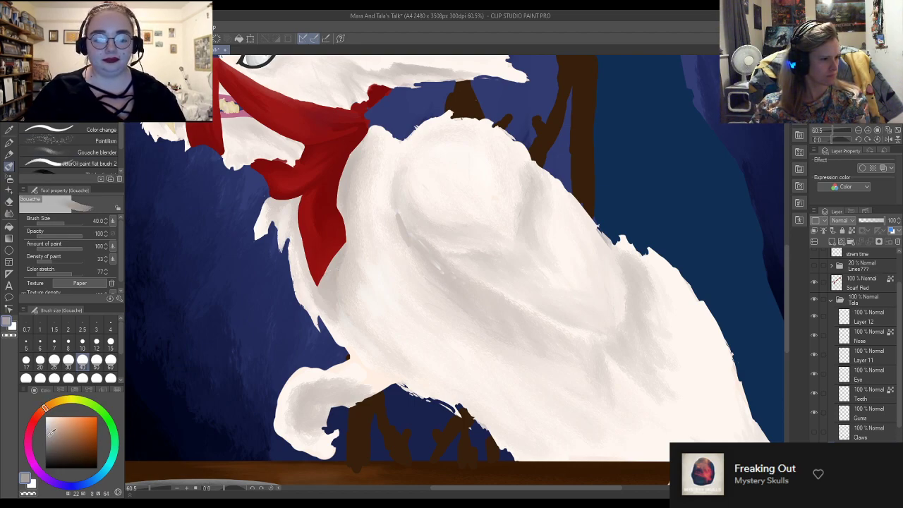
{"action": "left_click", "coordinate": [83, 344]}
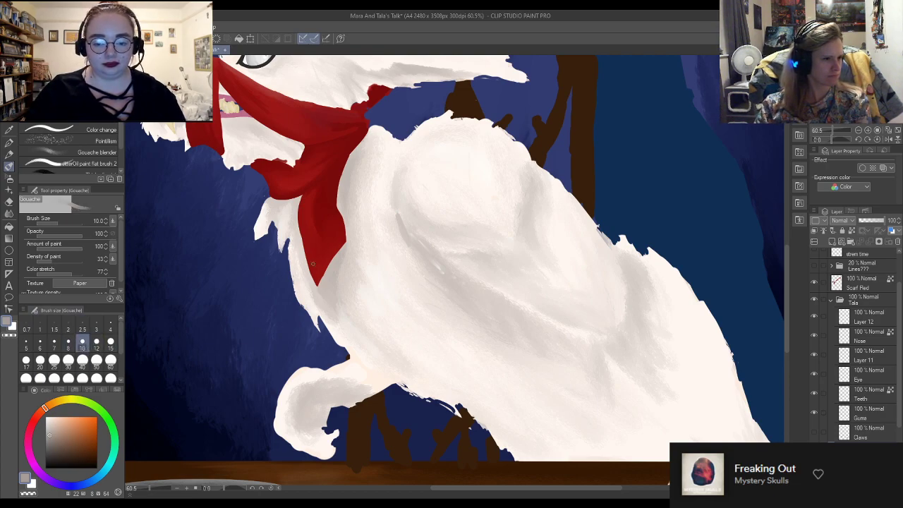
{"action": "left_click", "coordinate": [110, 343]}
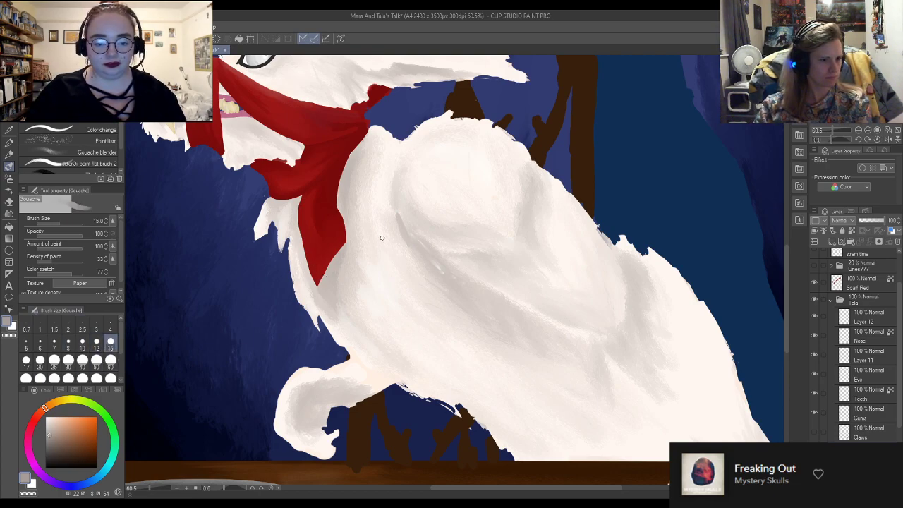
Try painting a jagged grey fur line along the underside of the rounded shoulder
{"action": "mouse_move", "coordinate": [395, 210]}
{"action": "left_mouse_down"}
{"action": "mouse_move", "coordinate": [410, 240]}
{"action": "mouse_move", "coordinate": [399, 214]}
{"action": "mouse_move", "coordinate": [440, 257]}
{"action": "left_mouse_up"}
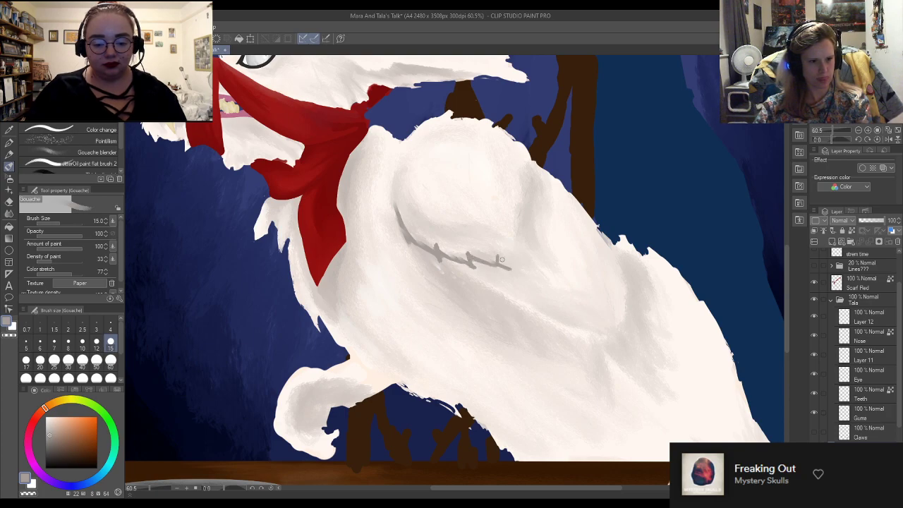
{"action": "left_click_drag", "start_coordinate": [500, 246], "coordinate": [508, 260]}
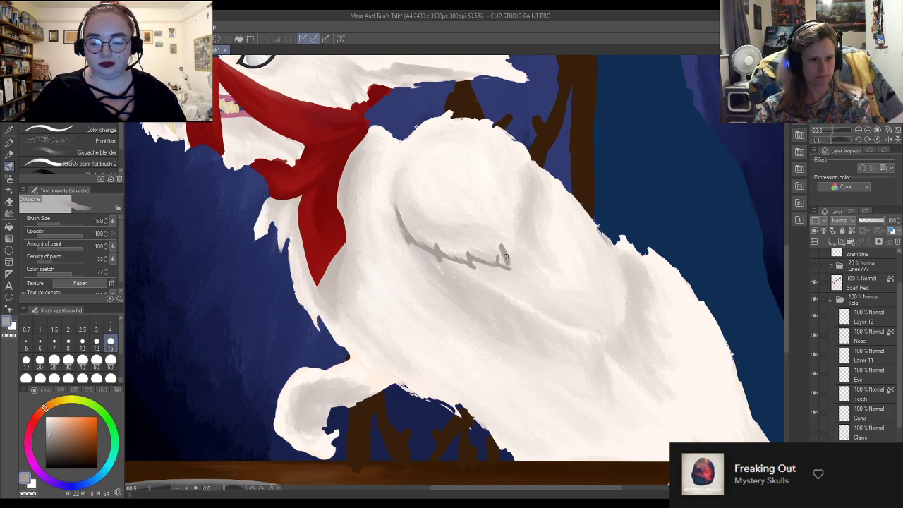
{"action": "mouse_move", "coordinate": [529, 146]}
{"action": "left_mouse_down"}
{"action": "mouse_move", "coordinate": [542, 192]}
{"action": "mouse_move", "coordinate": [538, 171]}
{"action": "left_mouse_up"}
Undo the jagged grey strokes beneath the rounded shoulder
{"action": "key", "text": "ctrl+z"}
{"action": "key", "text": "ctrl+z"}
{"action": "key", "text": "ctrl+z"}
{"action": "key", "text": "ctrl+z"}
{"action": "key", "text": "ctrl+z"}
{"action": "key", "text": "ctrl+z"}
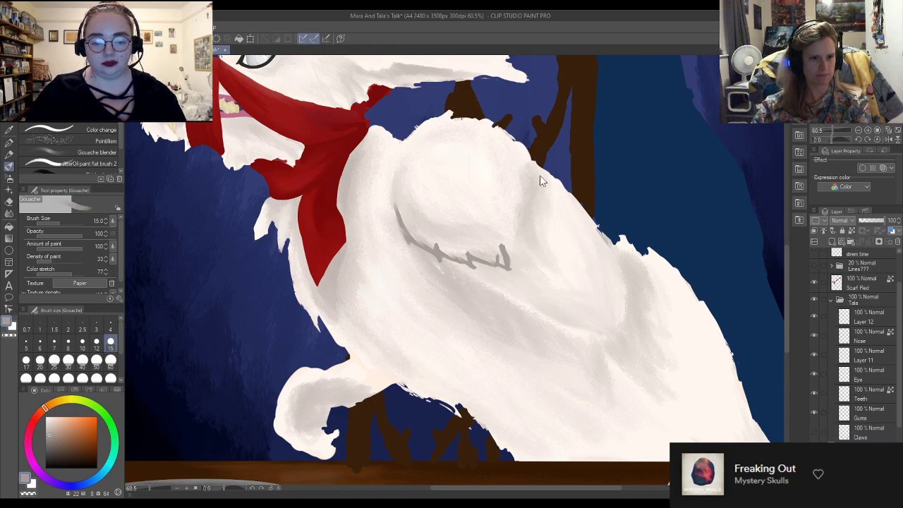
{"action": "key", "text": "ctrl+z"}
{"action": "key", "text": "ctrl+z"}
{"action": "key", "text": "ctrl+z"}
{"action": "key", "text": "ctrl+z"}
{"action": "key", "text": "ctrl+z"}
{"action": "key", "text": "ctrl+z"}
{"action": "key", "text": "ctrl+z"}
{"action": "key", "text": "ctrl+z"}
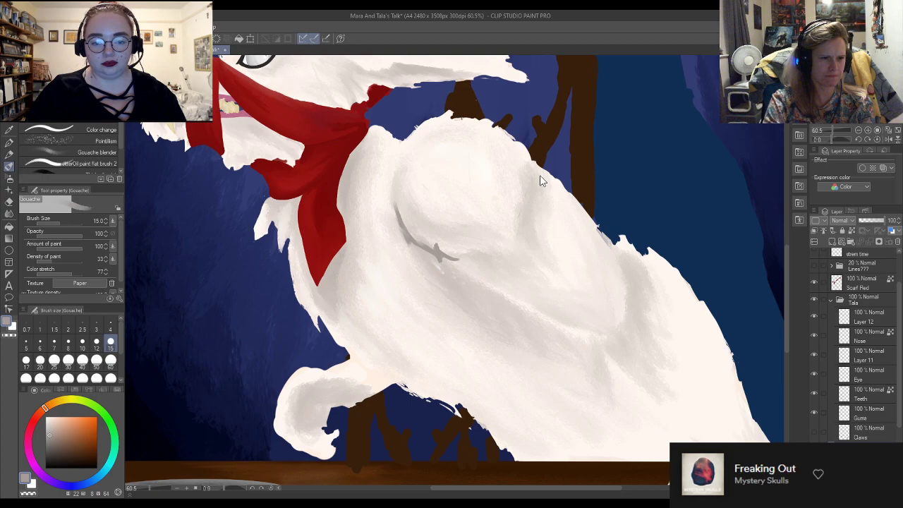
{"action": "key", "text": "ctrl+z"}
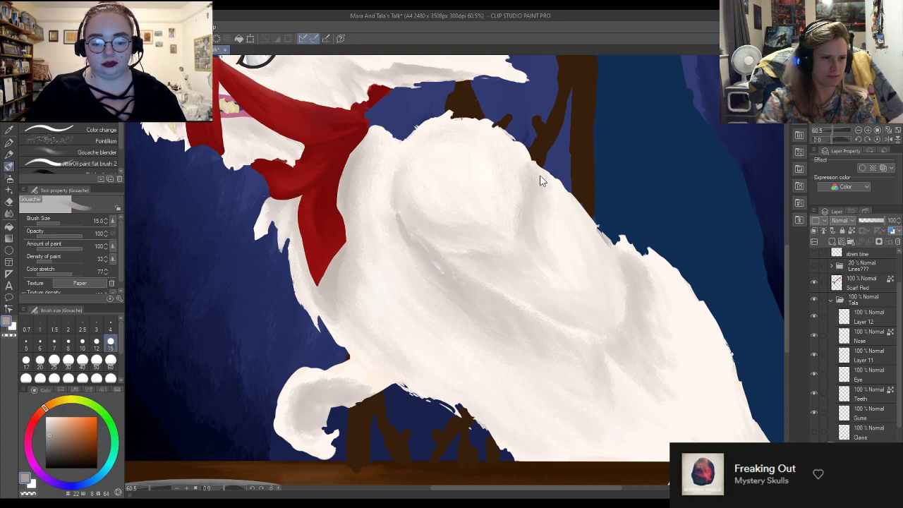
Bring back the earlier greyish blue shading from the edit history to compare it with the plain fur
{"action": "key", "text": "ctrl+y"}
{"action": "key", "text": "ctrl+y"}
{"action": "key", "text": "ctrl+y"}
{"action": "key", "text": "ctrl+y"}
{"action": "key", "text": "ctrl+y"}
{"action": "key", "text": "ctrl+y"}
{"action": "key", "text": "ctrl+y"}
{"action": "key", "text": "ctrl+y"}
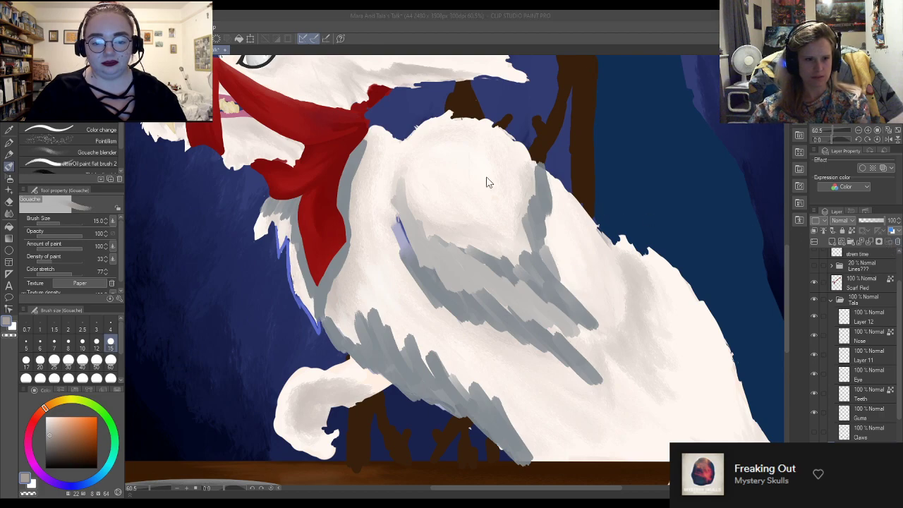
Paint jagged grey fur edges along the underside of the rounded shoulder and down its rear edge
{"action": "left_click", "coordinate": [813, 249]}
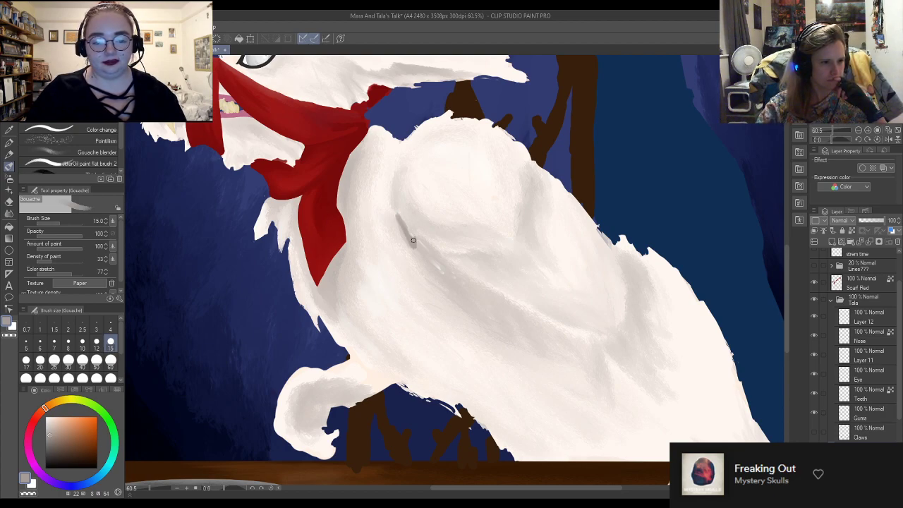
{"action": "mouse_move", "coordinate": [429, 250]}
{"action": "left_mouse_down"}
{"action": "mouse_move", "coordinate": [460, 261]}
{"action": "mouse_move", "coordinate": [449, 249]}
{"action": "mouse_move", "coordinate": [457, 244]}
{"action": "mouse_move", "coordinate": [461, 254]}
{"action": "mouse_move", "coordinate": [450, 253]}
{"action": "mouse_move", "coordinate": [523, 271]}
{"action": "left_mouse_up"}
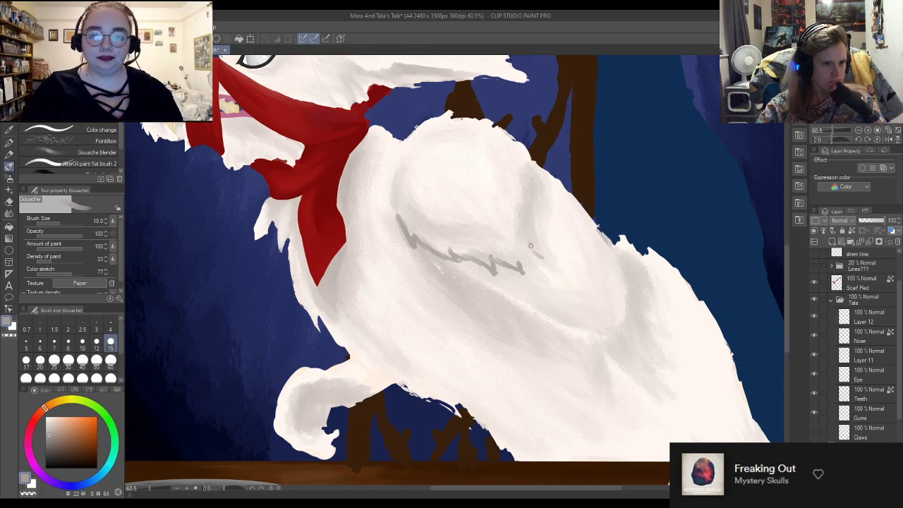
{"action": "mouse_move", "coordinate": [537, 240]}
{"action": "left_mouse_down"}
{"action": "mouse_move", "coordinate": [535, 161]}
{"action": "mouse_move", "coordinate": [543, 180]}
{"action": "mouse_move", "coordinate": [526, 146]}
{"action": "left_mouse_up"}
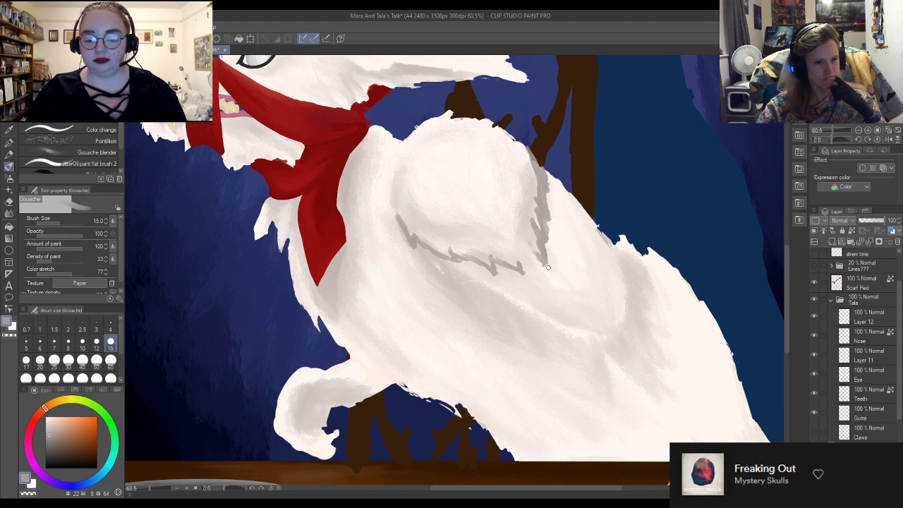
Paint a diagonal jagged grey band across the flank below the shoulder, refining it with sampled pale and grey fur tones
{"action": "scroll", "coordinate": [477, 232], "scroll_direction": "up", "scroll_amount": 5}
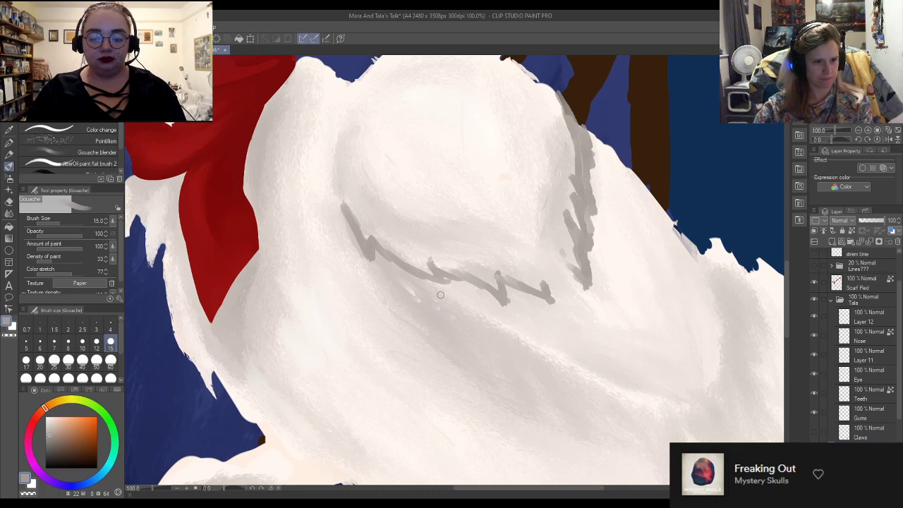
{"action": "mouse_move", "coordinate": [415, 276]}
{"action": "left_mouse_down"}
{"action": "mouse_move", "coordinate": [461, 328]}
{"action": "mouse_move", "coordinate": [466, 312]}
{"action": "mouse_move", "coordinate": [501, 326]}
{"action": "mouse_move", "coordinate": [469, 316]}
{"action": "mouse_move", "coordinate": [524, 373]}
{"action": "mouse_move", "coordinate": [520, 350]}
{"action": "mouse_move", "coordinate": [582, 403]}
{"action": "mouse_move", "coordinate": [604, 410]}
{"action": "mouse_move", "coordinate": [568, 387]}
{"action": "mouse_move", "coordinate": [621, 413]}
{"action": "mouse_move", "coordinate": [604, 392]}
{"action": "mouse_move", "coordinate": [621, 413]}
{"action": "mouse_move", "coordinate": [521, 371]}
{"action": "mouse_move", "coordinate": [428, 290]}
{"action": "mouse_move", "coordinate": [459, 321]}
{"action": "left_mouse_up"}
{"action": "left_click", "coordinate": [554, 331], "text": "alt"}
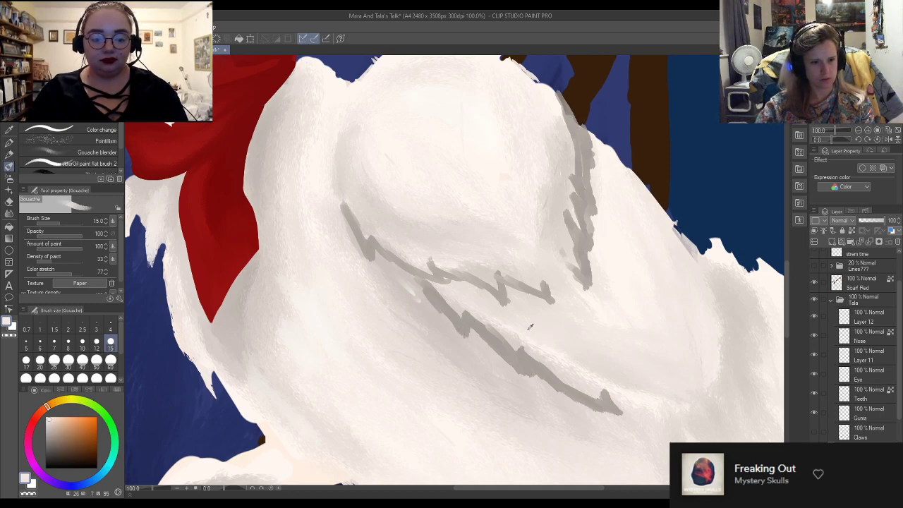
{"action": "mouse_move", "coordinate": [446, 299]}
{"action": "left_mouse_down"}
{"action": "mouse_move", "coordinate": [461, 321]}
{"action": "mouse_move", "coordinate": [457, 304]}
{"action": "mouse_move", "coordinate": [511, 352]}
{"action": "mouse_move", "coordinate": [507, 333]}
{"action": "mouse_move", "coordinate": [512, 345]}
{"action": "mouse_move", "coordinate": [535, 352]}
{"action": "mouse_move", "coordinate": [512, 346]}
{"action": "mouse_move", "coordinate": [587, 397]}
{"action": "left_mouse_up"}
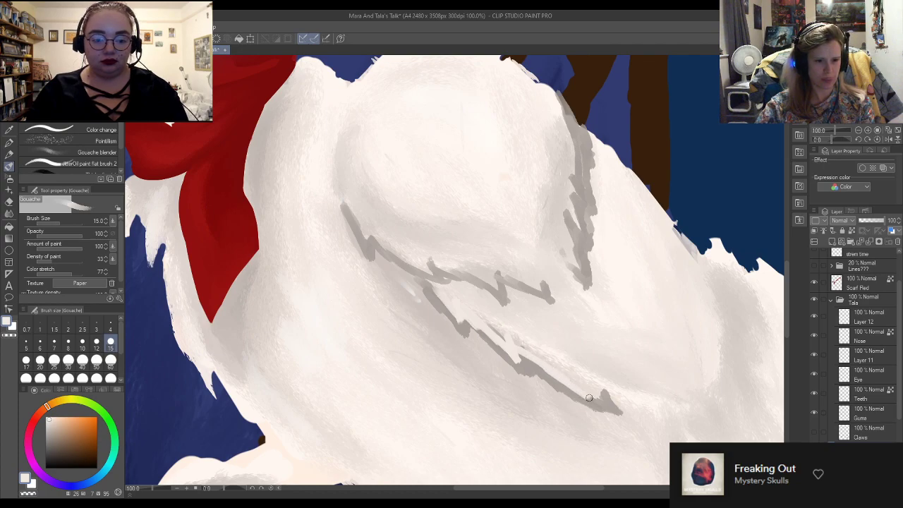
{"action": "left_click", "coordinate": [445, 300], "text": "alt"}
{"action": "mouse_move", "coordinate": [418, 280]}
{"action": "left_mouse_down"}
{"action": "mouse_move", "coordinate": [462, 336]}
{"action": "mouse_move", "coordinate": [473, 340]}
{"action": "mouse_move", "coordinate": [474, 331]}
{"action": "mouse_move", "coordinate": [556, 391]}
{"action": "left_mouse_up"}
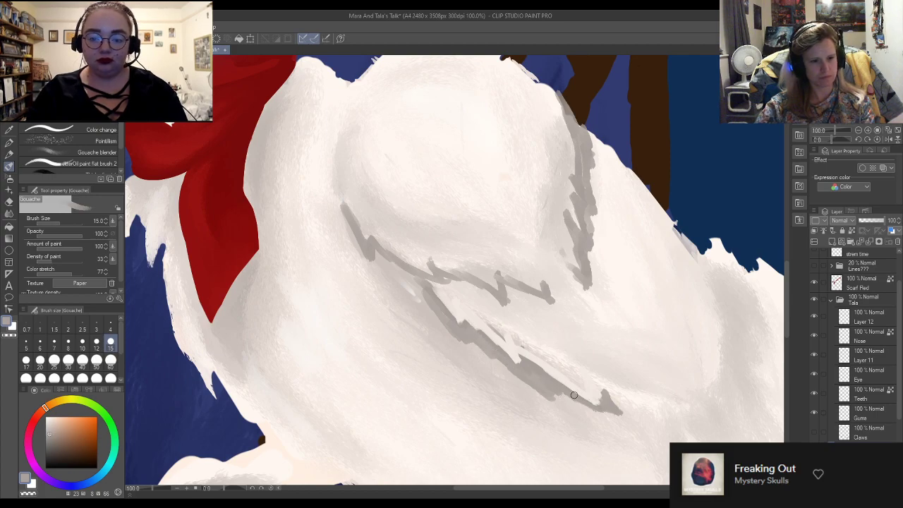
Thicken the grey shadow tufts beneath the front edge of the rounded shoulder
{"action": "scroll", "coordinate": [575, 361], "scroll_direction": "down", "scroll_amount": 3}
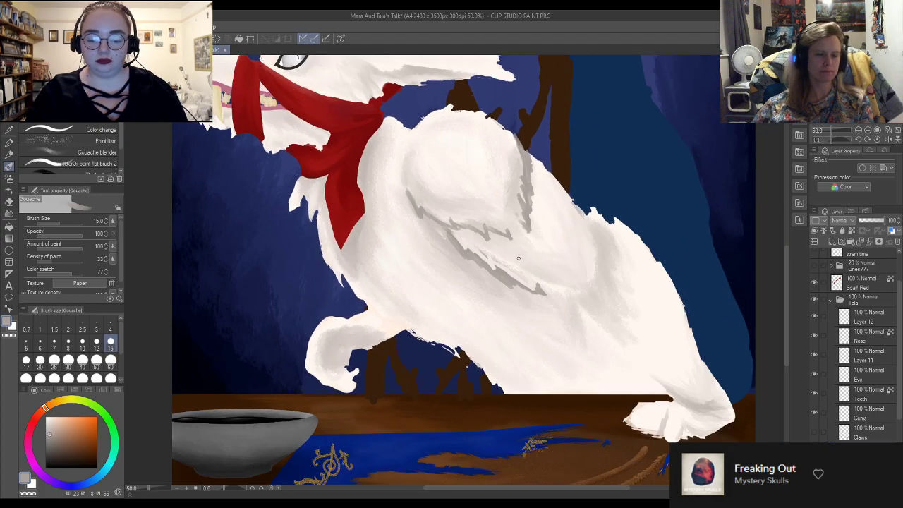
{"action": "scroll", "coordinate": [536, 254], "scroll_direction": "up", "scroll_amount": 2}
{"action": "mouse_move", "coordinate": [365, 198]}
{"action": "left_mouse_down"}
{"action": "mouse_move", "coordinate": [367, 182]}
{"action": "mouse_move", "coordinate": [374, 204]}
{"action": "mouse_move", "coordinate": [361, 178]}
{"action": "mouse_move", "coordinate": [388, 219]}
{"action": "mouse_move", "coordinate": [381, 206]}
{"action": "mouse_move", "coordinate": [397, 215]}
{"action": "left_mouse_up"}
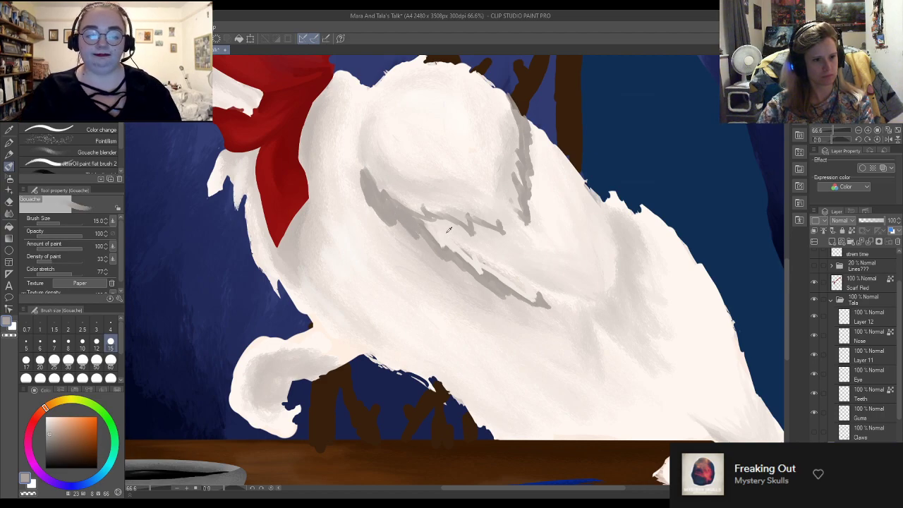
Sample the near-white shoulder fur (H 25, S 5, V 100) and paint highlight tufts along the shoulder's lower edge
{"action": "left_click", "coordinate": [444, 187], "text": "alt"}
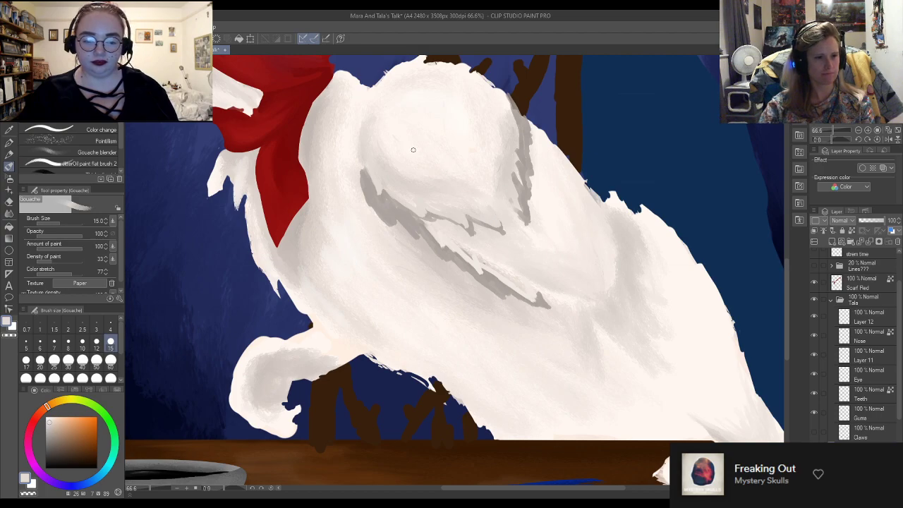
{"action": "left_click", "coordinate": [428, 110], "text": "alt"}
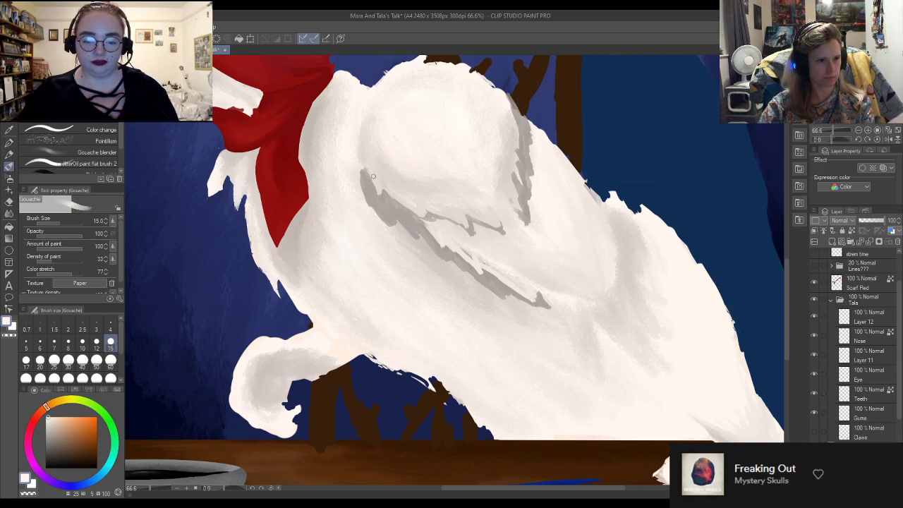
{"action": "left_click_drag", "start_coordinate": [371, 163], "coordinate": [376, 178]}
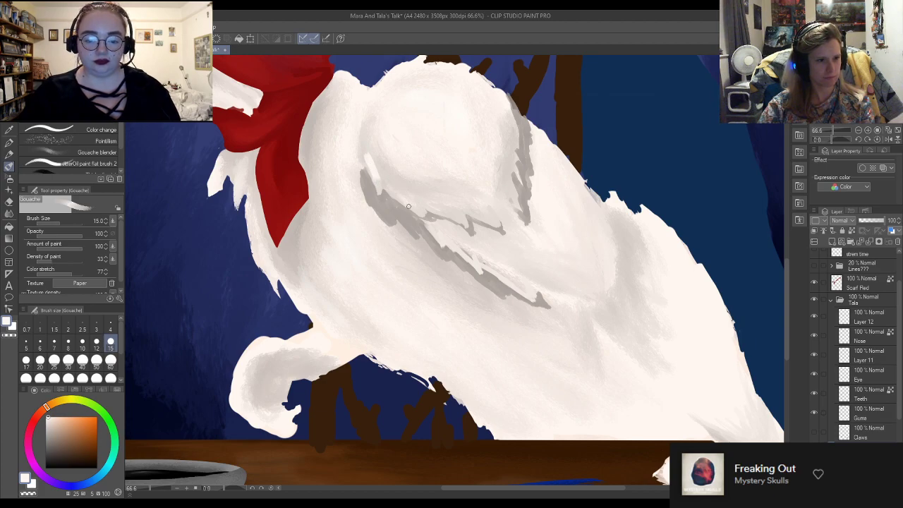
{"action": "left_click_drag", "start_coordinate": [438, 205], "coordinate": [457, 212]}
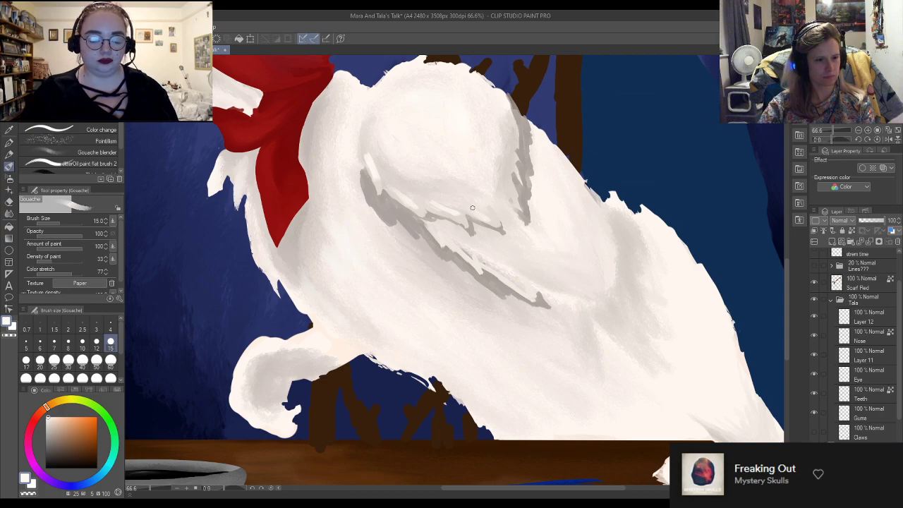
Fill the belly and lower flank with sampled grey (H 23, S 8, V 66) in ragged fur strokes at brush size 50
{"action": "left_click", "coordinate": [498, 278], "text": "alt"}
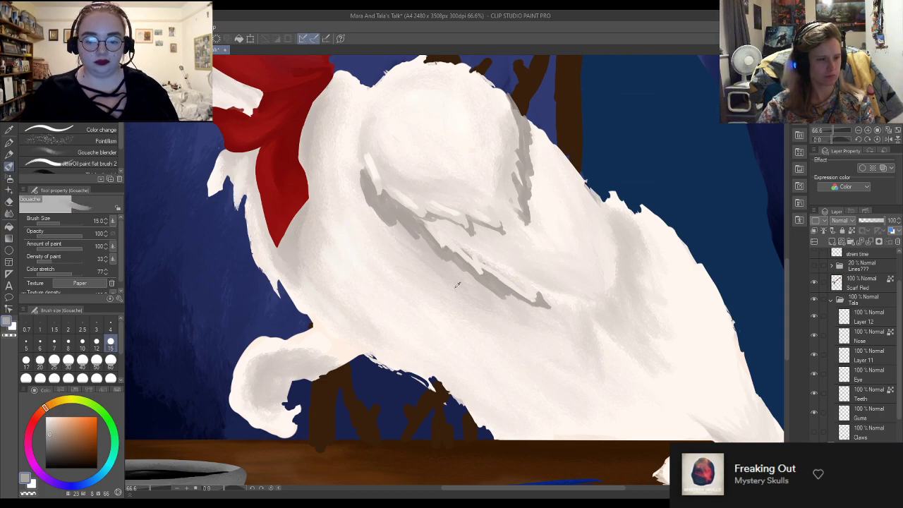
{"action": "left_click", "coordinate": [96, 360]}
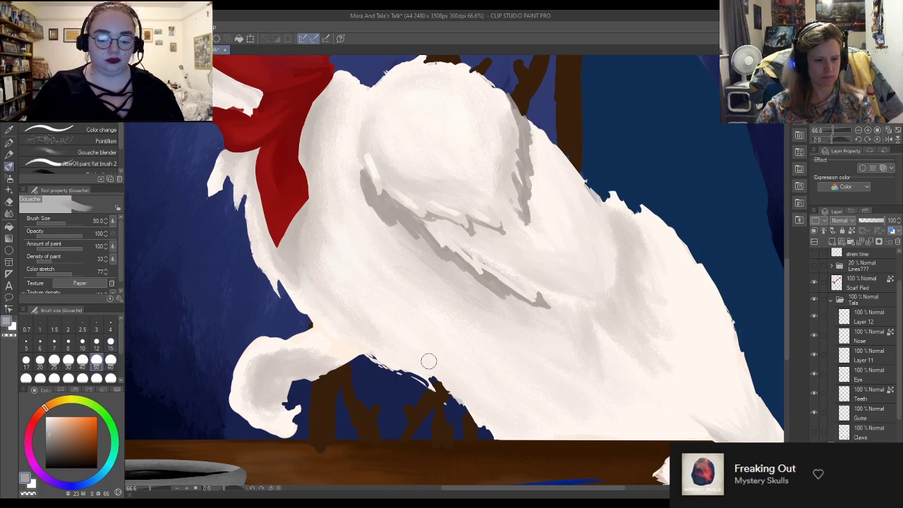
{"action": "mouse_move", "coordinate": [393, 343]}
{"action": "left_mouse_down"}
{"action": "mouse_move", "coordinate": [502, 426]}
{"action": "mouse_move", "coordinate": [488, 417]}
{"action": "mouse_move", "coordinate": [485, 389]}
{"action": "mouse_move", "coordinate": [548, 436]}
{"action": "mouse_move", "coordinate": [554, 424]}
{"action": "mouse_move", "coordinate": [541, 406]}
{"action": "mouse_move", "coordinate": [611, 439]}
{"action": "mouse_move", "coordinate": [618, 422]}
{"action": "mouse_move", "coordinate": [536, 376]}
{"action": "mouse_move", "coordinate": [521, 381]}
{"action": "mouse_move", "coordinate": [539, 405]}
{"action": "mouse_move", "coordinate": [487, 404]}
{"action": "mouse_move", "coordinate": [460, 382]}
{"action": "mouse_move", "coordinate": [438, 335]}
{"action": "mouse_move", "coordinate": [390, 317]}
{"action": "mouse_move", "coordinate": [371, 331]}
{"action": "mouse_move", "coordinate": [450, 351]}
{"action": "mouse_move", "coordinate": [365, 335]}
{"action": "mouse_move", "coordinate": [326, 304]}
{"action": "mouse_move", "coordinate": [328, 320]}
{"action": "mouse_move", "coordinate": [316, 313]}
{"action": "mouse_move", "coordinate": [511, 402]}
{"action": "mouse_move", "coordinate": [525, 371]}
{"action": "mouse_move", "coordinate": [517, 368]}
{"action": "mouse_move", "coordinate": [550, 387]}
{"action": "mouse_move", "coordinate": [579, 373]}
{"action": "left_mouse_up"}
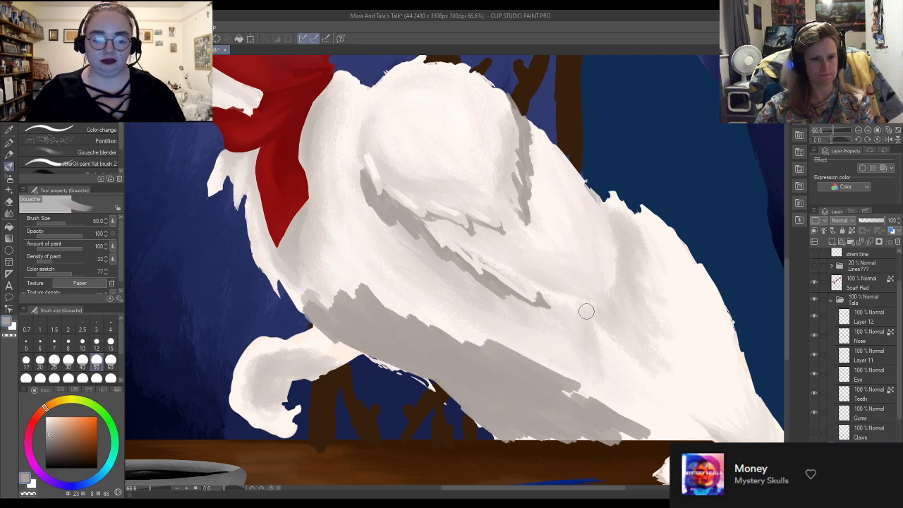
{"action": "mouse_move", "coordinate": [550, 313]}
{"action": "left_mouse_down"}
{"action": "mouse_move", "coordinate": [618, 349]}
{"action": "mouse_move", "coordinate": [619, 373]}
{"action": "mouse_move", "coordinate": [704, 434]}
{"action": "mouse_move", "coordinate": [661, 433]}
{"action": "mouse_move", "coordinate": [579, 344]}
{"action": "mouse_move", "coordinate": [568, 343]}
{"action": "mouse_move", "coordinate": [580, 352]}
{"action": "mouse_move", "coordinate": [531, 347]}
{"action": "mouse_move", "coordinate": [496, 324]}
{"action": "mouse_move", "coordinate": [522, 311]}
{"action": "mouse_move", "coordinate": [551, 323]}
{"action": "mouse_move", "coordinate": [504, 294]}
{"action": "mouse_move", "coordinate": [515, 336]}
{"action": "mouse_move", "coordinate": [503, 354]}
{"action": "mouse_move", "coordinate": [474, 352]}
{"action": "mouse_move", "coordinate": [565, 350]}
{"action": "mouse_move", "coordinate": [549, 388]}
{"action": "mouse_move", "coordinate": [515, 378]}
{"action": "mouse_move", "coordinate": [509, 429]}
{"action": "mouse_move", "coordinate": [546, 414]}
{"action": "left_mouse_up"}
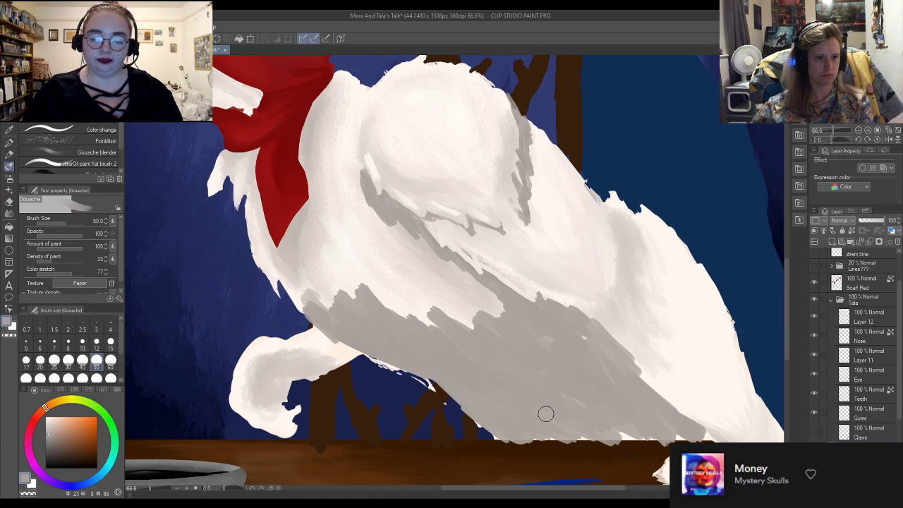
Examine the grey belly and shoulder shading against the whole illustration and up close
{"action": "scroll", "coordinate": [546, 414], "scroll_direction": "down", "scroll_amount": 6}
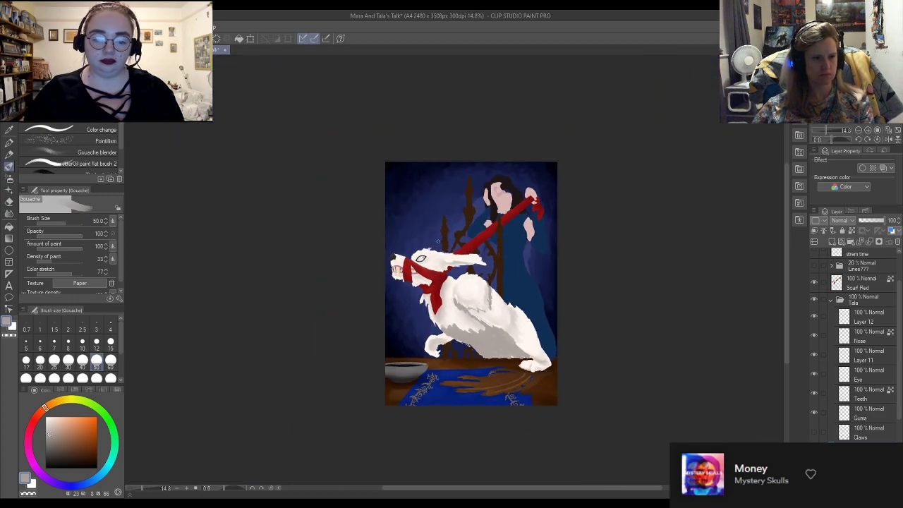
{"action": "scroll", "coordinate": [443, 258], "scroll_direction": "up", "scroll_amount": 2}
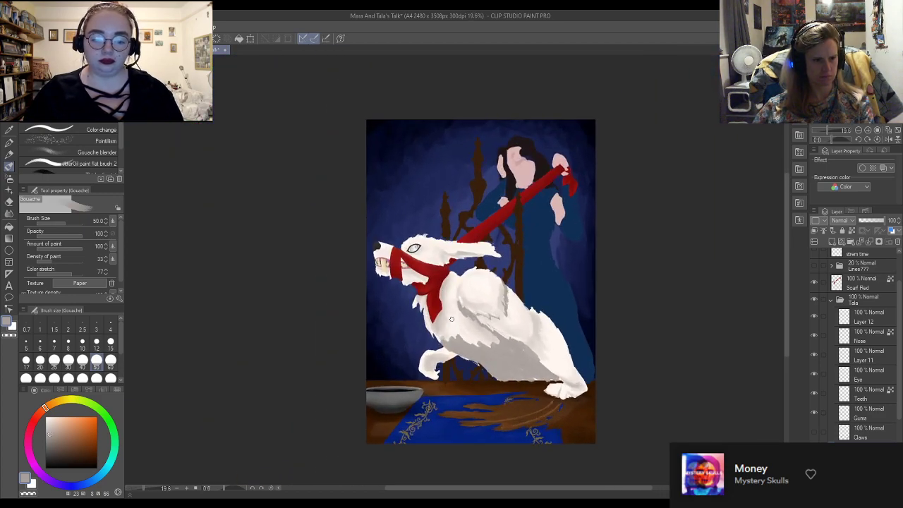
{"action": "scroll", "coordinate": [459, 305], "scroll_direction": "up", "scroll_amount": 5}
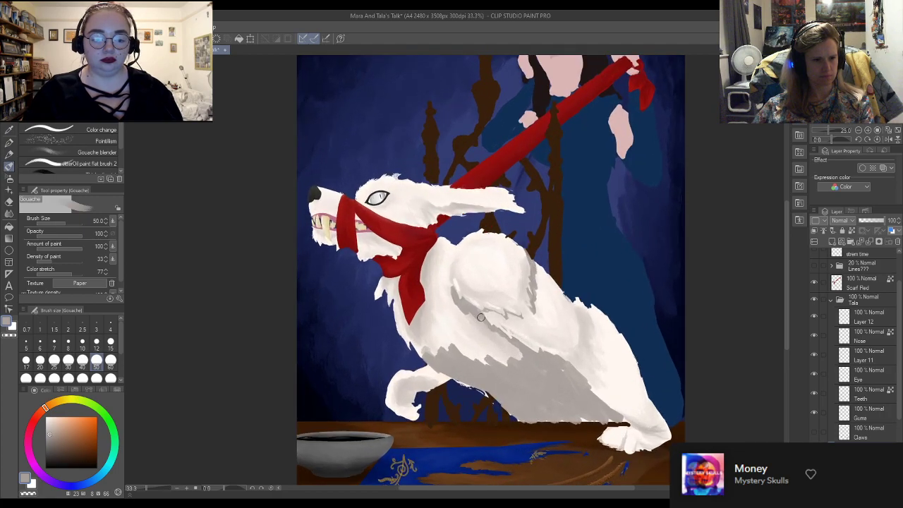
{"action": "scroll", "coordinate": [492, 325], "scroll_direction": "up", "scroll_amount": 1}
{"action": "scroll", "coordinate": [486, 323], "scroll_direction": "down", "scroll_amount": 1}
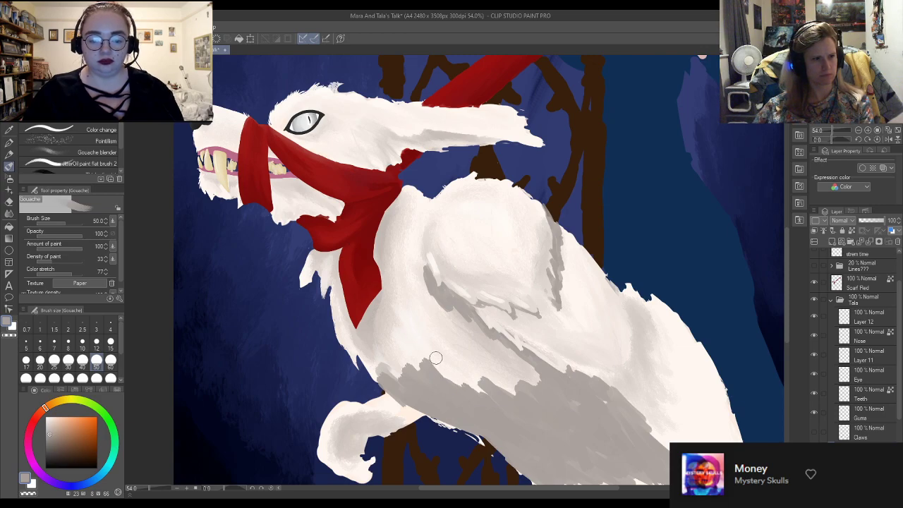
{"action": "scroll", "coordinate": [438, 328], "scroll_direction": "down", "scroll_amount": 2}
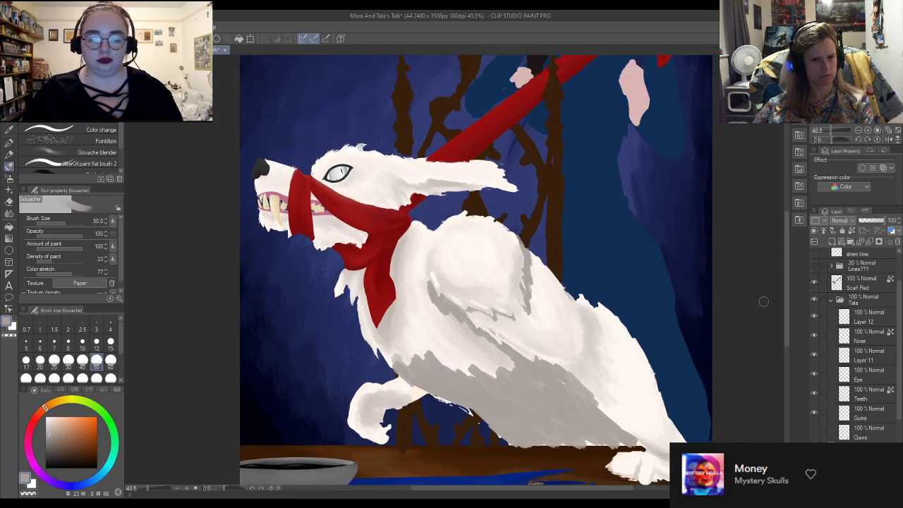
{"action": "scroll", "coordinate": [470, 294], "scroll_direction": "down", "scroll_amount": 2}
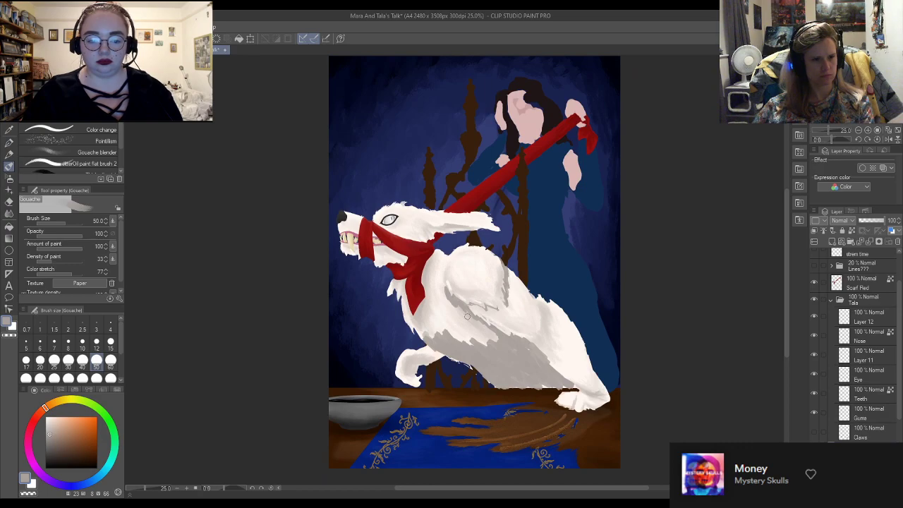
{"action": "scroll", "coordinate": [440, 315], "scroll_direction": "up", "scroll_amount": 2}
{"action": "scroll", "coordinate": [442, 317], "scroll_direction": "down", "scroll_amount": 2}
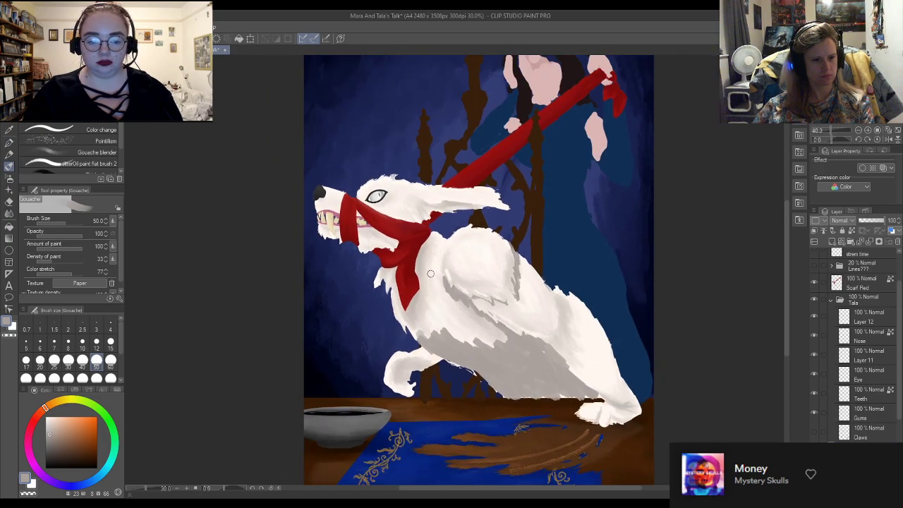
Shade the crease above the hind paw and the back of the heel with grey strokes at brush size 15
{"action": "scroll", "coordinate": [606, 416], "scroll_direction": "up", "scroll_amount": 5}
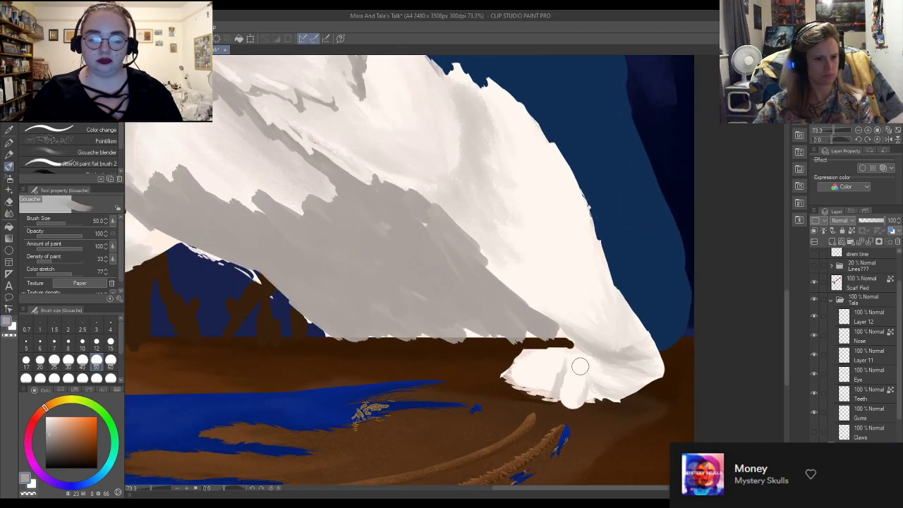
{"action": "left_click", "coordinate": [110, 343]}
{"action": "left_click_drag", "start_coordinate": [583, 345], "coordinate": [616, 356]}
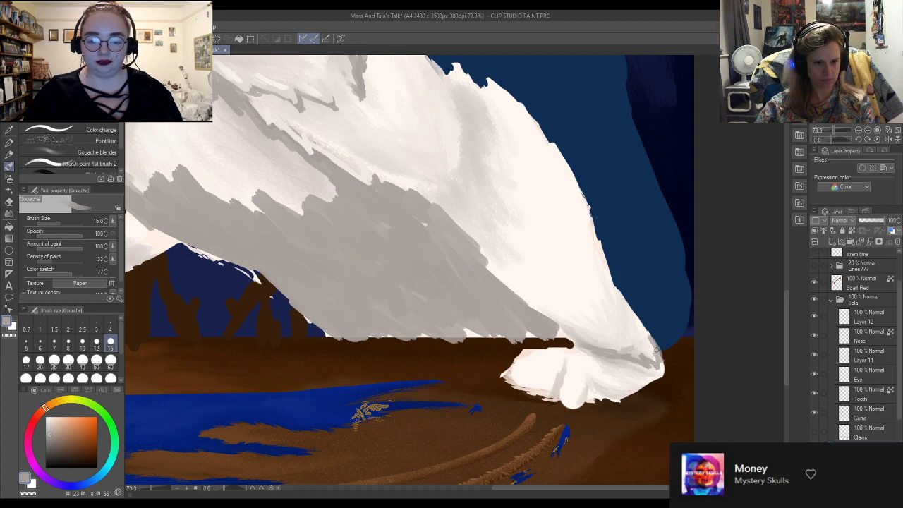
{"action": "scroll", "coordinate": [592, 373], "scroll_direction": "up", "scroll_amount": 5}
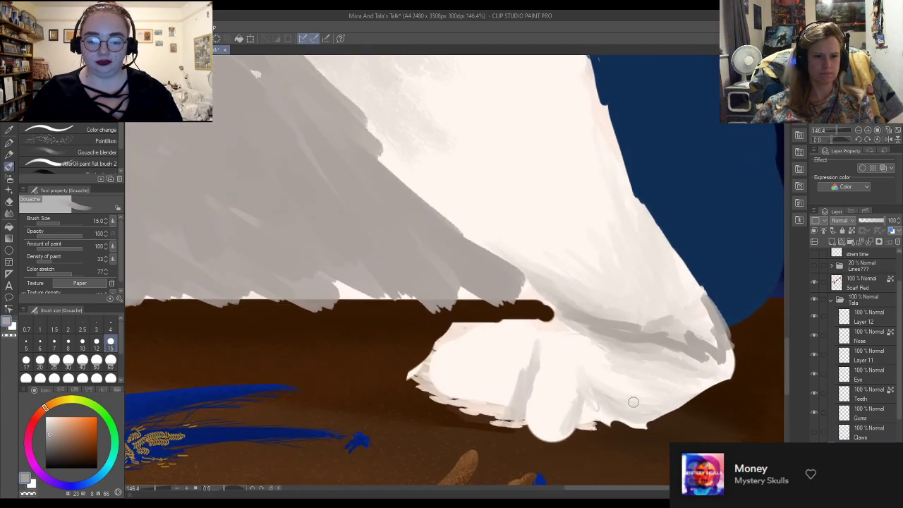
{"action": "mouse_move", "coordinate": [625, 338]}
{"action": "left_mouse_down"}
{"action": "mouse_move", "coordinate": [674, 368]}
{"action": "mouse_move", "coordinate": [662, 347]}
{"action": "mouse_move", "coordinate": [592, 329]}
{"action": "mouse_move", "coordinate": [588, 341]}
{"action": "left_mouse_up"}
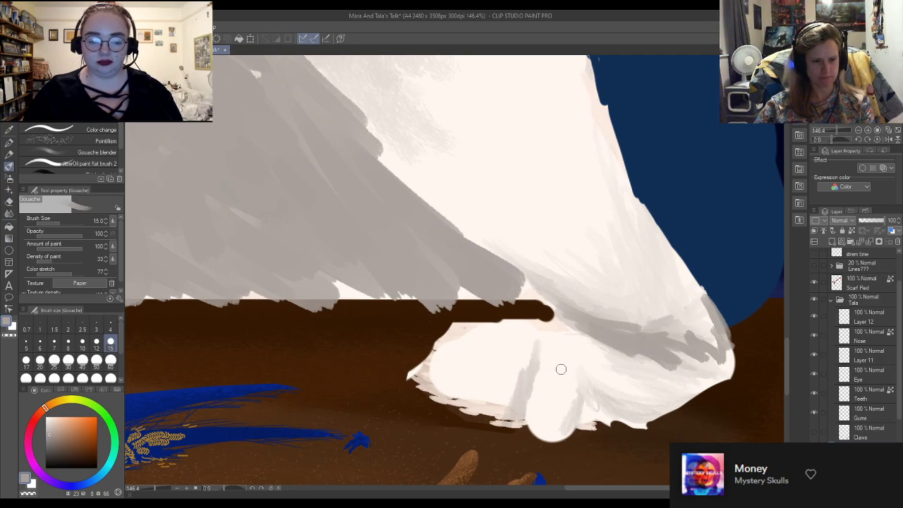
Outline the hind paw's toes and claw tips in grey, extending the lines past the fur onto the floor
{"action": "mouse_move", "coordinate": [540, 345]}
{"action": "left_mouse_down"}
{"action": "mouse_move", "coordinate": [531, 368]}
{"action": "mouse_move", "coordinate": [564, 328]}
{"action": "mouse_move", "coordinate": [590, 339]}
{"action": "mouse_move", "coordinate": [554, 326]}
{"action": "mouse_move", "coordinate": [529, 374]}
{"action": "mouse_move", "coordinate": [522, 402]}
{"action": "mouse_move", "coordinate": [533, 406]}
{"action": "left_mouse_up"}
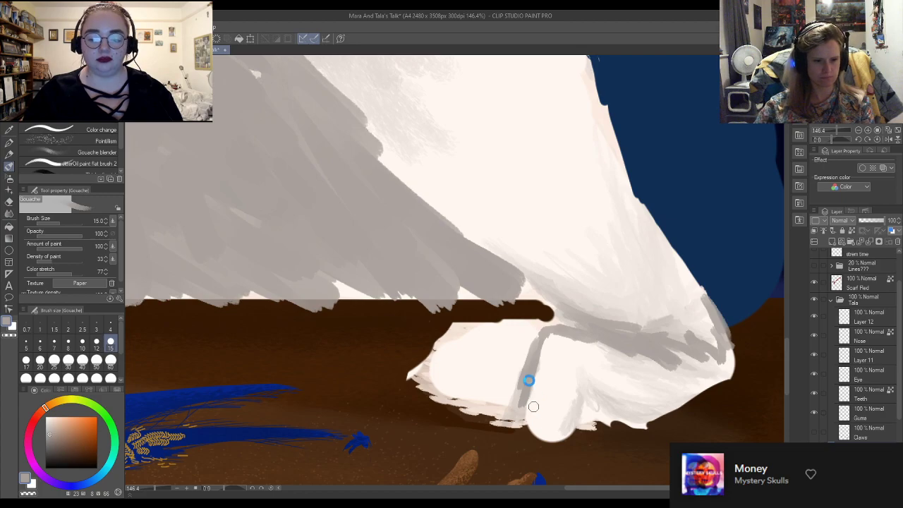
{"action": "scroll", "coordinate": [543, 394], "scroll_direction": "down", "scroll_amount": 1}
{"action": "scroll", "coordinate": [543, 394], "scroll_direction": "down", "scroll_amount": 1}
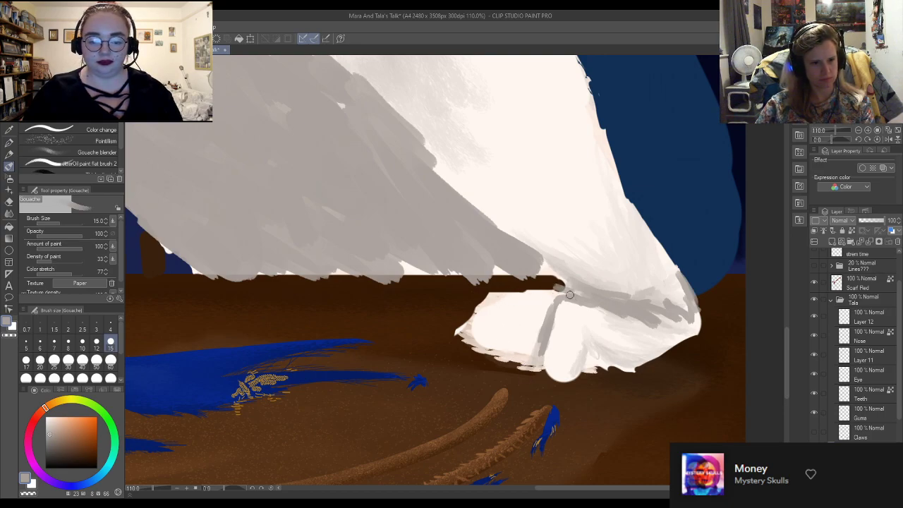
{"action": "left_click_drag", "start_coordinate": [541, 286], "coordinate": [475, 387]}
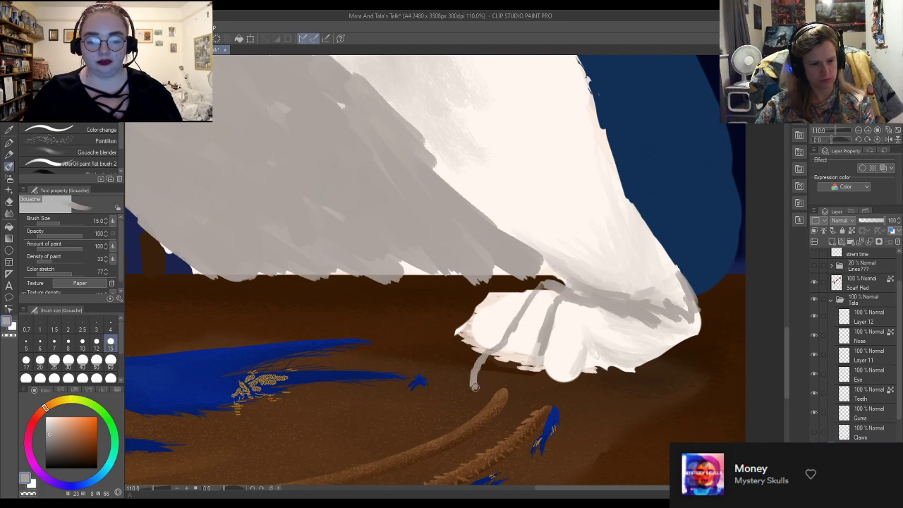
{"action": "mouse_move", "coordinate": [544, 350]}
{"action": "left_mouse_down"}
{"action": "mouse_move", "coordinate": [528, 365]}
{"action": "mouse_move", "coordinate": [528, 400]}
{"action": "mouse_move", "coordinate": [545, 385]}
{"action": "mouse_move", "coordinate": [585, 379]}
{"action": "mouse_move", "coordinate": [593, 334]}
{"action": "mouse_move", "coordinate": [601, 354]}
{"action": "mouse_move", "coordinate": [633, 357]}
{"action": "mouse_move", "coordinate": [589, 360]}
{"action": "left_mouse_up"}
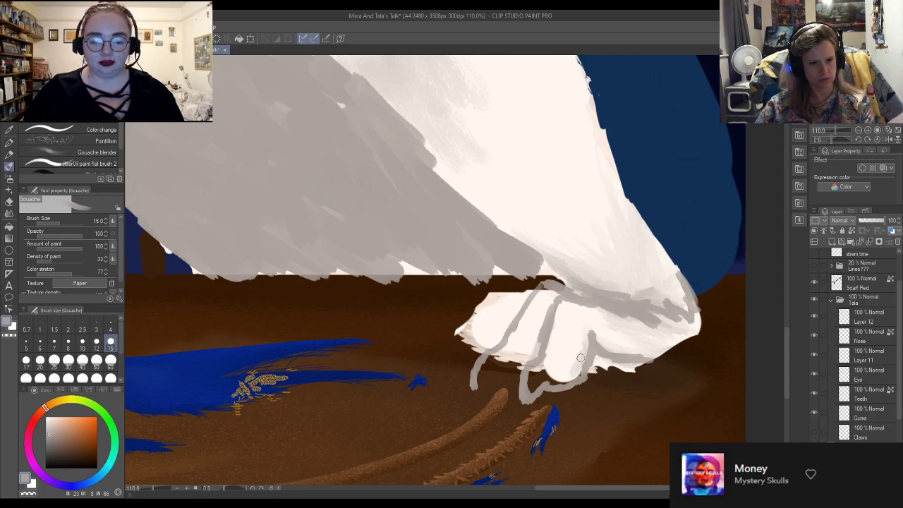
{"action": "mouse_move", "coordinate": [506, 381]}
{"action": "left_mouse_down"}
{"action": "mouse_move", "coordinate": [482, 386]}
{"action": "mouse_move", "coordinate": [475, 373]}
{"action": "mouse_move", "coordinate": [476, 404]}
{"action": "mouse_move", "coordinate": [496, 379]}
{"action": "mouse_move", "coordinate": [521, 378]}
{"action": "left_mouse_up"}
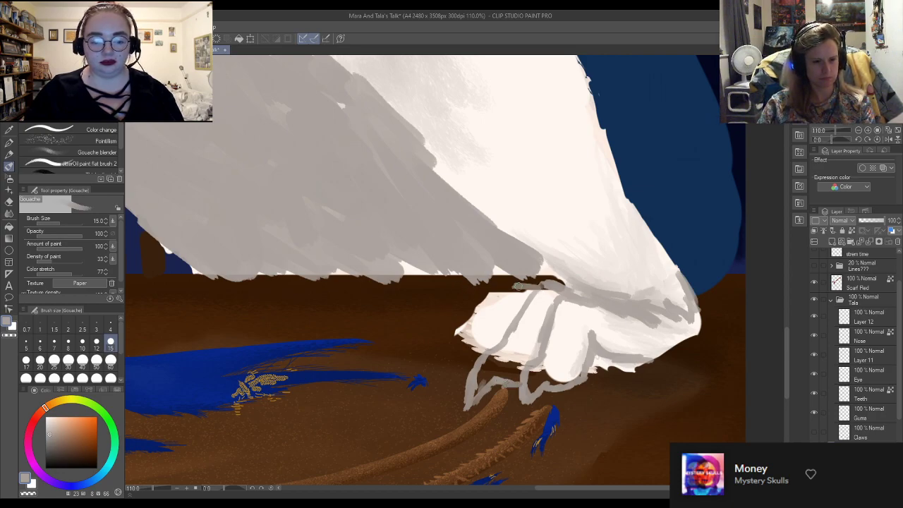
{"action": "mouse_move", "coordinate": [522, 284]}
{"action": "left_mouse_down"}
{"action": "mouse_move", "coordinate": [456, 365]}
{"action": "mouse_move", "coordinate": [453, 387]}
{"action": "mouse_move", "coordinate": [474, 382]}
{"action": "left_mouse_up"}
{"action": "mouse_move", "coordinate": [497, 296]}
{"action": "left_mouse_down"}
{"action": "mouse_move", "coordinate": [433, 352]}
{"action": "mouse_move", "coordinate": [431, 370]}
{"action": "mouse_move", "coordinate": [459, 355]}
{"action": "left_mouse_up"}
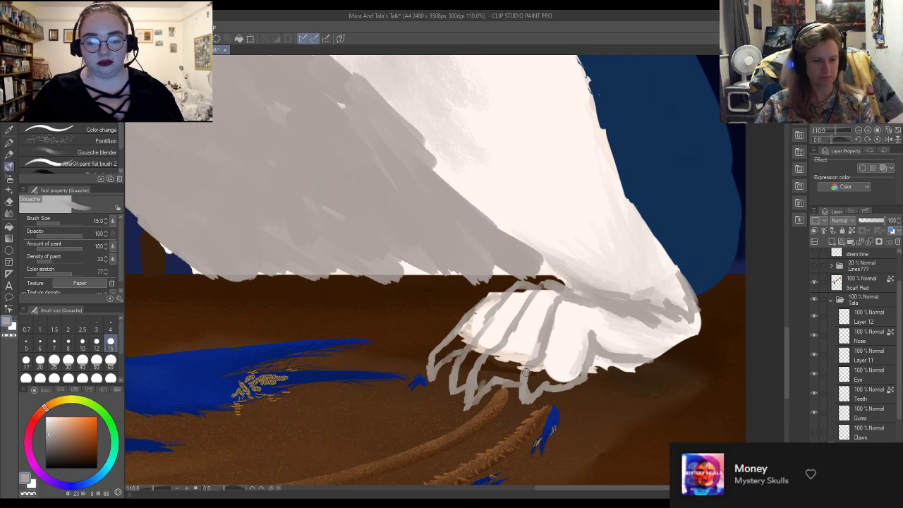
Erase the nearest toe's outline, redraw it with a longer pointed tip, and continue the grey line along the sole to the heel
{"action": "scroll", "coordinate": [529, 371], "scroll_direction": "down", "scroll_amount": 4}
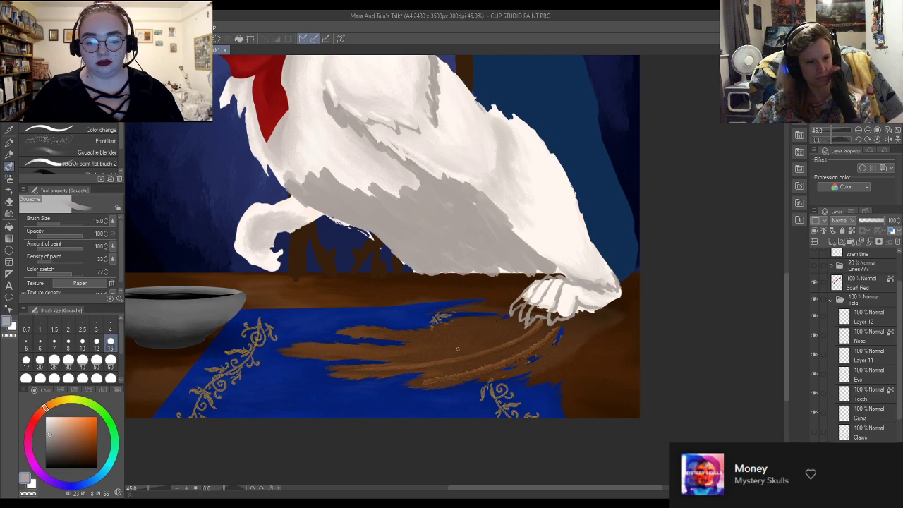
{"action": "scroll", "coordinate": [560, 309], "scroll_direction": "up", "scroll_amount": 5}
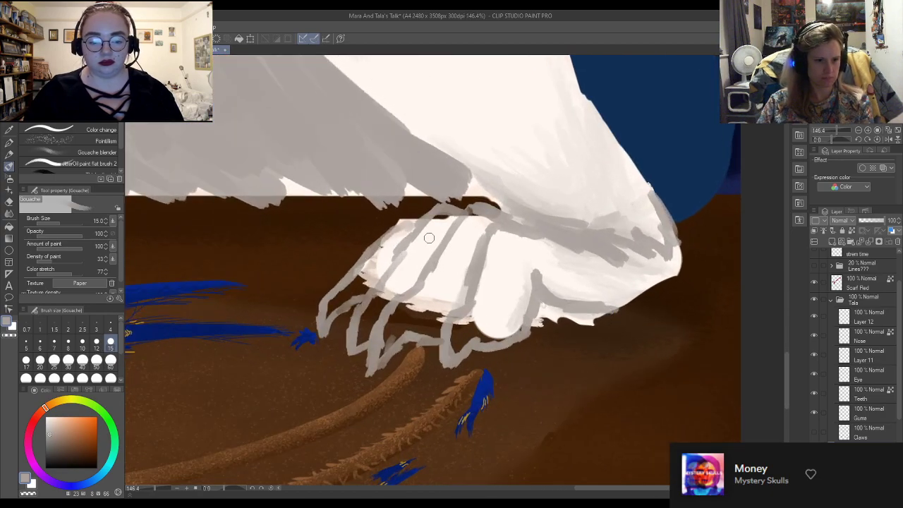
{"action": "mouse_move", "coordinate": [491, 354]}
{"action": "left_mouse_down"}
{"action": "mouse_move", "coordinate": [484, 377]}
{"action": "mouse_move", "coordinate": [447, 344]}
{"action": "mouse_move", "coordinate": [450, 370]}
{"action": "mouse_move", "coordinate": [474, 367]}
{"action": "mouse_move", "coordinate": [481, 396]}
{"action": "mouse_move", "coordinate": [452, 352]}
{"action": "mouse_move", "coordinate": [457, 373]}
{"action": "mouse_move", "coordinate": [478, 368]}
{"action": "mouse_move", "coordinate": [528, 299]}
{"action": "left_mouse_up"}
{"action": "key", "text": "e"}
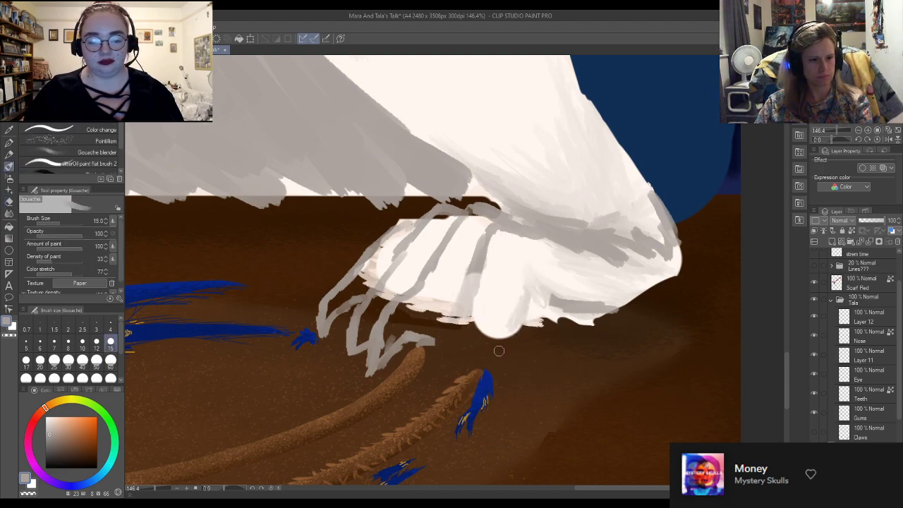
{"action": "mouse_move", "coordinate": [467, 375]}
{"action": "left_mouse_down"}
{"action": "mouse_move", "coordinate": [457, 353]}
{"action": "mouse_move", "coordinate": [463, 373]}
{"action": "mouse_move", "coordinate": [455, 366]}
{"action": "mouse_move", "coordinate": [455, 329]}
{"action": "mouse_move", "coordinate": [465, 381]}
{"action": "mouse_move", "coordinate": [454, 320]}
{"action": "mouse_move", "coordinate": [467, 380]}
{"action": "mouse_move", "coordinate": [456, 362]}
{"action": "mouse_move", "coordinate": [472, 378]}
{"action": "mouse_move", "coordinate": [459, 360]}
{"action": "mouse_move", "coordinate": [458, 312]}
{"action": "left_mouse_up"}
{"action": "mouse_move", "coordinate": [478, 371]}
{"action": "left_mouse_down"}
{"action": "mouse_move", "coordinate": [492, 344]}
{"action": "mouse_move", "coordinate": [477, 381]}
{"action": "mouse_move", "coordinate": [465, 379]}
{"action": "mouse_move", "coordinate": [494, 403]}
{"action": "left_mouse_up"}
{"action": "mouse_move", "coordinate": [482, 340]}
{"action": "left_mouse_down"}
{"action": "mouse_move", "coordinate": [471, 297]}
{"action": "mouse_move", "coordinate": [469, 304]}
{"action": "mouse_move", "coordinate": [468, 253]}
{"action": "mouse_move", "coordinate": [485, 232]}
{"action": "left_mouse_up"}
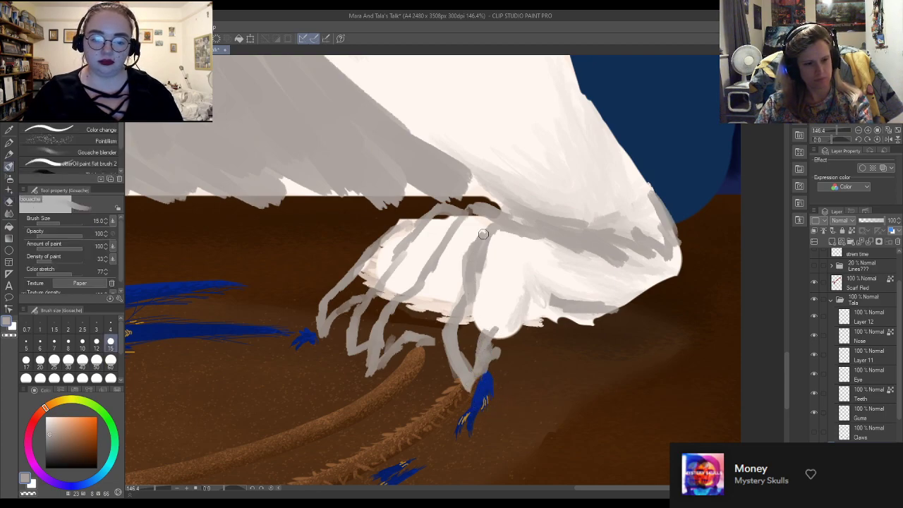
{"action": "mouse_move", "coordinate": [521, 342]}
{"action": "left_mouse_down"}
{"action": "mouse_move", "coordinate": [521, 299]}
{"action": "mouse_move", "coordinate": [529, 335]}
{"action": "mouse_move", "coordinate": [515, 333]}
{"action": "mouse_move", "coordinate": [516, 346]}
{"action": "mouse_move", "coordinate": [522, 325]}
{"action": "mouse_move", "coordinate": [504, 351]}
{"action": "mouse_move", "coordinate": [525, 312]}
{"action": "mouse_move", "coordinate": [525, 268]}
{"action": "mouse_move", "coordinate": [531, 306]}
{"action": "mouse_move", "coordinate": [529, 259]}
{"action": "mouse_move", "coordinate": [531, 292]}
{"action": "mouse_move", "coordinate": [569, 316]}
{"action": "mouse_move", "coordinate": [584, 310]}
{"action": "mouse_move", "coordinate": [566, 298]}
{"action": "mouse_move", "coordinate": [584, 319]}
{"action": "mouse_move", "coordinate": [599, 304]}
{"action": "mouse_move", "coordinate": [583, 326]}
{"action": "mouse_move", "coordinate": [600, 302]}
{"action": "mouse_move", "coordinate": [586, 324]}
{"action": "mouse_move", "coordinate": [606, 307]}
{"action": "mouse_move", "coordinate": [612, 316]}
{"action": "mouse_move", "coordinate": [660, 295]}
{"action": "mouse_move", "coordinate": [679, 246]}
{"action": "mouse_move", "coordinate": [673, 277]}
{"action": "left_mouse_up"}
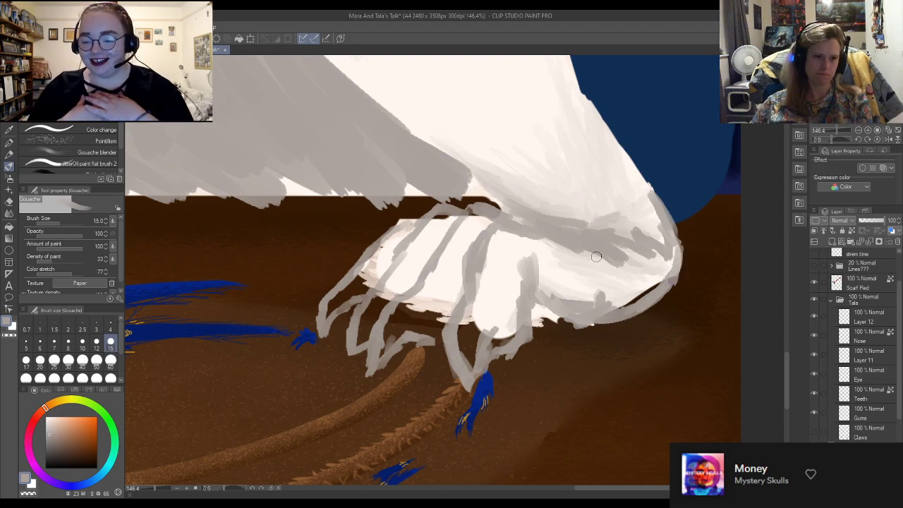
Rework the nearest toe by erasing its inner line, curving a new outline into the ankle crease, and shading beside the toe
{"action": "scroll", "coordinate": [596, 256], "scroll_direction": "down", "scroll_amount": 5}
{"action": "scroll", "coordinate": [559, 308], "scroll_direction": "down", "scroll_amount": 1}
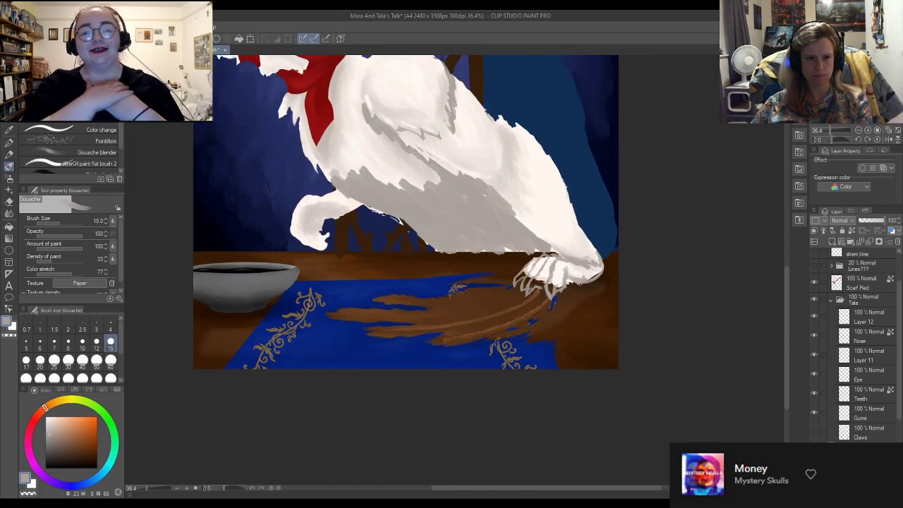
{"action": "scroll", "coordinate": [548, 263], "scroll_direction": "up", "scroll_amount": 6}
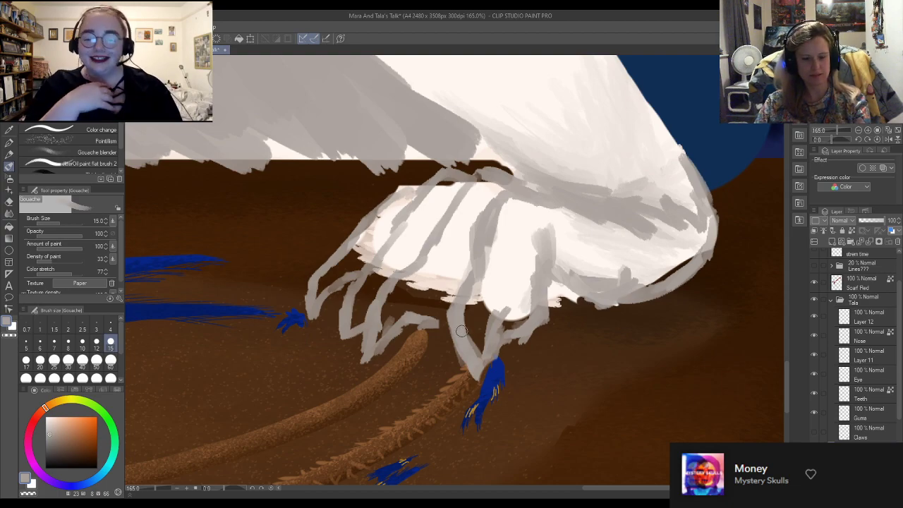
{"action": "key", "text": "e"}
{"action": "mouse_move", "coordinate": [457, 293]}
{"action": "left_mouse_down"}
{"action": "mouse_move", "coordinate": [442, 356]}
{"action": "mouse_move", "coordinate": [455, 342]}
{"action": "mouse_move", "coordinate": [458, 367]}
{"action": "left_mouse_up"}
{"action": "key", "text": "b"}
{"action": "mouse_move", "coordinate": [467, 311]}
{"action": "left_mouse_down"}
{"action": "mouse_move", "coordinate": [470, 367]}
{"action": "mouse_move", "coordinate": [502, 217]}
{"action": "mouse_move", "coordinate": [564, 204]}
{"action": "left_mouse_up"}
{"action": "key", "text": "e"}
{"action": "mouse_move", "coordinate": [465, 261]}
{"action": "left_mouse_down"}
{"action": "mouse_move", "coordinate": [476, 230]}
{"action": "mouse_move", "coordinate": [529, 188]}
{"action": "left_mouse_up"}
{"action": "mouse_move", "coordinate": [494, 233]}
{"action": "left_mouse_down"}
{"action": "mouse_move", "coordinate": [464, 268]}
{"action": "mouse_move", "coordinate": [517, 206]}
{"action": "mouse_move", "coordinate": [568, 206]}
{"action": "mouse_move", "coordinate": [555, 185]}
{"action": "mouse_move", "coordinate": [568, 211]}
{"action": "mouse_move", "coordinate": [525, 261]}
{"action": "mouse_move", "coordinate": [528, 303]}
{"action": "left_mouse_up"}
{"action": "key", "text": "b"}
{"action": "key", "text": "e"}
{"action": "key", "text": "b"}
{"action": "mouse_move", "coordinate": [547, 236]}
{"action": "left_mouse_down"}
{"action": "mouse_move", "coordinate": [540, 300]}
{"action": "mouse_move", "coordinate": [557, 243]}
{"action": "mouse_move", "coordinate": [582, 282]}
{"action": "left_mouse_up"}
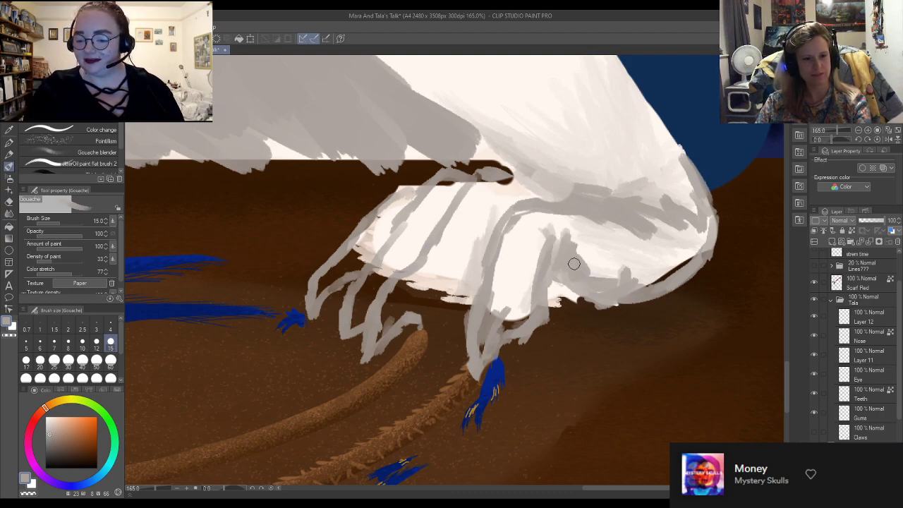
{"action": "mouse_move", "coordinate": [542, 304]}
{"action": "left_mouse_down"}
{"action": "mouse_move", "coordinate": [523, 323]}
{"action": "mouse_move", "coordinate": [540, 287]}
{"action": "mouse_move", "coordinate": [501, 307]}
{"action": "left_mouse_up"}
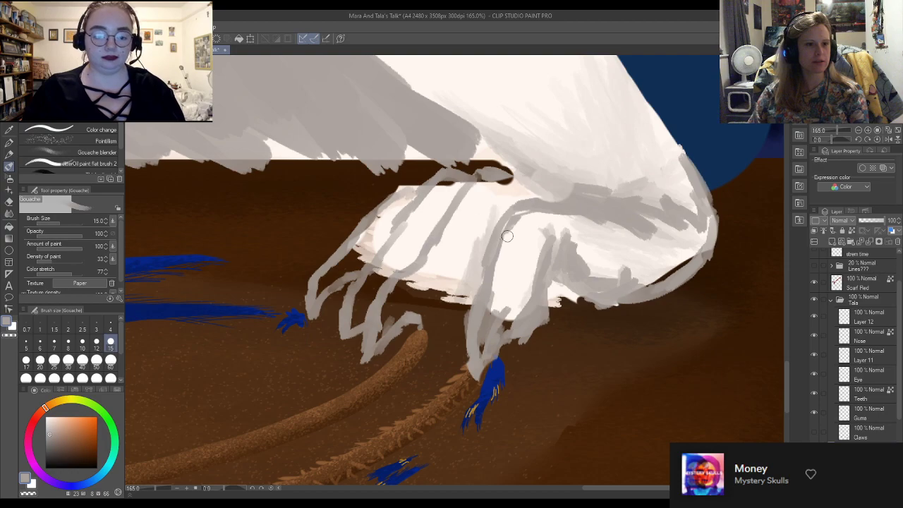
{"action": "scroll", "coordinate": [597, 252], "scroll_direction": "down", "scroll_amount": 5}
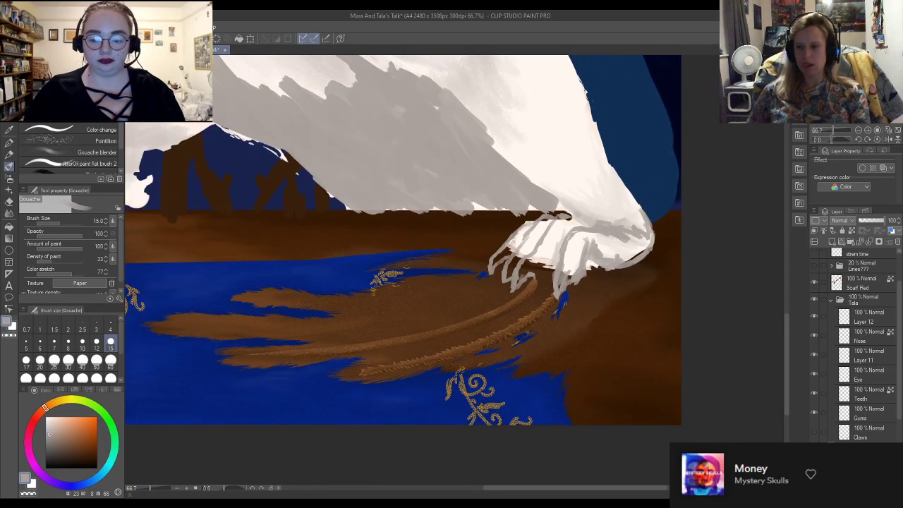
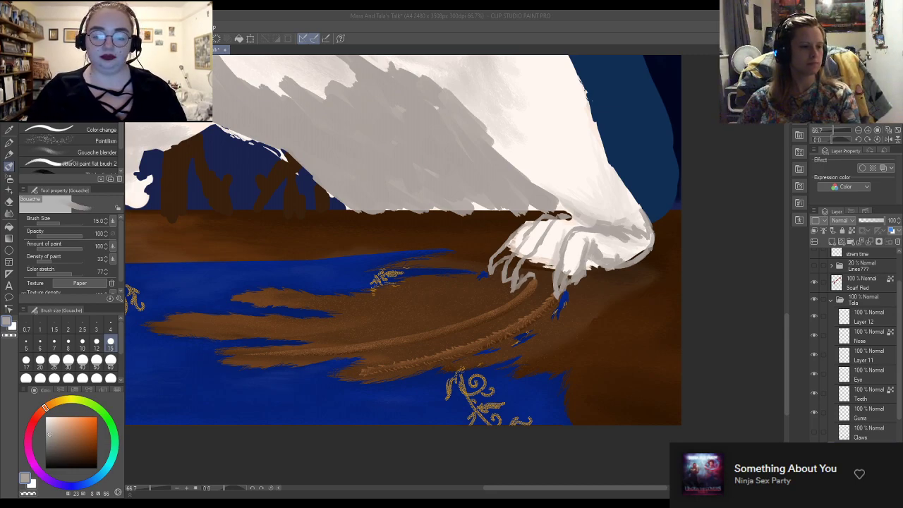
Paint a broad grey shadow around the hanging scarf and down the front of the chest at brush size 60
{"action": "scroll", "coordinate": [402, 240], "scroll_direction": "down", "scroll_amount": 4}
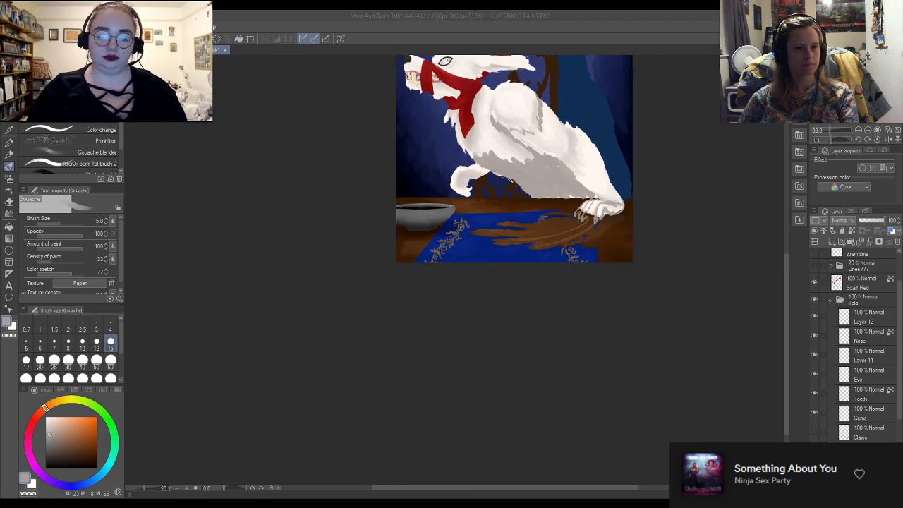
{"action": "scroll", "coordinate": [508, 64], "scroll_direction": "up", "scroll_amount": 4}
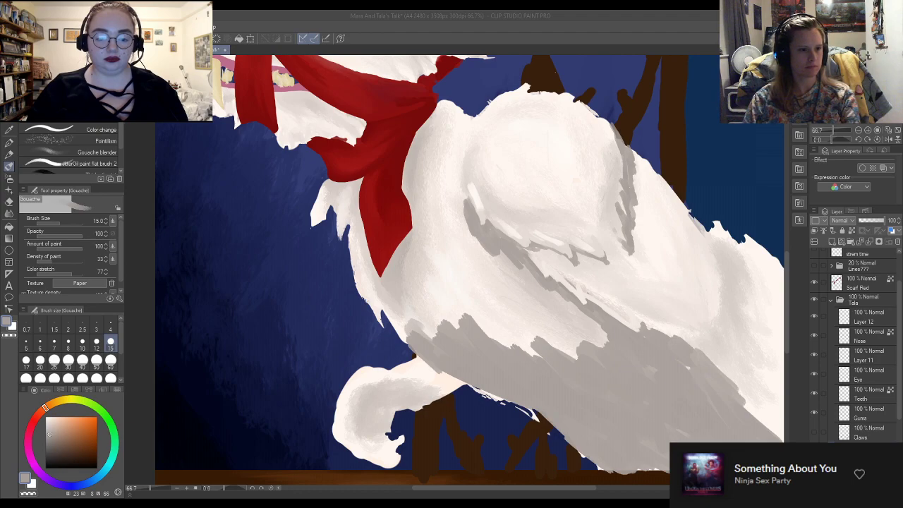
{"action": "left_click", "coordinate": [355, 210]}
{"action": "left_click_drag", "start_coordinate": [354, 203], "coordinate": [352, 186]}
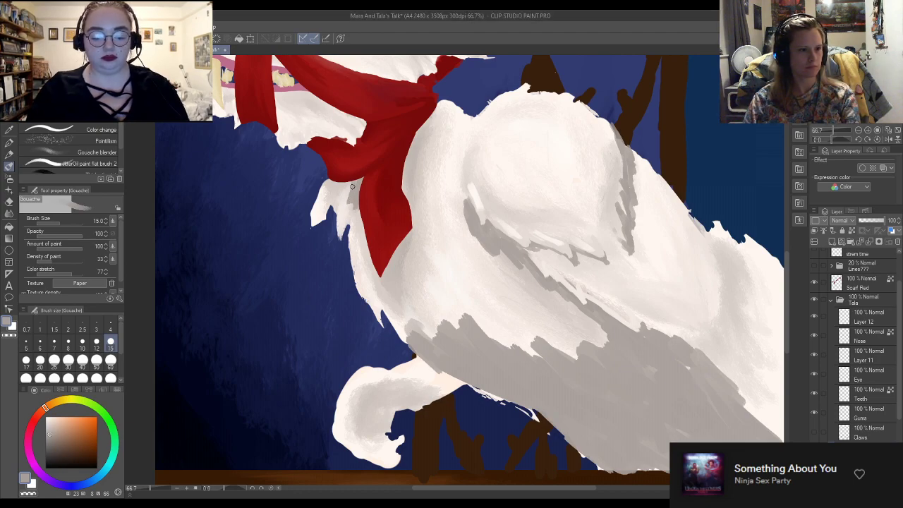
{"action": "left_click", "coordinate": [110, 360]}
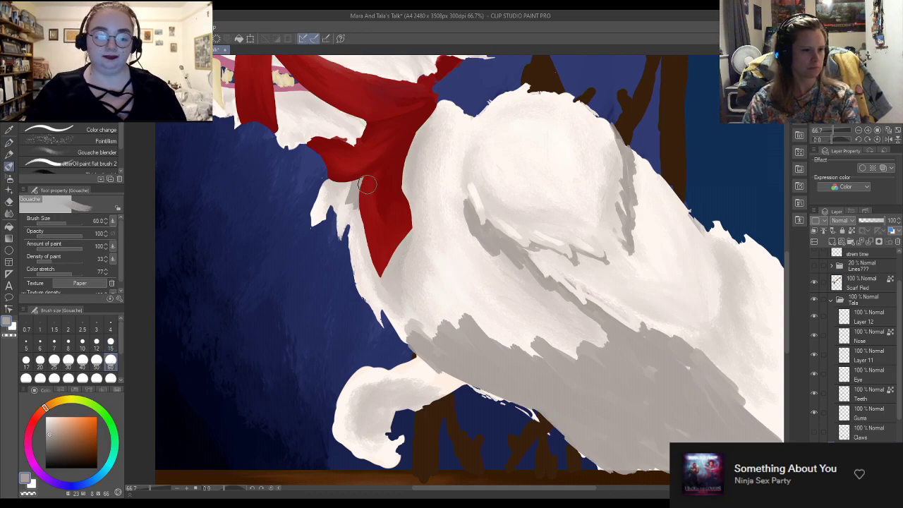
{"action": "mouse_move", "coordinate": [365, 172]}
{"action": "left_mouse_down"}
{"action": "mouse_move", "coordinate": [387, 285]}
{"action": "mouse_move", "coordinate": [386, 192]}
{"action": "mouse_move", "coordinate": [398, 236]}
{"action": "mouse_move", "coordinate": [416, 122]}
{"action": "mouse_move", "coordinate": [432, 114]}
{"action": "mouse_move", "coordinate": [411, 169]}
{"action": "mouse_move", "coordinate": [409, 228]}
{"action": "mouse_move", "coordinate": [393, 255]}
{"action": "mouse_move", "coordinate": [398, 250]}
{"action": "mouse_move", "coordinate": [391, 294]}
{"action": "mouse_move", "coordinate": [376, 305]}
{"action": "mouse_move", "coordinate": [365, 299]}
{"action": "mouse_move", "coordinate": [367, 307]}
{"action": "mouse_move", "coordinate": [362, 287]}
{"action": "mouse_move", "coordinate": [374, 308]}
{"action": "mouse_move", "coordinate": [395, 315]}
{"action": "mouse_move", "coordinate": [367, 290]}
{"action": "mouse_move", "coordinate": [338, 218]}
{"action": "left_mouse_up"}
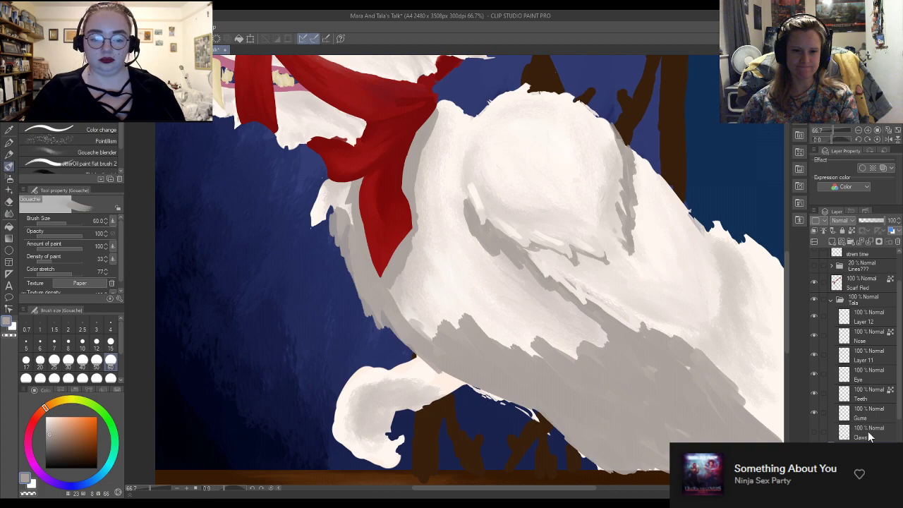
Clip the grey shading to the fur silhouette and extend it over the chest tufts and around the scarf's tip
{"action": "key", "text": "ctrl+z"}
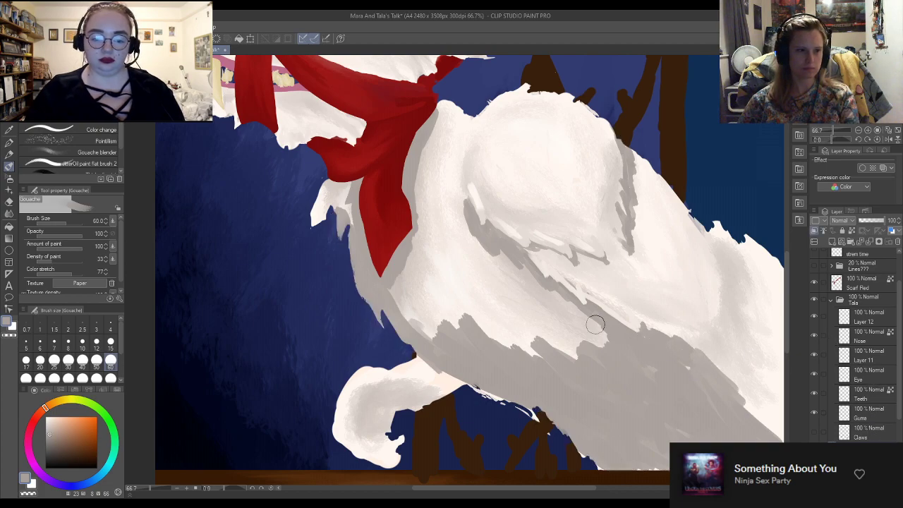
{"action": "scroll", "coordinate": [543, 128], "scroll_direction": "down", "scroll_amount": 2}
{"action": "scroll", "coordinate": [381, 163], "scroll_direction": "up", "scroll_amount": 2}
{"action": "mouse_move", "coordinate": [381, 163]}
{"action": "left_mouse_down"}
{"action": "mouse_move", "coordinate": [358, 230]}
{"action": "mouse_move", "coordinate": [360, 206]}
{"action": "mouse_move", "coordinate": [348, 219]}
{"action": "mouse_move", "coordinate": [350, 237]}
{"action": "mouse_move", "coordinate": [364, 174]}
{"action": "mouse_move", "coordinate": [369, 232]}
{"action": "mouse_move", "coordinate": [396, 287]}
{"action": "mouse_move", "coordinate": [421, 303]}
{"action": "mouse_move", "coordinate": [369, 187]}
{"action": "mouse_move", "coordinate": [388, 183]}
{"action": "mouse_move", "coordinate": [388, 223]}
{"action": "left_mouse_up"}
{"action": "mouse_move", "coordinate": [438, 302]}
{"action": "left_mouse_down"}
{"action": "mouse_move", "coordinate": [490, 367]}
{"action": "mouse_move", "coordinate": [460, 304]}
{"action": "left_mouse_up"}
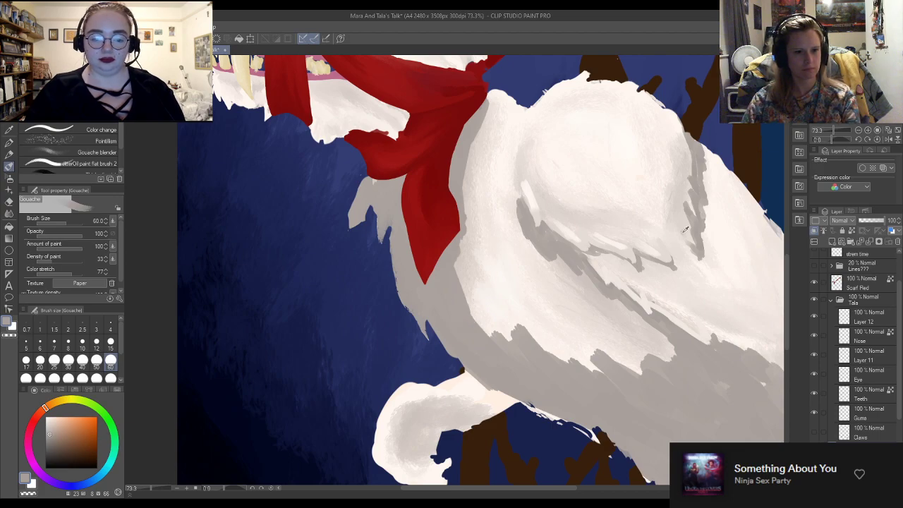
Sample light fur (H 25, S 7, V 87) and paint highlights on the chest tufts beneath the scarf at brush size 15
{"action": "left_click", "coordinate": [684, 232], "text": "alt"}
{"action": "left_click", "coordinate": [111, 342]}
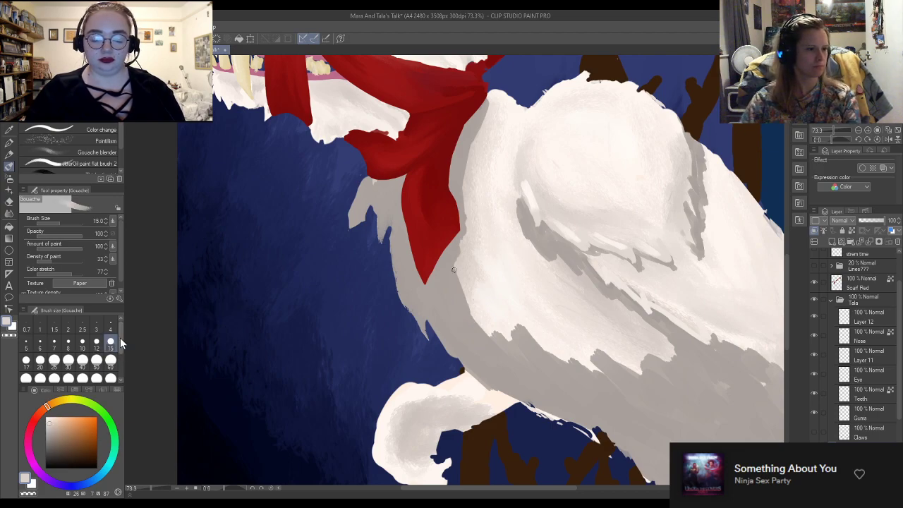
{"action": "scroll", "coordinate": [356, 220], "scroll_direction": "up", "scroll_amount": 5}
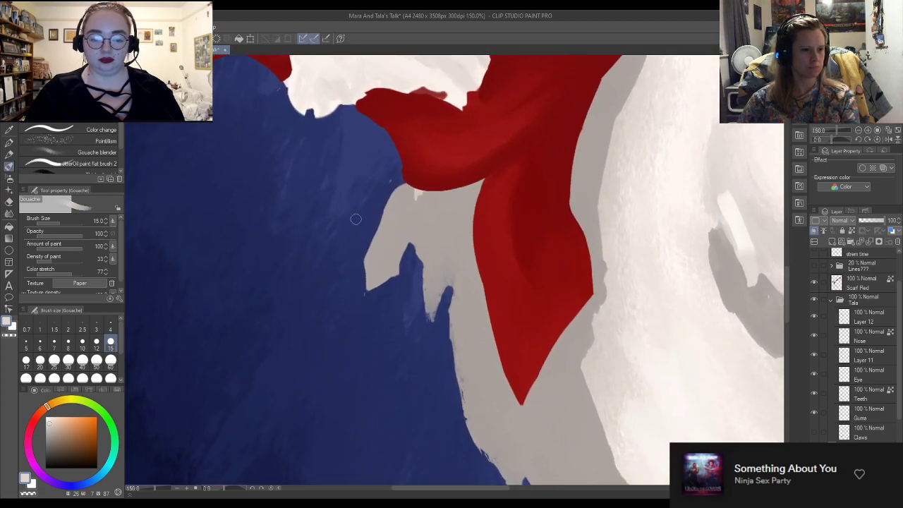
{"action": "mouse_move", "coordinate": [374, 231]}
{"action": "left_mouse_down"}
{"action": "mouse_move", "coordinate": [373, 256]}
{"action": "mouse_move", "coordinate": [386, 201]}
{"action": "mouse_move", "coordinate": [376, 245]}
{"action": "mouse_move", "coordinate": [390, 239]}
{"action": "mouse_move", "coordinate": [376, 262]}
{"action": "mouse_move", "coordinate": [379, 221]}
{"action": "left_mouse_up"}
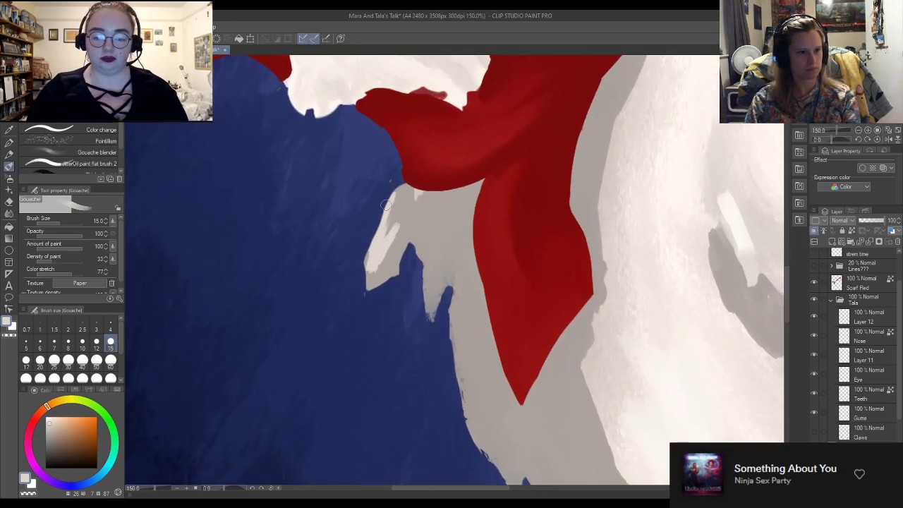
{"action": "mouse_move", "coordinate": [403, 183]}
{"action": "left_mouse_down"}
{"action": "mouse_move", "coordinate": [380, 252]}
{"action": "mouse_move", "coordinate": [389, 230]}
{"action": "mouse_move", "coordinate": [416, 250]}
{"action": "mouse_move", "coordinate": [427, 225]}
{"action": "mouse_move", "coordinate": [428, 322]}
{"action": "mouse_move", "coordinate": [437, 226]}
{"action": "mouse_move", "coordinate": [430, 312]}
{"action": "mouse_move", "coordinate": [433, 256]}
{"action": "mouse_move", "coordinate": [427, 286]}
{"action": "left_mouse_up"}
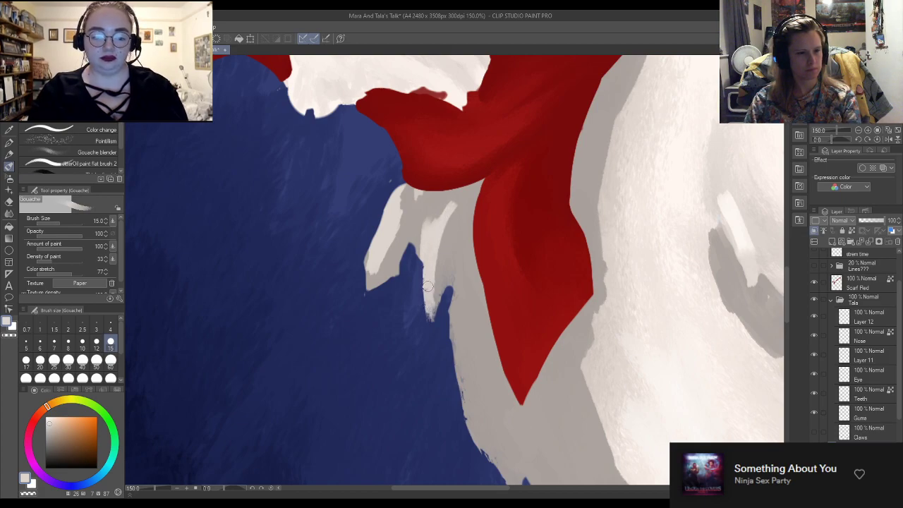
Sample near-white fur and paint bright highlights along both chest tufts beneath the scarf with Gouache at brush size 15
{"action": "left_click", "coordinate": [433, 209], "text": "alt"}
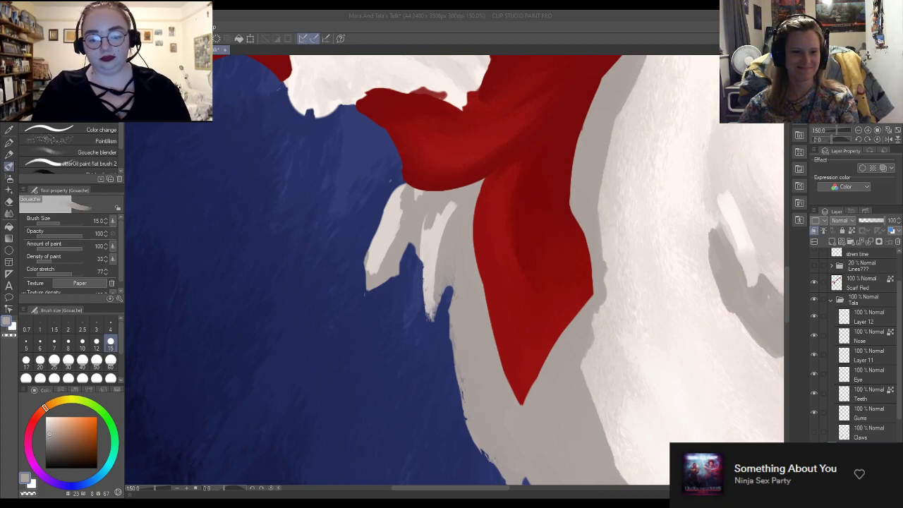
{"action": "left_click", "coordinate": [594, 498]}
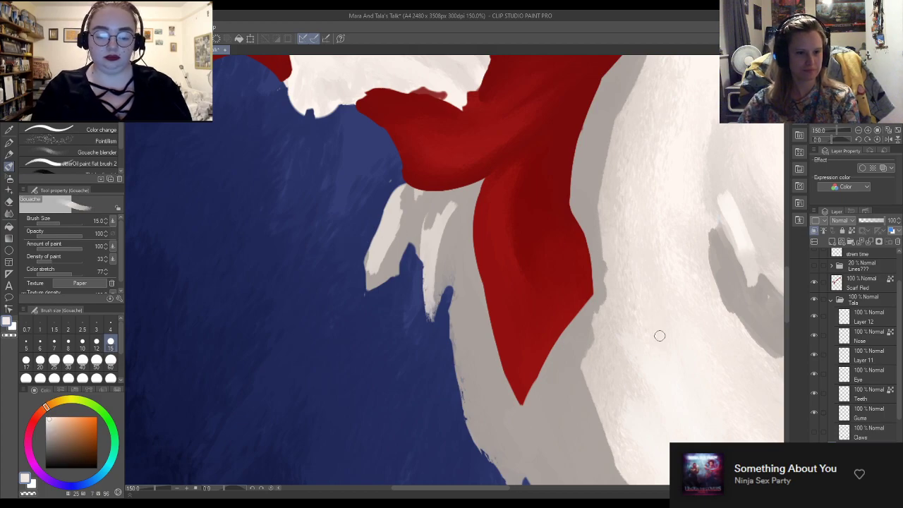
{"action": "scroll", "coordinate": [519, 317], "scroll_direction": "down", "scroll_amount": 3}
{"action": "scroll", "coordinate": [332, 144], "scroll_direction": "down", "scroll_amount": 1}
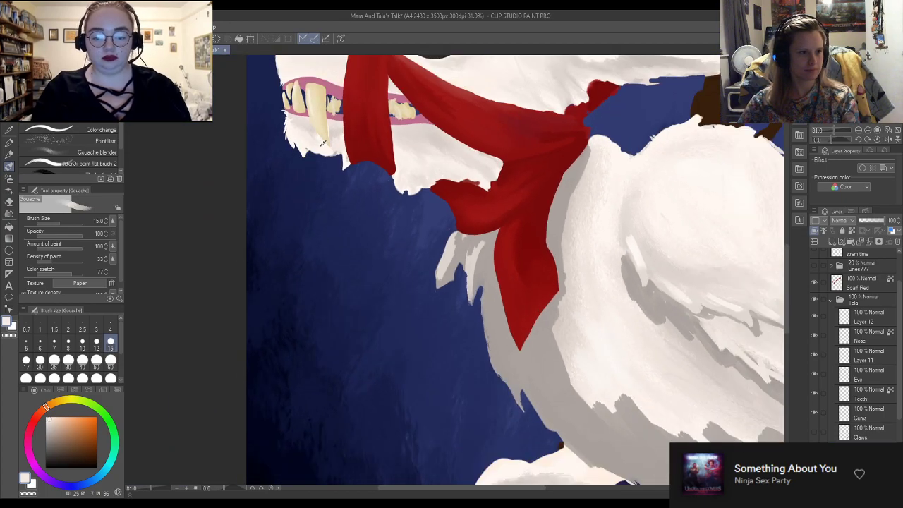
{"action": "scroll", "coordinate": [452, 247], "scroll_direction": "up", "scroll_amount": 4}
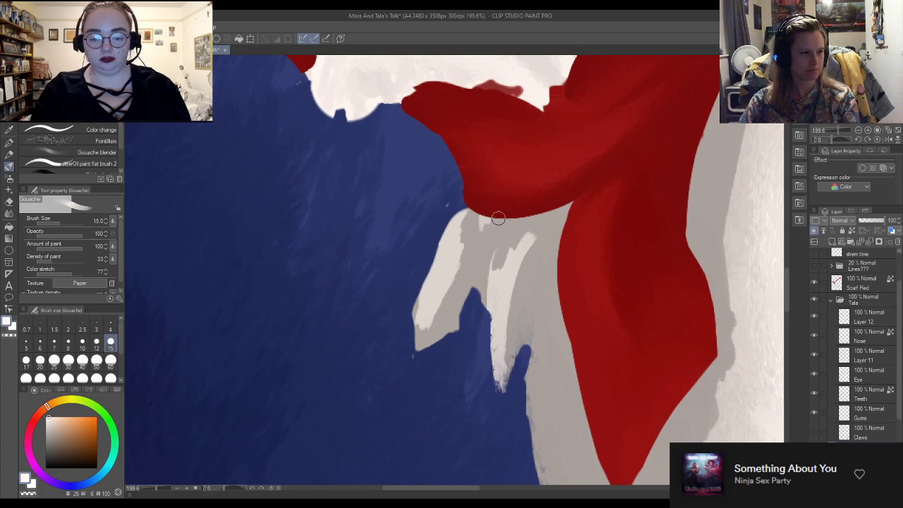
{"action": "left_click_drag", "start_coordinate": [417, 322], "coordinate": [412, 341]}
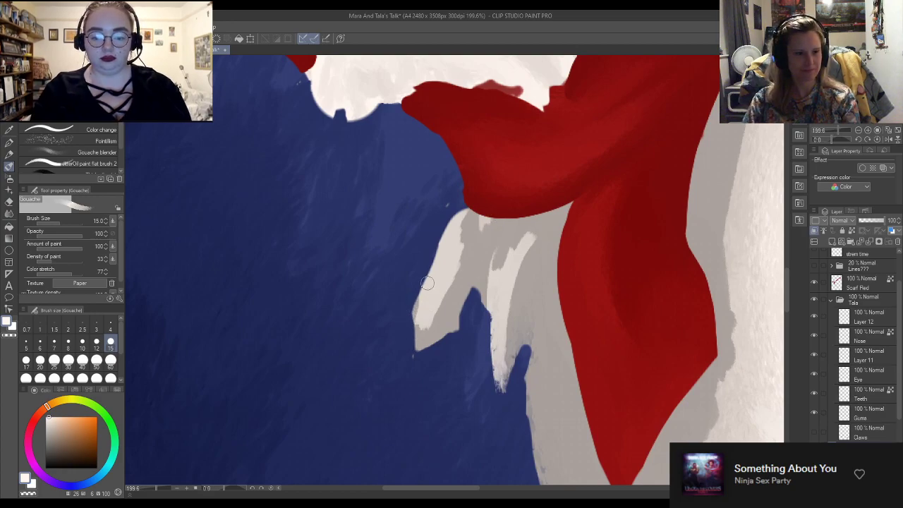
{"action": "left_click_drag", "start_coordinate": [418, 302], "coordinate": [438, 242]}
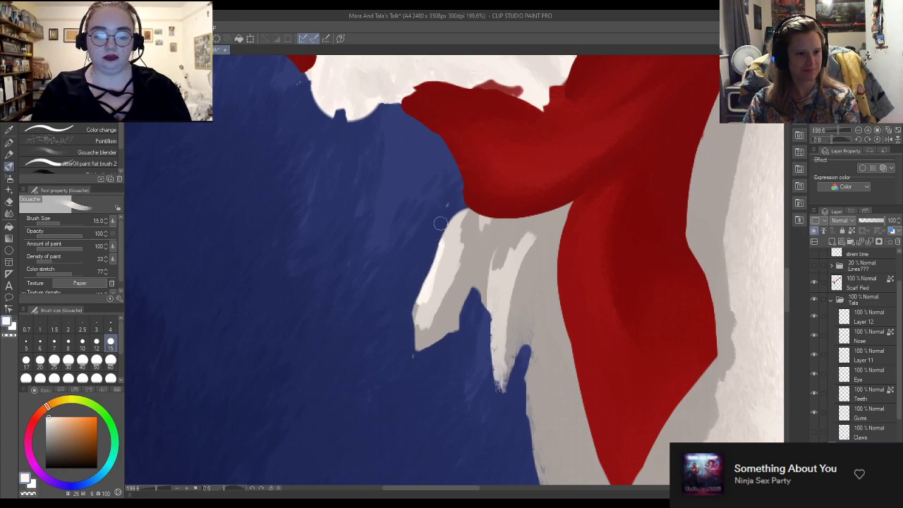
{"action": "mouse_move", "coordinate": [418, 331]}
{"action": "left_mouse_down"}
{"action": "mouse_move", "coordinate": [449, 247]}
{"action": "mouse_move", "coordinate": [416, 328]}
{"action": "left_mouse_up"}
{"action": "left_click", "coordinate": [437, 268], "text": "alt"}
{"action": "mouse_move", "coordinate": [434, 251]}
{"action": "left_mouse_down"}
{"action": "mouse_move", "coordinate": [432, 295]}
{"action": "mouse_move", "coordinate": [499, 307]}
{"action": "mouse_move", "coordinate": [507, 292]}
{"action": "mouse_move", "coordinate": [498, 327]}
{"action": "mouse_move", "coordinate": [508, 273]}
{"action": "mouse_move", "coordinate": [500, 329]}
{"action": "left_mouse_up"}
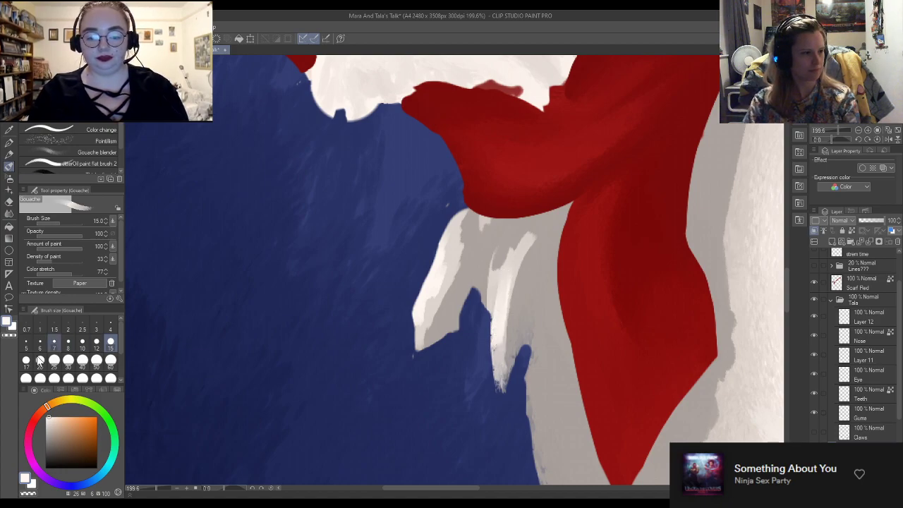
Add fine light and grey fur strokes to the chest tufts at brush size 7, extending them into the shadow
{"action": "left_click", "coordinate": [55, 342]}
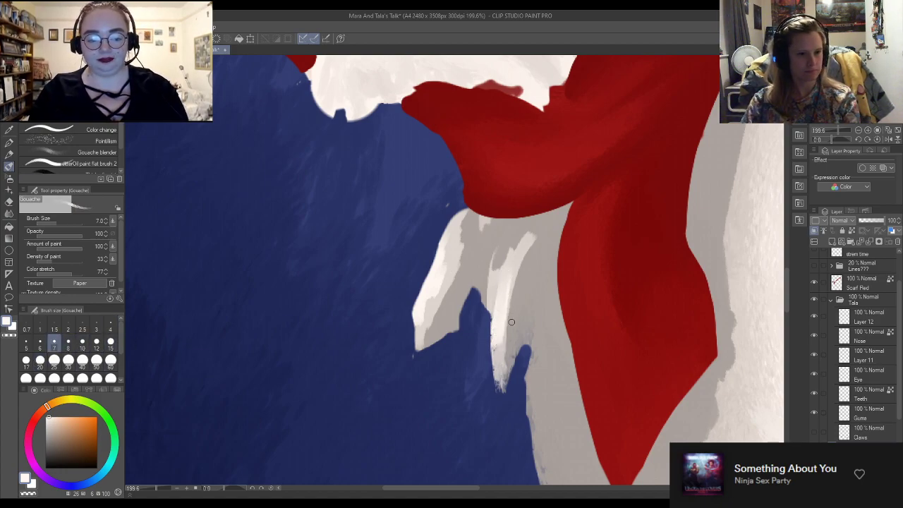
{"action": "mouse_move", "coordinate": [502, 356]}
{"action": "left_mouse_down"}
{"action": "mouse_move", "coordinate": [510, 359]}
{"action": "mouse_move", "coordinate": [515, 263]}
{"action": "mouse_move", "coordinate": [499, 283]}
{"action": "mouse_move", "coordinate": [516, 282]}
{"action": "mouse_move", "coordinate": [515, 320]}
{"action": "left_mouse_up"}
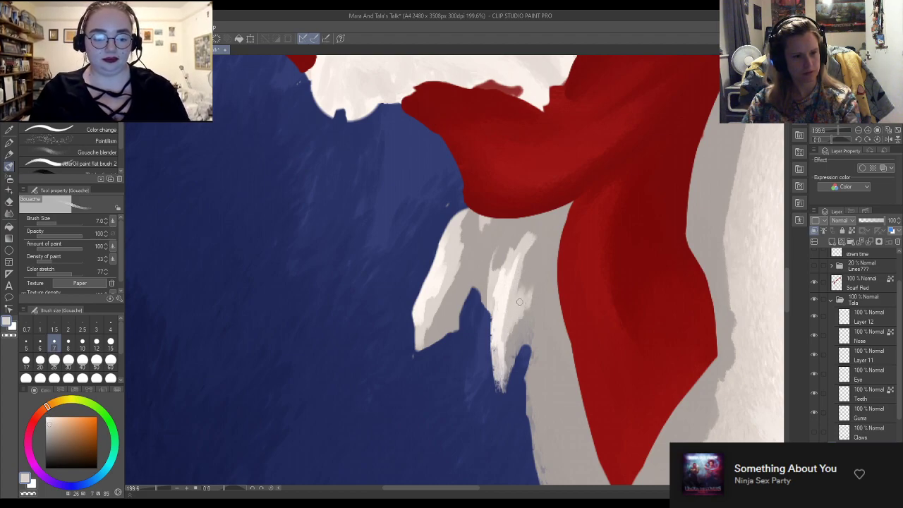
{"action": "left_click_drag", "start_coordinate": [514, 282], "coordinate": [509, 326]}
{"action": "mouse_move", "coordinate": [454, 276]}
{"action": "left_mouse_down"}
{"action": "mouse_move", "coordinate": [490, 242]}
{"action": "mouse_move", "coordinate": [434, 280]}
{"action": "mouse_move", "coordinate": [445, 258]}
{"action": "mouse_move", "coordinate": [443, 297]}
{"action": "mouse_move", "coordinate": [447, 290]}
{"action": "mouse_move", "coordinate": [446, 268]}
{"action": "mouse_move", "coordinate": [435, 277]}
{"action": "mouse_move", "coordinate": [436, 302]}
{"action": "left_mouse_up"}
{"action": "mouse_move", "coordinate": [486, 271]}
{"action": "left_mouse_down"}
{"action": "mouse_move", "coordinate": [484, 303]}
{"action": "mouse_move", "coordinate": [492, 262]}
{"action": "mouse_move", "coordinate": [533, 238]}
{"action": "mouse_move", "coordinate": [534, 310]}
{"action": "mouse_move", "coordinate": [509, 357]}
{"action": "mouse_move", "coordinate": [507, 314]}
{"action": "left_mouse_up"}
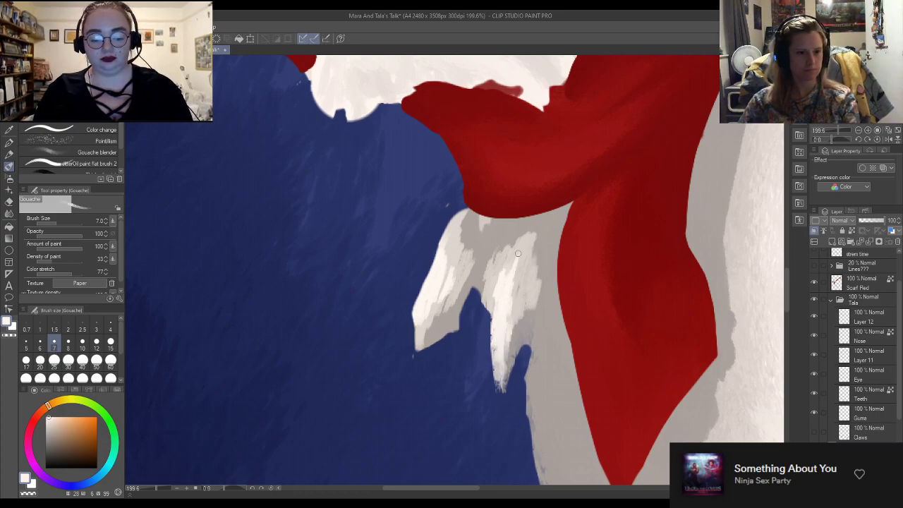
Soften the transitions between the light and grey strokes on the chest tufts with the Gouache blender at size 15
{"action": "scroll", "coordinate": [533, 265], "scroll_direction": "down", "scroll_amount": 3}
{"action": "scroll", "coordinate": [534, 265], "scroll_direction": "down", "scroll_amount": 3}
{"action": "scroll", "coordinate": [537, 258], "scroll_direction": "up", "scroll_amount": 5}
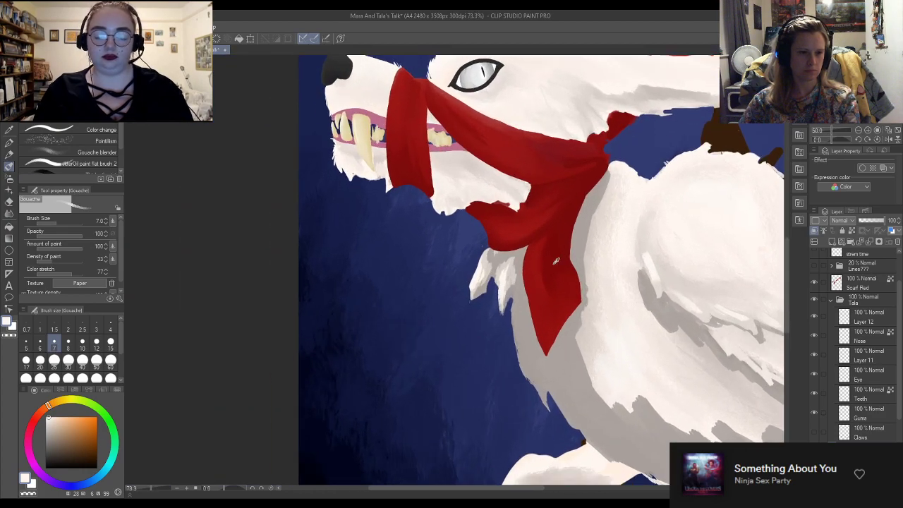
{"action": "scroll", "coordinate": [538, 258], "scroll_direction": "up", "scroll_amount": 3}
{"action": "left_click", "coordinate": [74, 152]}
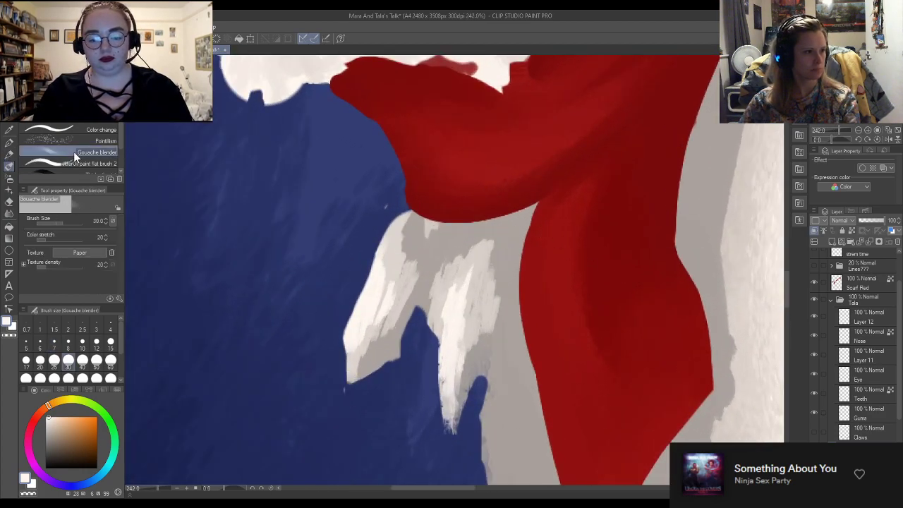
{"action": "left_click", "coordinate": [110, 342]}
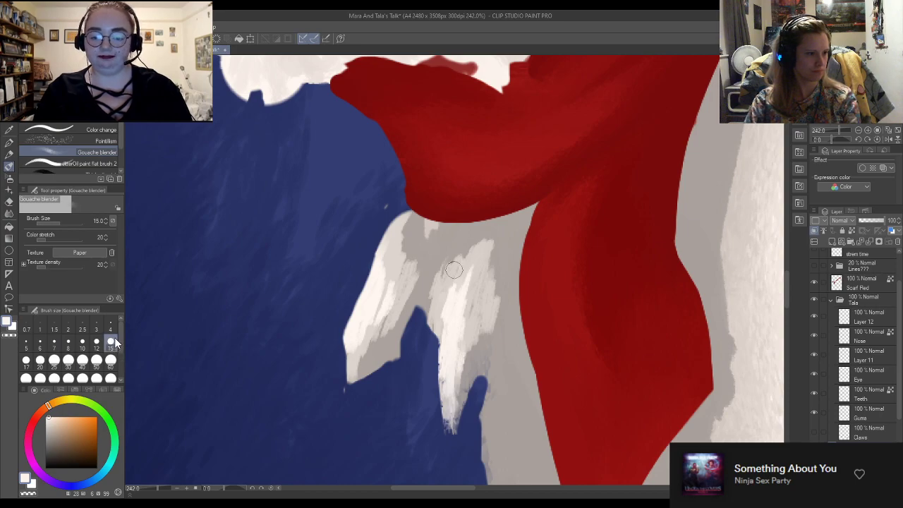
{"action": "mouse_move", "coordinate": [480, 269]}
{"action": "left_mouse_down"}
{"action": "mouse_move", "coordinate": [495, 238]}
{"action": "mouse_move", "coordinate": [484, 286]}
{"action": "mouse_move", "coordinate": [492, 278]}
{"action": "mouse_move", "coordinate": [490, 342]}
{"action": "mouse_move", "coordinate": [458, 406]}
{"action": "left_mouse_up"}
{"action": "mouse_move", "coordinate": [473, 288]}
{"action": "left_mouse_down"}
{"action": "mouse_move", "coordinate": [482, 238]}
{"action": "mouse_move", "coordinate": [458, 294]}
{"action": "mouse_move", "coordinate": [473, 235]}
{"action": "mouse_move", "coordinate": [453, 268]}
{"action": "mouse_move", "coordinate": [438, 273]}
{"action": "mouse_move", "coordinate": [434, 309]}
{"action": "mouse_move", "coordinate": [449, 292]}
{"action": "mouse_move", "coordinate": [432, 378]}
{"action": "mouse_move", "coordinate": [382, 295]}
{"action": "mouse_move", "coordinate": [364, 373]}
{"action": "mouse_move", "coordinate": [395, 302]}
{"action": "mouse_move", "coordinate": [403, 233]}
{"action": "mouse_move", "coordinate": [388, 366]}
{"action": "mouse_move", "coordinate": [402, 429]}
{"action": "mouse_move", "coordinate": [445, 469]}
{"action": "left_mouse_up"}
{"action": "scroll", "coordinate": [313, 195], "scroll_direction": "down", "scroll_amount": 5}
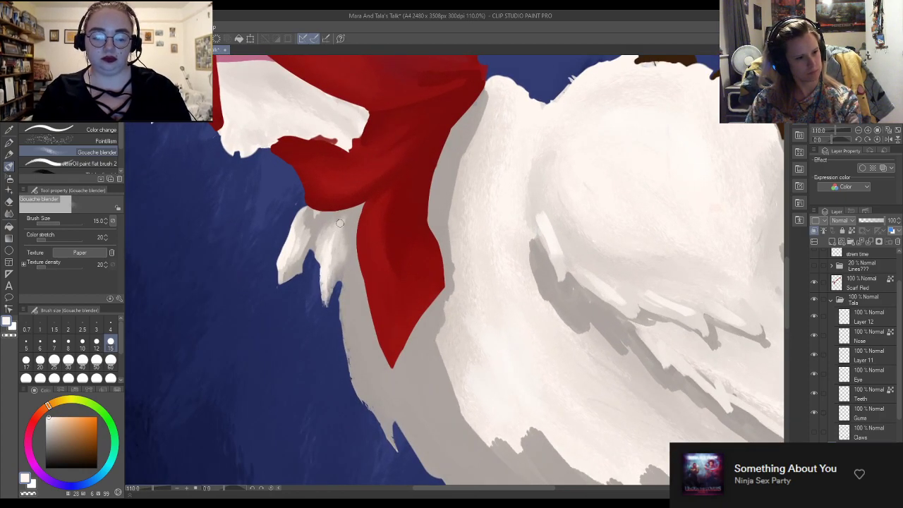
Paint darker grey (H 23, S 7, V 52) fur strokes along the scarf's edges at brush size 7 and blend them with the Gouache blender
{"action": "left_click", "coordinate": [366, 348], "text": "alt"}
{"action": "left_click", "coordinate": [51, 439]}
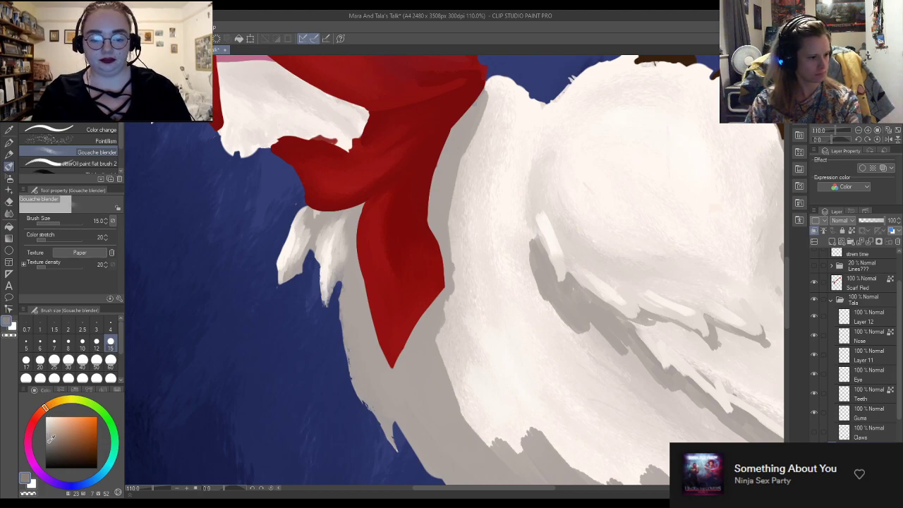
{"action": "left_click", "coordinate": [70, 112]}
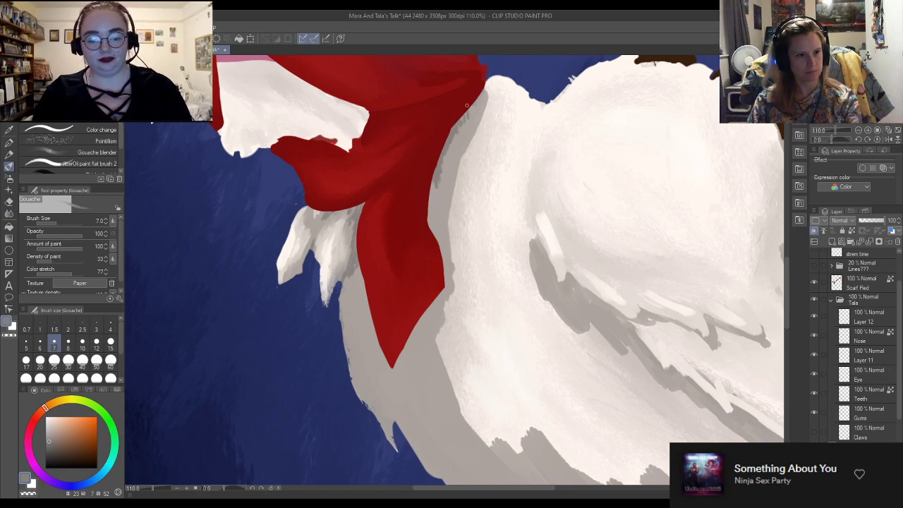
{"action": "left_click_drag", "start_coordinate": [480, 94], "coordinate": [491, 90]}
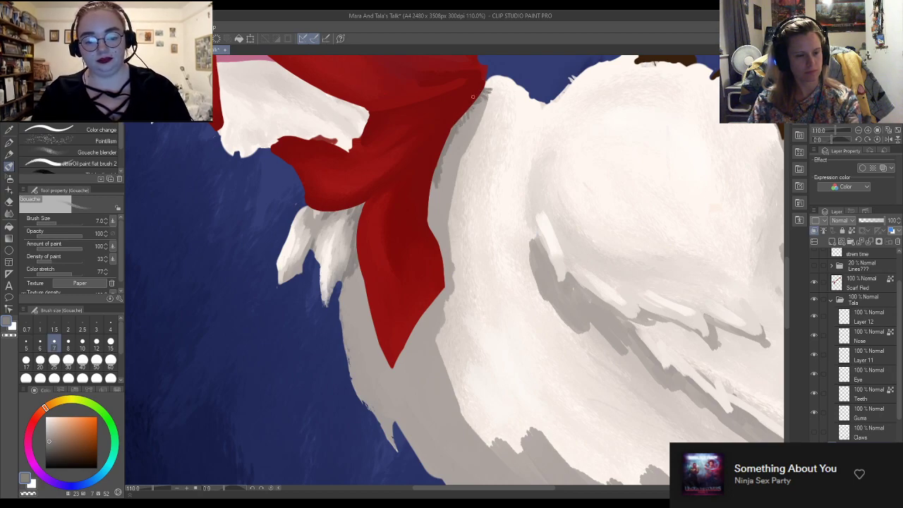
{"action": "left_click_drag", "start_coordinate": [431, 200], "coordinate": [436, 230]}
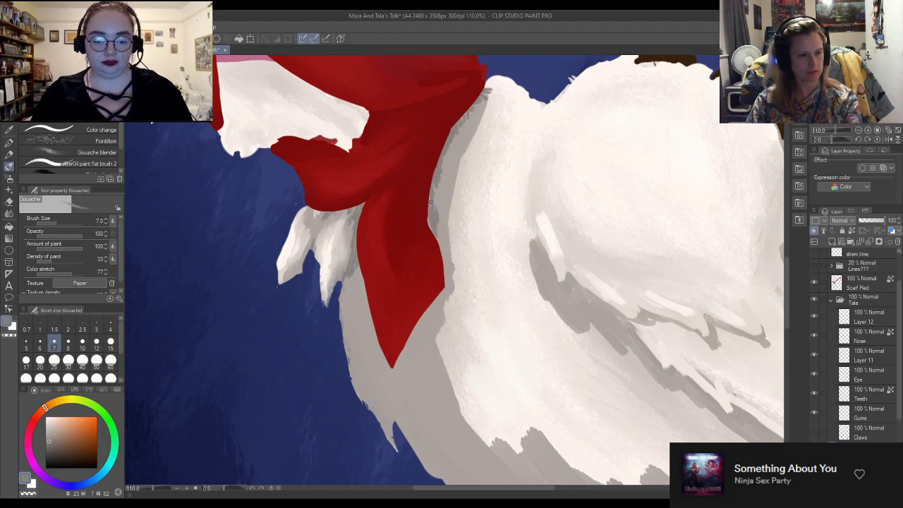
{"action": "left_click", "coordinate": [111, 151]}
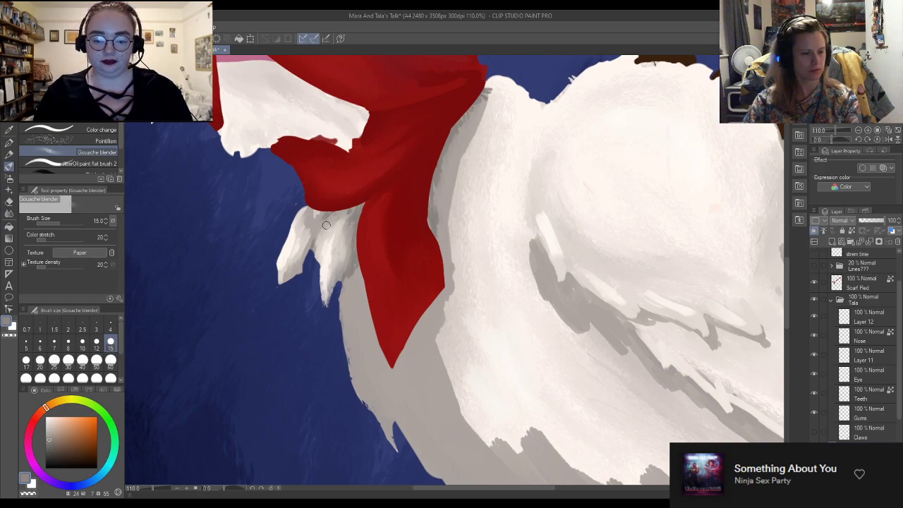
Examine the fur shading across the whole painting and close up around the creature's head and muzzle
{"action": "scroll", "coordinate": [386, 214], "scroll_direction": "down", "scroll_amount": 4}
{"action": "scroll", "coordinate": [386, 214], "scroll_direction": "down", "scroll_amount": 1}
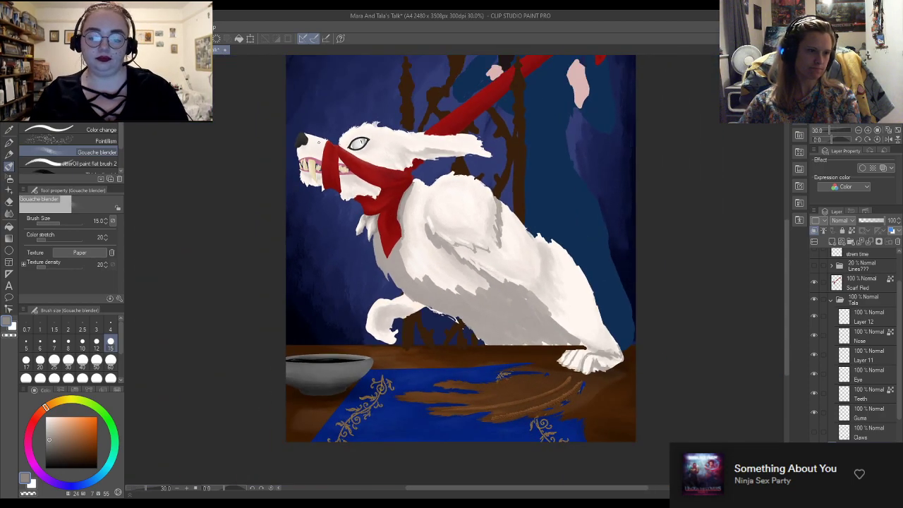
{"action": "scroll", "coordinate": [296, 109], "scroll_direction": "up", "scroll_amount": 1}
{"action": "scroll", "coordinate": [297, 109], "scroll_direction": "up", "scroll_amount": 1}
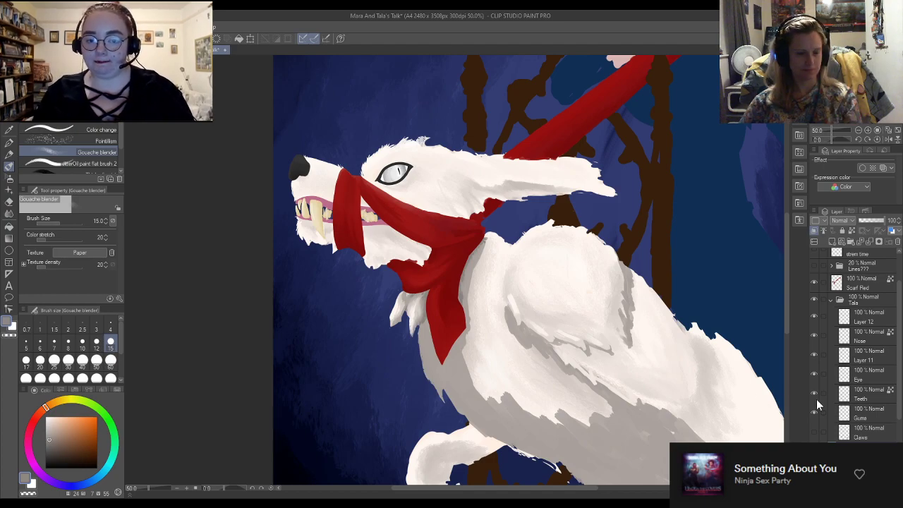
{"action": "scroll", "coordinate": [495, 359], "scroll_direction": "down", "scroll_amount": 5}
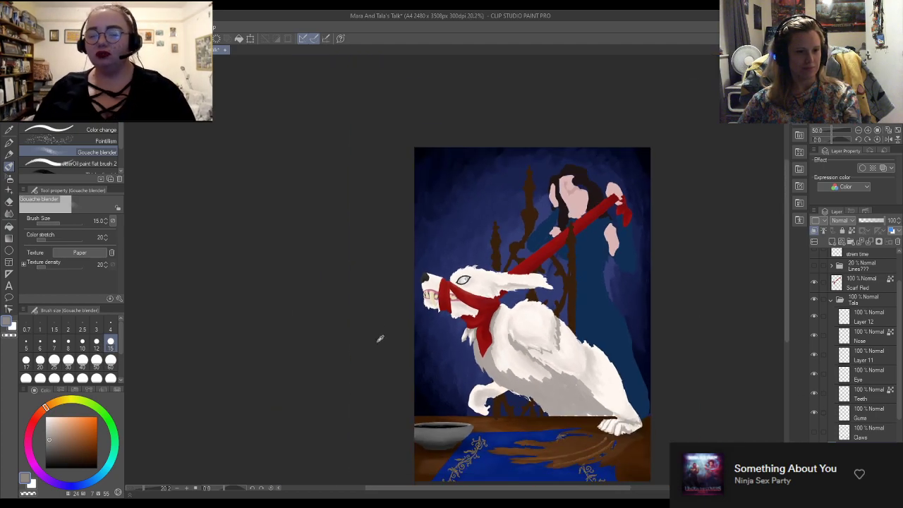
{"action": "scroll", "coordinate": [378, 339], "scroll_direction": "up", "scroll_amount": 6}
{"action": "scroll", "coordinate": [451, 281], "scroll_direction": "up", "scroll_amount": 1}
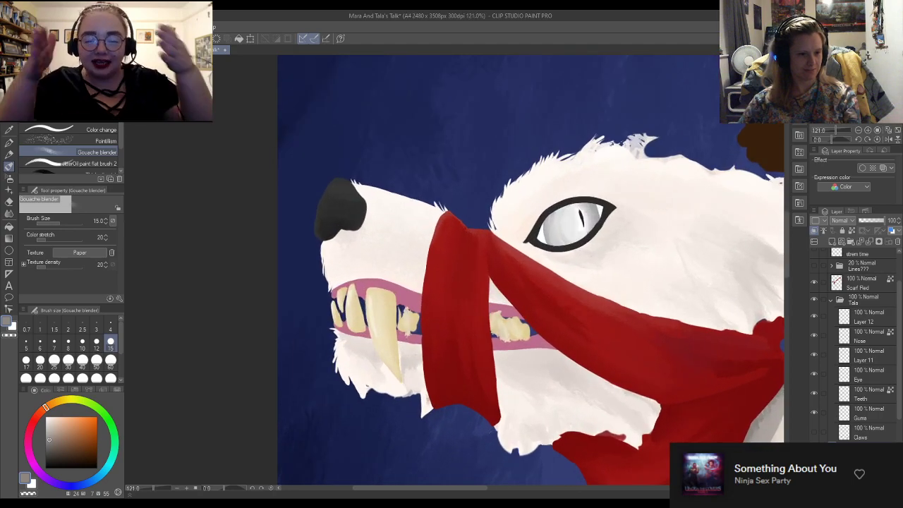
{"action": "scroll", "coordinate": [383, 258], "scroll_direction": "up", "scroll_amount": 1}
{"action": "scroll", "coordinate": [383, 259], "scroll_direction": "down", "scroll_amount": 3}
{"action": "scroll", "coordinate": [574, 273], "scroll_direction": "down", "scroll_amount": 3}
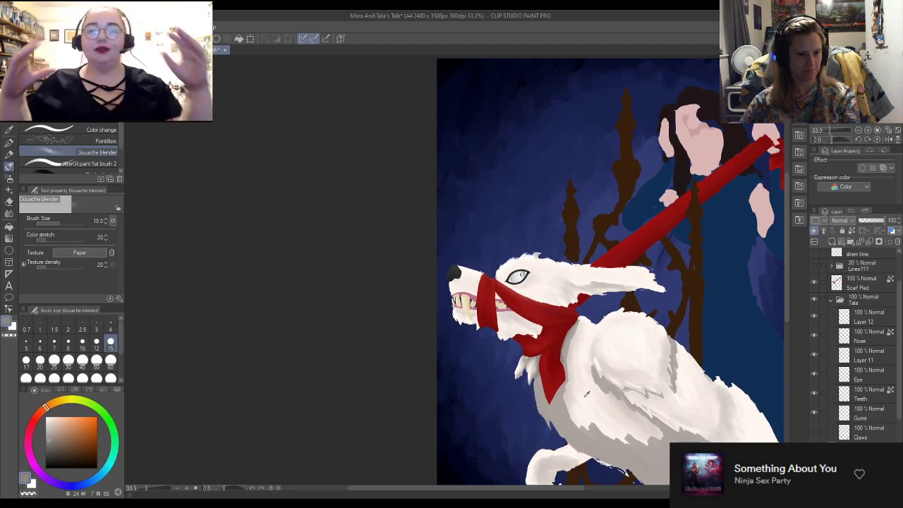
{"action": "scroll", "coordinate": [574, 273], "scroll_direction": "up", "scroll_amount": 3}
{"action": "scroll", "coordinate": [492, 276], "scroll_direction": "up", "scroll_amount": 5}
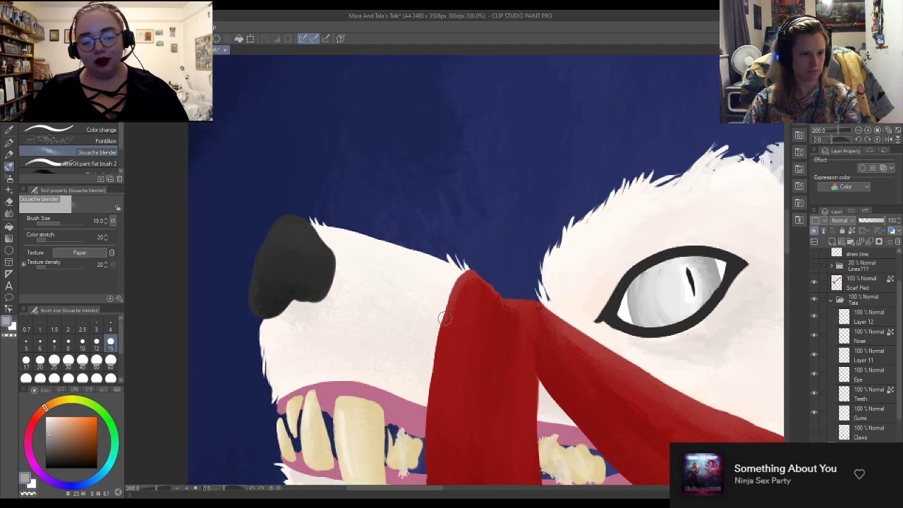
{"action": "scroll", "coordinate": [457, 363], "scroll_direction": "down", "scroll_amount": 4}
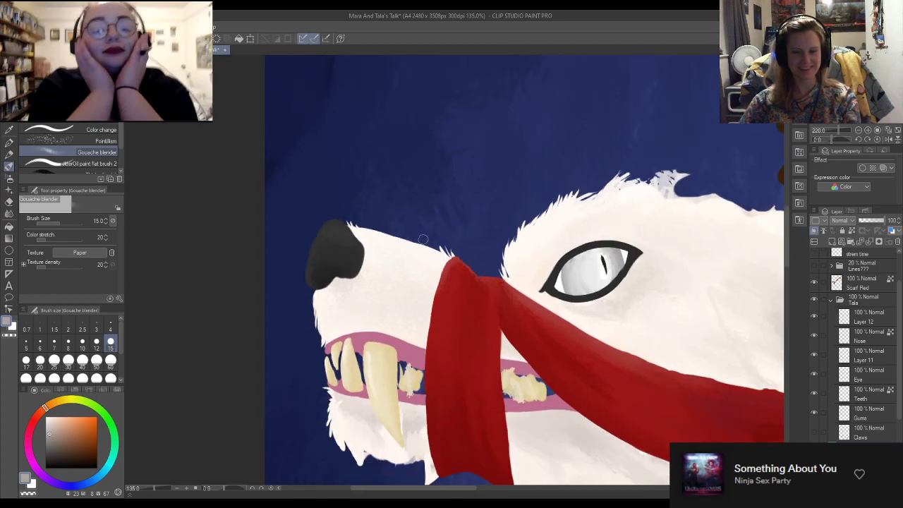
{"action": "scroll", "coordinate": [377, 212], "scroll_direction": "down", "scroll_amount": 3}
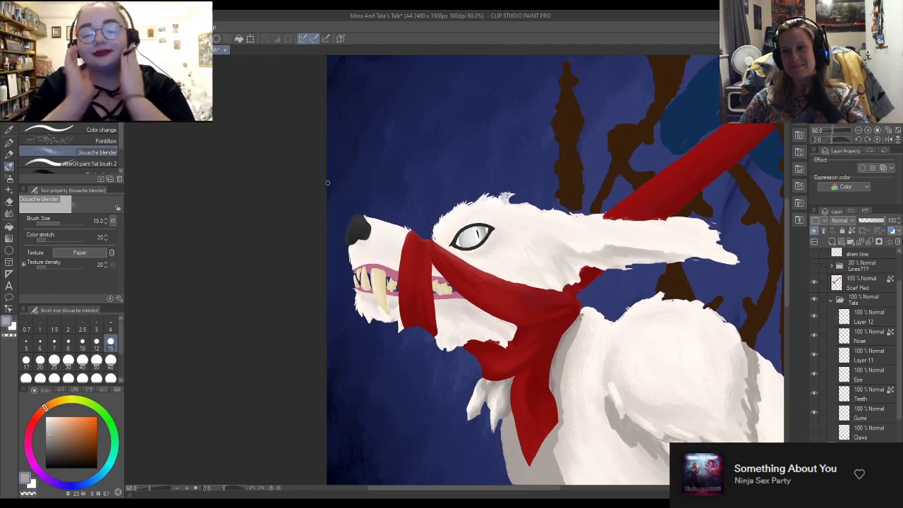
{"action": "scroll", "coordinate": [235, 114], "scroll_direction": "down", "scroll_amount": 1}
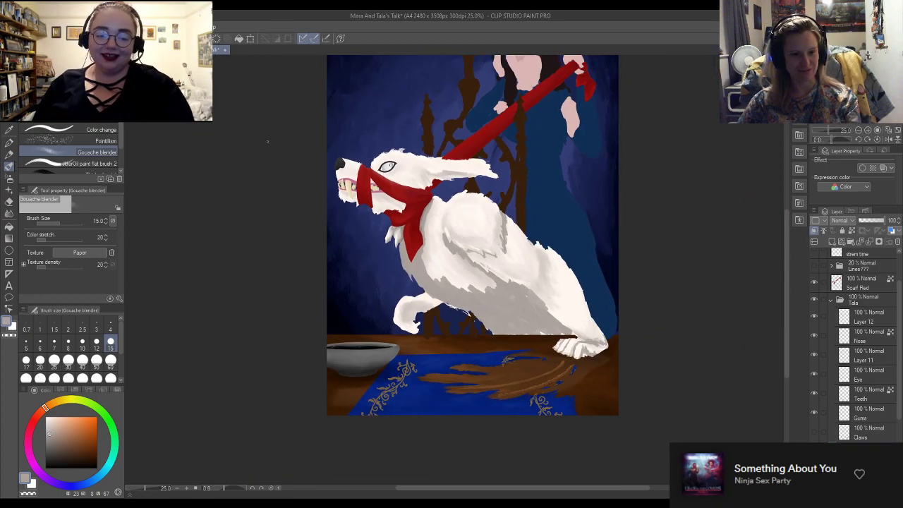
Shade the small patch of cheek fur between the scarf bands in grey (H 23, S 8, V 67) with Gouache at size 7
{"action": "scroll", "coordinate": [456, 265], "scroll_direction": "up", "scroll_amount": 5}
{"action": "scroll", "coordinate": [457, 266], "scroll_direction": "up", "scroll_amount": 2}
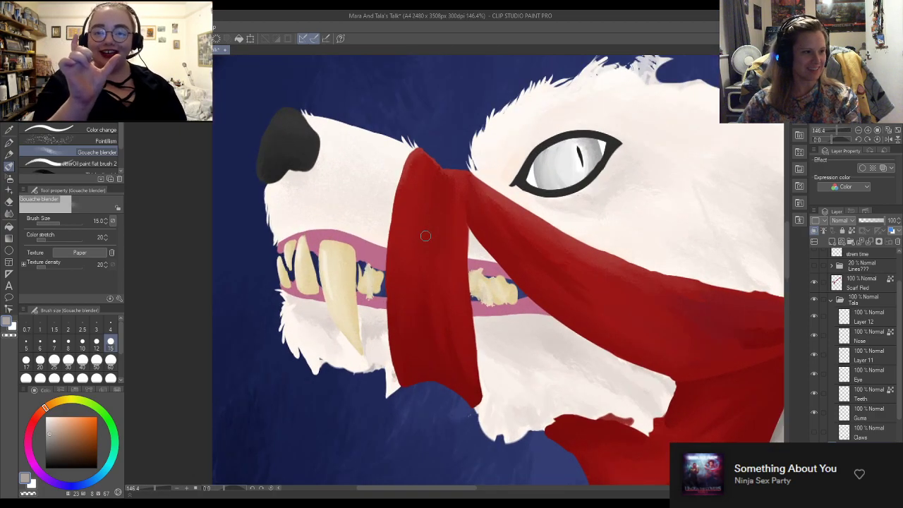
{"action": "left_click", "coordinate": [92, 96]}
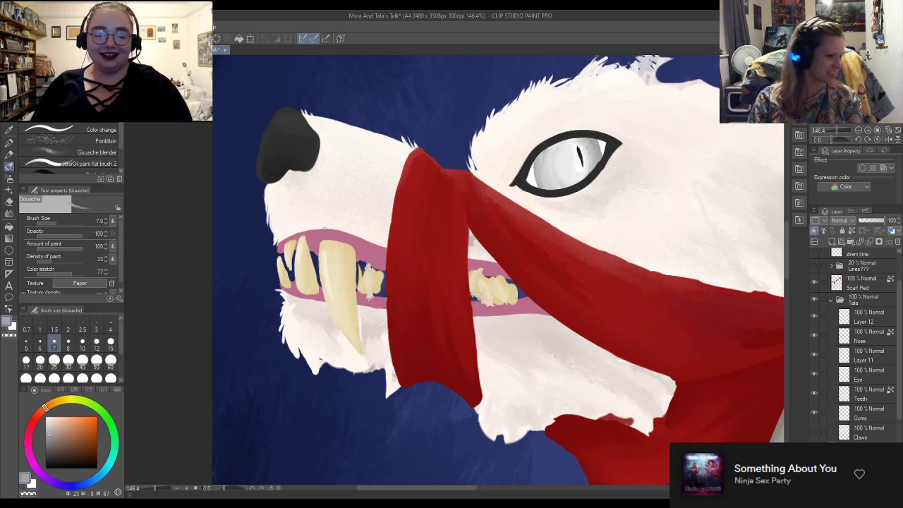
Paint grey Gouache shadows at brush size 15 on the jaw fur beneath the scarf's edge and around the large fang
{"action": "left_click", "coordinate": [110, 341]}
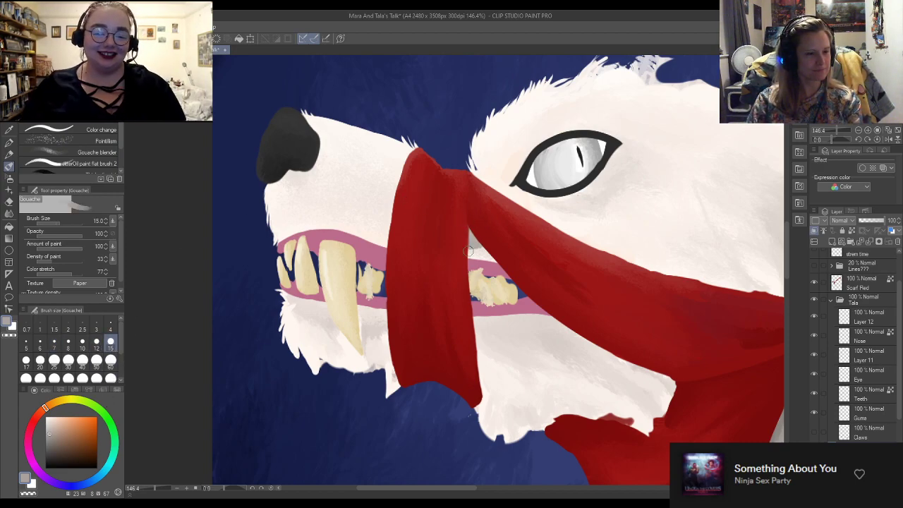
{"action": "scroll", "coordinate": [447, 221], "scroll_direction": "down", "scroll_amount": 4}
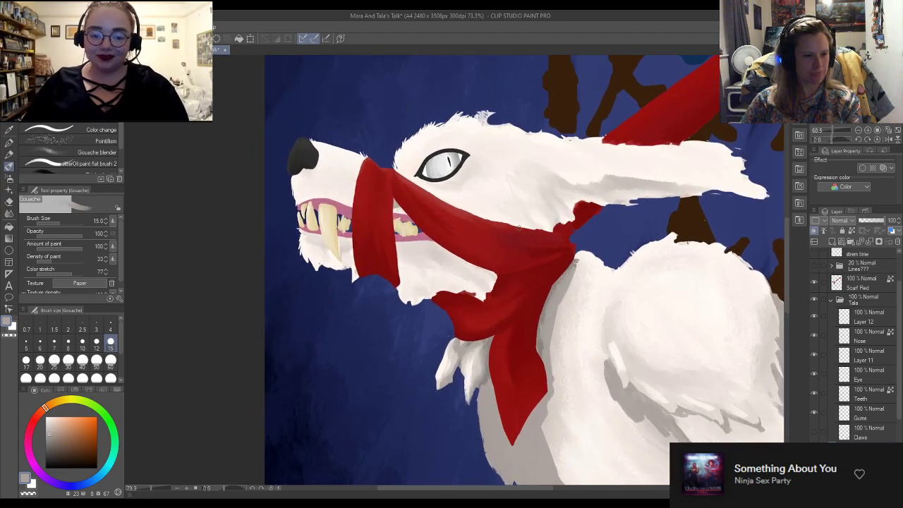
{"action": "scroll", "coordinate": [373, 263], "scroll_direction": "up", "scroll_amount": 4}
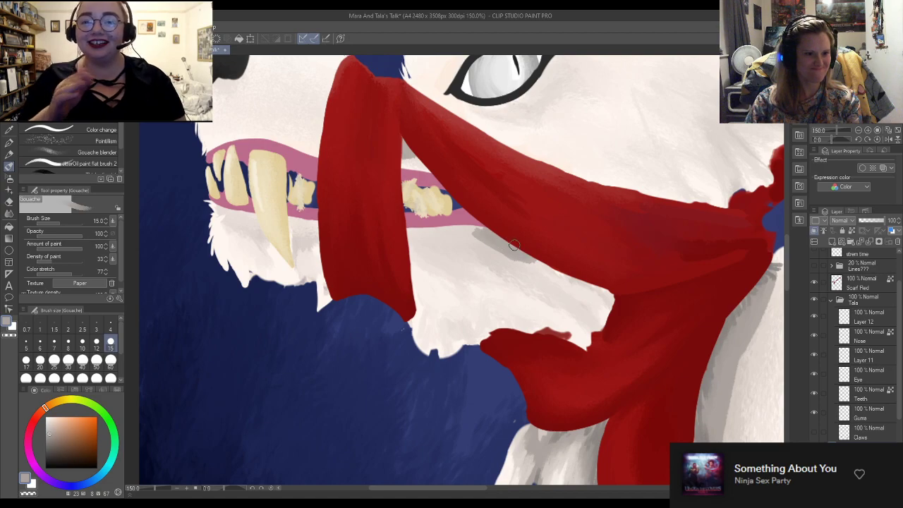
{"action": "left_click_drag", "start_coordinate": [542, 264], "coordinate": [610, 300]}
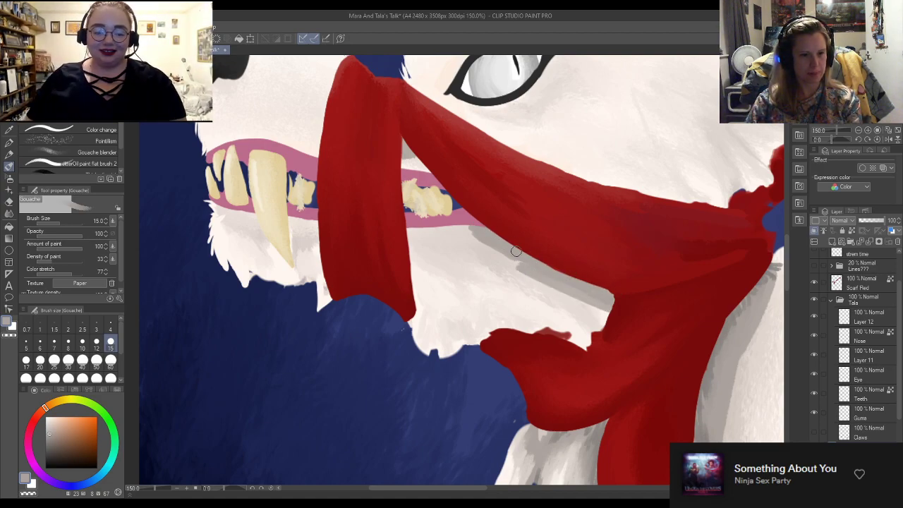
{"action": "left_click_drag", "start_coordinate": [562, 282], "coordinate": [555, 276]}
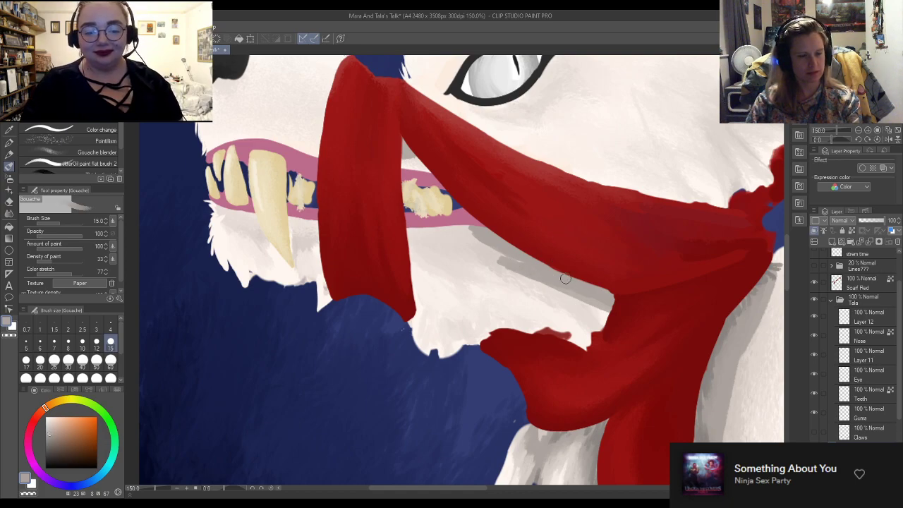
{"action": "mouse_move", "coordinate": [617, 334]}
{"action": "left_mouse_down"}
{"action": "mouse_move", "coordinate": [606, 313]}
{"action": "mouse_move", "coordinate": [594, 329]}
{"action": "mouse_move", "coordinate": [603, 329]}
{"action": "mouse_move", "coordinate": [586, 322]}
{"action": "mouse_move", "coordinate": [600, 329]}
{"action": "mouse_move", "coordinate": [553, 327]}
{"action": "left_mouse_up"}
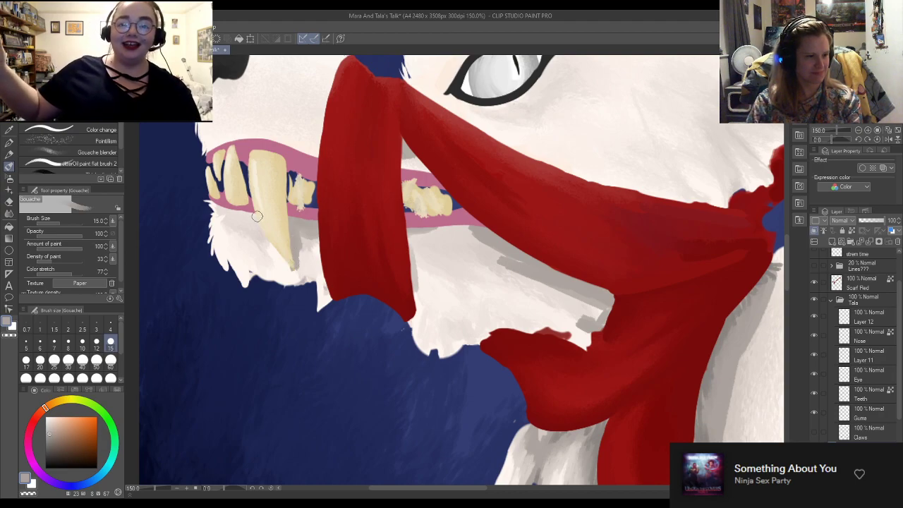
{"action": "mouse_move", "coordinate": [291, 238]}
{"action": "left_mouse_down"}
{"action": "mouse_move", "coordinate": [302, 266]}
{"action": "mouse_move", "coordinate": [287, 255]}
{"action": "mouse_move", "coordinate": [290, 267]}
{"action": "left_mouse_up"}
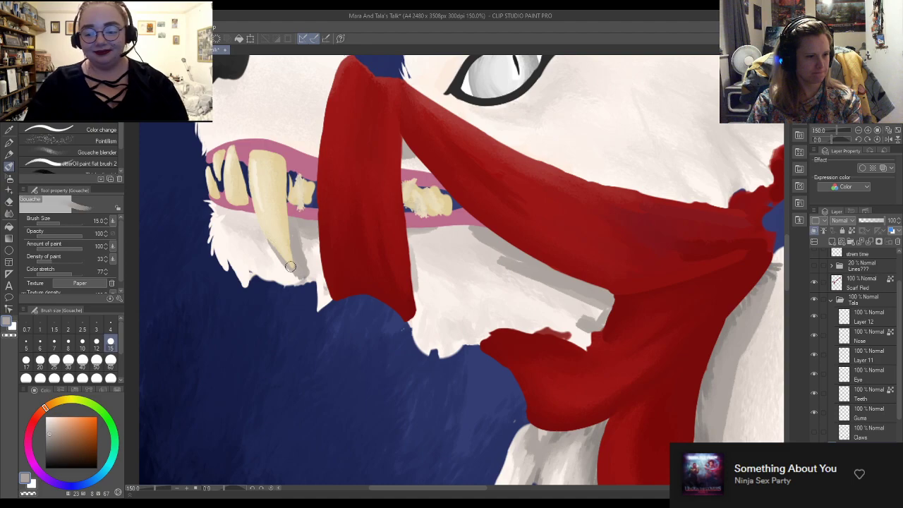
{"action": "mouse_move", "coordinate": [261, 216]}
{"action": "left_mouse_down"}
{"action": "mouse_move", "coordinate": [253, 237]}
{"action": "mouse_move", "coordinate": [244, 216]}
{"action": "left_mouse_up"}
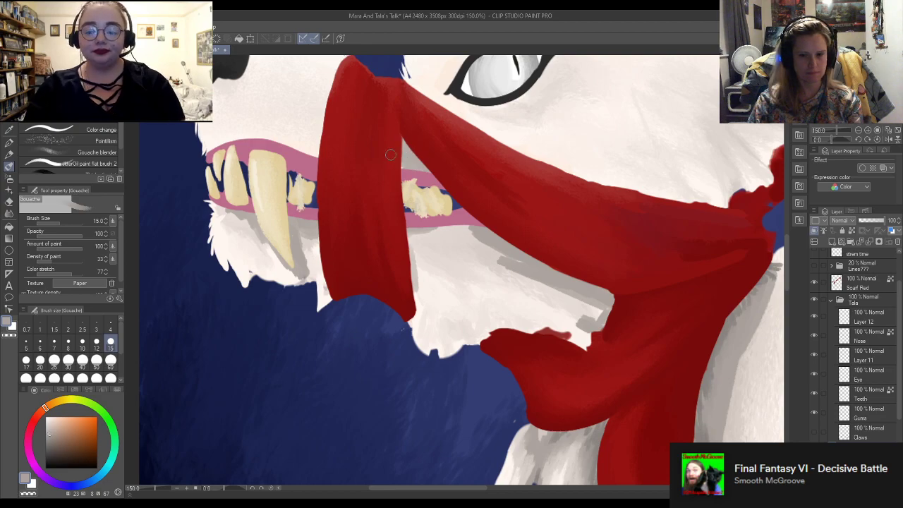
Examine the jaw and fang shading against the creature's head and the whole painting
{"action": "scroll", "coordinate": [389, 94], "scroll_direction": "down", "scroll_amount": 3}
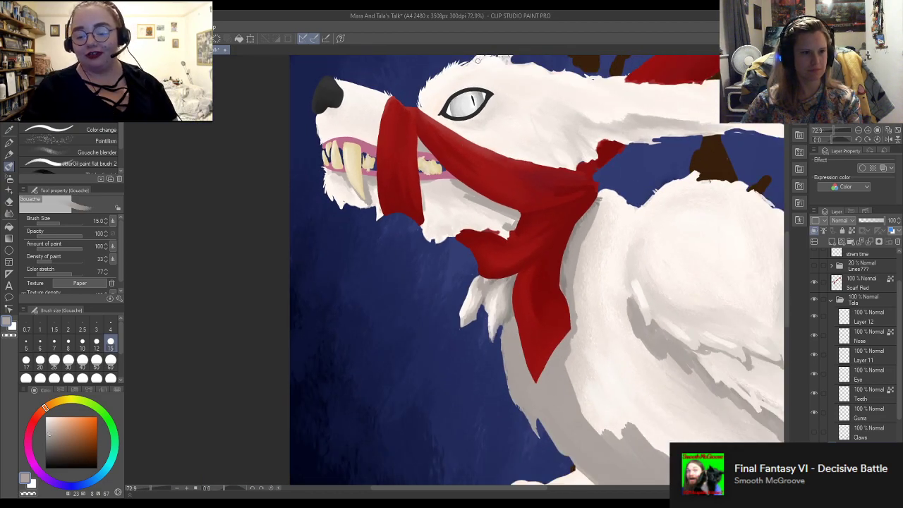
{"action": "scroll", "coordinate": [478, 61], "scroll_direction": "up", "scroll_amount": 1}
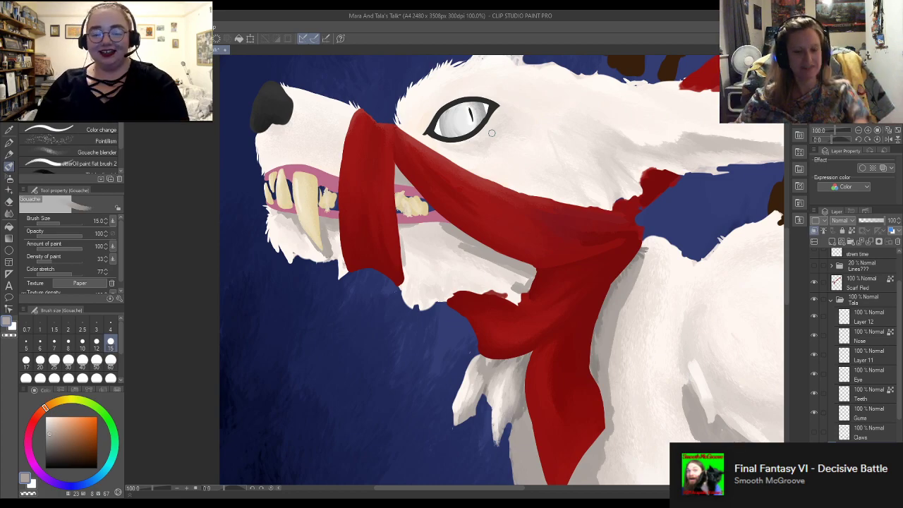
{"action": "scroll", "coordinate": [471, 126], "scroll_direction": "down", "scroll_amount": 6}
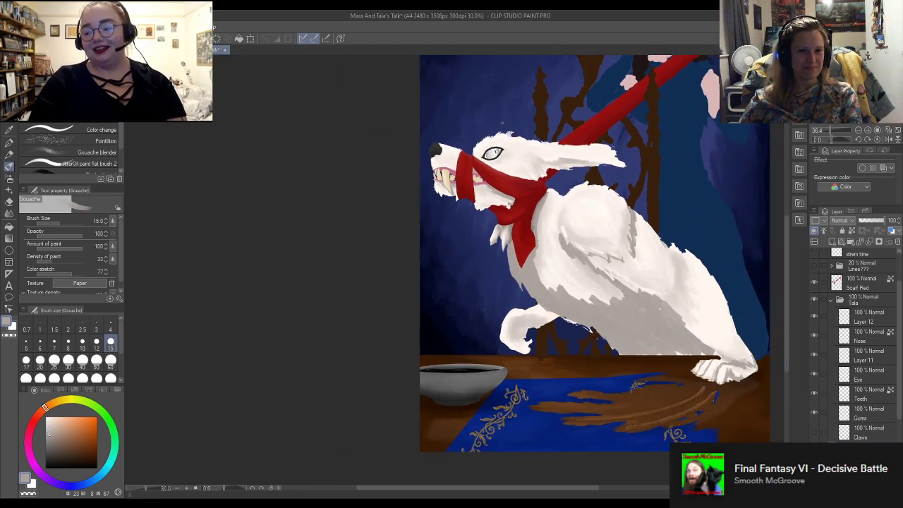
{"action": "scroll", "coordinate": [524, 77], "scroll_direction": "up", "scroll_amount": 3}
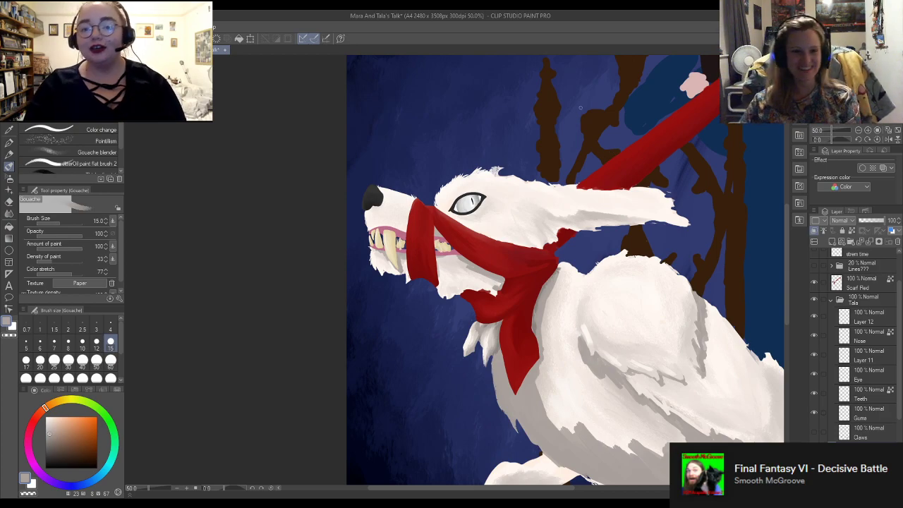
{"action": "scroll", "coordinate": [419, 257], "scroll_direction": "down", "scroll_amount": 3}
{"action": "scroll", "coordinate": [418, 257], "scroll_direction": "up", "scroll_amount": 4}
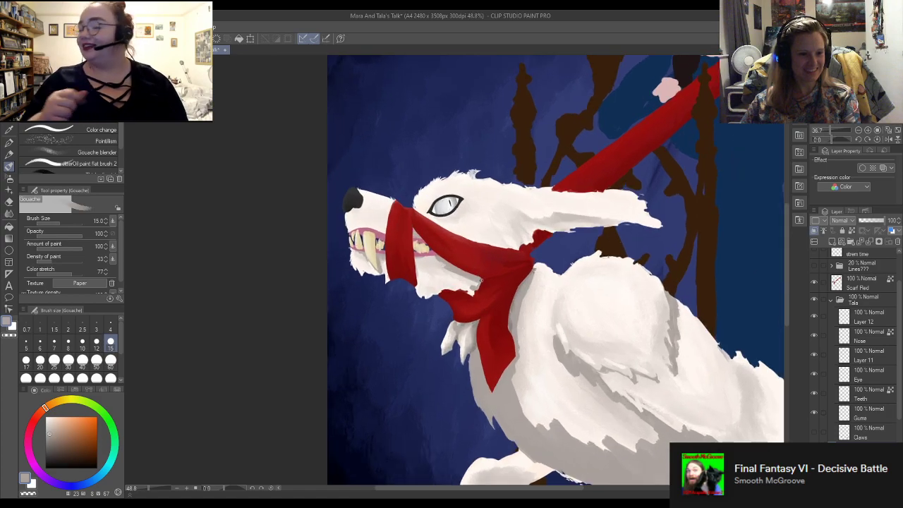
{"action": "scroll", "coordinate": [452, 263], "scroll_direction": "up", "scroll_amount": 1}
{"action": "scroll", "coordinate": [452, 264], "scroll_direction": "down", "scroll_amount": 3}
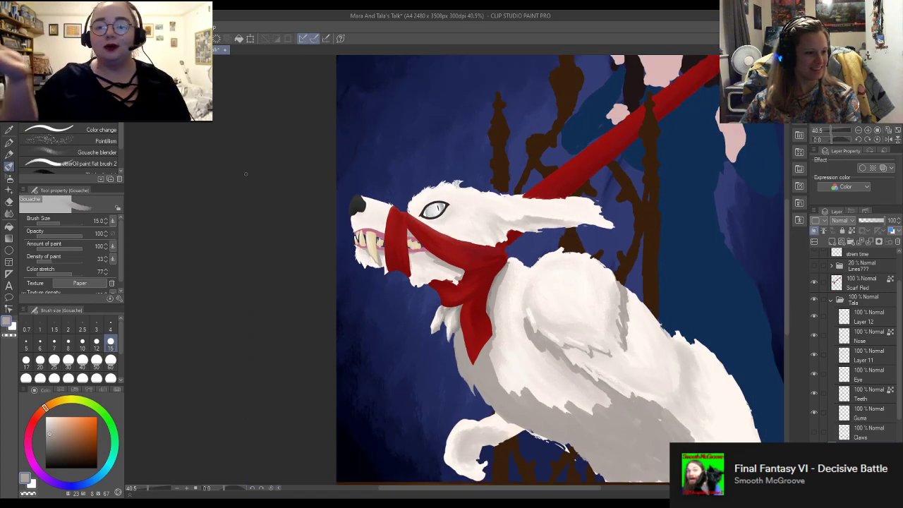
Add another grey Gouache stroke at brush size 15 to the jaw fur just below the scarf
{"action": "scroll", "coordinate": [499, 287], "scroll_direction": "up", "scroll_amount": 2}
{"action": "scroll", "coordinate": [499, 289], "scroll_direction": "up", "scroll_amount": 2}
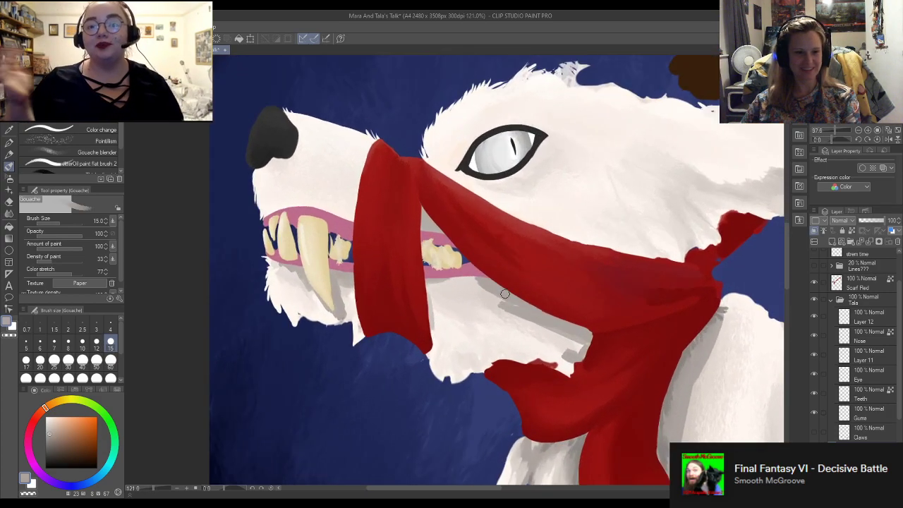
{"action": "scroll", "coordinate": [494, 282], "scroll_direction": "up", "scroll_amount": 2}
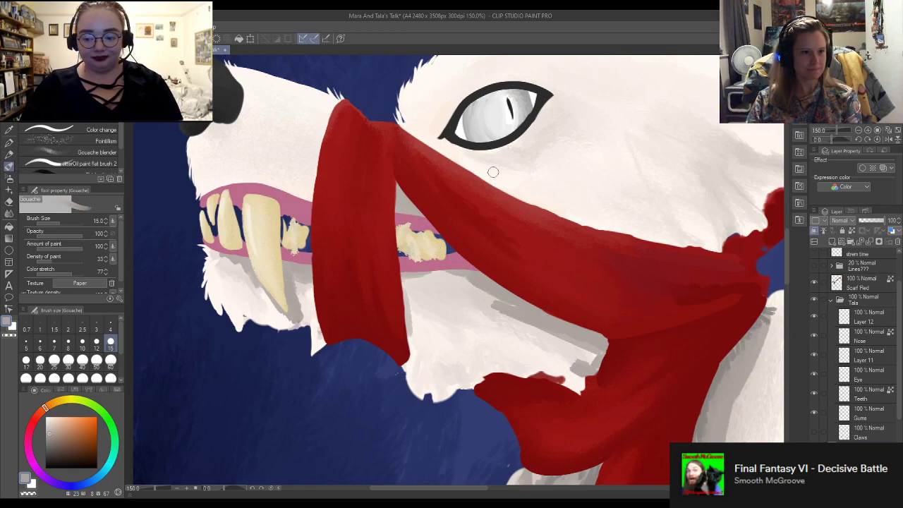
{"action": "mouse_move", "coordinate": [580, 330]}
{"action": "left_mouse_down"}
{"action": "mouse_move", "coordinate": [589, 356]}
{"action": "mouse_move", "coordinate": [522, 321]}
{"action": "mouse_move", "coordinate": [545, 335]}
{"action": "mouse_move", "coordinate": [523, 310]}
{"action": "mouse_move", "coordinate": [545, 337]}
{"action": "mouse_move", "coordinate": [508, 311]}
{"action": "mouse_move", "coordinate": [530, 347]}
{"action": "left_mouse_up"}
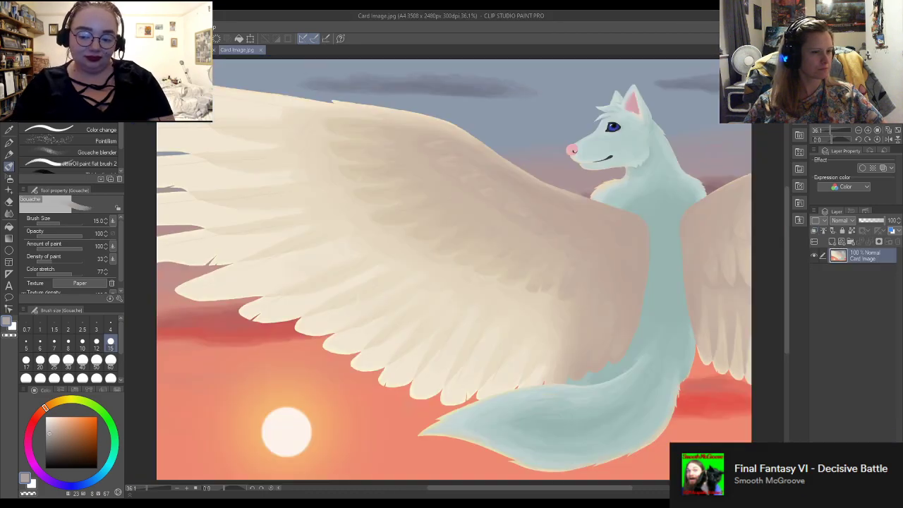
In Card Image.jpg, sample the large wing's light cream colour and the pinkish shadow colour beside the body
{"action": "scroll", "coordinate": [220, 200], "scroll_direction": "up", "scroll_amount": 2}
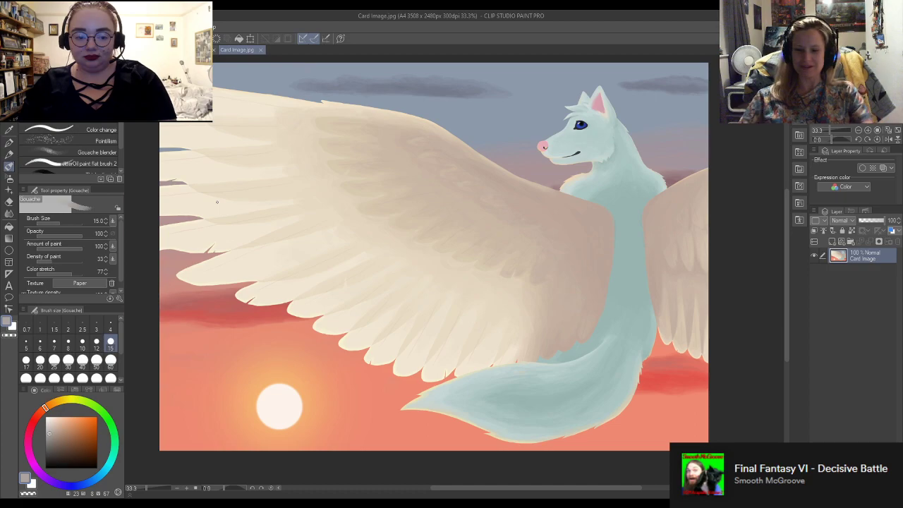
{"action": "left_click", "coordinate": [314, 195], "text": "alt"}
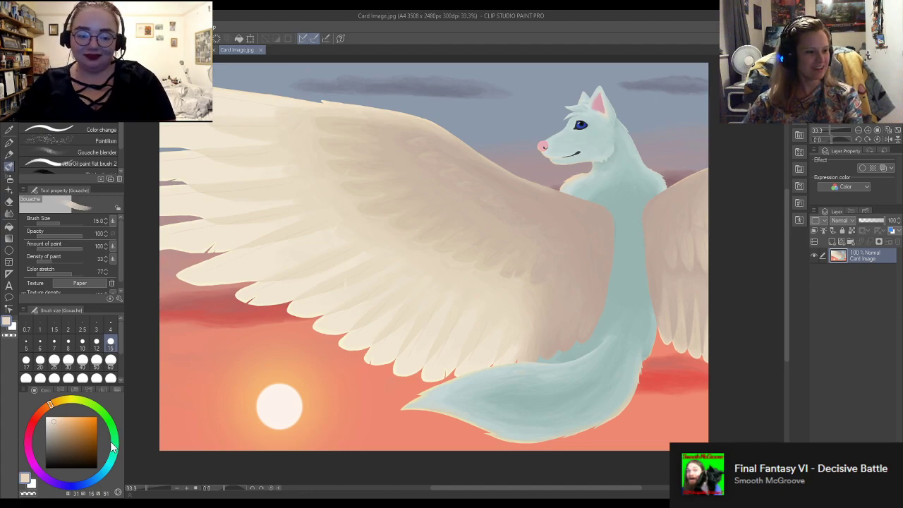
{"action": "scroll", "coordinate": [410, 267], "scroll_direction": "up", "scroll_amount": 4}
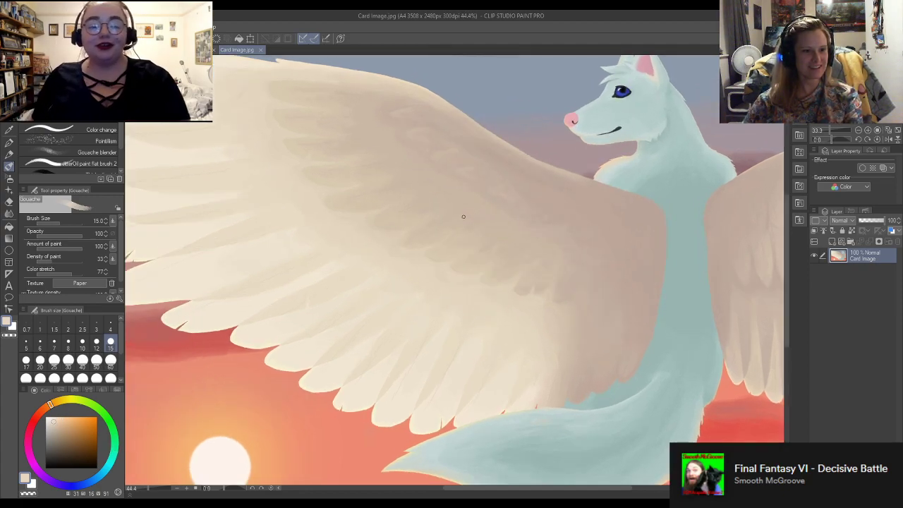
{"action": "scroll", "coordinate": [641, 248], "scroll_direction": "down", "scroll_amount": 2}
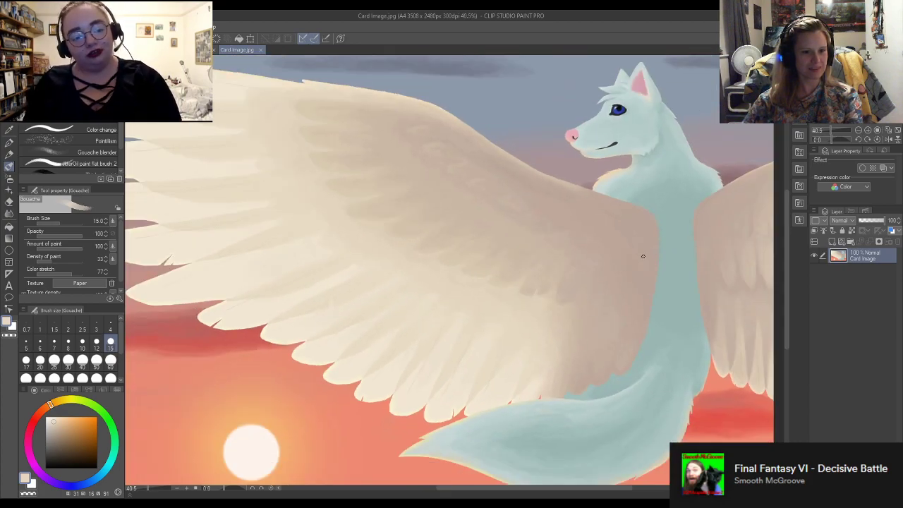
{"action": "scroll", "coordinate": [663, 248], "scroll_direction": "up", "scroll_amount": 6}
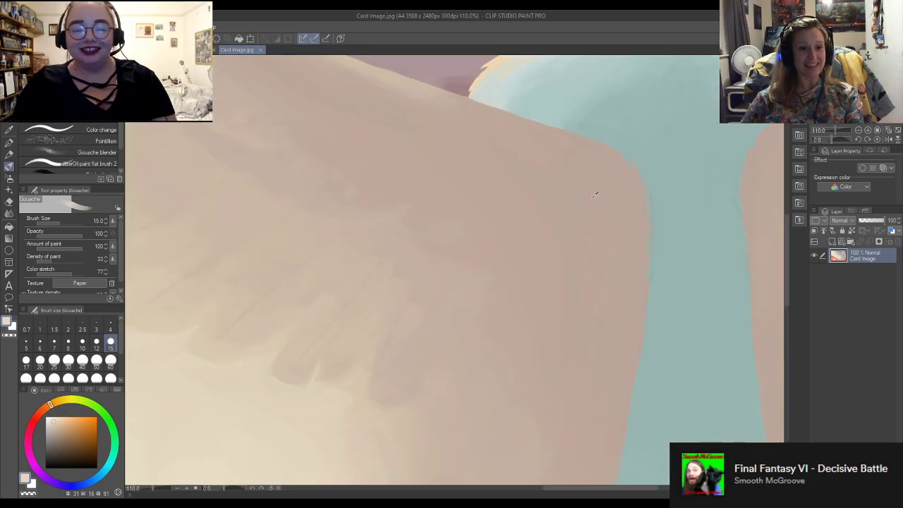
{"action": "left_click", "coordinate": [609, 192], "text": "alt"}
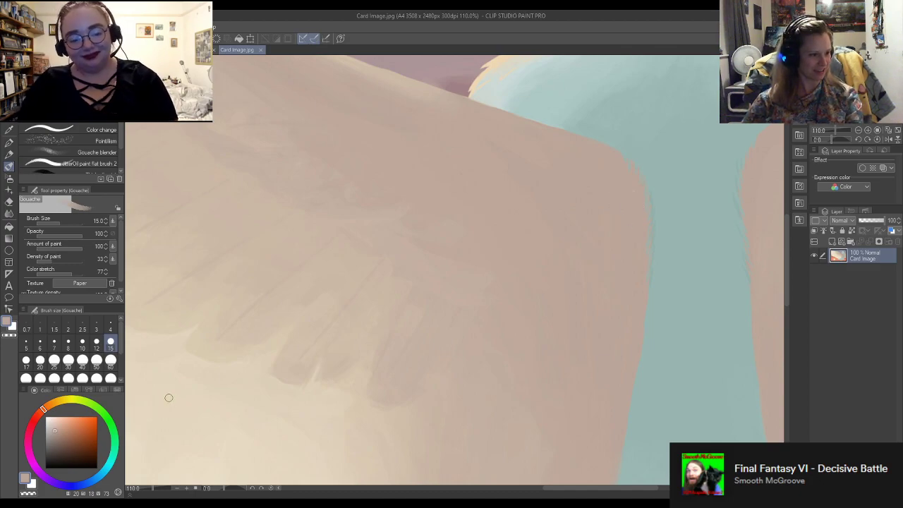
Sample the shaded feather colour near the tips of the smaller wing beside the tail
{"action": "scroll", "coordinate": [524, 357], "scroll_direction": "down", "scroll_amount": 8}
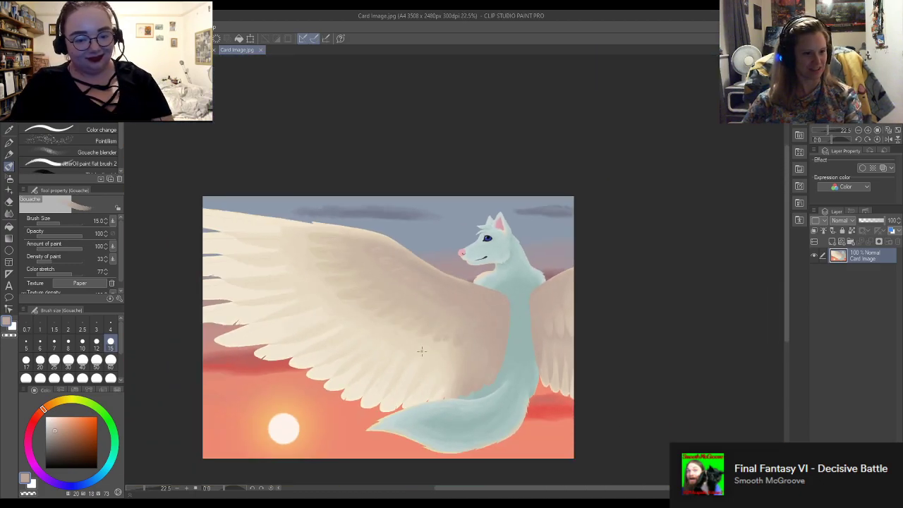
{"action": "scroll", "coordinate": [425, 344], "scroll_direction": "up", "scroll_amount": 6}
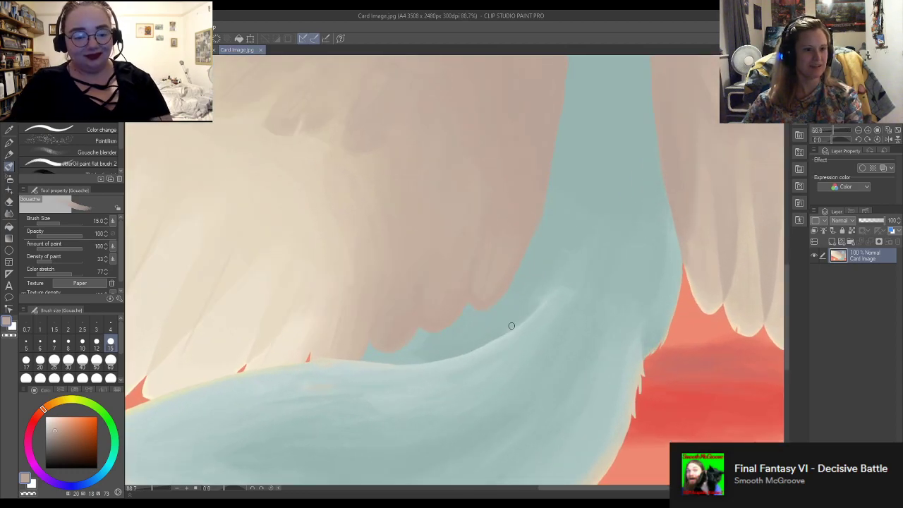
{"action": "left_click", "coordinate": [727, 278], "text": "alt"}
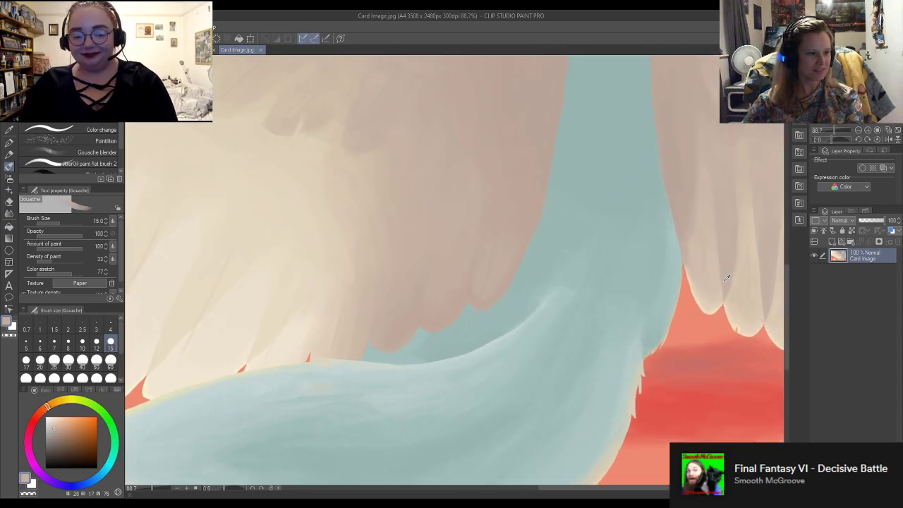
Sample the pale cream of the large wing's outer feathers and the yellowish rim light along a feather's edge
{"action": "scroll", "coordinate": [684, 288], "scroll_direction": "down", "scroll_amount": 8}
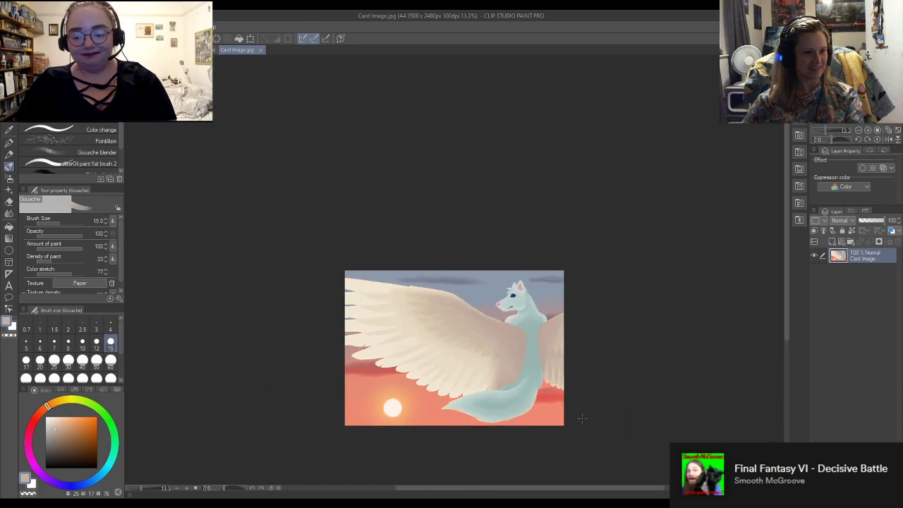
{"action": "scroll", "coordinate": [410, 409], "scroll_direction": "up", "scroll_amount": 2}
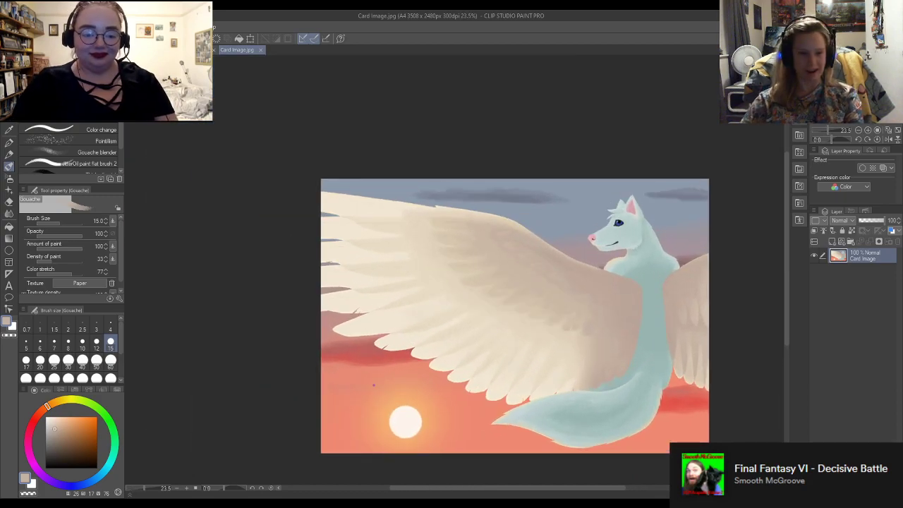
{"action": "scroll", "coordinate": [348, 385], "scroll_direction": "up", "scroll_amount": 2}
{"action": "left_click", "coordinate": [367, 317], "text": "alt"}
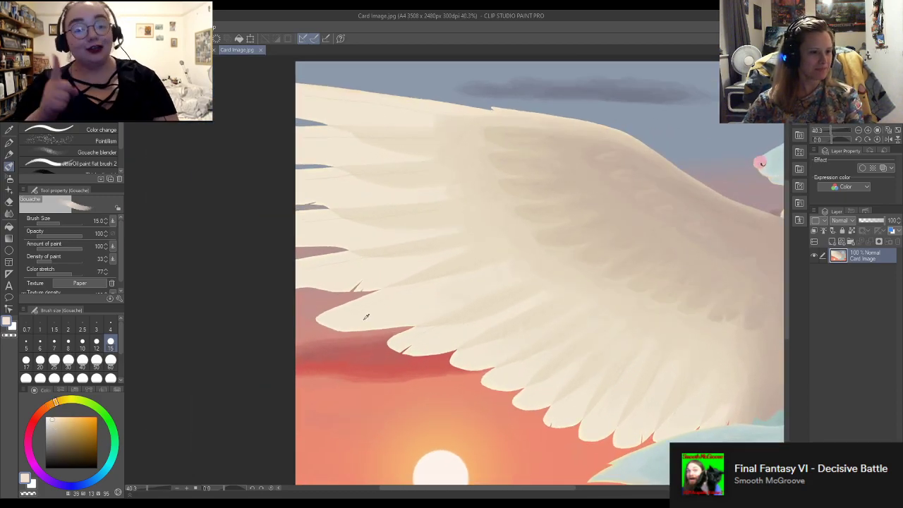
{"action": "scroll", "coordinate": [345, 316], "scroll_direction": "up", "scroll_amount": 3}
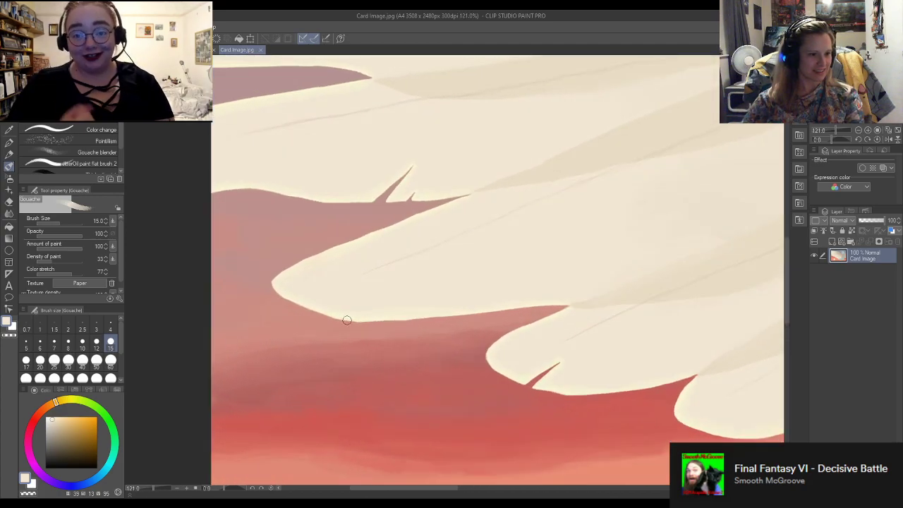
{"action": "left_click", "coordinate": [349, 318], "text": "alt"}
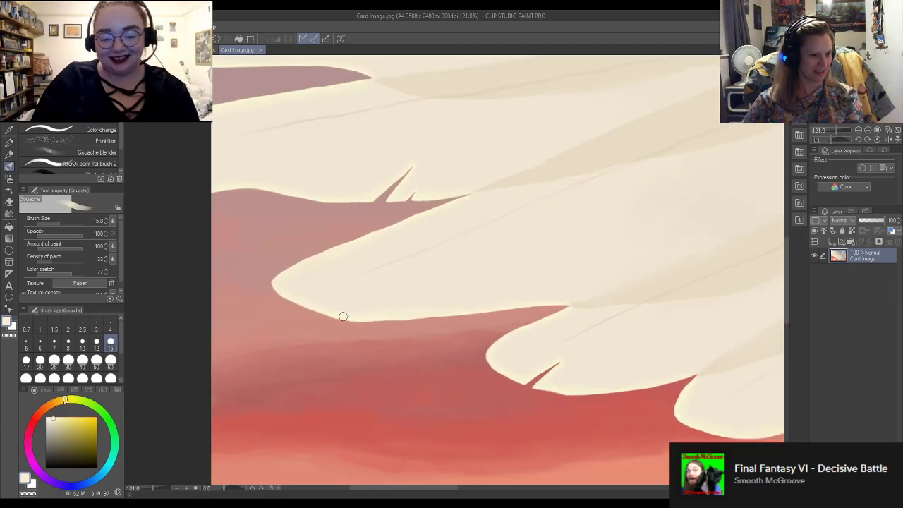
{"action": "left_click", "coordinate": [276, 169], "text": "alt"}
Examine how the large wing's shading shifts from the pale feather tips to the shadow beside the body
{"action": "scroll", "coordinate": [285, 214], "scroll_direction": "down", "scroll_amount": 6}
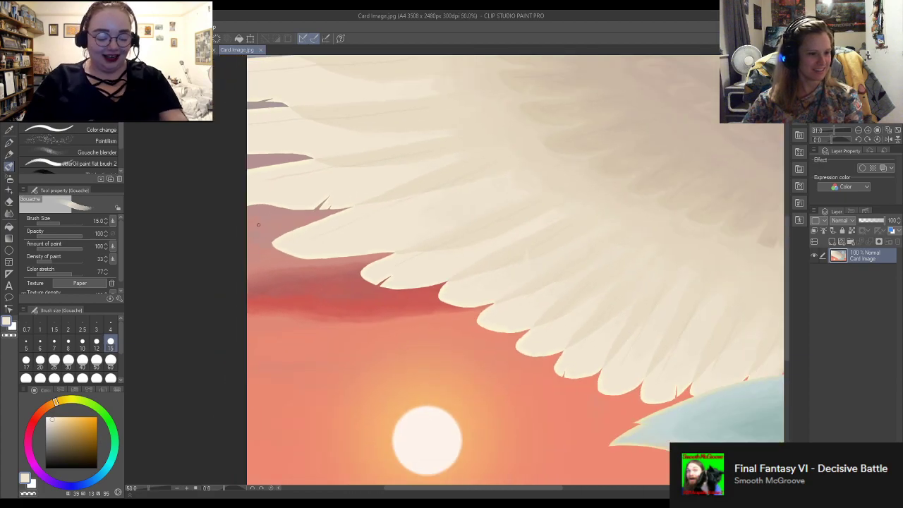
{"action": "scroll", "coordinate": [468, 144], "scroll_direction": "up", "scroll_amount": 1}
{"action": "scroll", "coordinate": [469, 144], "scroll_direction": "up", "scroll_amount": 1}
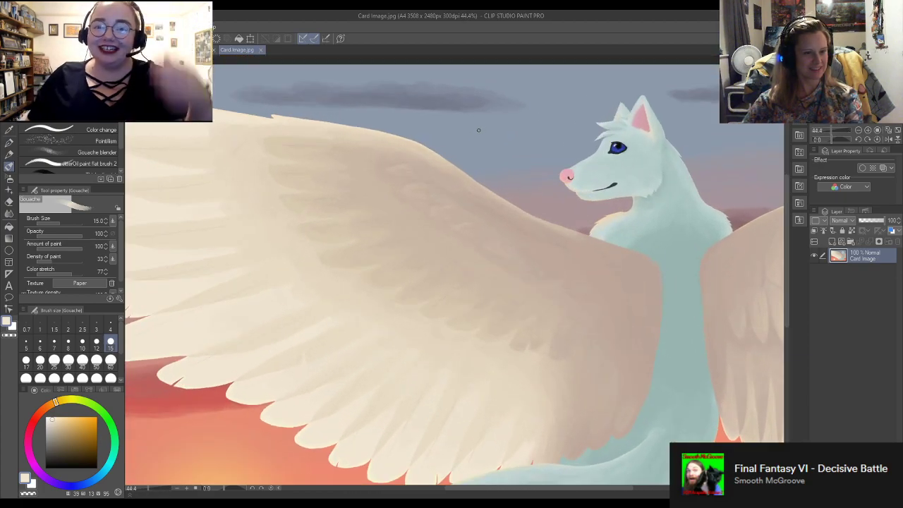
{"action": "scroll", "coordinate": [436, 157], "scroll_direction": "down", "scroll_amount": 3}
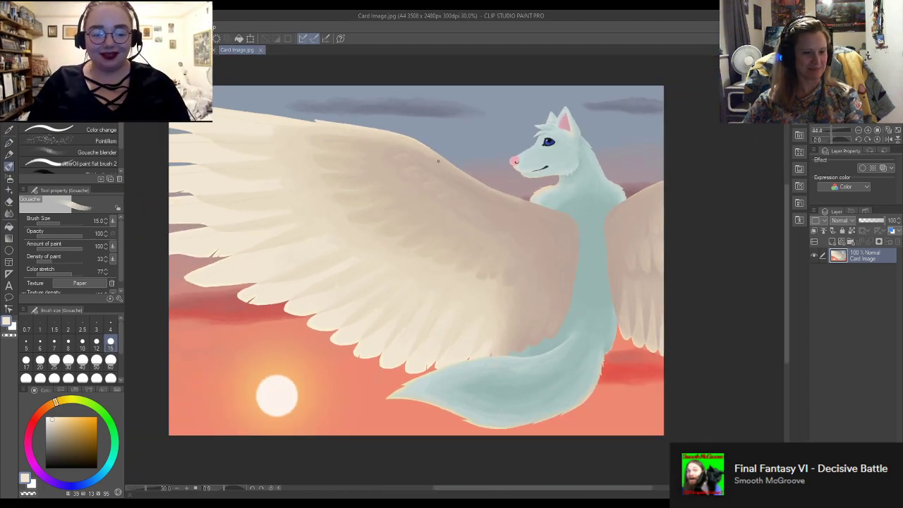
{"action": "scroll", "coordinate": [499, 227], "scroll_direction": "up", "scroll_amount": 4}
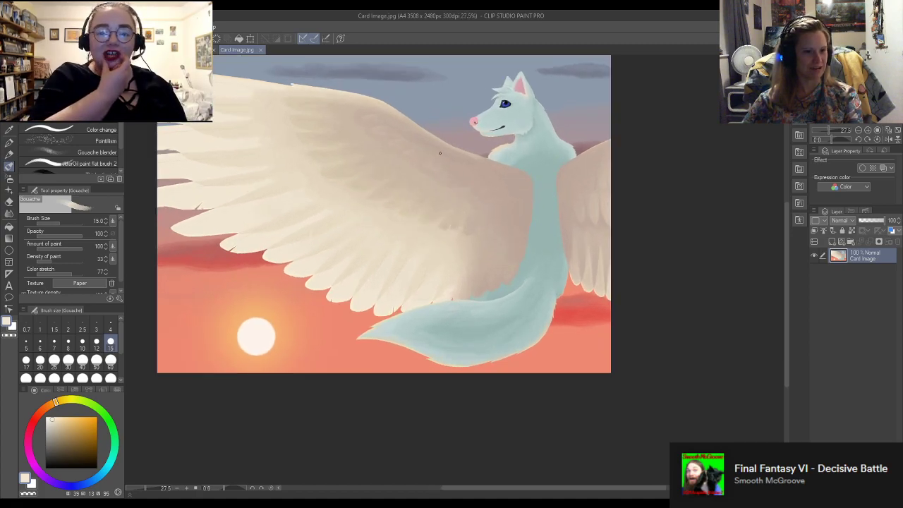
Compare the wing colouring in Card Image.jpg with the creature's fur in the main painting
{"action": "scroll", "coordinate": [564, 127], "scroll_direction": "down", "scroll_amount": 4}
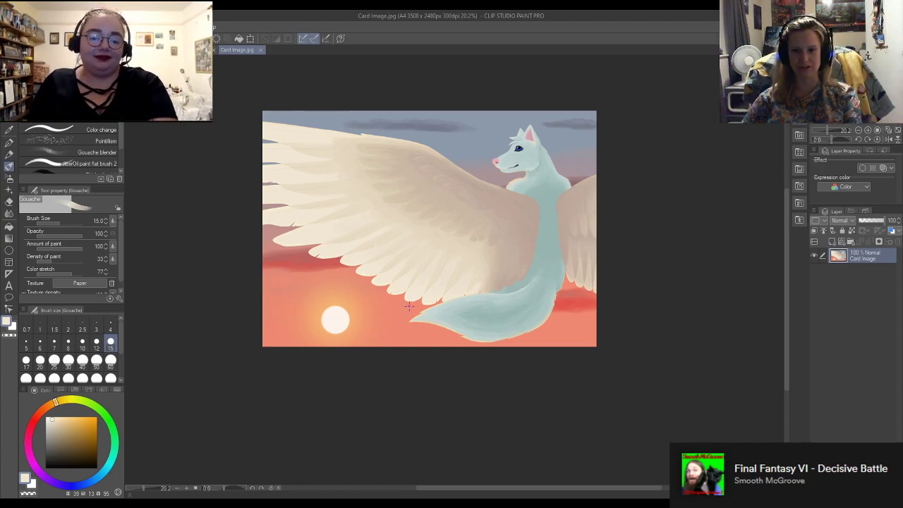
{"action": "scroll", "coordinate": [407, 315], "scroll_direction": "down", "scroll_amount": 2}
{"action": "scroll", "coordinate": [463, 338], "scroll_direction": "up", "scroll_amount": 4}
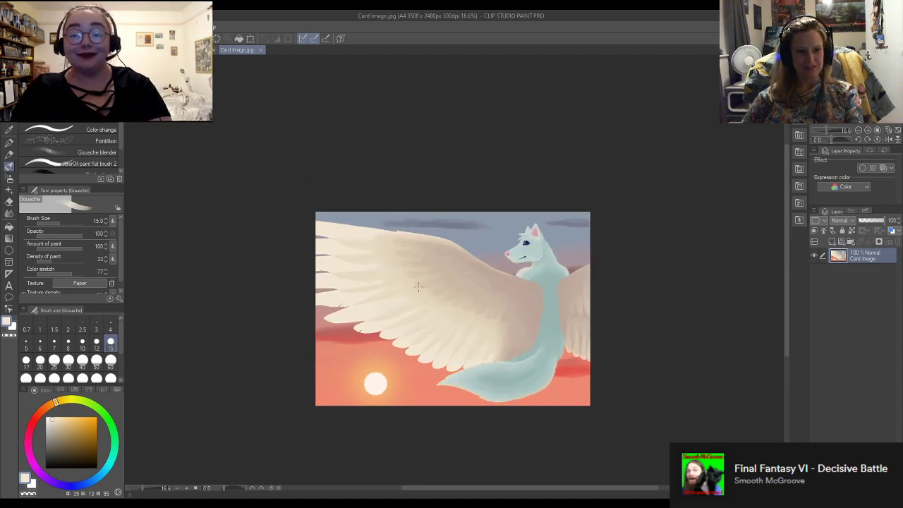
{"action": "scroll", "coordinate": [463, 337], "scroll_direction": "up", "scroll_amount": 1}
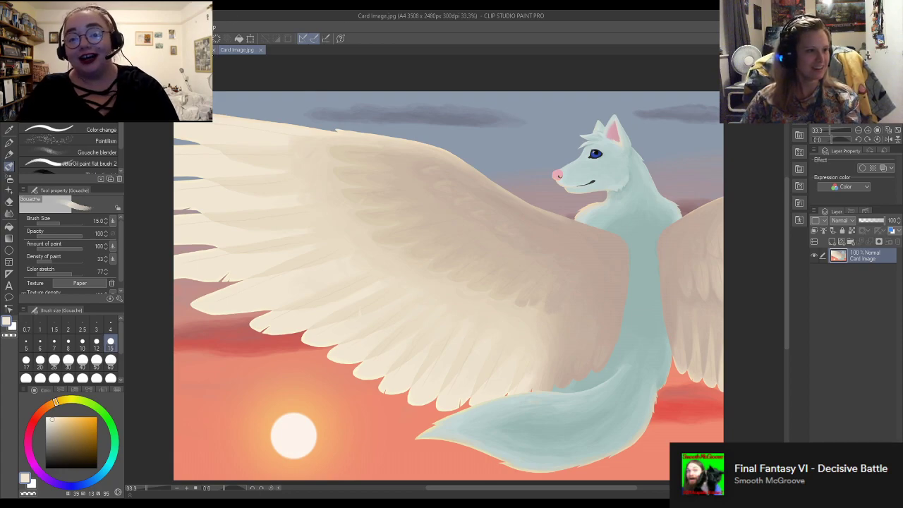
{"action": "left_click", "coordinate": [219, 49]}
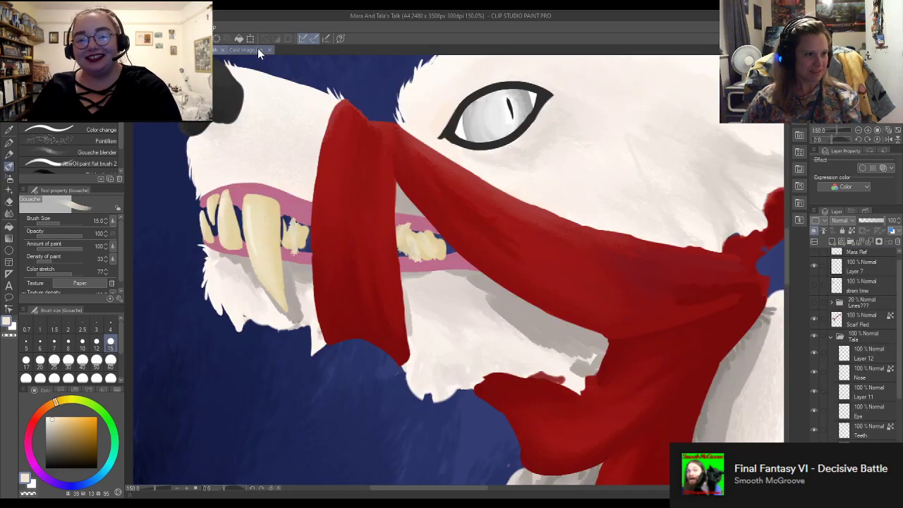
{"action": "left_click", "coordinate": [272, 50]}
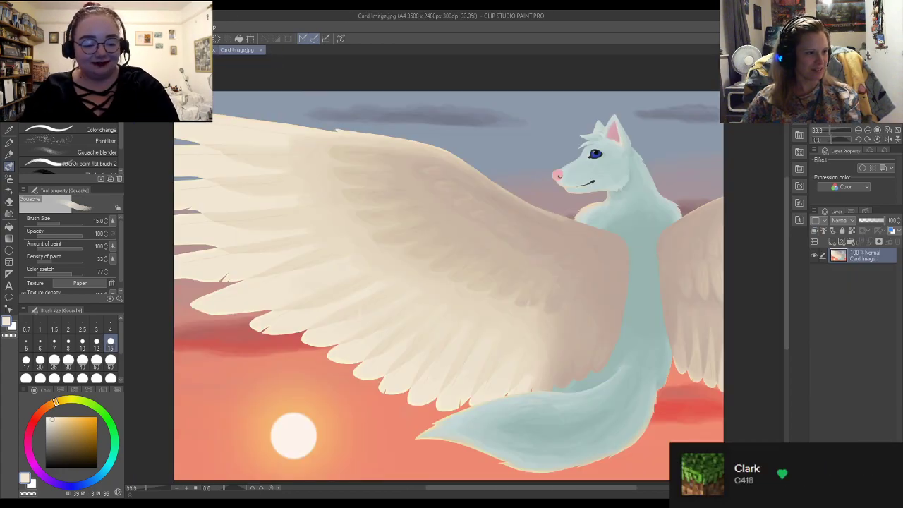
{"action": "left_click", "coordinate": [215, 49]}
Examine the creature's fur shading in the main painting, both across the full figure and close up around the head
{"action": "scroll", "coordinate": [404, 241], "scroll_direction": "down", "scroll_amount": 5}
{"action": "scroll", "coordinate": [406, 241], "scroll_direction": "up", "scroll_amount": 4}
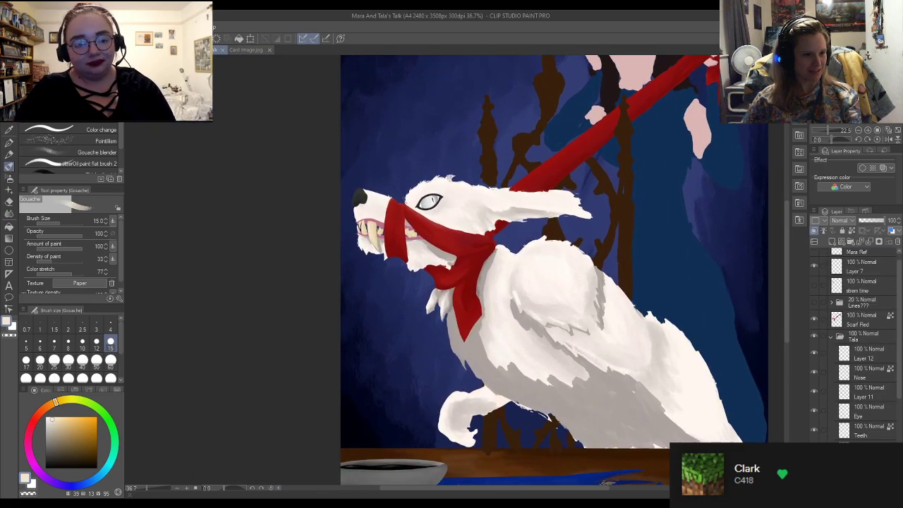
{"action": "scroll", "coordinate": [406, 242], "scroll_direction": "down", "scroll_amount": 5}
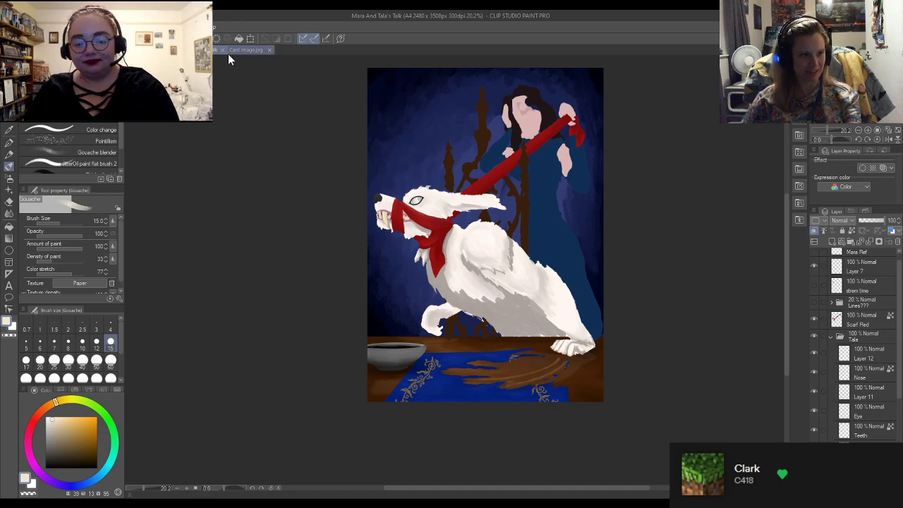
{"action": "scroll", "coordinate": [507, 321], "scroll_direction": "up", "scroll_amount": 5}
{"action": "scroll", "coordinate": [507, 322], "scroll_direction": "down", "scroll_amount": 5}
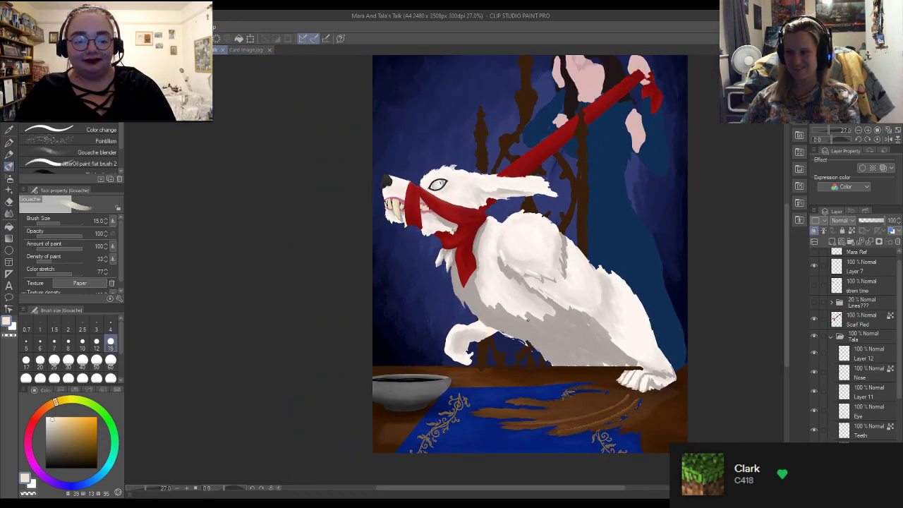
{"action": "scroll", "coordinate": [440, 164], "scroll_direction": "up", "scroll_amount": 5}
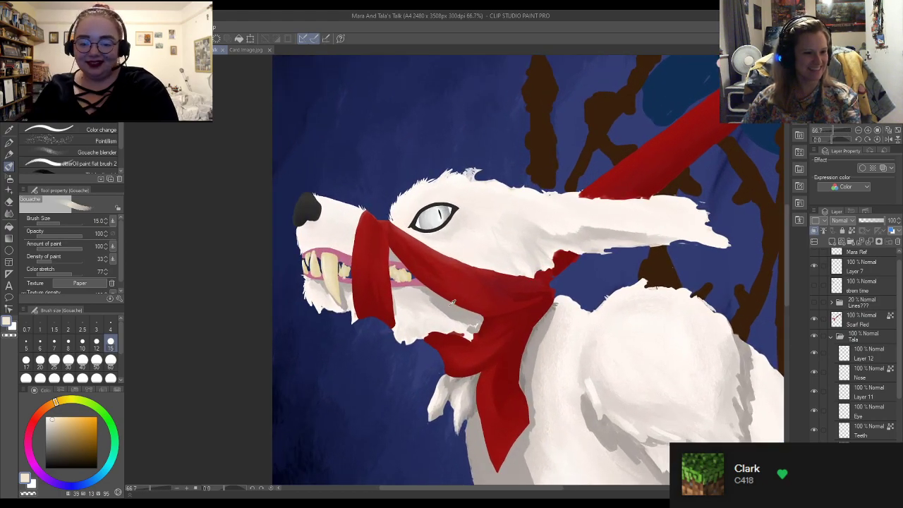
{"action": "scroll", "coordinate": [437, 308], "scroll_direction": "down", "scroll_amount": 3}
{"action": "scroll", "coordinate": [515, 383], "scroll_direction": "up", "scroll_amount": 3}
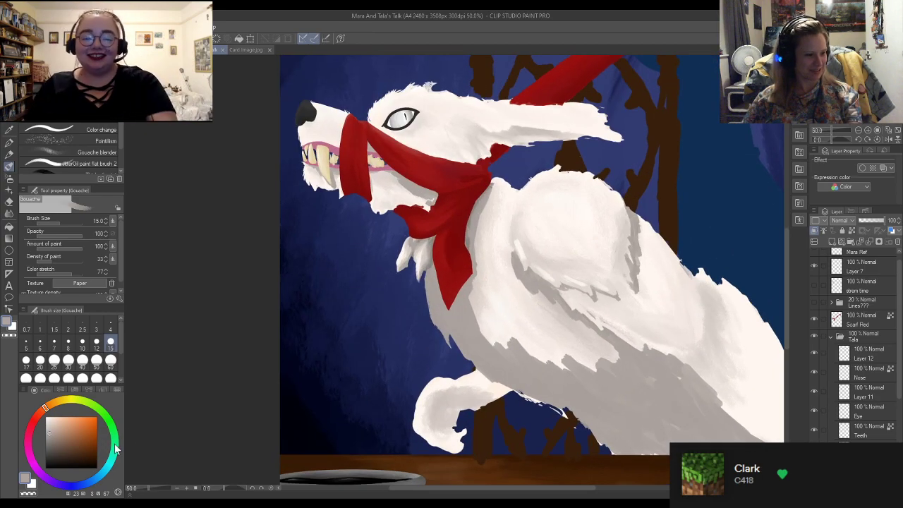
Pick a muted mid-blue as the paint colour
{"action": "left_click", "coordinate": [88, 483]}
{"action": "left_click", "coordinate": [86, 437]}
{"action": "left_click", "coordinate": [71, 441]}
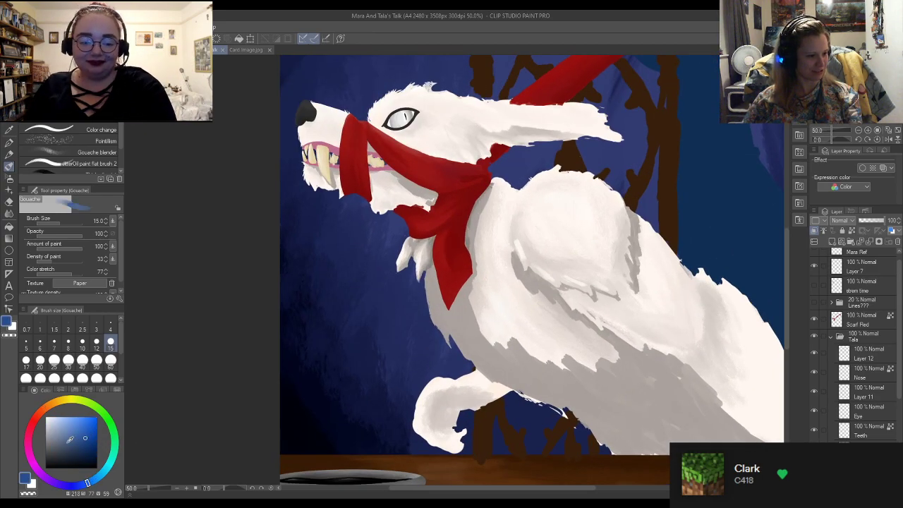
Examine the light and shadow areas of the fur around the jaw, chest, shoulder and flank
{"action": "scroll", "coordinate": [466, 278], "scroll_direction": "up", "scroll_amount": 1}
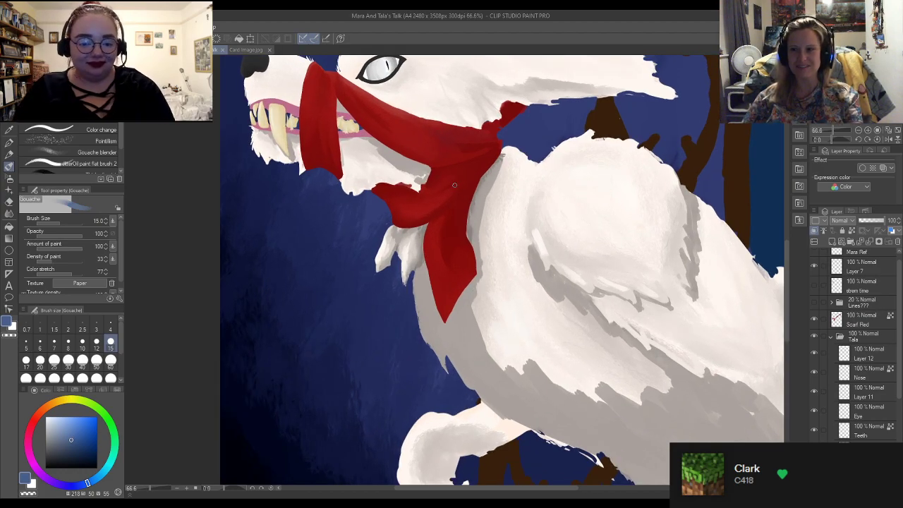
{"action": "scroll", "coordinate": [455, 184], "scroll_direction": "down", "scroll_amount": 4}
{"action": "scroll", "coordinate": [474, 267], "scroll_direction": "up", "scroll_amount": 3}
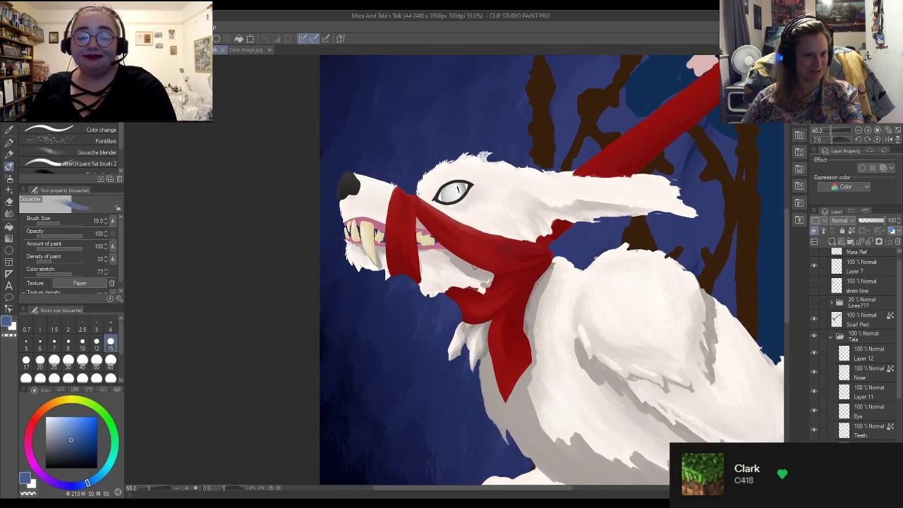
{"action": "scroll", "coordinate": [474, 267], "scroll_direction": "up", "scroll_amount": 2}
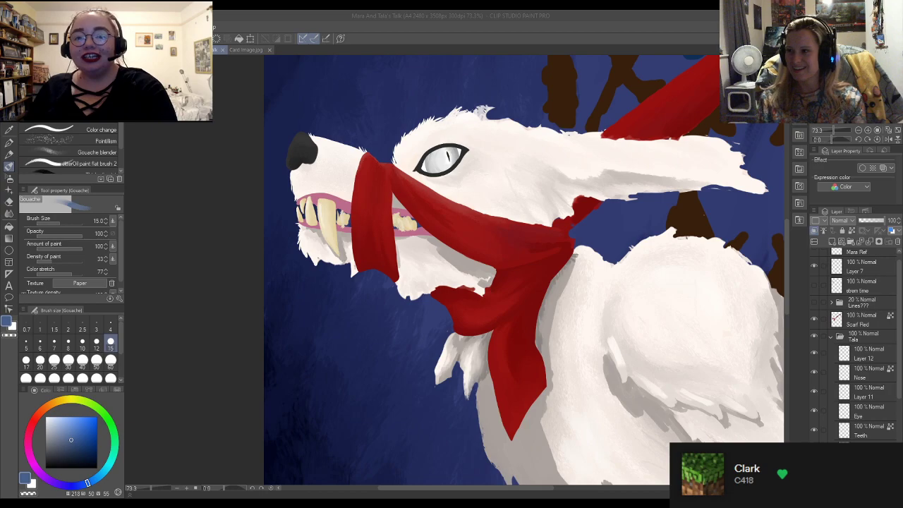
{"action": "scroll", "coordinate": [458, 239], "scroll_direction": "down", "scroll_amount": 4}
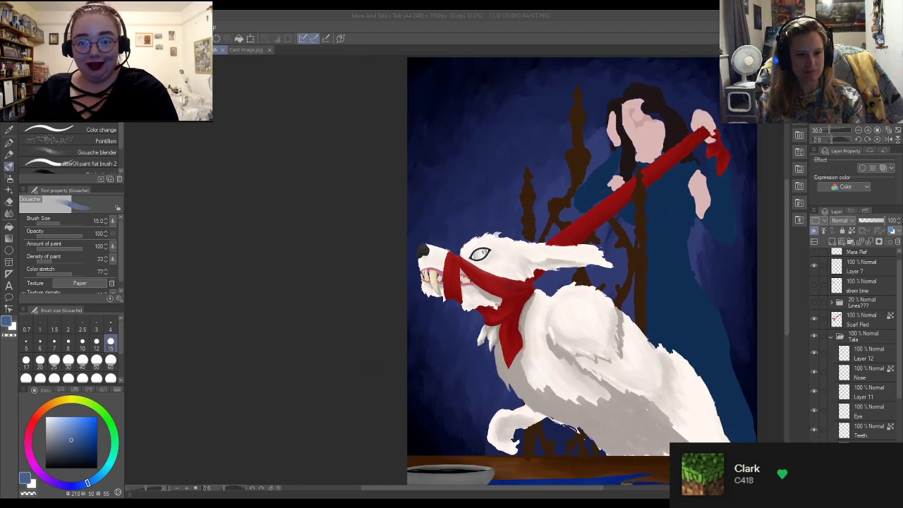
{"action": "scroll", "coordinate": [459, 239], "scroll_direction": "up", "scroll_amount": 2}
{"action": "scroll", "coordinate": [456, 243], "scroll_direction": "up", "scroll_amount": 2}
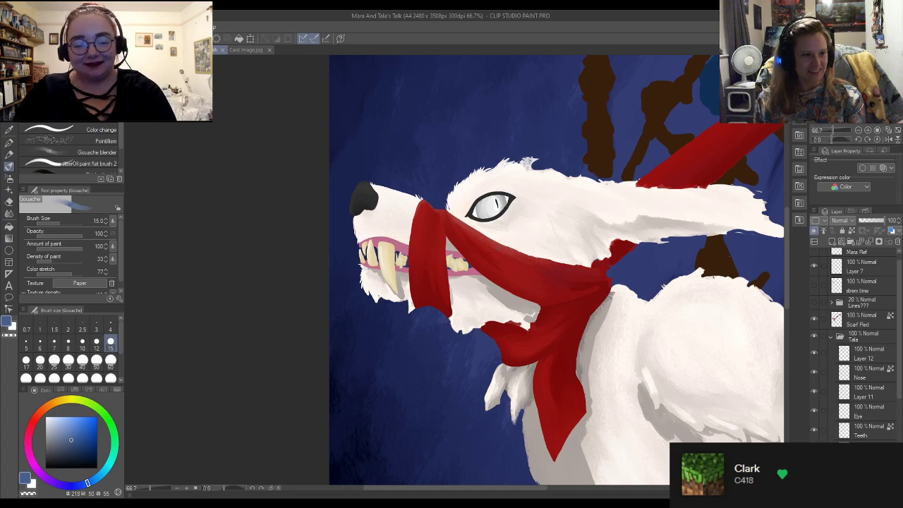
{"action": "scroll", "coordinate": [260, 171], "scroll_direction": "down", "scroll_amount": 4}
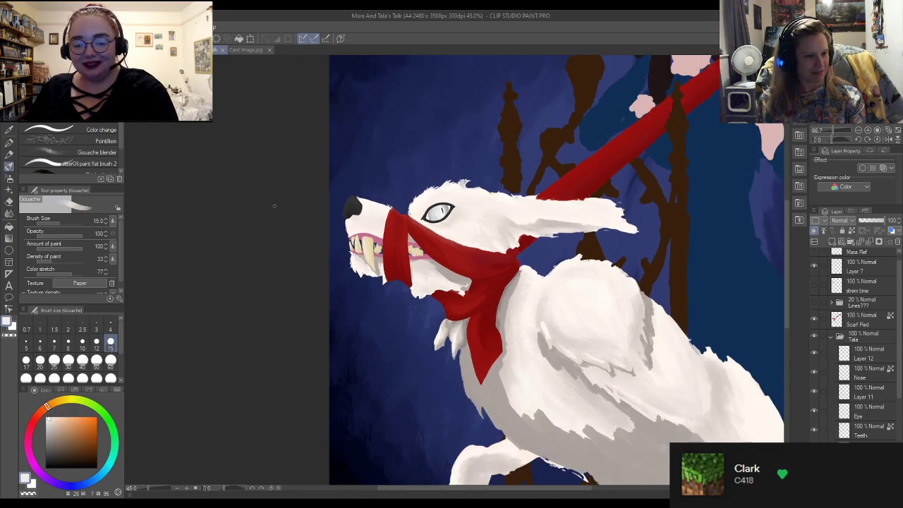
{"action": "scroll", "coordinate": [261, 172], "scroll_direction": "up", "scroll_amount": 3}
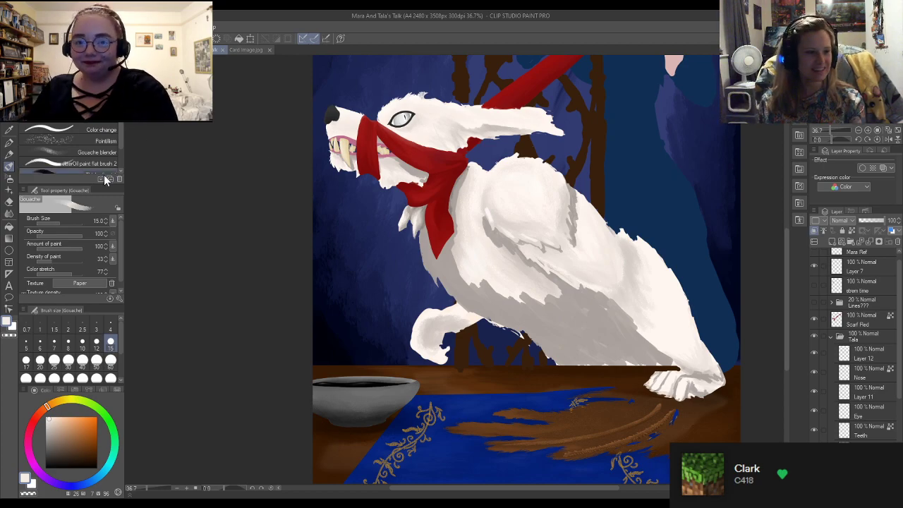
{"action": "scroll", "coordinate": [286, 204], "scroll_direction": "down", "scroll_amount": 3}
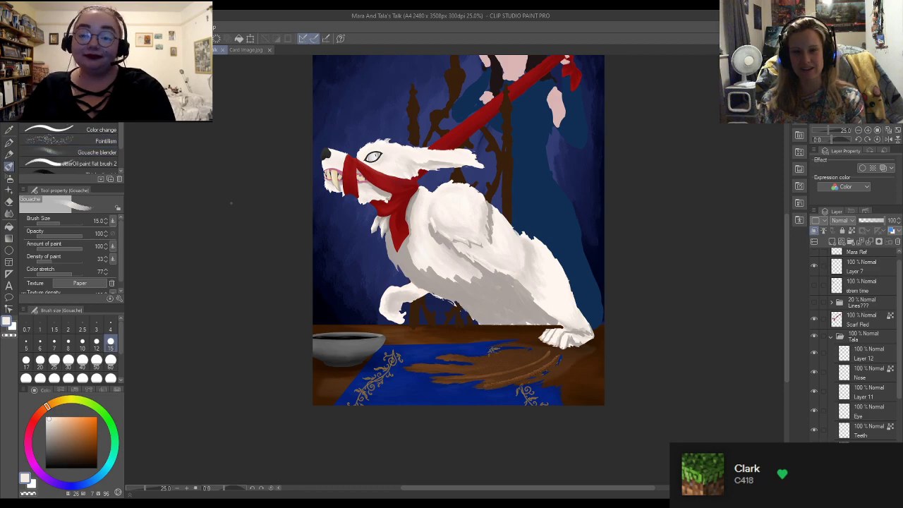
{"action": "scroll", "coordinate": [313, 160], "scroll_direction": "up", "scroll_amount": 2}
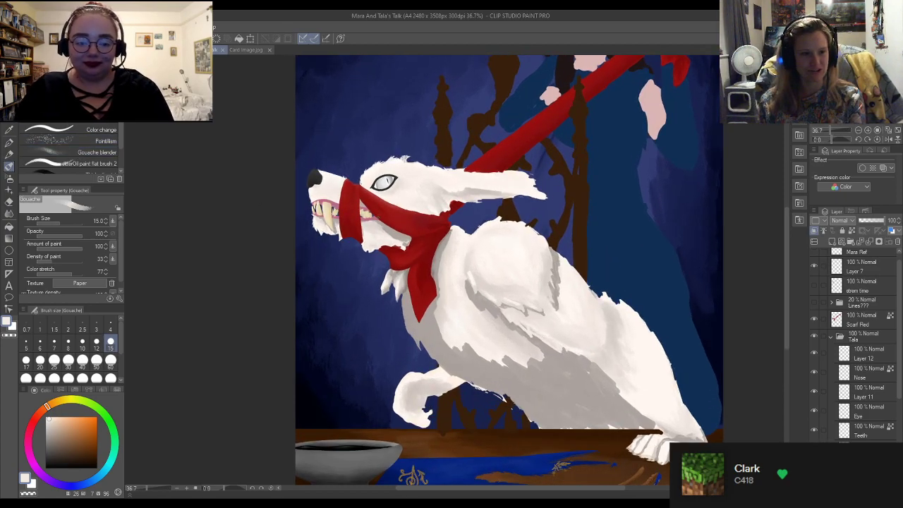
{"action": "scroll", "coordinate": [385, 240], "scroll_direction": "up", "scroll_amount": 1}
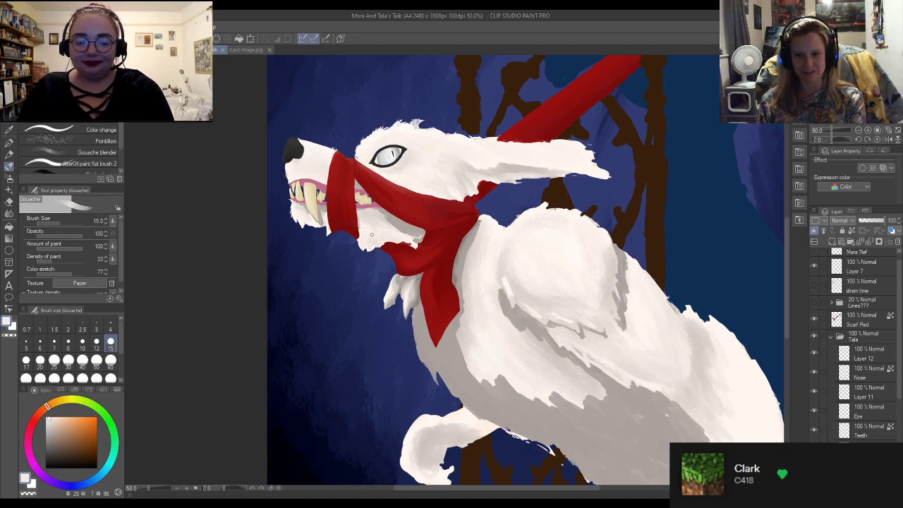
{"action": "scroll", "coordinate": [516, 199], "scroll_direction": "up", "scroll_amount": 3}
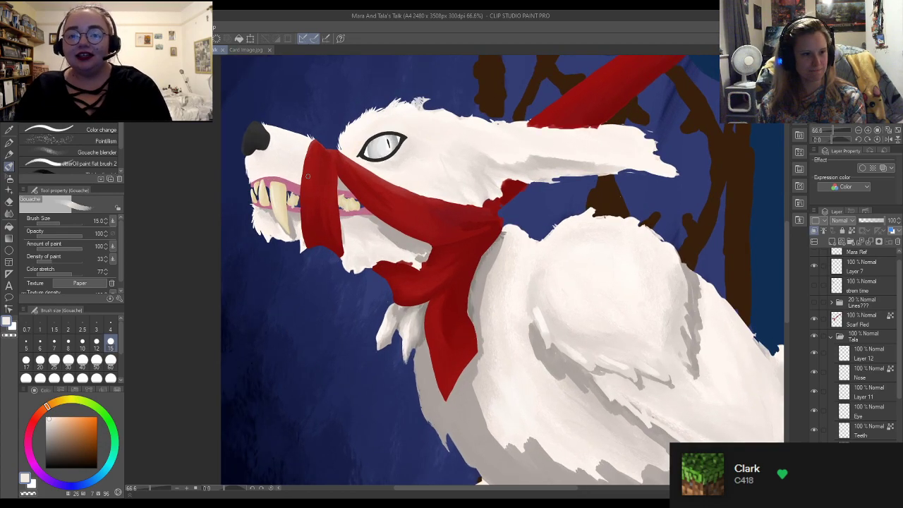
{"action": "scroll", "coordinate": [574, 270], "scroll_direction": "down", "scroll_amount": 4}
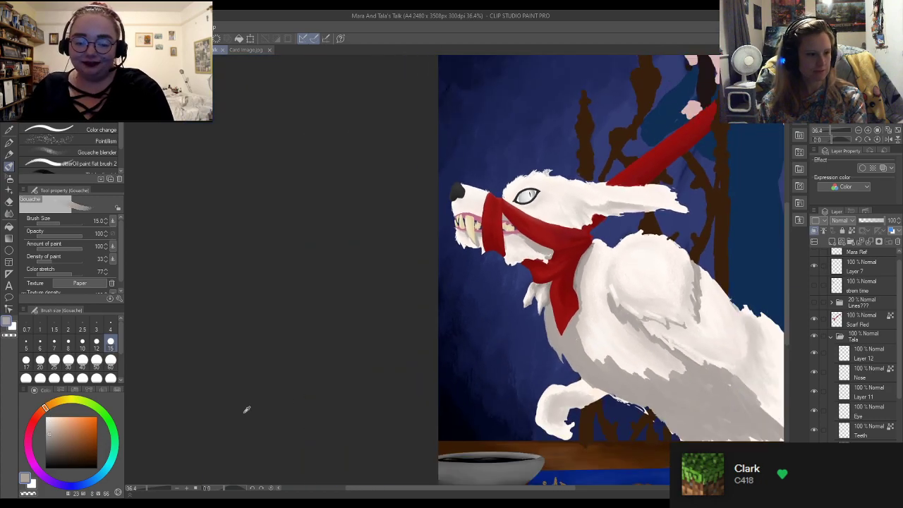
Shift the sampled fur shadow grey to a cool blue-grey with hue 214, saturation 8 and brightness 66
{"action": "key", "text": "x"}
{"action": "scroll", "coordinate": [509, 192], "scroll_direction": "up", "scroll_amount": 1}
{"action": "scroll", "coordinate": [509, 192], "scroll_direction": "up", "scroll_amount": 2}
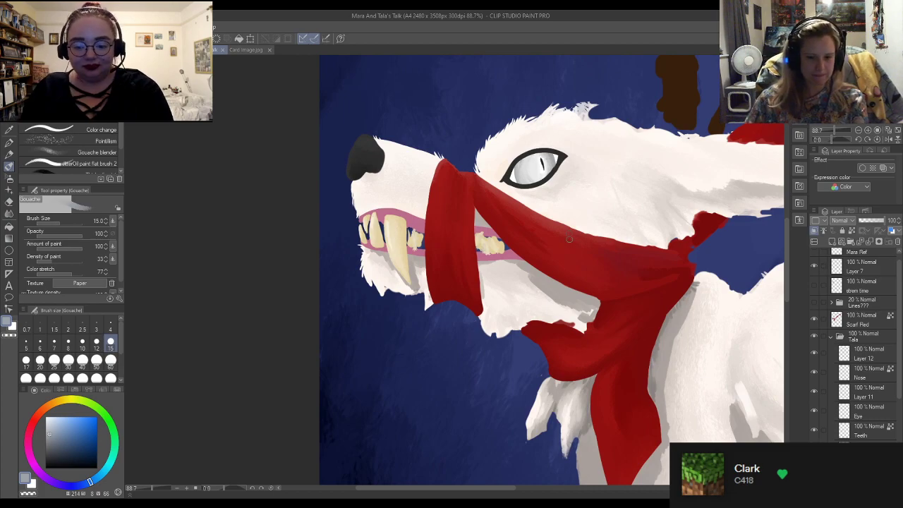
Duplicate the creature's fur layer and place the copy above the grey shadow layer, Layer 13
{"action": "scroll", "coordinate": [569, 237], "scroll_direction": "down", "scroll_amount": 2}
{"action": "scroll", "coordinate": [854, 345], "scroll_direction": "down", "scroll_amount": 3}
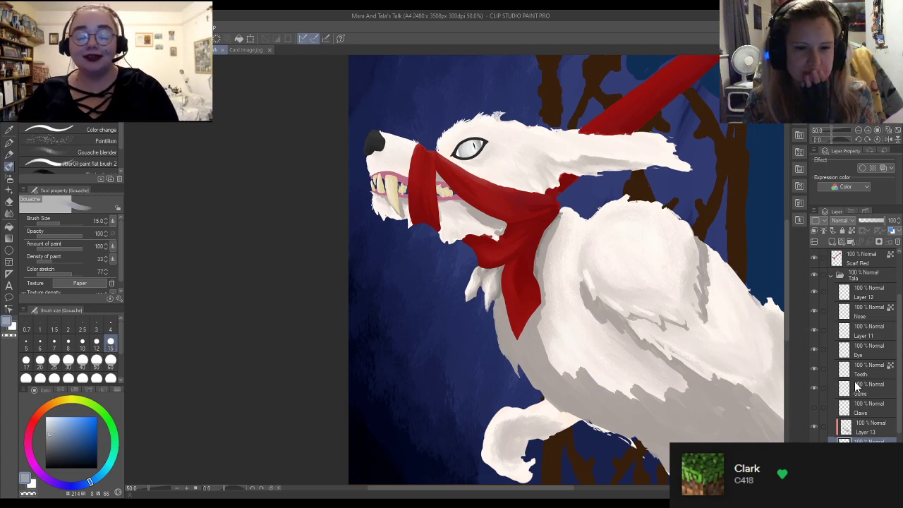
{"action": "left_click", "coordinate": [833, 241]}
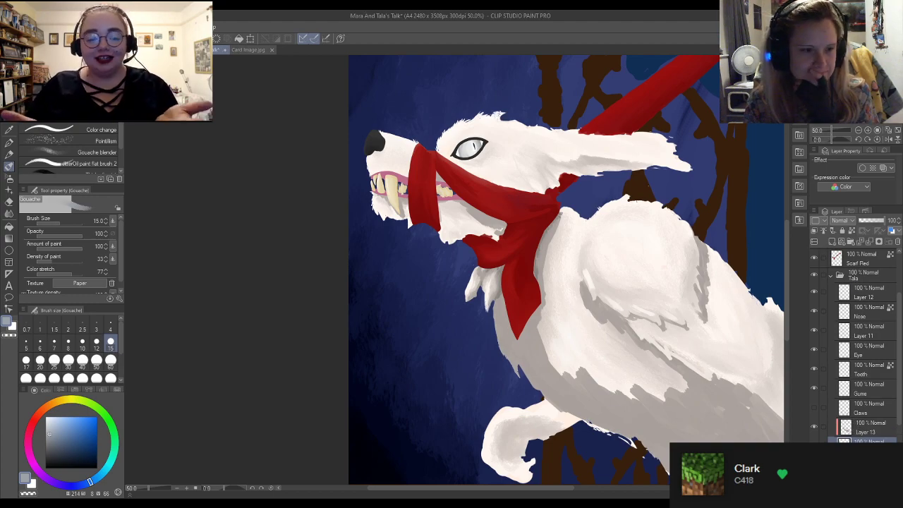
{"action": "left_click_drag", "start_coordinate": [875, 439], "coordinate": [879, 426]}
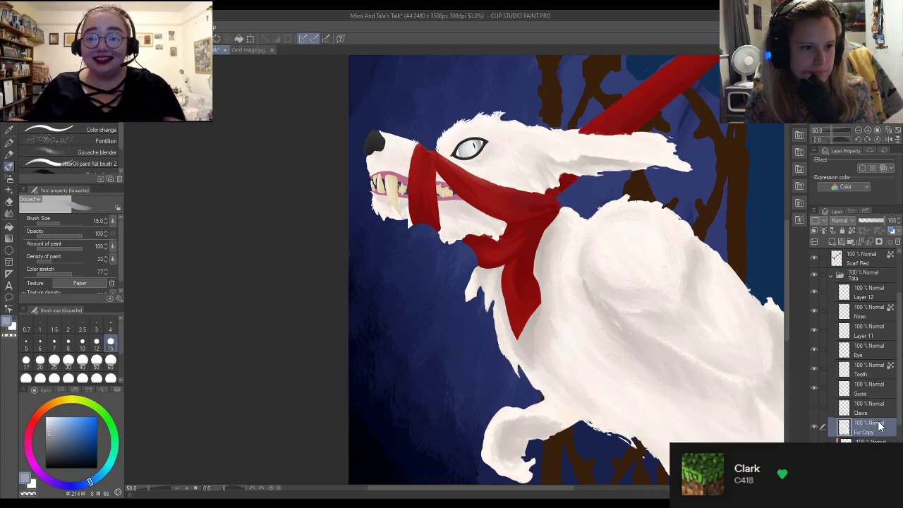
{"action": "key", "text": "ctrl+z"}
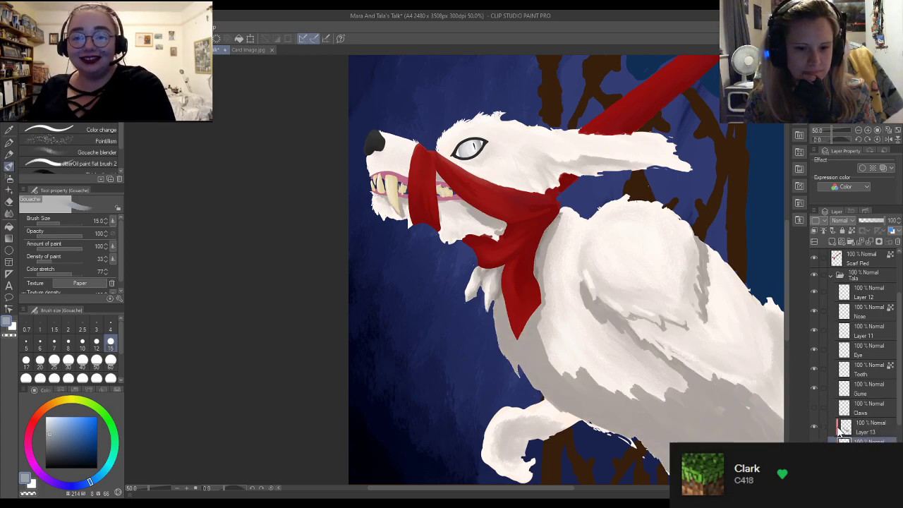
{"action": "left_click_drag", "start_coordinate": [809, 426], "coordinate": [864, 442]}
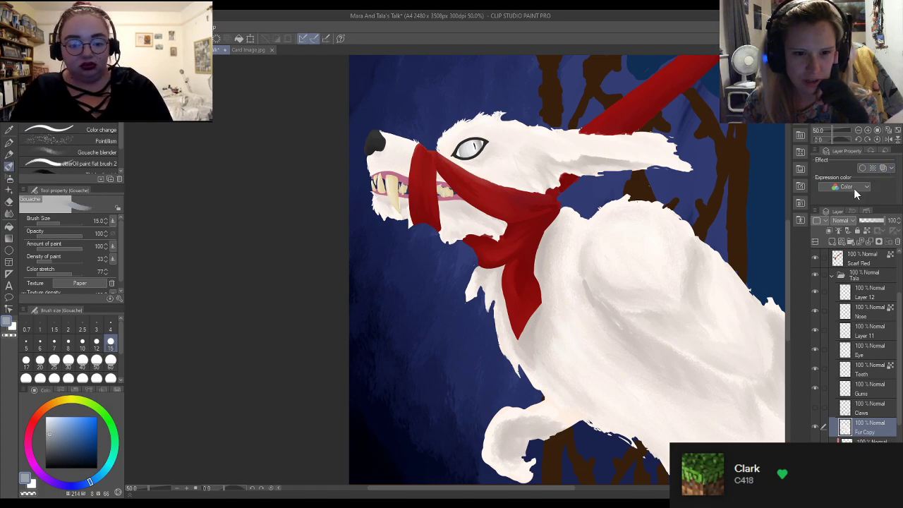
Try the tone effect on the Fur Copy layer, and replace it with the blue layer colour effect
{"action": "left_click", "coordinate": [872, 168]}
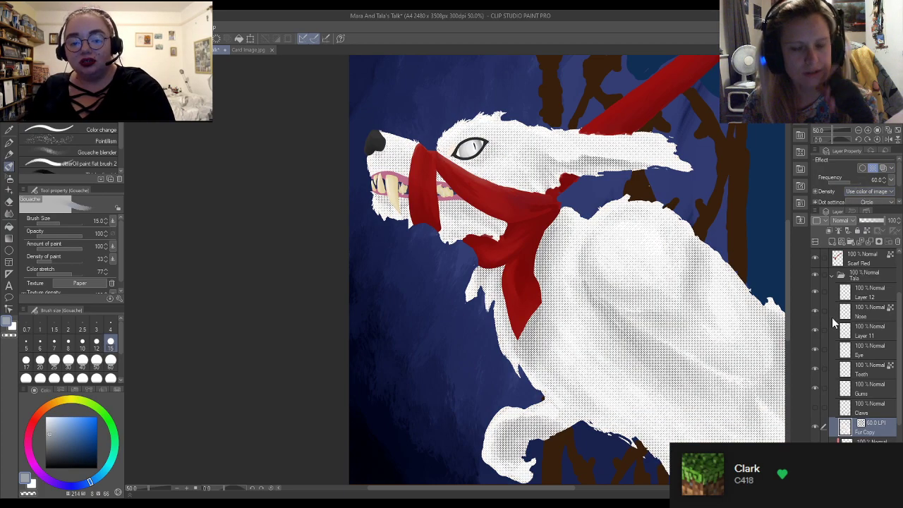
{"action": "left_click_drag", "start_coordinate": [887, 207], "coordinate": [881, 248]}
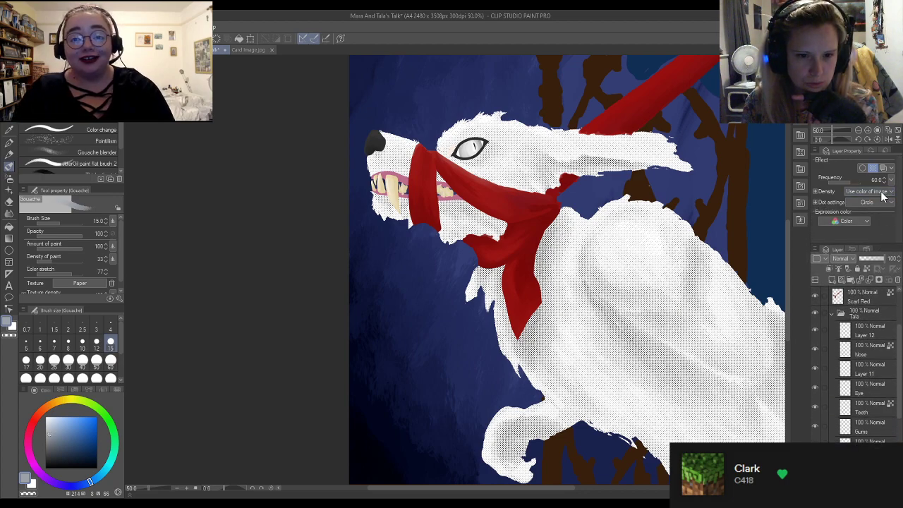
{"action": "left_click", "coordinate": [886, 168]}
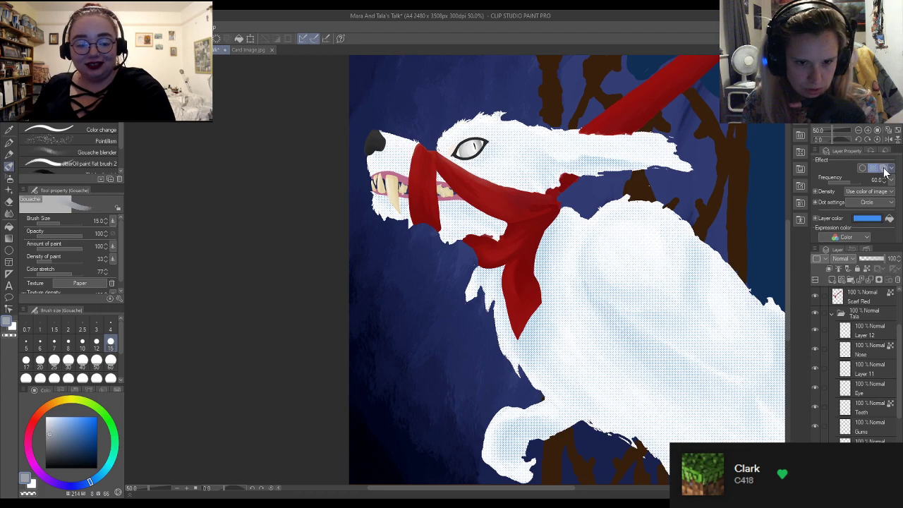
{"action": "left_click", "coordinate": [873, 168]}
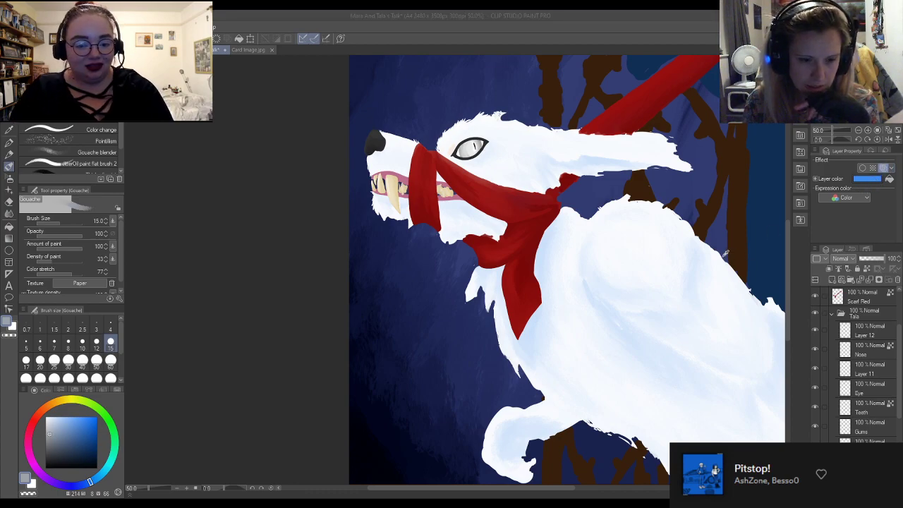
{"action": "left_click", "coordinate": [861, 196]}
{"action": "left_click", "coordinate": [890, 180]}
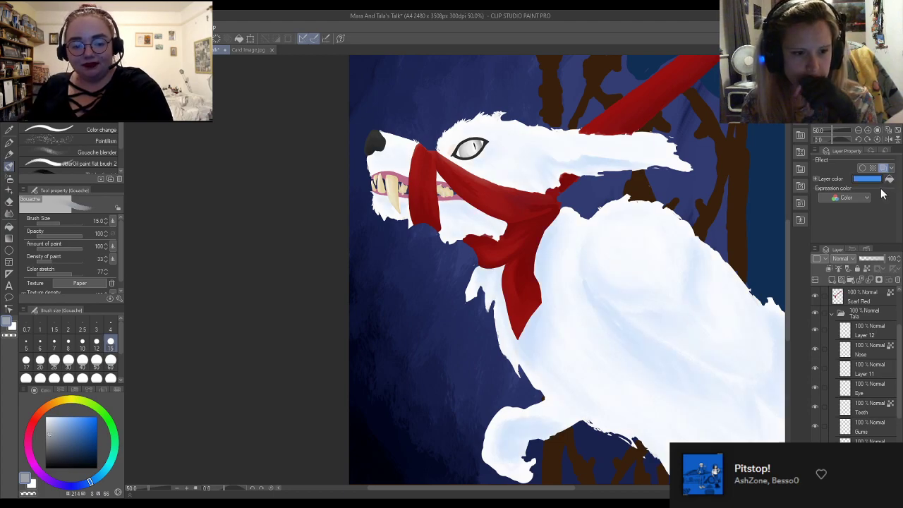
{"action": "left_click", "coordinate": [870, 183]}
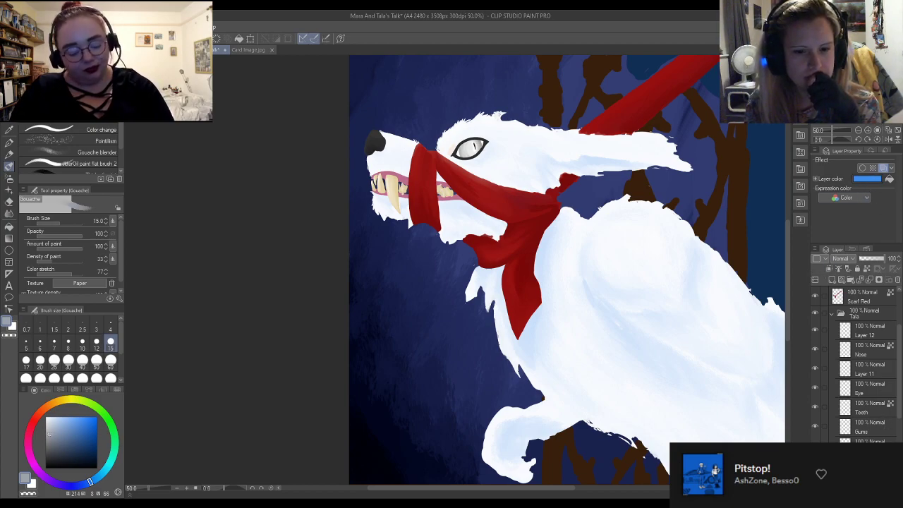
On a new layer, scribble a blue test patch (hue 214, saturation 66, brightness 79) over the shoulder with the Turnip pen at size 60
{"action": "left_click", "coordinate": [832, 281]}
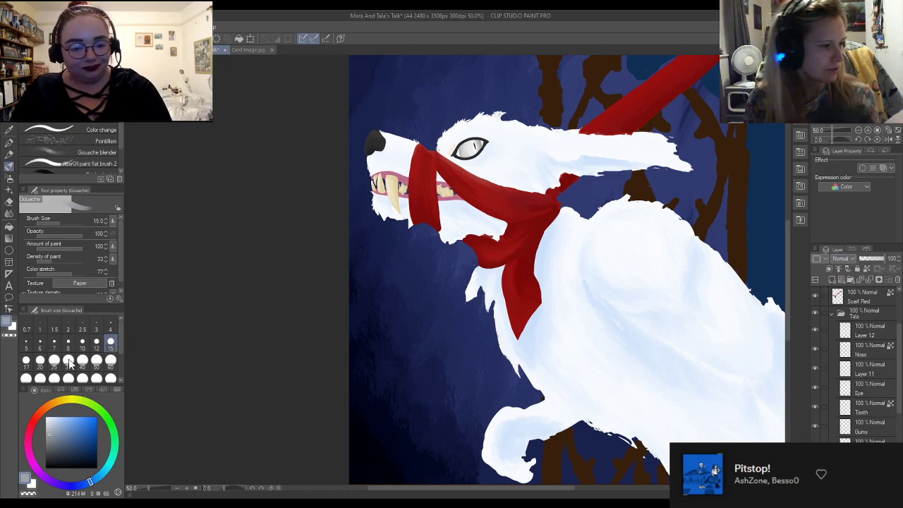
{"action": "left_click", "coordinate": [80, 428]}
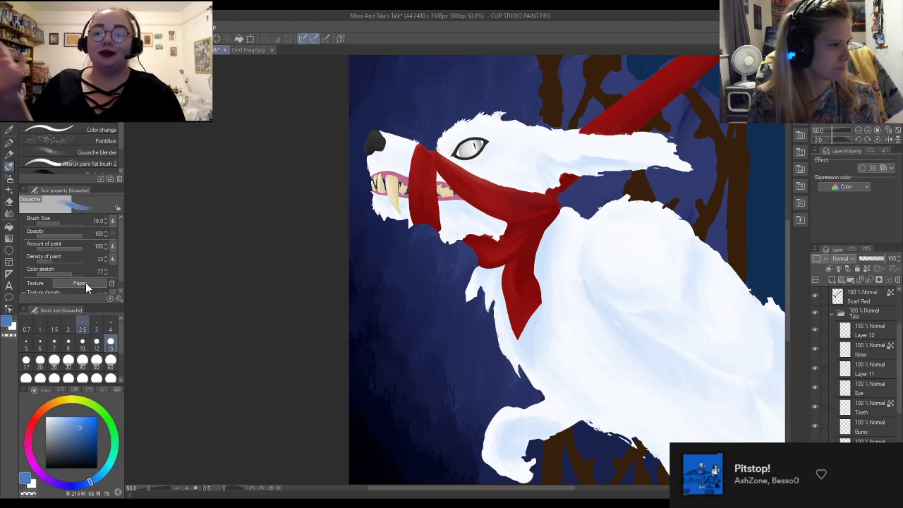
{"action": "left_click", "coordinate": [8, 143]}
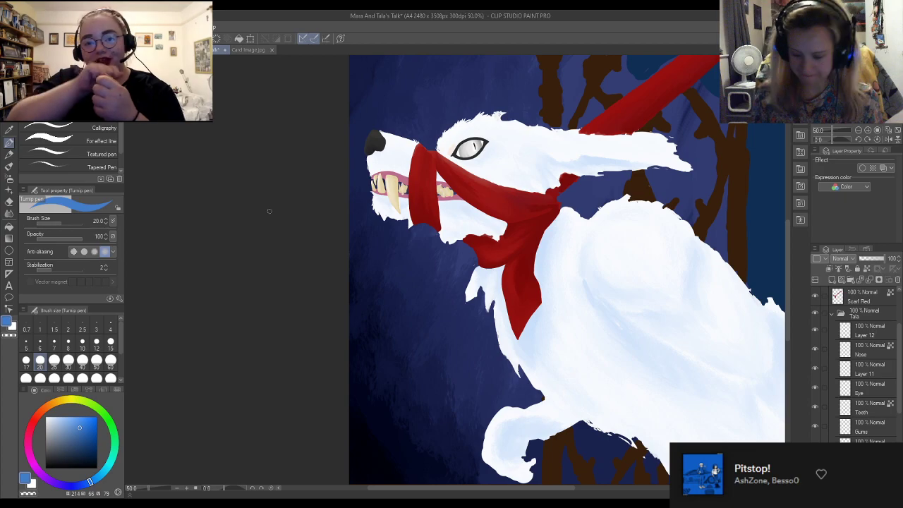
{"action": "left_click", "coordinate": [110, 359]}
{"action": "mouse_move", "coordinate": [615, 241]}
{"action": "left_mouse_down"}
{"action": "mouse_move", "coordinate": [525, 342]}
{"action": "mouse_move", "coordinate": [597, 276]}
{"action": "mouse_move", "coordinate": [627, 262]}
{"action": "mouse_move", "coordinate": [588, 324]}
{"action": "mouse_move", "coordinate": [668, 262]}
{"action": "mouse_move", "coordinate": [600, 352]}
{"action": "mouse_move", "coordinate": [688, 329]}
{"action": "mouse_move", "coordinate": [658, 392]}
{"action": "left_mouse_up"}
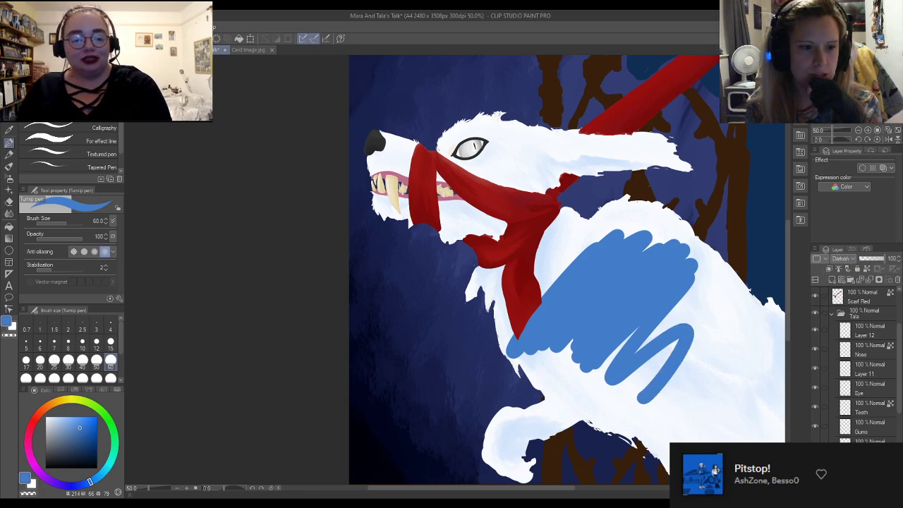
Try the blue test layer in a range of blending modes from Darken through Subtract, Difference and Hue to Brightness, comparing the fur tints
{"action": "scroll", "coordinate": [847, 260], "scroll_direction": "down", "scroll_amount": 7}
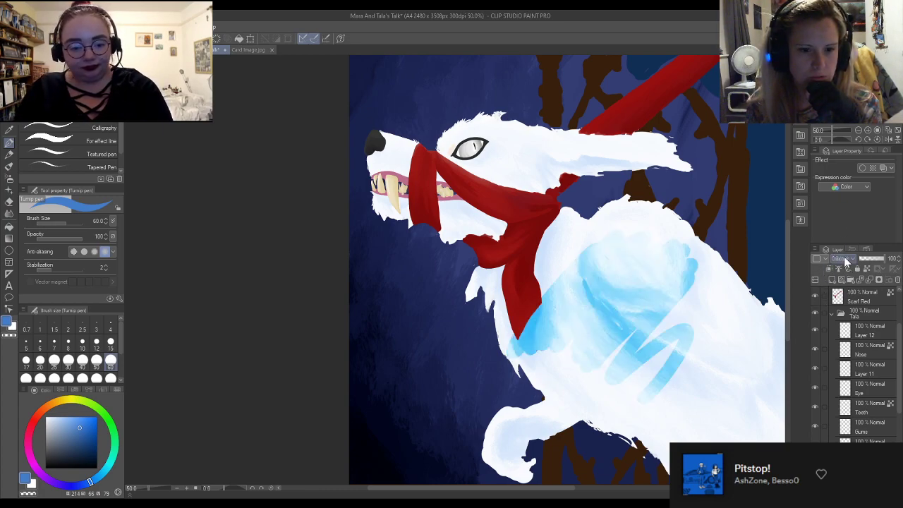
{"action": "scroll", "coordinate": [843, 262], "scroll_direction": "up", "scroll_amount": 2}
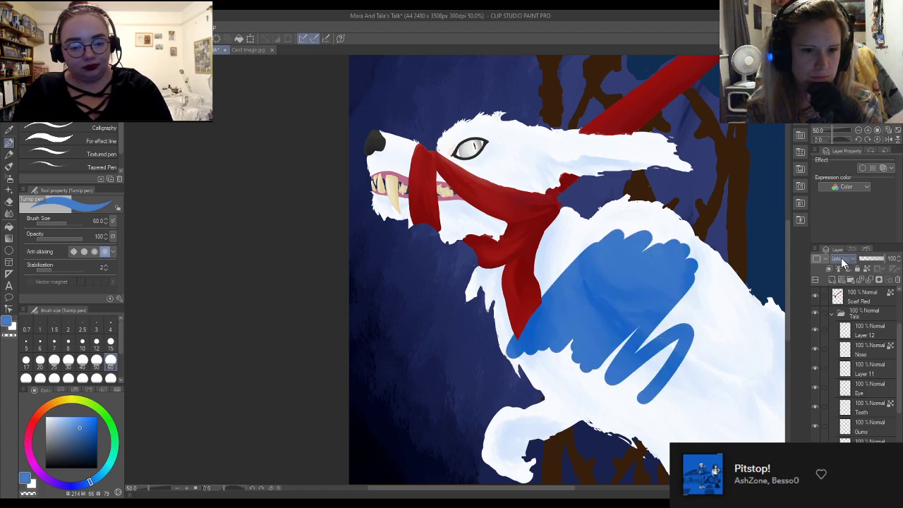
{"action": "scroll", "coordinate": [846, 261], "scroll_direction": "down", "scroll_amount": 1}
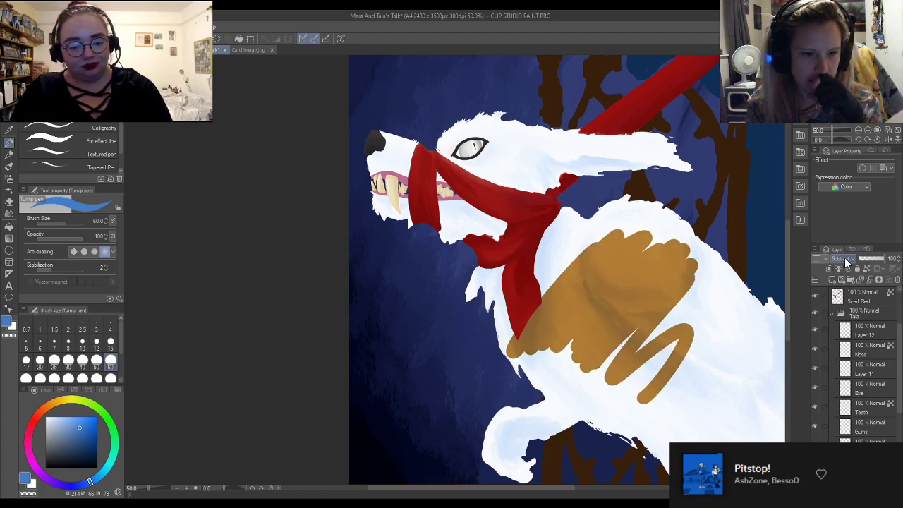
{"action": "scroll", "coordinate": [846, 261], "scroll_direction": "down", "scroll_amount": 2}
{"action": "scroll", "coordinate": [847, 261], "scroll_direction": "down", "scroll_amount": 1}
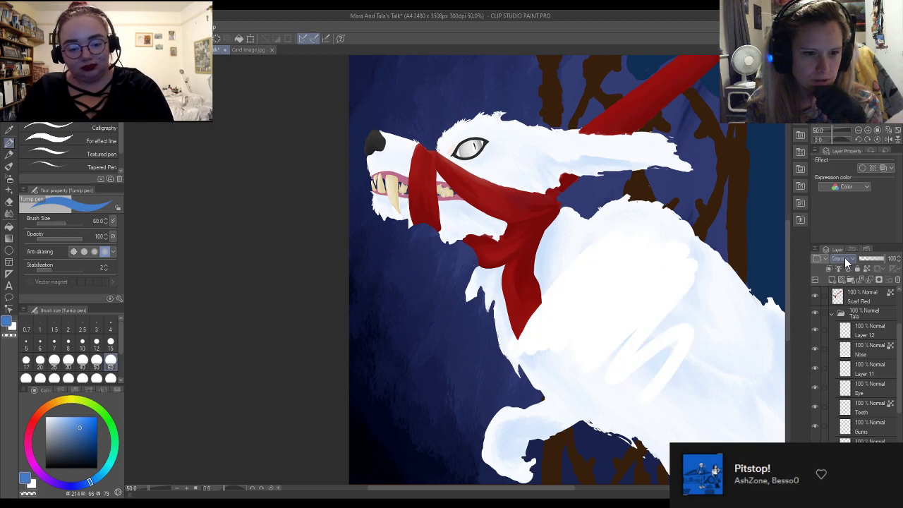
{"action": "scroll", "coordinate": [847, 263], "scroll_direction": "up", "scroll_amount": 3}
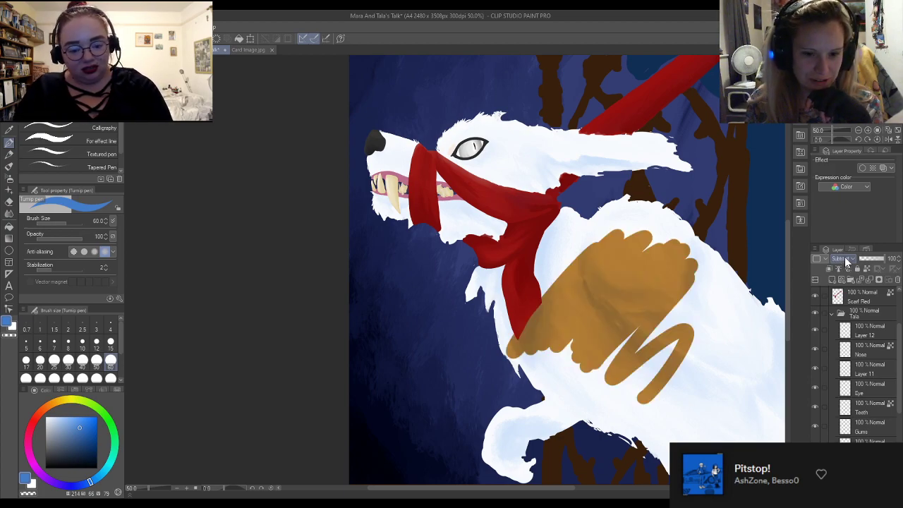
{"action": "scroll", "coordinate": [846, 261], "scroll_direction": "down", "scroll_amount": 1}
{"action": "scroll", "coordinate": [847, 261], "scroll_direction": "up", "scroll_amount": 1}
{"action": "scroll", "coordinate": [846, 261], "scroll_direction": "up", "scroll_amount": 1}
{"action": "scroll", "coordinate": [847, 261], "scroll_direction": "down", "scroll_amount": 2}
{"action": "scroll", "coordinate": [847, 262], "scroll_direction": "down", "scroll_amount": 2}
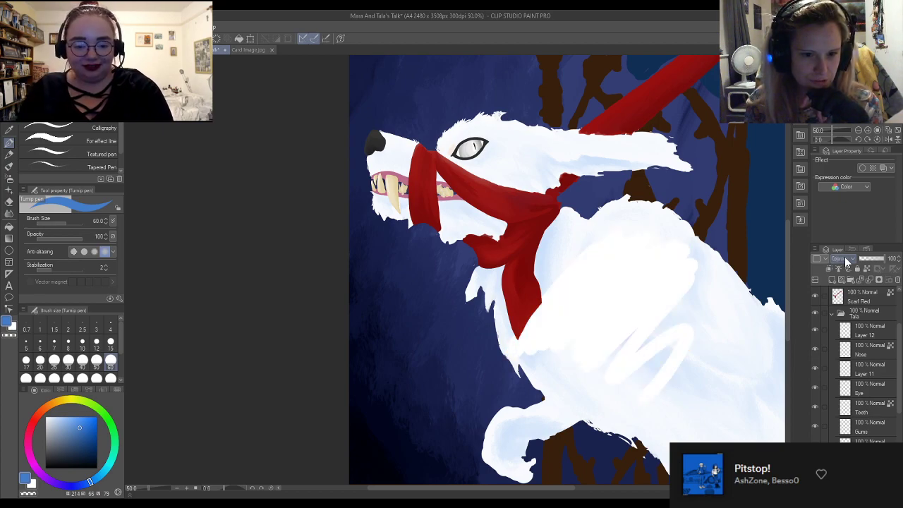
{"action": "scroll", "coordinate": [846, 261], "scroll_direction": "down", "scroll_amount": 1}
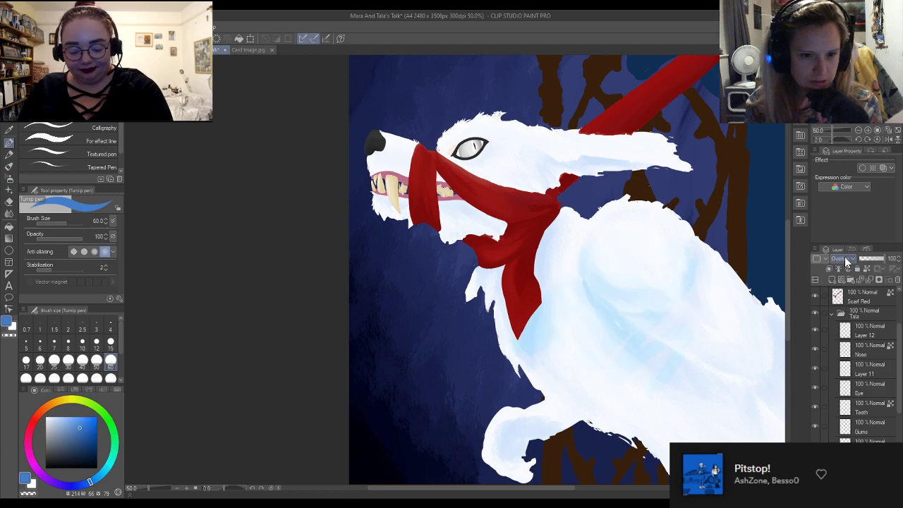
{"action": "scroll", "coordinate": [847, 261], "scroll_direction": "down", "scroll_amount": 1}
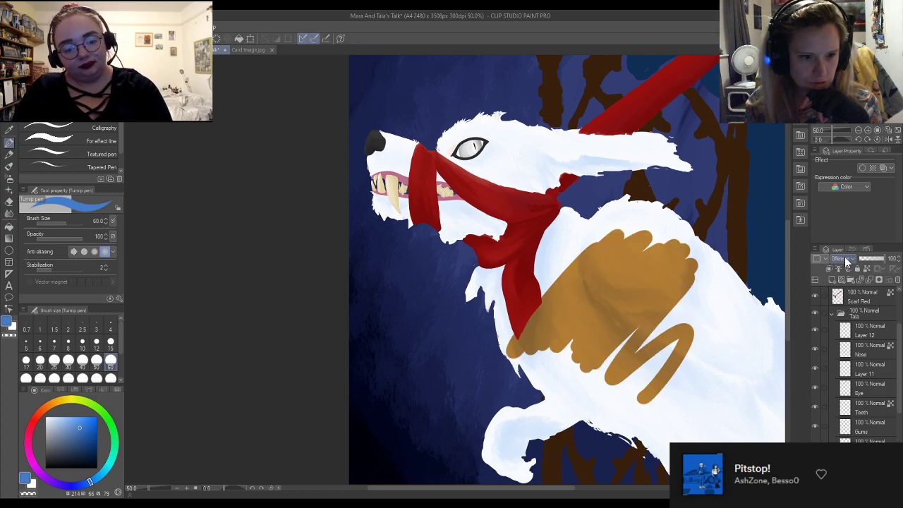
{"action": "scroll", "coordinate": [847, 261], "scroll_direction": "down", "scroll_amount": 1}
{"action": "scroll", "coordinate": [846, 261], "scroll_direction": "down", "scroll_amount": 4}
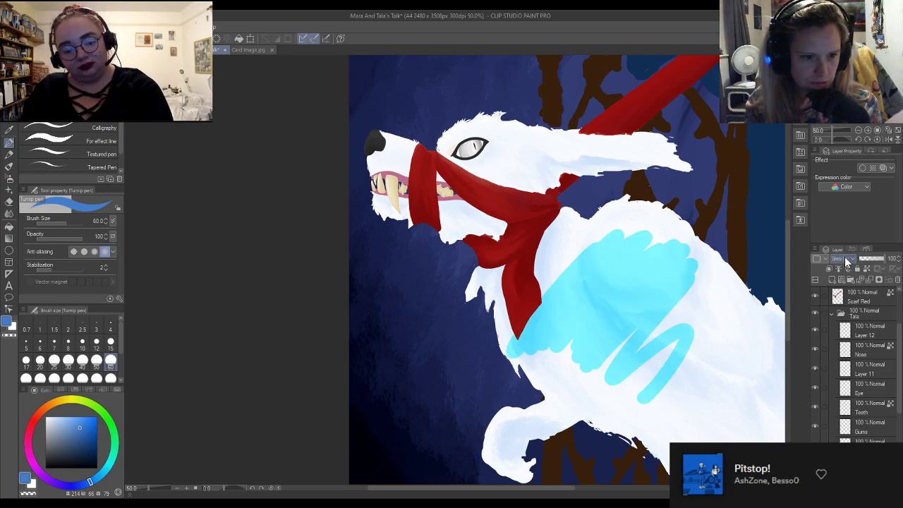
{"action": "scroll", "coordinate": [847, 260], "scroll_direction": "down", "scroll_amount": 1}
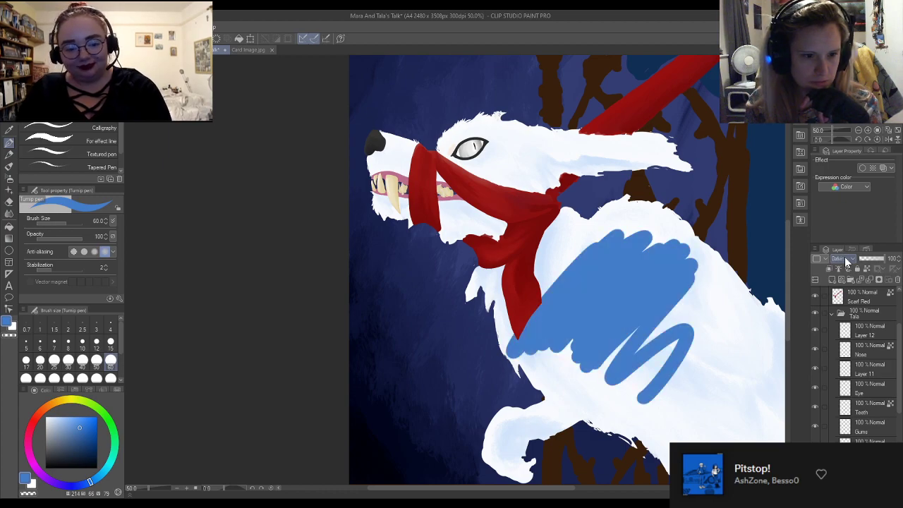
{"action": "scroll", "coordinate": [847, 261], "scroll_direction": "down", "scroll_amount": 1}
{"action": "scroll", "coordinate": [847, 260], "scroll_direction": "down", "scroll_amount": 1}
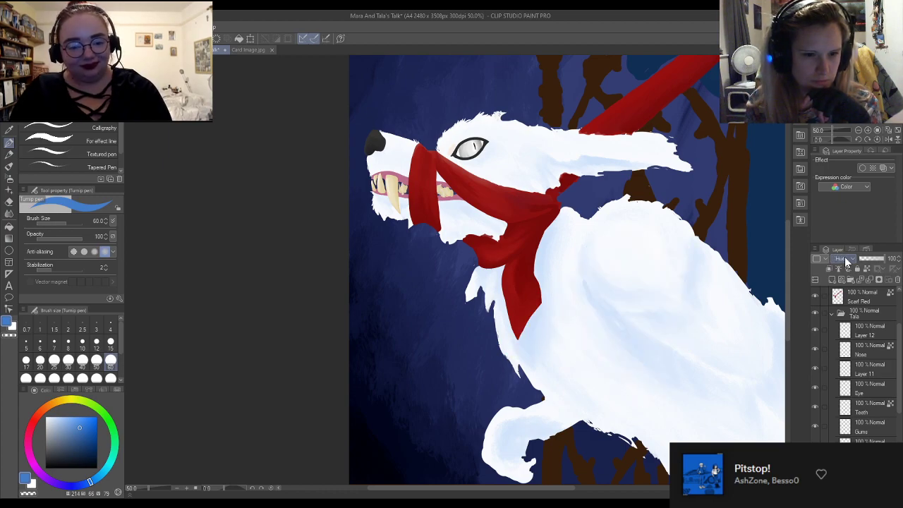
{"action": "scroll", "coordinate": [847, 260], "scroll_direction": "down", "scroll_amount": 1}
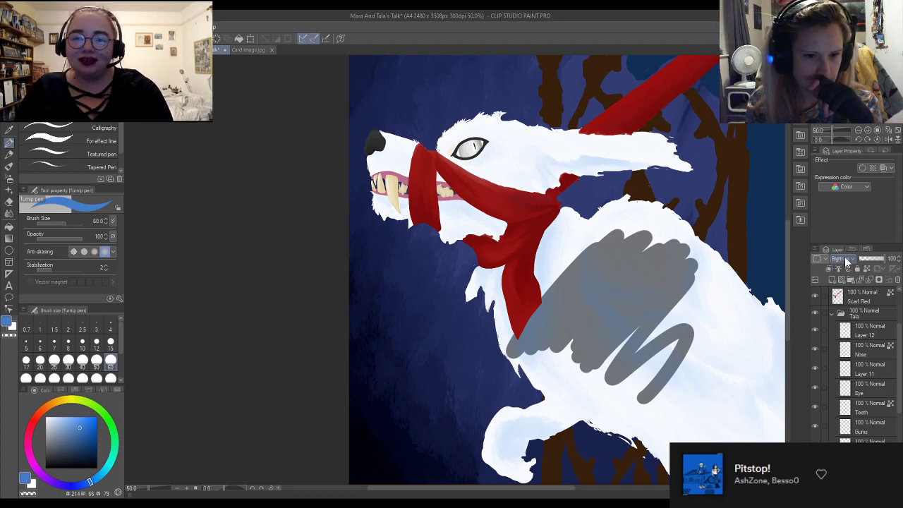
{"action": "scroll", "coordinate": [847, 261], "scroll_direction": "down", "scroll_amount": 1}
{"action": "scroll", "coordinate": [847, 261], "scroll_direction": "down", "scroll_amount": 1}
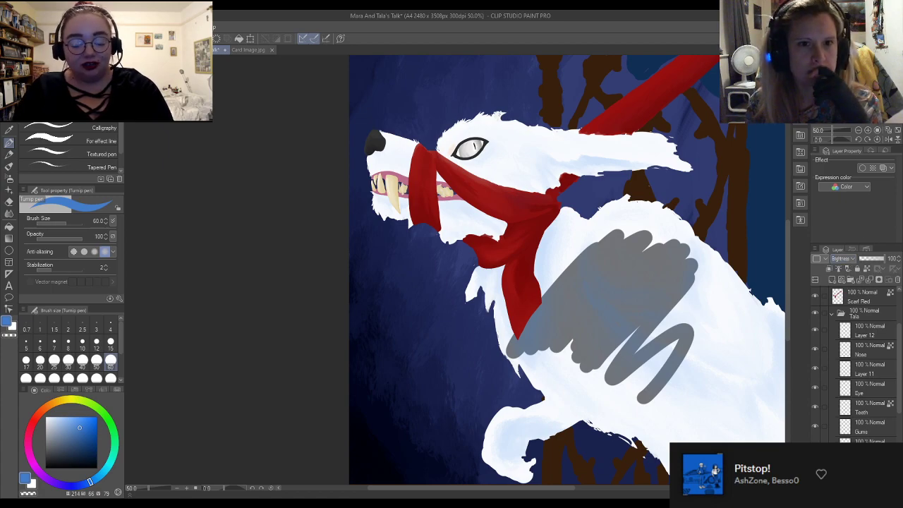
Set the blue test layer's blending mode to Linear burn and lower its opacity to 43%
{"action": "scroll", "coordinate": [841, 258], "scroll_direction": "down", "scroll_amount": 1}
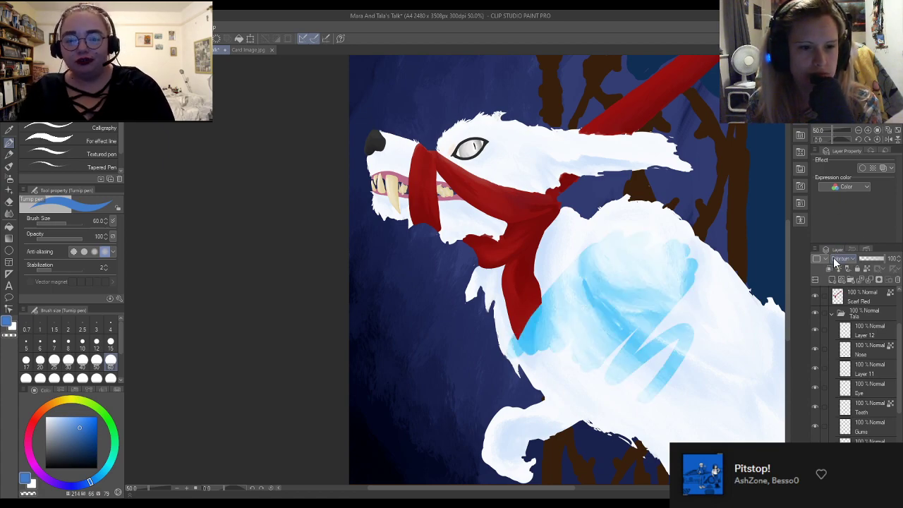
{"action": "scroll", "coordinate": [847, 265], "scroll_direction": "up", "scroll_amount": 1}
{"action": "scroll", "coordinate": [847, 265], "scroll_direction": "down", "scroll_amount": 4}
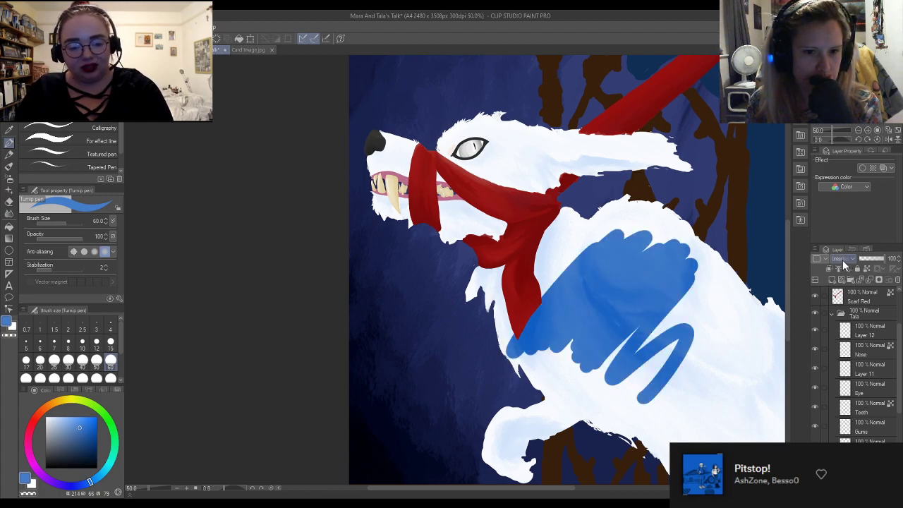
{"action": "left_click", "coordinate": [872, 260]}
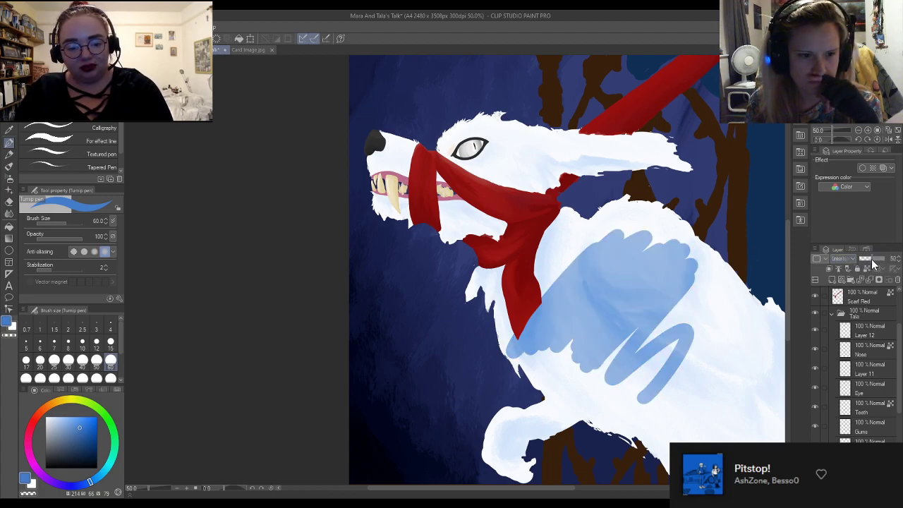
Turn off the blue layer colour effect on the fur copy layer beneath the Linear burn layer
{"action": "scroll", "coordinate": [837, 424], "scroll_direction": "down", "scroll_amount": 2}
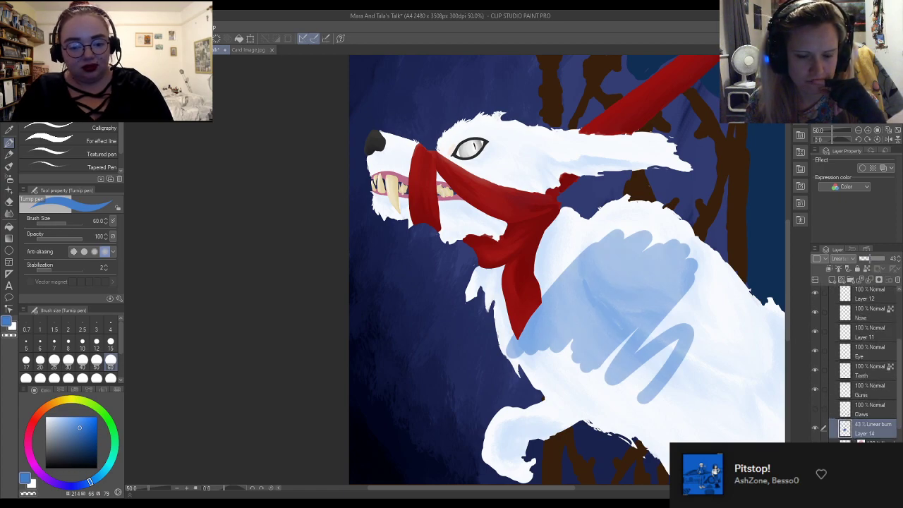
{"action": "left_click", "coordinate": [864, 311]}
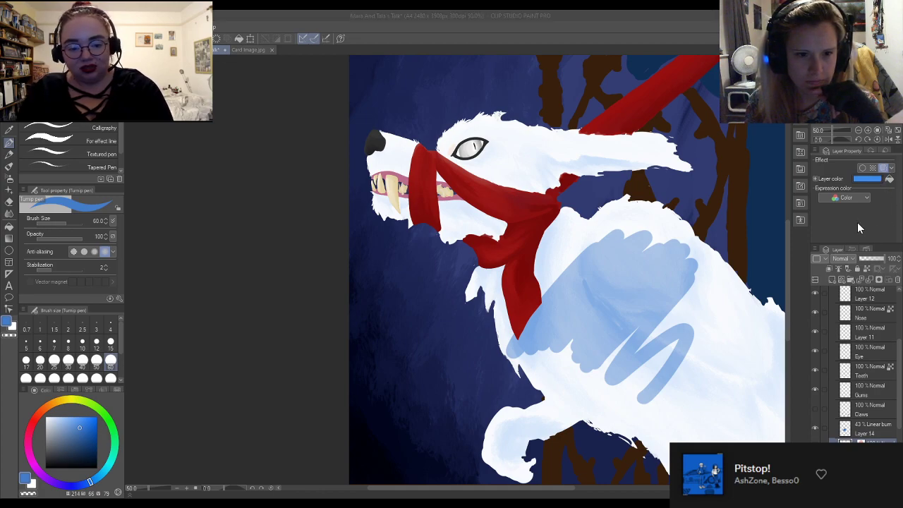
{"action": "left_click", "coordinate": [883, 169]}
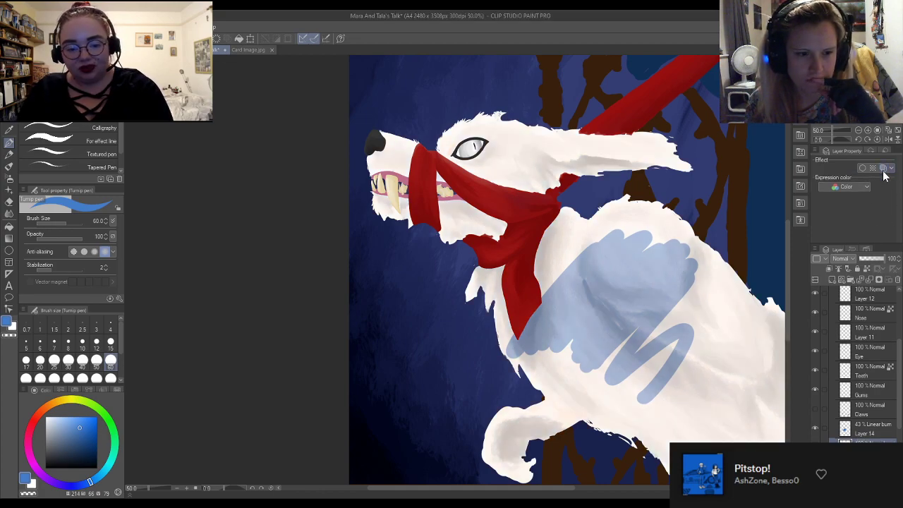
Cover the whole creature on Layer 14 with brighter blue (hue 214, saturation 76, brightness 100), using the Turnip pen at size 200
{"action": "left_click", "coordinate": [876, 431]}
{"action": "scroll", "coordinate": [601, 293], "scroll_direction": "down", "scroll_amount": 3}
{"action": "scroll", "coordinate": [543, 309], "scroll_direction": "up", "scroll_amount": 1}
{"action": "mouse_move", "coordinate": [81, 430]}
{"action": "left_mouse_down"}
{"action": "mouse_move", "coordinate": [92, 423]}
{"action": "mouse_move", "coordinate": [86, 405]}
{"action": "left_mouse_up"}
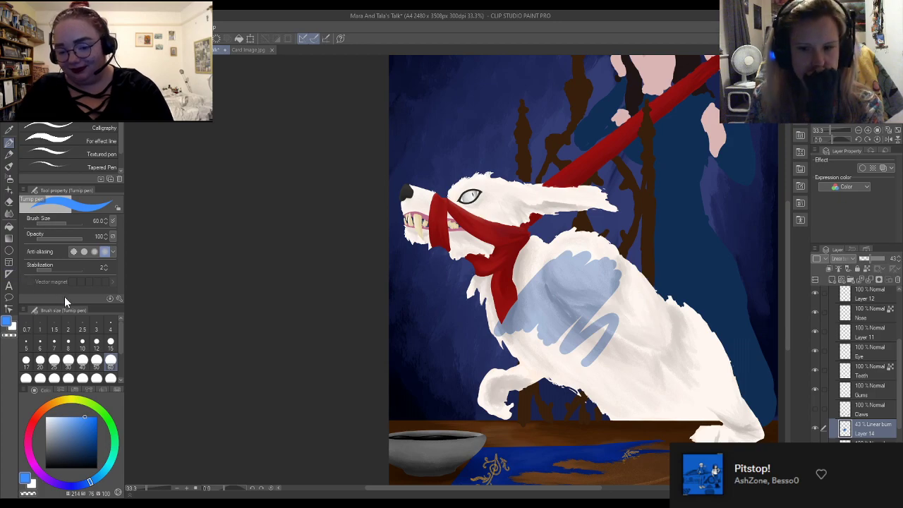
{"action": "left_click", "coordinate": [110, 378]}
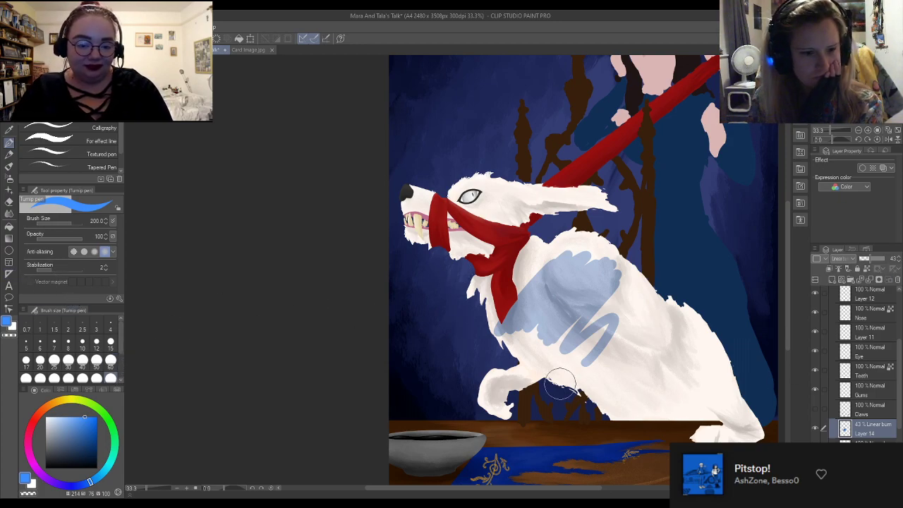
{"action": "mouse_move", "coordinate": [563, 298]}
{"action": "left_mouse_down"}
{"action": "mouse_move", "coordinate": [545, 279]}
{"action": "mouse_move", "coordinate": [513, 317]}
{"action": "mouse_move", "coordinate": [529, 266]}
{"action": "mouse_move", "coordinate": [493, 277]}
{"action": "mouse_move", "coordinate": [483, 295]}
{"action": "mouse_move", "coordinate": [485, 325]}
{"action": "mouse_move", "coordinate": [539, 335]}
{"action": "mouse_move", "coordinate": [588, 251]}
{"action": "mouse_move", "coordinate": [611, 286]}
{"action": "mouse_move", "coordinate": [602, 381]}
{"action": "mouse_move", "coordinate": [626, 369]}
{"action": "mouse_move", "coordinate": [657, 311]}
{"action": "mouse_move", "coordinate": [648, 392]}
{"action": "mouse_move", "coordinate": [681, 383]}
{"action": "mouse_move", "coordinate": [697, 350]}
{"action": "mouse_move", "coordinate": [714, 414]}
{"action": "mouse_move", "coordinate": [732, 423]}
{"action": "mouse_move", "coordinate": [622, 374]}
{"action": "mouse_move", "coordinate": [503, 375]}
{"action": "mouse_move", "coordinate": [535, 320]}
{"action": "mouse_move", "coordinate": [497, 263]}
{"action": "mouse_move", "coordinate": [516, 253]}
{"action": "mouse_move", "coordinate": [534, 215]}
{"action": "mouse_move", "coordinate": [565, 197]}
{"action": "mouse_move", "coordinate": [597, 202]}
{"action": "mouse_move", "coordinate": [518, 185]}
{"action": "mouse_move", "coordinate": [480, 240]}
{"action": "mouse_move", "coordinate": [449, 245]}
{"action": "mouse_move", "coordinate": [433, 243]}
{"action": "mouse_move", "coordinate": [416, 222]}
{"action": "mouse_move", "coordinate": [419, 190]}
{"action": "mouse_move", "coordinate": [449, 221]}
{"action": "mouse_move", "coordinate": [478, 218]}
{"action": "mouse_move", "coordinate": [496, 192]}
{"action": "mouse_move", "coordinate": [490, 177]}
{"action": "mouse_move", "coordinate": [446, 189]}
{"action": "mouse_move", "coordinate": [446, 215]}
{"action": "mouse_move", "coordinate": [492, 218]}
{"action": "left_mouse_up"}
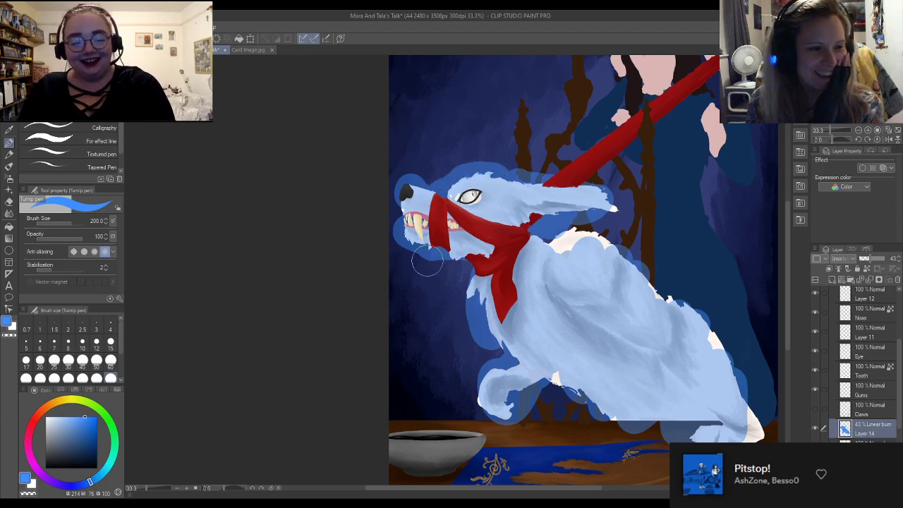
{"action": "mouse_move", "coordinate": [555, 261]}
{"action": "left_mouse_down"}
{"action": "mouse_move", "coordinate": [606, 254]}
{"action": "mouse_move", "coordinate": [601, 238]}
{"action": "mouse_move", "coordinate": [616, 268]}
{"action": "mouse_move", "coordinate": [665, 299]}
{"action": "mouse_move", "coordinate": [719, 376]}
{"action": "mouse_move", "coordinate": [698, 328]}
{"action": "mouse_move", "coordinate": [745, 409]}
{"action": "mouse_move", "coordinate": [739, 436]}
{"action": "left_mouse_up"}
{"action": "mouse_move", "coordinate": [565, 358]}
{"action": "left_mouse_down"}
{"action": "mouse_move", "coordinate": [618, 414]}
{"action": "mouse_move", "coordinate": [548, 361]}
{"action": "mouse_move", "coordinate": [569, 346]}
{"action": "left_mouse_up"}
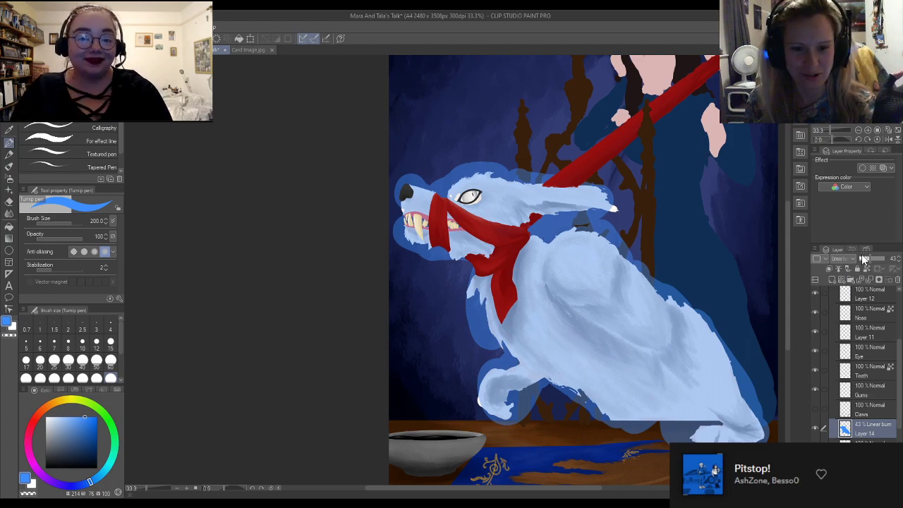
Lower Layer 14's opacity to 22% and clip it to the fur layer below
{"action": "left_click", "coordinate": [865, 258]}
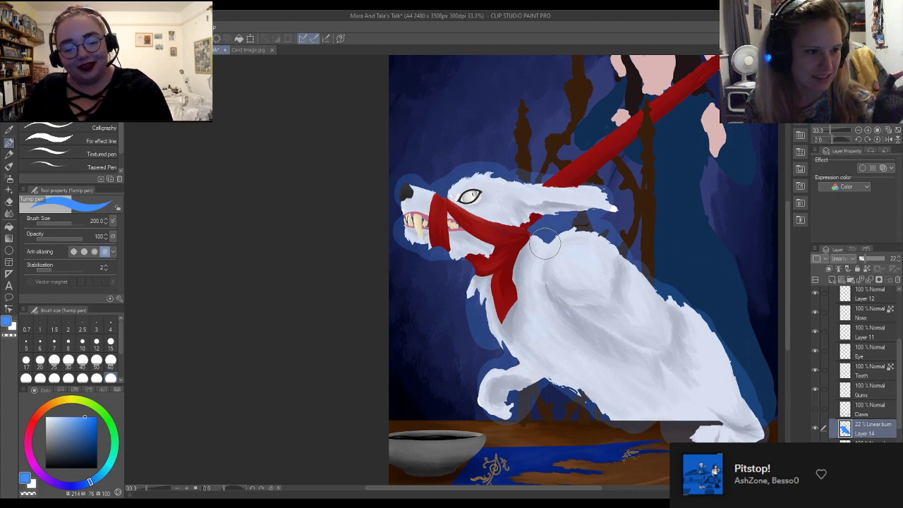
{"action": "scroll", "coordinate": [439, 187], "scroll_direction": "up", "scroll_amount": 1}
{"action": "scroll", "coordinate": [439, 187], "scroll_direction": "up", "scroll_amount": 1}
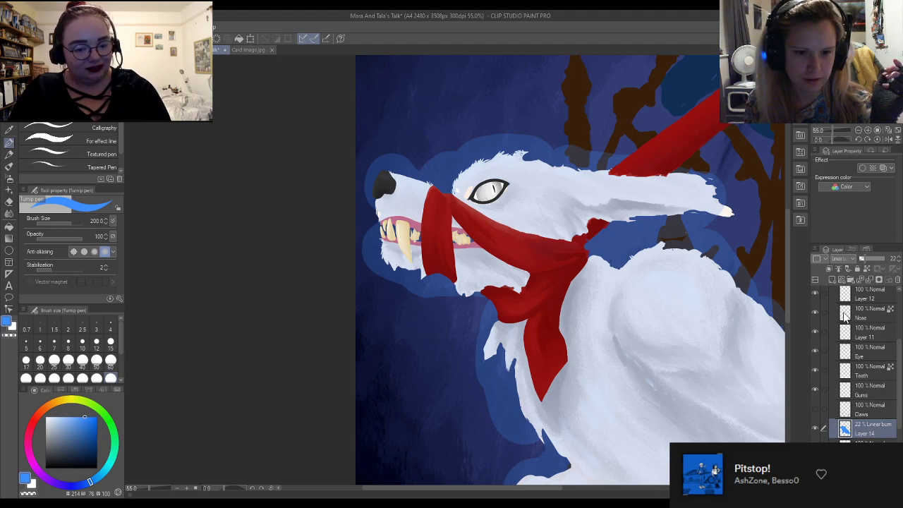
{"action": "scroll", "coordinate": [383, 242], "scroll_direction": "down", "scroll_amount": 4}
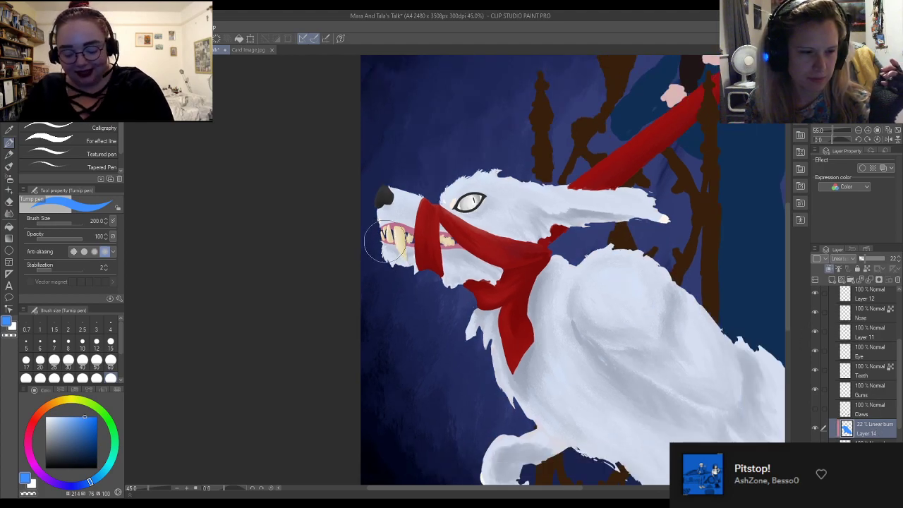
{"action": "scroll", "coordinate": [363, 294], "scroll_direction": "up", "scroll_amount": 1}
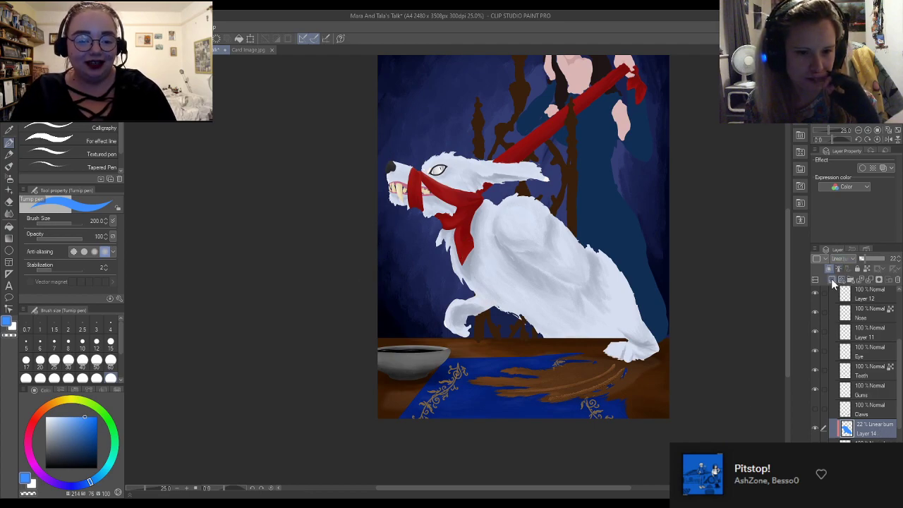
Add a new layer above the blue tint layer and choose pure white as the paint colour
{"action": "left_click", "coordinate": [831, 279]}
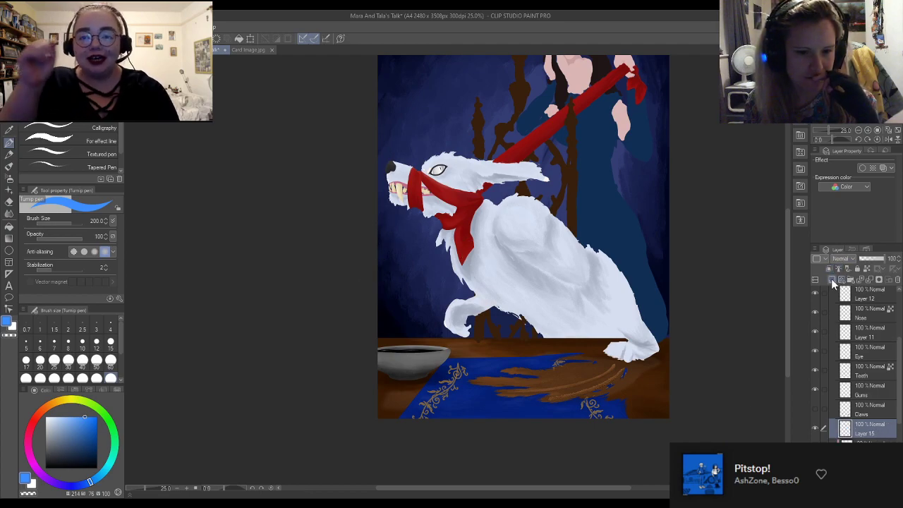
{"action": "left_click", "coordinate": [46, 418]}
{"action": "scroll", "coordinate": [484, 183], "scroll_direction": "up", "scroll_amount": 1}
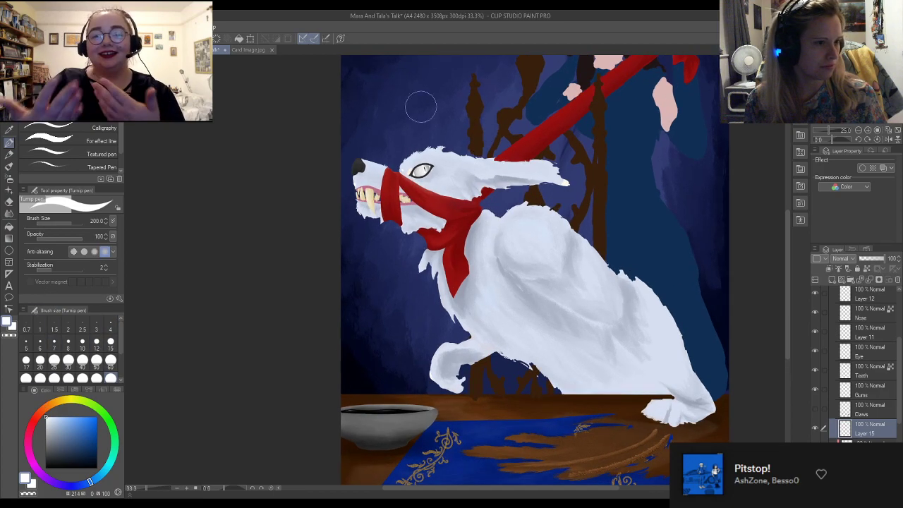
Paint curved white highlight strokes around the creature's rounded shoulder with the Gouache brush at size 30
{"action": "scroll", "coordinate": [456, 94], "scroll_direction": "up", "scroll_amount": 1}
{"action": "left_click", "coordinate": [68, 360]}
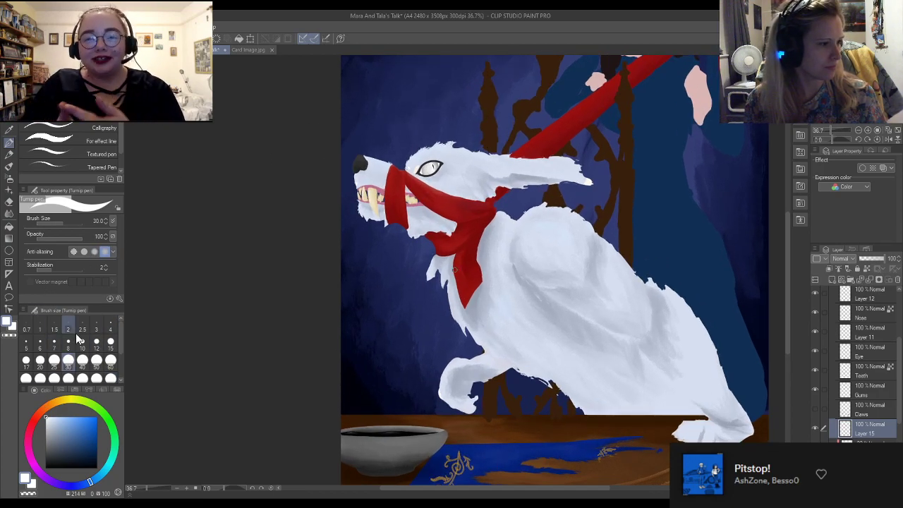
{"action": "left_click", "coordinate": [110, 341]}
{"action": "left_click", "coordinate": [10, 155]}
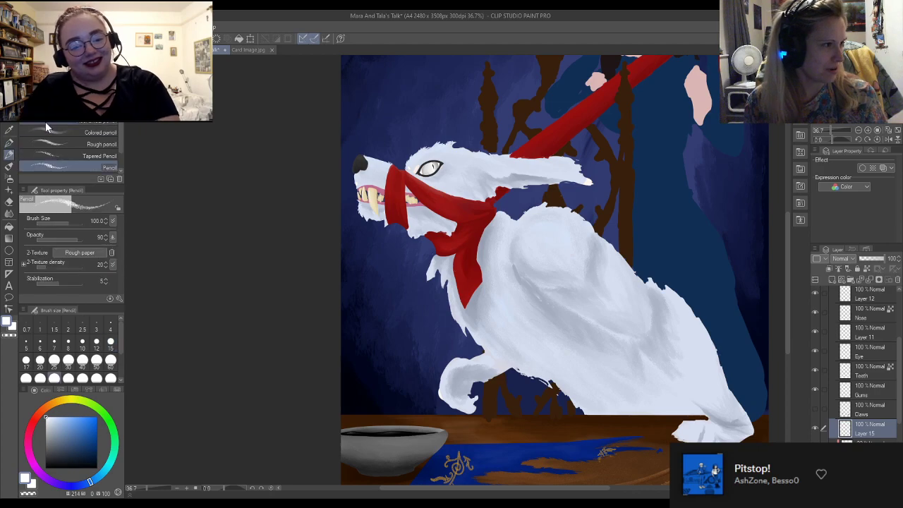
{"action": "left_click", "coordinate": [8, 167]}
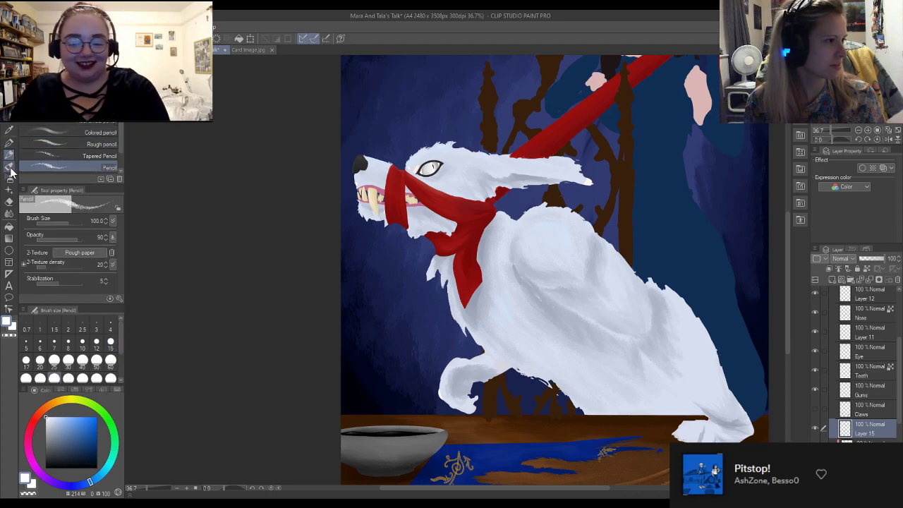
{"action": "scroll", "coordinate": [475, 185], "scroll_direction": "up", "scroll_amount": 1}
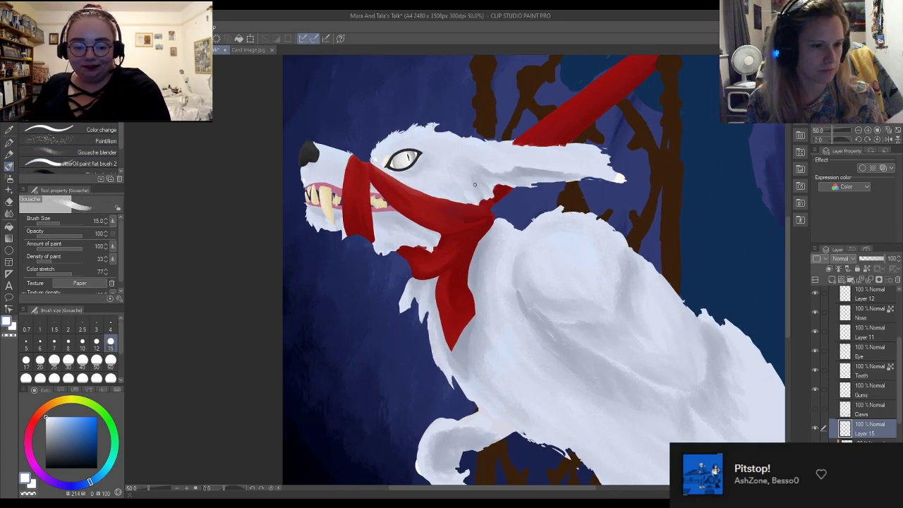
{"action": "left_click", "coordinate": [39, 360]}
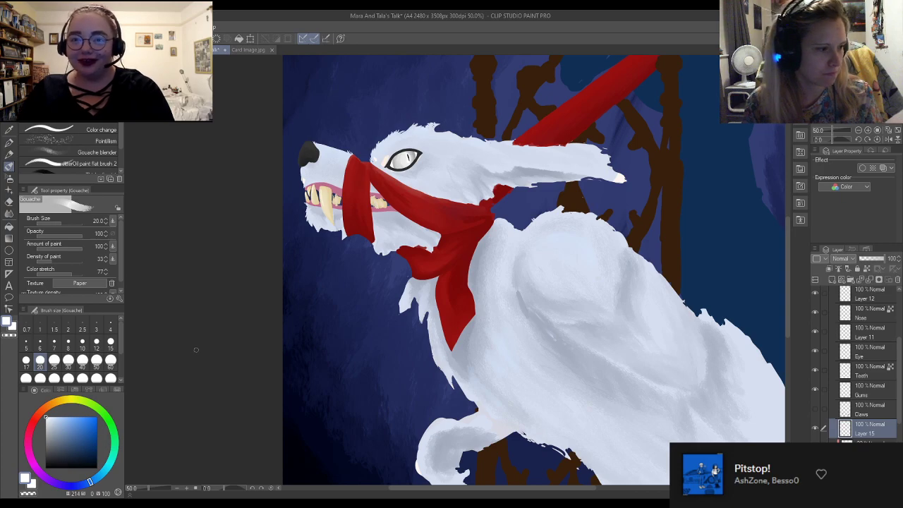
{"action": "left_click", "coordinate": [68, 360]}
{"action": "mouse_move", "coordinate": [542, 245]}
{"action": "left_mouse_down"}
{"action": "mouse_move", "coordinate": [571, 234]}
{"action": "mouse_move", "coordinate": [558, 241]}
{"action": "mouse_move", "coordinate": [596, 264]}
{"action": "mouse_move", "coordinate": [582, 276]}
{"action": "mouse_move", "coordinate": [553, 269]}
{"action": "mouse_move", "coordinate": [587, 288]}
{"action": "mouse_move", "coordinate": [549, 281]}
{"action": "mouse_move", "coordinate": [596, 288]}
{"action": "left_mouse_up"}
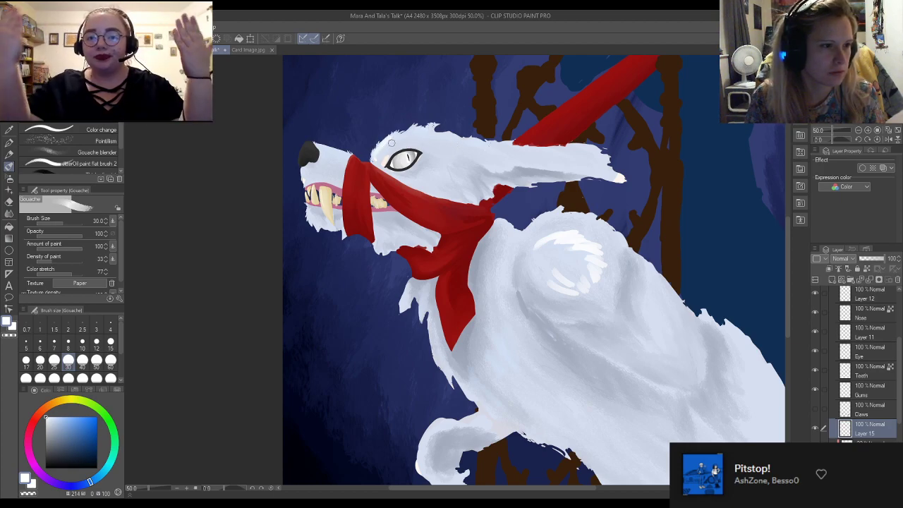
Add white Gouache highlights along the creature's head, ear and muzzle, and on its cheek and lower jaw
{"action": "mouse_move", "coordinate": [418, 135]}
{"action": "left_mouse_down"}
{"action": "mouse_move", "coordinate": [435, 150]}
{"action": "mouse_move", "coordinate": [450, 157]}
{"action": "mouse_move", "coordinate": [468, 127]}
{"action": "mouse_move", "coordinate": [468, 147]}
{"action": "mouse_move", "coordinate": [567, 151]}
{"action": "mouse_move", "coordinate": [596, 165]}
{"action": "left_mouse_up"}
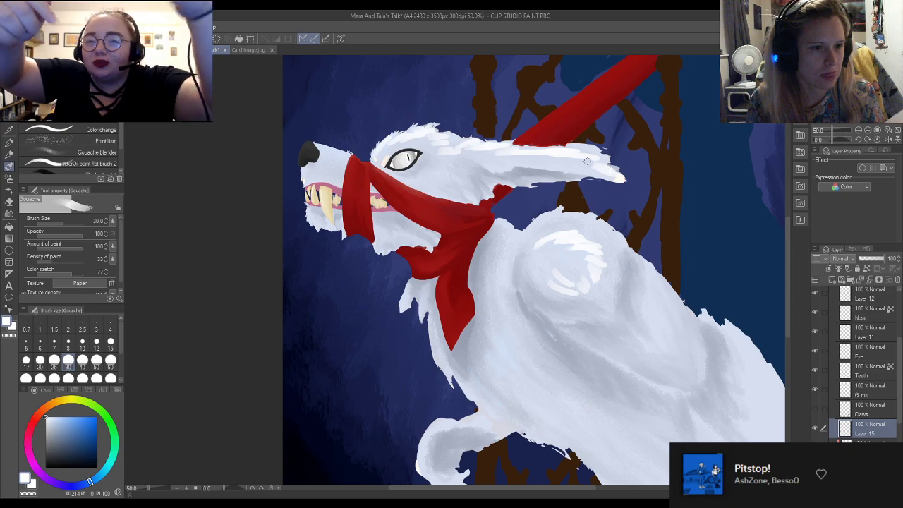
{"action": "left_click_drag", "start_coordinate": [321, 149], "coordinate": [339, 161]}
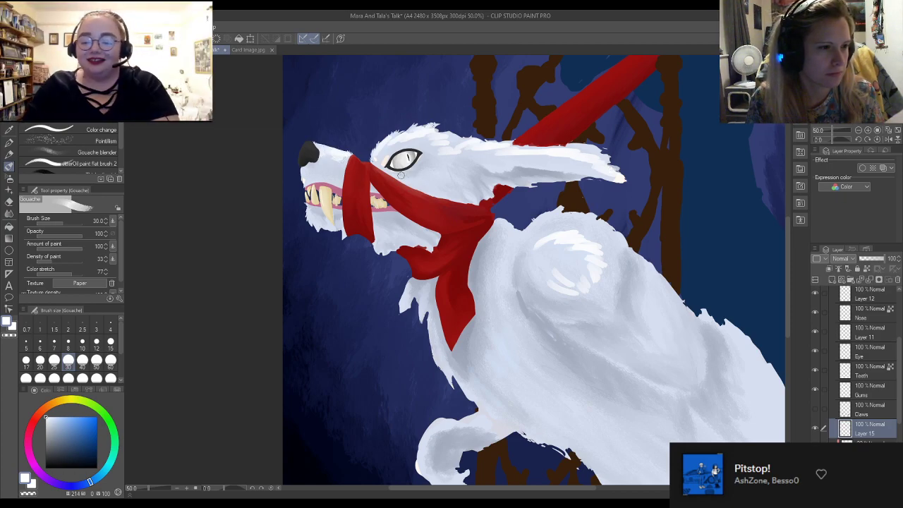
{"action": "mouse_move", "coordinate": [428, 169]}
{"action": "left_mouse_down"}
{"action": "mouse_move", "coordinate": [417, 184]}
{"action": "mouse_move", "coordinate": [435, 188]}
{"action": "mouse_move", "coordinate": [434, 164]}
{"action": "left_mouse_up"}
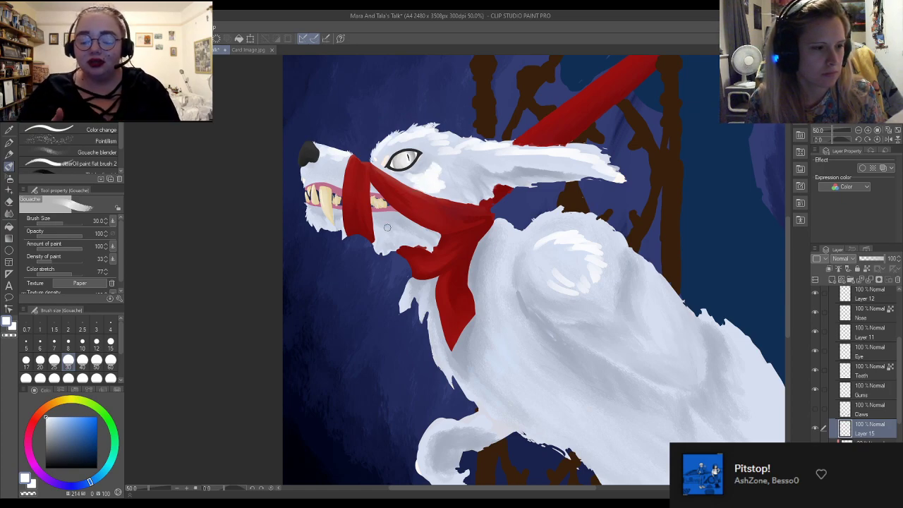
{"action": "mouse_move", "coordinate": [381, 235]}
{"action": "left_mouse_down"}
{"action": "mouse_move", "coordinate": [409, 237]}
{"action": "mouse_move", "coordinate": [387, 232]}
{"action": "left_mouse_up"}
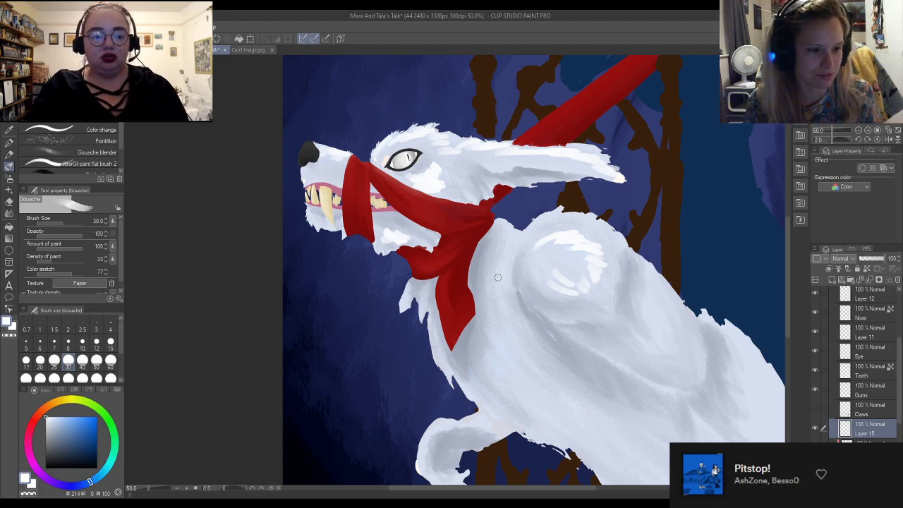
Add white Gouache highlight strokes to the creature's chest, haunch, back and neck fur
{"action": "left_click_drag", "start_coordinate": [513, 337], "coordinate": [507, 308]}
{"action": "mouse_move", "coordinate": [501, 261]}
{"action": "left_mouse_down"}
{"action": "mouse_move", "coordinate": [517, 359]}
{"action": "mouse_move", "coordinate": [504, 333]}
{"action": "mouse_move", "coordinate": [520, 359]}
{"action": "mouse_move", "coordinate": [512, 363]}
{"action": "mouse_move", "coordinate": [516, 396]}
{"action": "left_mouse_up"}
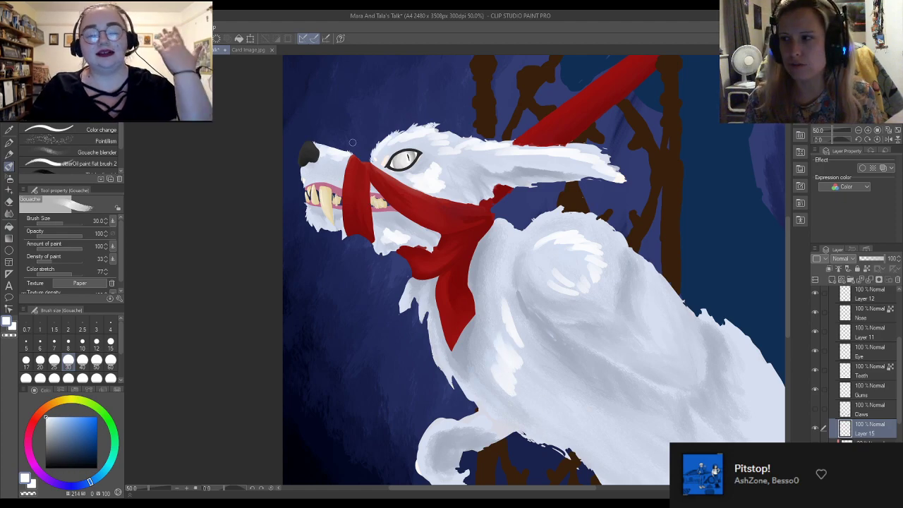
{"action": "scroll", "coordinate": [317, 129], "scroll_direction": "down", "scroll_amount": 2}
{"action": "scroll", "coordinate": [417, 241], "scroll_direction": "up", "scroll_amount": 2}
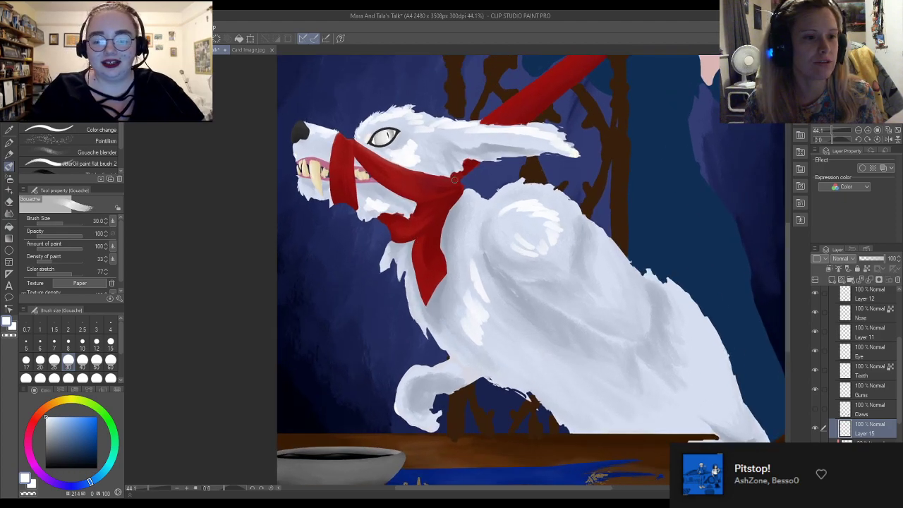
{"action": "scroll", "coordinate": [367, 106], "scroll_direction": "down", "scroll_amount": 4}
{"action": "scroll", "coordinate": [651, 269], "scroll_direction": "up", "scroll_amount": 2}
{"action": "scroll", "coordinate": [651, 269], "scroll_direction": "up", "scroll_amount": 1}
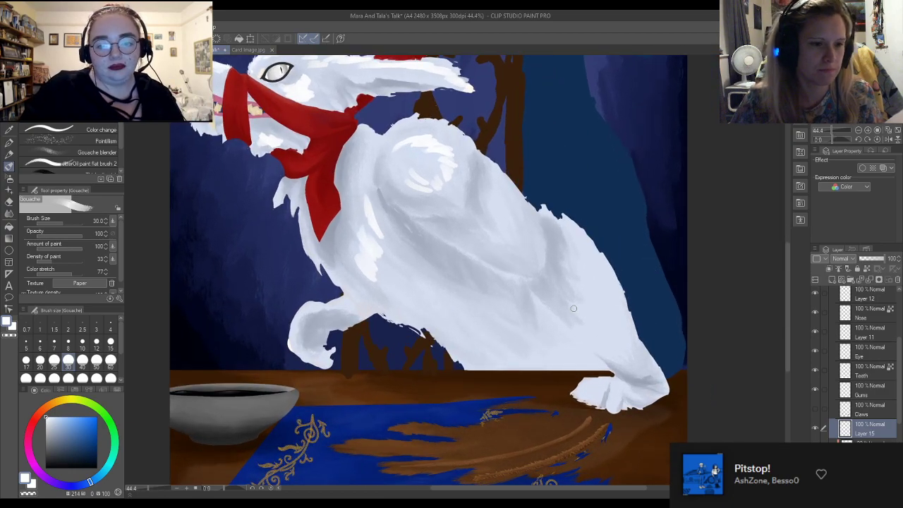
{"action": "mouse_move", "coordinate": [600, 331]}
{"action": "left_mouse_down"}
{"action": "mouse_move", "coordinate": [584, 266]}
{"action": "mouse_move", "coordinate": [619, 325]}
{"action": "mouse_move", "coordinate": [588, 256]}
{"action": "mouse_move", "coordinate": [622, 321]}
{"action": "mouse_move", "coordinate": [614, 297]}
{"action": "left_mouse_up"}
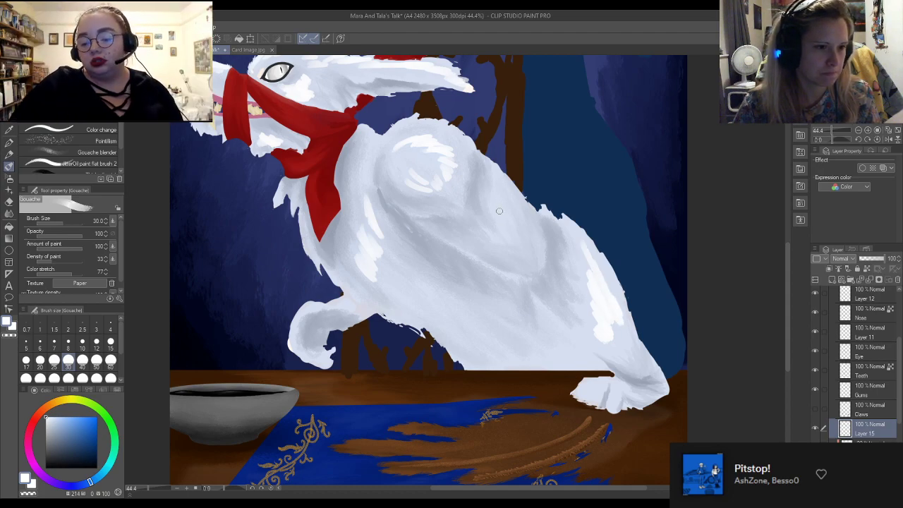
{"action": "mouse_move", "coordinate": [514, 203]}
{"action": "left_mouse_down"}
{"action": "mouse_move", "coordinate": [505, 212]}
{"action": "mouse_move", "coordinate": [511, 226]}
{"action": "left_mouse_up"}
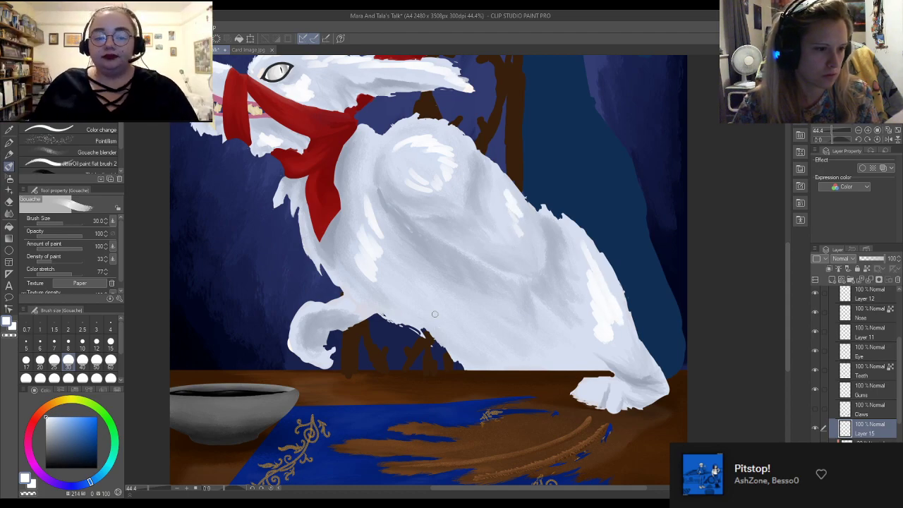
{"action": "left_click_drag", "start_coordinate": [368, 199], "coordinate": [360, 175]}
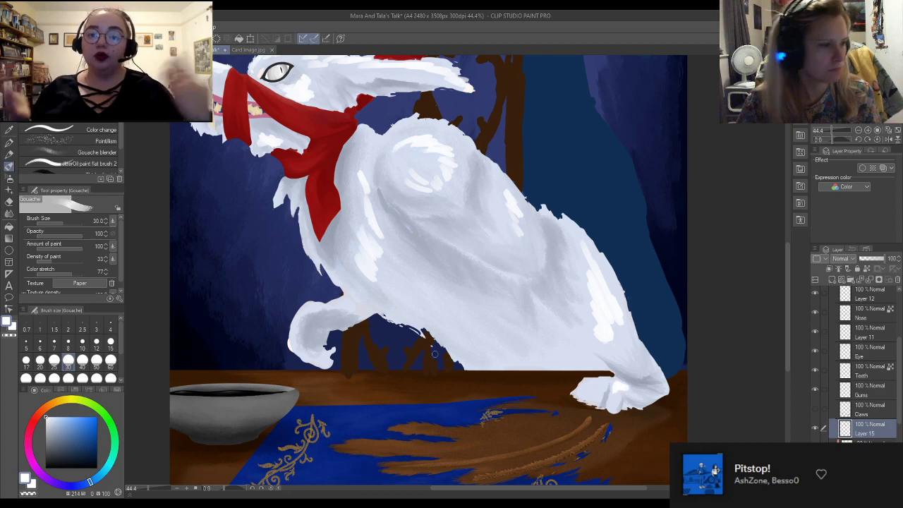
Soften the white highlights on the creature's body and head using the Gouache blender at size 30
{"action": "scroll", "coordinate": [338, 174], "scroll_direction": "down", "scroll_amount": 2}
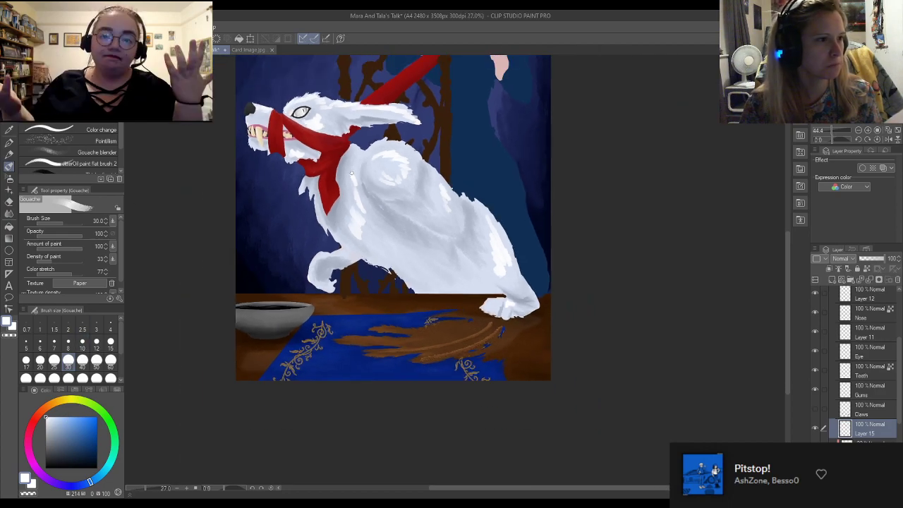
{"action": "scroll", "coordinate": [361, 176], "scroll_direction": "up", "scroll_amount": 2}
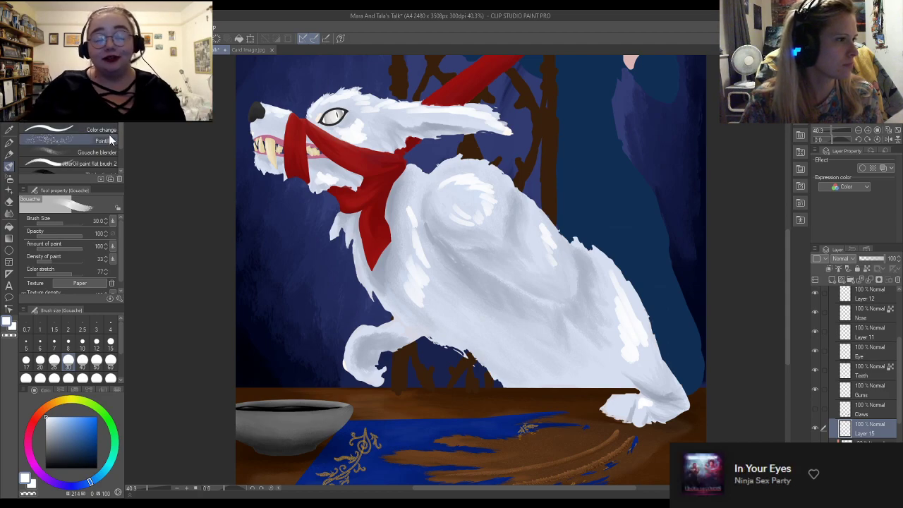
{"action": "left_click", "coordinate": [92, 152]}
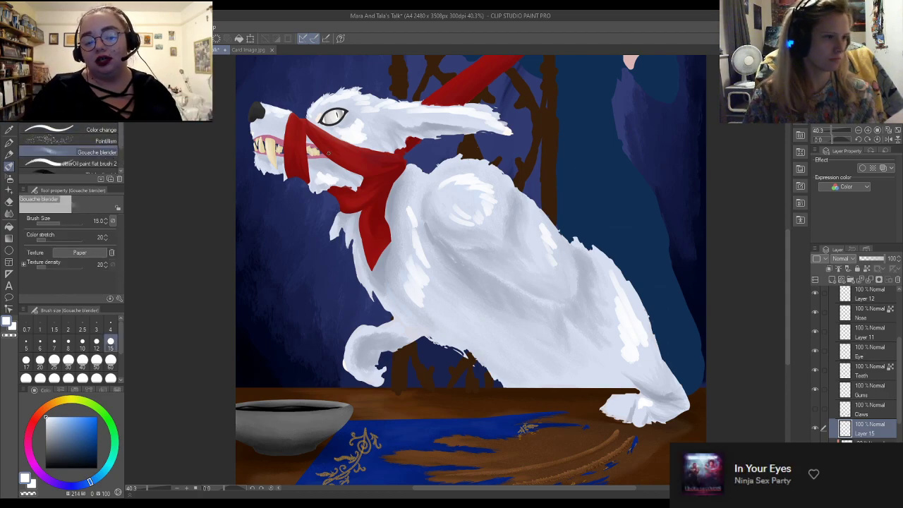
{"action": "left_click", "coordinate": [54, 359]}
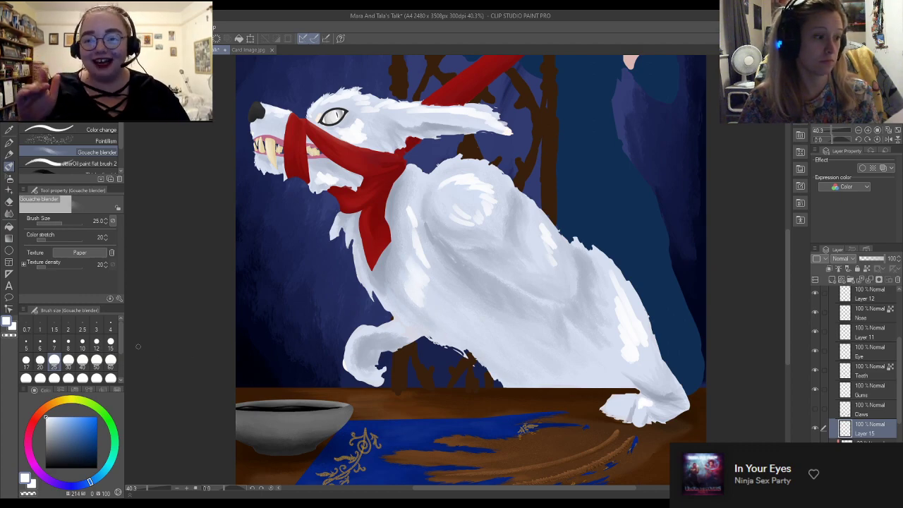
{"action": "left_click", "coordinate": [68, 359]}
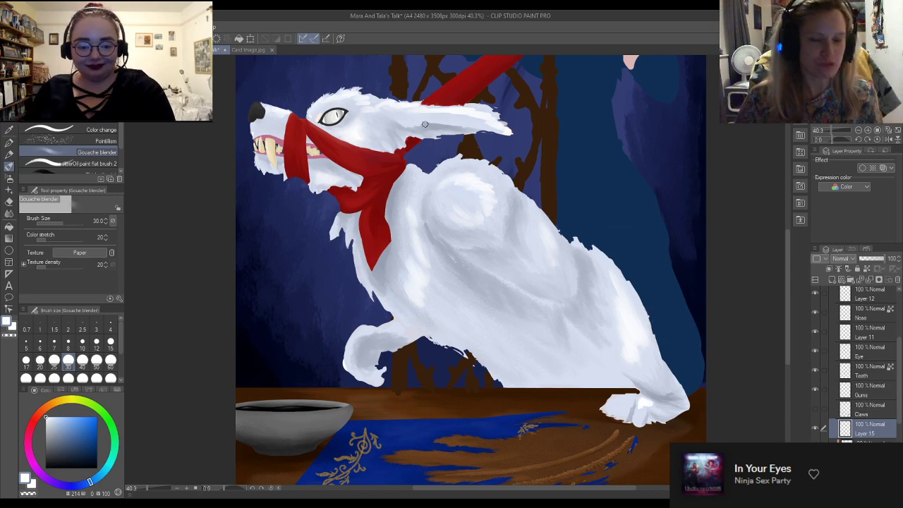
{"action": "scroll", "coordinate": [390, 190], "scroll_direction": "down", "scroll_amount": 3}
{"action": "scroll", "coordinate": [558, 183], "scroll_direction": "up", "scroll_amount": 4}
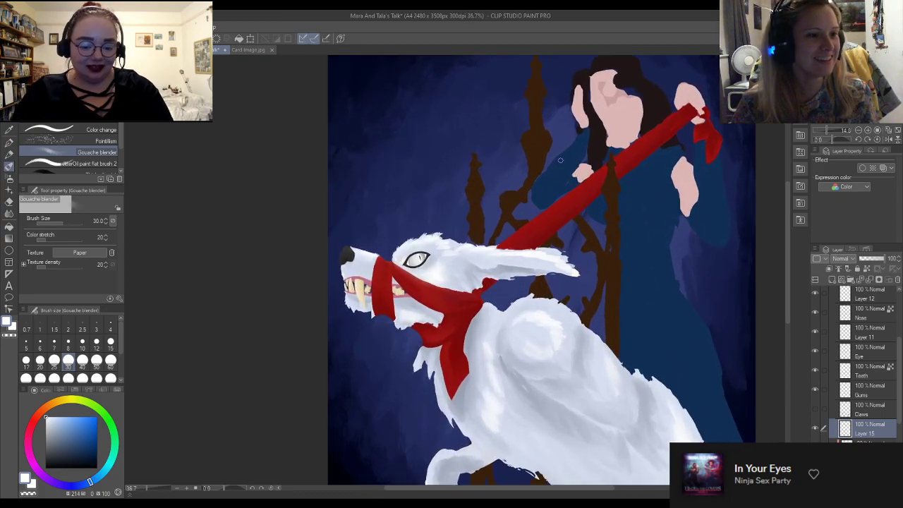
{"action": "scroll", "coordinate": [482, 296], "scroll_direction": "up", "scroll_amount": 2}
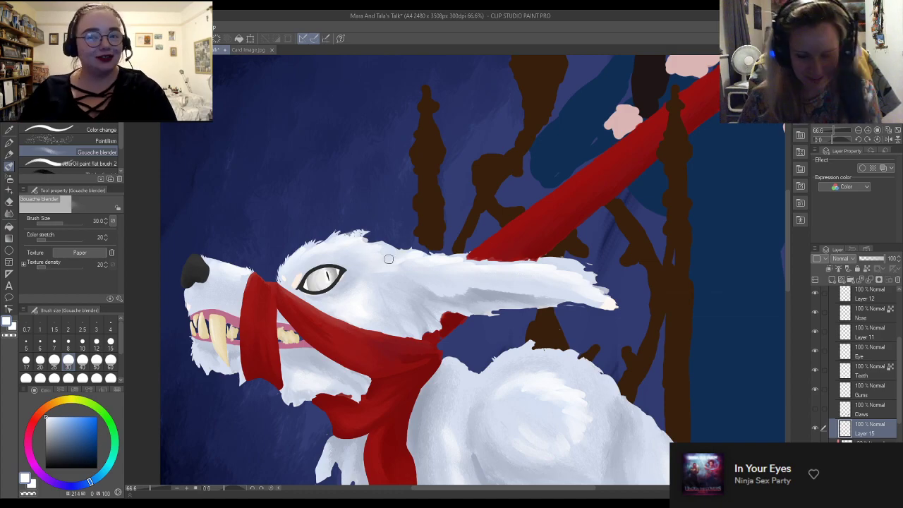
{"action": "scroll", "coordinate": [366, 272], "scroll_direction": "down", "scroll_amount": 3}
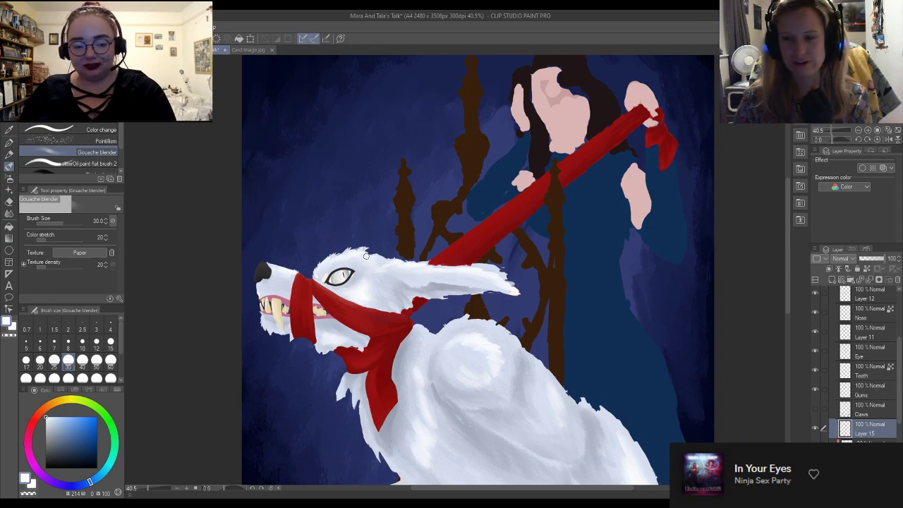
Examine the fur and feather rendering in Card Image.jpg, and return to the creature painting
{"action": "left_click", "coordinate": [252, 50]}
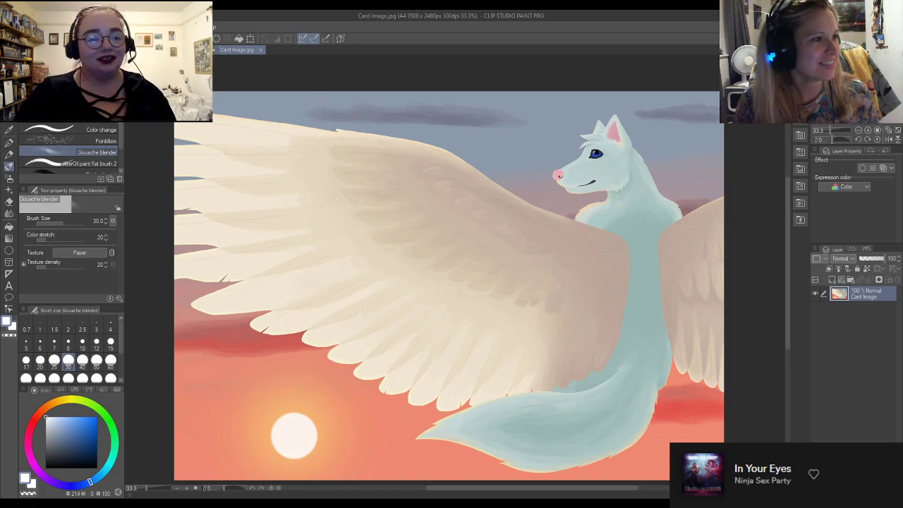
{"action": "key", "text": "ctrl+Tab"}
{"action": "scroll", "coordinate": [257, 316], "scroll_direction": "down", "scroll_amount": 4}
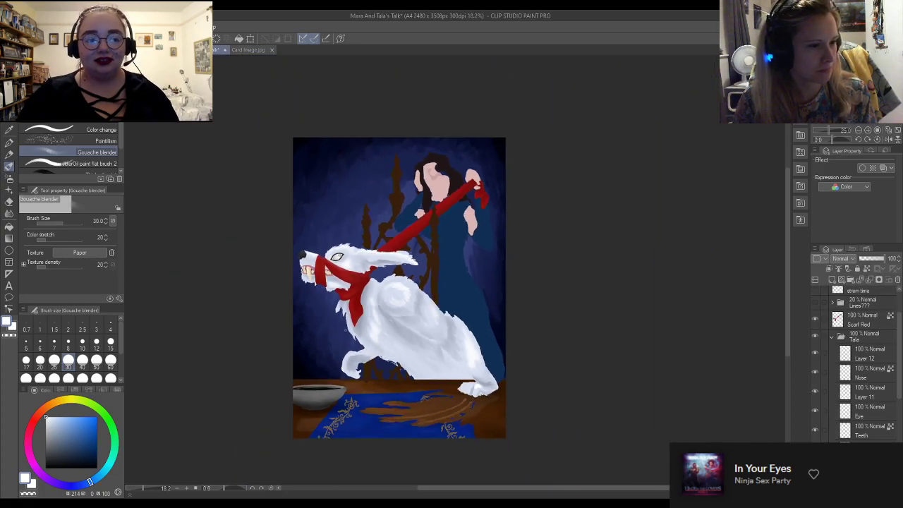
{"action": "scroll", "coordinate": [257, 315], "scroll_direction": "up", "scroll_amount": 2}
{"action": "left_click", "coordinate": [40, 348]}
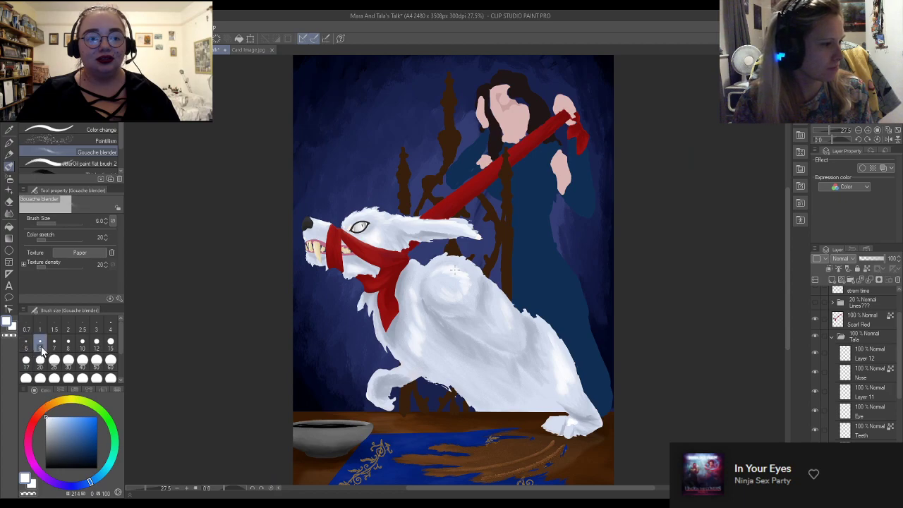
{"action": "scroll", "coordinate": [399, 347], "scroll_direction": "up", "scroll_amount": 1}
{"action": "scroll", "coordinate": [399, 347], "scroll_direction": "up", "scroll_amount": 3}
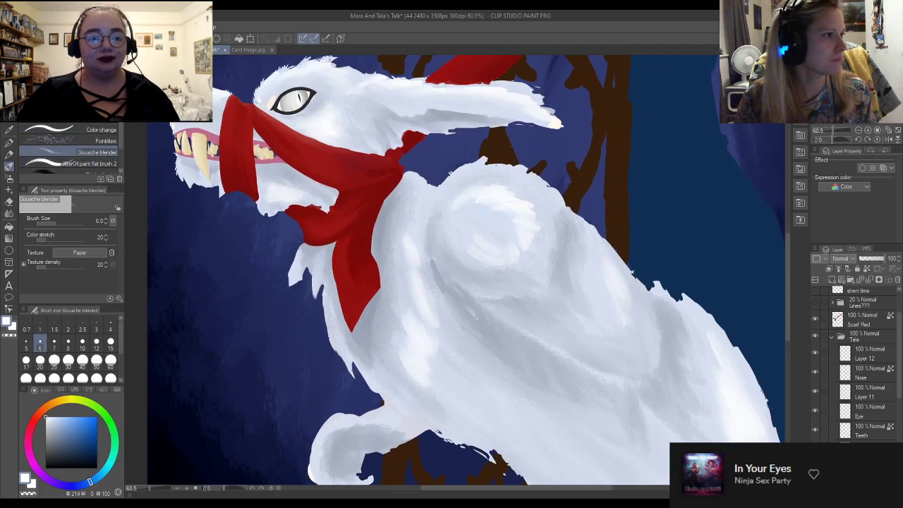
{"action": "scroll", "coordinate": [520, 250], "scroll_direction": "up", "scroll_amount": 1}
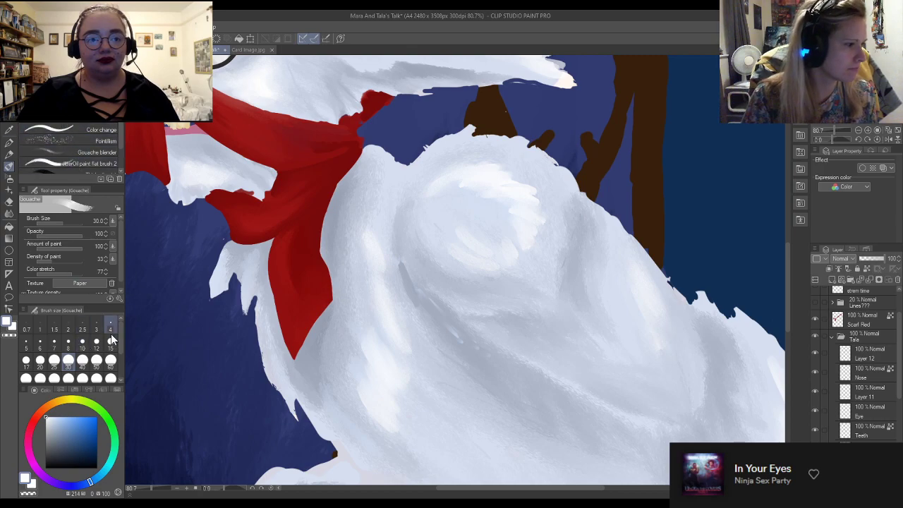
{"action": "left_click", "coordinate": [82, 342]}
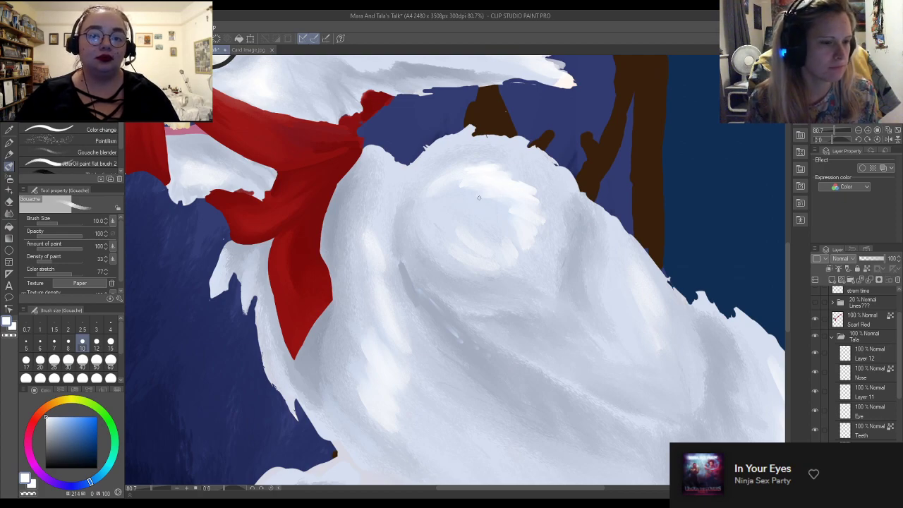
{"action": "scroll", "coordinate": [513, 196], "scroll_direction": "down", "scroll_amount": 2}
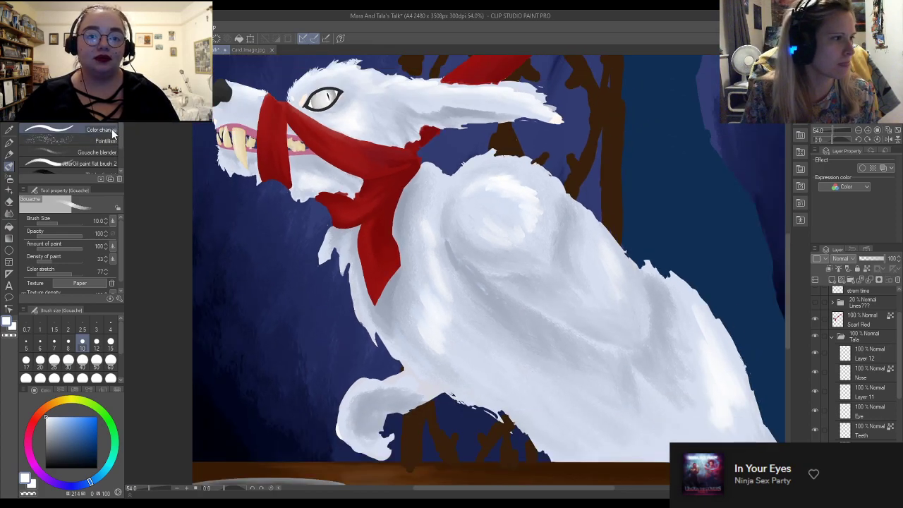
Smooth the shoulder and chest highlights into the surrounding fur using the Gouache blender at size 60
{"action": "left_click", "coordinate": [112, 154]}
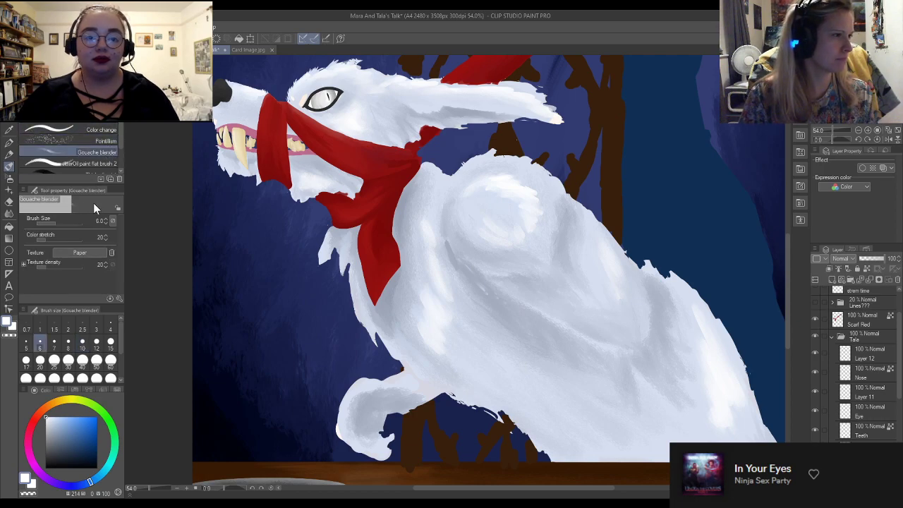
{"action": "left_click", "coordinate": [111, 362]}
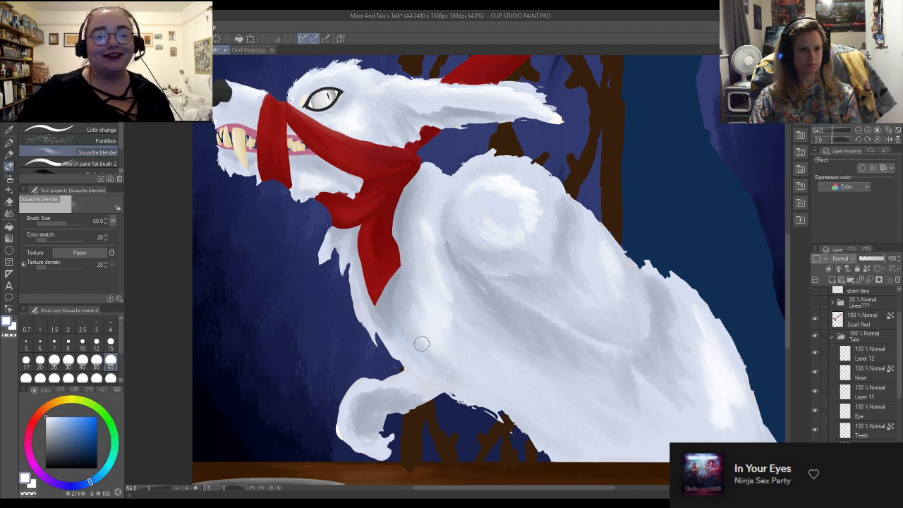
{"action": "mouse_move", "coordinate": [459, 236]}
{"action": "left_mouse_down"}
{"action": "mouse_move", "coordinate": [505, 235]}
{"action": "mouse_move", "coordinate": [485, 220]}
{"action": "mouse_move", "coordinate": [504, 230]}
{"action": "mouse_move", "coordinate": [500, 196]}
{"action": "mouse_move", "coordinate": [463, 194]}
{"action": "mouse_move", "coordinate": [527, 185]}
{"action": "mouse_move", "coordinate": [470, 199]}
{"action": "mouse_move", "coordinate": [472, 188]}
{"action": "mouse_move", "coordinate": [532, 194]}
{"action": "left_mouse_up"}
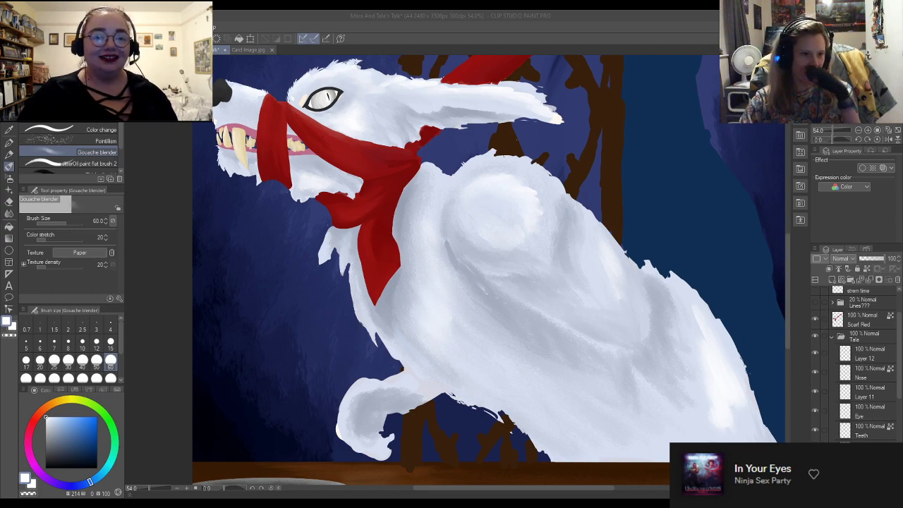
{"action": "left_click", "coordinate": [512, 202]}
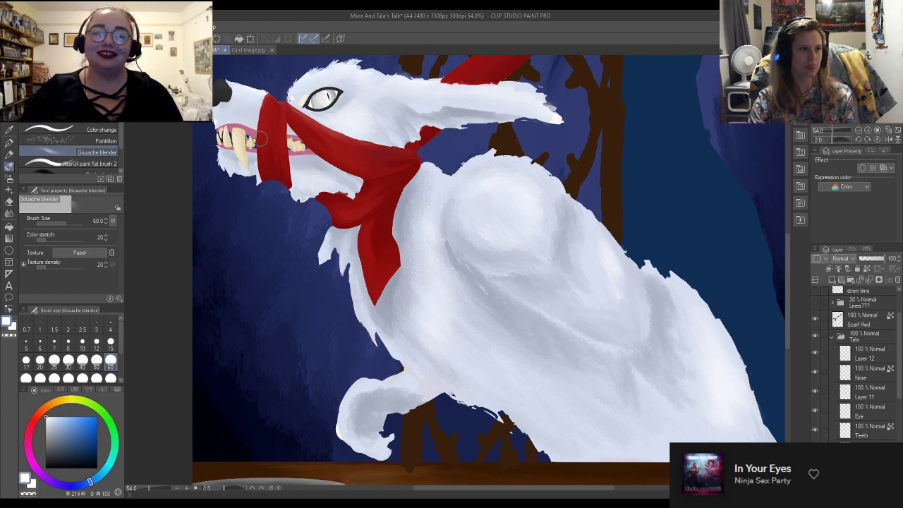
Briefly hide and show the Tala folder's layers down to Teeth to locate the stray cream patches near the eye
{"action": "left_click", "coordinate": [815, 406]}
{"action": "left_click", "coordinate": [816, 406]}
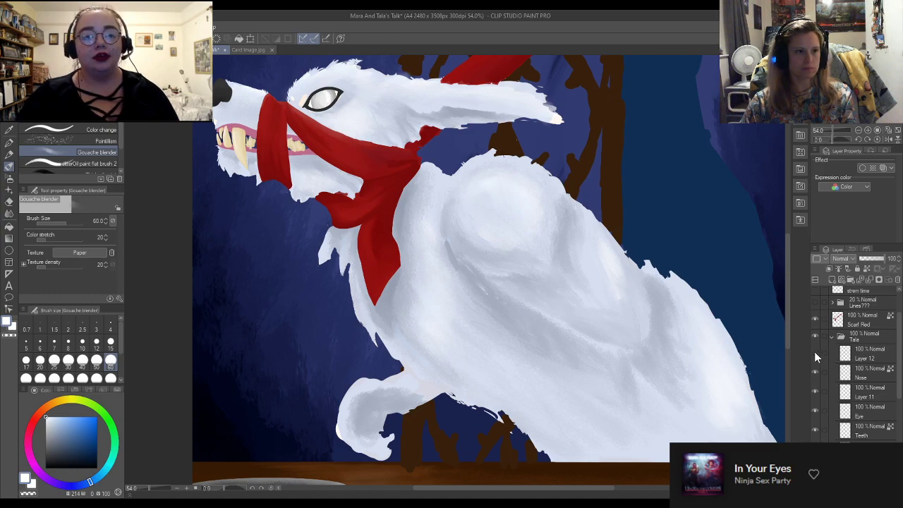
{"action": "left_click", "coordinate": [815, 390]}
{"action": "left_click", "coordinate": [815, 390]}
{"action": "left_click", "coordinate": [814, 411]}
{"action": "left_click", "coordinate": [814, 412]}
{"action": "left_click", "coordinate": [814, 429]}
{"action": "left_click", "coordinate": [814, 429]}
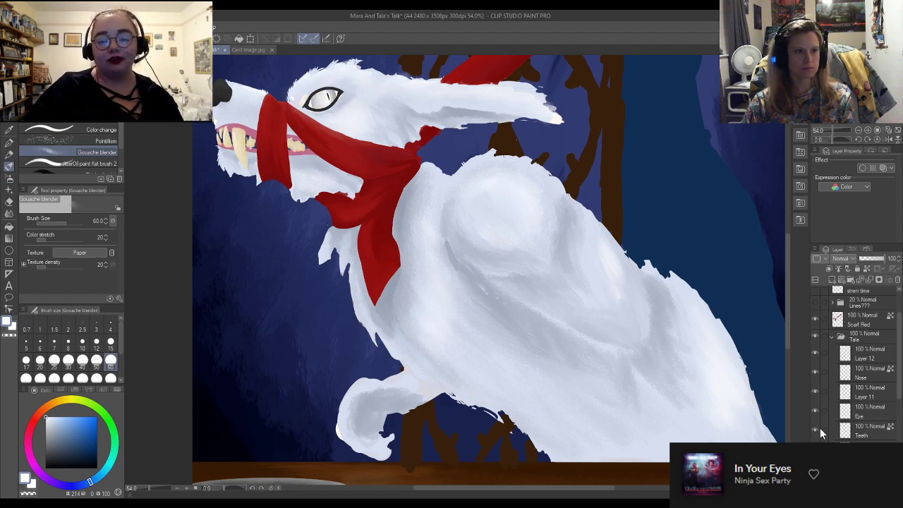
Unlock the Teeth layer's transparent pixels, erase the larger stray cream patch beside the eye with the Hard eraser at size 50, and relock them
{"action": "left_click", "coordinate": [868, 431]}
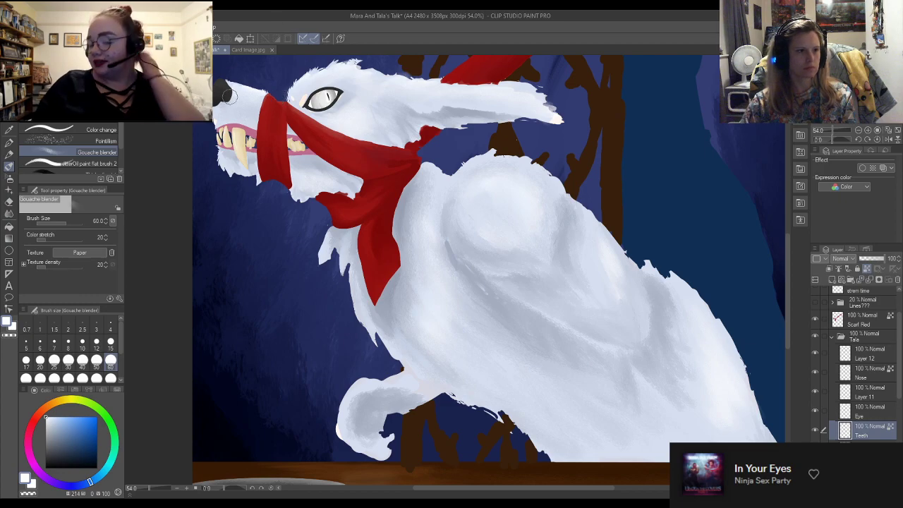
{"action": "scroll", "coordinate": [227, 88], "scroll_direction": "up", "scroll_amount": 8}
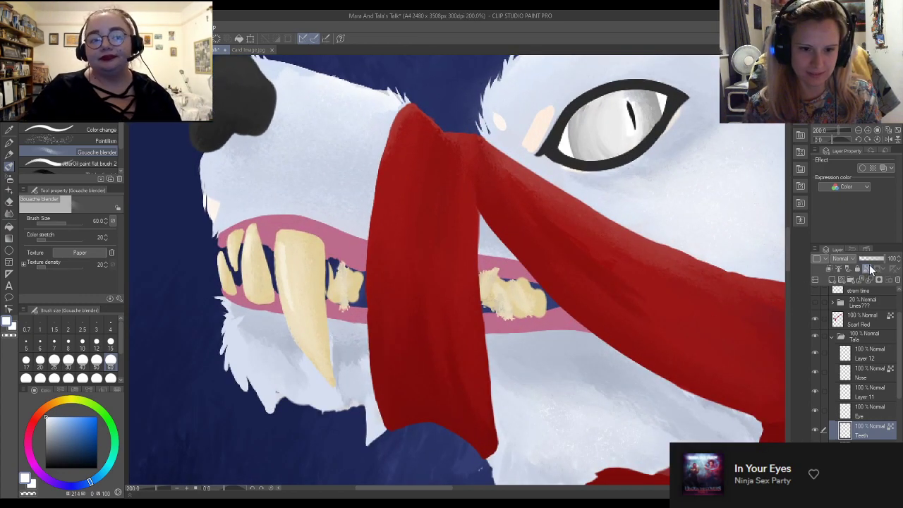
{"action": "key", "text": "e"}
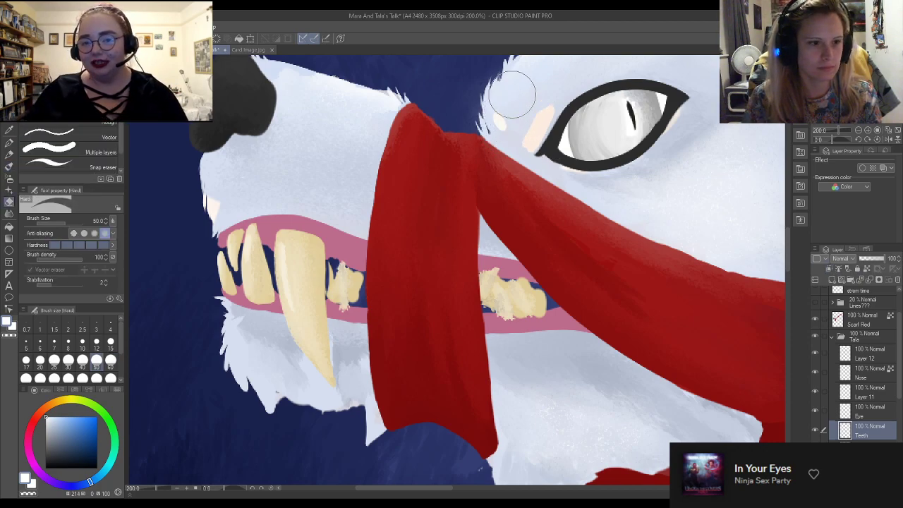
{"action": "key", "text": "b"}
{"action": "left_click", "coordinate": [815, 428]}
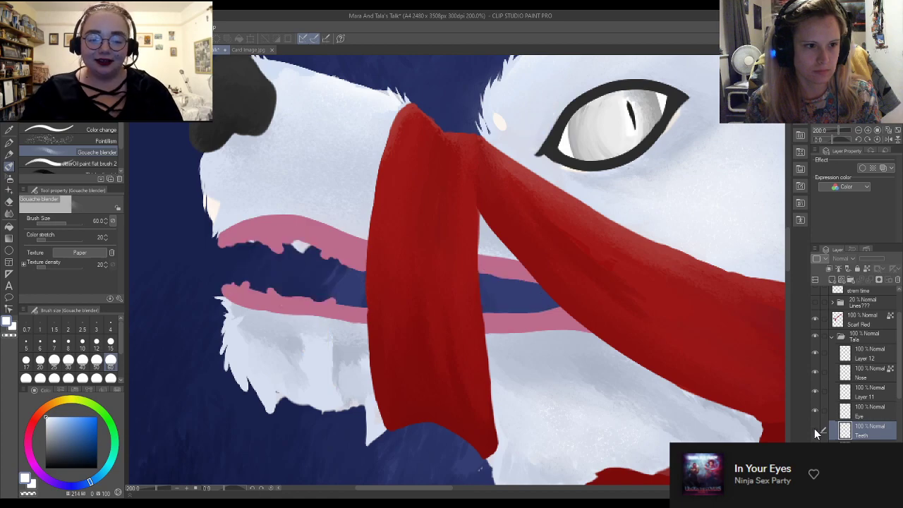
{"action": "left_click", "coordinate": [815, 431]}
{"action": "key", "text": "e"}
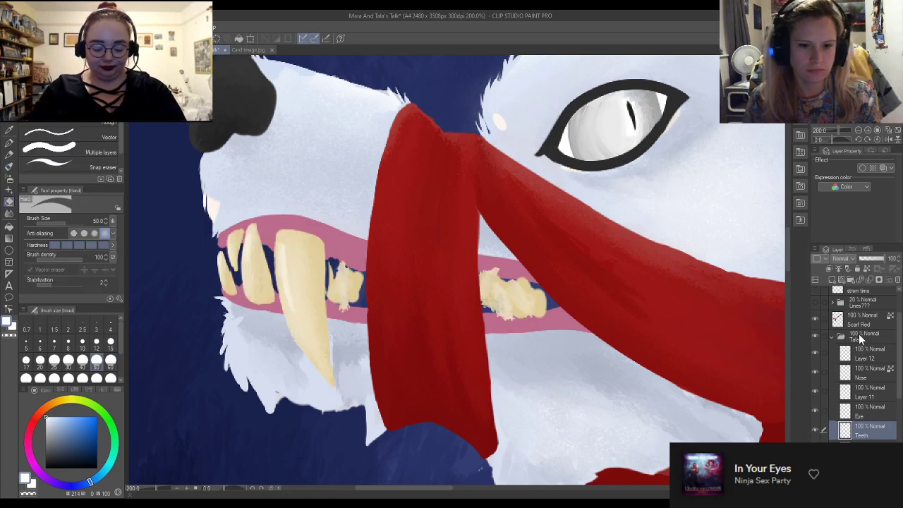
{"action": "key", "text": "b"}
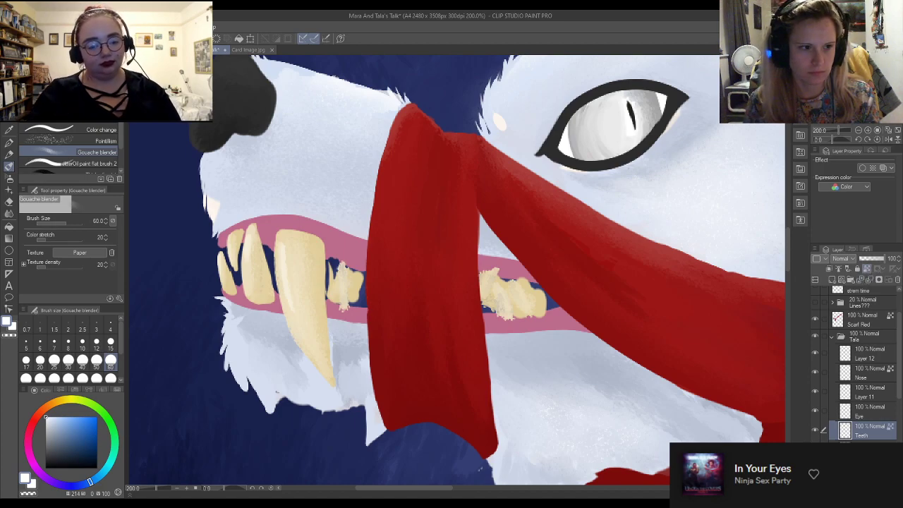
Briefly hide and show the Gums layer, and look through the layers below it for the remaining cream patches
{"action": "left_click", "coordinate": [815, 449]}
{"action": "left_click", "coordinate": [815, 449]}
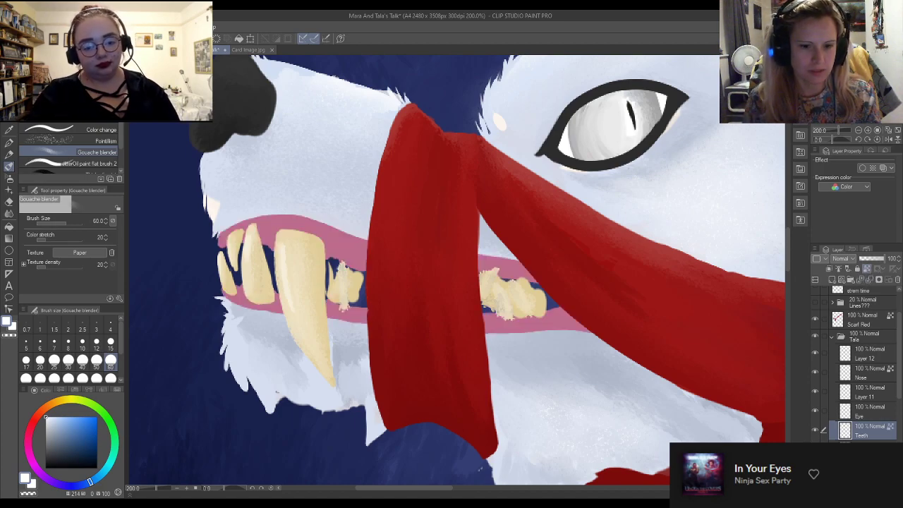
{"action": "scroll", "coordinate": [866, 391], "scroll_direction": "down", "scroll_amount": 5}
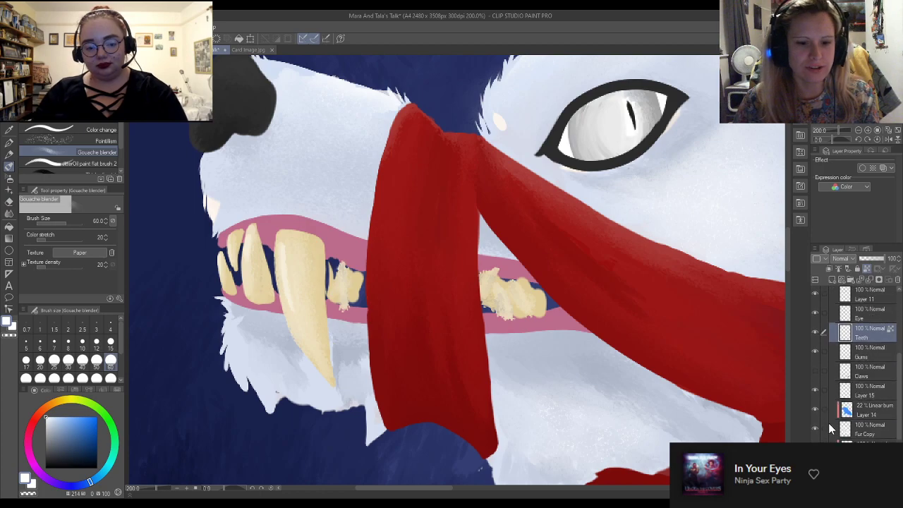
Toggle the Nose and Layer 11 layers to trace the stray light spot beside the eye, and erase it on Layer 11
{"action": "scroll", "coordinate": [863, 369], "scroll_direction": "up", "scroll_amount": 3}
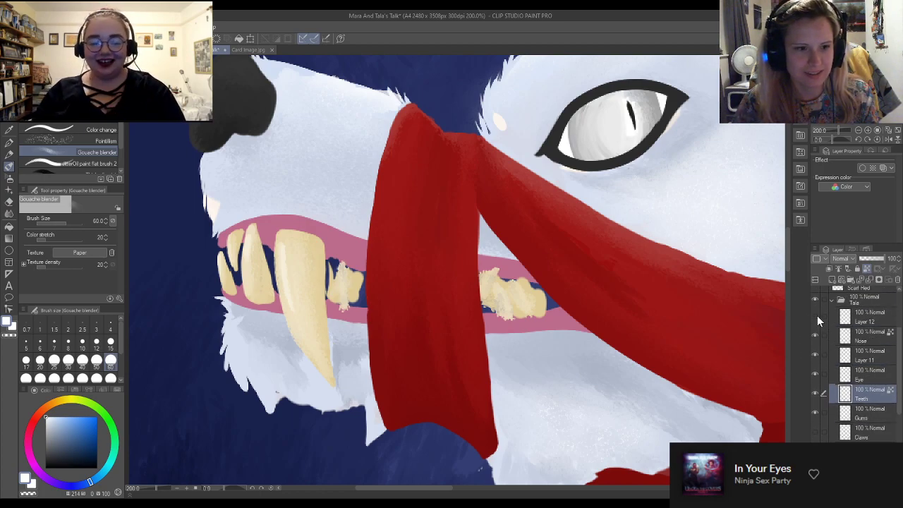
{"action": "left_click", "coordinate": [814, 335]}
{"action": "left_click", "coordinate": [815, 334]}
{"action": "left_click", "coordinate": [814, 354]}
{"action": "left_click", "coordinate": [814, 353]}
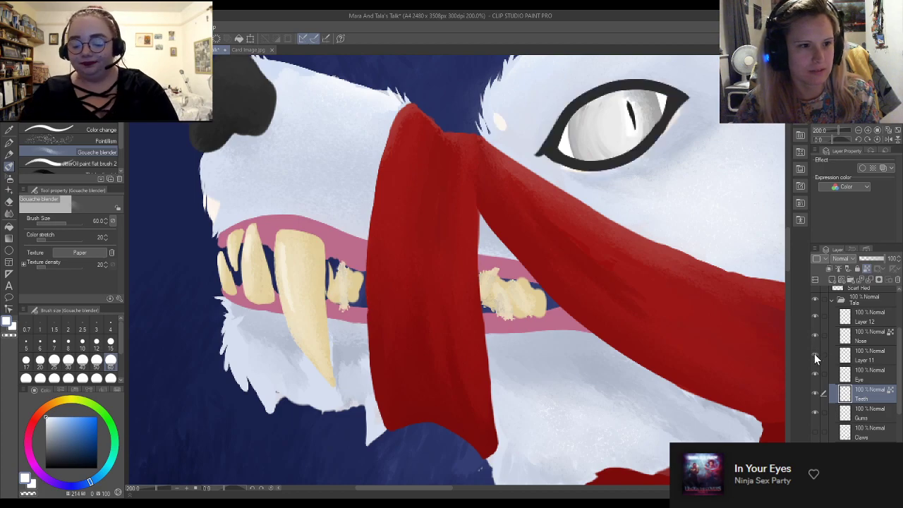
{"action": "left_click", "coordinate": [859, 360]}
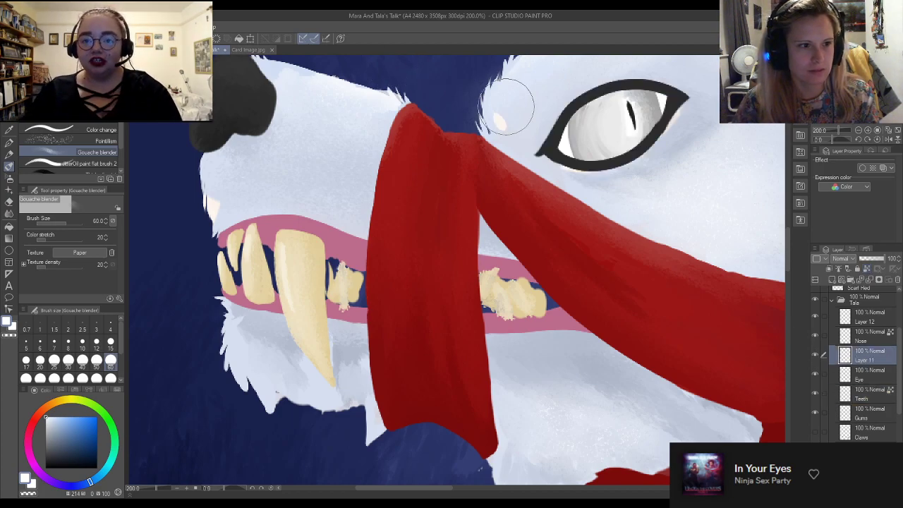
{"action": "key", "text": "e"}
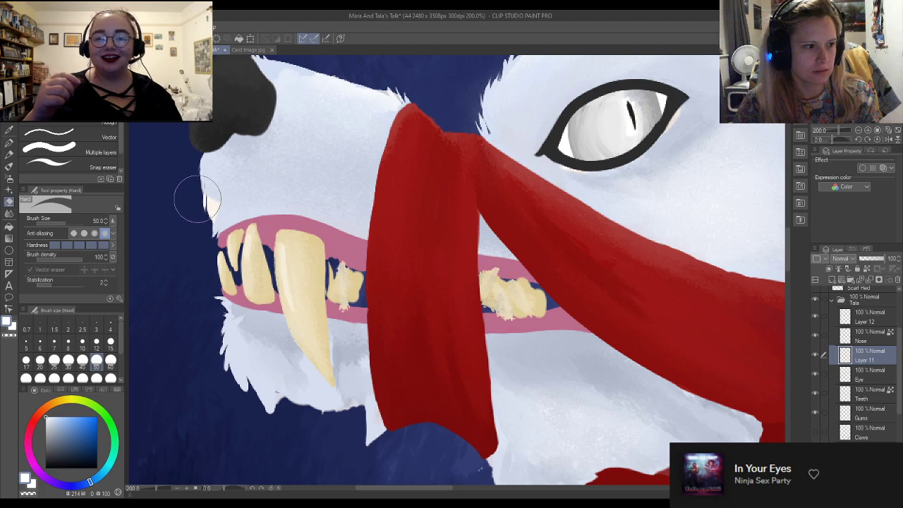
{"action": "key", "text": "j"}
Make the Claws layer visible and save the painting
{"action": "scroll", "coordinate": [842, 376], "scroll_direction": "down", "scroll_amount": 2}
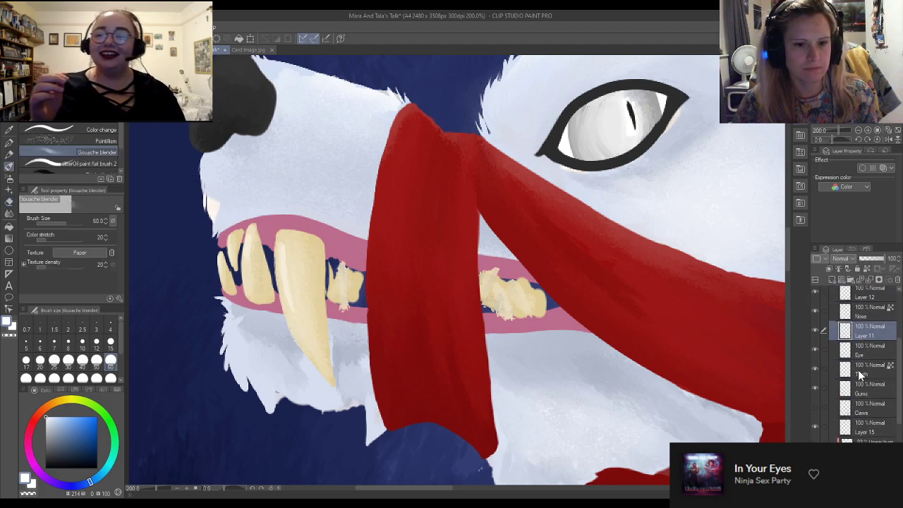
{"action": "key", "text": "ctrl+0"}
{"action": "scroll", "coordinate": [353, 146], "scroll_direction": "up", "scroll_amount": 2}
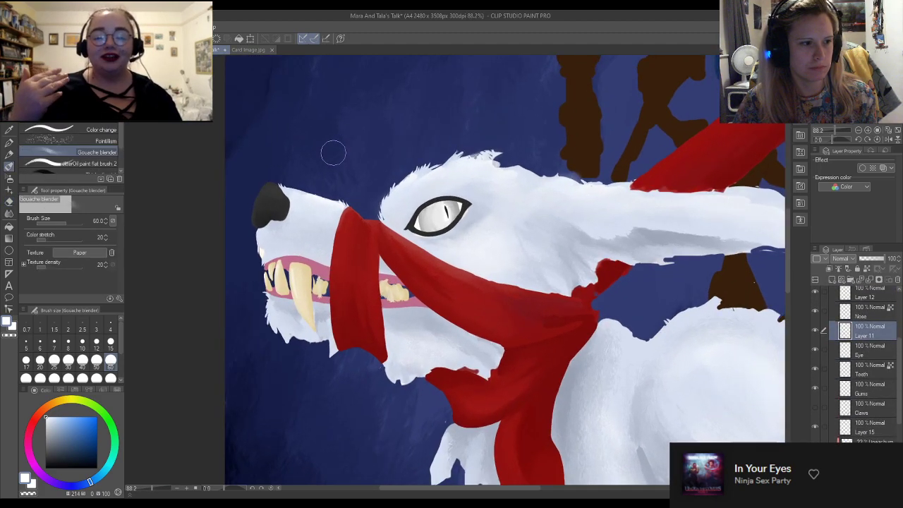
{"action": "scroll", "coordinate": [318, 169], "scroll_direction": "down", "scroll_amount": 2}
{"action": "scroll", "coordinate": [422, 221], "scroll_direction": "down", "scroll_amount": 3}
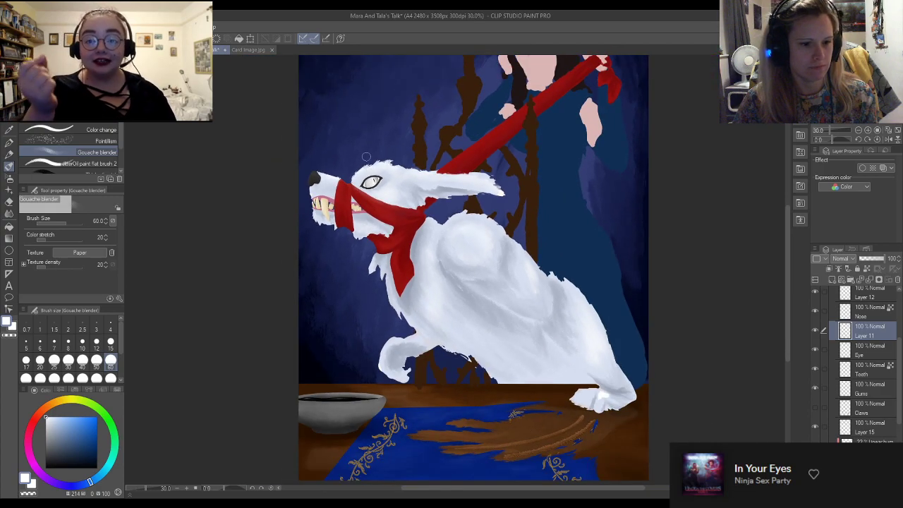
{"action": "left_click", "coordinate": [812, 405]}
{"action": "left_click", "coordinate": [811, 404]}
{"action": "left_click", "coordinate": [811, 404]}
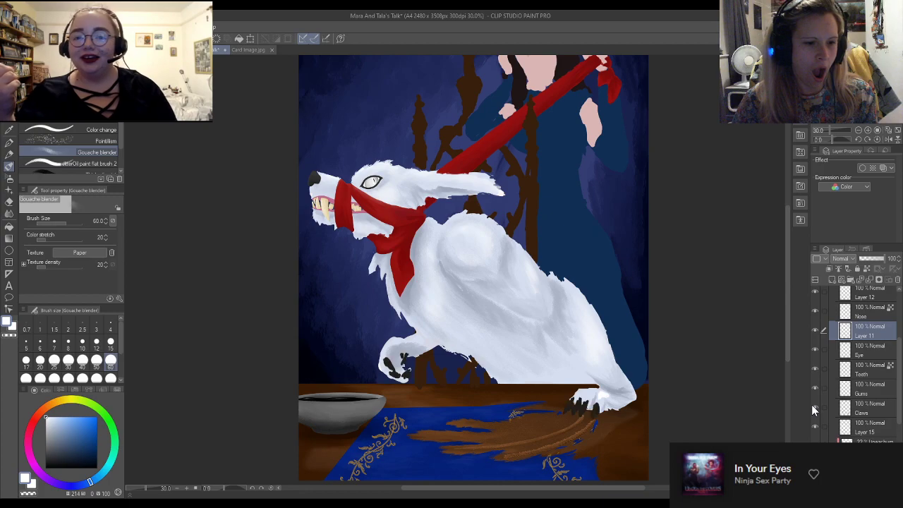
{"action": "left_click", "coordinate": [812, 406]}
{"action": "left_click", "coordinate": [812, 406]}
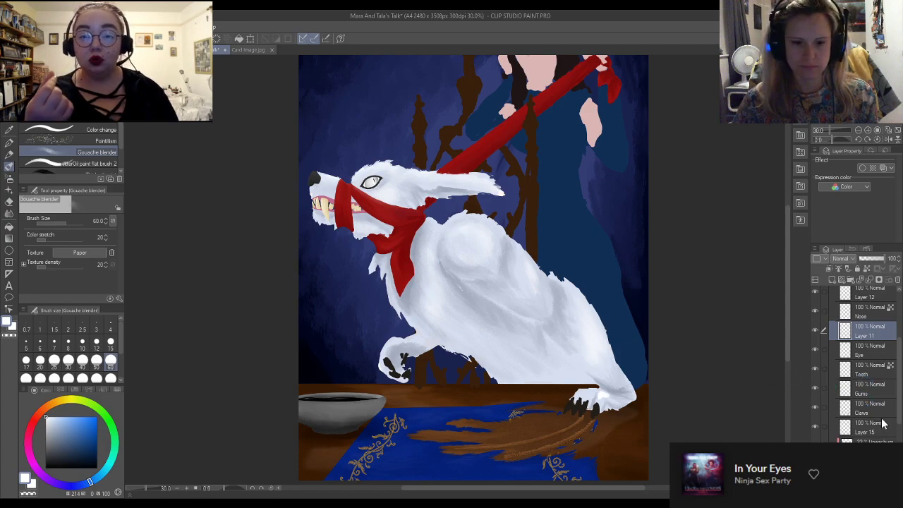
{"action": "key", "text": "ctrl+s"}
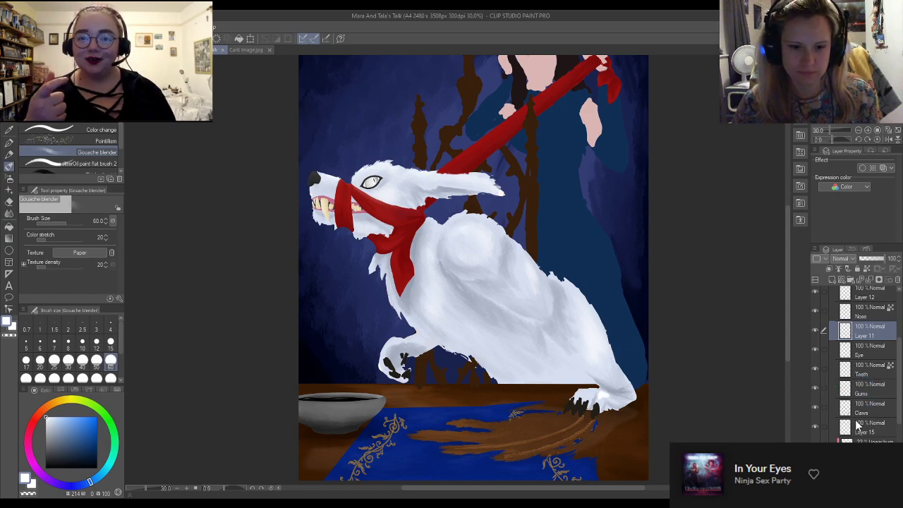
Check Layer 15's content by toggling its visibility and add a new layer directly above it
{"action": "left_click", "coordinate": [858, 425]}
{"action": "left_click", "coordinate": [815, 427]}
{"action": "left_click", "coordinate": [816, 427]}
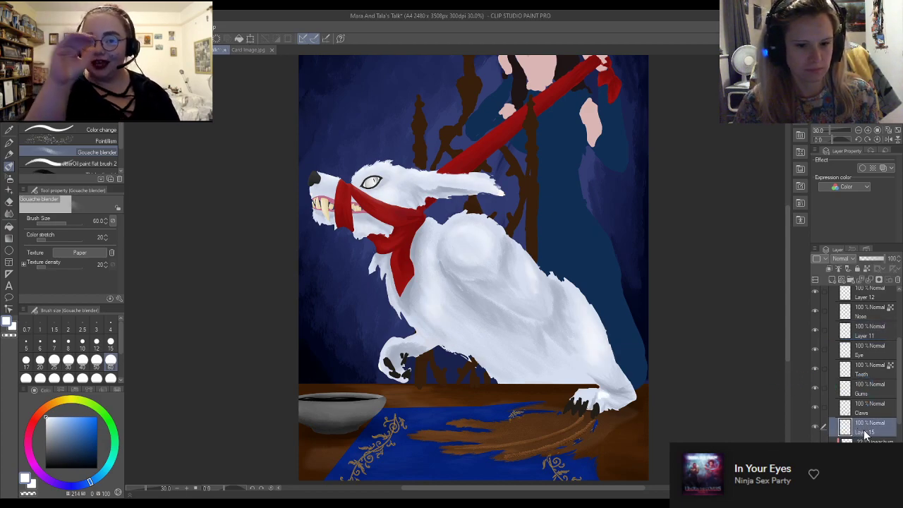
{"action": "scroll", "coordinate": [364, 177], "scroll_direction": "up", "scroll_amount": 5}
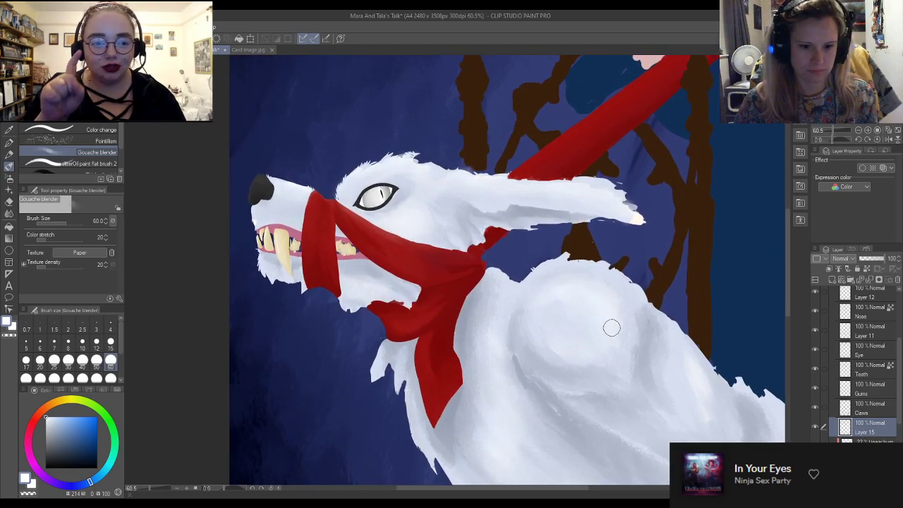
{"action": "left_click", "coordinate": [833, 280]}
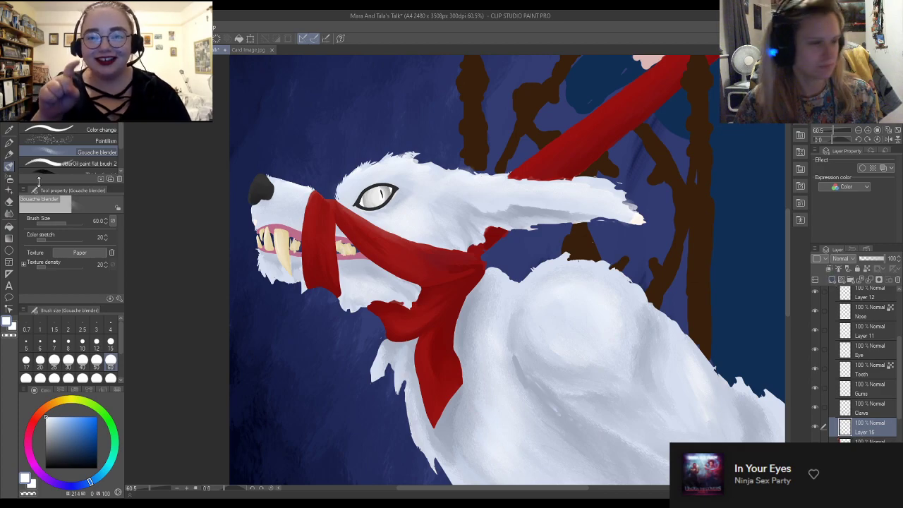
{"action": "left_click", "coordinate": [111, 330]}
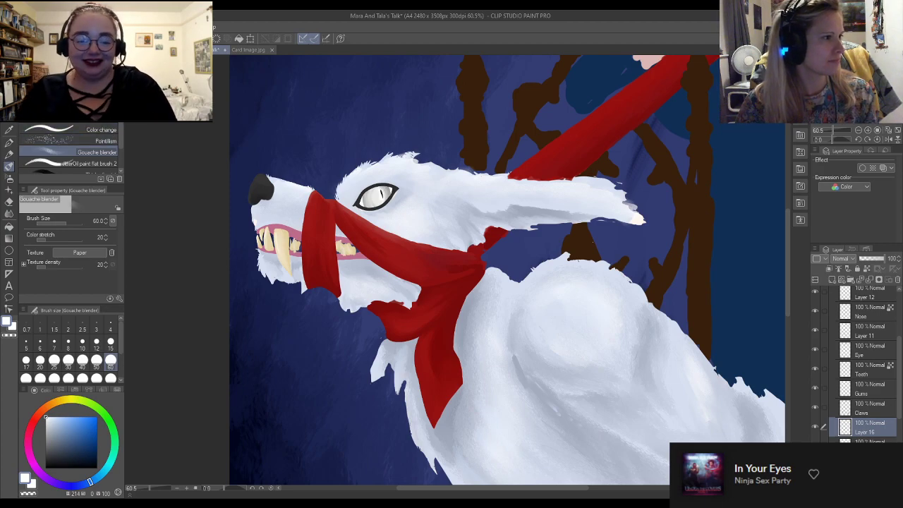
Paint white highlight strokes above the eye and along the upper edge of the ear's base with the Turnip pen at size 15
{"action": "key", "text": "b"}
{"action": "scroll", "coordinate": [422, 267], "scroll_direction": "up", "scroll_amount": 3}
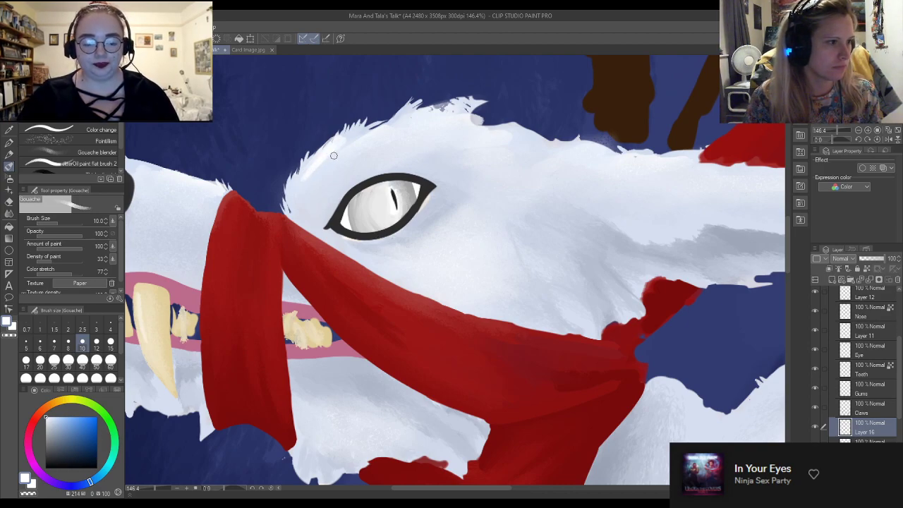
{"action": "left_click", "coordinate": [11, 155]}
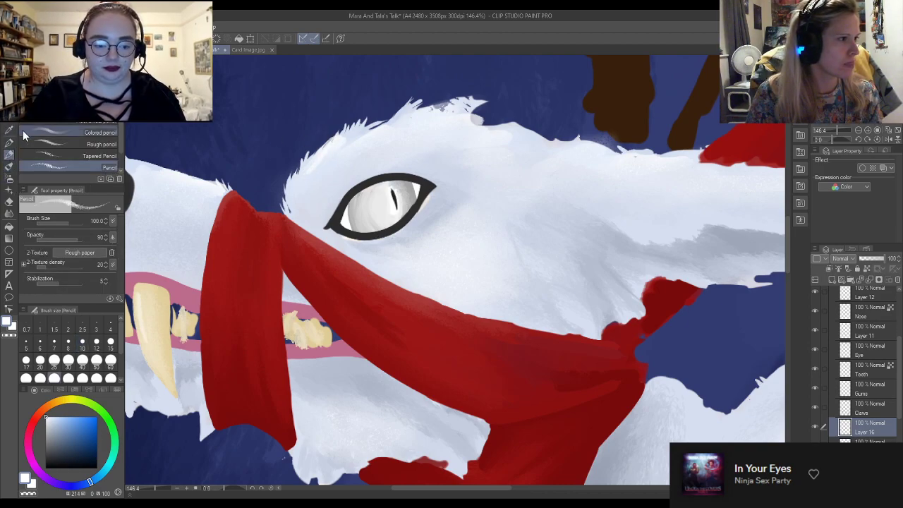
{"action": "left_click", "coordinate": [10, 141]}
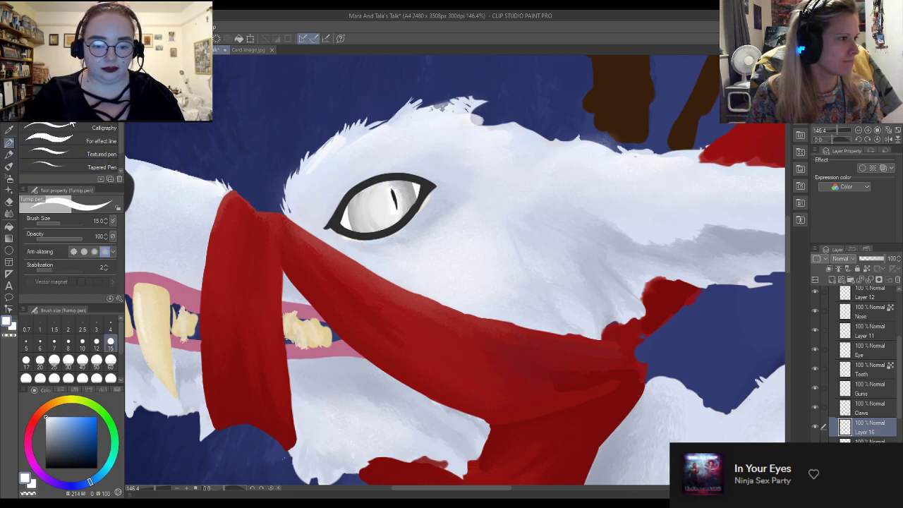
{"action": "left_click_drag", "start_coordinate": [308, 175], "coordinate": [339, 144]}
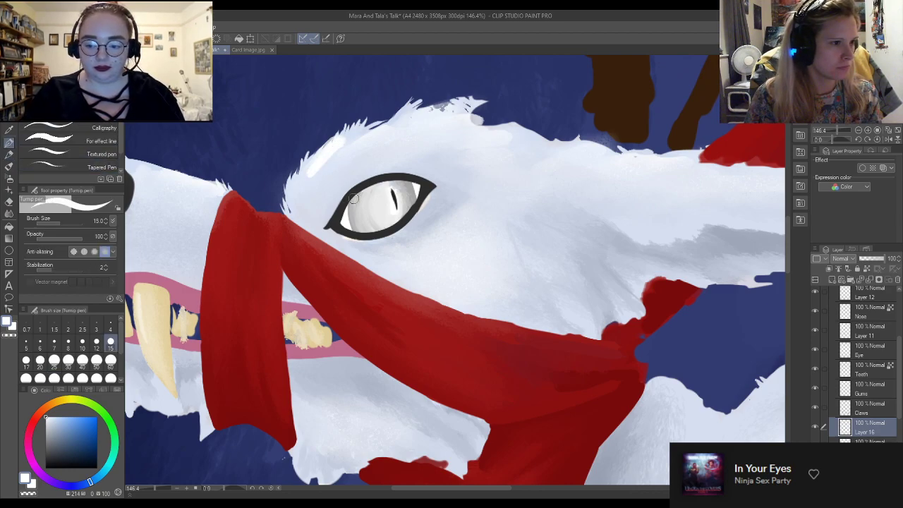
{"action": "key", "text": "ctrl+z"}
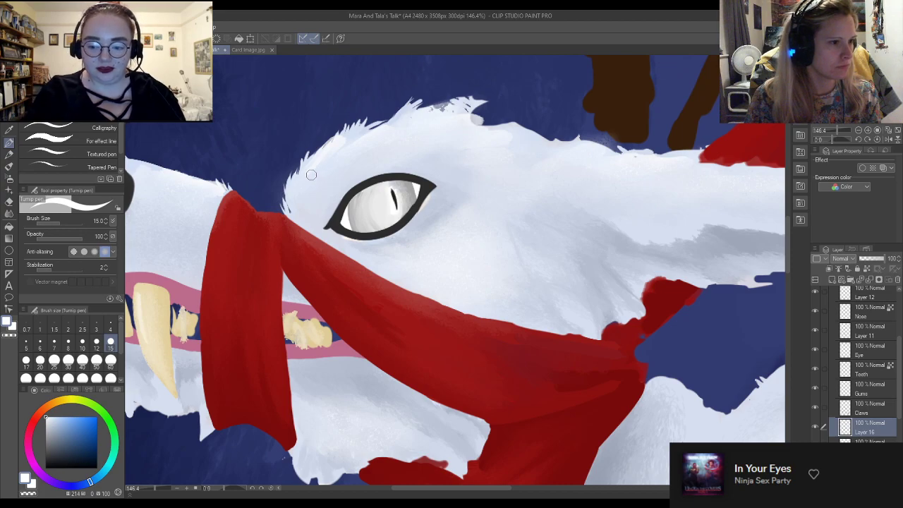
{"action": "left_click_drag", "start_coordinate": [332, 175], "coordinate": [407, 135]}
{"action": "left_click_drag", "start_coordinate": [368, 160], "coordinate": [439, 131]}
{"action": "left_click_drag", "start_coordinate": [395, 153], "coordinate": [464, 137]}
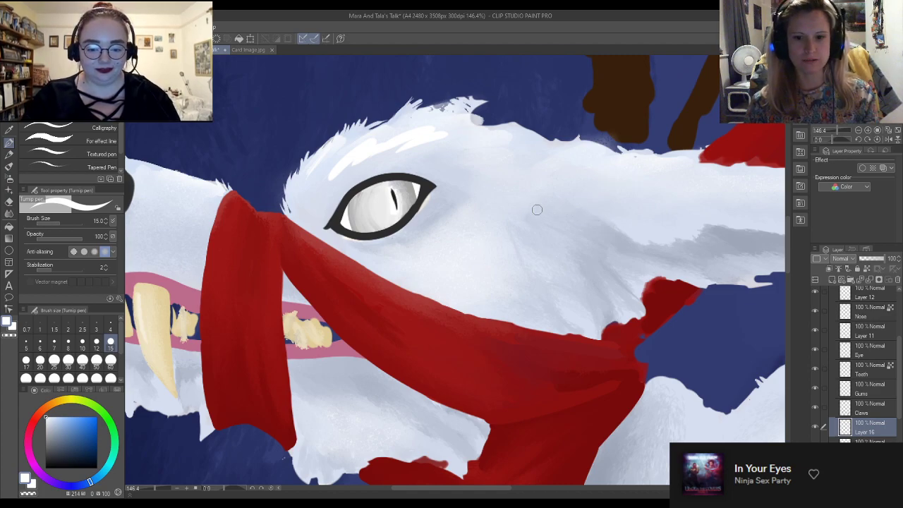
{"action": "mouse_move", "coordinate": [529, 195]}
{"action": "left_mouse_down"}
{"action": "mouse_move", "coordinate": [603, 165]}
{"action": "mouse_move", "coordinate": [662, 160]}
{"action": "mouse_move", "coordinate": [701, 163]}
{"action": "left_mouse_up"}
Paint white highlights on the shoulder, back and hip with the Gouache brush at size 15
{"action": "scroll", "coordinate": [634, 174], "scroll_direction": "down", "scroll_amount": 4}
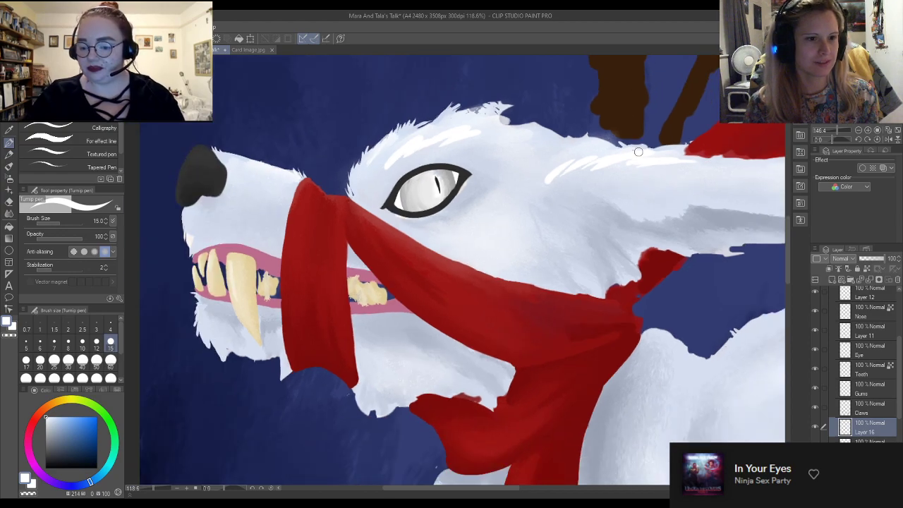
{"action": "scroll", "coordinate": [428, 127], "scroll_direction": "down", "scroll_amount": 4}
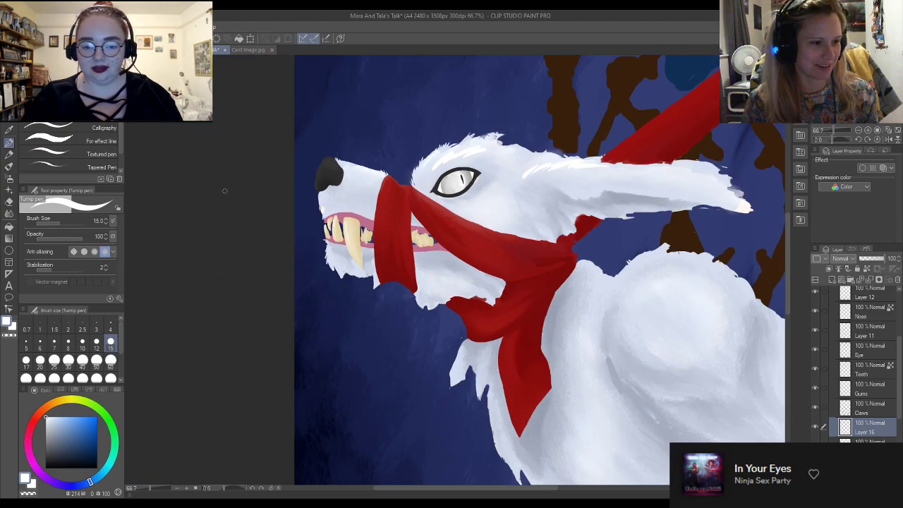
{"action": "scroll", "coordinate": [633, 335], "scroll_direction": "down", "scroll_amount": 2}
{"action": "scroll", "coordinate": [477, 241], "scroll_direction": "up", "scroll_amount": 5}
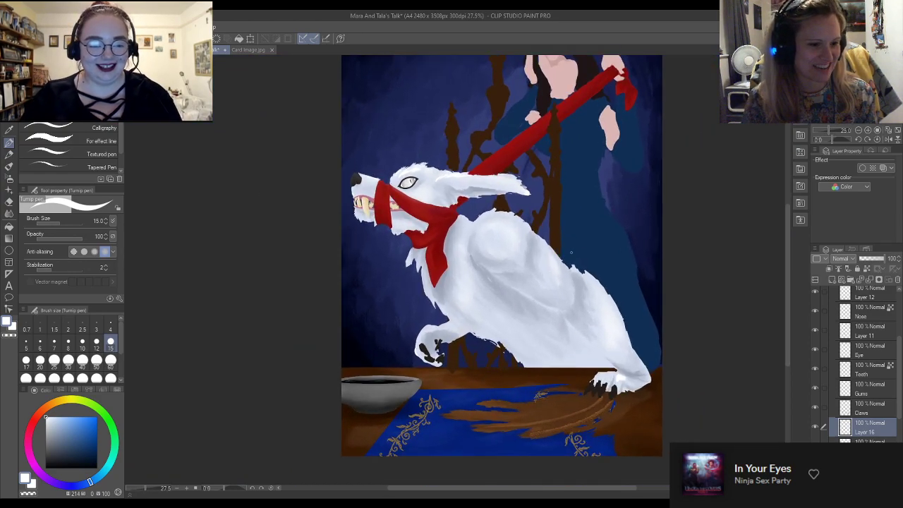
{"action": "scroll", "coordinate": [476, 241], "scroll_direction": "up", "scroll_amount": 1}
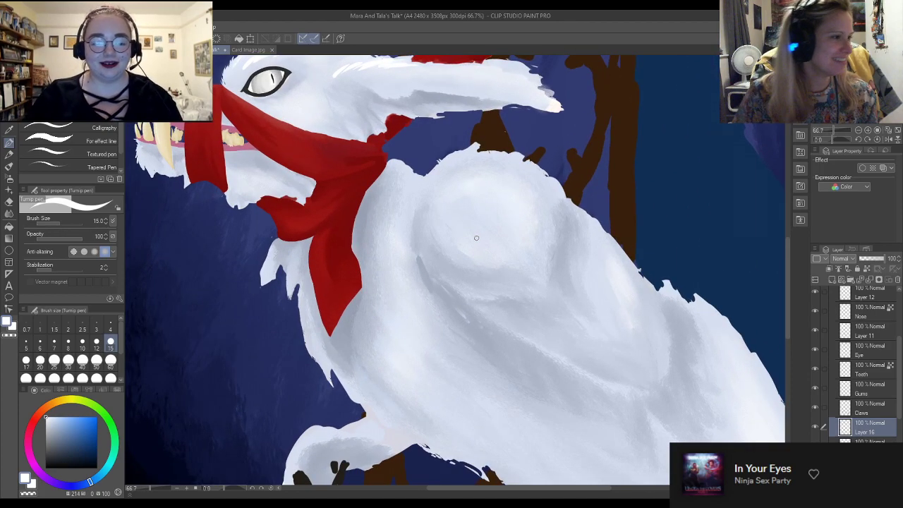
{"action": "left_click", "coordinate": [9, 153]}
{"action": "left_click", "coordinate": [9, 166]}
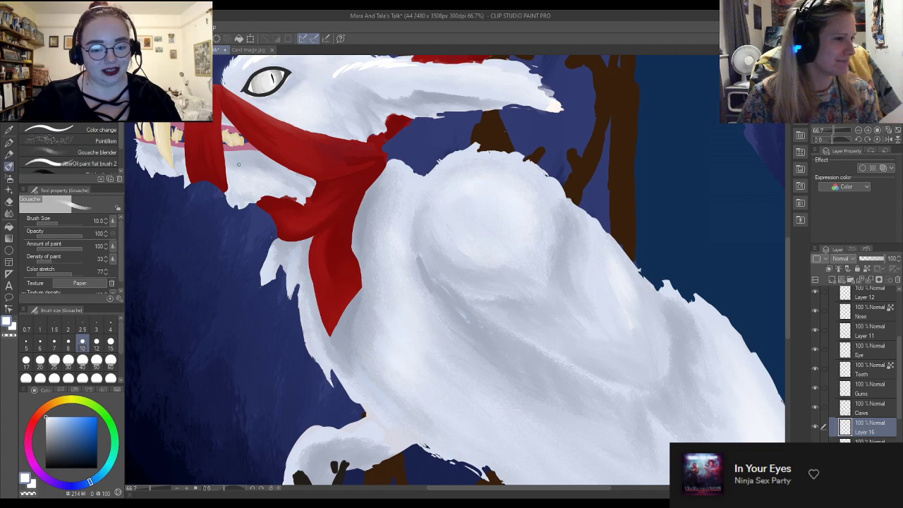
{"action": "key", "text": "bracketright"}
{"action": "key", "text": "bracketright"}
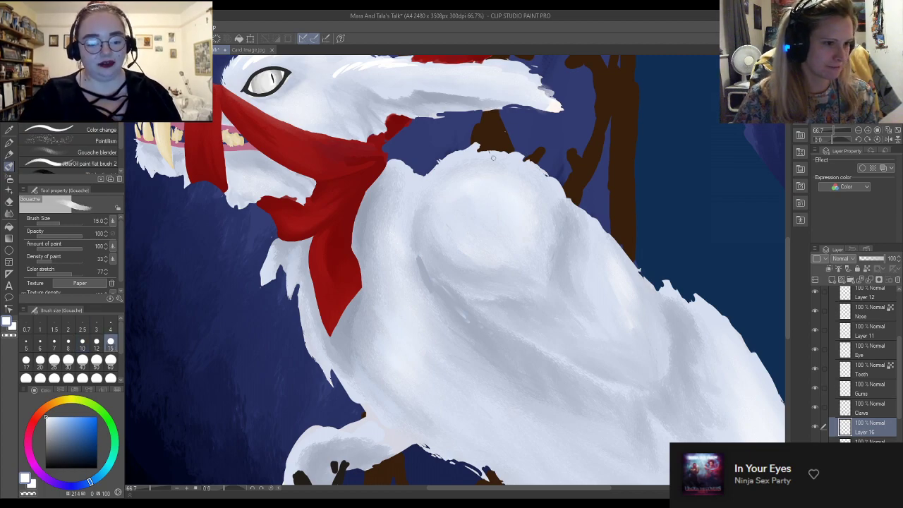
{"action": "mouse_move", "coordinate": [472, 180]}
{"action": "left_mouse_down"}
{"action": "mouse_move", "coordinate": [505, 183]}
{"action": "mouse_move", "coordinate": [508, 197]}
{"action": "mouse_move", "coordinate": [477, 185]}
{"action": "mouse_move", "coordinate": [507, 196]}
{"action": "mouse_move", "coordinate": [521, 231]}
{"action": "left_mouse_up"}
{"action": "mouse_move", "coordinate": [467, 220]}
{"action": "left_mouse_down"}
{"action": "mouse_move", "coordinate": [491, 255]}
{"action": "mouse_move", "coordinate": [507, 255]}
{"action": "mouse_move", "coordinate": [512, 242]}
{"action": "left_mouse_up"}
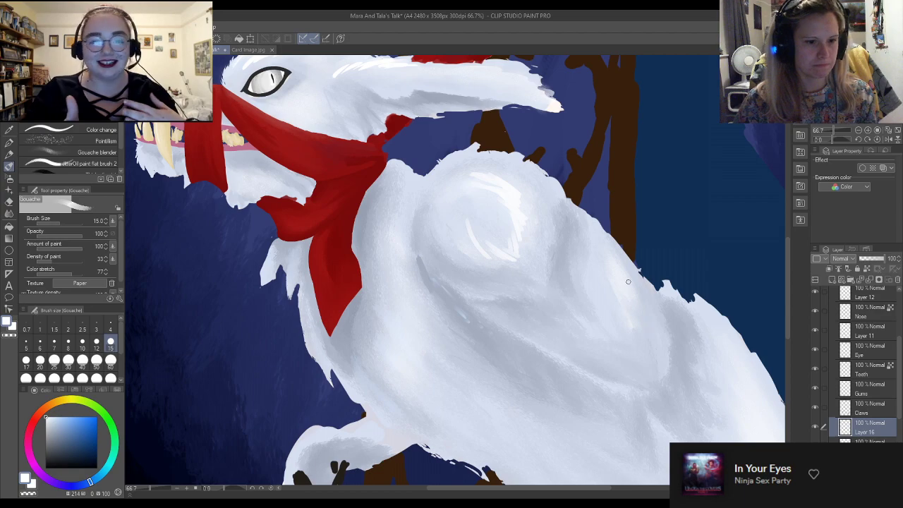
{"action": "mouse_move", "coordinate": [602, 245]}
{"action": "left_mouse_down"}
{"action": "mouse_move", "coordinate": [629, 311]}
{"action": "mouse_move", "coordinate": [616, 303]}
{"action": "left_mouse_up"}
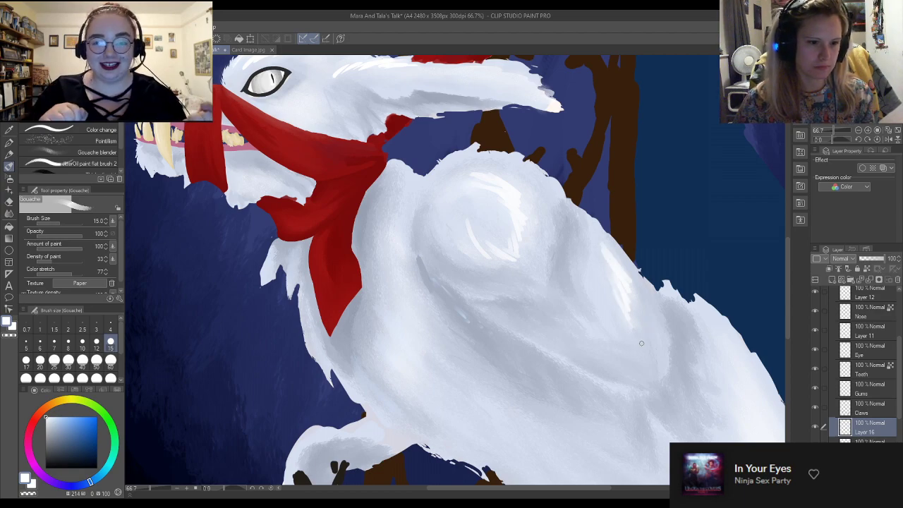
Paint white Gouache highlights along the top of the muzzle and on the lower jaw behind the red band
{"action": "scroll", "coordinate": [346, 138], "scroll_direction": "down", "scroll_amount": 2}
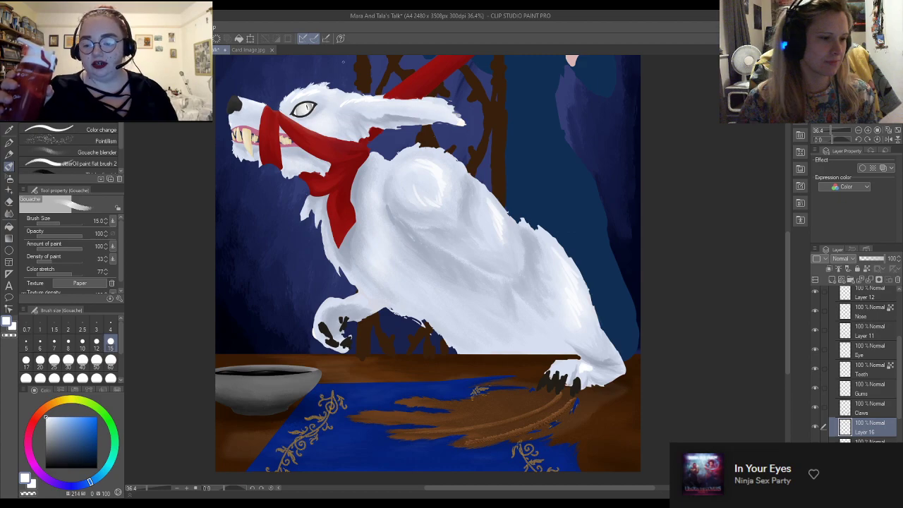
{"action": "scroll", "coordinate": [343, 62], "scroll_direction": "down", "scroll_amount": 1}
{"action": "scroll", "coordinate": [325, 84], "scroll_direction": "up", "scroll_amount": 3}
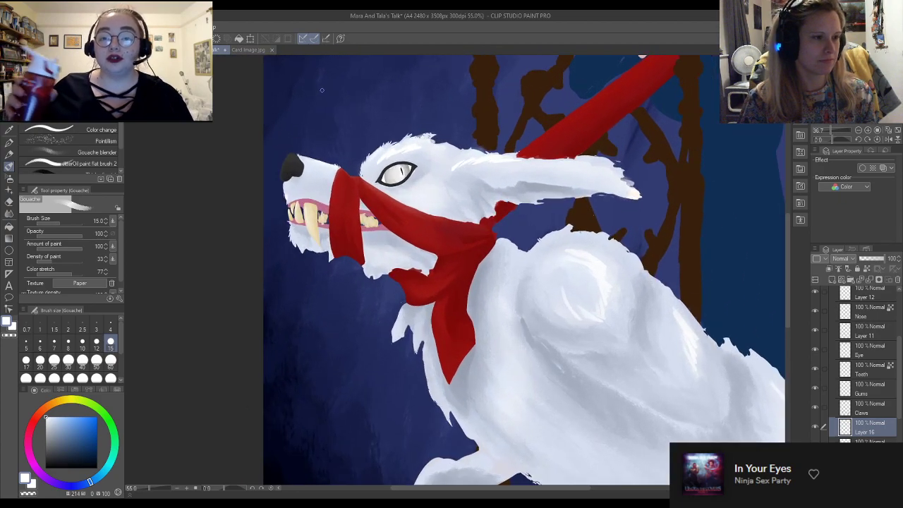
{"action": "scroll", "coordinate": [351, 128], "scroll_direction": "up", "scroll_amount": 2}
{"action": "mouse_move", "coordinate": [271, 189]}
{"action": "left_mouse_down"}
{"action": "mouse_move", "coordinate": [293, 192]}
{"action": "mouse_move", "coordinate": [261, 180]}
{"action": "mouse_move", "coordinate": [307, 199]}
{"action": "mouse_move", "coordinate": [275, 196]}
{"action": "mouse_move", "coordinate": [316, 211]}
{"action": "mouse_move", "coordinate": [300, 220]}
{"action": "mouse_move", "coordinate": [313, 229]}
{"action": "left_mouse_up"}
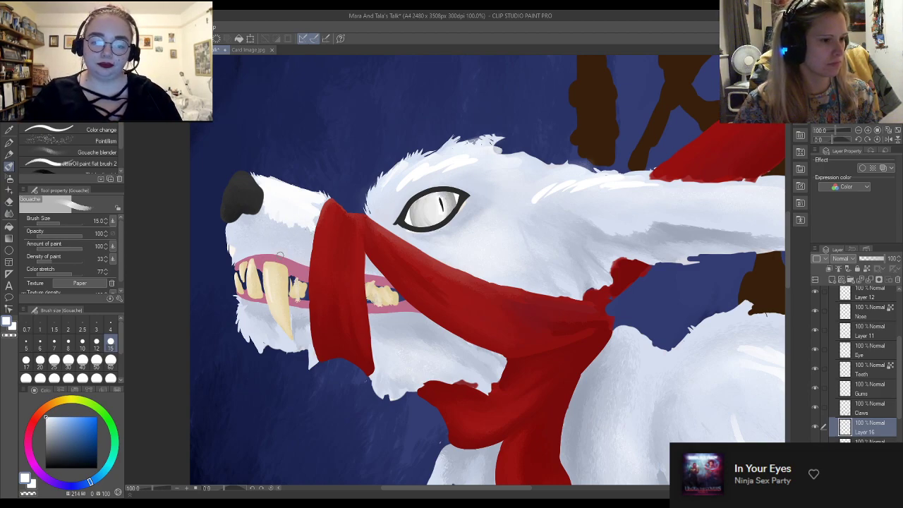
{"action": "mouse_move", "coordinate": [391, 361]}
{"action": "left_mouse_down"}
{"action": "mouse_move", "coordinate": [441, 362]}
{"action": "mouse_move", "coordinate": [402, 359]}
{"action": "left_mouse_up"}
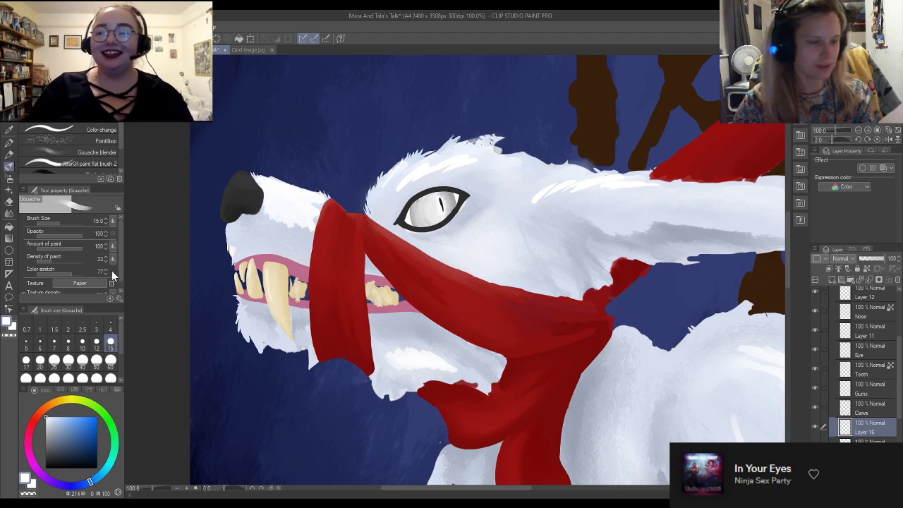
Soften the white highlights on the head, jaw, ear and shoulder with the Gouache blender at size 60
{"action": "left_click", "coordinate": [71, 153]}
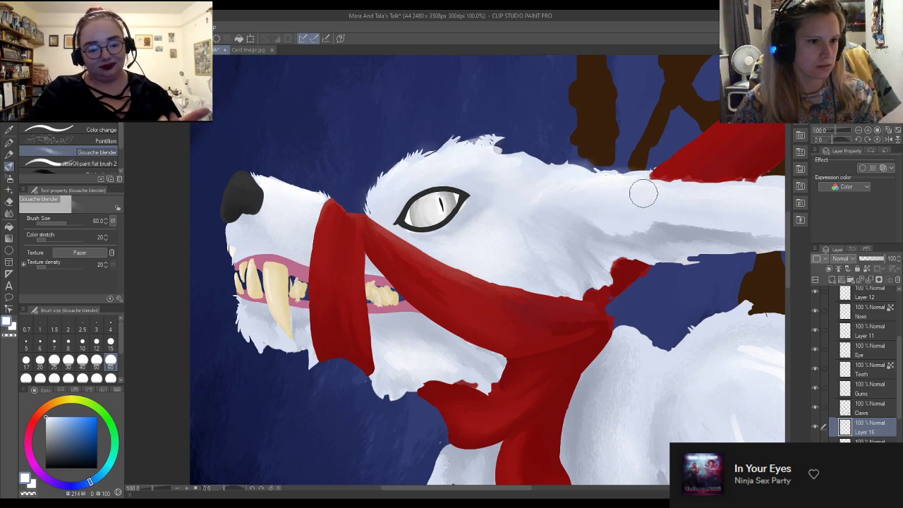
{"action": "scroll", "coordinate": [505, 142], "scroll_direction": "down", "scroll_amount": 3}
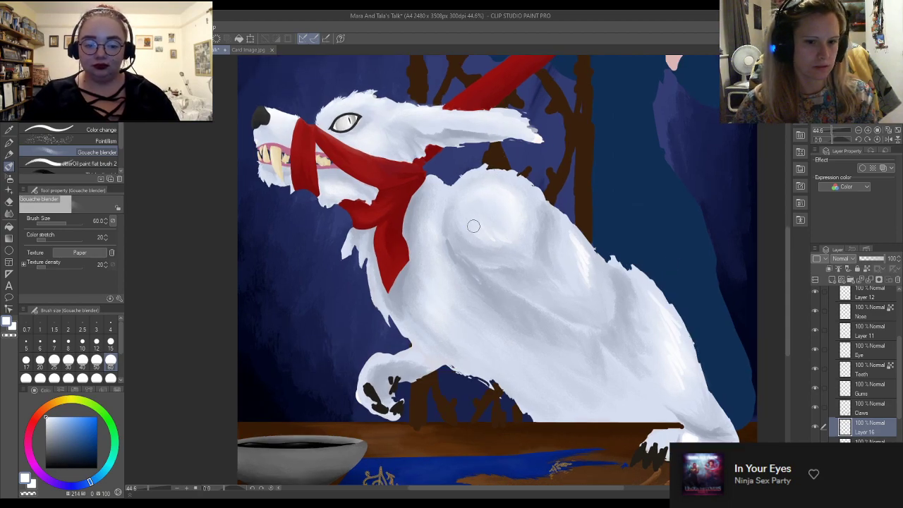
{"action": "scroll", "coordinate": [895, 438], "scroll_direction": "down", "scroll_amount": 1}
{"action": "scroll", "coordinate": [895, 437], "scroll_direction": "down", "scroll_amount": 3}
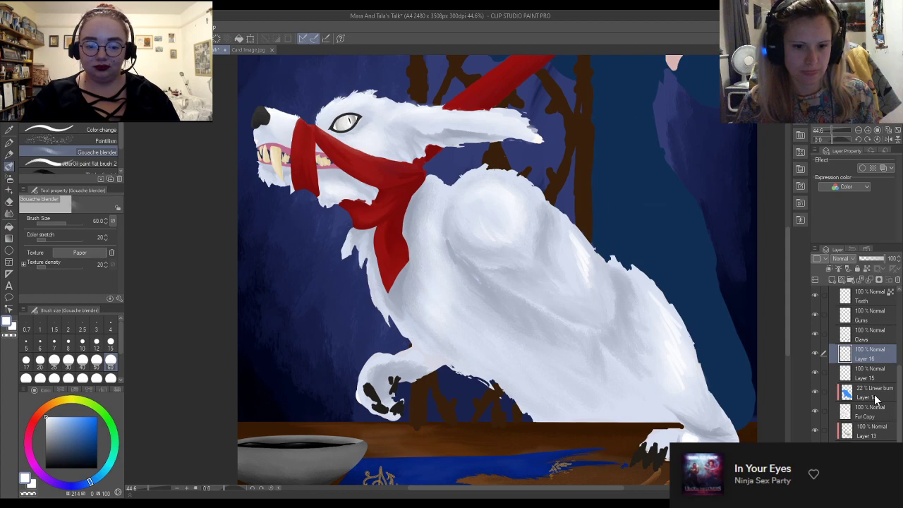
Compare the creature's fur with and without the blue Linear burn shading layer
{"action": "left_click", "coordinate": [875, 397]}
{"action": "left_click", "coordinate": [816, 393]}
{"action": "left_click", "coordinate": [816, 393]}
{"action": "left_click", "coordinate": [816, 393]}
{"action": "left_click", "coordinate": [816, 393]}
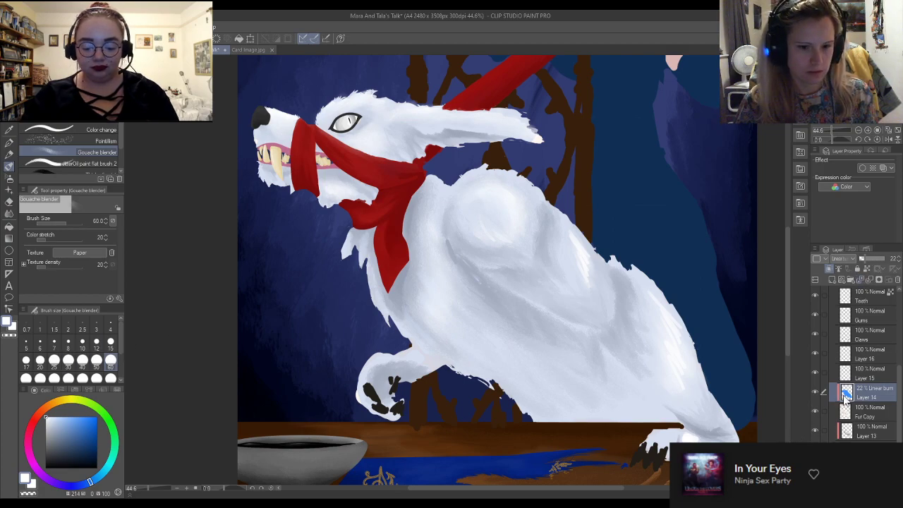
Check the blue shading layer at full opacity in other blend modes, and set it to Linear burn at 24% opacity
{"action": "left_click", "coordinate": [527, 326], "text": "alt"}
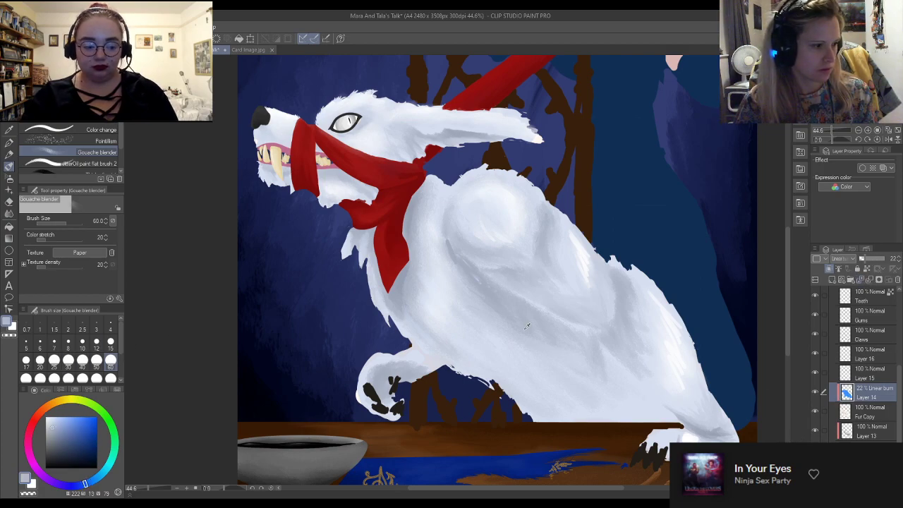
{"action": "left_click_drag", "start_coordinate": [867, 260], "coordinate": [888, 258]}
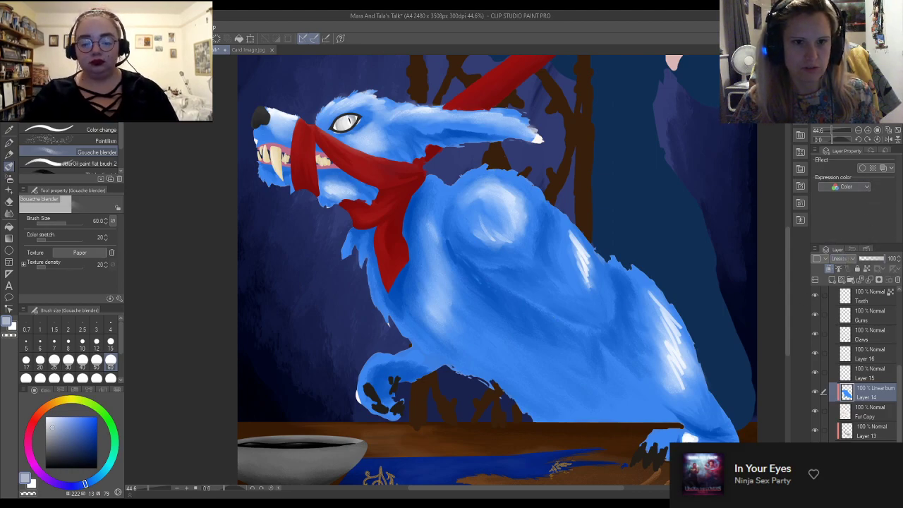
{"action": "scroll", "coordinate": [841, 259], "scroll_direction": "up", "scroll_amount": 4}
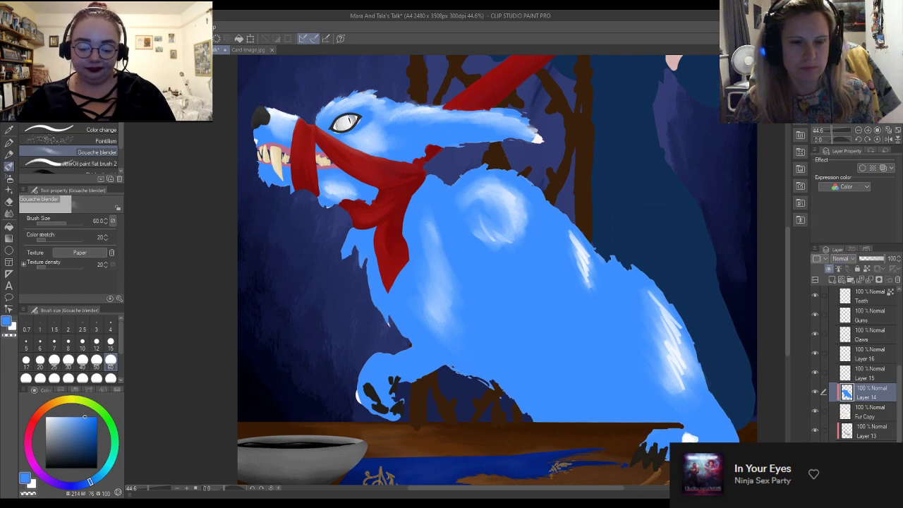
{"action": "scroll", "coordinate": [841, 258], "scroll_direction": "down", "scroll_amount": 4}
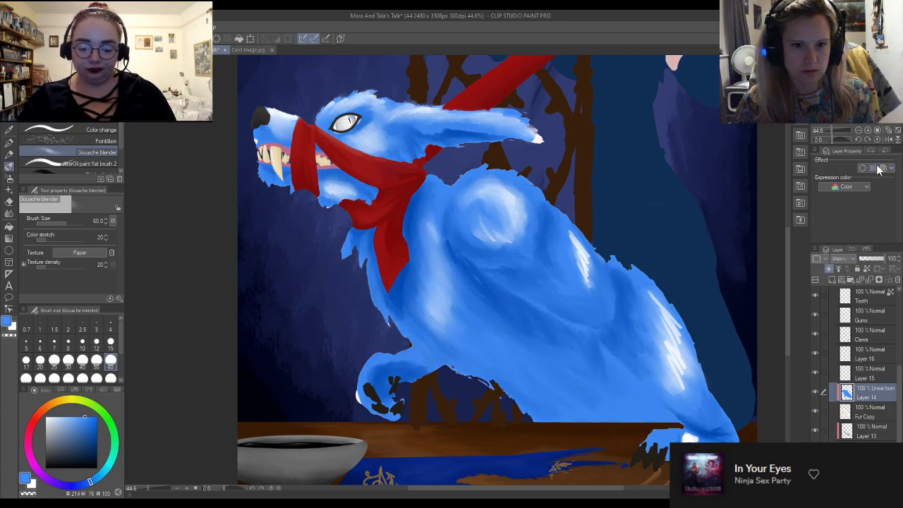
{"action": "left_click", "coordinate": [866, 256]}
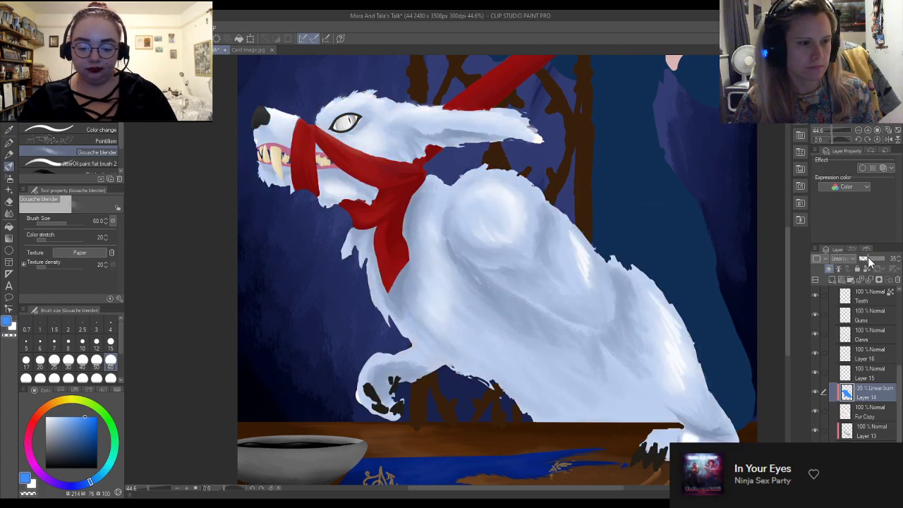
{"action": "left_click", "coordinate": [865, 256]}
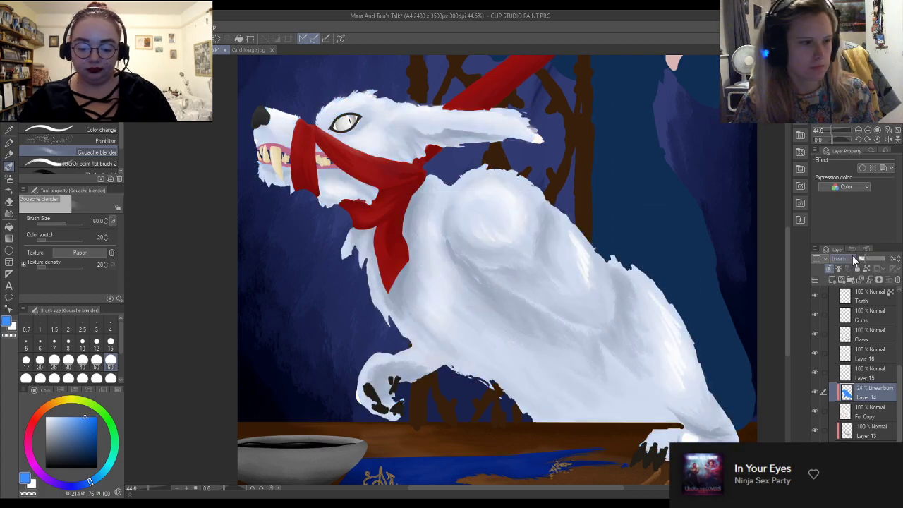
Set the Turnip pen to size 40 and hide Layer 13 beneath the Fur Copy layer
{"action": "left_click", "coordinate": [8, 143]}
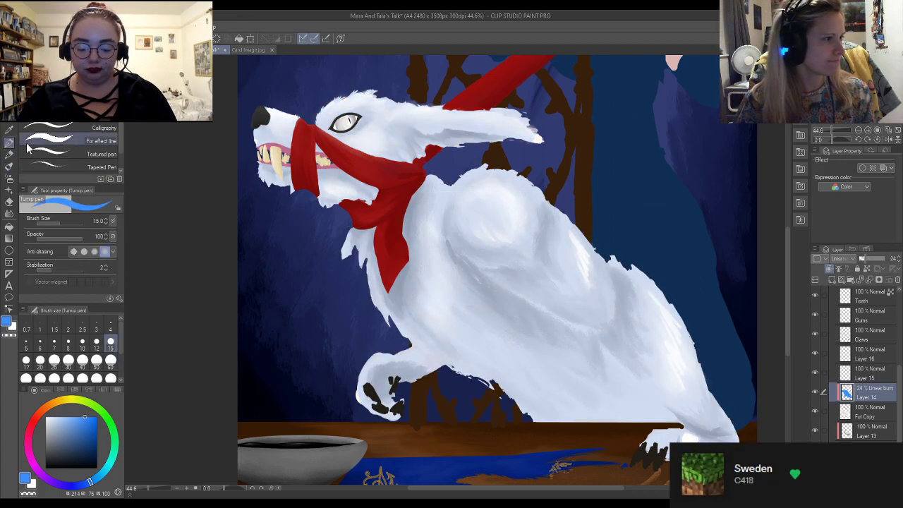
{"action": "left_click", "coordinate": [82, 361]}
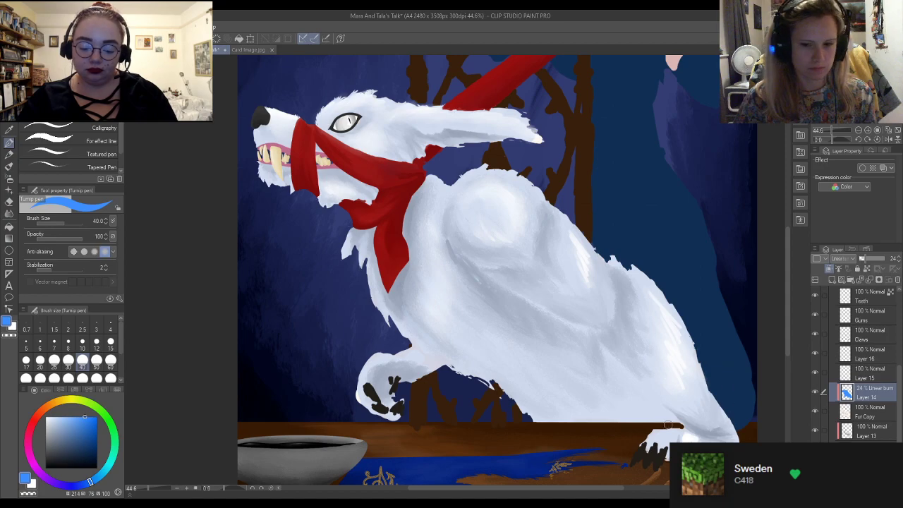
{"action": "scroll", "coordinate": [600, 430], "scroll_direction": "down", "scroll_amount": 1}
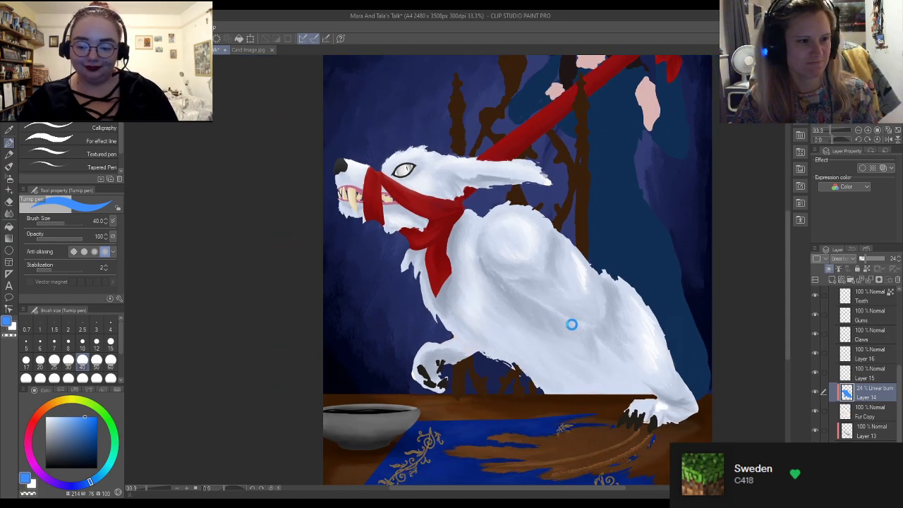
{"action": "left_click", "coordinate": [815, 412]}
{"action": "left_click", "coordinate": [816, 428]}
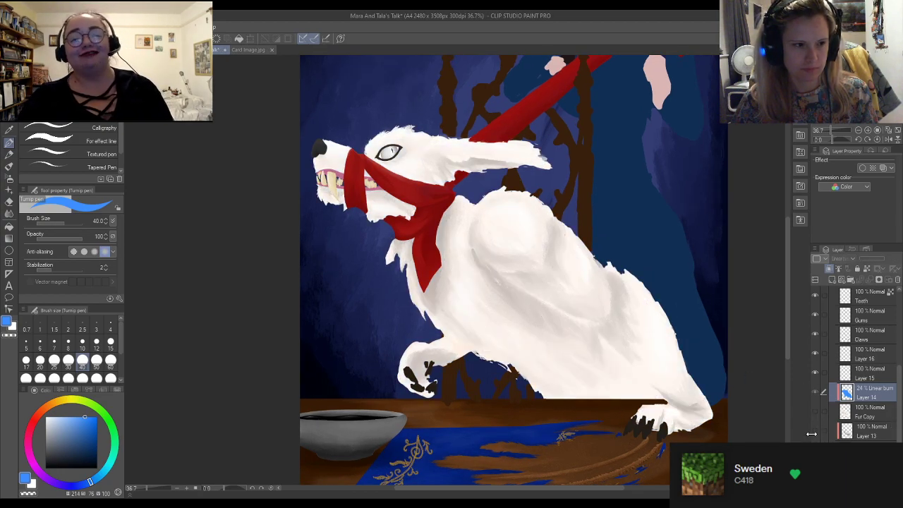
{"action": "left_click", "coordinate": [814, 413]}
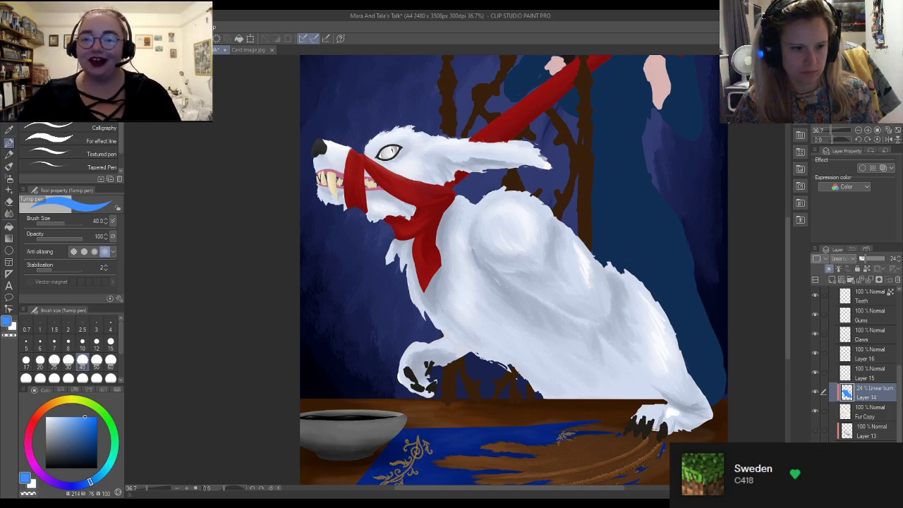
{"action": "left_click", "coordinate": [886, 412]}
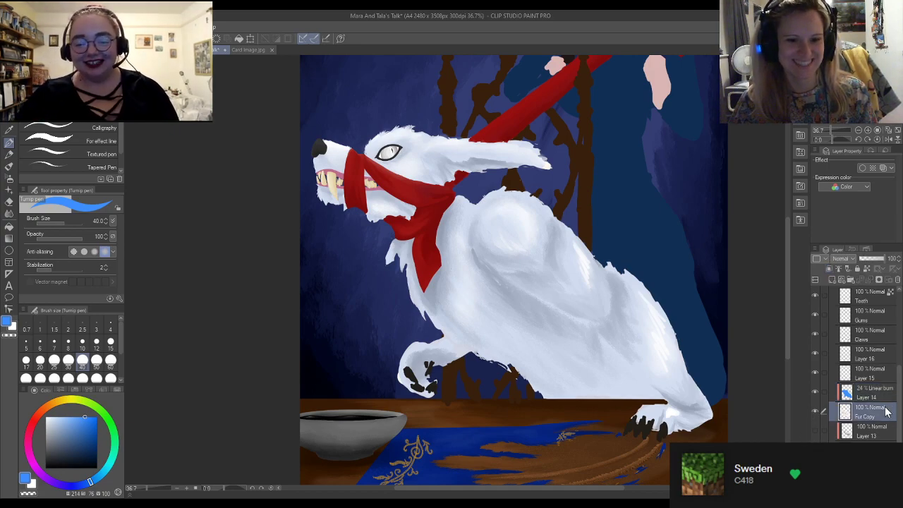
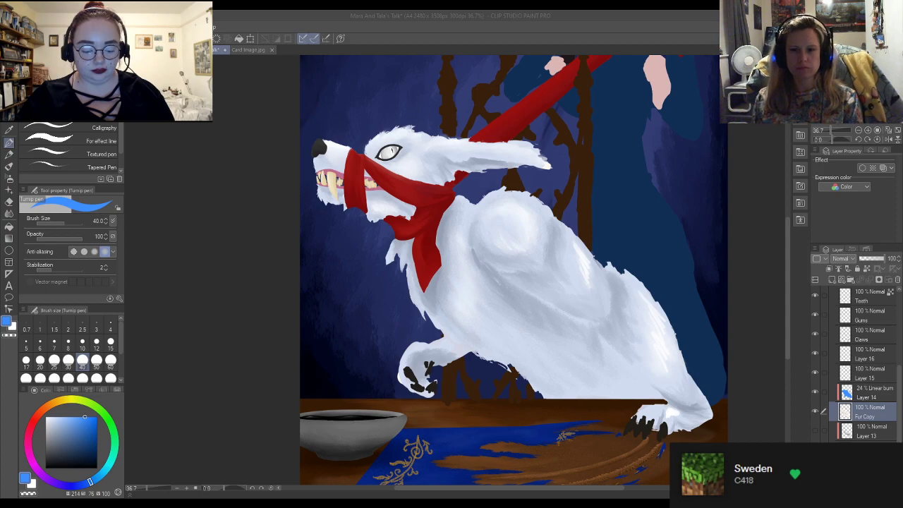
{"action": "left_click", "coordinate": [832, 280]}
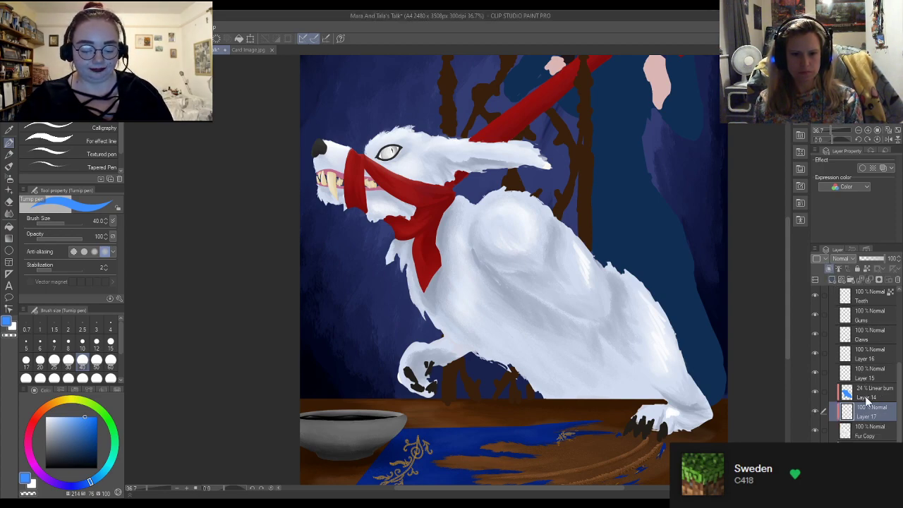
{"action": "key", "text": "ctrl+z"}
Check the fur's values in greyscale with a temporary white-filled layer in Color mode above Layer 16, and delete that layer
{"action": "left_click", "coordinate": [882, 381]}
{"action": "left_click", "coordinate": [834, 280]}
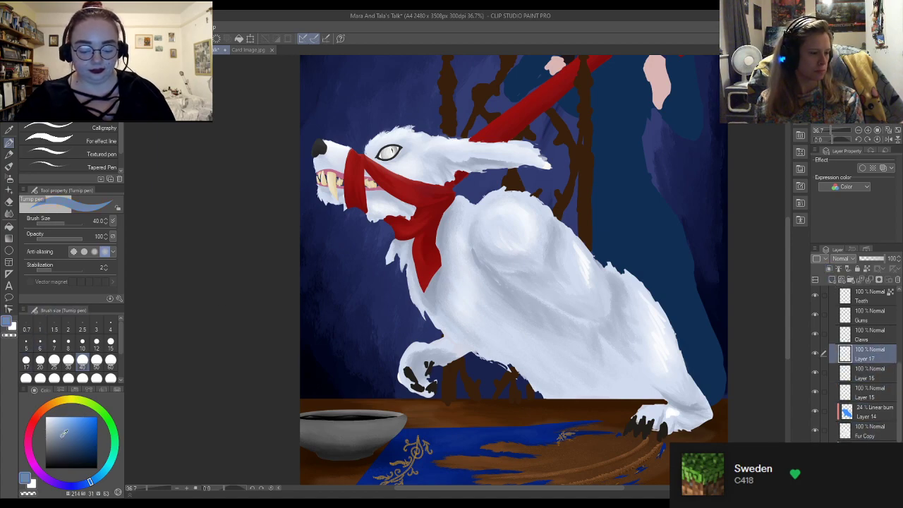
{"action": "left_click", "coordinate": [46, 418]}
{"action": "left_click", "coordinate": [9, 226]}
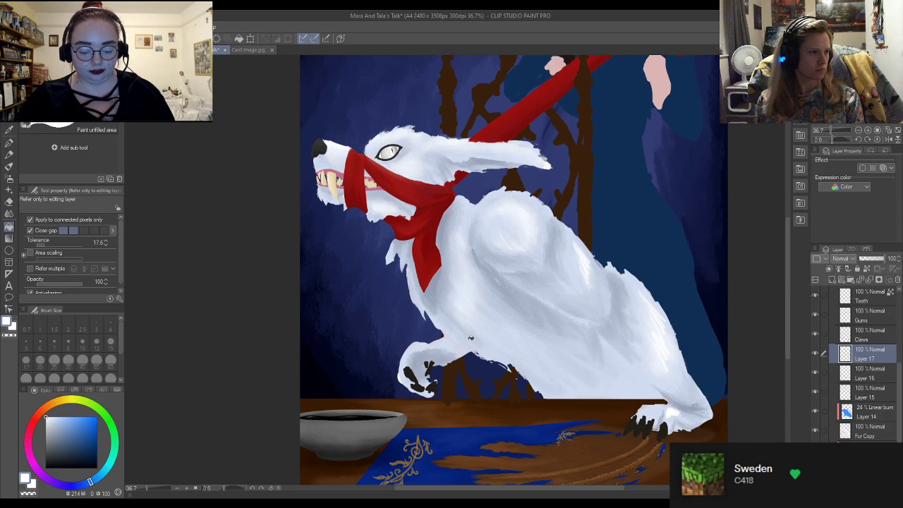
{"action": "left_click", "coordinate": [389, 321]}
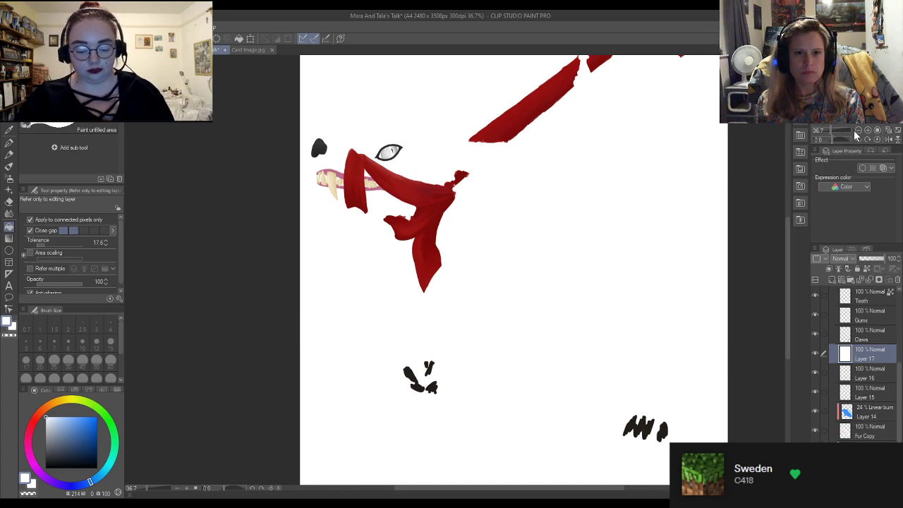
{"action": "left_click", "coordinate": [841, 259]}
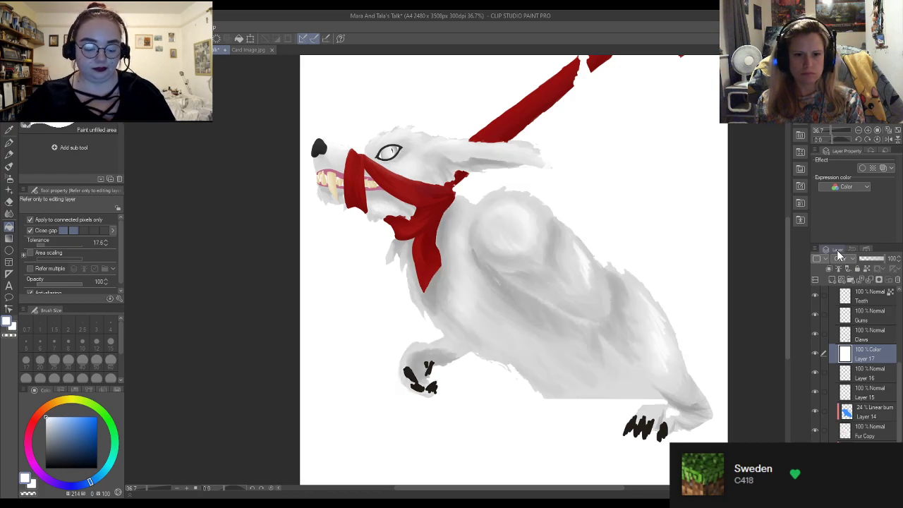
{"action": "left_click", "coordinate": [898, 282]}
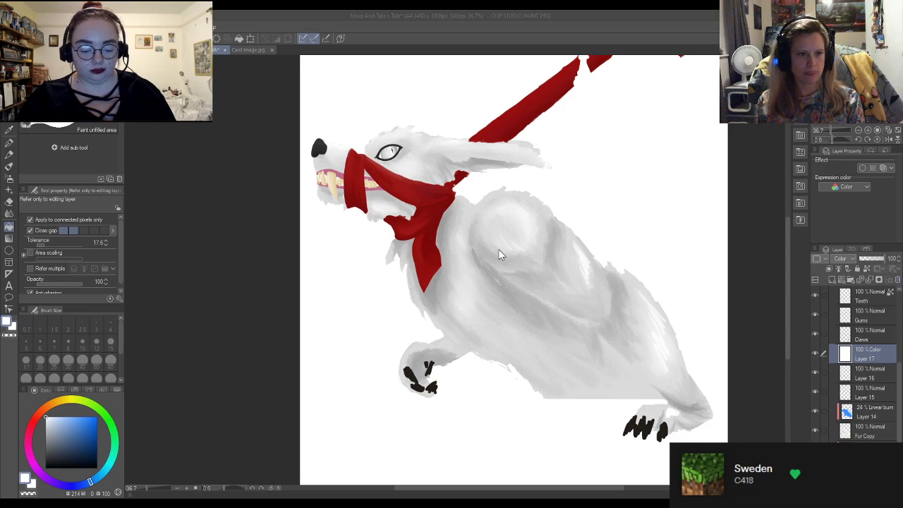
{"action": "left_click", "coordinate": [475, 202]}
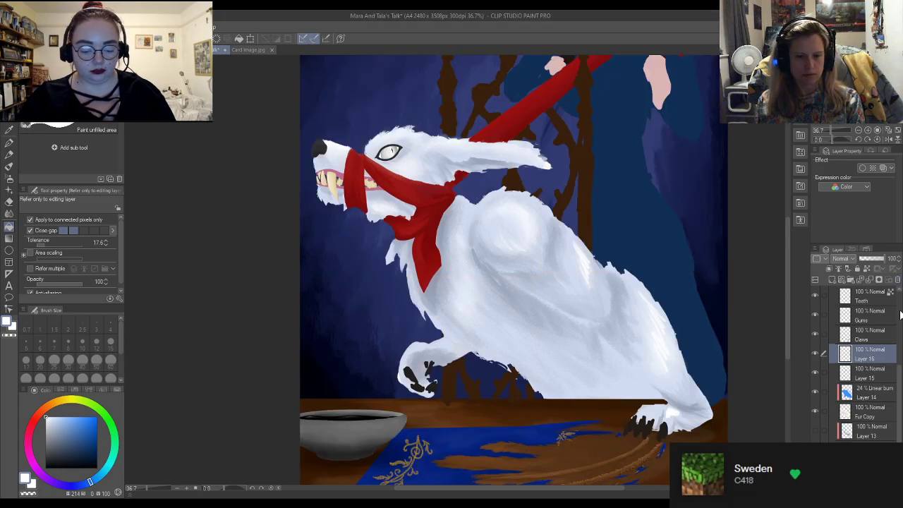
Preview the Gray expression color on the Fur Copy layer
{"action": "left_click", "coordinate": [853, 210]}
{"action": "key", "text": "ctrl+z"}
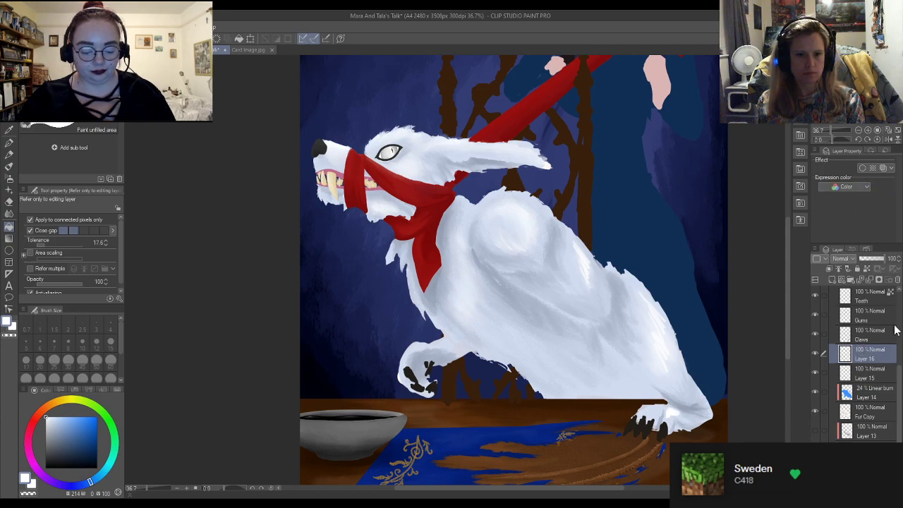
{"action": "left_click", "coordinate": [880, 417]}
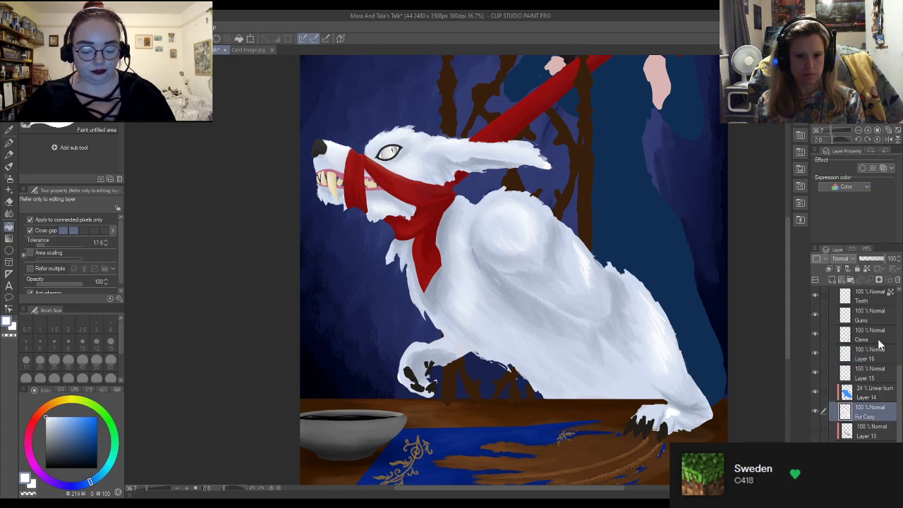
{"action": "left_click", "coordinate": [851, 210]}
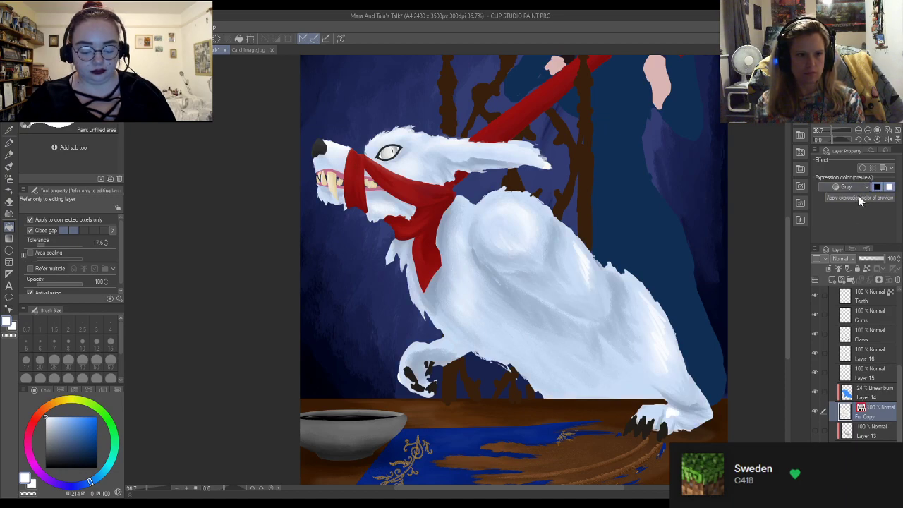
{"action": "left_click", "coordinate": [869, 189]}
{"action": "scroll", "coordinate": [871, 431], "scroll_direction": "down", "scroll_amount": 1}
{"action": "scroll", "coordinate": [871, 431], "scroll_direction": "down", "scroll_amount": 5}
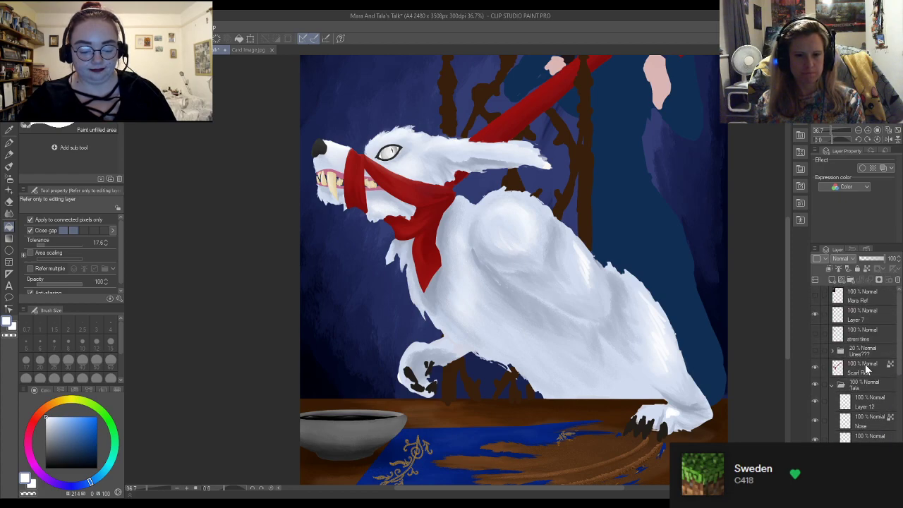
{"action": "scroll", "coordinate": [868, 413], "scroll_direction": "down", "scroll_amount": 5}
{"action": "scroll", "coordinate": [864, 417], "scroll_direction": "down", "scroll_amount": 2}
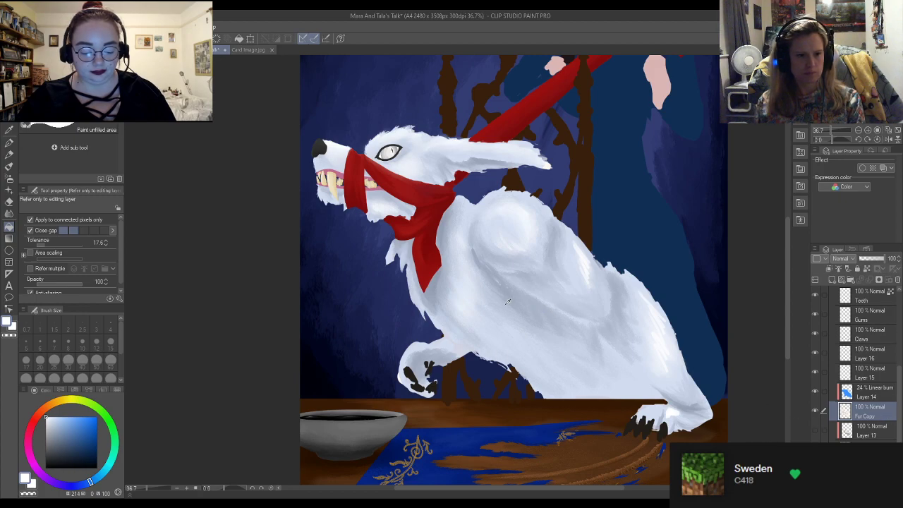
Hide the blue Linear burn layer and mix a darker warm grey (hue 22, saturation 12, value 60) from the fur's shadow colour
{"action": "scroll", "coordinate": [508, 302], "scroll_direction": "up", "scroll_amount": 3}
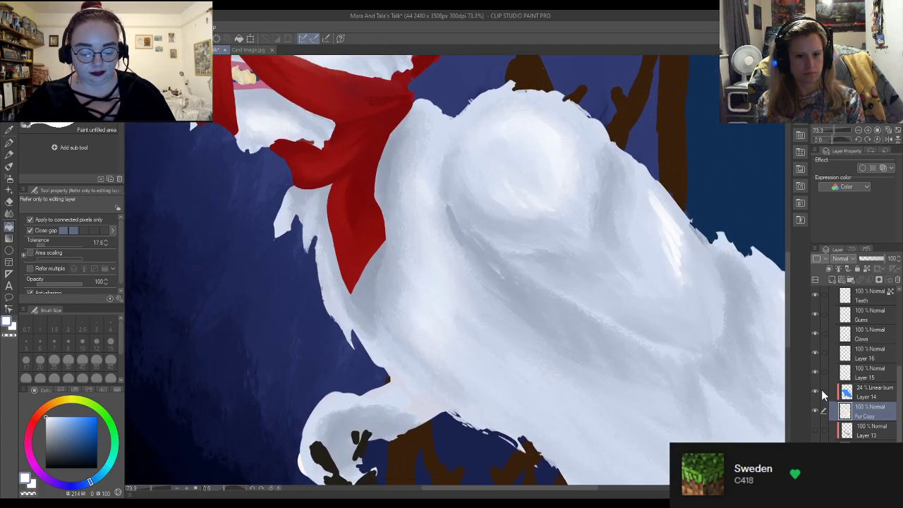
{"action": "left_click", "coordinate": [815, 391]}
{"action": "left_click", "coordinate": [481, 253], "text": "alt"}
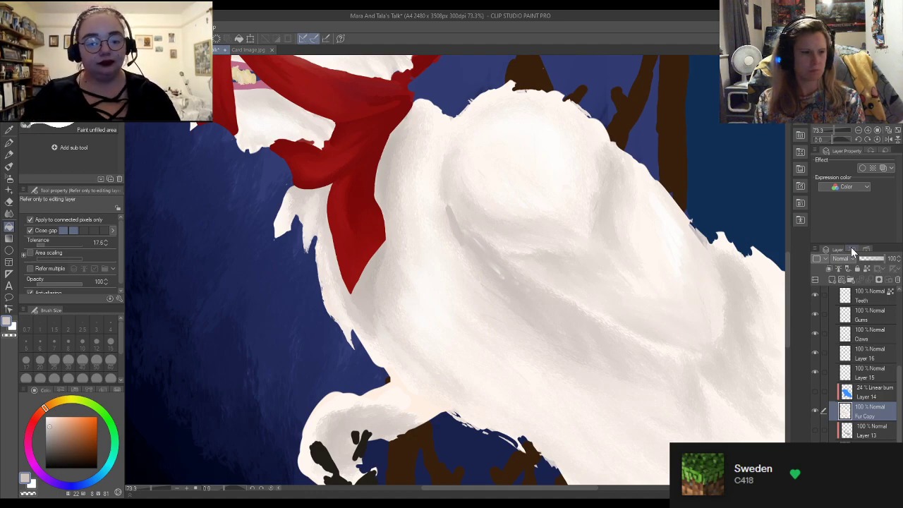
{"action": "left_click_drag", "start_coordinate": [62, 422], "coordinate": [58, 435]}
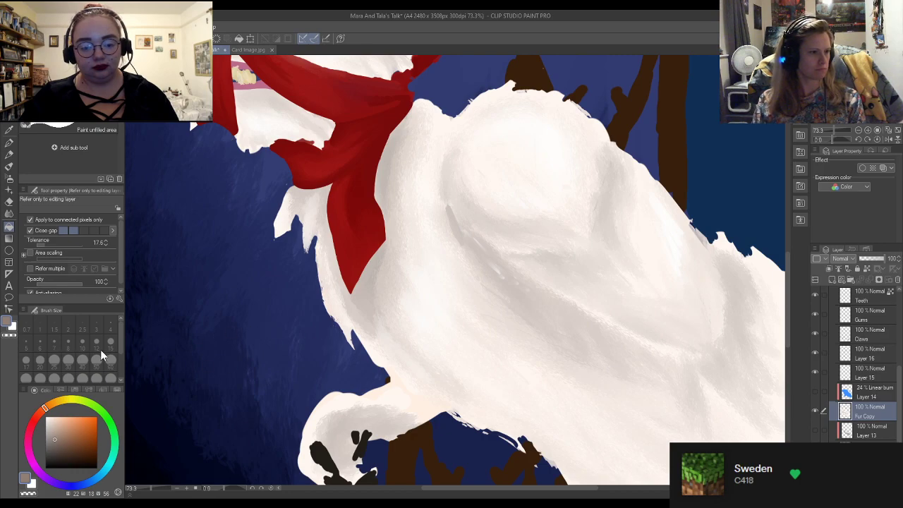
{"action": "left_click", "coordinate": [8, 142]}
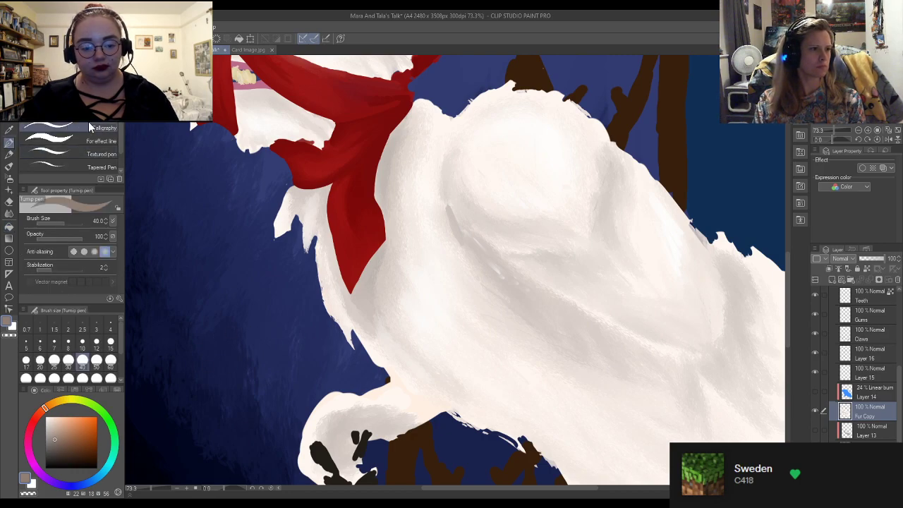
{"action": "left_click", "coordinate": [9, 165]}
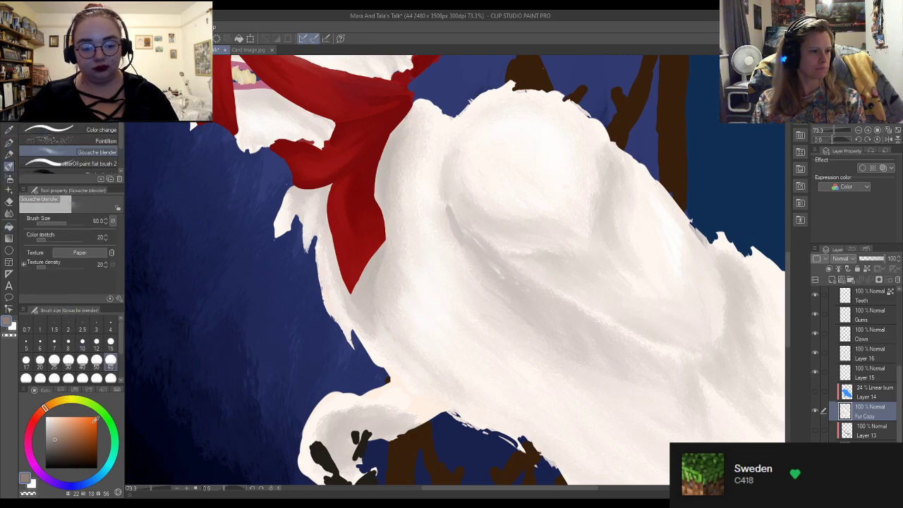
{"action": "left_click", "coordinate": [481, 247], "text": "alt"}
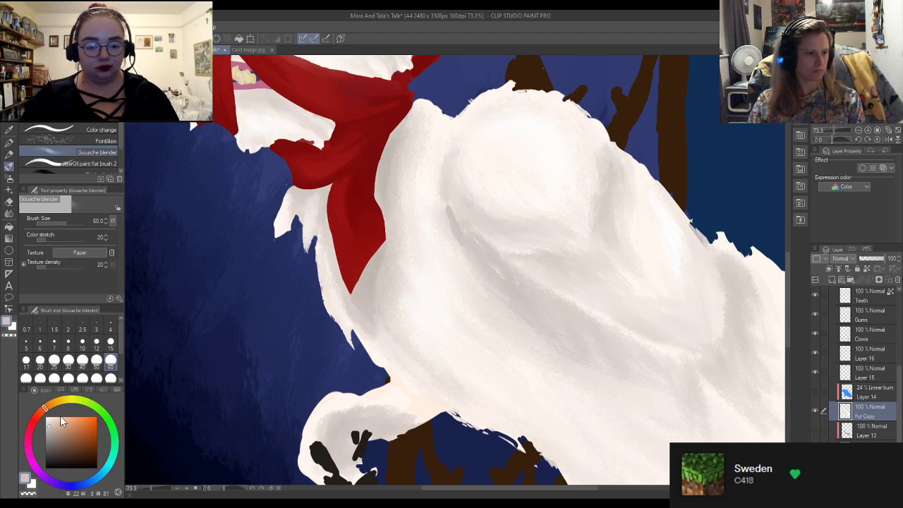
{"action": "left_click", "coordinate": [59, 435]}
Try a warm grey Gouache stroke at size 15 along the shadow fold below the shoulder on the Fur Copy layer
{"action": "left_click", "coordinate": [96, 361]}
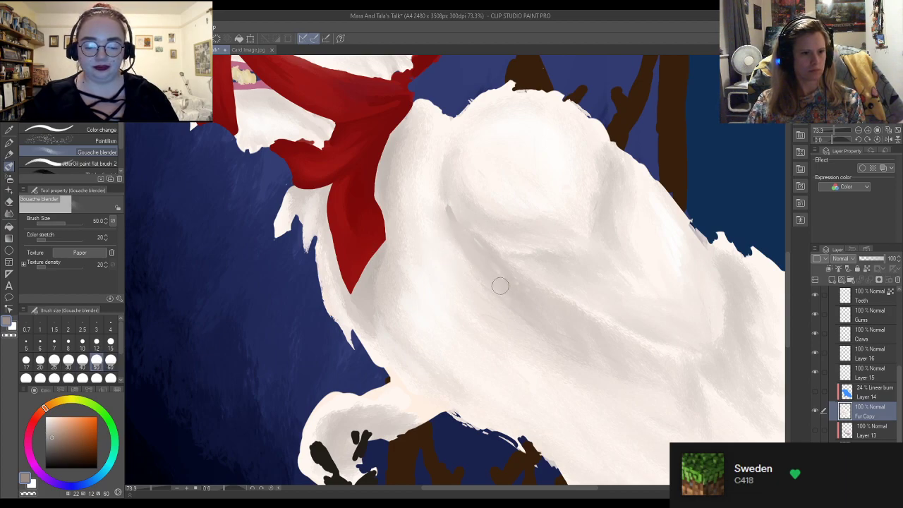
{"action": "key", "text": "b"}
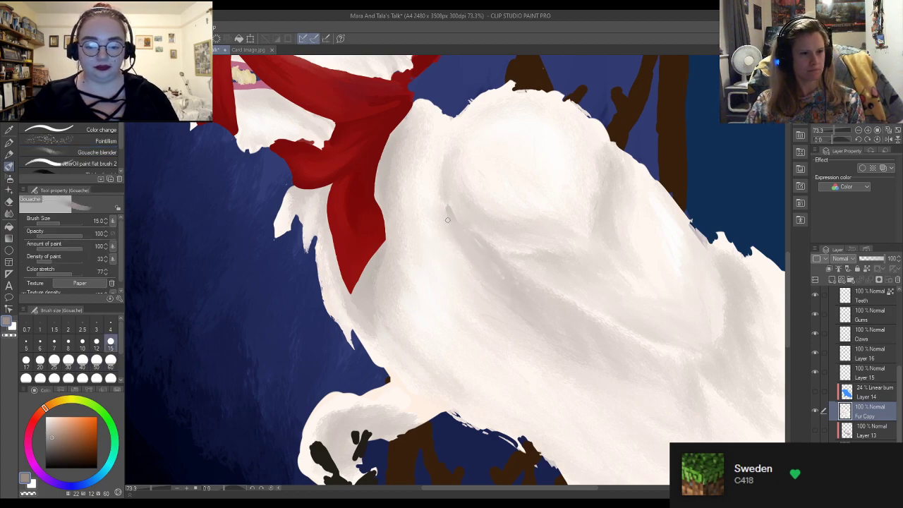
{"action": "left_click_drag", "start_coordinate": [447, 220], "coordinate": [483, 267]}
{"action": "key", "text": "ctrl+z"}
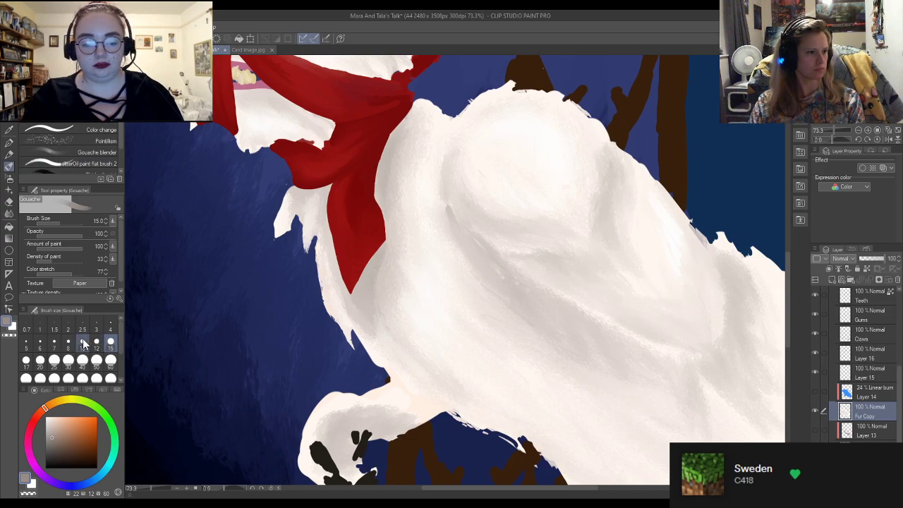
Try a warm grey Gouache stroke at size 30 along the shadow fold below the shoulder, and undo it
{"action": "left_click", "coordinate": [68, 361]}
{"action": "mouse_move", "coordinate": [450, 211]}
{"action": "left_mouse_down"}
{"action": "mouse_move", "coordinate": [497, 277]}
{"action": "mouse_move", "coordinate": [463, 243]}
{"action": "mouse_move", "coordinate": [504, 288]}
{"action": "left_mouse_up"}
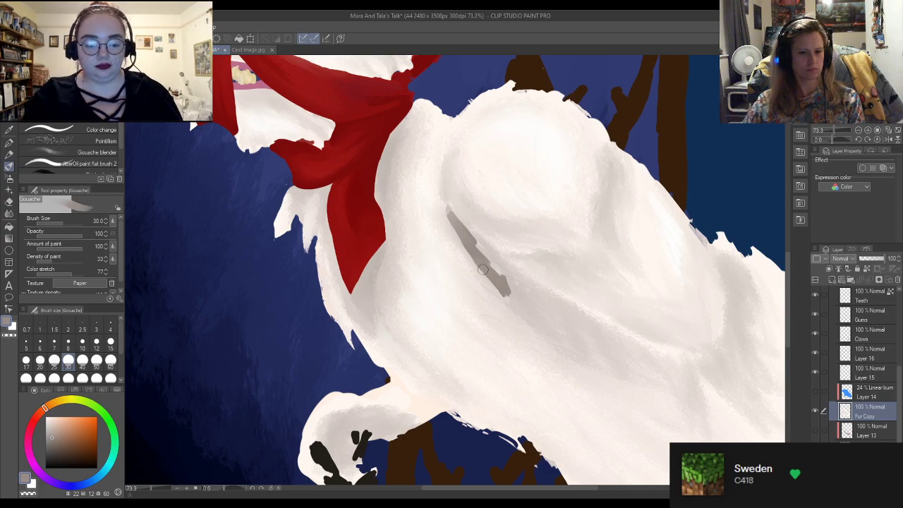
{"action": "left_click", "coordinate": [816, 414]}
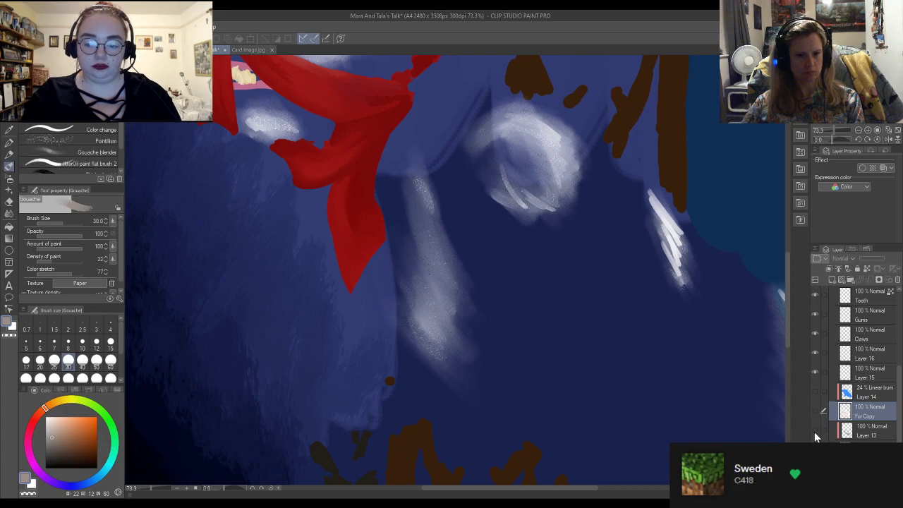
{"action": "left_click", "coordinate": [816, 411]}
{"action": "key", "text": "ctrl+z"}
{"action": "key", "text": "ctrl+z"}
{"action": "key", "text": "ctrl+z"}
{"action": "key", "text": "ctrl+z"}
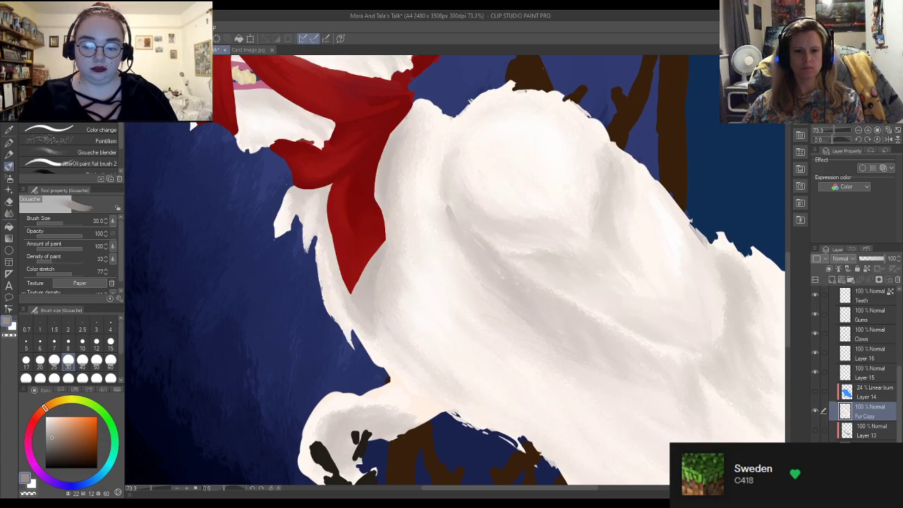
Duplicate the blue Linear burn Layer 14, place the copy below Fur Copy, and hide the Fur Copy layer
{"action": "left_click", "coordinate": [816, 411]}
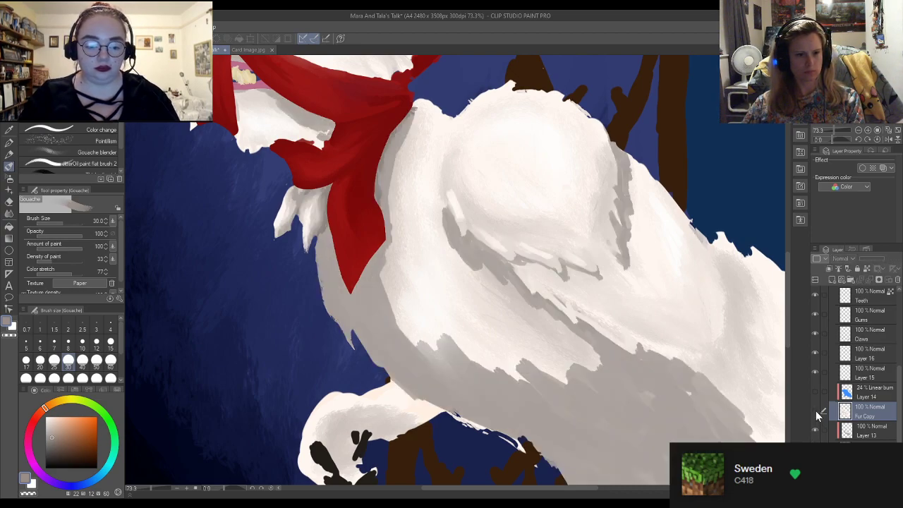
{"action": "left_click", "coordinate": [816, 411]}
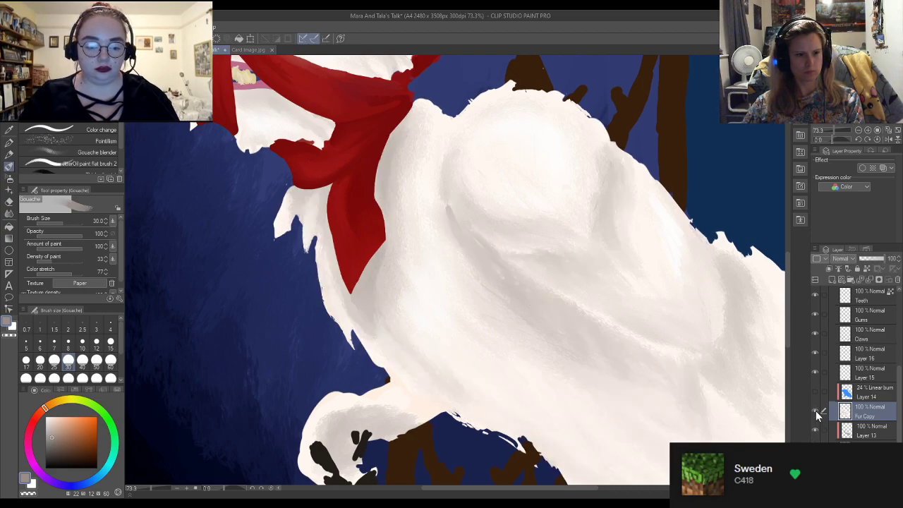
{"action": "left_click", "coordinate": [861, 397]}
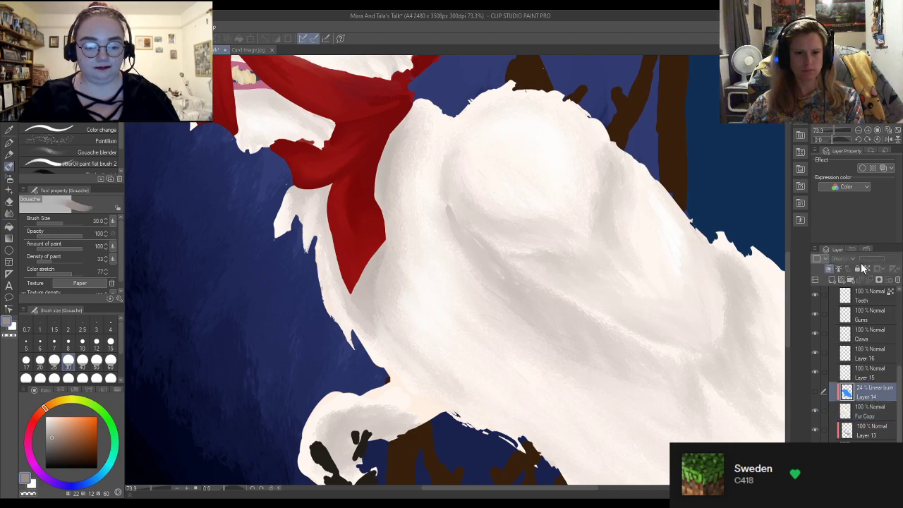
{"action": "key", "text": "ctrl+c"}
{"action": "key", "text": "ctrl+v"}
{"action": "left_click_drag", "start_coordinate": [873, 394], "coordinate": [873, 439]}
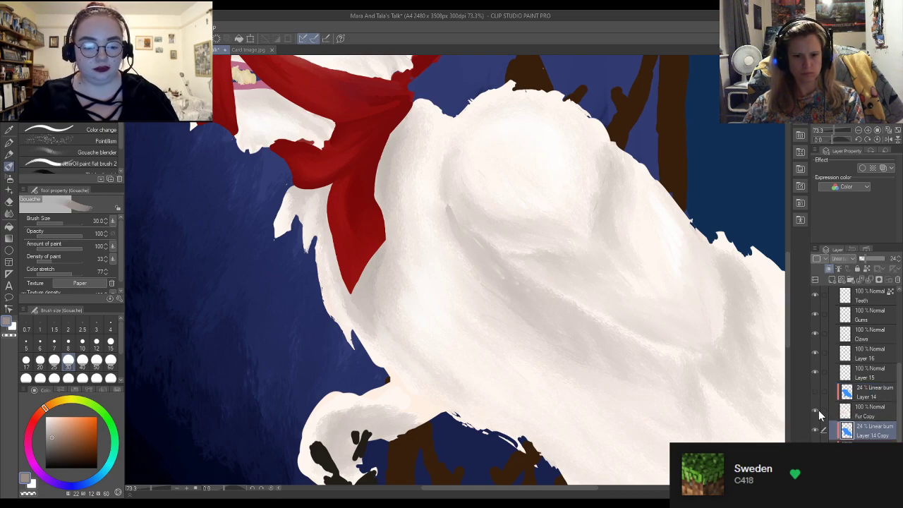
{"action": "left_click", "coordinate": [815, 430]}
{"action": "scroll", "coordinate": [396, 242], "scroll_direction": "down", "scroll_amount": 1}
{"action": "scroll", "coordinate": [396, 243], "scroll_direction": "down", "scroll_amount": 2}
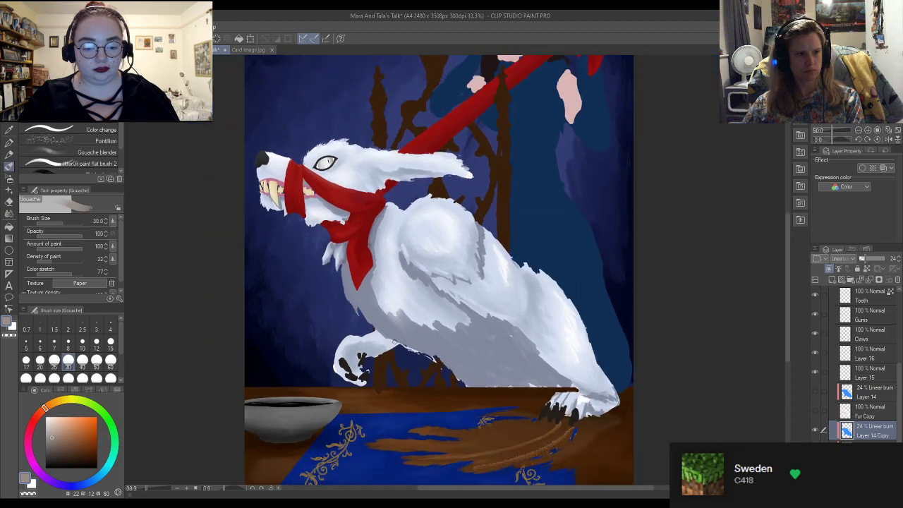
{"action": "scroll", "coordinate": [300, 283], "scroll_direction": "up", "scroll_amount": 1}
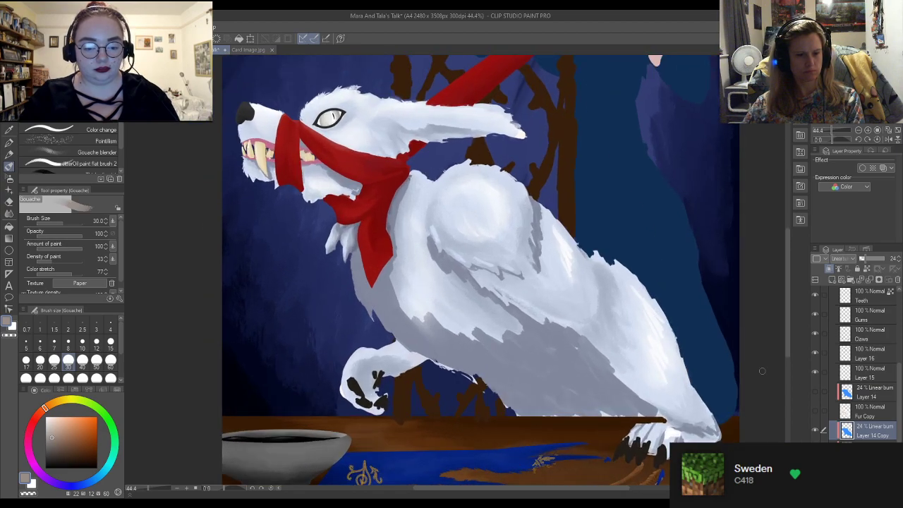
Compare the two versions of the fur shading by repeatedly showing and hiding the Fur Copy layer
{"action": "left_click", "coordinate": [815, 409]}
{"action": "left_click", "coordinate": [815, 409]}
{"action": "left_click", "coordinate": [815, 409]}
{"action": "left_click", "coordinate": [815, 409]}
{"action": "left_click", "coordinate": [815, 409]}
{"action": "left_click", "coordinate": [815, 409]}
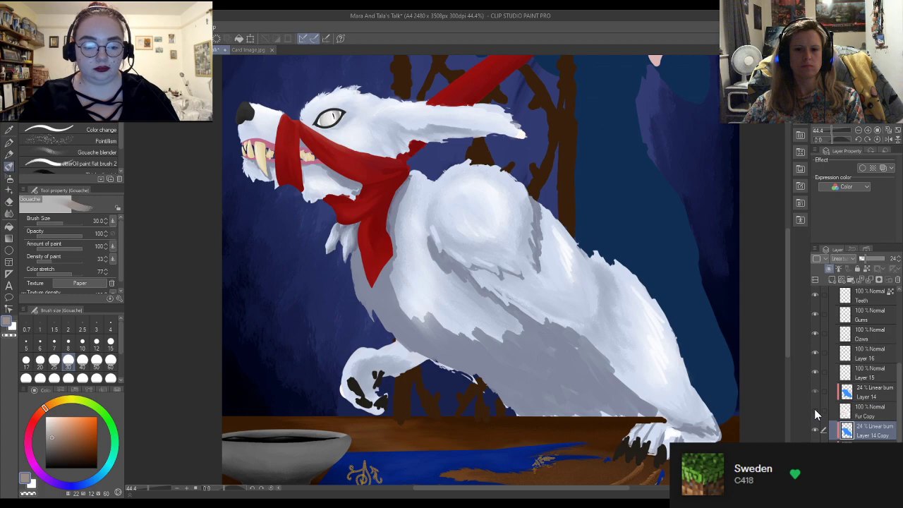
{"action": "left_click", "coordinate": [815, 409]}
{"action": "left_click", "coordinate": [815, 410]}
{"action": "left_click", "coordinate": [815, 409]}
{"action": "left_click", "coordinate": [815, 409]}
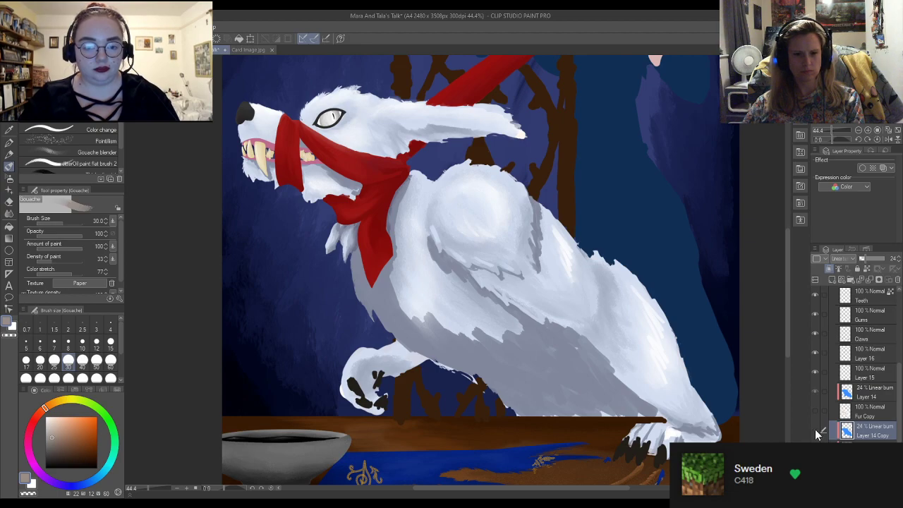
Hide the Linear burn copy and paint grey Gouache fur strokes at size 15 along the chest's shadow edge below the scarf
{"action": "left_click", "coordinate": [816, 431]}
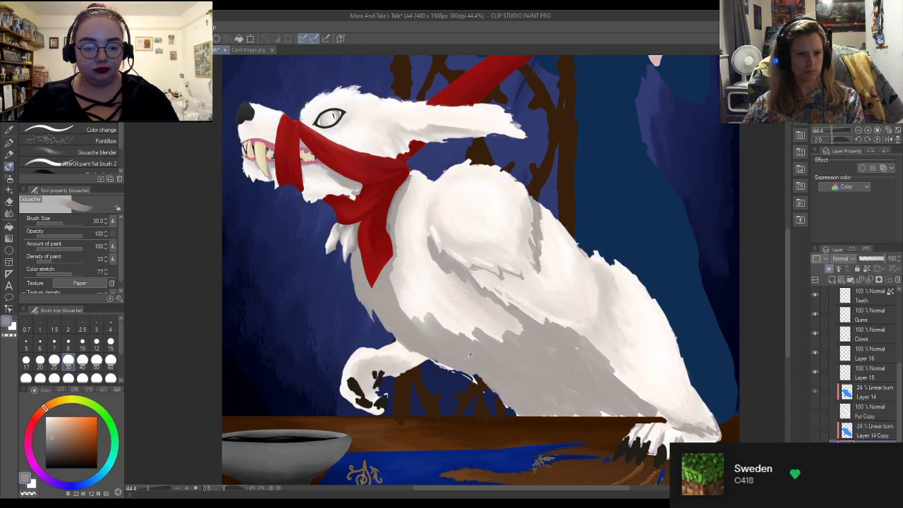
{"action": "scroll", "coordinate": [497, 371], "scroll_direction": "up", "scroll_amount": 1}
{"action": "left_click", "coordinate": [460, 355], "text": "alt"}
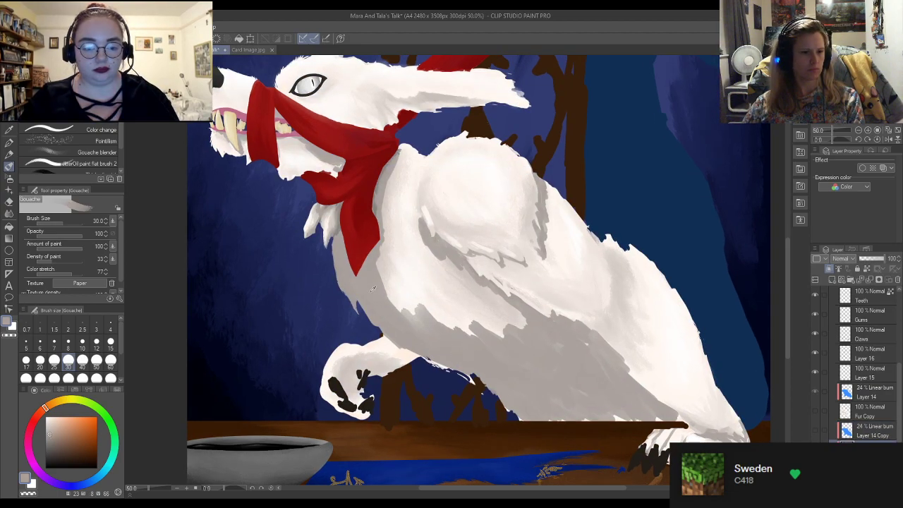
{"action": "scroll", "coordinate": [373, 289], "scroll_direction": "up", "scroll_amount": 3}
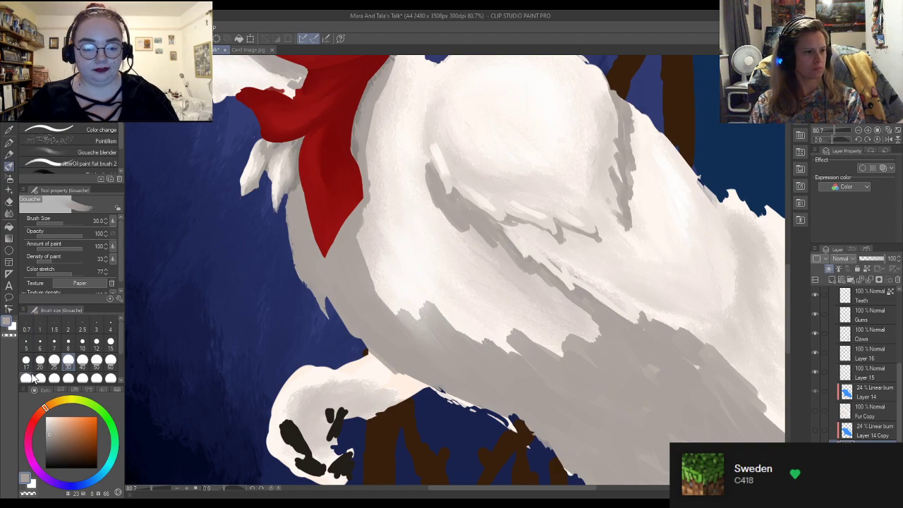
{"action": "left_click", "coordinate": [110, 342]}
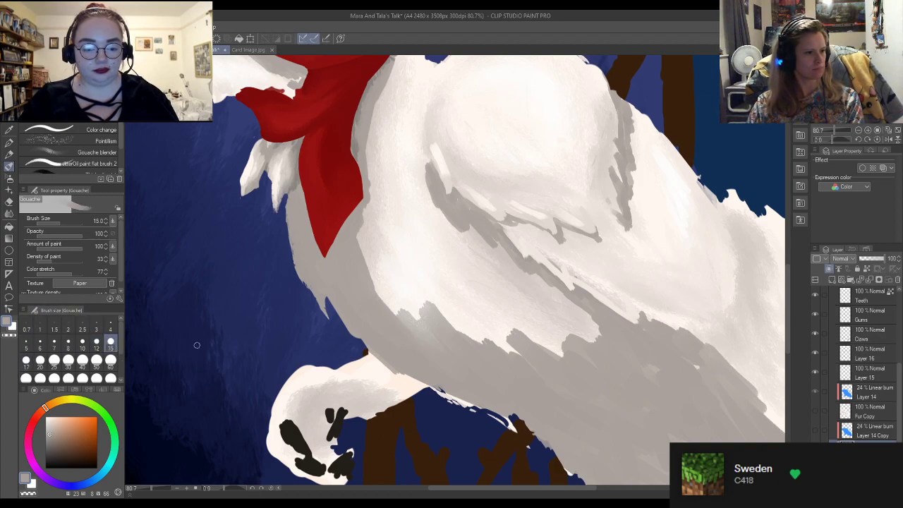
{"action": "left_click", "coordinate": [402, 318], "text": "alt"}
{"action": "mouse_move", "coordinate": [404, 316]}
{"action": "left_mouse_down"}
{"action": "mouse_move", "coordinate": [378, 291]}
{"action": "mouse_move", "coordinate": [364, 256]}
{"action": "left_mouse_up"}
{"action": "left_click_drag", "start_coordinate": [374, 289], "coordinate": [362, 237]}
Break up the hard shadow edge along the belly with jagged mid-grey fur strokes running down into the shadow
{"action": "mouse_move", "coordinate": [409, 321]}
{"action": "left_mouse_down"}
{"action": "mouse_move", "coordinate": [386, 274]}
{"action": "mouse_move", "coordinate": [437, 349]}
{"action": "left_mouse_up"}
{"action": "left_click_drag", "start_coordinate": [424, 296], "coordinate": [443, 349]}
{"action": "left_click_drag", "start_coordinate": [430, 278], "coordinate": [477, 356]}
{"action": "mouse_move", "coordinate": [465, 302]}
{"action": "left_mouse_down"}
{"action": "mouse_move", "coordinate": [484, 361]}
{"action": "mouse_move", "coordinate": [502, 358]}
{"action": "mouse_move", "coordinate": [527, 374]}
{"action": "left_mouse_up"}
{"action": "mouse_move", "coordinate": [498, 313]}
{"action": "left_mouse_down"}
{"action": "mouse_move", "coordinate": [523, 369]}
{"action": "mouse_move", "coordinate": [528, 354]}
{"action": "mouse_move", "coordinate": [558, 366]}
{"action": "left_mouse_up"}
{"action": "mouse_move", "coordinate": [548, 322]}
{"action": "left_mouse_down"}
{"action": "mouse_move", "coordinate": [572, 376]}
{"action": "mouse_move", "coordinate": [569, 364]}
{"action": "mouse_move", "coordinate": [596, 366]}
{"action": "mouse_move", "coordinate": [608, 348]}
{"action": "left_mouse_up"}
{"action": "mouse_move", "coordinate": [579, 314]}
{"action": "left_mouse_down"}
{"action": "mouse_move", "coordinate": [608, 340]}
{"action": "mouse_move", "coordinate": [575, 305]}
{"action": "left_mouse_up"}
{"action": "left_click_drag", "start_coordinate": [544, 279], "coordinate": [582, 309]}
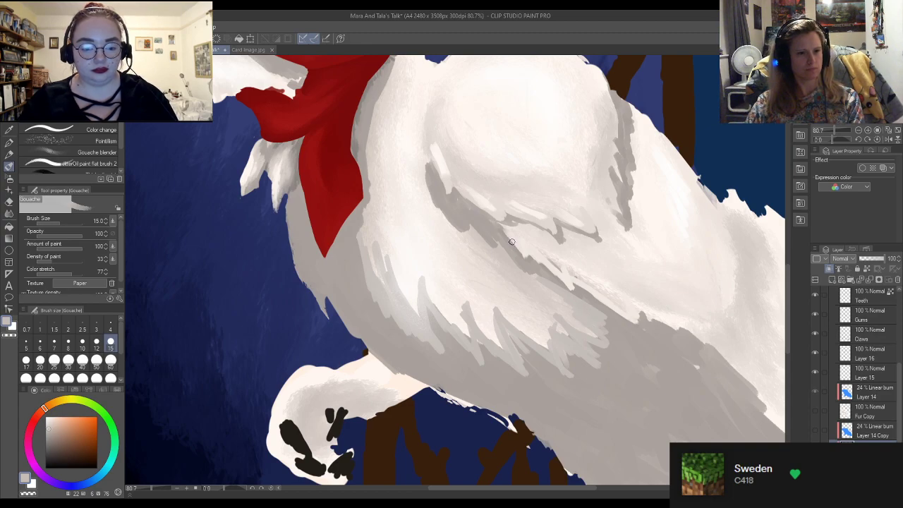
Soften the fold below the shoulder with grey strokes and layer lighter grey (hue 25, saturation 7, value 85) fur across the chest
{"action": "left_click_drag", "start_coordinate": [426, 188], "coordinate": [463, 239]}
{"action": "mouse_move", "coordinate": [417, 163]}
{"action": "left_mouse_down"}
{"action": "mouse_move", "coordinate": [423, 189]}
{"action": "mouse_move", "coordinate": [465, 244]}
{"action": "mouse_move", "coordinate": [572, 305]}
{"action": "left_mouse_up"}
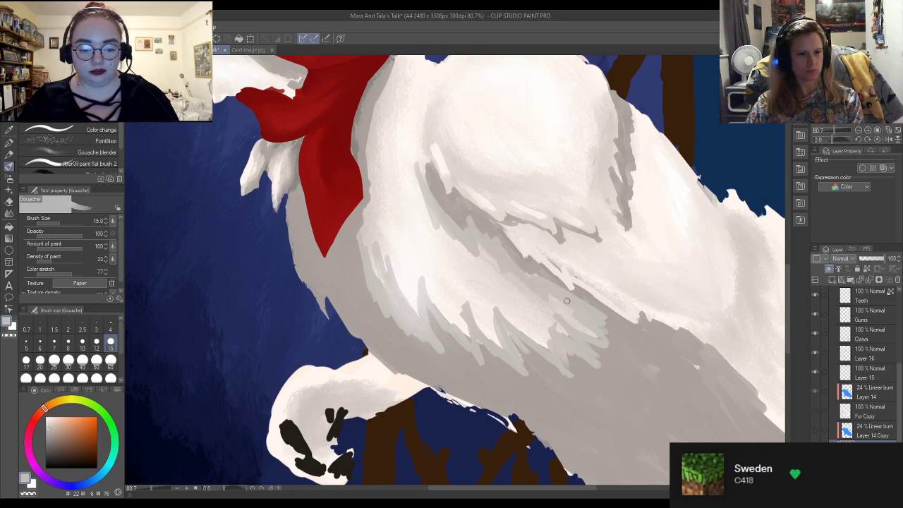
{"action": "left_click", "coordinate": [559, 303], "text": "alt"}
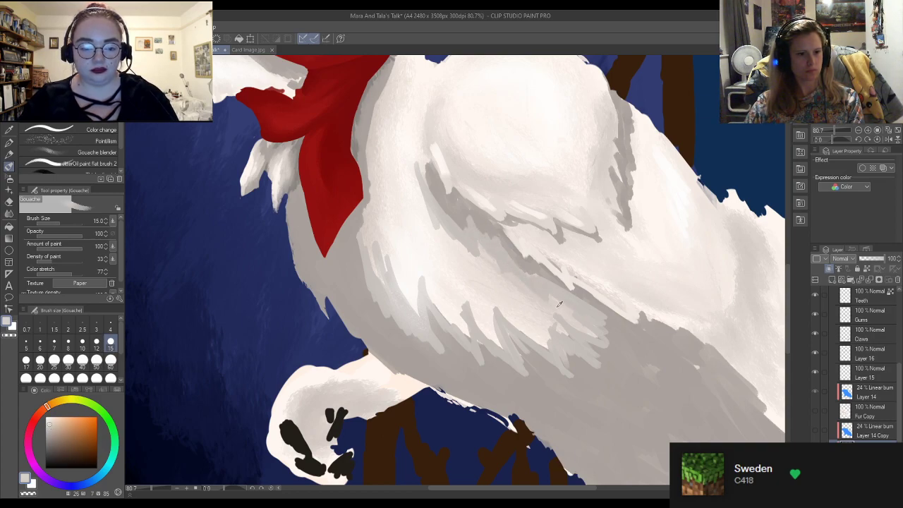
{"action": "mouse_move", "coordinate": [525, 304]}
{"action": "left_mouse_down"}
{"action": "mouse_move", "coordinate": [568, 334]}
{"action": "mouse_move", "coordinate": [550, 324]}
{"action": "mouse_move", "coordinate": [515, 331]}
{"action": "mouse_move", "coordinate": [535, 343]}
{"action": "mouse_move", "coordinate": [508, 306]}
{"action": "mouse_move", "coordinate": [486, 319]}
{"action": "mouse_move", "coordinate": [493, 335]}
{"action": "mouse_move", "coordinate": [460, 289]}
{"action": "mouse_move", "coordinate": [486, 324]}
{"action": "mouse_move", "coordinate": [426, 276]}
{"action": "mouse_move", "coordinate": [433, 296]}
{"action": "mouse_move", "coordinate": [459, 310]}
{"action": "mouse_move", "coordinate": [444, 265]}
{"action": "mouse_move", "coordinate": [420, 288]}
{"action": "mouse_move", "coordinate": [386, 245]}
{"action": "left_mouse_up"}
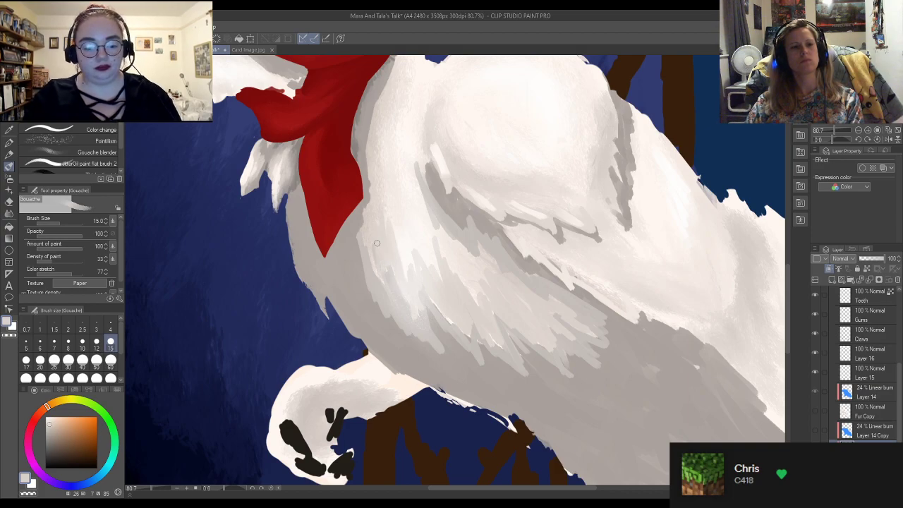
Paint grey strokes up the neck beside the scarf and sample a near-white fur tone (hue 30, saturation 5, value 91)
{"action": "left_click", "coordinate": [367, 226], "text": "alt"}
{"action": "mouse_move", "coordinate": [367, 226]}
{"action": "left_mouse_down"}
{"action": "mouse_move", "coordinate": [360, 254]}
{"action": "mouse_move", "coordinate": [381, 113]}
{"action": "left_mouse_up"}
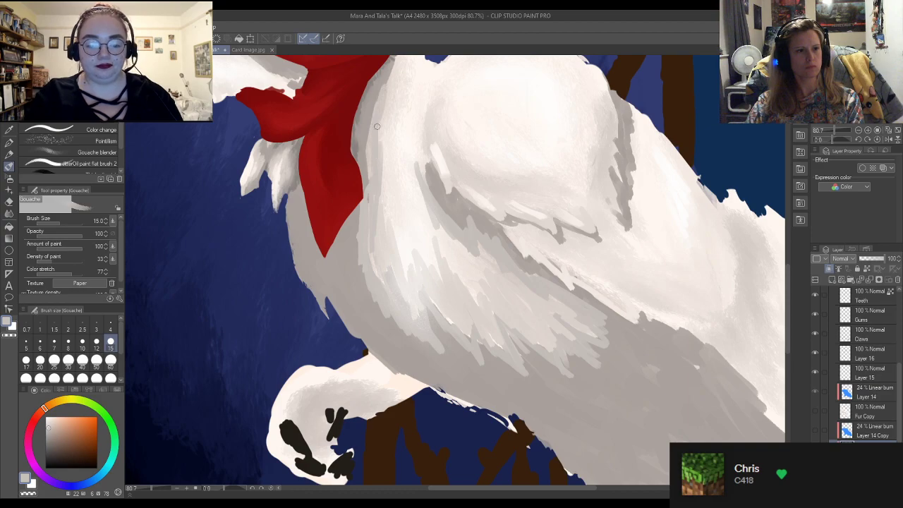
{"action": "left_click", "coordinate": [397, 236], "text": "alt"}
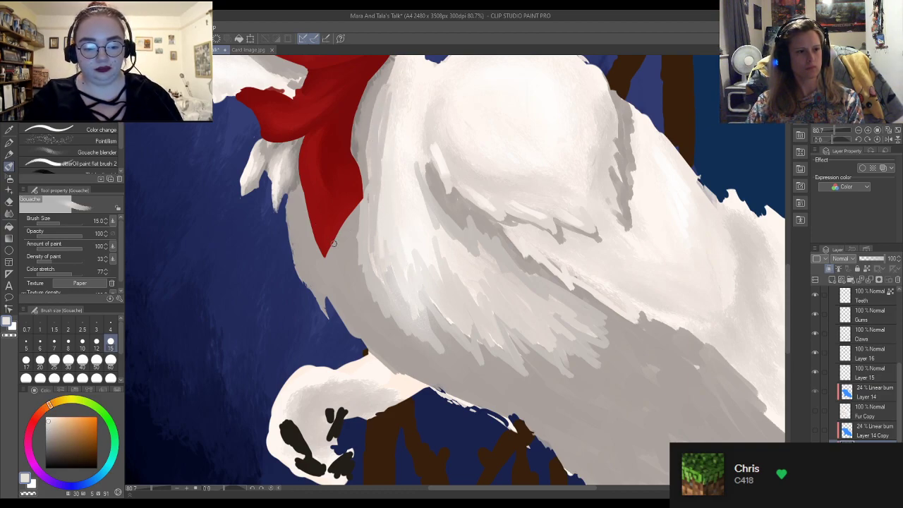
Paint light grey fur strokes (hue 26, saturation 7, value 86) along the shoulder's underside and its rear edge
{"action": "left_click", "coordinate": [457, 297], "text": "alt"}
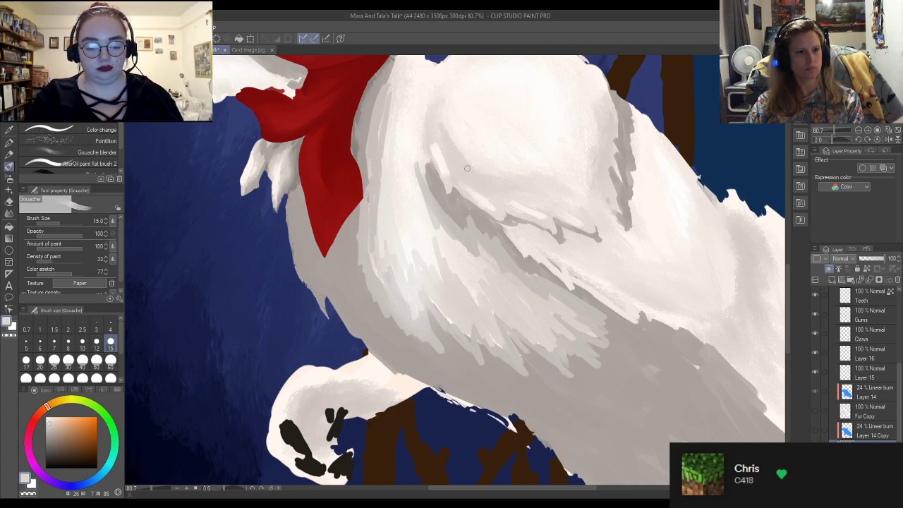
{"action": "mouse_move", "coordinate": [501, 186]}
{"action": "left_mouse_down"}
{"action": "mouse_move", "coordinate": [583, 196]}
{"action": "mouse_move", "coordinate": [591, 120]}
{"action": "mouse_move", "coordinate": [600, 128]}
{"action": "left_mouse_up"}
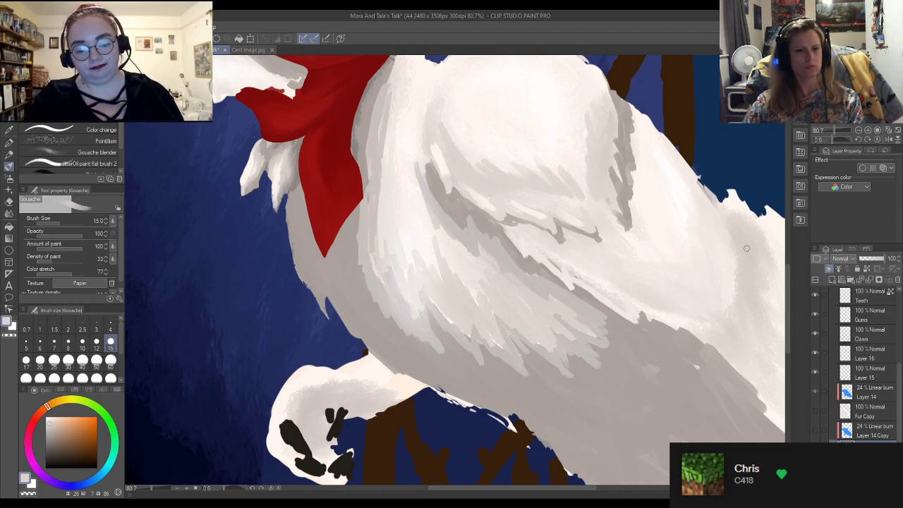
{"action": "scroll", "coordinate": [780, 294], "scroll_direction": "up", "scroll_amount": 3}
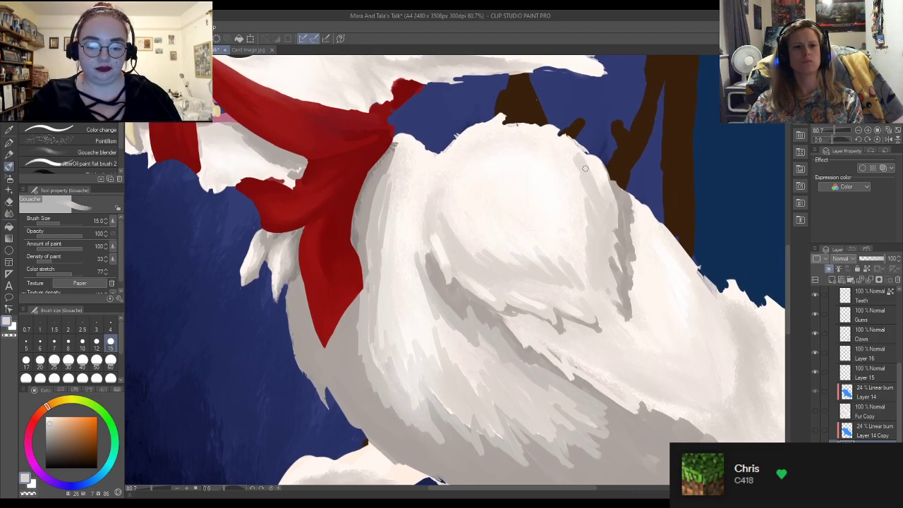
{"action": "mouse_move", "coordinate": [639, 261]}
{"action": "left_mouse_down"}
{"action": "mouse_move", "coordinate": [637, 216]}
{"action": "mouse_move", "coordinate": [646, 252]}
{"action": "mouse_move", "coordinate": [645, 271]}
{"action": "mouse_move", "coordinate": [634, 259]}
{"action": "mouse_move", "coordinate": [637, 315]}
{"action": "mouse_move", "coordinate": [636, 214]}
{"action": "mouse_move", "coordinate": [656, 247]}
{"action": "mouse_move", "coordinate": [634, 280]}
{"action": "mouse_move", "coordinate": [638, 325]}
{"action": "left_mouse_up"}
Extend the crease under the shoulder with mid-grey fur strokes sampled from the existing shadow
{"action": "left_click", "coordinate": [593, 402], "text": "alt"}
{"action": "mouse_move", "coordinate": [573, 331]}
{"action": "left_mouse_down"}
{"action": "mouse_move", "coordinate": [604, 336]}
{"action": "mouse_move", "coordinate": [567, 325]}
{"action": "mouse_move", "coordinate": [577, 356]}
{"action": "left_mouse_up"}
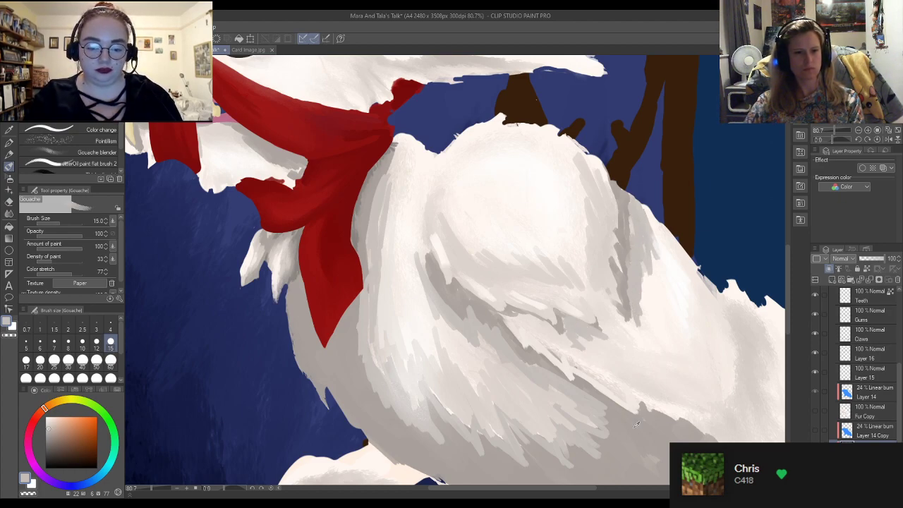
{"action": "mouse_move", "coordinate": [516, 311]}
{"action": "left_mouse_down"}
{"action": "mouse_move", "coordinate": [566, 337]}
{"action": "mouse_move", "coordinate": [555, 312]}
{"action": "mouse_move", "coordinate": [595, 330]}
{"action": "mouse_move", "coordinate": [600, 324]}
{"action": "mouse_move", "coordinate": [621, 340]}
{"action": "mouse_move", "coordinate": [587, 331]}
{"action": "mouse_move", "coordinate": [598, 354]}
{"action": "left_mouse_up"}
Layer sampled grey fur strokes across the flank below the crease and over the lower part of the rounded shoulder
{"action": "left_click", "coordinate": [597, 404], "text": "alt"}
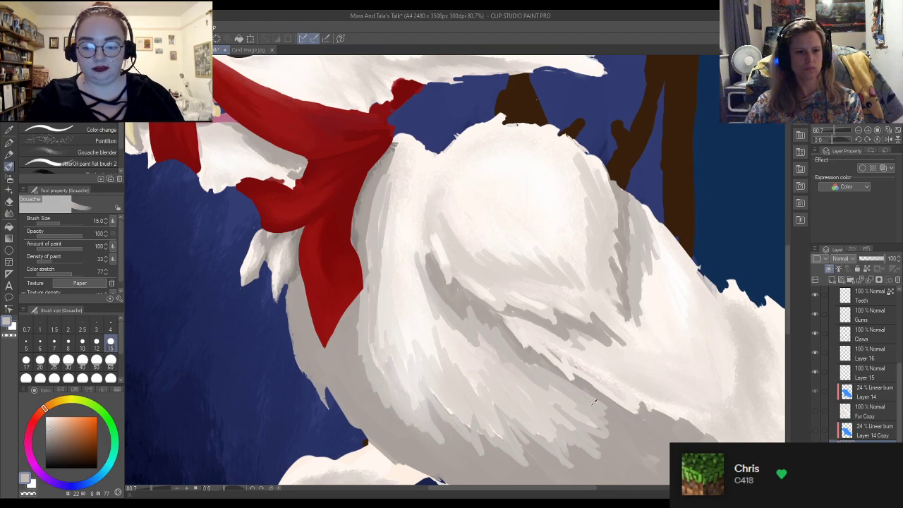
{"action": "mouse_move", "coordinate": [518, 327]}
{"action": "left_mouse_down"}
{"action": "mouse_move", "coordinate": [573, 349]}
{"action": "mouse_move", "coordinate": [568, 330]}
{"action": "mouse_move", "coordinate": [632, 360]}
{"action": "left_mouse_up"}
{"action": "left_click_drag", "start_coordinate": [605, 331], "coordinate": [635, 364]}
{"action": "mouse_move", "coordinate": [527, 331]}
{"action": "left_mouse_down"}
{"action": "mouse_move", "coordinate": [581, 351]}
{"action": "mouse_move", "coordinate": [591, 341]}
{"action": "mouse_move", "coordinate": [598, 361]}
{"action": "left_mouse_up"}
{"action": "left_click_drag", "start_coordinate": [551, 336], "coordinate": [646, 368]}
{"action": "mouse_move", "coordinate": [550, 353]}
{"action": "left_mouse_down"}
{"action": "mouse_move", "coordinate": [611, 375]}
{"action": "mouse_move", "coordinate": [615, 366]}
{"action": "left_mouse_up"}
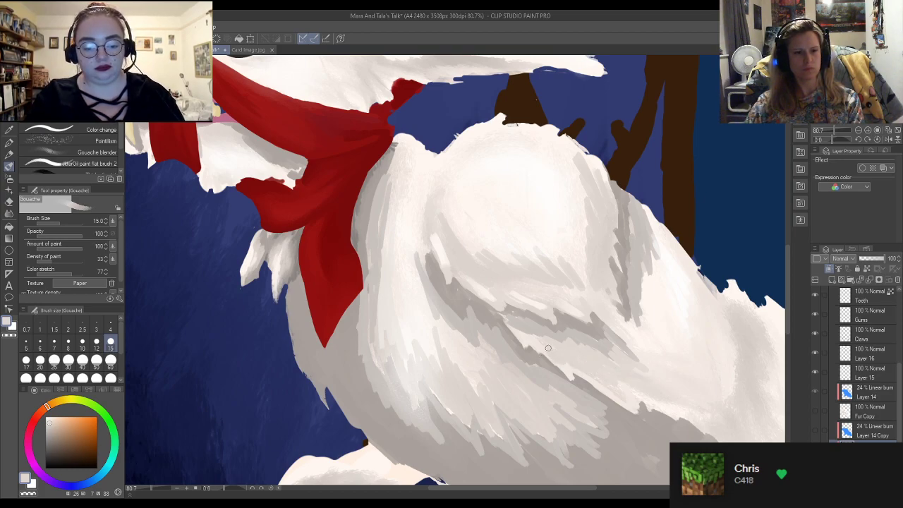
{"action": "left_click_drag", "start_coordinate": [633, 392], "coordinate": [608, 382]}
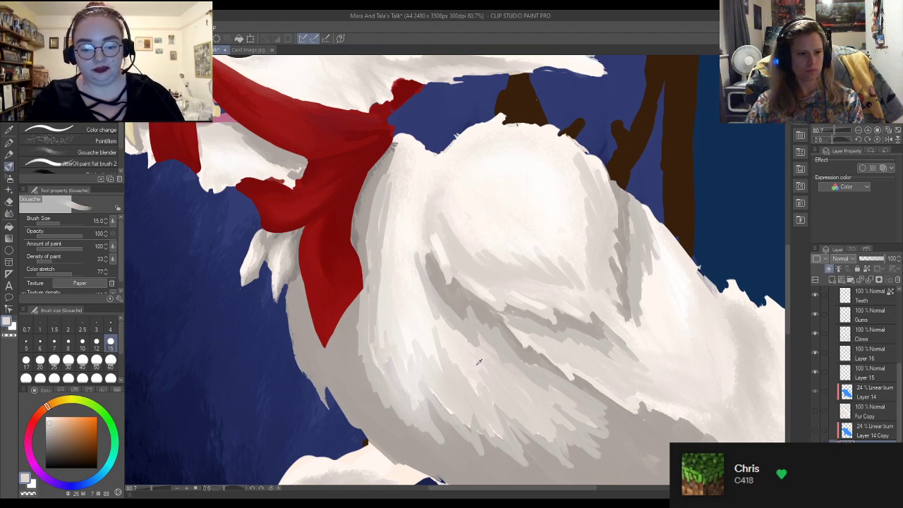
{"action": "mouse_move", "coordinate": [482, 258]}
{"action": "left_mouse_down"}
{"action": "mouse_move", "coordinate": [458, 212]}
{"action": "mouse_move", "coordinate": [455, 240]}
{"action": "mouse_move", "coordinate": [494, 247]}
{"action": "mouse_move", "coordinate": [485, 227]}
{"action": "mouse_move", "coordinate": [557, 271]}
{"action": "mouse_move", "coordinate": [571, 261]}
{"action": "left_mouse_up"}
Check the new fur strokes on the whole painting with the Layer 14 Copy Linear burn layer shown, and hide that layer again
{"action": "left_click", "coordinate": [819, 430]}
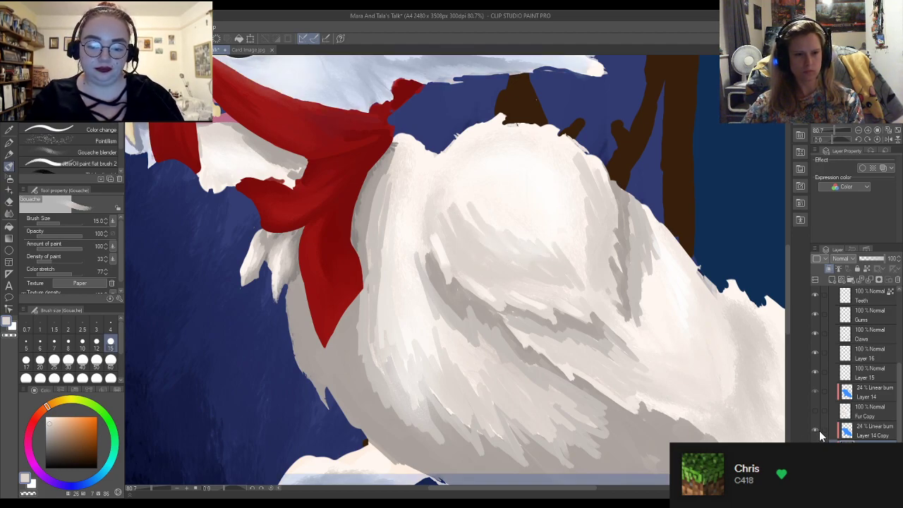
{"action": "left_click", "coordinate": [815, 433]}
{"action": "left_click", "coordinate": [815, 434]}
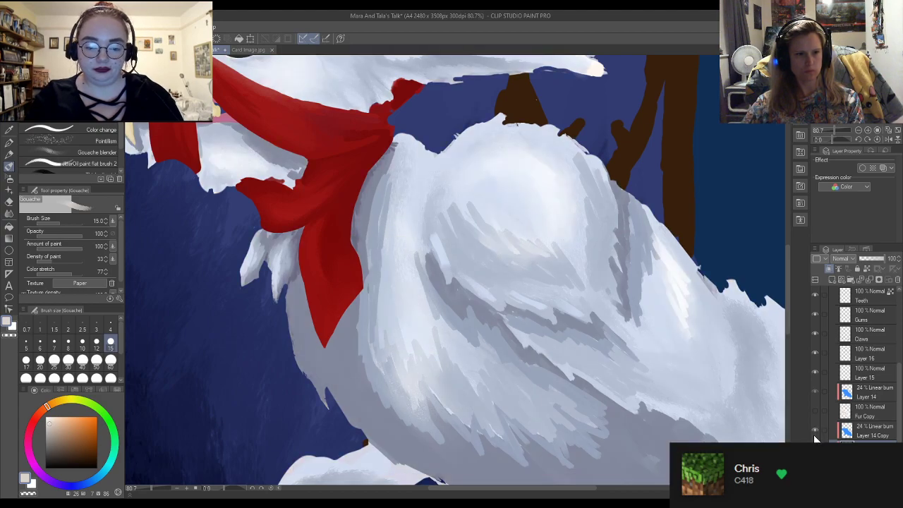
{"action": "key", "text": "ctrl+minus"}
{"action": "key", "text": "ctrl+minus"}
{"action": "key", "text": "ctrl+minus"}
{"action": "key", "text": "ctrl+minus"}
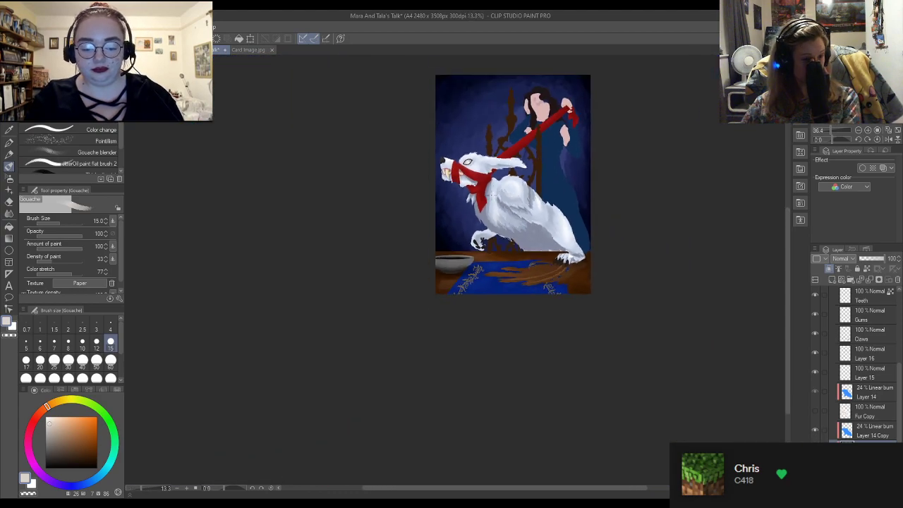
{"action": "key", "text": "ctrl+plus"}
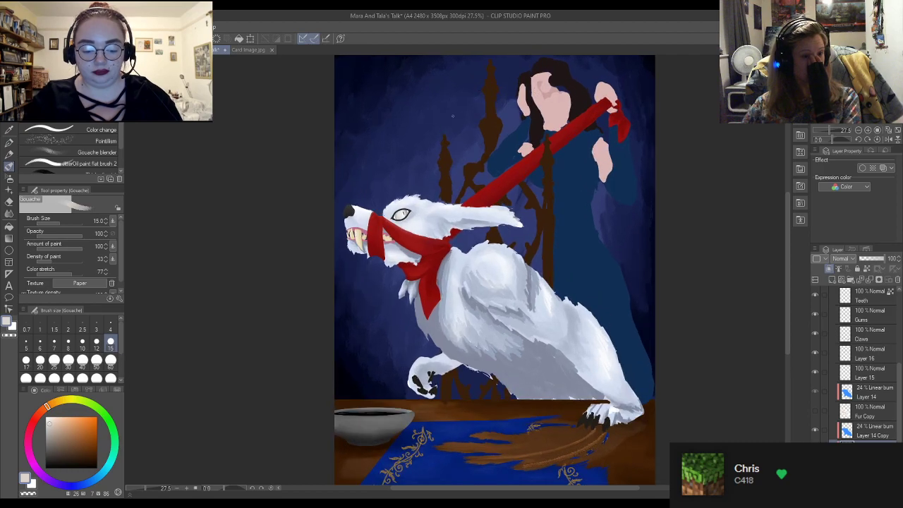
{"action": "scroll", "coordinate": [458, 261], "scroll_direction": "up", "scroll_amount": 1}
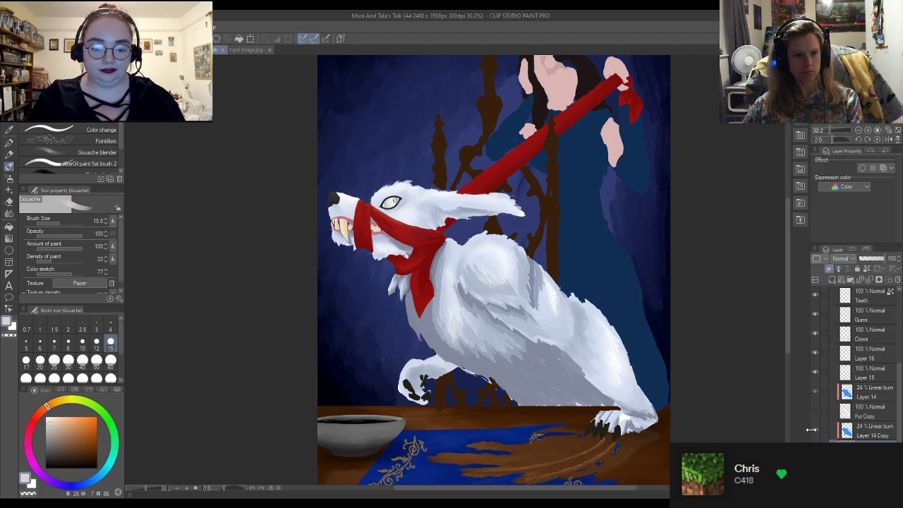
{"action": "left_click", "coordinate": [815, 429]}
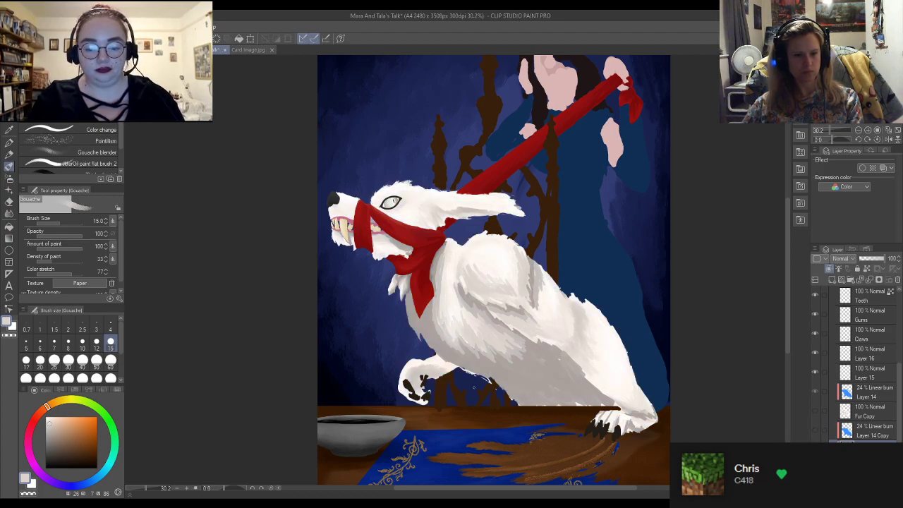
{"action": "scroll", "coordinate": [416, 328], "scroll_direction": "up", "scroll_amount": 4}
{"action": "scroll", "coordinate": [438, 344], "scroll_direction": "up", "scroll_amount": 1}
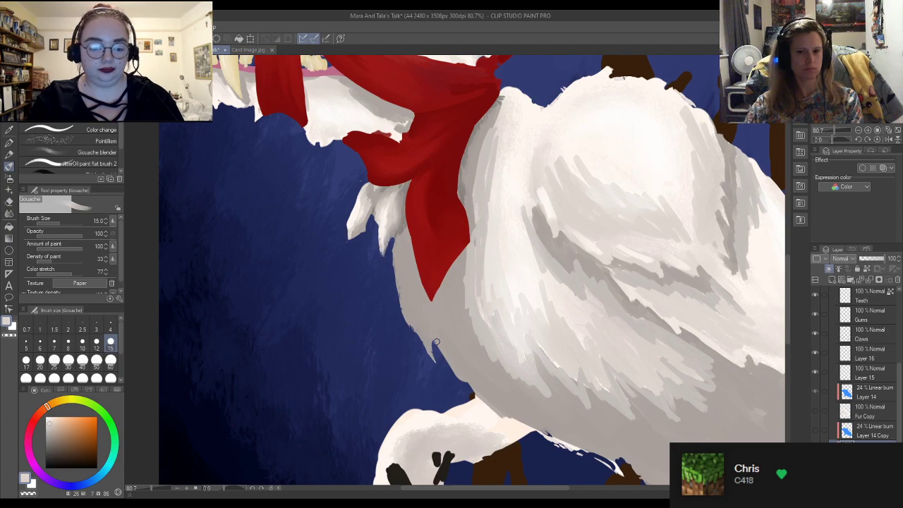
Paint dark grey shadow strokes (hue 23, value 39) along the chest's lower front edge at brush size 15
{"action": "left_click", "coordinate": [467, 339], "text": "alt"}
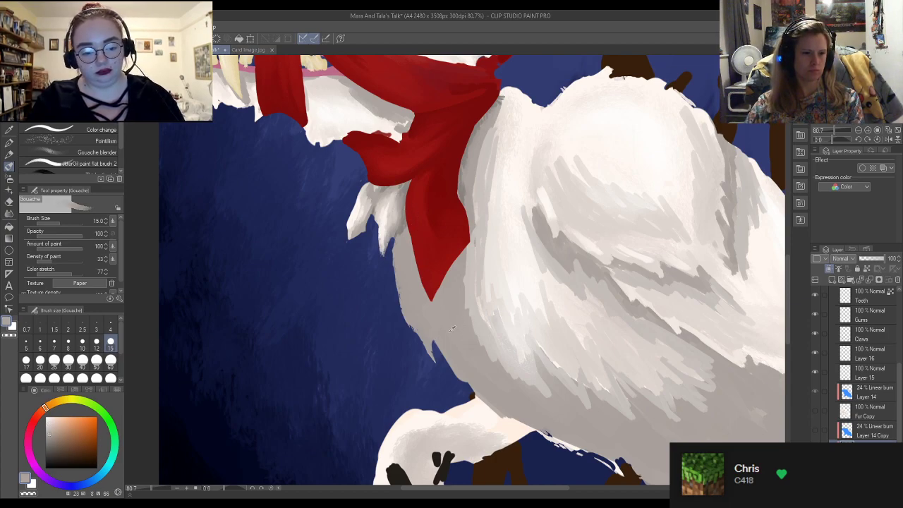
{"action": "left_click", "coordinate": [52, 443]}
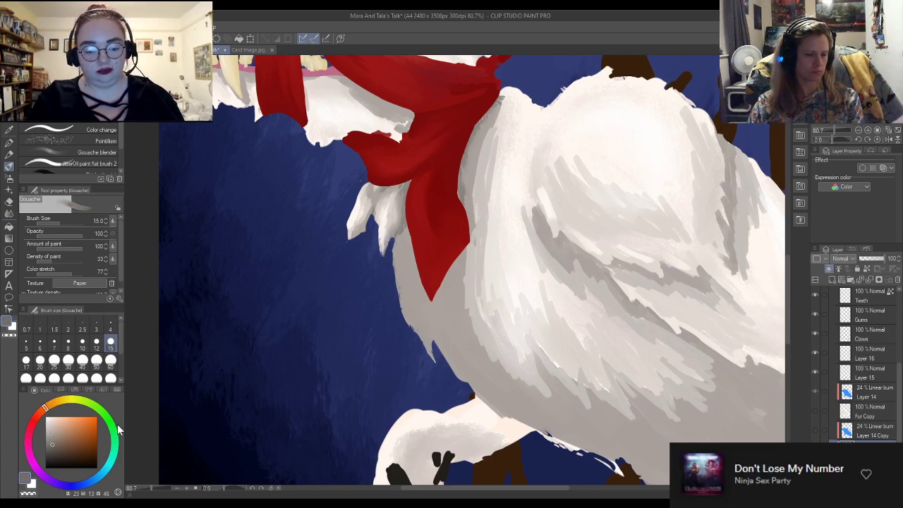
{"action": "left_click", "coordinate": [68, 360]}
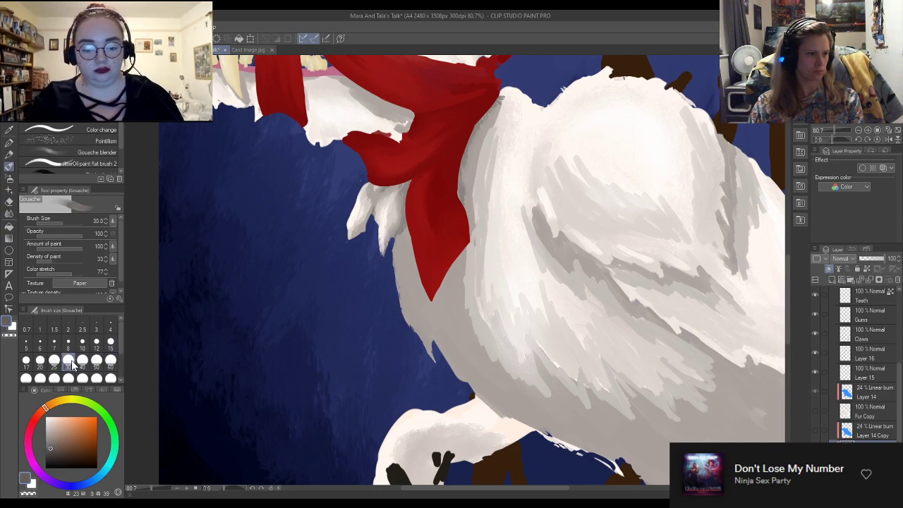
{"action": "left_click", "coordinate": [110, 342]}
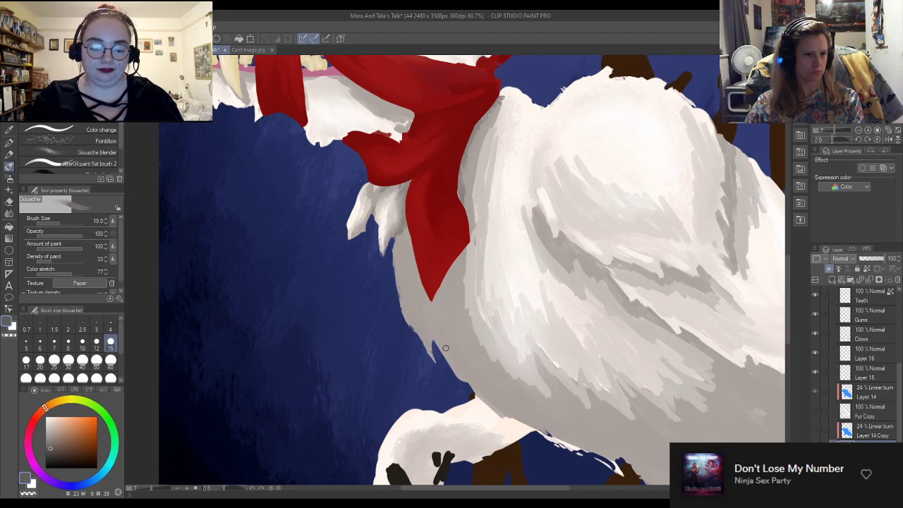
{"action": "mouse_move", "coordinate": [433, 310]}
{"action": "left_mouse_down"}
{"action": "mouse_move", "coordinate": [451, 364]}
{"action": "mouse_move", "coordinate": [437, 321]}
{"action": "mouse_move", "coordinate": [479, 392]}
{"action": "mouse_move", "coordinate": [463, 375]}
{"action": "left_mouse_up"}
{"action": "mouse_move", "coordinate": [409, 318]}
{"action": "left_mouse_down"}
{"action": "mouse_move", "coordinate": [442, 367]}
{"action": "mouse_move", "coordinate": [406, 321]}
{"action": "left_mouse_up"}
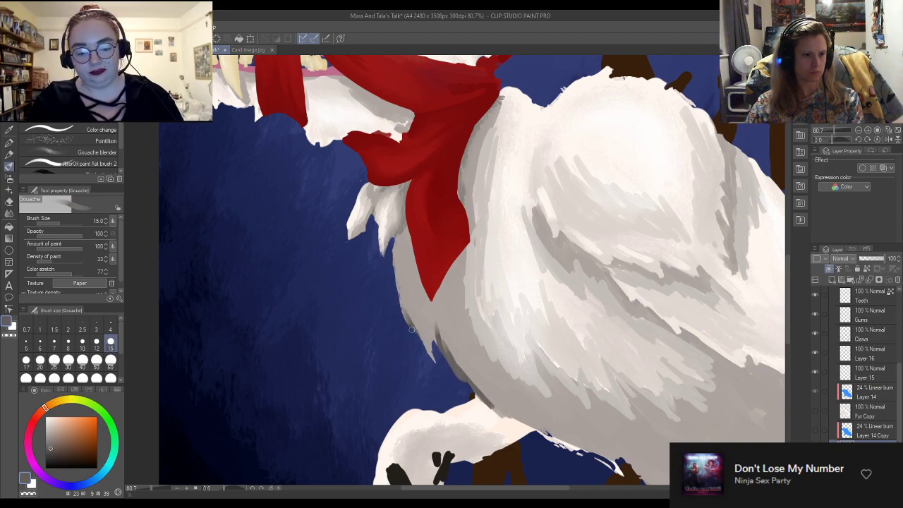
Add dark grey shadow strokes to the chest fur around the hanging scarf's tip and sides
{"action": "left_click_drag", "start_coordinate": [433, 353], "coordinate": [439, 352]}
{"action": "mouse_move", "coordinate": [430, 307]}
{"action": "left_mouse_down"}
{"action": "mouse_move", "coordinate": [447, 260]}
{"action": "mouse_move", "coordinate": [440, 299]}
{"action": "mouse_move", "coordinate": [432, 267]}
{"action": "mouse_move", "coordinate": [437, 306]}
{"action": "mouse_move", "coordinate": [430, 268]}
{"action": "mouse_move", "coordinate": [438, 307]}
{"action": "mouse_move", "coordinate": [434, 264]}
{"action": "mouse_move", "coordinate": [438, 297]}
{"action": "mouse_move", "coordinate": [449, 267]}
{"action": "mouse_move", "coordinate": [453, 301]}
{"action": "mouse_move", "coordinate": [447, 271]}
{"action": "mouse_move", "coordinate": [458, 253]}
{"action": "mouse_move", "coordinate": [456, 289]}
{"action": "mouse_move", "coordinate": [449, 251]}
{"action": "mouse_move", "coordinate": [412, 265]}
{"action": "mouse_move", "coordinate": [410, 229]}
{"action": "mouse_move", "coordinate": [415, 276]}
{"action": "mouse_move", "coordinate": [418, 242]}
{"action": "mouse_move", "coordinate": [423, 290]}
{"action": "mouse_move", "coordinate": [418, 266]}
{"action": "mouse_move", "coordinate": [436, 297]}
{"action": "mouse_move", "coordinate": [437, 279]}
{"action": "mouse_move", "coordinate": [437, 297]}
{"action": "mouse_move", "coordinate": [470, 243]}
{"action": "mouse_move", "coordinate": [433, 293]}
{"action": "mouse_move", "coordinate": [431, 306]}
{"action": "mouse_move", "coordinate": [458, 258]}
{"action": "mouse_move", "coordinate": [435, 299]}
{"action": "left_mouse_up"}
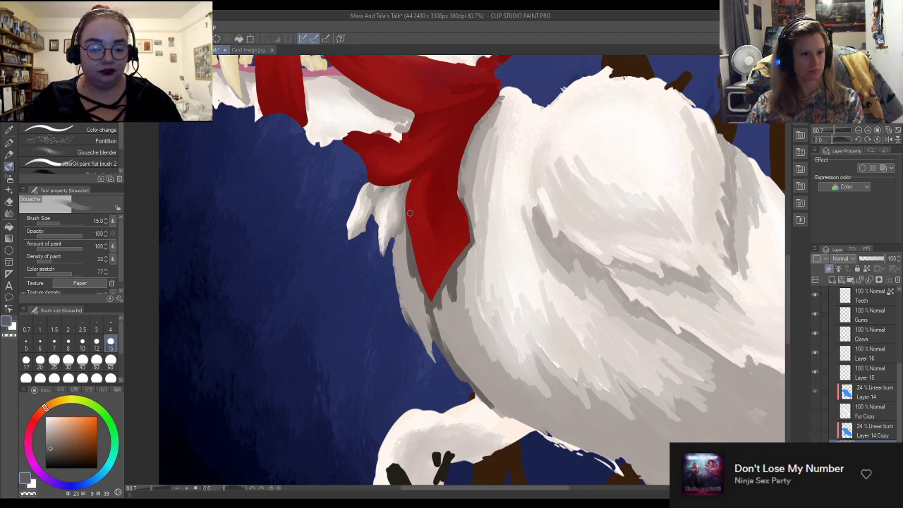
{"action": "left_click_drag", "start_coordinate": [413, 271], "coordinate": [426, 284]}
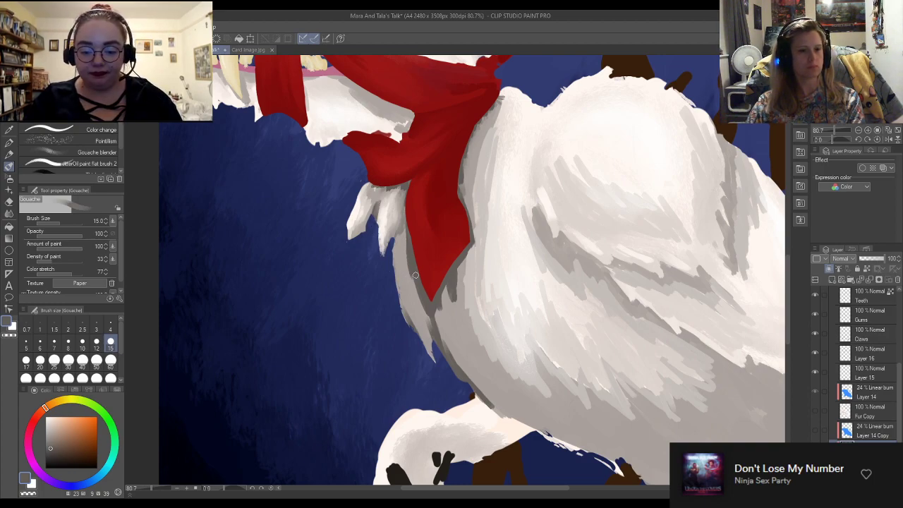
Darken the belly beside the hind leg with dark grey strokes, sampling tones from the new shadow at brush size 60
{"action": "key", "text": "ctrl+minus"}
{"action": "key", "text": "ctrl+minus"}
{"action": "key", "text": "ctrl+minus"}
{"action": "key", "text": "ctrl+minus"}
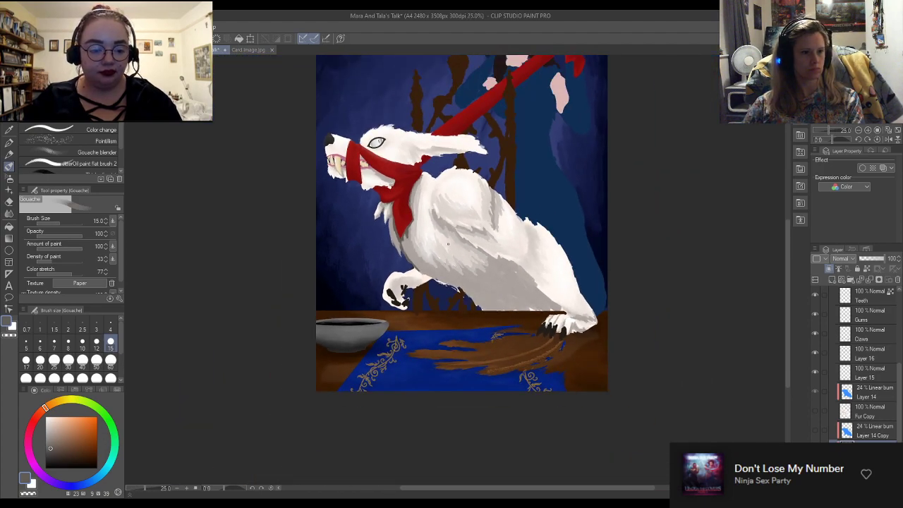
{"action": "scroll", "coordinate": [495, 261], "scroll_direction": "up", "scroll_amount": 4}
{"action": "left_click_drag", "start_coordinate": [492, 256], "coordinate": [602, 337]}
{"action": "mouse_move", "coordinate": [563, 306]}
{"action": "left_mouse_down"}
{"action": "mouse_move", "coordinate": [619, 352]}
{"action": "mouse_move", "coordinate": [531, 278]}
{"action": "mouse_move", "coordinate": [582, 351]}
{"action": "mouse_move", "coordinate": [536, 302]}
{"action": "mouse_move", "coordinate": [534, 316]}
{"action": "mouse_move", "coordinate": [499, 283]}
{"action": "mouse_move", "coordinate": [574, 361]}
{"action": "mouse_move", "coordinate": [491, 304]}
{"action": "mouse_move", "coordinate": [542, 347]}
{"action": "mouse_move", "coordinate": [511, 330]}
{"action": "mouse_move", "coordinate": [488, 307]}
{"action": "mouse_move", "coordinate": [541, 361]}
{"action": "mouse_move", "coordinate": [476, 302]}
{"action": "mouse_move", "coordinate": [456, 350]}
{"action": "mouse_move", "coordinate": [464, 300]}
{"action": "mouse_move", "coordinate": [514, 299]}
{"action": "mouse_move", "coordinate": [517, 357]}
{"action": "left_mouse_up"}
{"action": "left_click", "coordinate": [110, 361]}
{"action": "left_click", "coordinate": [494, 314], "text": "alt"}
{"action": "left_click", "coordinate": [514, 298], "text": "alt"}
{"action": "left_click", "coordinate": [487, 315], "text": "alt"}
{"action": "left_click_drag", "start_coordinate": [508, 311], "coordinate": [490, 312]}
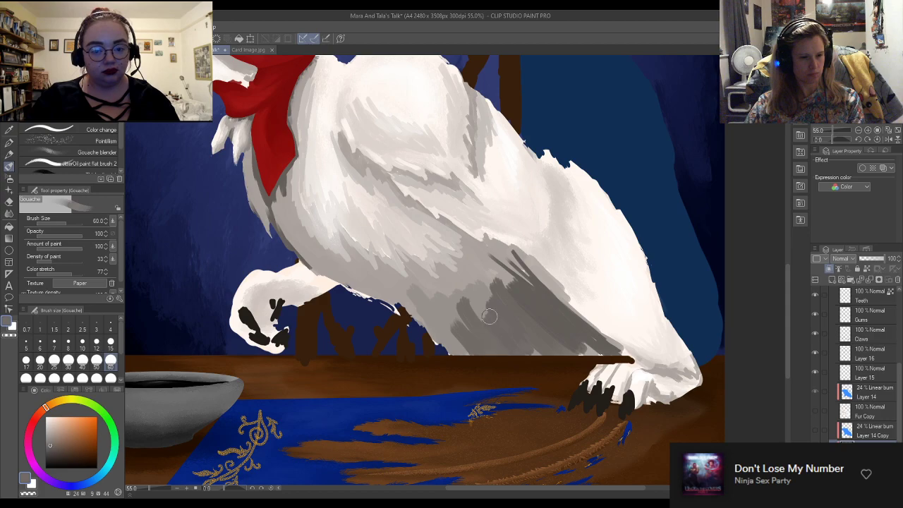
Smooth the dark belly shadow and the flank fur with the Gouache blender at sizes 50 and 200
{"action": "left_click", "coordinate": [90, 152]}
{"action": "mouse_move", "coordinate": [488, 337]}
{"action": "left_mouse_down"}
{"action": "mouse_move", "coordinate": [481, 360]}
{"action": "mouse_move", "coordinate": [452, 301]}
{"action": "mouse_move", "coordinate": [488, 342]}
{"action": "mouse_move", "coordinate": [463, 294]}
{"action": "mouse_move", "coordinate": [498, 327]}
{"action": "mouse_move", "coordinate": [509, 323]}
{"action": "mouse_move", "coordinate": [485, 264]}
{"action": "mouse_move", "coordinate": [508, 278]}
{"action": "left_mouse_up"}
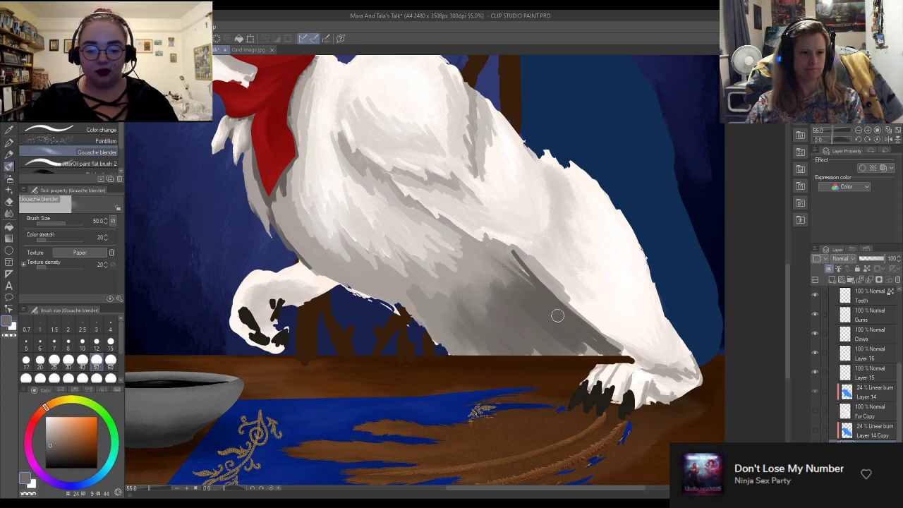
{"action": "left_click", "coordinate": [110, 378]}
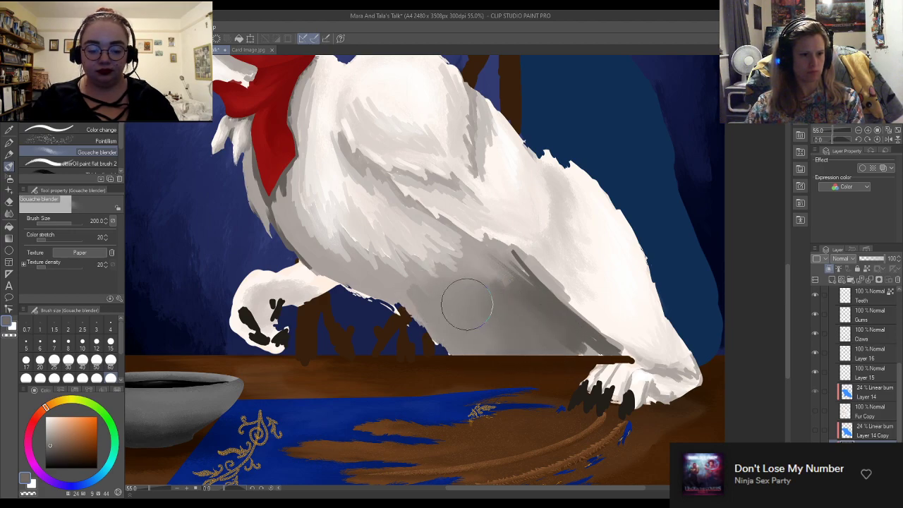
{"action": "mouse_move", "coordinate": [453, 296]}
{"action": "left_mouse_down"}
{"action": "mouse_move", "coordinate": [442, 259]}
{"action": "mouse_move", "coordinate": [471, 285]}
{"action": "mouse_move", "coordinate": [396, 270]}
{"action": "mouse_move", "coordinate": [422, 269]}
{"action": "mouse_move", "coordinate": [397, 279]}
{"action": "mouse_move", "coordinate": [380, 243]}
{"action": "mouse_move", "coordinate": [420, 279]}
{"action": "mouse_move", "coordinate": [326, 192]}
{"action": "mouse_move", "coordinate": [346, 266]}
{"action": "mouse_move", "coordinate": [363, 201]}
{"action": "mouse_move", "coordinate": [473, 288]}
{"action": "left_mouse_up"}
{"action": "mouse_move", "coordinate": [390, 150]}
{"action": "left_mouse_down"}
{"action": "mouse_move", "coordinate": [483, 209]}
{"action": "mouse_move", "coordinate": [441, 113]}
{"action": "mouse_move", "coordinate": [508, 170]}
{"action": "mouse_move", "coordinate": [541, 234]}
{"action": "left_mouse_up"}
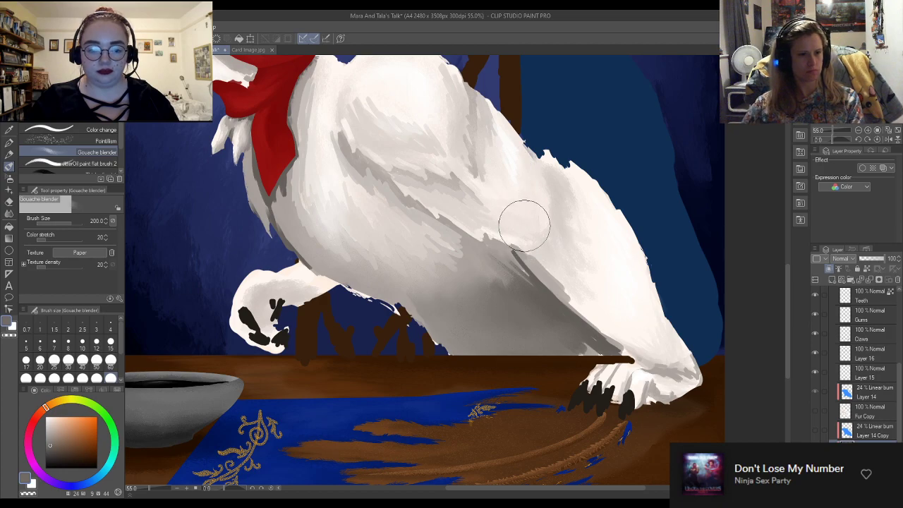
{"action": "scroll", "coordinate": [542, 234], "scroll_direction": "down", "scroll_amount": 6}
{"action": "scroll", "coordinate": [449, 239], "scroll_direction": "up", "scroll_amount": 4}
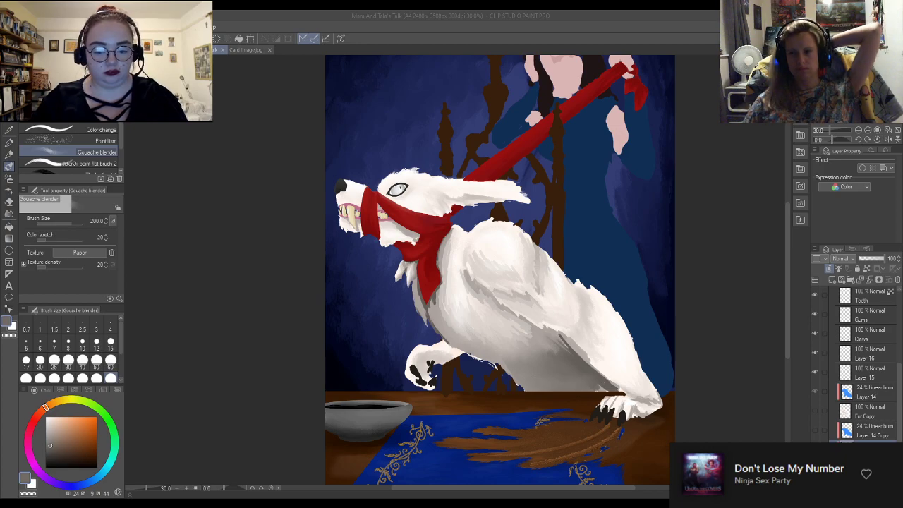
{"action": "left_click", "coordinate": [402, 314]}
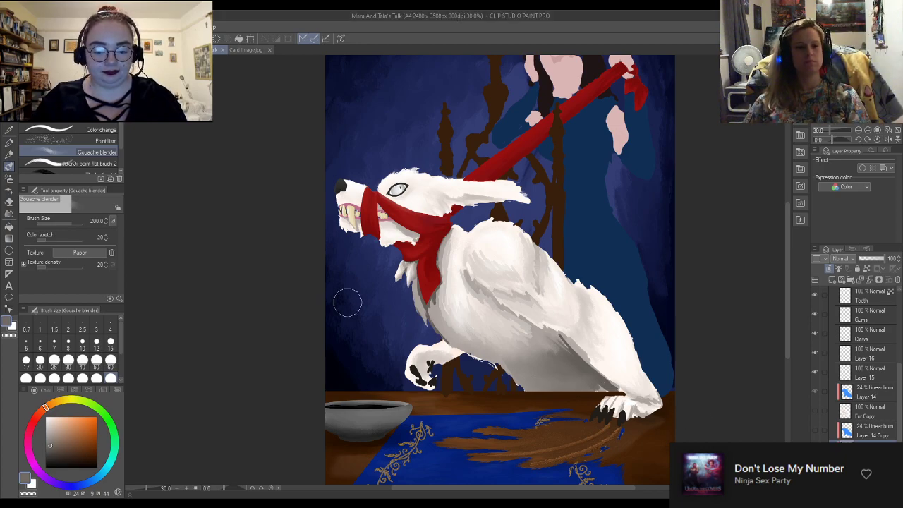
Soften the dark shadow strokes beside the hanging scarf with the Gouache blender at size 40
{"action": "scroll", "coordinate": [466, 330], "scroll_direction": "up", "scroll_amount": 5}
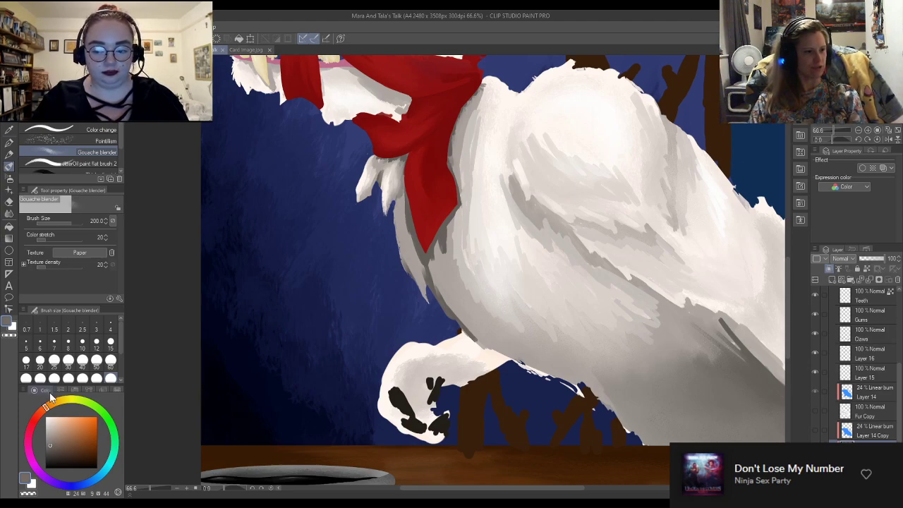
{"action": "left_click", "coordinate": [110, 342]}
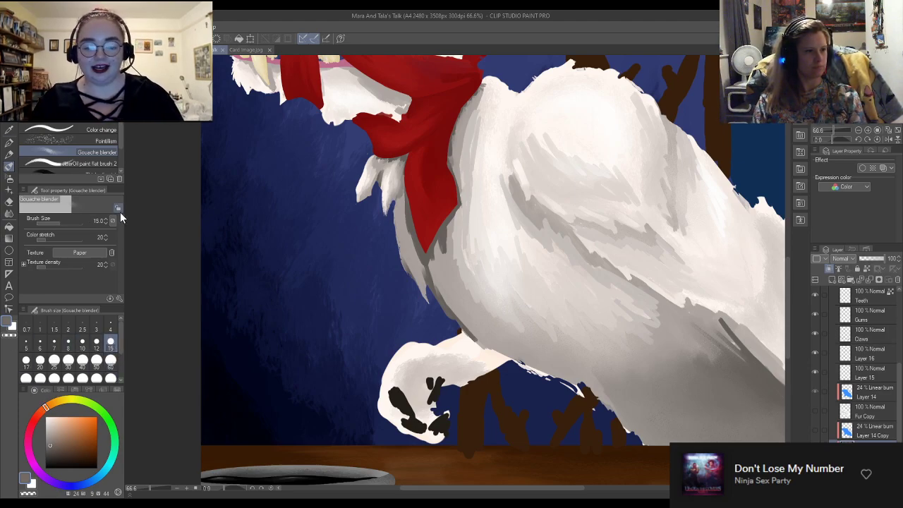
{"action": "left_click", "coordinate": [82, 360]}
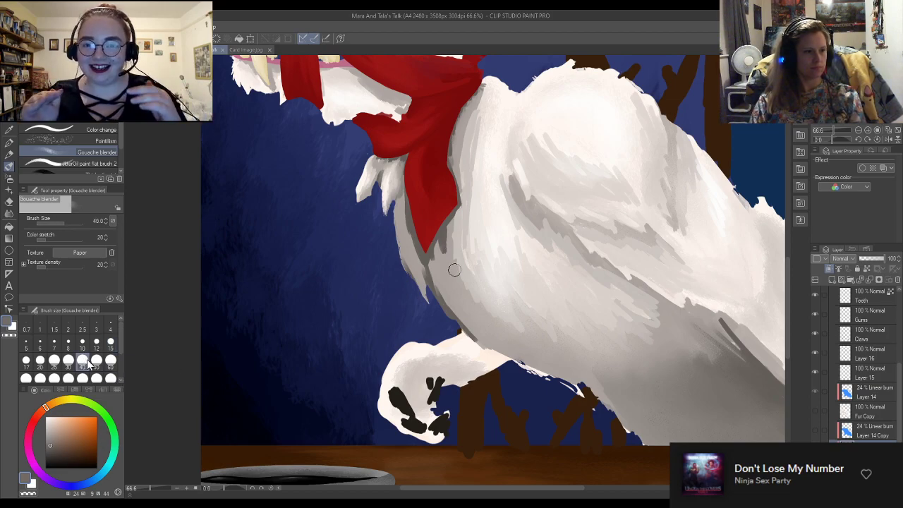
{"action": "mouse_move", "coordinate": [439, 242]}
{"action": "left_mouse_down"}
{"action": "mouse_move", "coordinate": [432, 278]}
{"action": "mouse_move", "coordinate": [404, 223]}
{"action": "mouse_move", "coordinate": [419, 265]}
{"action": "mouse_move", "coordinate": [405, 202]}
{"action": "left_mouse_up"}
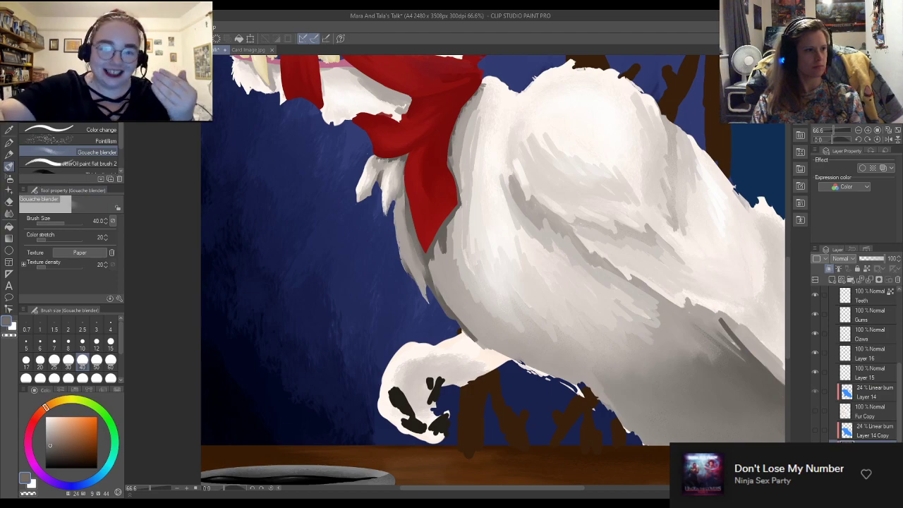
Paint shadow along the jaw beneath the scarf with the Gouache brush, using dark grey sampled beside the scarf
{"action": "left_click", "coordinate": [69, 107]}
{"action": "left_click", "coordinate": [443, 228], "text": "alt"}
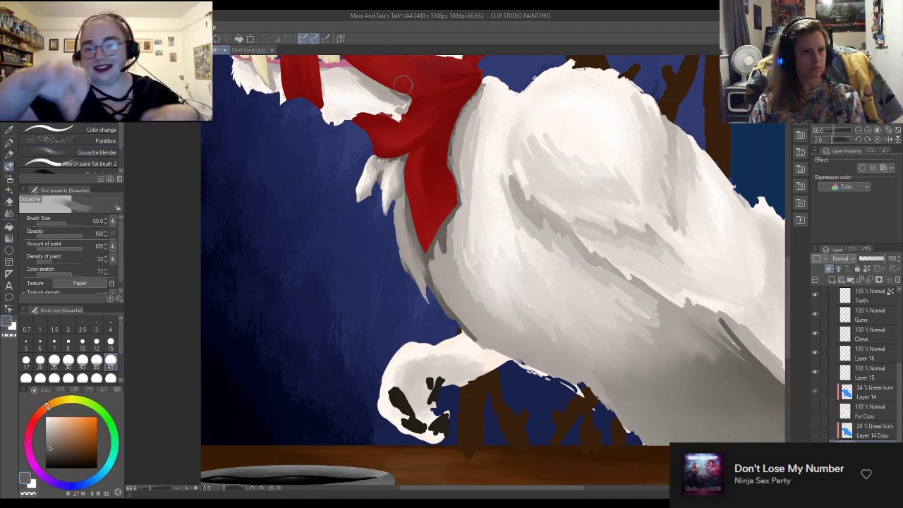
{"action": "mouse_move", "coordinate": [402, 88]}
{"action": "left_mouse_down"}
{"action": "mouse_move", "coordinate": [388, 91]}
{"action": "mouse_move", "coordinate": [366, 74]}
{"action": "left_mouse_up"}
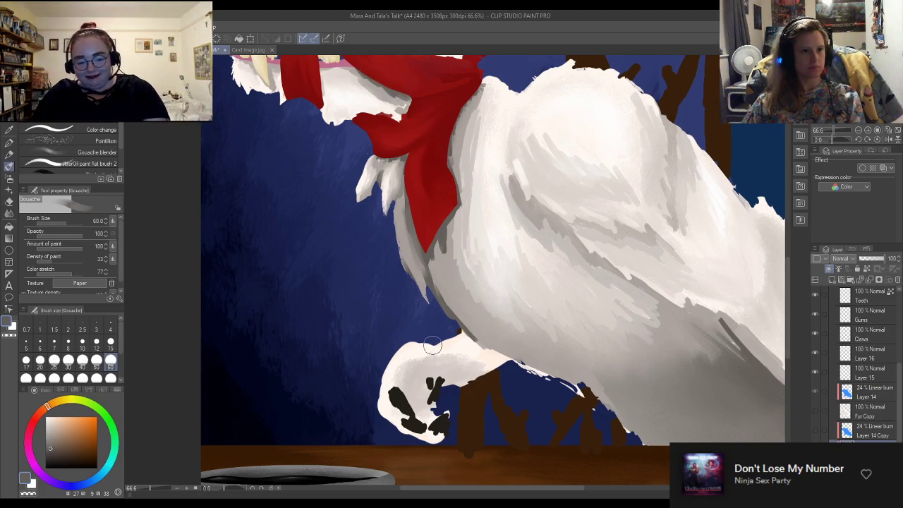
Paint jagged dark grey fur creases under the shoulder and down its rear edge at brush size 15
{"action": "scroll", "coordinate": [438, 348], "scroll_direction": "down", "scroll_amount": 2}
{"action": "scroll", "coordinate": [590, 280], "scroll_direction": "up", "scroll_amount": 2}
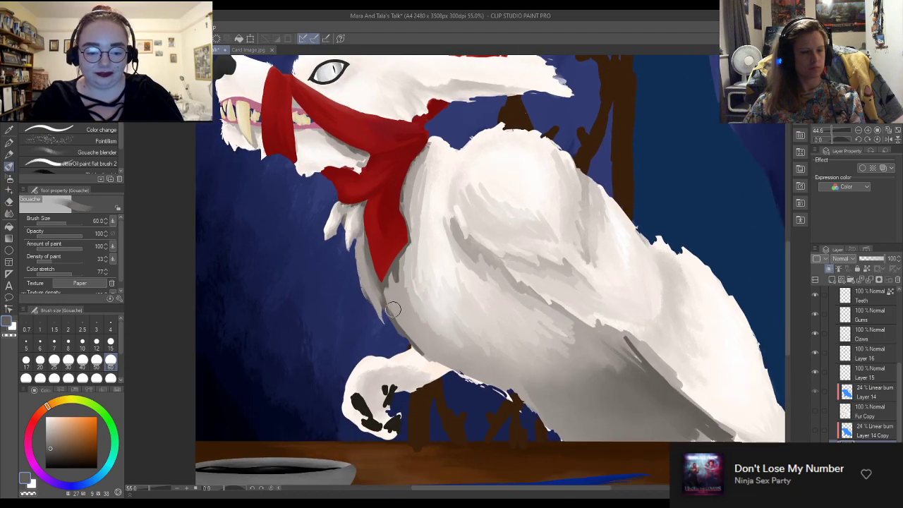
{"action": "left_click", "coordinate": [110, 342]}
{"action": "scroll", "coordinate": [545, 275], "scroll_direction": "up", "scroll_amount": 2}
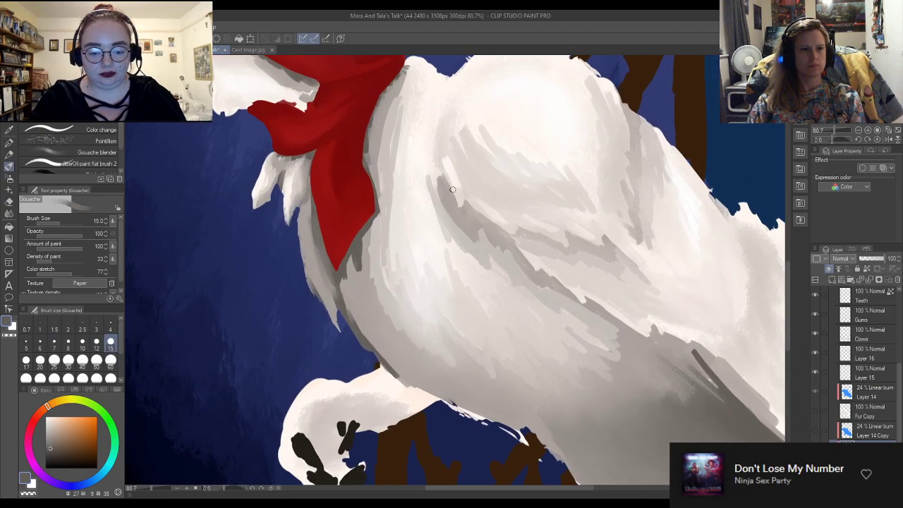
{"action": "mouse_move", "coordinate": [444, 185]}
{"action": "left_mouse_down"}
{"action": "mouse_move", "coordinate": [461, 216]}
{"action": "mouse_move", "coordinate": [465, 201]}
{"action": "mouse_move", "coordinate": [501, 234]}
{"action": "mouse_move", "coordinate": [522, 236]}
{"action": "mouse_move", "coordinate": [520, 259]}
{"action": "mouse_move", "coordinate": [538, 280]}
{"action": "mouse_move", "coordinate": [567, 281]}
{"action": "left_mouse_up"}
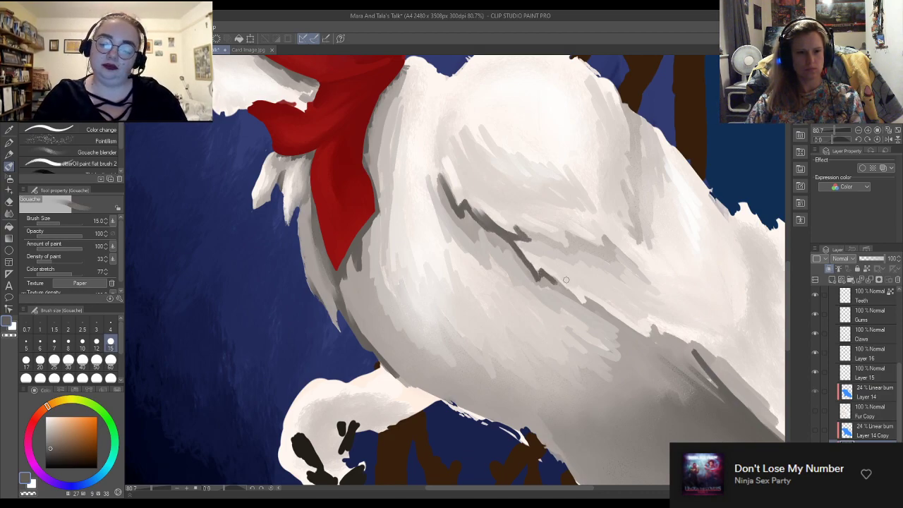
{"action": "mouse_move", "coordinate": [530, 231]}
{"action": "left_mouse_down"}
{"action": "mouse_move", "coordinate": [573, 260]}
{"action": "mouse_move", "coordinate": [569, 247]}
{"action": "mouse_move", "coordinate": [571, 259]}
{"action": "mouse_move", "coordinate": [572, 249]}
{"action": "mouse_move", "coordinate": [595, 258]}
{"action": "mouse_move", "coordinate": [574, 247]}
{"action": "mouse_move", "coordinate": [612, 259]}
{"action": "mouse_move", "coordinate": [610, 245]}
{"action": "mouse_move", "coordinate": [640, 235]}
{"action": "mouse_move", "coordinate": [632, 206]}
{"action": "mouse_move", "coordinate": [642, 211]}
{"action": "mouse_move", "coordinate": [636, 153]}
{"action": "mouse_move", "coordinate": [641, 159]}
{"action": "mouse_move", "coordinate": [624, 100]}
{"action": "left_mouse_up"}
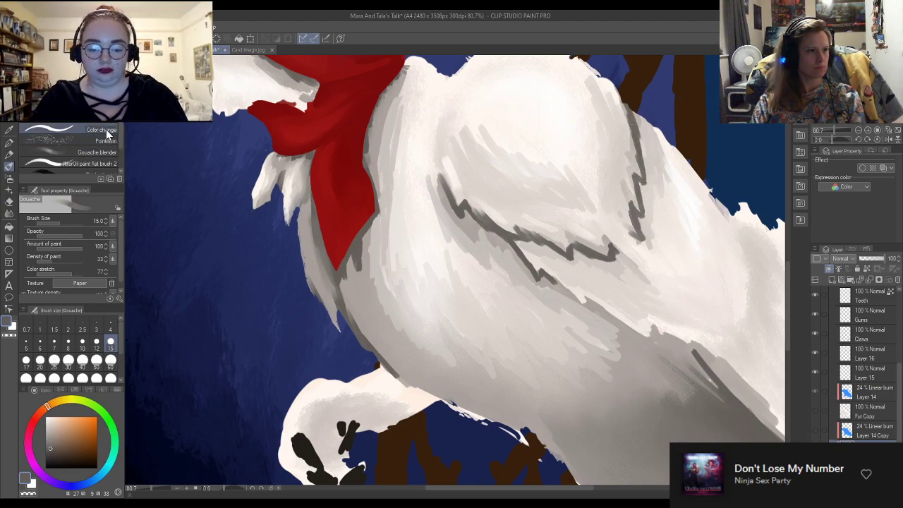
Soften the edges of the jagged shoulder creases with the Gouache blender at size 12
{"action": "left_click", "coordinate": [95, 153]}
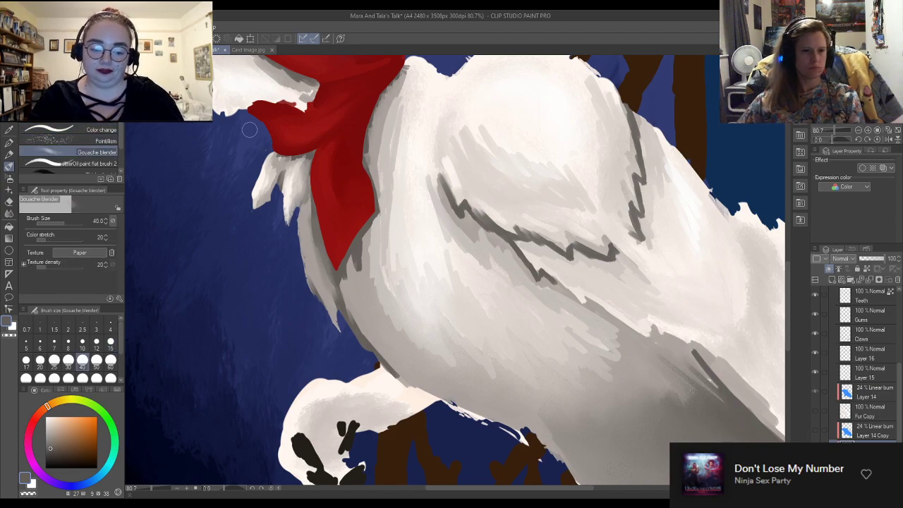
{"action": "scroll", "coordinate": [649, 135], "scroll_direction": "up", "scroll_amount": 2}
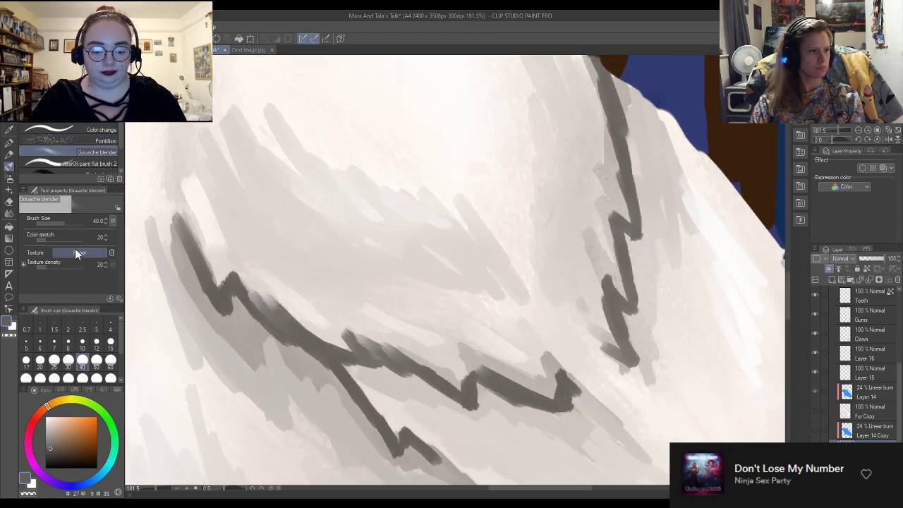
{"action": "left_click", "coordinate": [96, 343]}
{"action": "left_click_drag", "start_coordinate": [626, 239], "coordinate": [639, 298]}
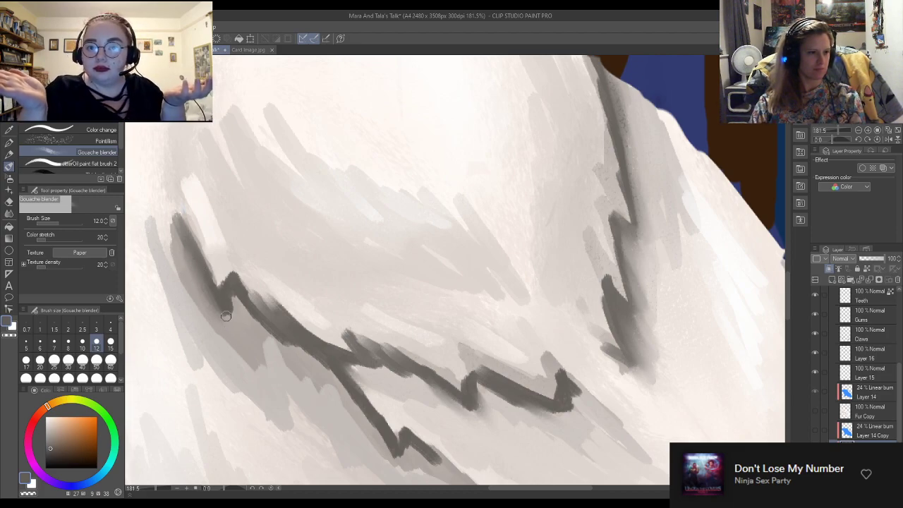
{"action": "mouse_move", "coordinate": [221, 294]}
{"action": "left_mouse_down"}
{"action": "mouse_move", "coordinate": [229, 318]}
{"action": "mouse_move", "coordinate": [244, 324]}
{"action": "mouse_move", "coordinate": [237, 318]}
{"action": "left_mouse_up"}
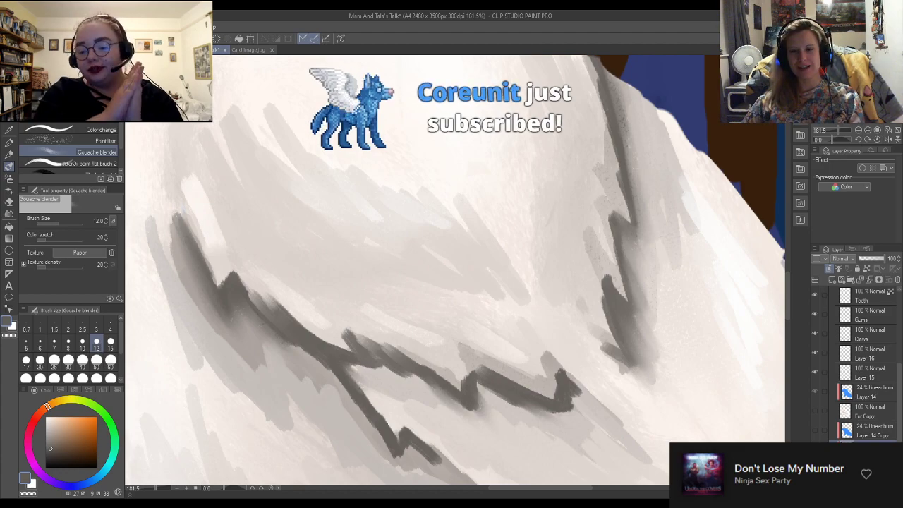
Blend the upper part of the shoulder's rear crease at brush size 15 and save the painting
{"action": "scroll", "coordinate": [620, 342], "scroll_direction": "down", "scroll_amount": 10}
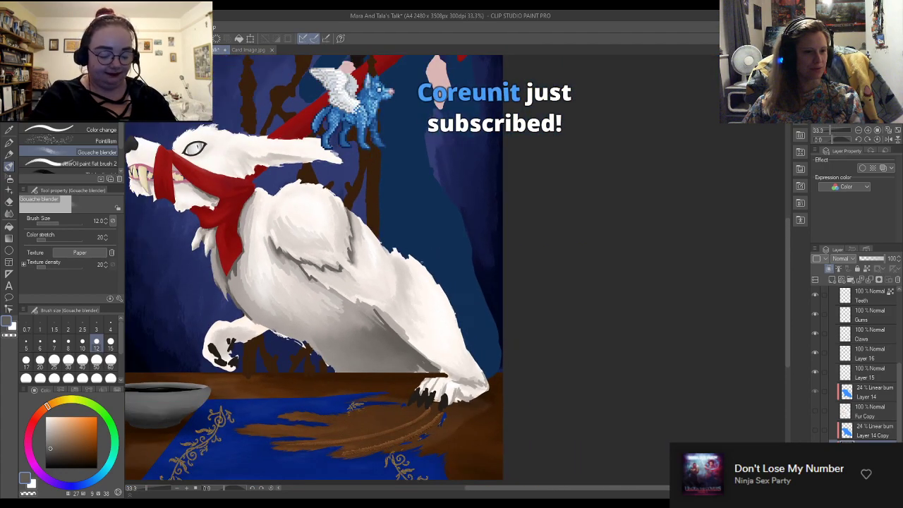
{"action": "scroll", "coordinate": [290, 200], "scroll_direction": "up", "scroll_amount": 8}
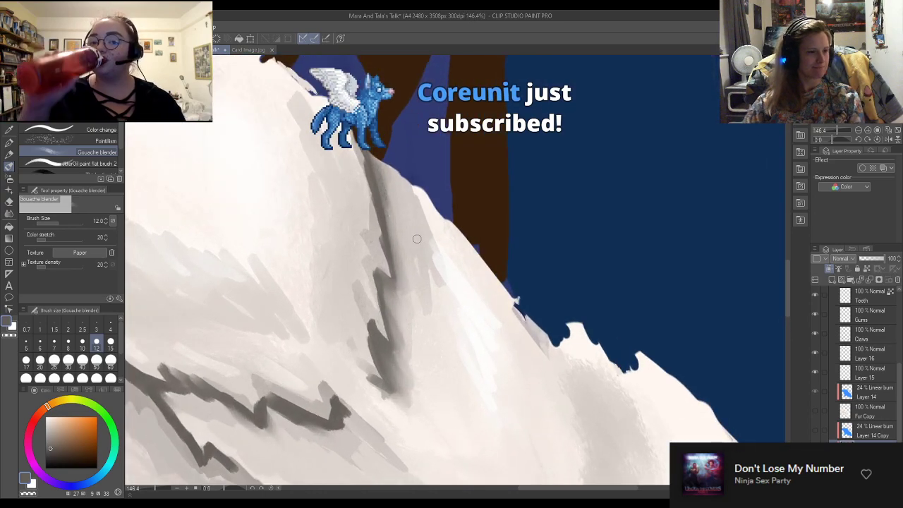
{"action": "key", "text": "bracketright"}
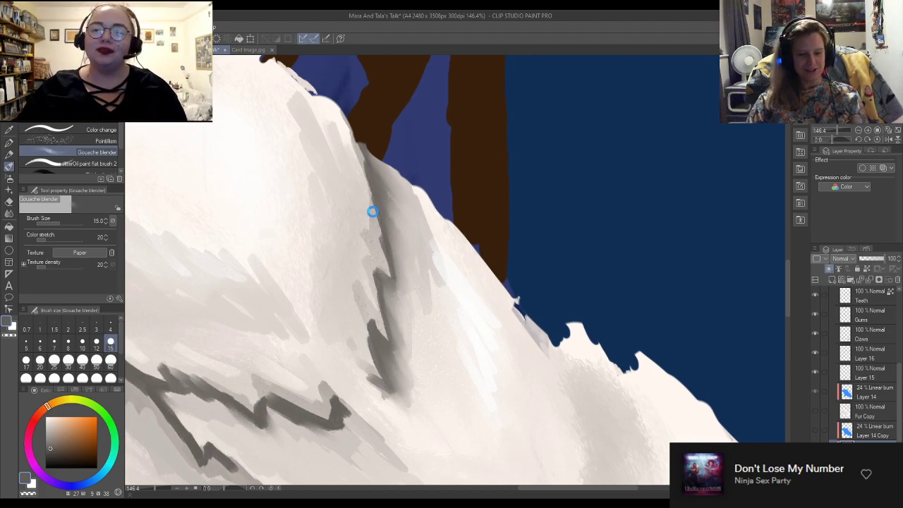
{"action": "key", "text": "ctrl+s"}
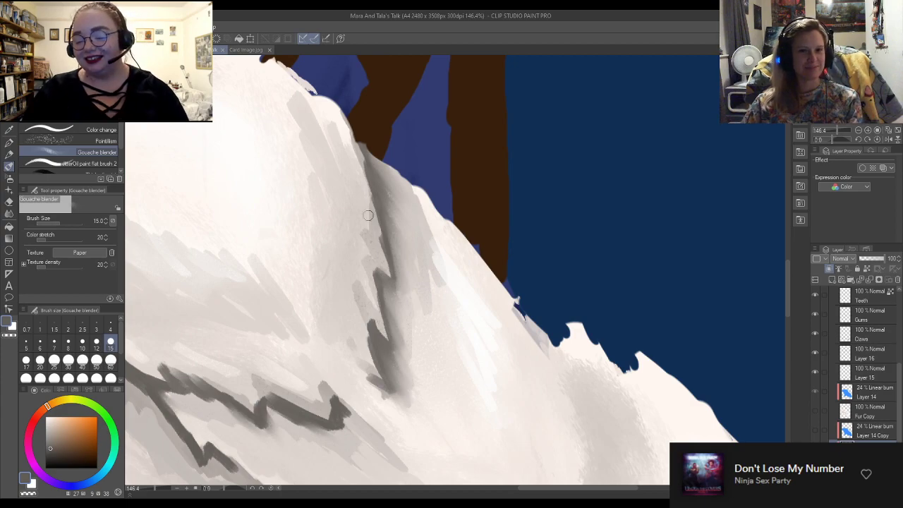
{"action": "scroll", "coordinate": [372, 212], "scroll_direction": "down", "scroll_amount": 8}
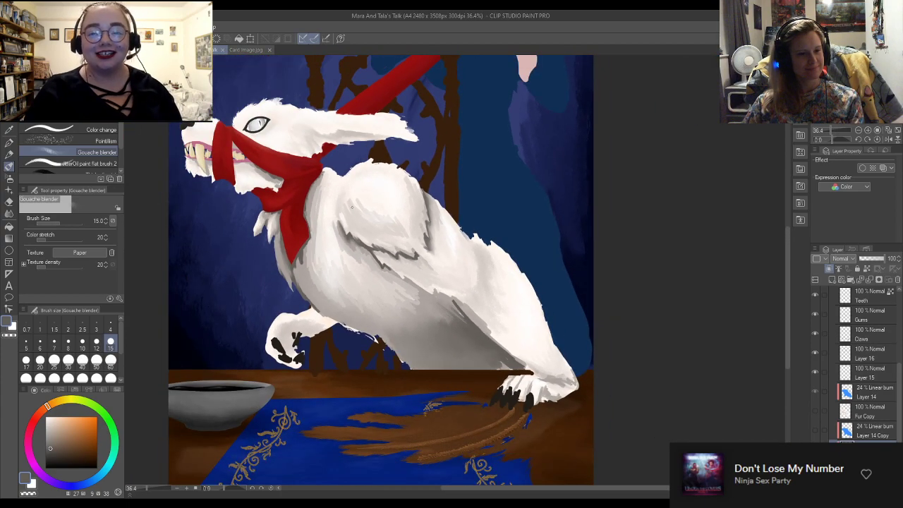
{"action": "scroll", "coordinate": [353, 207], "scroll_direction": "up", "scroll_amount": 1}
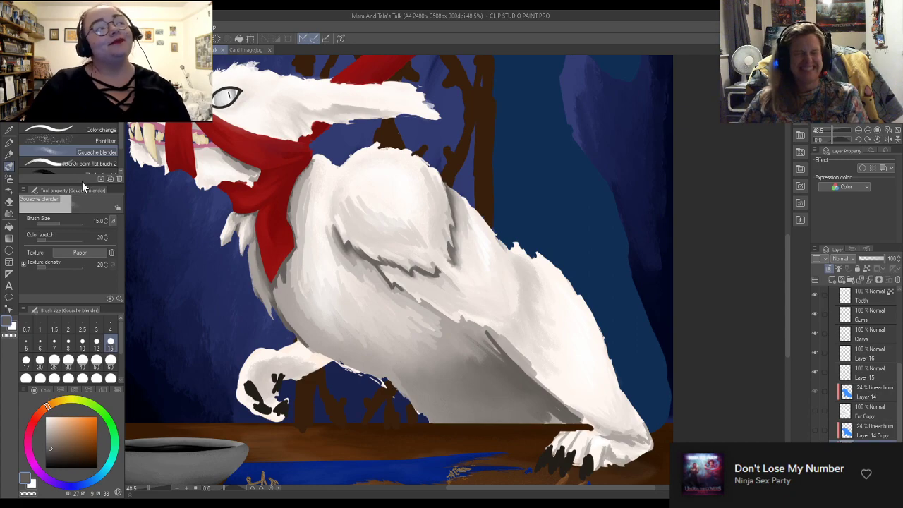
{"action": "scroll", "coordinate": [260, 269], "scroll_direction": "up", "scroll_amount": 5}
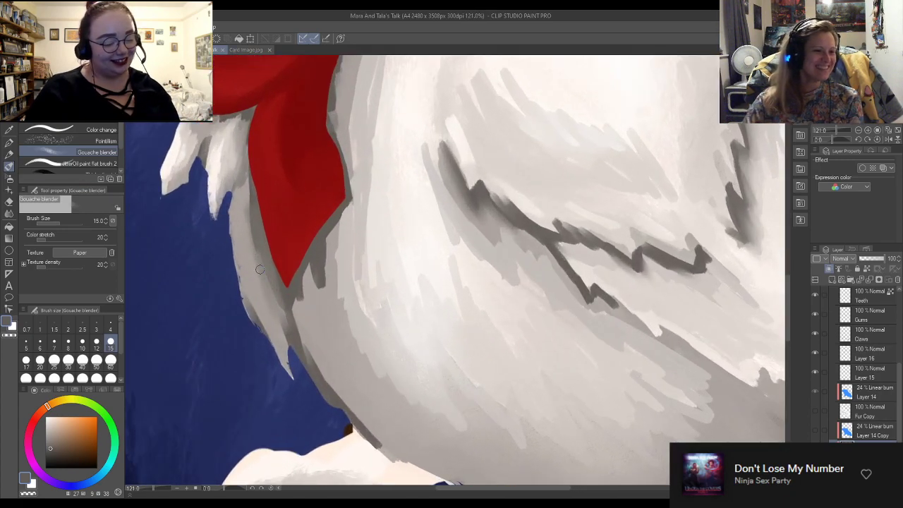
Soften the dark shadow strokes beneath the scarf's tip and along the chest edge with the Gouache blender at size 15
{"action": "left_click_drag", "start_coordinate": [319, 279], "coordinate": [329, 308]}
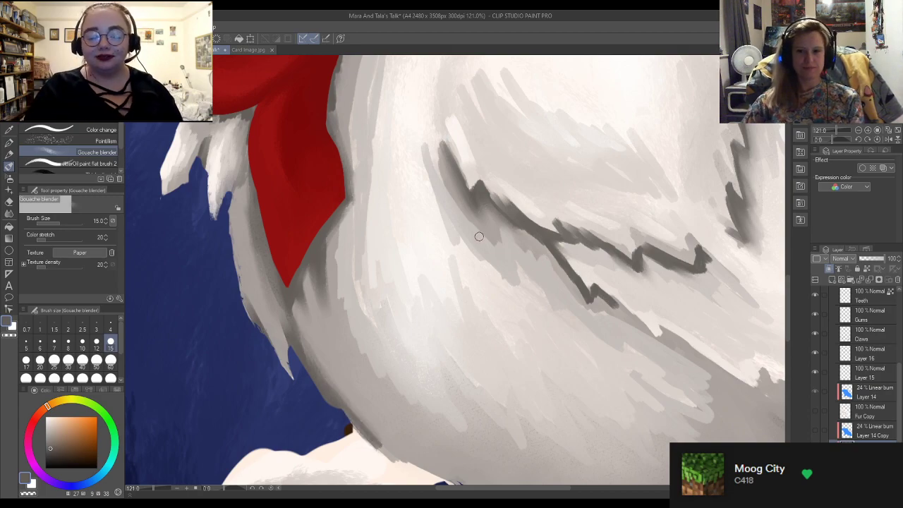
{"action": "scroll", "coordinate": [439, 268], "scroll_direction": "down", "scroll_amount": 4}
{"action": "scroll", "coordinate": [340, 225], "scroll_direction": "down", "scroll_amount": 2}
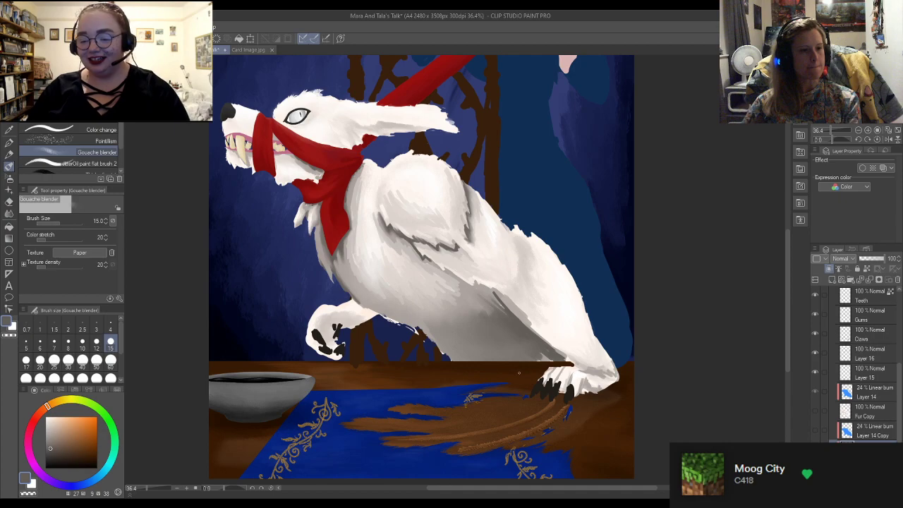
{"action": "scroll", "coordinate": [449, 322], "scroll_direction": "up", "scroll_amount": 3}
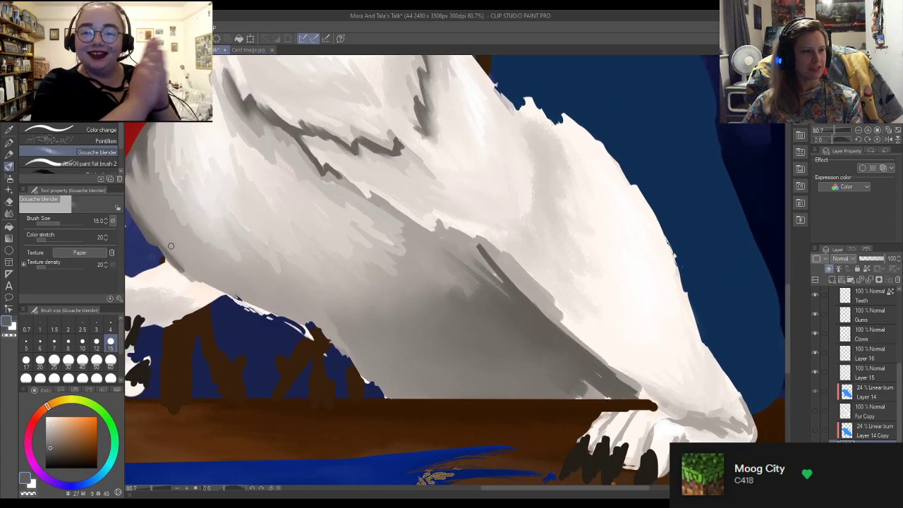
{"action": "scroll", "coordinate": [334, 264], "scroll_direction": "down", "scroll_amount": 3}
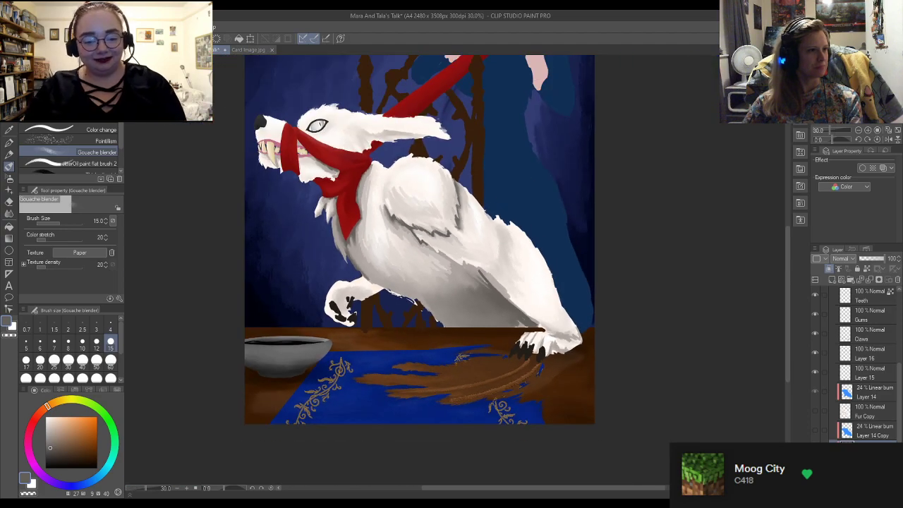
Paint dark grey crease lines across the wrist and palm of the raised front paw with the Gouache brush at size 15
{"action": "key", "text": "b"}
{"action": "scroll", "coordinate": [336, 308], "scroll_direction": "up", "scroll_amount": 5}
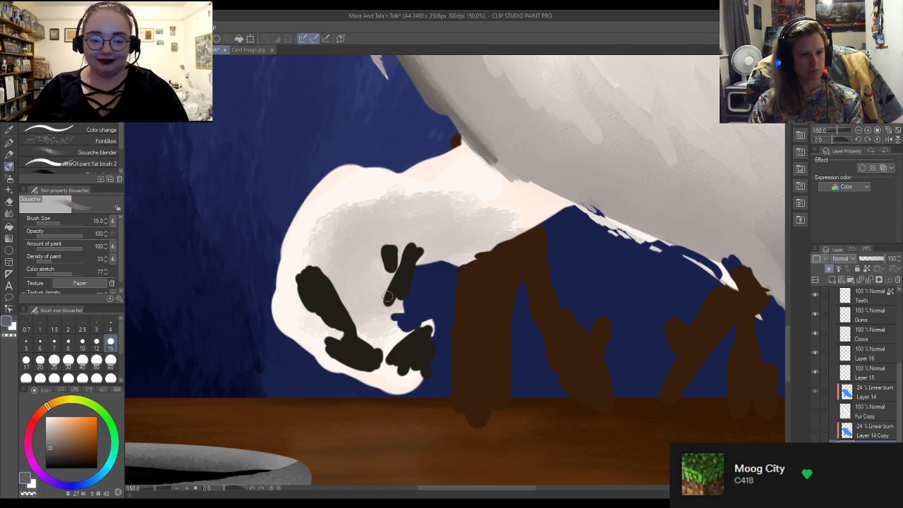
{"action": "scroll", "coordinate": [544, 296], "scroll_direction": "down", "scroll_amount": 1}
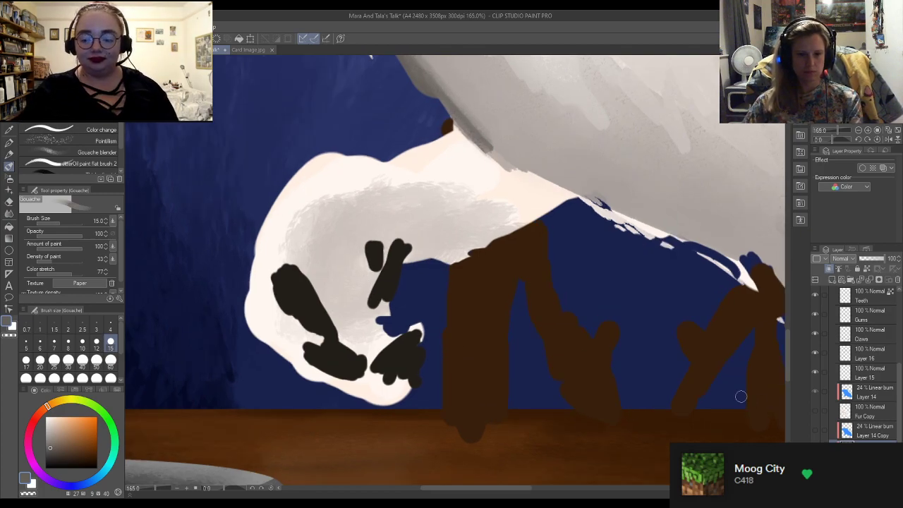
{"action": "scroll", "coordinate": [580, 366], "scroll_direction": "down", "scroll_amount": 4}
{"action": "scroll", "coordinate": [581, 366], "scroll_direction": "down", "scroll_amount": 1}
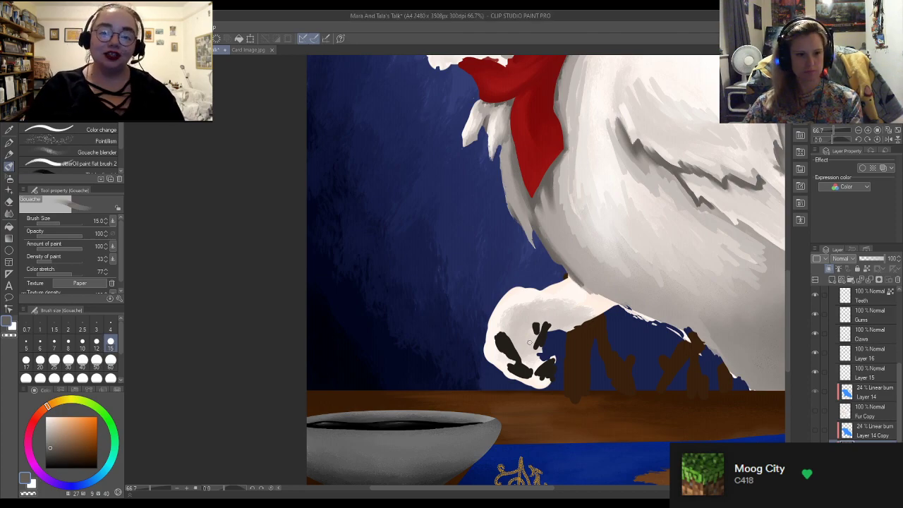
{"action": "scroll", "coordinate": [535, 370], "scroll_direction": "up", "scroll_amount": 4}
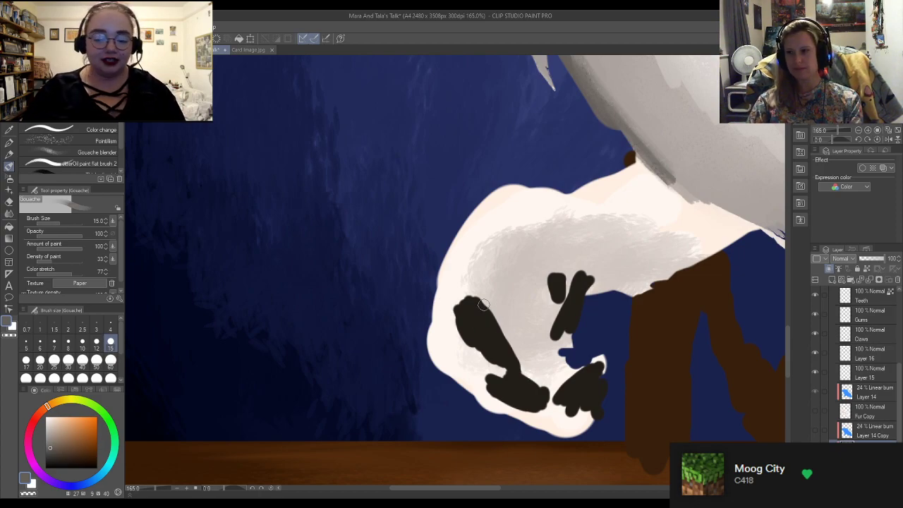
{"action": "mouse_move", "coordinate": [506, 273]}
{"action": "left_mouse_down"}
{"action": "mouse_move", "coordinate": [503, 329]}
{"action": "mouse_move", "coordinate": [508, 274]}
{"action": "mouse_move", "coordinate": [527, 242]}
{"action": "mouse_move", "coordinate": [516, 256]}
{"action": "mouse_move", "coordinate": [542, 254]}
{"action": "mouse_move", "coordinate": [543, 269]}
{"action": "mouse_move", "coordinate": [538, 246]}
{"action": "mouse_move", "coordinate": [554, 283]}
{"action": "left_mouse_up"}
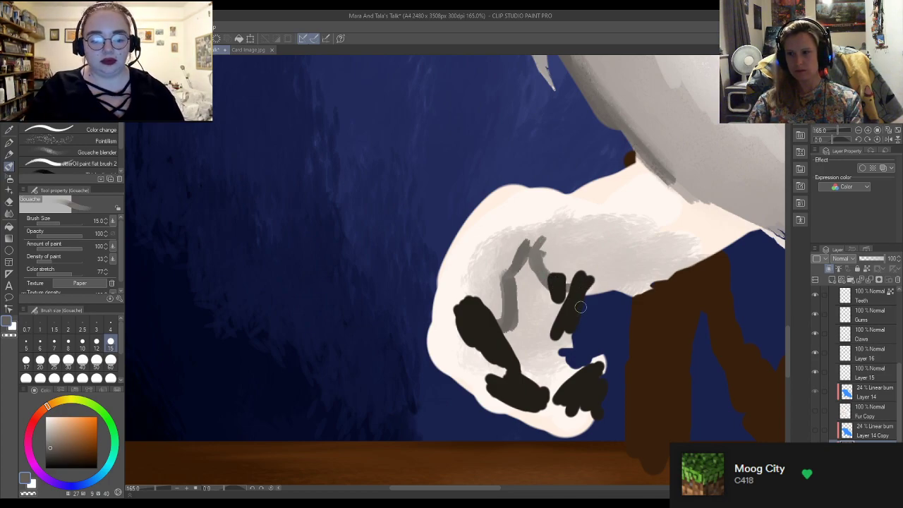
{"action": "left_click_drag", "start_coordinate": [572, 285], "coordinate": [585, 268]}
{"action": "left_click_drag", "start_coordinate": [544, 250], "coordinate": [566, 224]}
{"action": "mouse_move", "coordinate": [595, 258]}
{"action": "left_mouse_down"}
{"action": "mouse_move", "coordinate": [591, 272]}
{"action": "mouse_move", "coordinate": [620, 272]}
{"action": "mouse_move", "coordinate": [637, 247]}
{"action": "left_mouse_up"}
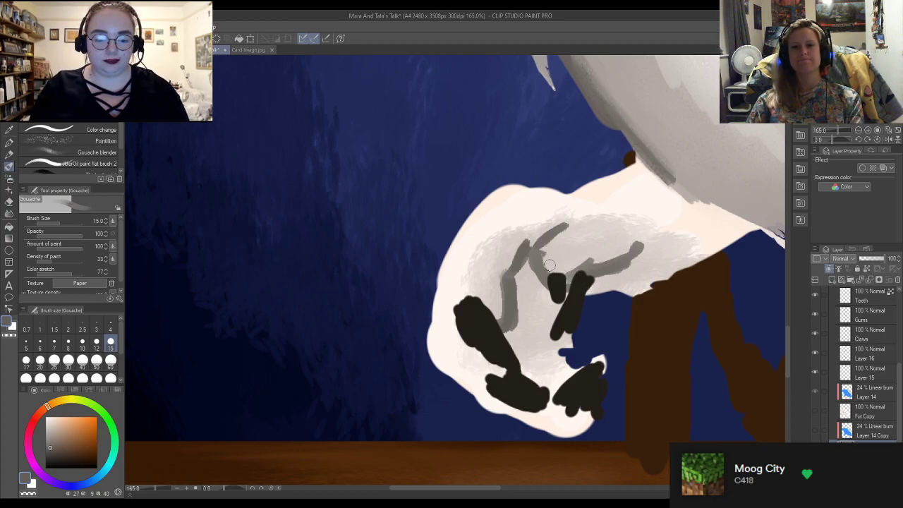
Shade the raised paw's palm hollow in dark grey and add shadows around the black claws and along the lower edge
{"action": "mouse_move", "coordinate": [513, 299]}
{"action": "left_mouse_down"}
{"action": "mouse_move", "coordinate": [517, 278]}
{"action": "mouse_move", "coordinate": [526, 314]}
{"action": "mouse_move", "coordinate": [531, 257]}
{"action": "mouse_move", "coordinate": [526, 324]}
{"action": "mouse_move", "coordinate": [539, 302]}
{"action": "mouse_move", "coordinate": [545, 322]}
{"action": "left_mouse_up"}
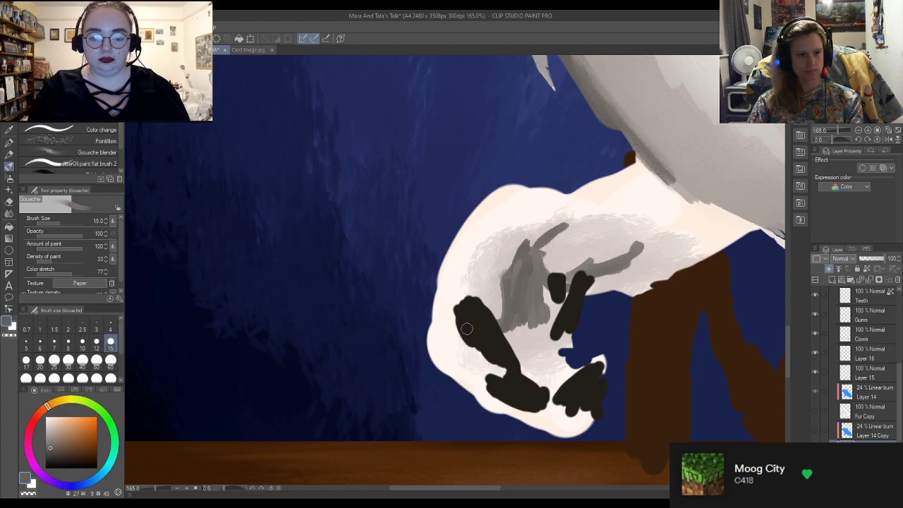
{"action": "mouse_move", "coordinate": [440, 325]}
{"action": "left_mouse_down"}
{"action": "mouse_move", "coordinate": [463, 342]}
{"action": "mouse_move", "coordinate": [435, 308]}
{"action": "mouse_move", "coordinate": [460, 338]}
{"action": "mouse_move", "coordinate": [448, 336]}
{"action": "mouse_move", "coordinate": [482, 360]}
{"action": "left_mouse_up"}
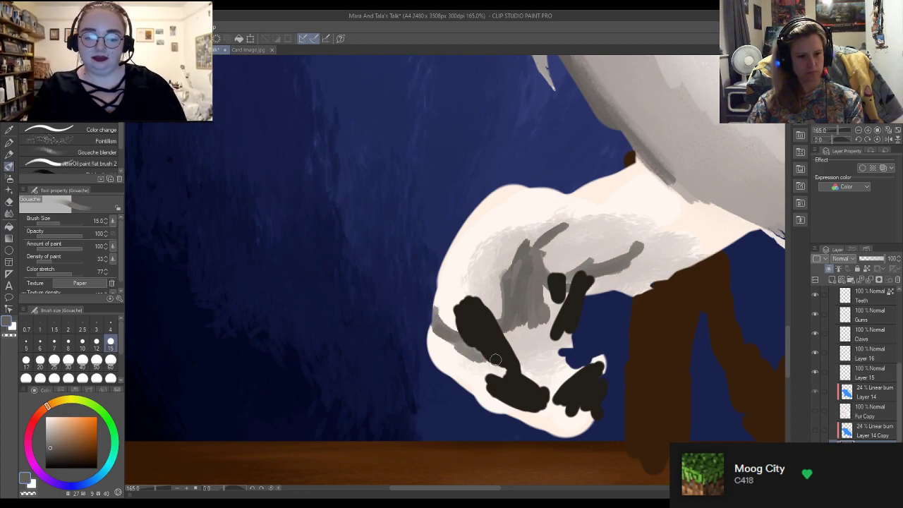
{"action": "mouse_move", "coordinate": [523, 403]}
{"action": "left_mouse_down"}
{"action": "mouse_move", "coordinate": [490, 402]}
{"action": "mouse_move", "coordinate": [519, 400]}
{"action": "mouse_move", "coordinate": [532, 386]}
{"action": "mouse_move", "coordinate": [527, 349]}
{"action": "mouse_move", "coordinate": [517, 350]}
{"action": "mouse_move", "coordinate": [538, 388]}
{"action": "mouse_move", "coordinate": [514, 350]}
{"action": "mouse_move", "coordinate": [523, 353]}
{"action": "mouse_move", "coordinate": [509, 348]}
{"action": "mouse_move", "coordinate": [524, 355]}
{"action": "mouse_move", "coordinate": [517, 345]}
{"action": "mouse_move", "coordinate": [520, 352]}
{"action": "mouse_move", "coordinate": [508, 349]}
{"action": "mouse_move", "coordinate": [523, 376]}
{"action": "mouse_move", "coordinate": [514, 357]}
{"action": "mouse_move", "coordinate": [552, 404]}
{"action": "mouse_move", "coordinate": [547, 381]}
{"action": "mouse_move", "coordinate": [570, 367]}
{"action": "mouse_move", "coordinate": [535, 386]}
{"action": "mouse_move", "coordinate": [589, 418]}
{"action": "mouse_move", "coordinate": [587, 430]}
{"action": "mouse_move", "coordinate": [537, 427]}
{"action": "mouse_move", "coordinate": [591, 423]}
{"action": "mouse_move", "coordinate": [523, 425]}
{"action": "left_mouse_up"}
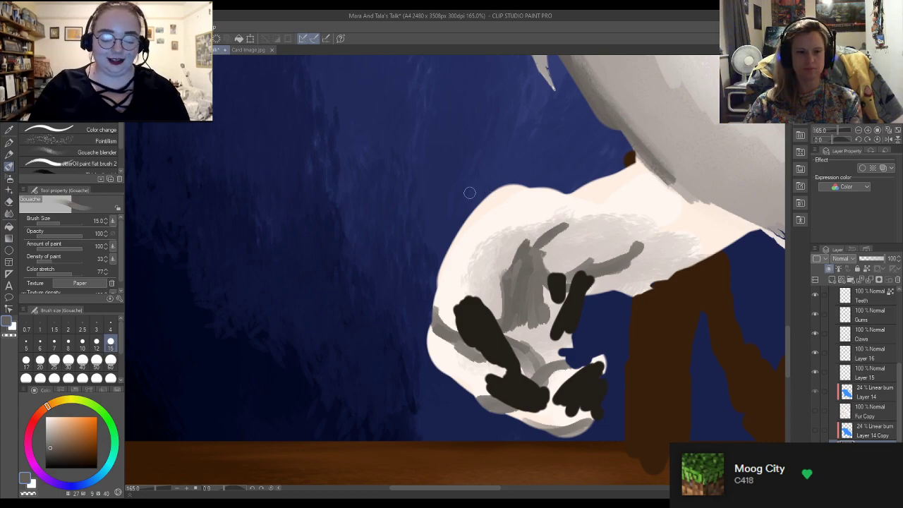
Examine the shading across the whole creature, comparing the head, body, raised paw and planted paw
{"action": "scroll", "coordinate": [469, 192], "scroll_direction": "down", "scroll_amount": 7}
{"action": "scroll", "coordinate": [543, 222], "scroll_direction": "up", "scroll_amount": 7}
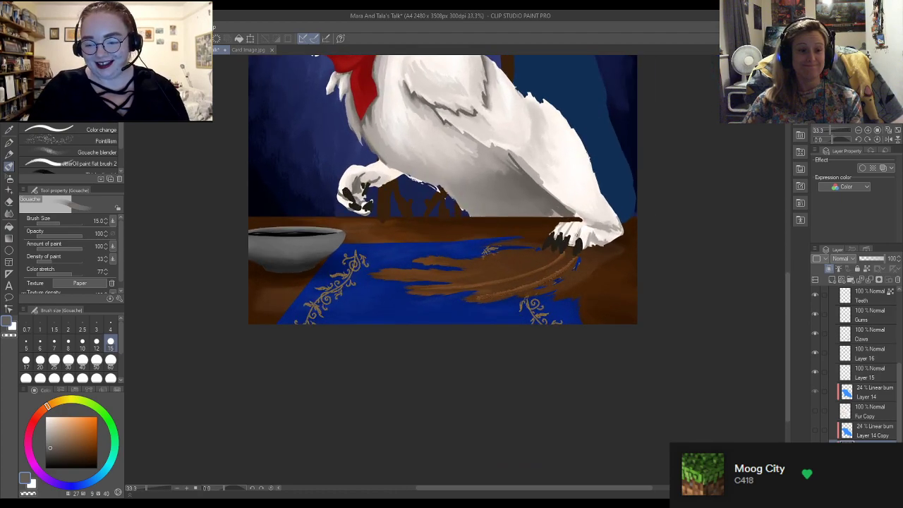
{"action": "scroll", "coordinate": [585, 231], "scroll_direction": "down", "scroll_amount": 8}
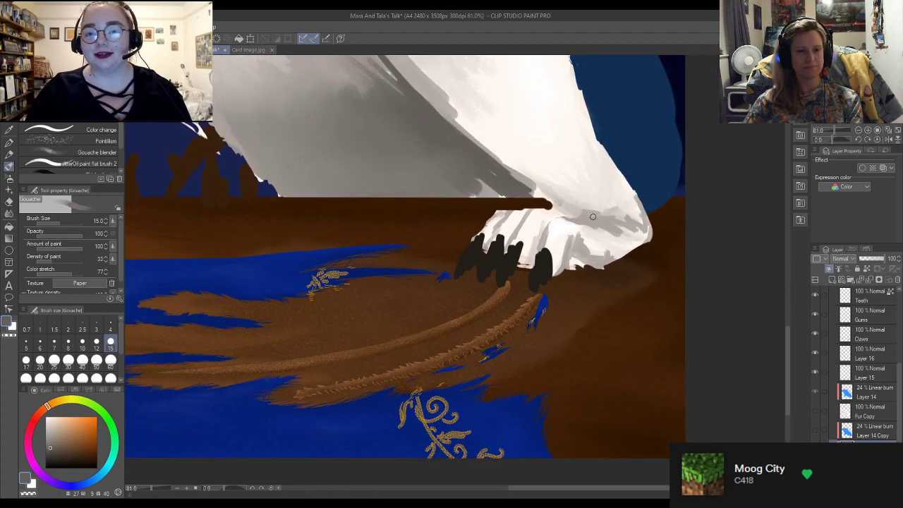
{"action": "scroll", "coordinate": [481, 111], "scroll_direction": "up", "scroll_amount": 3}
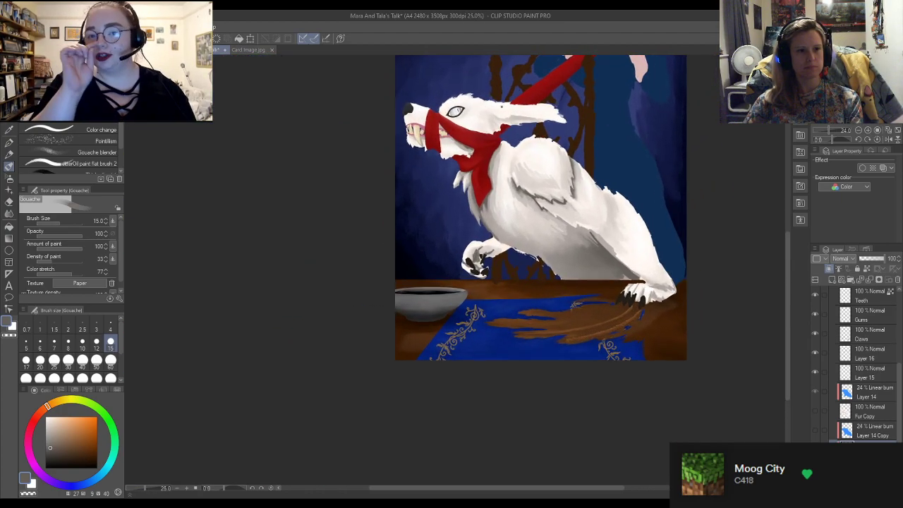
{"action": "scroll", "coordinate": [454, 274], "scroll_direction": "up", "scroll_amount": 1}
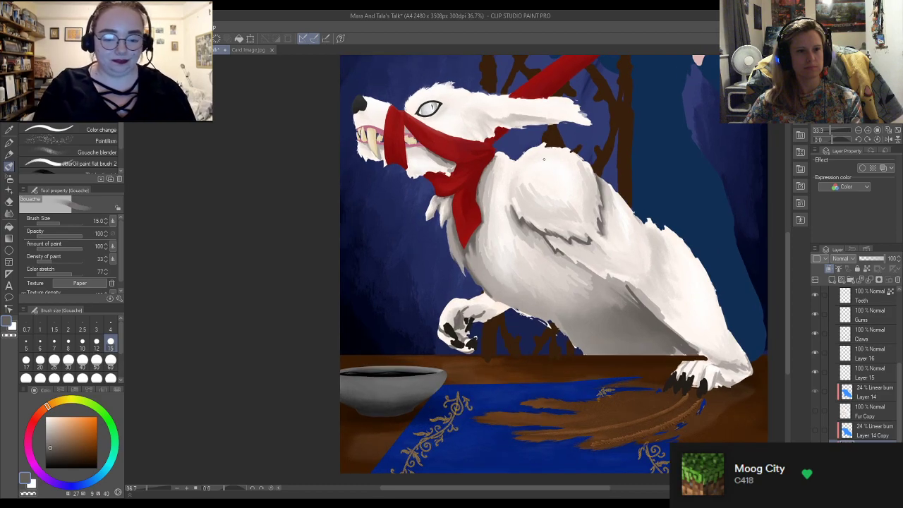
{"action": "scroll", "coordinate": [455, 274], "scroll_direction": "down", "scroll_amount": 1}
{"action": "scroll", "coordinate": [521, 240], "scroll_direction": "up", "scroll_amount": 1}
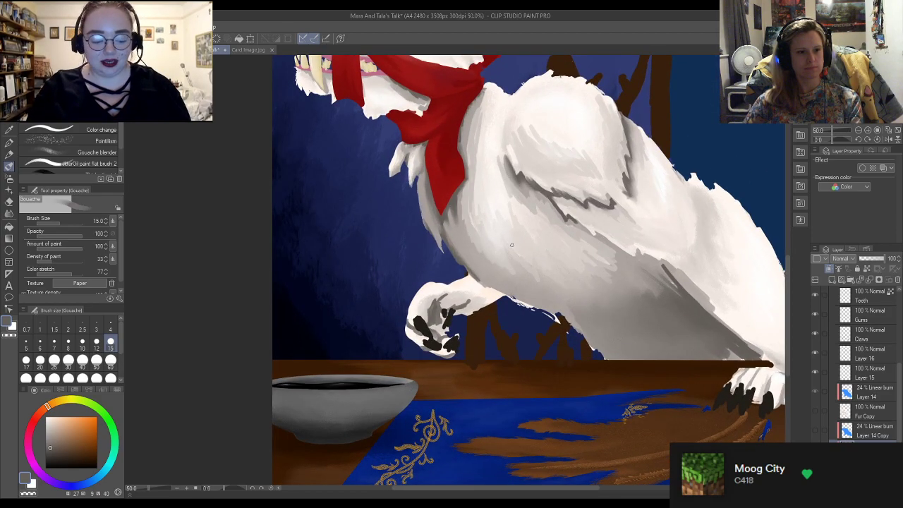
{"action": "scroll", "coordinate": [729, 350], "scroll_direction": "up", "scroll_amount": 2}
{"action": "scroll", "coordinate": [599, 299], "scroll_direction": "down", "scroll_amount": 4}
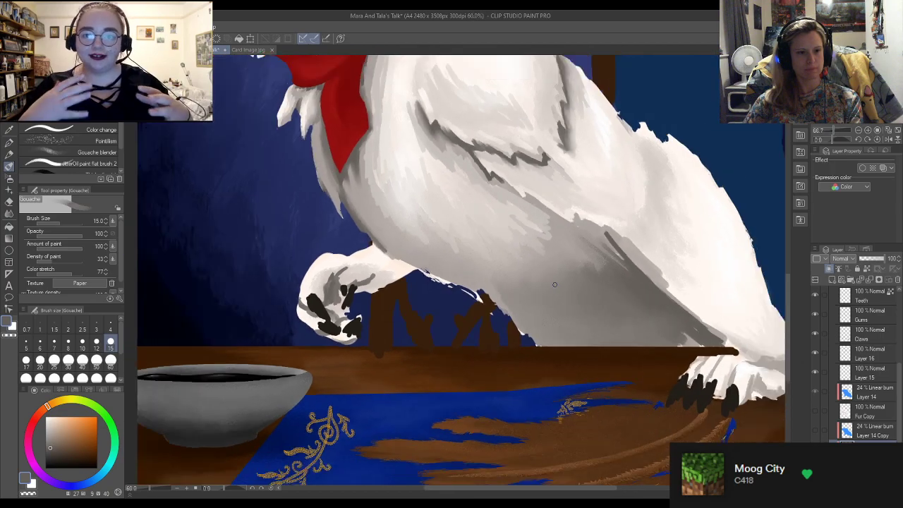
{"action": "scroll", "coordinate": [551, 276], "scroll_direction": "up", "scroll_amount": 2}
{"action": "scroll", "coordinate": [424, 89], "scroll_direction": "down", "scroll_amount": 3}
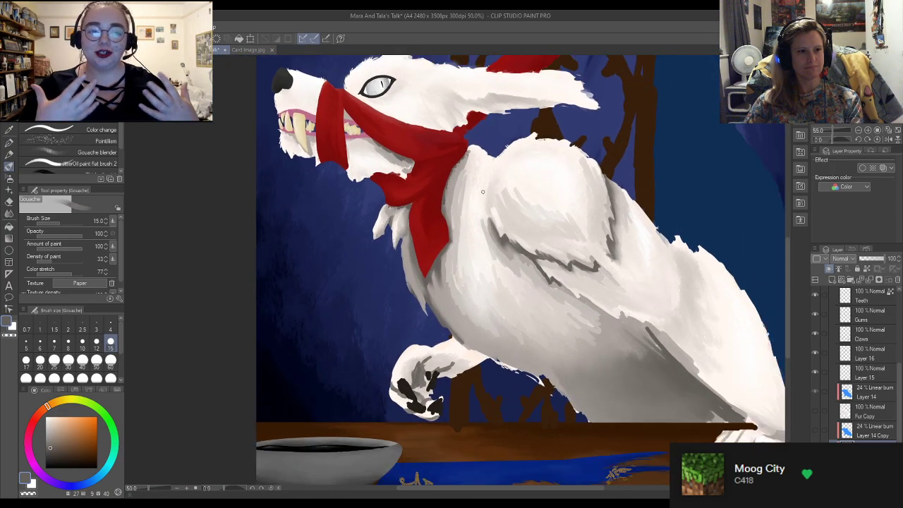
Paint jagged dark grey fur strokes along the shaded underside of the ear and around its base at brush size 8
{"action": "scroll", "coordinate": [477, 134], "scroll_direction": "up", "scroll_amount": 7}
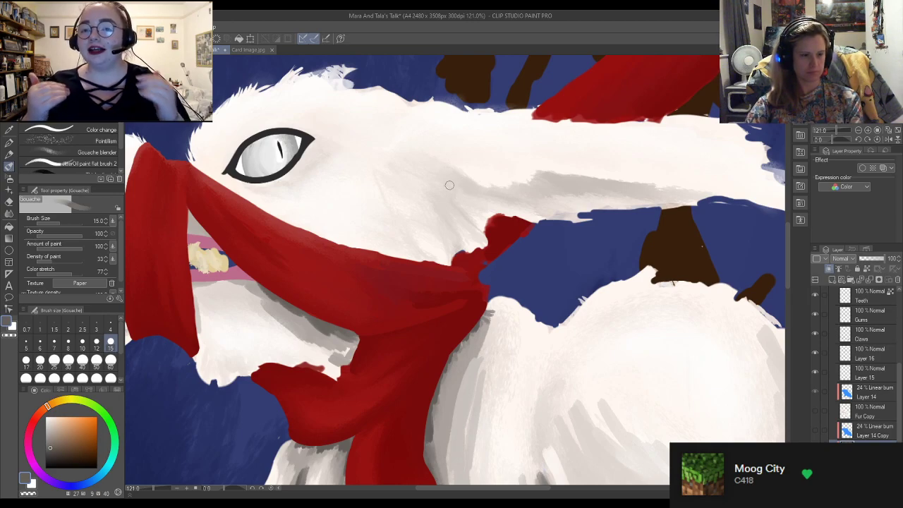
{"action": "left_click", "coordinate": [68, 344]}
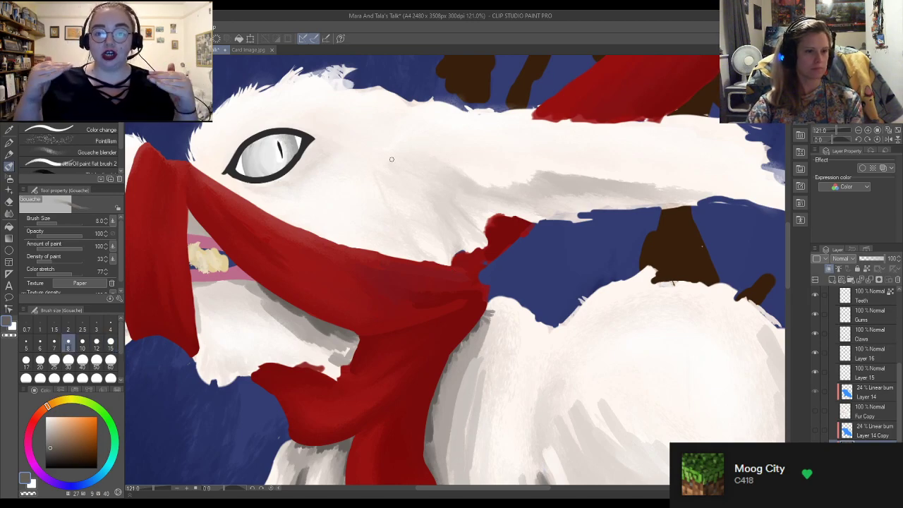
{"action": "mouse_move", "coordinate": [436, 162]}
{"action": "left_mouse_down"}
{"action": "mouse_move", "coordinate": [482, 189]}
{"action": "mouse_move", "coordinate": [436, 162]}
{"action": "mouse_move", "coordinate": [491, 196]}
{"action": "mouse_move", "coordinate": [484, 185]}
{"action": "mouse_move", "coordinate": [510, 197]}
{"action": "mouse_move", "coordinate": [498, 182]}
{"action": "mouse_move", "coordinate": [525, 192]}
{"action": "mouse_move", "coordinate": [516, 183]}
{"action": "mouse_move", "coordinate": [541, 188]}
{"action": "mouse_move", "coordinate": [569, 173]}
{"action": "left_mouse_up"}
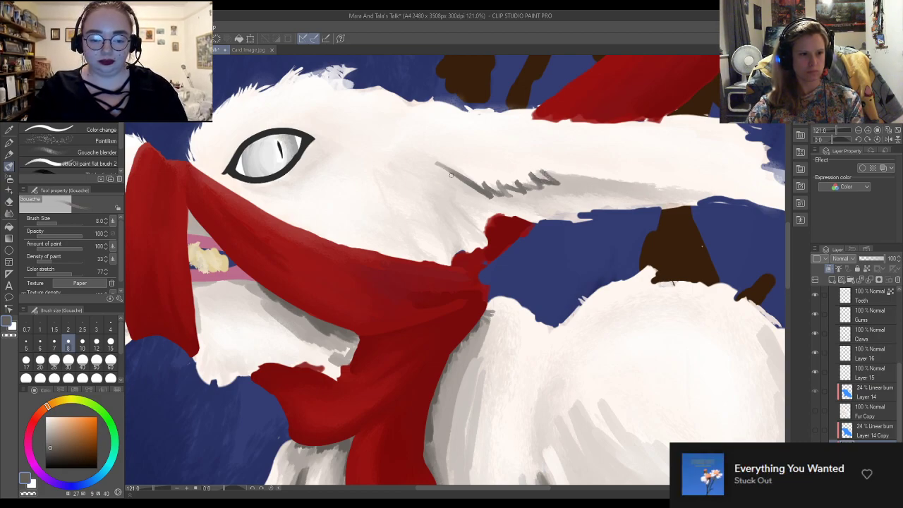
{"action": "mouse_move", "coordinate": [449, 173]}
{"action": "left_mouse_down"}
{"action": "mouse_move", "coordinate": [496, 201]}
{"action": "mouse_move", "coordinate": [493, 193]}
{"action": "mouse_move", "coordinate": [503, 201]}
{"action": "mouse_move", "coordinate": [524, 195]}
{"action": "mouse_move", "coordinate": [511, 192]}
{"action": "mouse_move", "coordinate": [514, 200]}
{"action": "mouse_move", "coordinate": [514, 191]}
{"action": "mouse_move", "coordinate": [544, 194]}
{"action": "mouse_move", "coordinate": [539, 184]}
{"action": "mouse_move", "coordinate": [570, 190]}
{"action": "mouse_move", "coordinate": [550, 173]}
{"action": "mouse_move", "coordinate": [595, 191]}
{"action": "mouse_move", "coordinate": [592, 180]}
{"action": "mouse_move", "coordinate": [557, 182]}
{"action": "mouse_move", "coordinate": [603, 198]}
{"action": "left_mouse_up"}
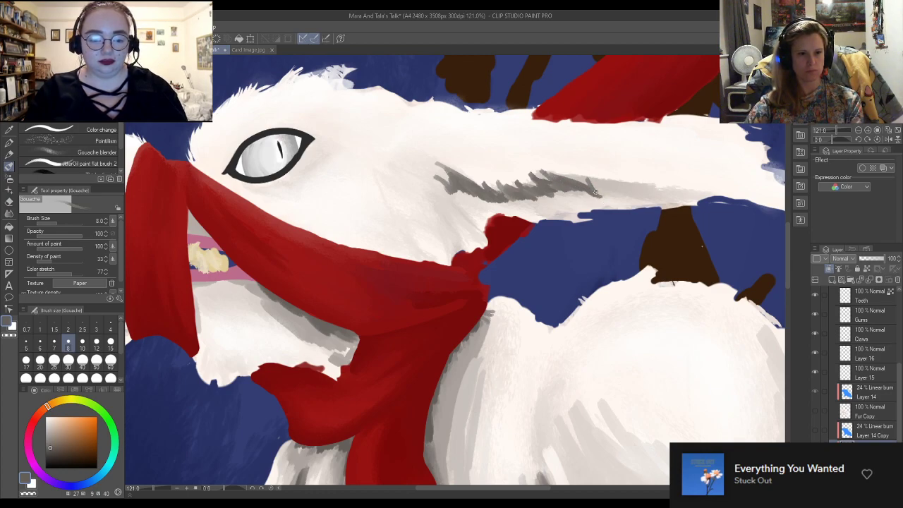
{"action": "left_click_drag", "start_coordinate": [618, 185], "coordinate": [655, 188]}
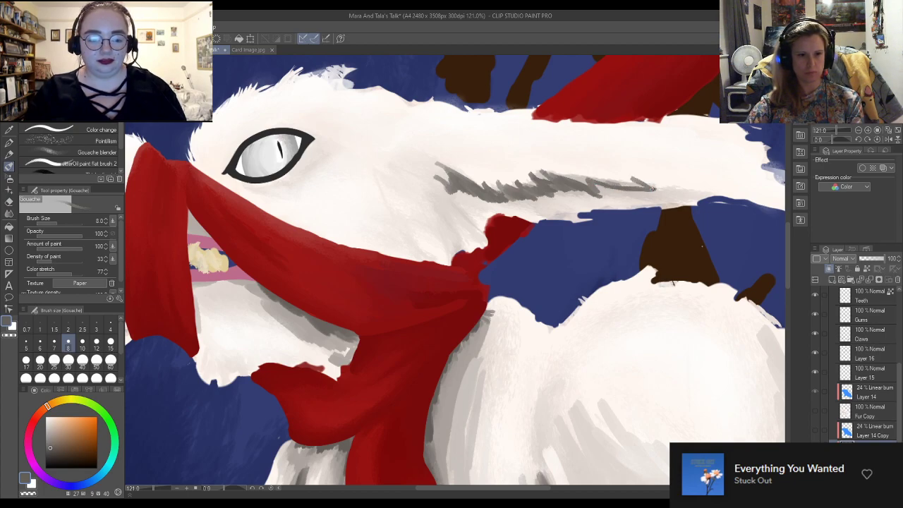
{"action": "left_click_drag", "start_coordinate": [597, 192], "coordinate": [640, 191]}
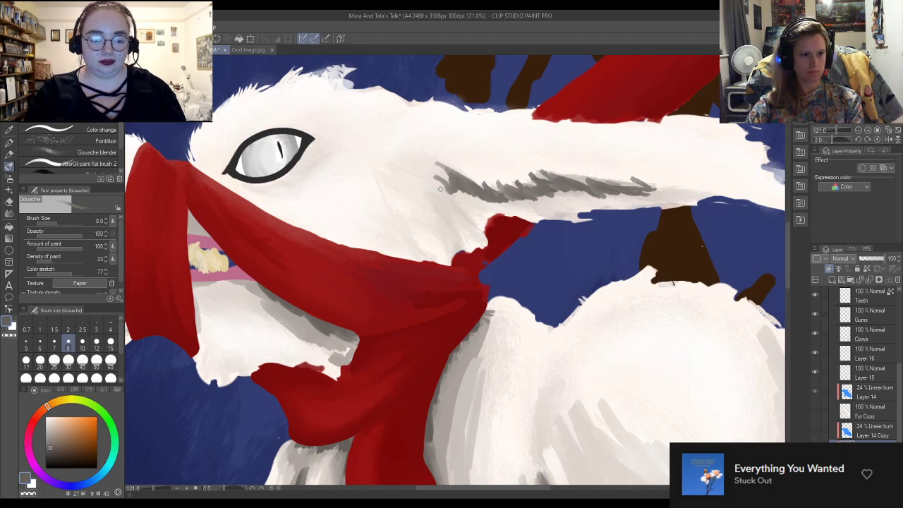
{"action": "mouse_move", "coordinate": [440, 182]}
{"action": "left_mouse_down"}
{"action": "mouse_move", "coordinate": [473, 210]}
{"action": "mouse_move", "coordinate": [466, 198]}
{"action": "mouse_move", "coordinate": [479, 202]}
{"action": "left_mouse_up"}
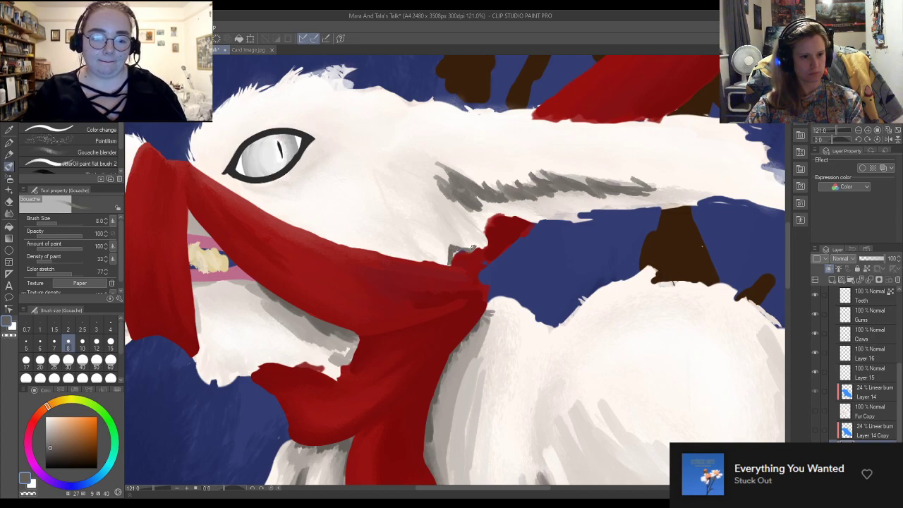
Add thin dark grey fur shadows down the back of the cheek, above the scarf knot and along the jaw beneath the scarf
{"action": "mouse_move", "coordinate": [467, 240]}
{"action": "left_mouse_down"}
{"action": "mouse_move", "coordinate": [486, 243]}
{"action": "mouse_move", "coordinate": [474, 218]}
{"action": "left_mouse_up"}
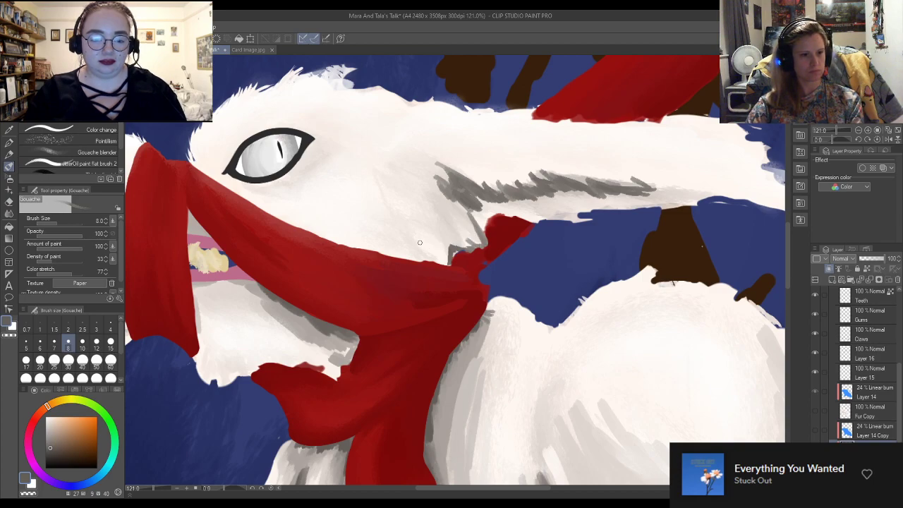
{"action": "mouse_move", "coordinate": [410, 245]}
{"action": "left_mouse_down"}
{"action": "mouse_move", "coordinate": [441, 266]}
{"action": "mouse_move", "coordinate": [408, 246]}
{"action": "mouse_move", "coordinate": [445, 262]}
{"action": "mouse_move", "coordinate": [413, 250]}
{"action": "left_mouse_up"}
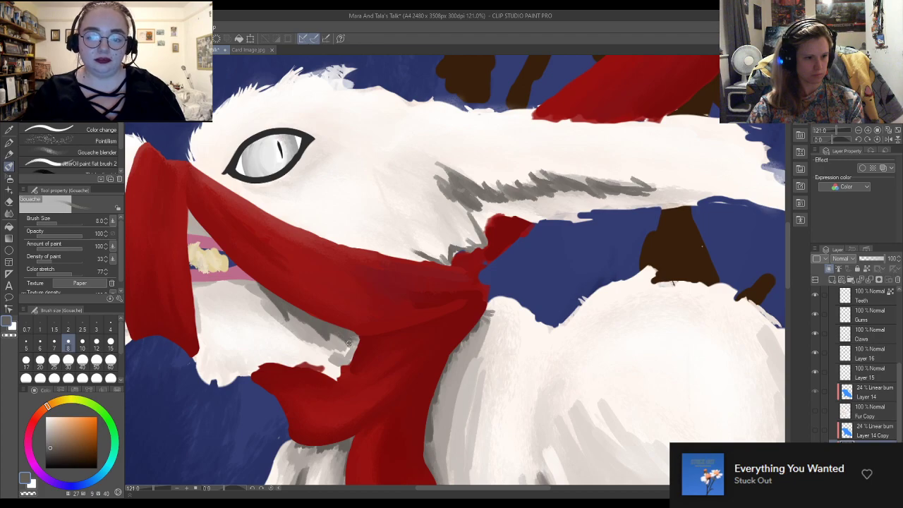
{"action": "mouse_move", "coordinate": [296, 361]}
{"action": "left_mouse_down"}
{"action": "mouse_move", "coordinate": [335, 379]}
{"action": "mouse_move", "coordinate": [342, 366]}
{"action": "left_mouse_up"}
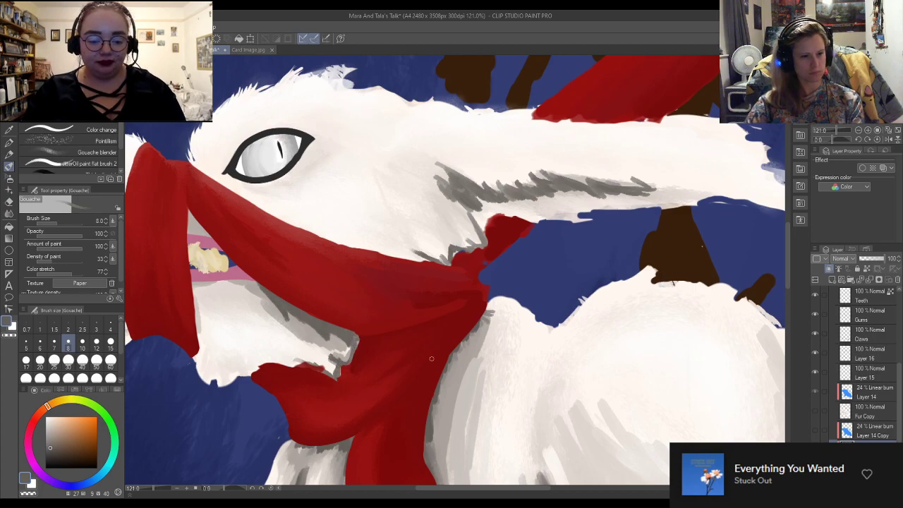
Paint grey shadow patches below the shoulder crease and behind its rear edge with a sampled grey at brush size 15
{"action": "key", "text": "ctrl+minus"}
{"action": "scroll", "coordinate": [503, 212], "scroll_direction": "down", "scroll_amount": 4}
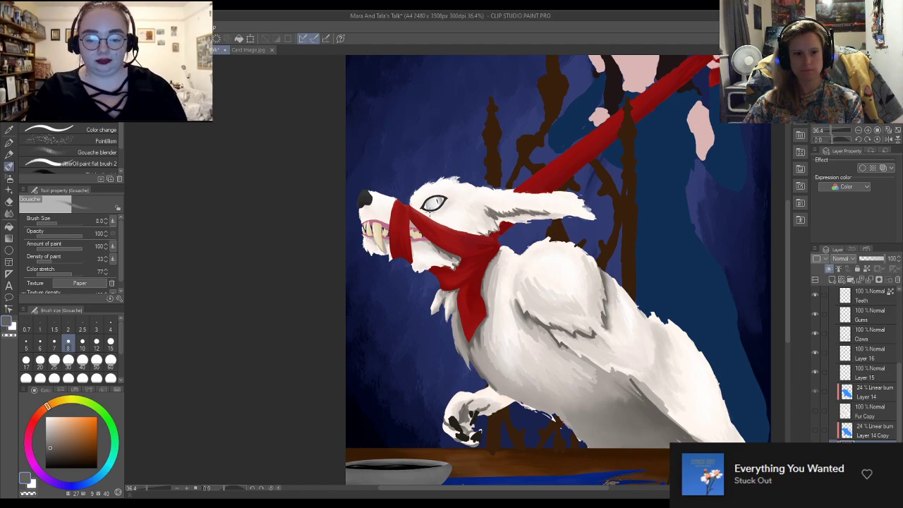
{"action": "key", "text": "ctrl+minus"}
{"action": "scroll", "coordinate": [536, 292], "scroll_direction": "up", "scroll_amount": 3}
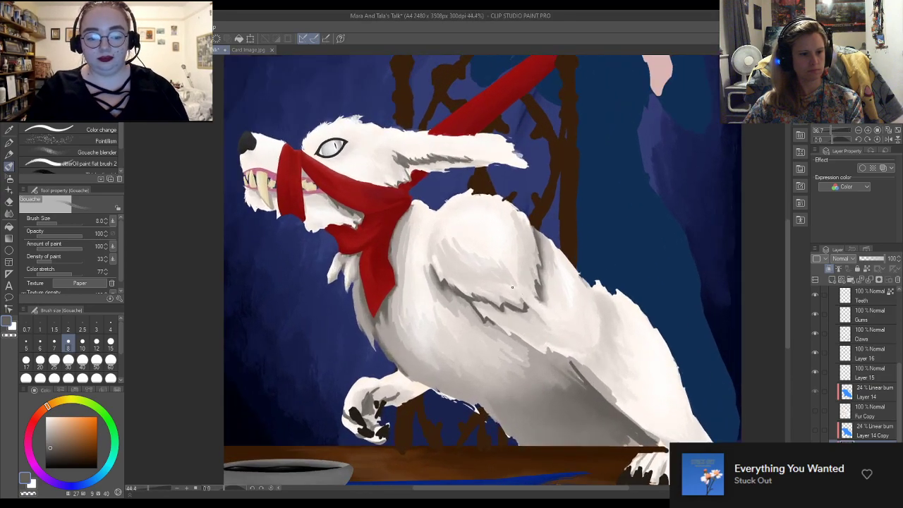
{"action": "scroll", "coordinate": [544, 350], "scroll_direction": "up", "scroll_amount": 3}
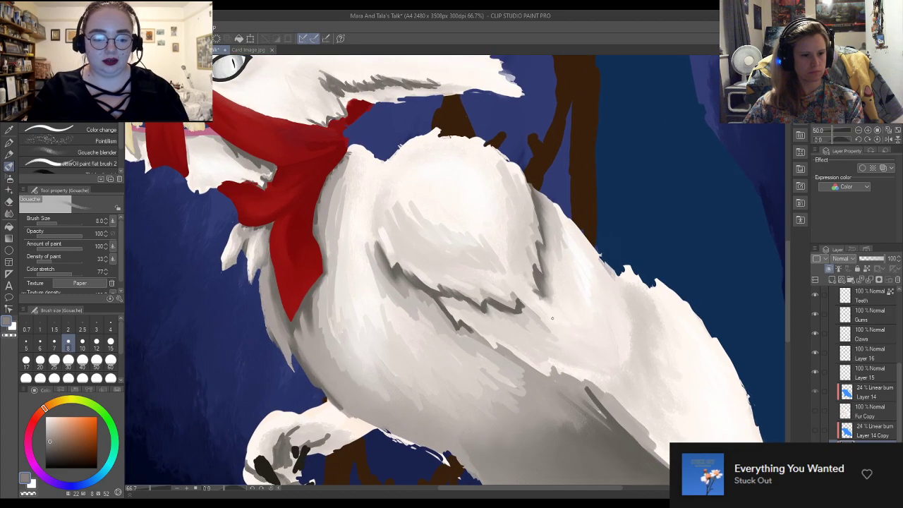
{"action": "left_click", "coordinate": [110, 342]}
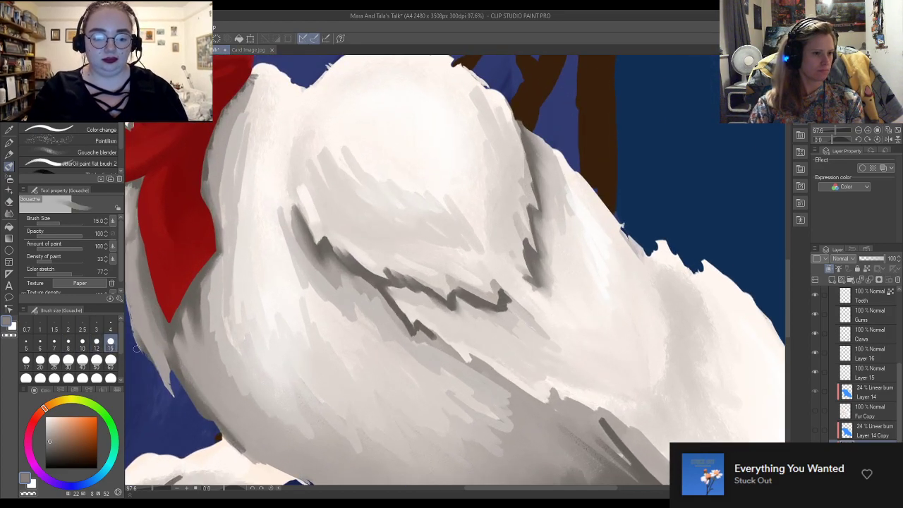
{"action": "mouse_move", "coordinate": [396, 291]}
{"action": "left_mouse_down"}
{"action": "mouse_move", "coordinate": [425, 296]}
{"action": "mouse_move", "coordinate": [477, 330]}
{"action": "mouse_move", "coordinate": [462, 316]}
{"action": "mouse_move", "coordinate": [469, 310]}
{"action": "mouse_move", "coordinate": [522, 337]}
{"action": "mouse_move", "coordinate": [529, 332]}
{"action": "mouse_move", "coordinate": [513, 315]}
{"action": "mouse_move", "coordinate": [544, 333]}
{"action": "left_mouse_up"}
{"action": "mouse_move", "coordinate": [539, 279]}
{"action": "left_mouse_down"}
{"action": "mouse_move", "coordinate": [577, 303]}
{"action": "mouse_move", "coordinate": [542, 257]}
{"action": "mouse_move", "coordinate": [538, 237]}
{"action": "mouse_move", "coordinate": [564, 257]}
{"action": "mouse_move", "coordinate": [554, 226]}
{"action": "mouse_move", "coordinate": [580, 234]}
{"action": "mouse_move", "coordinate": [545, 187]}
{"action": "mouse_move", "coordinate": [548, 222]}
{"action": "left_mouse_up"}
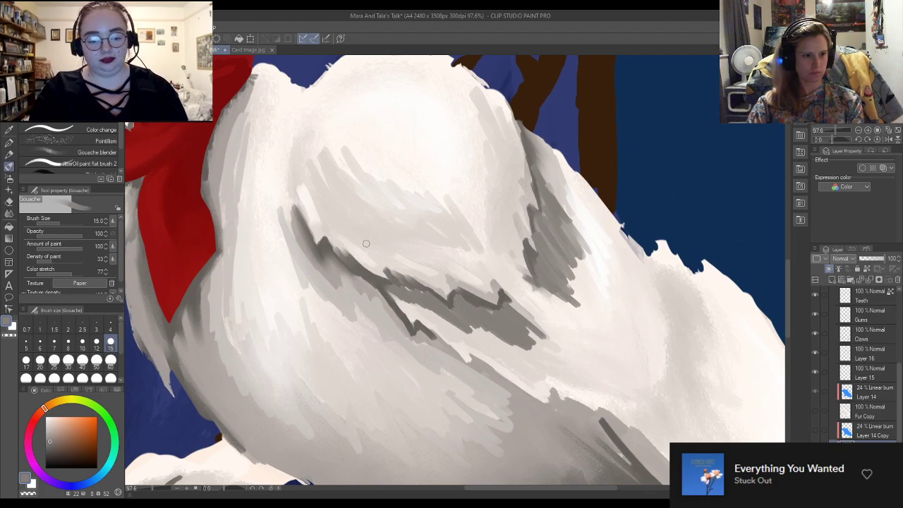
Extend the dark grey crease line from beneath the shoulder down to the belly fold with a sampled dark grey at brush size 15
{"action": "scroll", "coordinate": [522, 352], "scroll_direction": "down", "scroll_amount": 5}
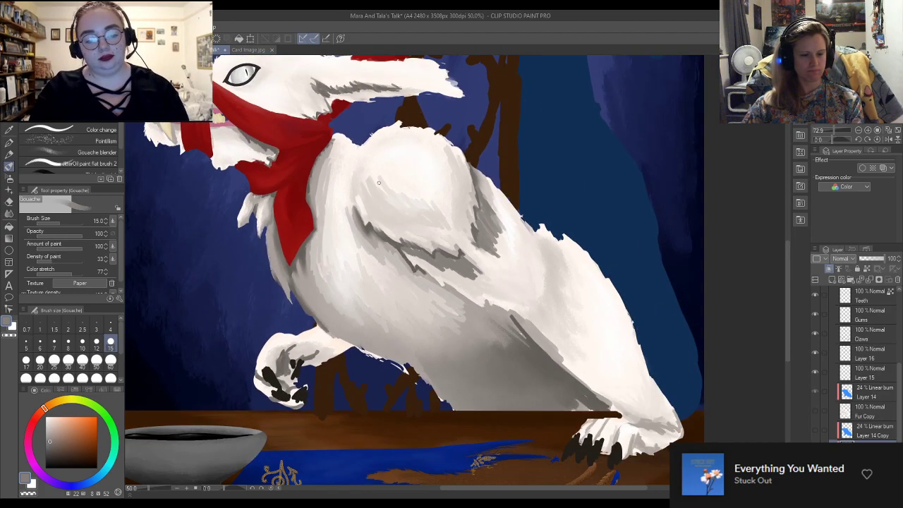
{"action": "scroll", "coordinate": [506, 236], "scroll_direction": "up", "scroll_amount": 2}
{"action": "scroll", "coordinate": [505, 236], "scroll_direction": "up", "scroll_amount": 3}
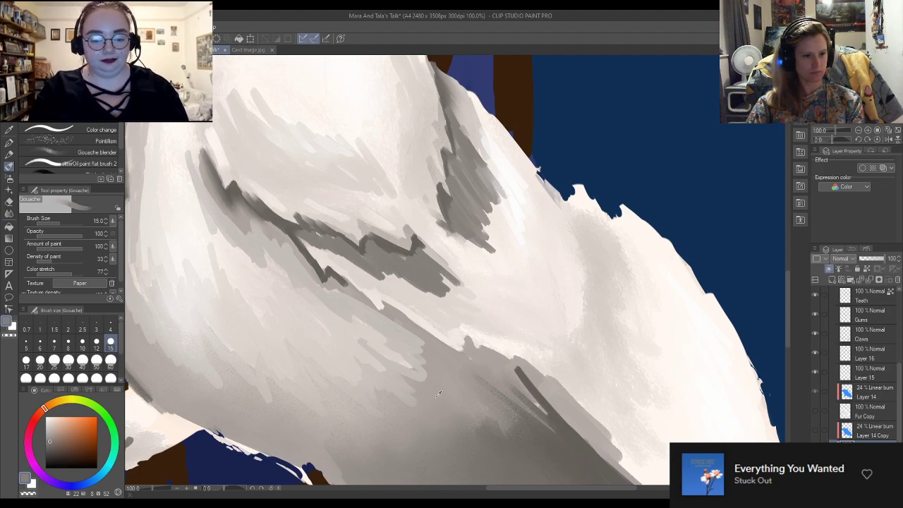
{"action": "left_click", "coordinate": [570, 429], "text": "alt"}
{"action": "mouse_move", "coordinate": [337, 280]}
{"action": "left_mouse_down"}
{"action": "mouse_move", "coordinate": [449, 352]}
{"action": "mouse_move", "coordinate": [396, 310]}
{"action": "mouse_move", "coordinate": [486, 366]}
{"action": "mouse_move", "coordinate": [470, 355]}
{"action": "mouse_move", "coordinate": [531, 374]}
{"action": "mouse_move", "coordinate": [529, 362]}
{"action": "mouse_move", "coordinate": [551, 377]}
{"action": "left_mouse_up"}
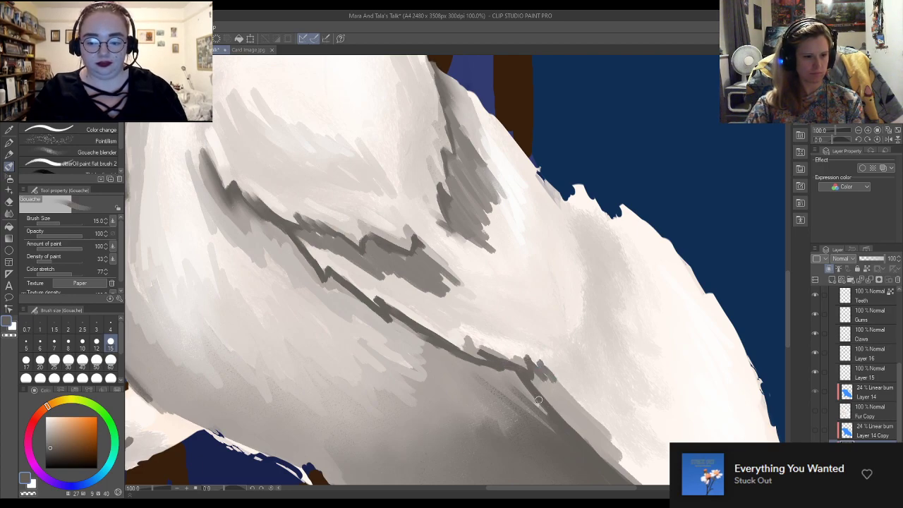
Fill the fur between the two shoulder creases with sampled mid-grey strokes and add a matching shadow patch on the back behind the shoulder
{"action": "left_click", "coordinate": [395, 324], "text": "alt"}
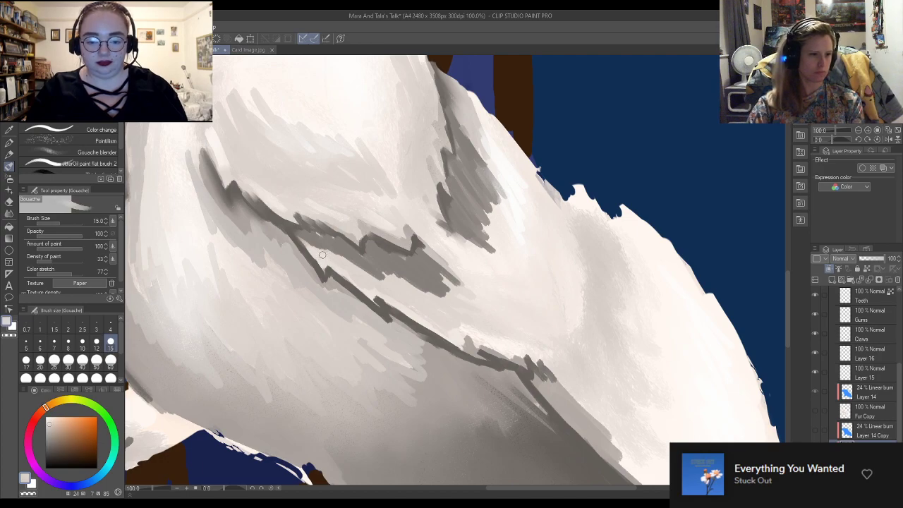
{"action": "left_click", "coordinate": [429, 371], "text": "alt"}
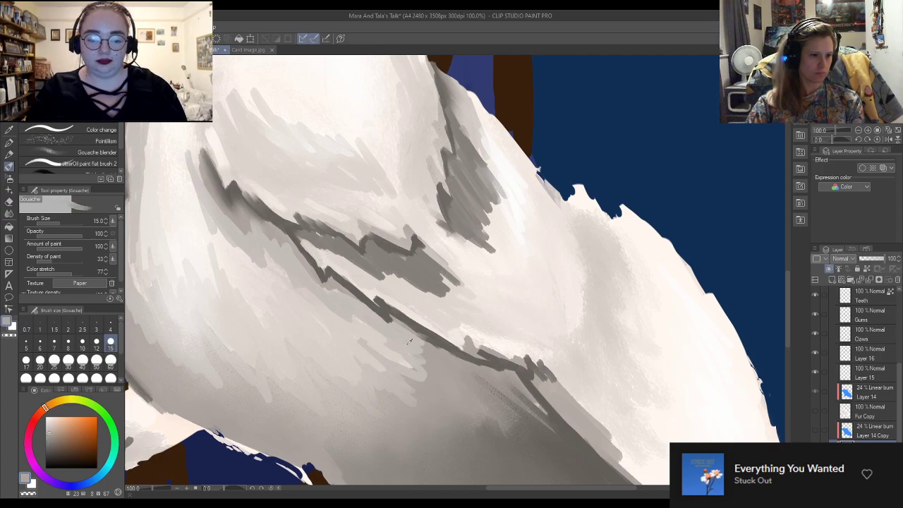
{"action": "mouse_move", "coordinate": [309, 247]}
{"action": "left_mouse_down"}
{"action": "mouse_move", "coordinate": [376, 304]}
{"action": "mouse_move", "coordinate": [369, 282]}
{"action": "mouse_move", "coordinate": [425, 326]}
{"action": "mouse_move", "coordinate": [410, 320]}
{"action": "mouse_move", "coordinate": [392, 302]}
{"action": "mouse_move", "coordinate": [433, 326]}
{"action": "left_mouse_up"}
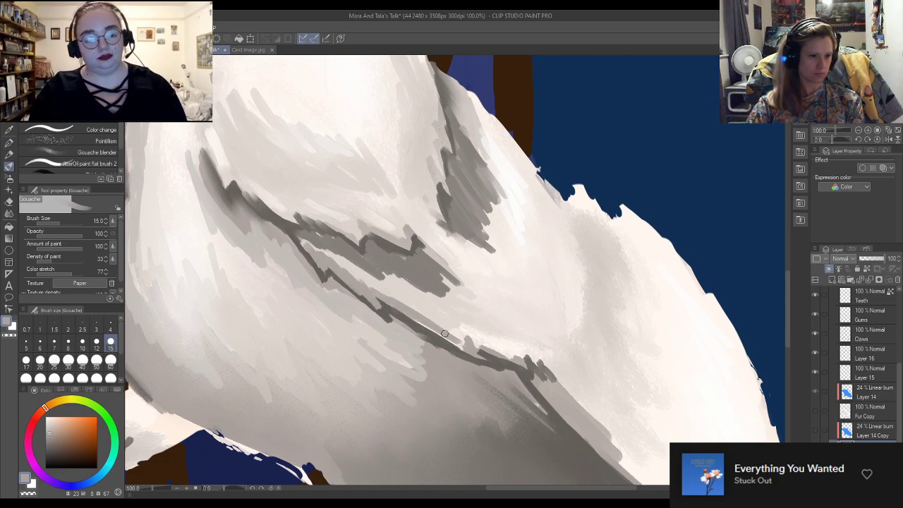
{"action": "mouse_move", "coordinate": [340, 266]}
{"action": "left_mouse_down"}
{"action": "mouse_move", "coordinate": [474, 340]}
{"action": "mouse_move", "coordinate": [515, 357]}
{"action": "mouse_move", "coordinate": [474, 323]}
{"action": "mouse_move", "coordinate": [527, 351]}
{"action": "left_mouse_up"}
{"action": "mouse_move", "coordinate": [556, 200]}
{"action": "left_mouse_down"}
{"action": "mouse_move", "coordinate": [596, 259]}
{"action": "mouse_move", "coordinate": [592, 269]}
{"action": "mouse_move", "coordinate": [583, 250]}
{"action": "mouse_move", "coordinate": [591, 290]}
{"action": "mouse_move", "coordinate": [581, 336]}
{"action": "mouse_move", "coordinate": [592, 295]}
{"action": "mouse_move", "coordinate": [610, 298]}
{"action": "mouse_move", "coordinate": [602, 254]}
{"action": "left_mouse_up"}
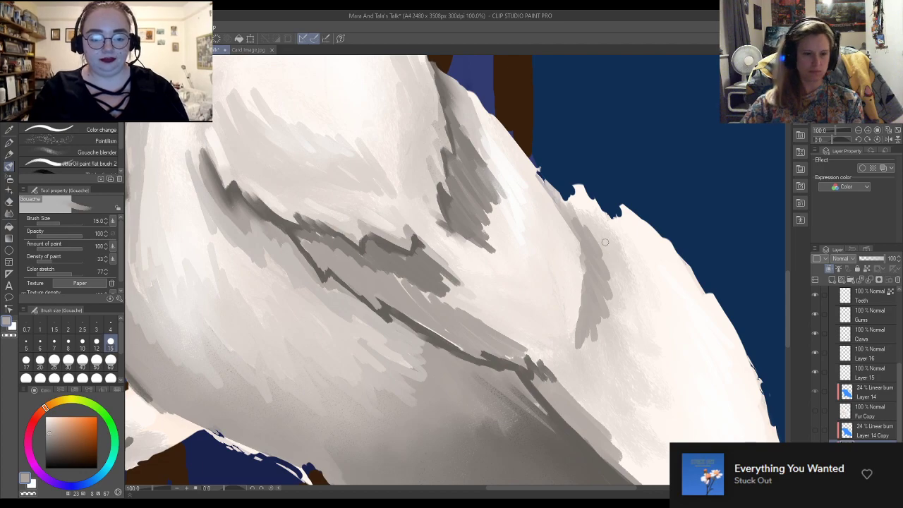
Paint thin dark grey shadows on the jaw behind the red muzzle band and between its lower fur tufts at brush size 8
{"action": "key", "text": "ctrl+0"}
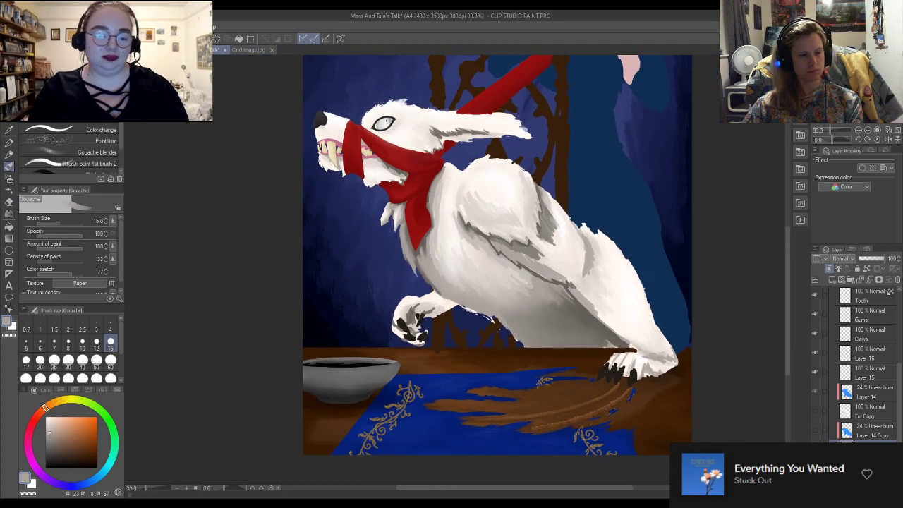
{"action": "scroll", "coordinate": [556, 178], "scroll_direction": "down", "scroll_amount": 3}
{"action": "scroll", "coordinate": [531, 206], "scroll_direction": "up", "scroll_amount": 1}
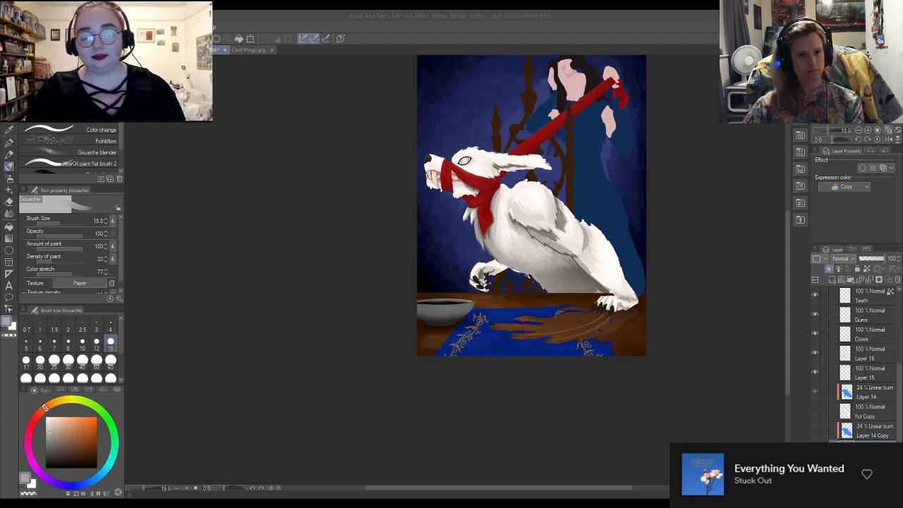
{"action": "scroll", "coordinate": [493, 160], "scroll_direction": "up", "scroll_amount": 5}
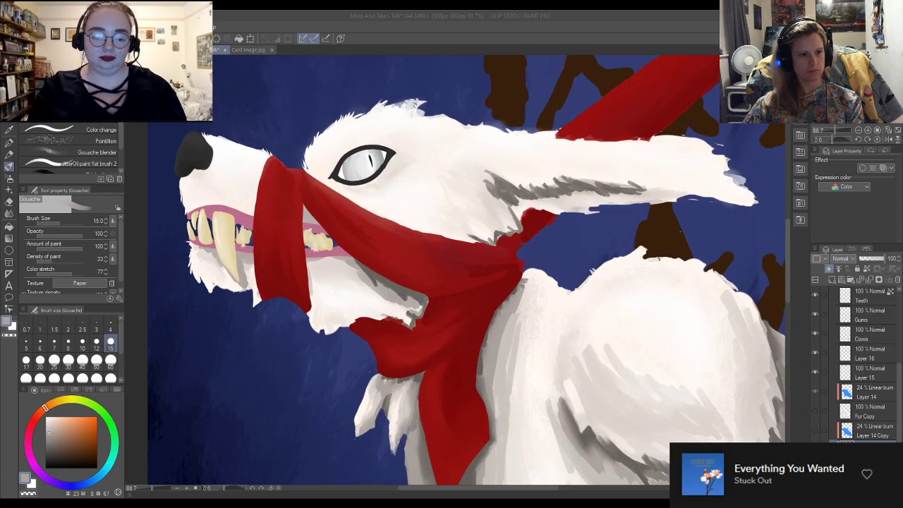
{"action": "scroll", "coordinate": [435, 264], "scroll_direction": "down", "scroll_amount": 2}
{"action": "scroll", "coordinate": [482, 223], "scroll_direction": "up", "scroll_amount": 3}
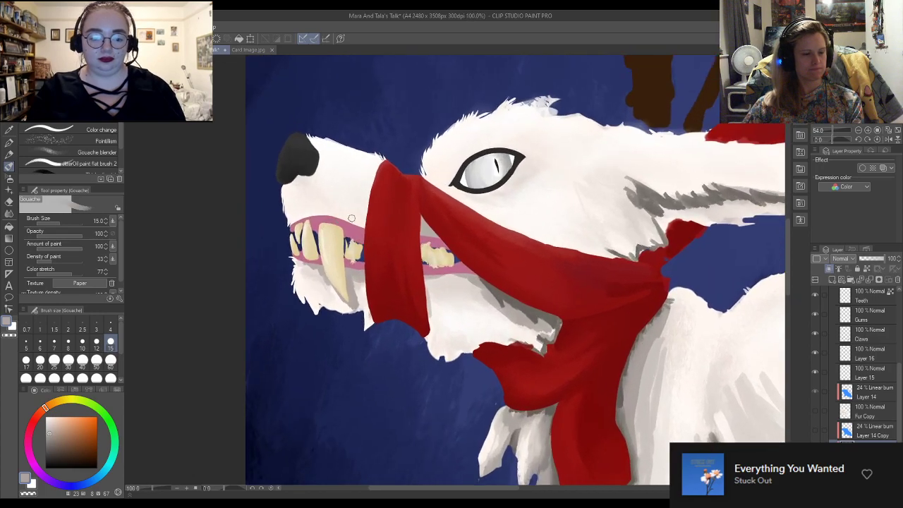
{"action": "left_click", "coordinate": [506, 296], "text": "alt"}
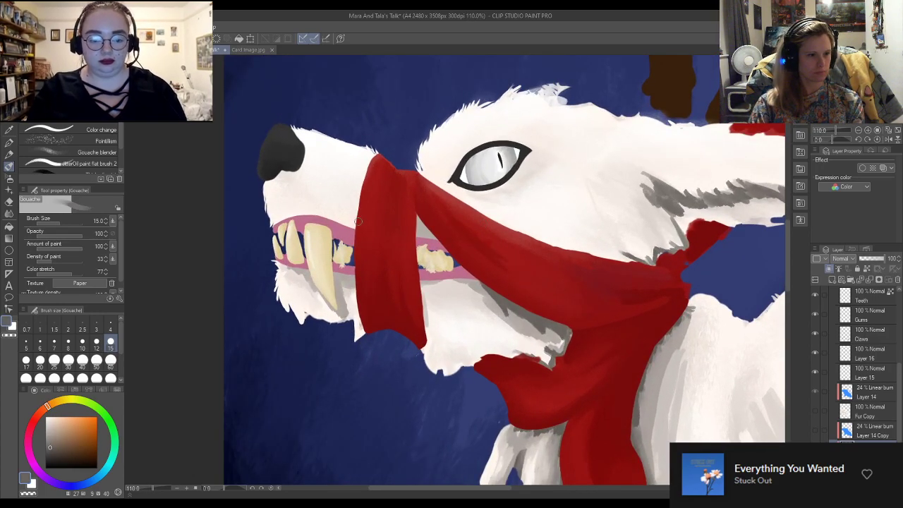
{"action": "left_click", "coordinate": [68, 344]}
{"action": "scroll", "coordinate": [276, 373], "scroll_direction": "up", "scroll_amount": 2}
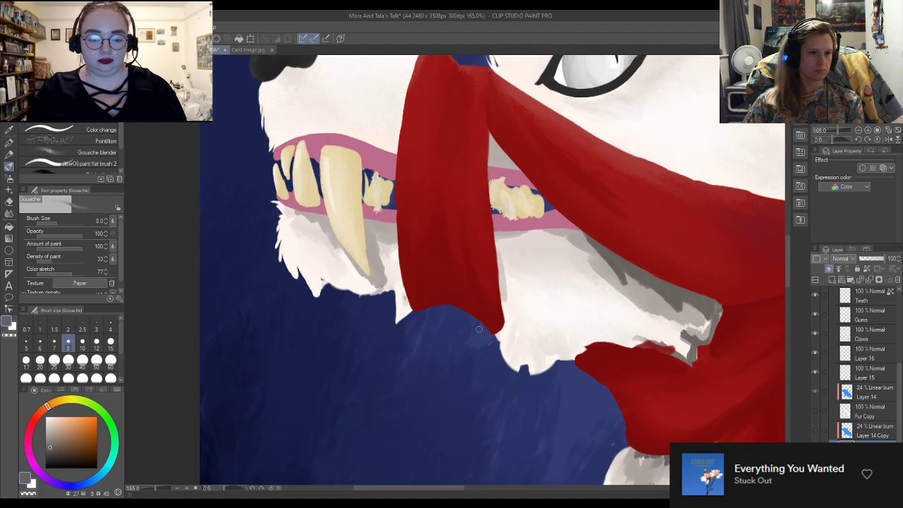
{"action": "mouse_move", "coordinate": [494, 235]}
{"action": "left_mouse_down"}
{"action": "mouse_move", "coordinate": [507, 272]}
{"action": "mouse_move", "coordinate": [487, 249]}
{"action": "mouse_move", "coordinate": [502, 258]}
{"action": "mouse_move", "coordinate": [498, 296]}
{"action": "mouse_move", "coordinate": [493, 276]}
{"action": "mouse_move", "coordinate": [513, 305]}
{"action": "left_mouse_up"}
{"action": "mouse_move", "coordinate": [496, 278]}
{"action": "left_mouse_down"}
{"action": "mouse_move", "coordinate": [507, 299]}
{"action": "mouse_move", "coordinate": [492, 257]}
{"action": "mouse_move", "coordinate": [505, 304]}
{"action": "mouse_move", "coordinate": [495, 338]}
{"action": "mouse_move", "coordinate": [501, 315]}
{"action": "mouse_move", "coordinate": [518, 370]}
{"action": "mouse_move", "coordinate": [500, 313]}
{"action": "mouse_move", "coordinate": [517, 370]}
{"action": "left_mouse_up"}
{"action": "mouse_move", "coordinate": [523, 336]}
{"action": "left_mouse_down"}
{"action": "mouse_move", "coordinate": [514, 366]}
{"action": "mouse_move", "coordinate": [522, 339]}
{"action": "mouse_move", "coordinate": [532, 364]}
{"action": "mouse_move", "coordinate": [527, 320]}
{"action": "mouse_move", "coordinate": [535, 371]}
{"action": "mouse_move", "coordinate": [561, 338]}
{"action": "mouse_move", "coordinate": [552, 362]}
{"action": "left_mouse_up"}
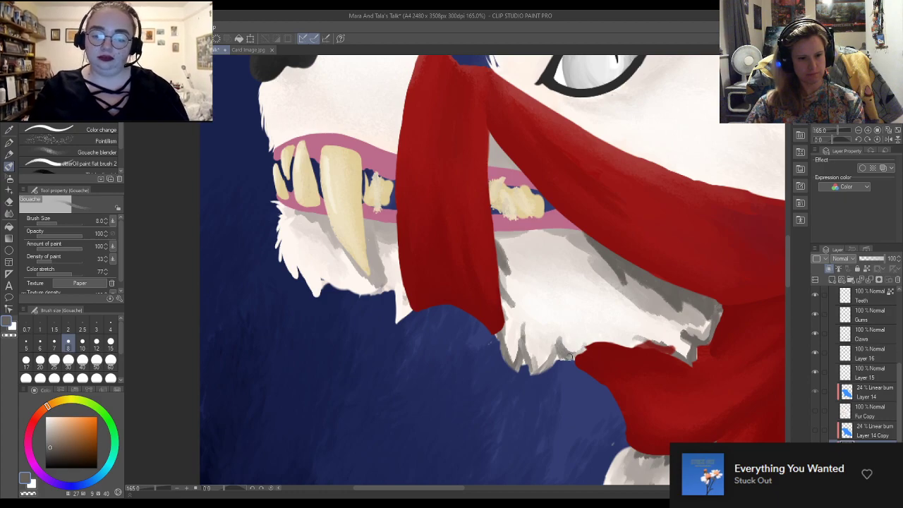
Add dark grey shadows to the jaw edge by the scarf, the tuft before the muzzle band, and the chin beneath the gum and fang
{"action": "mouse_move", "coordinate": [571, 357]}
{"action": "left_mouse_down"}
{"action": "mouse_move", "coordinate": [599, 340]}
{"action": "mouse_move", "coordinate": [582, 350]}
{"action": "left_mouse_up"}
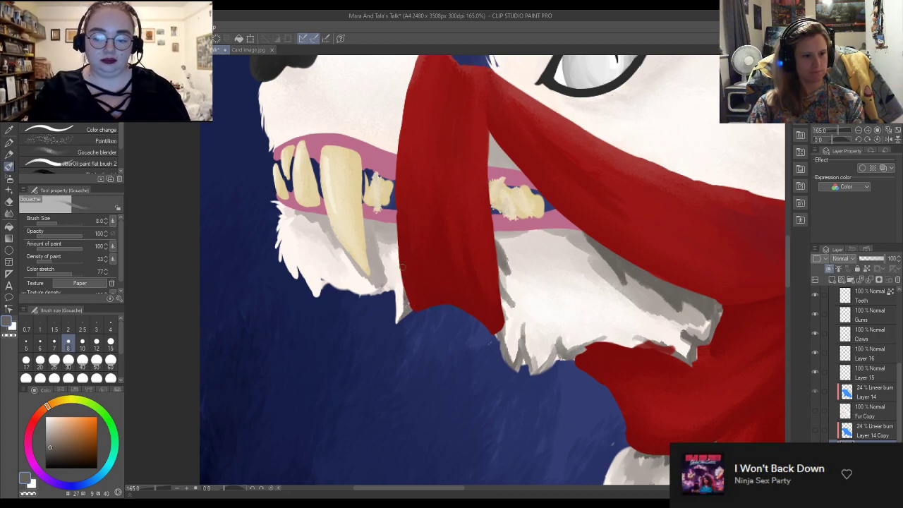
{"action": "mouse_move", "coordinate": [341, 252]}
{"action": "left_mouse_down"}
{"action": "mouse_move", "coordinate": [380, 286]}
{"action": "mouse_move", "coordinate": [360, 218]}
{"action": "mouse_move", "coordinate": [397, 247]}
{"action": "mouse_move", "coordinate": [388, 224]}
{"action": "mouse_move", "coordinate": [392, 246]}
{"action": "mouse_move", "coordinate": [327, 221]}
{"action": "mouse_move", "coordinate": [361, 239]}
{"action": "mouse_move", "coordinate": [349, 249]}
{"action": "mouse_move", "coordinate": [328, 238]}
{"action": "left_mouse_up"}
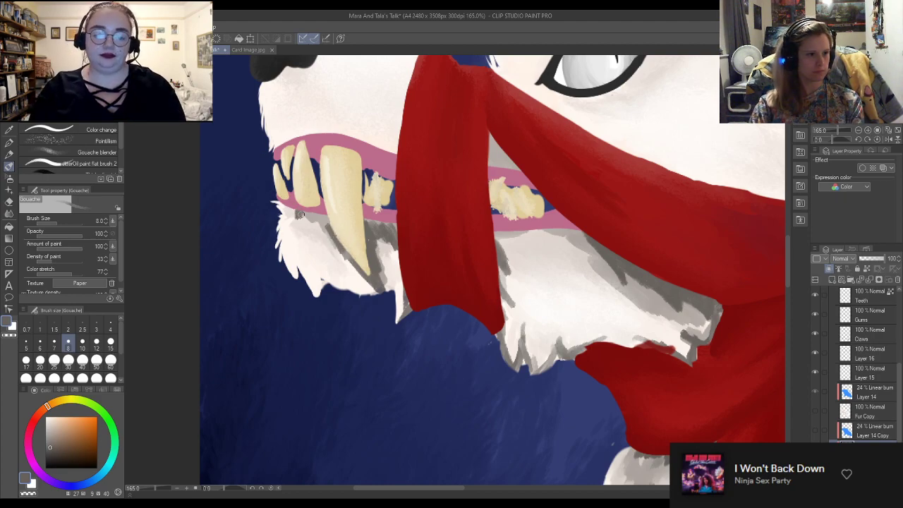
{"action": "left_click_drag", "start_coordinate": [307, 213], "coordinate": [327, 226]}
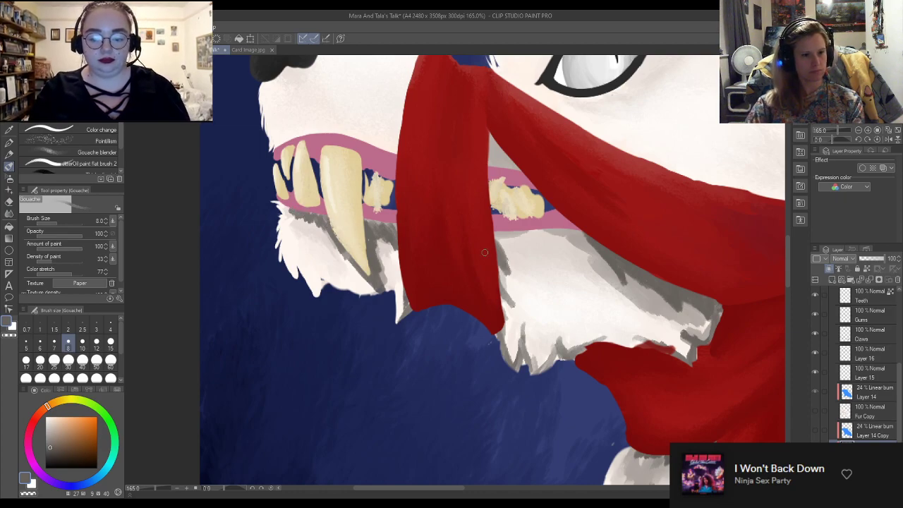
Layer sampled mid-grey fur strokes over the chin and around the jaw's shadow edges at brush size 12
{"action": "left_click", "coordinate": [653, 297], "text": "alt"}
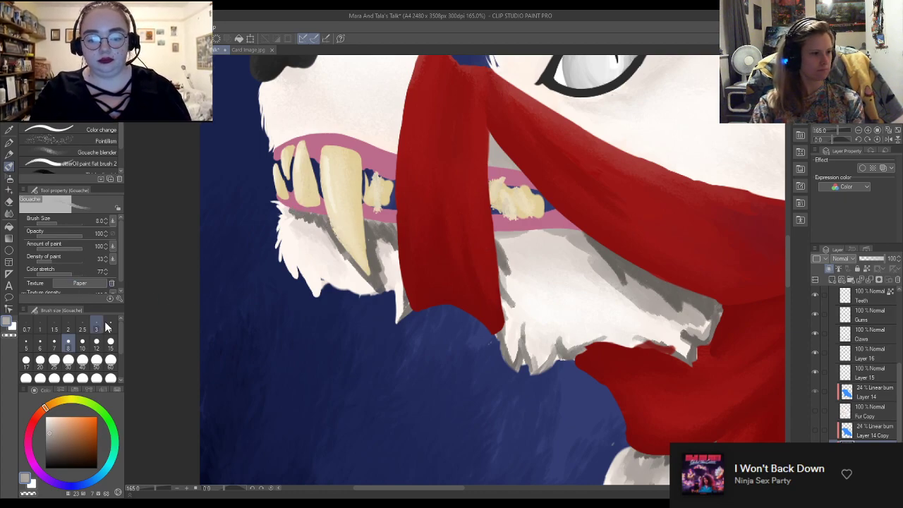
{"action": "left_click", "coordinate": [96, 343]}
{"action": "mouse_move", "coordinate": [301, 224]}
{"action": "left_mouse_down"}
{"action": "mouse_move", "coordinate": [294, 241]}
{"action": "mouse_move", "coordinate": [304, 244]}
{"action": "mouse_move", "coordinate": [311, 224]}
{"action": "mouse_move", "coordinate": [329, 253]}
{"action": "mouse_move", "coordinate": [311, 260]}
{"action": "mouse_move", "coordinate": [331, 250]}
{"action": "left_mouse_up"}
{"action": "mouse_move", "coordinate": [392, 276]}
{"action": "left_mouse_down"}
{"action": "mouse_move", "coordinate": [381, 262]}
{"action": "mouse_move", "coordinate": [387, 244]}
{"action": "mouse_move", "coordinate": [400, 255]}
{"action": "mouse_move", "coordinate": [395, 279]}
{"action": "left_mouse_up"}
{"action": "mouse_move", "coordinate": [509, 261]}
{"action": "left_mouse_down"}
{"action": "mouse_move", "coordinate": [515, 285]}
{"action": "mouse_move", "coordinate": [497, 239]}
{"action": "mouse_move", "coordinate": [568, 252]}
{"action": "mouse_move", "coordinate": [563, 235]}
{"action": "mouse_move", "coordinate": [606, 276]}
{"action": "mouse_move", "coordinate": [607, 301]}
{"action": "mouse_move", "coordinate": [607, 276]}
{"action": "mouse_move", "coordinate": [637, 324]}
{"action": "mouse_move", "coordinate": [640, 310]}
{"action": "mouse_move", "coordinate": [618, 283]}
{"action": "mouse_move", "coordinate": [667, 335]}
{"action": "mouse_move", "coordinate": [671, 314]}
{"action": "mouse_move", "coordinate": [704, 328]}
{"action": "mouse_move", "coordinate": [661, 328]}
{"action": "mouse_move", "coordinate": [681, 347]}
{"action": "mouse_move", "coordinate": [659, 316]}
{"action": "mouse_move", "coordinate": [641, 330]}
{"action": "left_mouse_up"}
{"action": "mouse_move", "coordinate": [509, 339]}
{"action": "left_mouse_down"}
{"action": "mouse_move", "coordinate": [521, 314]}
{"action": "mouse_move", "coordinate": [542, 358]}
{"action": "mouse_move", "coordinate": [560, 316]}
{"action": "mouse_move", "coordinate": [567, 335]}
{"action": "mouse_move", "coordinate": [597, 321]}
{"action": "mouse_move", "coordinate": [590, 329]}
{"action": "mouse_move", "coordinate": [608, 310]}
{"action": "mouse_move", "coordinate": [584, 341]}
{"action": "left_mouse_up"}
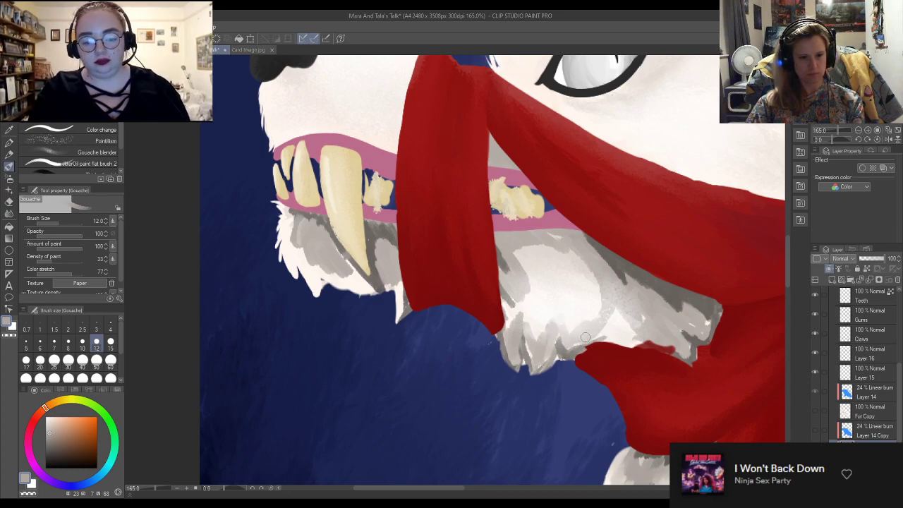
Blend the grey shading of the jaw and chin into the white fur with sampled light grey strokes
{"action": "left_click", "coordinate": [601, 311], "text": "alt"}
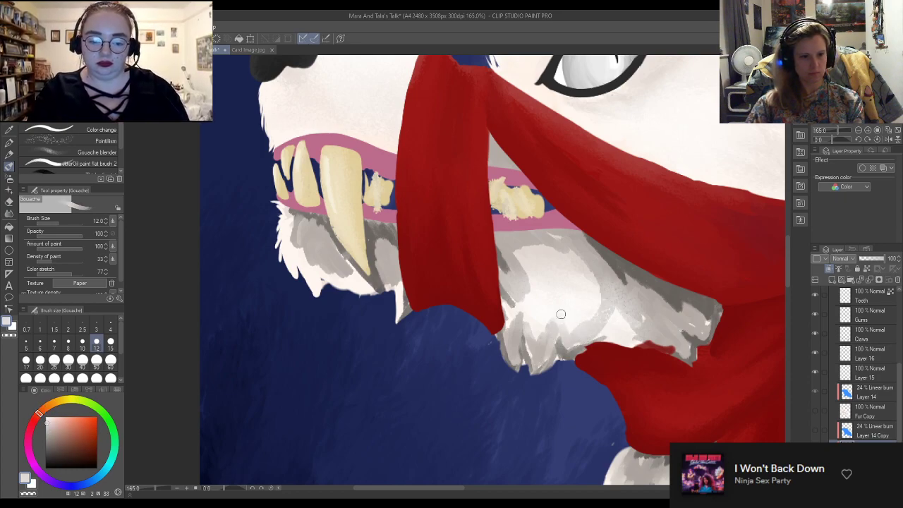
{"action": "mouse_move", "coordinate": [511, 314]}
{"action": "left_mouse_down"}
{"action": "mouse_move", "coordinate": [536, 326]}
{"action": "mouse_move", "coordinate": [548, 280]}
{"action": "mouse_move", "coordinate": [577, 291]}
{"action": "mouse_move", "coordinate": [625, 336]}
{"action": "mouse_move", "coordinate": [611, 316]}
{"action": "mouse_move", "coordinate": [621, 337]}
{"action": "mouse_move", "coordinate": [604, 306]}
{"action": "left_mouse_up"}
{"action": "left_click", "coordinate": [602, 312], "text": "alt"}
{"action": "mouse_move", "coordinate": [297, 240]}
{"action": "left_mouse_down"}
{"action": "mouse_move", "coordinate": [313, 278]}
{"action": "mouse_move", "coordinate": [294, 232]}
{"action": "mouse_move", "coordinate": [291, 258]}
{"action": "mouse_move", "coordinate": [292, 227]}
{"action": "left_mouse_up"}
{"action": "mouse_move", "coordinate": [314, 273]}
{"action": "left_mouse_down"}
{"action": "mouse_move", "coordinate": [348, 285]}
{"action": "mouse_move", "coordinate": [330, 264]}
{"action": "mouse_move", "coordinate": [351, 265]}
{"action": "mouse_move", "coordinate": [369, 285]}
{"action": "mouse_move", "coordinate": [325, 237]}
{"action": "mouse_move", "coordinate": [341, 270]}
{"action": "mouse_move", "coordinate": [318, 252]}
{"action": "mouse_move", "coordinate": [395, 267]}
{"action": "mouse_move", "coordinate": [387, 274]}
{"action": "mouse_move", "coordinate": [399, 305]}
{"action": "mouse_move", "coordinate": [397, 277]}
{"action": "left_mouse_up"}
{"action": "left_click", "coordinate": [329, 243], "text": "alt"}
{"action": "left_click", "coordinate": [323, 270], "text": "alt"}
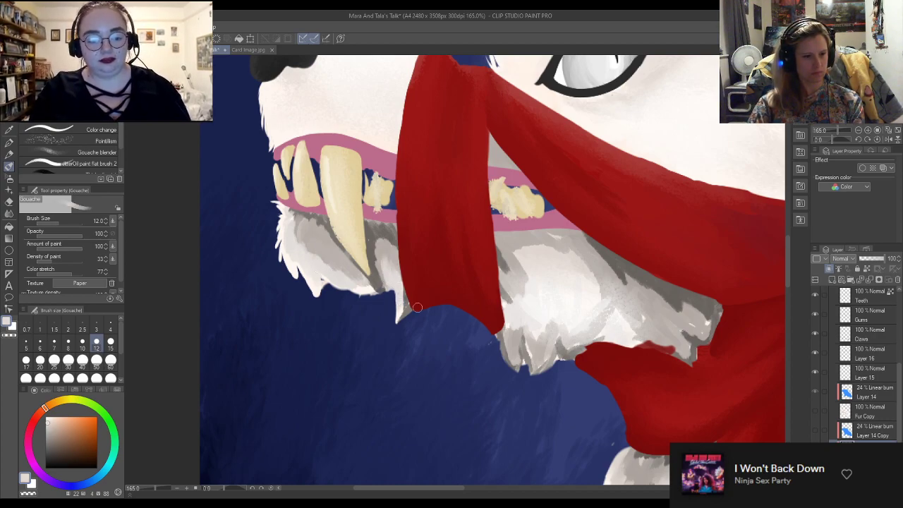
Soften the front corner of the chin shadow beneath the gum with sampled grey and light grey strokes at brush size 7
{"action": "scroll", "coordinate": [554, 276], "scroll_direction": "down", "scroll_amount": 6}
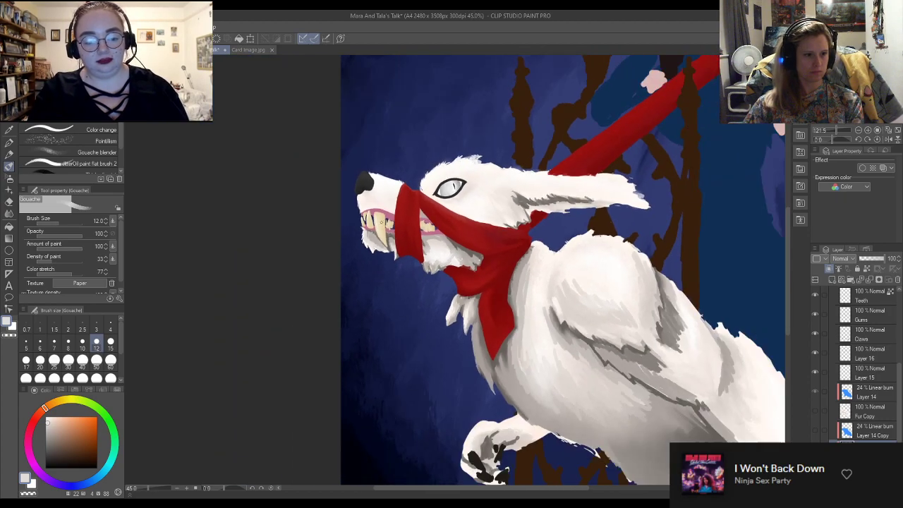
{"action": "scroll", "coordinate": [412, 216], "scroll_direction": "up", "scroll_amount": 1}
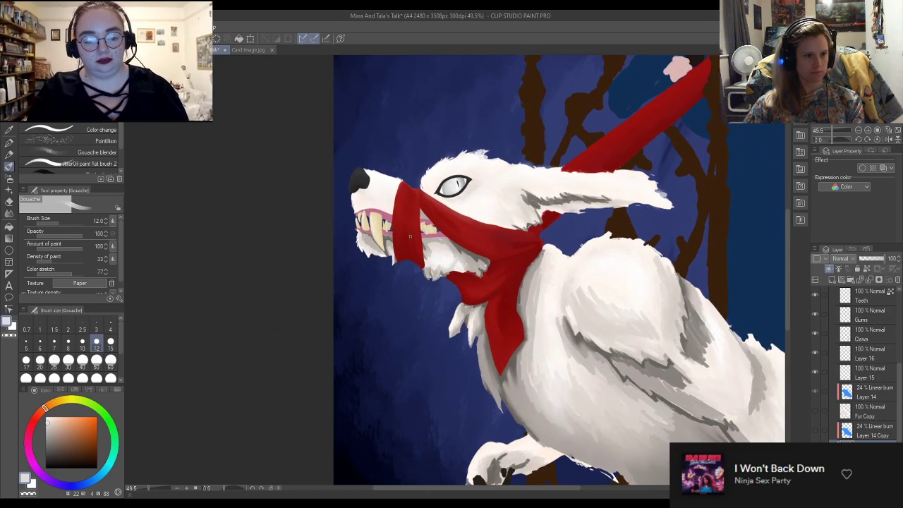
{"action": "scroll", "coordinate": [410, 238], "scroll_direction": "up", "scroll_amount": 8}
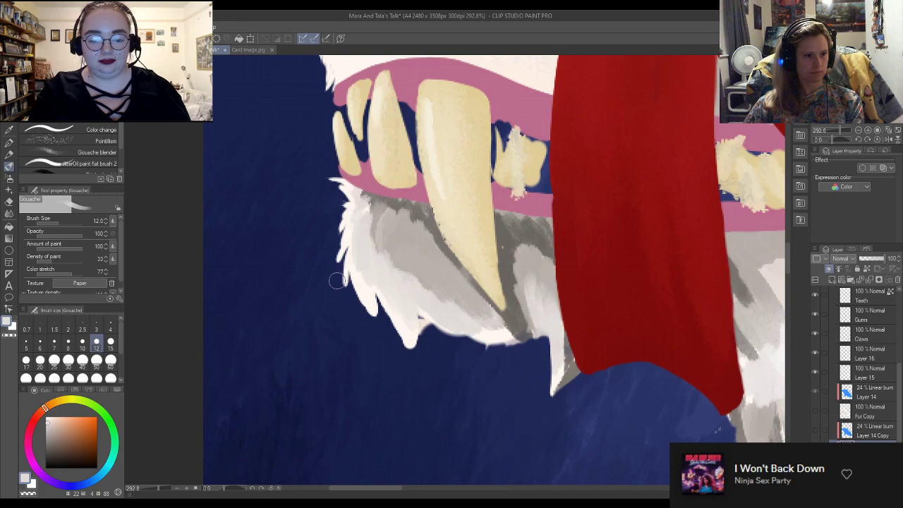
{"action": "scroll", "coordinate": [337, 281], "scroll_direction": "up", "scroll_amount": 2}
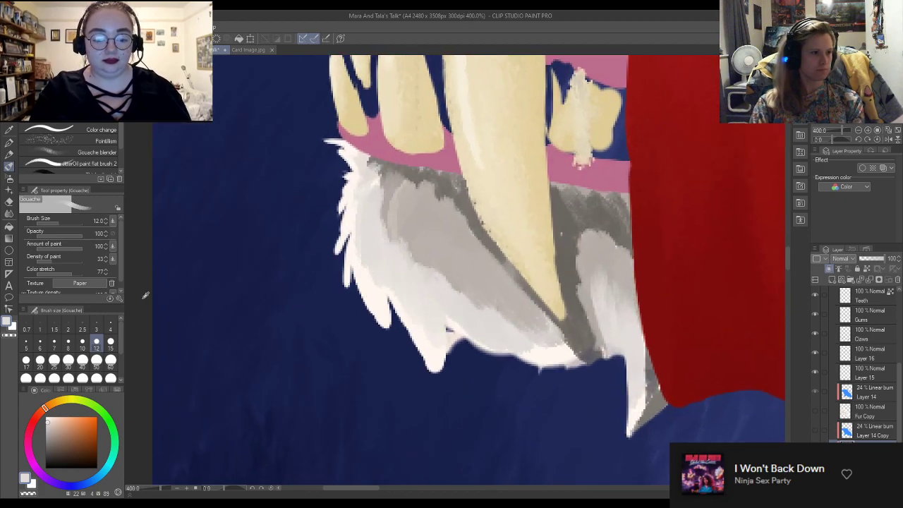
{"action": "left_click", "coordinate": [68, 341]}
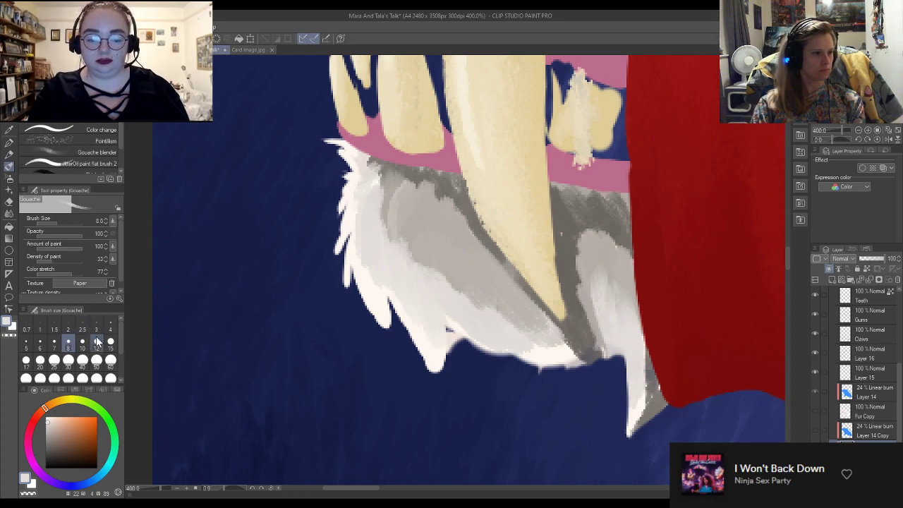
{"action": "left_click", "coordinate": [54, 341]}
{"action": "left_click", "coordinate": [391, 185], "text": "alt"}
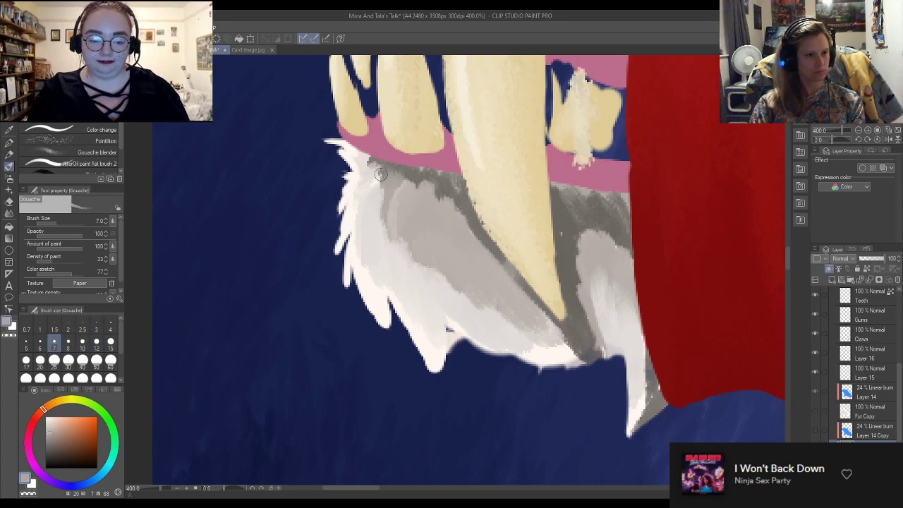
{"action": "mouse_move", "coordinate": [382, 175]}
{"action": "left_mouse_down"}
{"action": "mouse_move", "coordinate": [358, 163]}
{"action": "mouse_move", "coordinate": [381, 189]}
{"action": "left_mouse_up"}
{"action": "left_click", "coordinate": [375, 210], "text": "alt"}
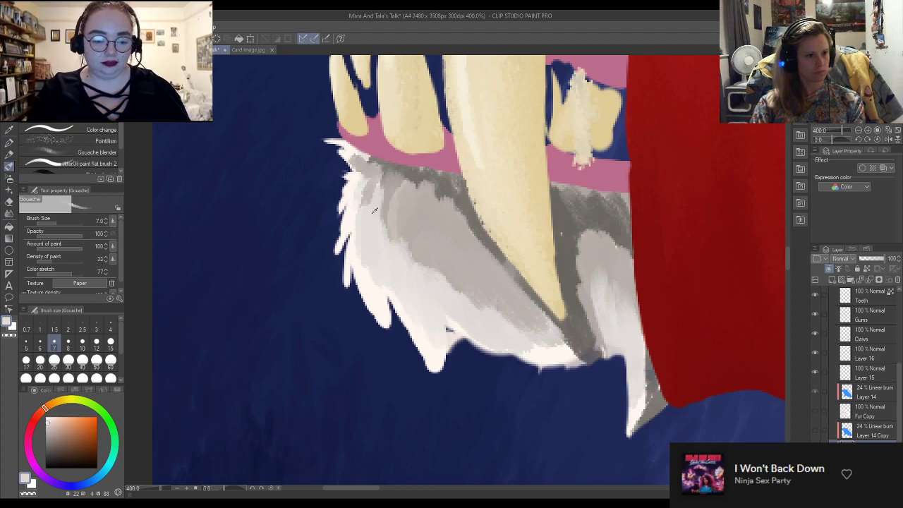
{"action": "left_click_drag", "start_coordinate": [343, 160], "coordinate": [372, 177]}
{"action": "left_click", "coordinate": [385, 197], "text": "alt"}
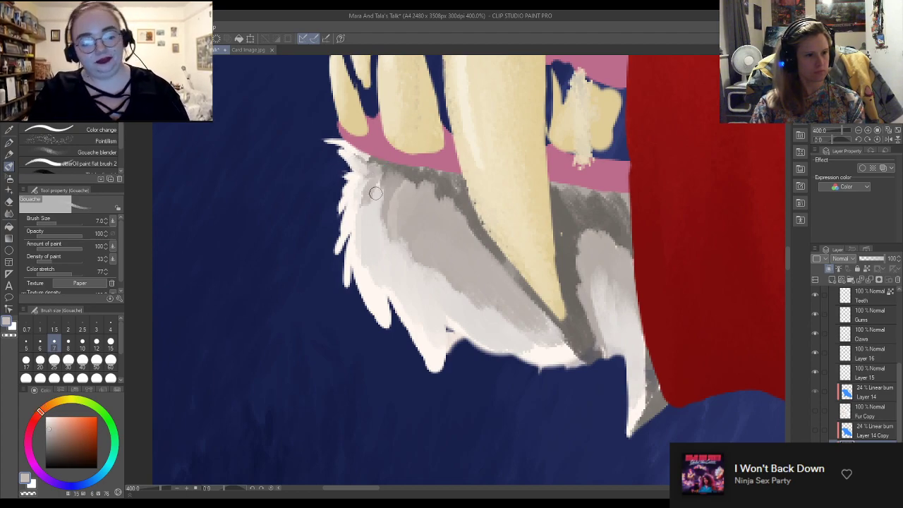
Paint grey fur strokes down the front edge of the chin and into its longest lower tuft, sampling nearby tones
{"action": "left_click", "coordinate": [385, 257], "text": "alt"}
{"action": "mouse_move", "coordinate": [364, 285]}
{"action": "left_mouse_down"}
{"action": "mouse_move", "coordinate": [361, 247]}
{"action": "mouse_move", "coordinate": [372, 297]}
{"action": "left_mouse_up"}
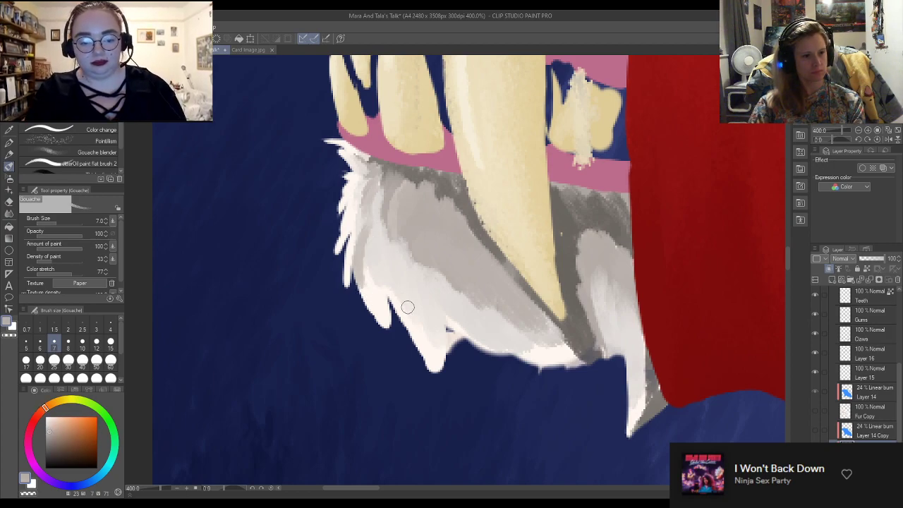
{"action": "mouse_move", "coordinate": [406, 272]}
{"action": "left_mouse_down"}
{"action": "mouse_move", "coordinate": [433, 348]}
{"action": "mouse_move", "coordinate": [431, 376]}
{"action": "mouse_move", "coordinate": [414, 291]}
{"action": "left_mouse_up"}
{"action": "left_click", "coordinate": [446, 306], "text": "alt"}
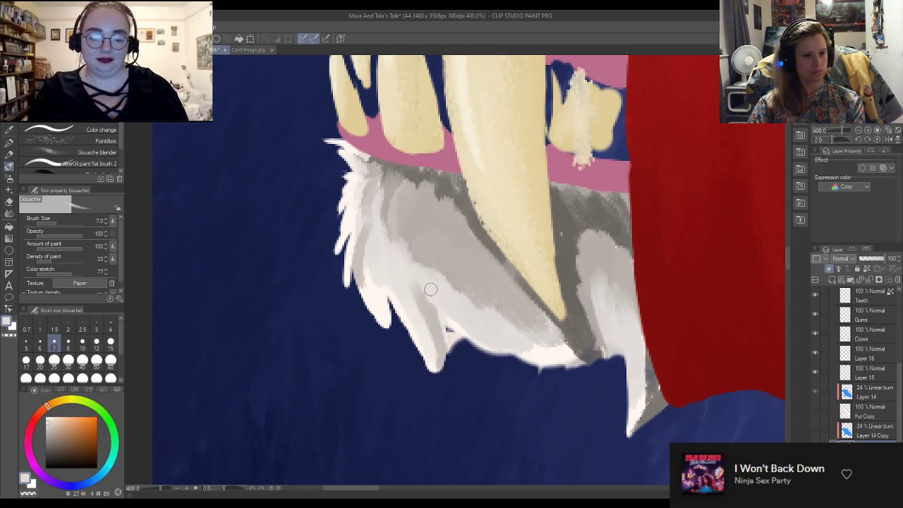
{"action": "left_click", "coordinate": [433, 295], "text": "alt"}
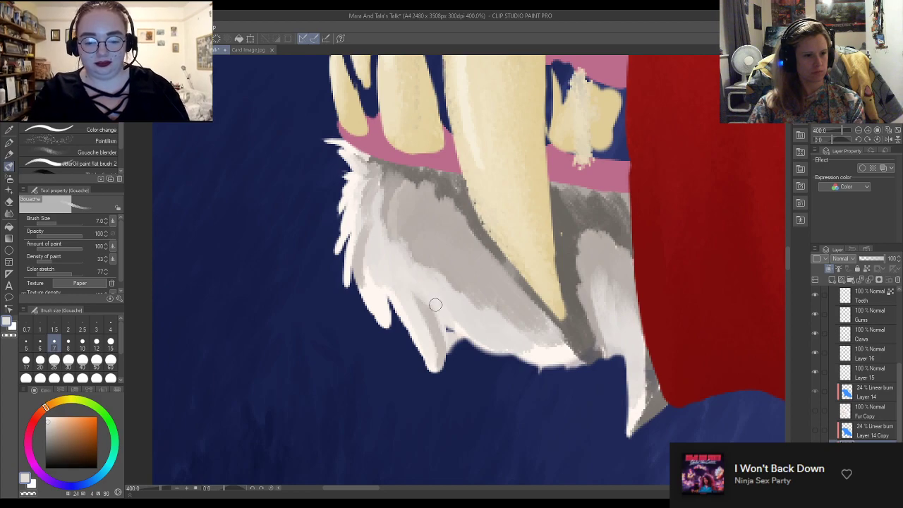
Break up the grey chin shadow in front of the fang with light grey fur strokes sampled from the surrounding fur
{"action": "left_click", "coordinate": [473, 278], "text": "alt"}
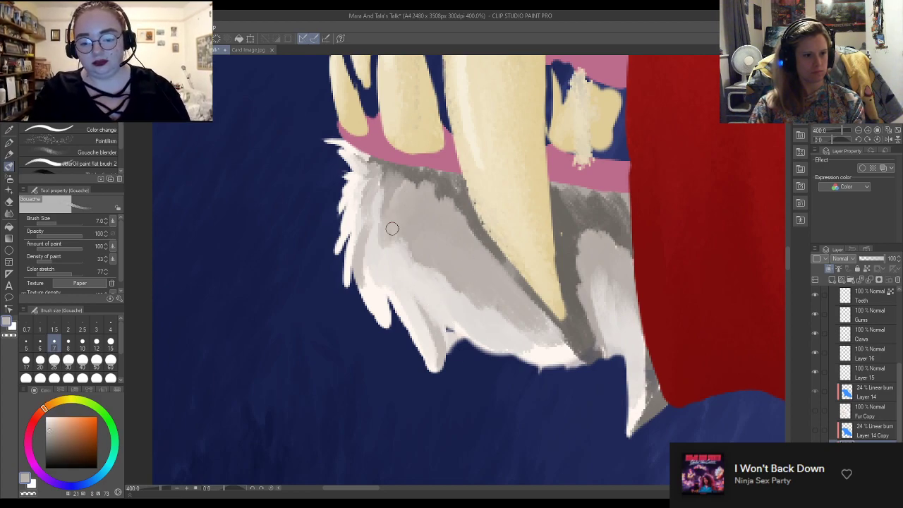
{"action": "left_click", "coordinate": [395, 268], "text": "alt"}
{"action": "mouse_move", "coordinate": [405, 249]}
{"action": "left_mouse_down"}
{"action": "mouse_move", "coordinate": [403, 194]}
{"action": "mouse_move", "coordinate": [387, 221]}
{"action": "mouse_move", "coordinate": [404, 192]}
{"action": "mouse_move", "coordinate": [393, 249]}
{"action": "mouse_move", "coordinate": [400, 206]}
{"action": "mouse_move", "coordinate": [388, 223]}
{"action": "mouse_move", "coordinate": [403, 193]}
{"action": "mouse_move", "coordinate": [389, 233]}
{"action": "mouse_move", "coordinate": [429, 276]}
{"action": "mouse_move", "coordinate": [451, 261]}
{"action": "mouse_move", "coordinate": [448, 219]}
{"action": "mouse_move", "coordinate": [429, 210]}
{"action": "mouse_move", "coordinate": [443, 189]}
{"action": "mouse_move", "coordinate": [429, 208]}
{"action": "mouse_move", "coordinate": [441, 186]}
{"action": "mouse_move", "coordinate": [432, 222]}
{"action": "mouse_move", "coordinate": [443, 180]}
{"action": "mouse_move", "coordinate": [431, 216]}
{"action": "mouse_move", "coordinate": [445, 184]}
{"action": "mouse_move", "coordinate": [430, 214]}
{"action": "mouse_move", "coordinate": [403, 172]}
{"action": "mouse_move", "coordinate": [389, 189]}
{"action": "mouse_move", "coordinate": [397, 178]}
{"action": "mouse_move", "coordinate": [420, 187]}
{"action": "mouse_move", "coordinate": [452, 263]}
{"action": "mouse_move", "coordinate": [438, 228]}
{"action": "mouse_move", "coordinate": [447, 256]}
{"action": "mouse_move", "coordinate": [439, 248]}
{"action": "mouse_move", "coordinate": [486, 332]}
{"action": "mouse_move", "coordinate": [477, 299]}
{"action": "mouse_move", "coordinate": [503, 326]}
{"action": "mouse_move", "coordinate": [447, 257]}
{"action": "left_mouse_up"}
{"action": "left_click", "coordinate": [503, 321], "text": "alt"}
{"action": "left_click", "coordinate": [505, 324], "text": "alt"}
{"action": "left_click_drag", "start_coordinate": [482, 307], "coordinate": [444, 238]}
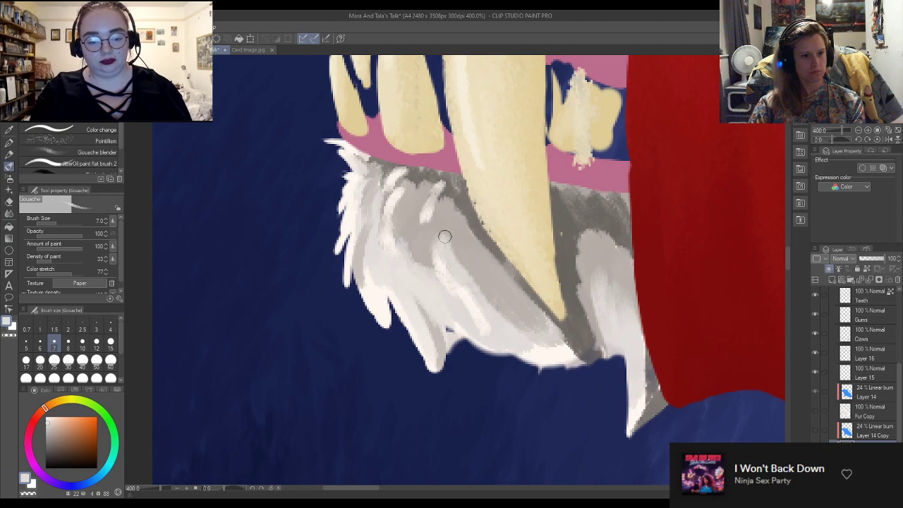
{"action": "mouse_move", "coordinate": [436, 196]}
{"action": "left_mouse_down"}
{"action": "mouse_move", "coordinate": [434, 227]}
{"action": "mouse_move", "coordinate": [432, 212]}
{"action": "mouse_move", "coordinate": [423, 225]}
{"action": "mouse_move", "coordinate": [421, 217]}
{"action": "mouse_move", "coordinate": [422, 228]}
{"action": "mouse_move", "coordinate": [427, 187]}
{"action": "mouse_move", "coordinate": [416, 245]}
{"action": "mouse_move", "coordinate": [417, 189]}
{"action": "mouse_move", "coordinate": [419, 238]}
{"action": "left_mouse_up"}
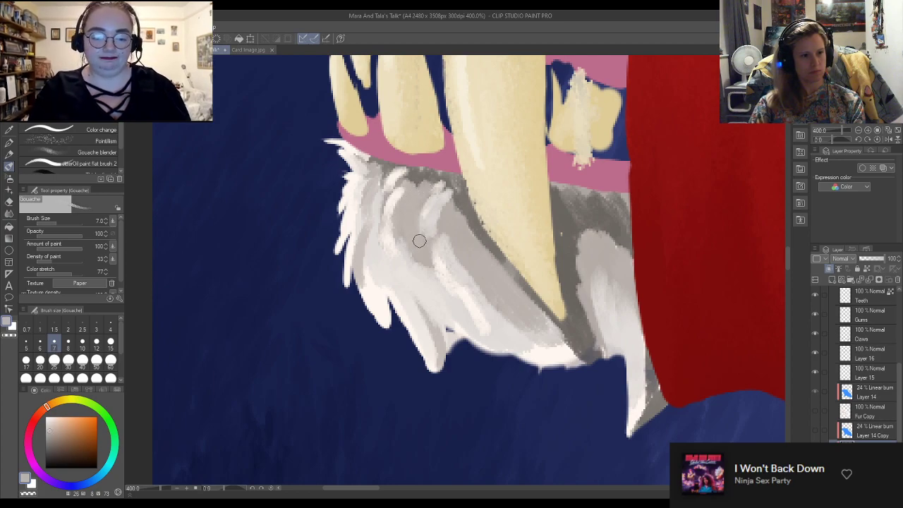
Soften the dark chin shadow along the front of the fang down to its tip with sampled mid-grey strokes
{"action": "left_click", "coordinate": [465, 226], "text": "alt"}
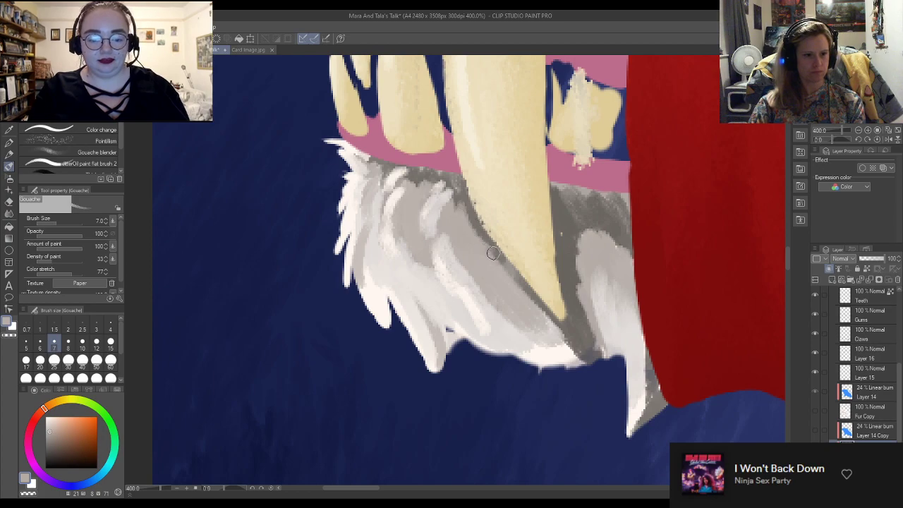
{"action": "left_click", "coordinate": [585, 189], "text": "alt"}
{"action": "left_click", "coordinate": [470, 227], "text": "alt"}
{"action": "mouse_move", "coordinate": [470, 228]}
{"action": "left_mouse_down"}
{"action": "mouse_move", "coordinate": [484, 251]}
{"action": "mouse_move", "coordinate": [462, 206]}
{"action": "mouse_move", "coordinate": [524, 295]}
{"action": "left_mouse_up"}
{"action": "mouse_move", "coordinate": [469, 247]}
{"action": "left_mouse_down"}
{"action": "mouse_move", "coordinate": [516, 283]}
{"action": "mouse_move", "coordinate": [521, 300]}
{"action": "mouse_move", "coordinate": [498, 297]}
{"action": "mouse_move", "coordinate": [501, 284]}
{"action": "mouse_move", "coordinate": [478, 262]}
{"action": "mouse_move", "coordinate": [477, 243]}
{"action": "mouse_move", "coordinate": [539, 308]}
{"action": "mouse_move", "coordinate": [498, 269]}
{"action": "mouse_move", "coordinate": [528, 305]}
{"action": "mouse_move", "coordinate": [499, 256]}
{"action": "mouse_move", "coordinate": [569, 348]}
{"action": "left_mouse_up"}
{"action": "left_click", "coordinate": [514, 305], "text": "alt"}
{"action": "left_click", "coordinate": [478, 262], "text": "alt"}
{"action": "left_click", "coordinate": [499, 268], "text": "alt"}
{"action": "mouse_move", "coordinate": [541, 320]}
{"action": "left_mouse_down"}
{"action": "mouse_move", "coordinate": [568, 353]}
{"action": "mouse_move", "coordinate": [540, 356]}
{"action": "mouse_move", "coordinate": [530, 345]}
{"action": "mouse_move", "coordinate": [573, 360]}
{"action": "left_mouse_up"}
Add light grey fur strokes between the fang's shadow and the white chin fur, down to the lower chin edge
{"action": "left_click", "coordinate": [470, 247], "text": "alt"}
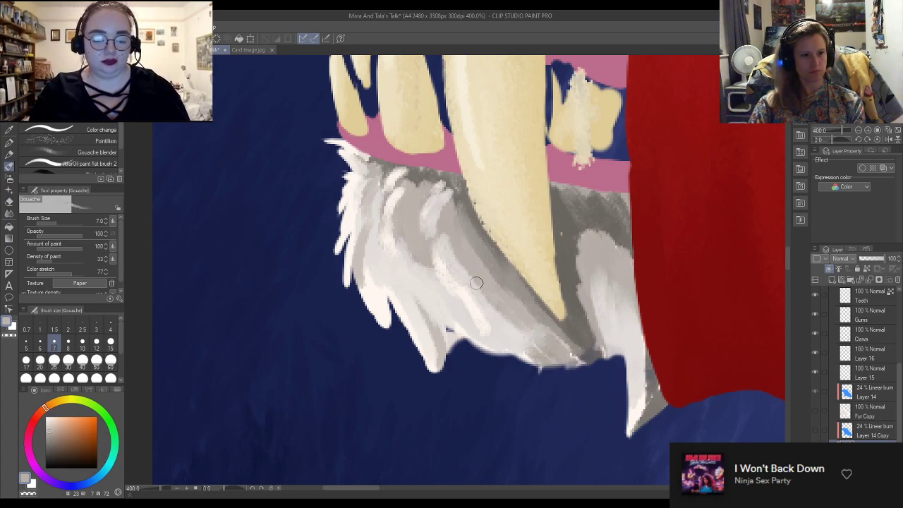
{"action": "left_click", "coordinate": [475, 301], "text": "alt"}
{"action": "left_click_drag", "start_coordinate": [452, 237], "coordinate": [467, 285]}
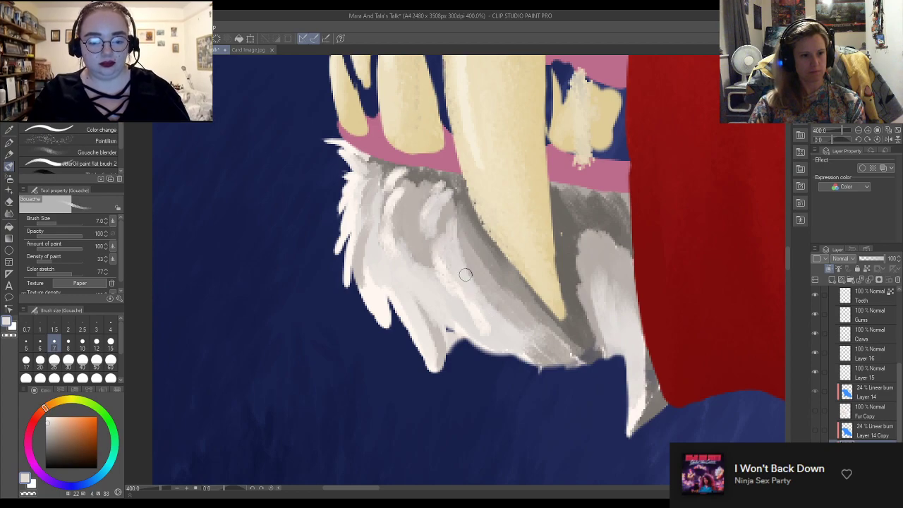
{"action": "left_click_drag", "start_coordinate": [583, 359], "coordinate": [523, 339]}
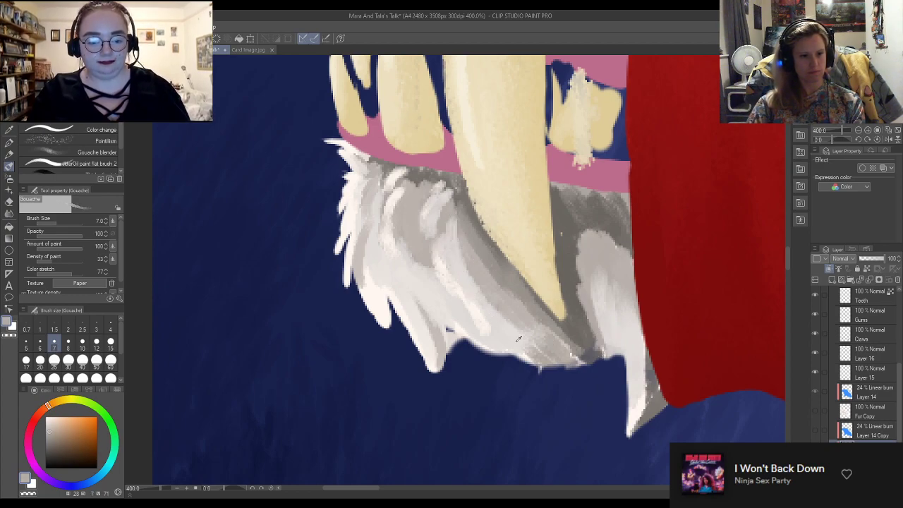
Break up the shadow between the fang and the red wrap with sampled grey strokes up to the gum
{"action": "mouse_move", "coordinate": [586, 273]}
{"action": "left_mouse_down"}
{"action": "mouse_move", "coordinate": [619, 356]}
{"action": "mouse_move", "coordinate": [606, 317]}
{"action": "mouse_move", "coordinate": [613, 309]}
{"action": "mouse_move", "coordinate": [615, 383]}
{"action": "mouse_move", "coordinate": [589, 330]}
{"action": "left_mouse_up"}
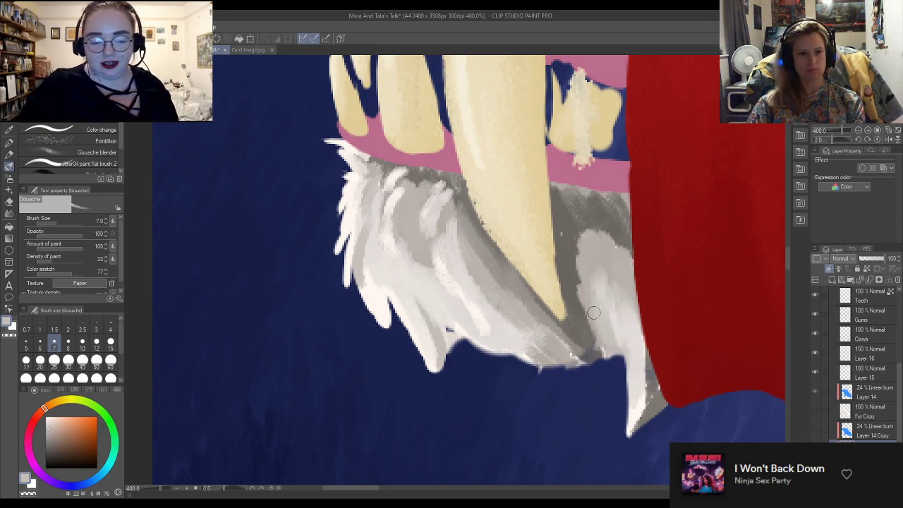
{"action": "left_click", "coordinate": [589, 203], "text": "alt"}
{"action": "left_click_drag", "start_coordinate": [598, 201], "coordinate": [596, 183]}
{"action": "left_click", "coordinate": [505, 274], "text": "alt"}
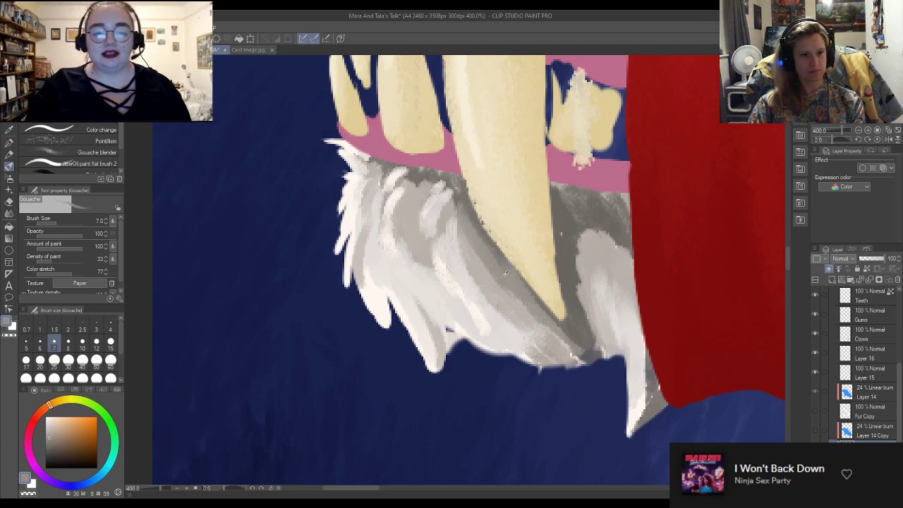
{"action": "mouse_move", "coordinate": [588, 292]}
{"action": "left_mouse_down"}
{"action": "mouse_move", "coordinate": [596, 331]}
{"action": "mouse_move", "coordinate": [575, 251]}
{"action": "mouse_move", "coordinate": [598, 325]}
{"action": "mouse_move", "coordinate": [603, 225]}
{"action": "mouse_move", "coordinate": [634, 257]}
{"action": "left_mouse_up"}
{"action": "left_click", "coordinate": [573, 270], "text": "alt"}
{"action": "mouse_move", "coordinate": [574, 271]}
{"action": "left_mouse_down"}
{"action": "mouse_move", "coordinate": [594, 349]}
{"action": "mouse_move", "coordinate": [592, 324]}
{"action": "mouse_move", "coordinate": [584, 352]}
{"action": "mouse_move", "coordinate": [603, 319]}
{"action": "mouse_move", "coordinate": [588, 263]}
{"action": "left_mouse_up"}
{"action": "left_click", "coordinate": [550, 338], "text": "alt"}
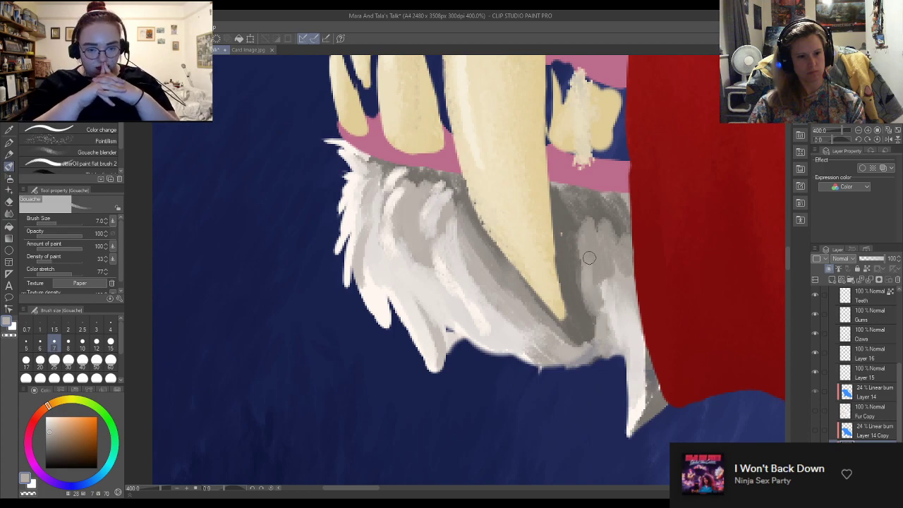
{"action": "left_click_drag", "start_coordinate": [565, 198], "coordinate": [594, 280]}
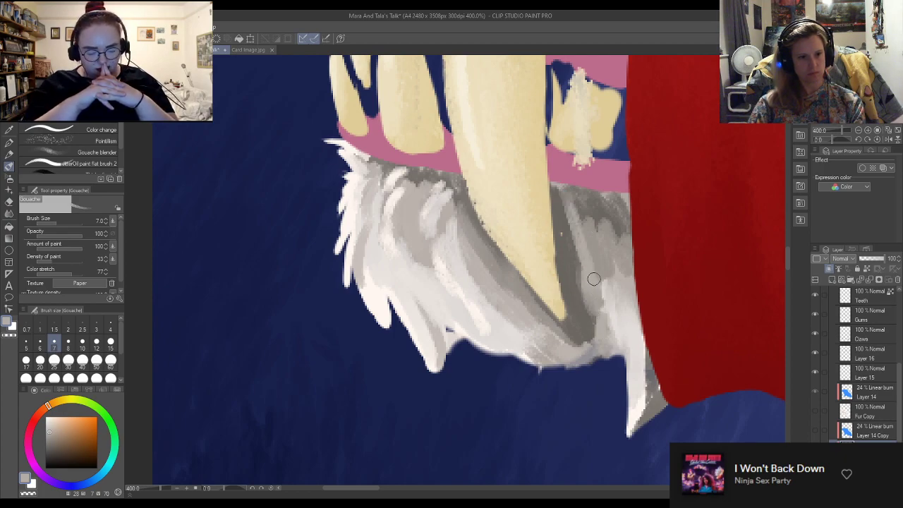
Redefine the dark shadow edge behind the fang and layer sampled mid-grey fur strokes beside it
{"action": "left_click", "coordinate": [567, 251], "text": "alt"}
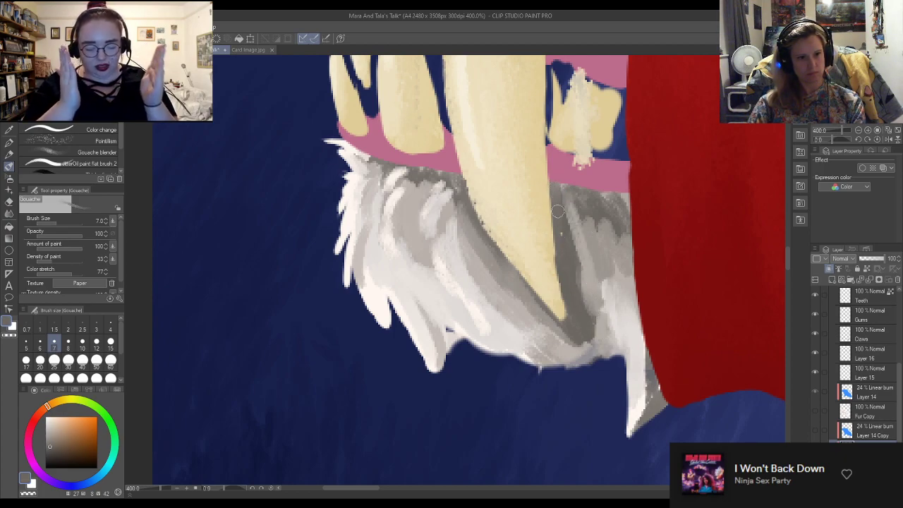
{"action": "left_click_drag", "start_coordinate": [564, 189], "coordinate": [584, 304]}
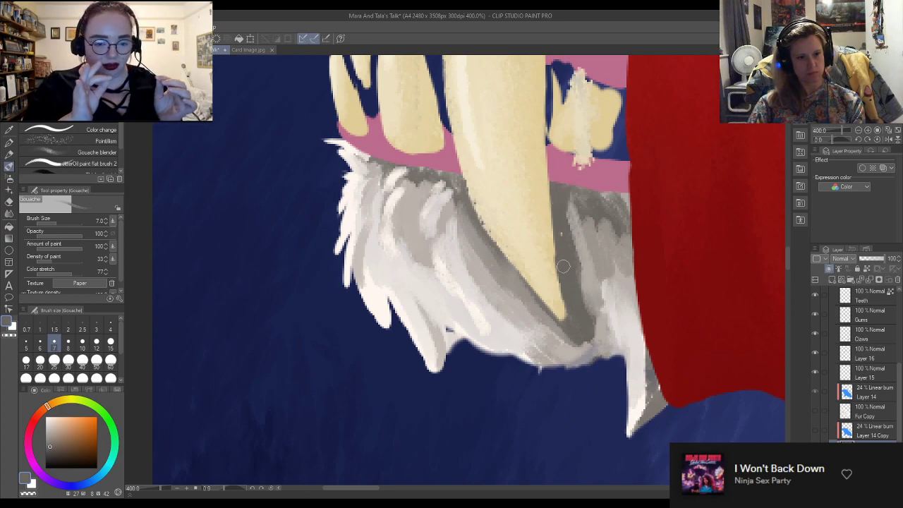
{"action": "left_click", "coordinate": [599, 261], "text": "alt"}
{"action": "left_click", "coordinate": [586, 186], "text": "alt"}
{"action": "left_click", "coordinate": [598, 248], "text": "alt"}
{"action": "left_click_drag", "start_coordinate": [586, 196], "coordinate": [601, 328]}
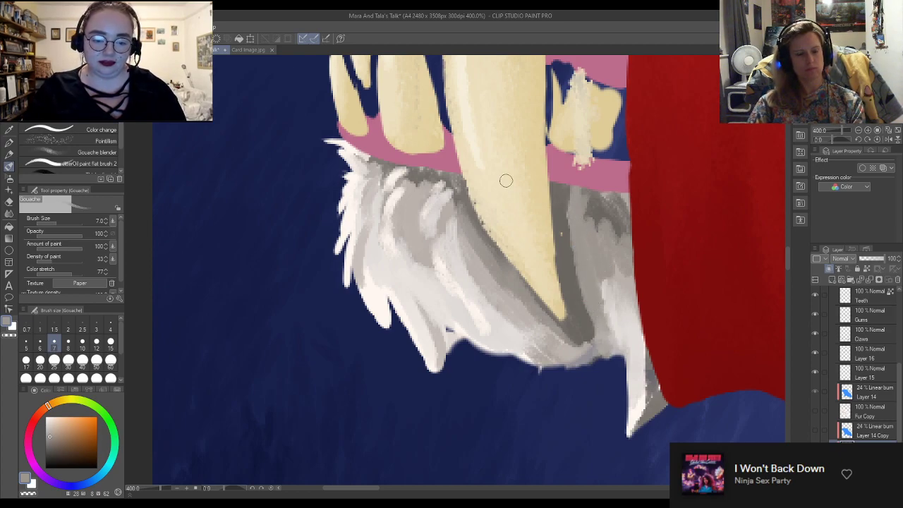
Smooth the chin shadows around the fang with the Gouache blender at brush size 15
{"action": "scroll", "coordinate": [490, 276], "scroll_direction": "down", "scroll_amount": 4}
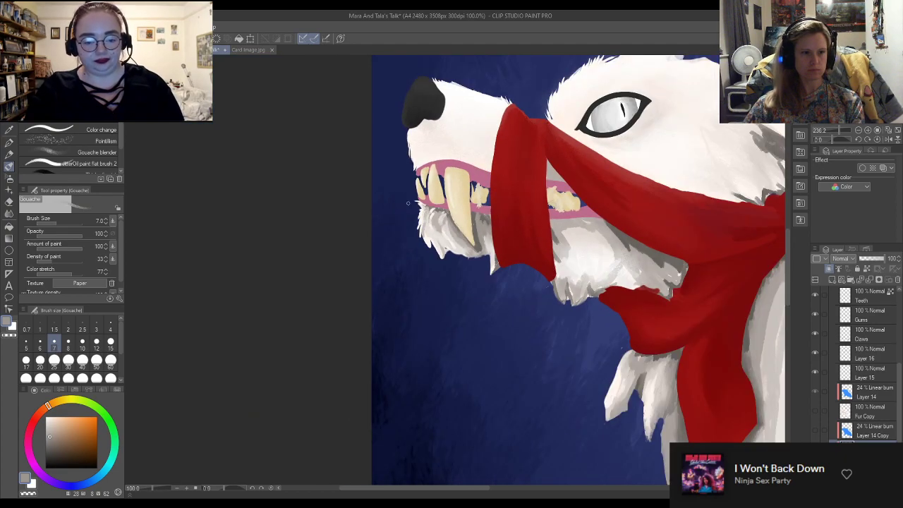
{"action": "scroll", "coordinate": [455, 207], "scroll_direction": "up", "scroll_amount": 5}
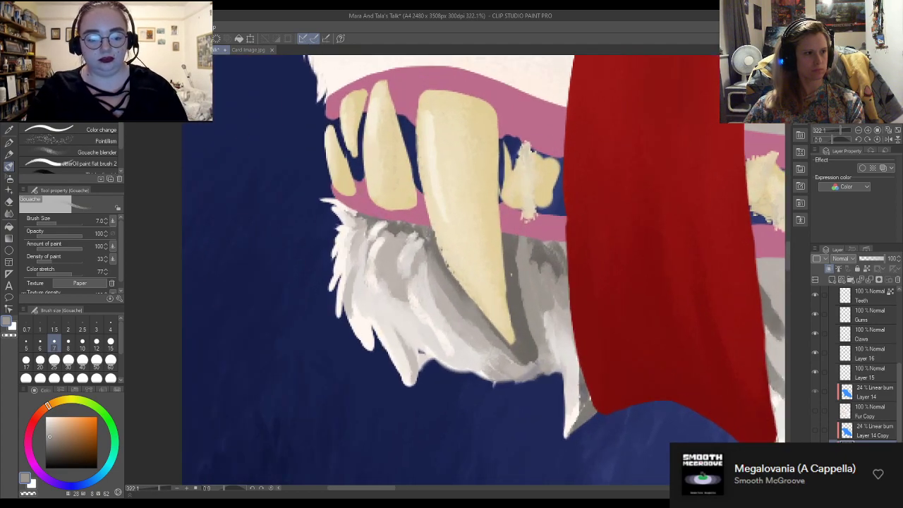
{"action": "scroll", "coordinate": [280, 264], "scroll_direction": "up", "scroll_amount": 1}
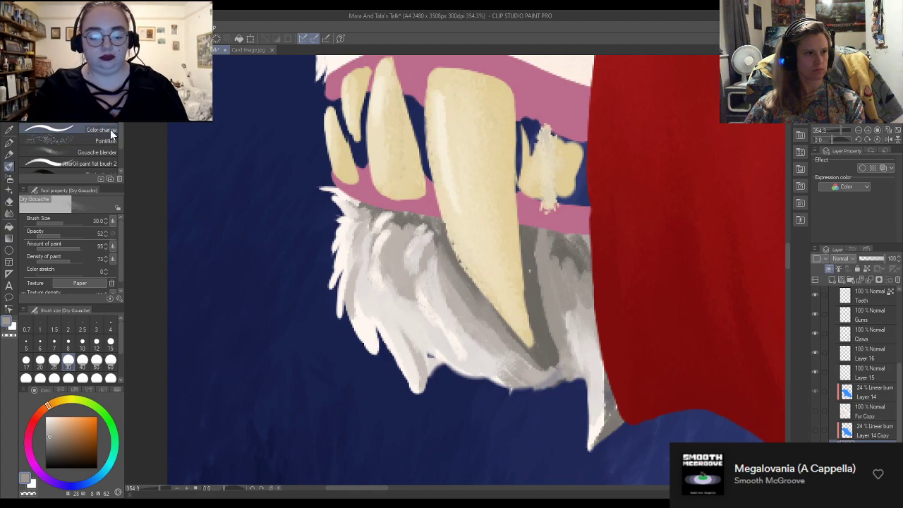
{"action": "left_click", "coordinate": [98, 152]}
{"action": "scroll", "coordinate": [403, 343], "scroll_direction": "up", "scroll_amount": 2}
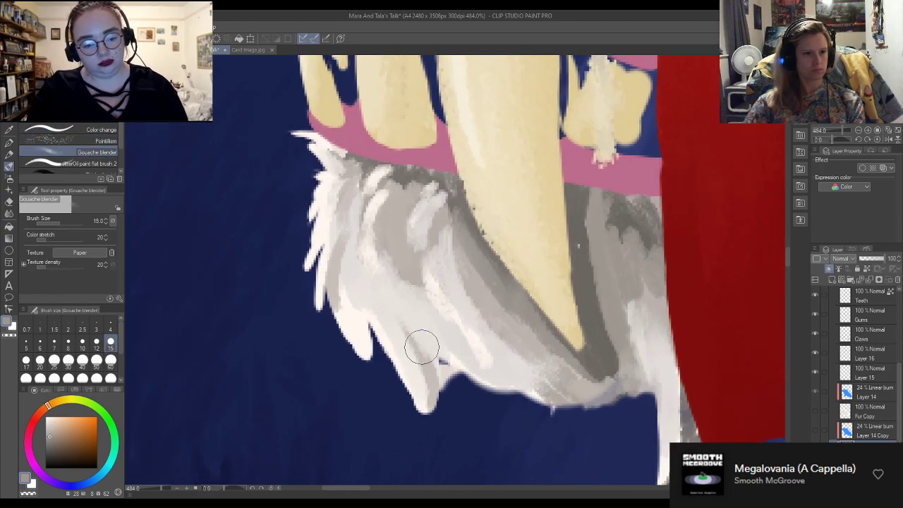
{"action": "mouse_move", "coordinate": [607, 313]}
{"action": "left_mouse_down"}
{"action": "mouse_move", "coordinate": [590, 258]}
{"action": "mouse_move", "coordinate": [614, 258]}
{"action": "mouse_move", "coordinate": [626, 199]}
{"action": "mouse_move", "coordinate": [669, 281]}
{"action": "mouse_move", "coordinate": [614, 393]}
{"action": "mouse_move", "coordinate": [533, 290]}
{"action": "mouse_move", "coordinate": [477, 263]}
{"action": "mouse_move", "coordinate": [574, 393]}
{"action": "mouse_move", "coordinate": [489, 304]}
{"action": "mouse_move", "coordinate": [466, 317]}
{"action": "mouse_move", "coordinate": [518, 379]}
{"action": "mouse_move", "coordinate": [445, 200]}
{"action": "mouse_move", "coordinate": [453, 210]}
{"action": "mouse_move", "coordinate": [453, 291]}
{"action": "mouse_move", "coordinate": [404, 284]}
{"action": "mouse_move", "coordinate": [383, 185]}
{"action": "mouse_move", "coordinate": [422, 281]}
{"action": "mouse_move", "coordinate": [350, 223]}
{"action": "mouse_move", "coordinate": [331, 249]}
{"action": "mouse_move", "coordinate": [372, 173]}
{"action": "mouse_move", "coordinate": [377, 346]}
{"action": "mouse_move", "coordinate": [391, 291]}
{"action": "mouse_move", "coordinate": [414, 366]}
{"action": "mouse_move", "coordinate": [410, 421]}
{"action": "mouse_move", "coordinate": [376, 236]}
{"action": "mouse_move", "coordinate": [395, 276]}
{"action": "mouse_move", "coordinate": [415, 192]}
{"action": "mouse_move", "coordinate": [404, 168]}
{"action": "mouse_move", "coordinate": [444, 158]}
{"action": "mouse_move", "coordinate": [522, 304]}
{"action": "mouse_move", "coordinate": [603, 320]}
{"action": "left_mouse_up"}
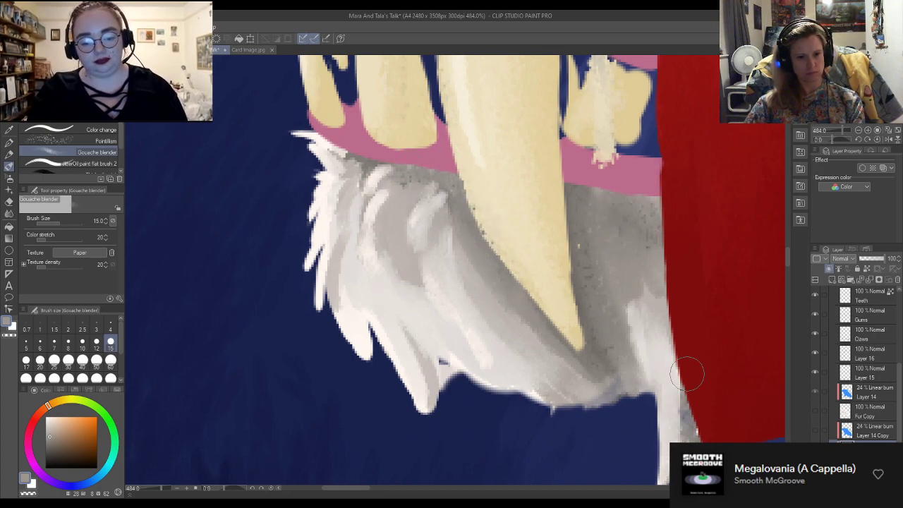
Blend the grey jaw shadows between the red wraps into the white fur with the Gouache blender
{"action": "scroll", "coordinate": [321, 251], "scroll_direction": "down", "scroll_amount": 10}
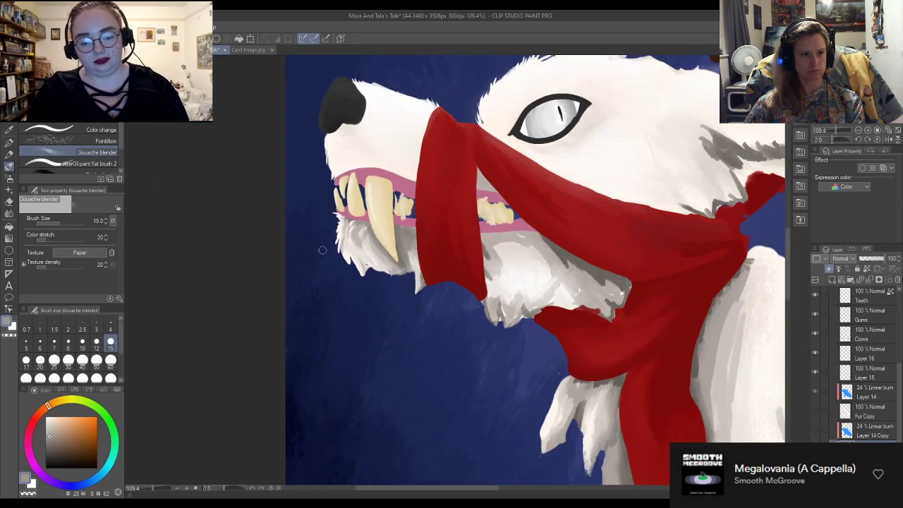
{"action": "scroll", "coordinate": [602, 310], "scroll_direction": "up", "scroll_amount": 4}
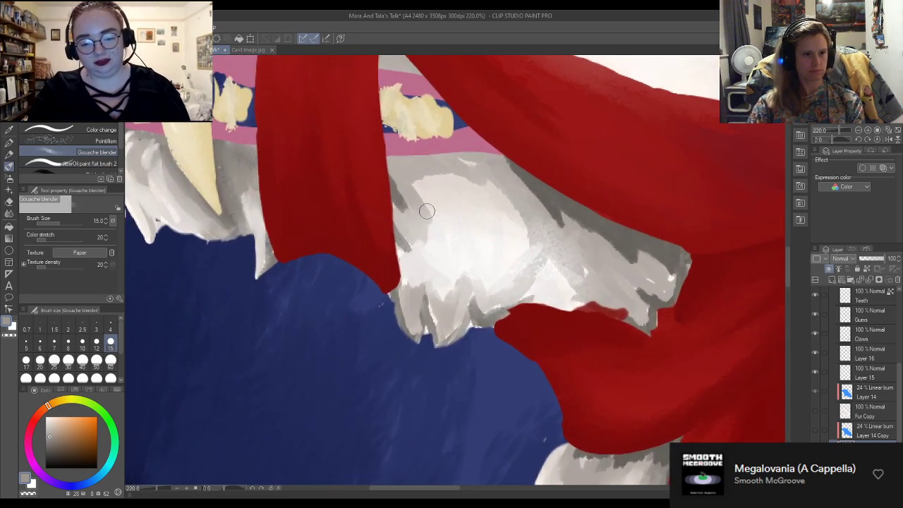
{"action": "mouse_move", "coordinate": [405, 221]}
{"action": "left_mouse_down"}
{"action": "mouse_move", "coordinate": [400, 271]}
{"action": "mouse_move", "coordinate": [432, 349]}
{"action": "mouse_move", "coordinate": [437, 272]}
{"action": "mouse_move", "coordinate": [452, 318]}
{"action": "mouse_move", "coordinate": [551, 287]}
{"action": "left_mouse_up"}
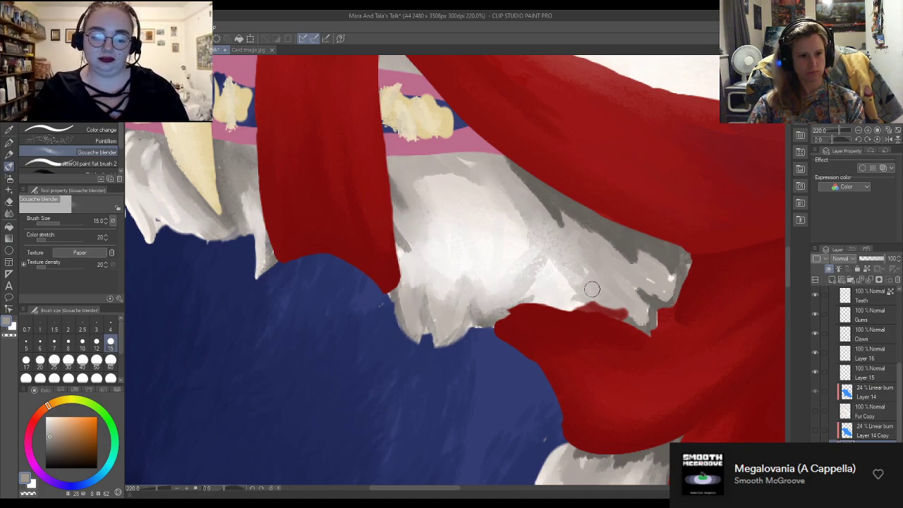
{"action": "mouse_move", "coordinate": [510, 168]}
{"action": "left_mouse_down"}
{"action": "mouse_move", "coordinate": [559, 231]}
{"action": "mouse_move", "coordinate": [542, 204]}
{"action": "mouse_move", "coordinate": [649, 280]}
{"action": "mouse_move", "coordinate": [628, 238]}
{"action": "mouse_move", "coordinate": [662, 280]}
{"action": "mouse_move", "coordinate": [664, 295]}
{"action": "mouse_move", "coordinate": [637, 290]}
{"action": "left_mouse_up"}
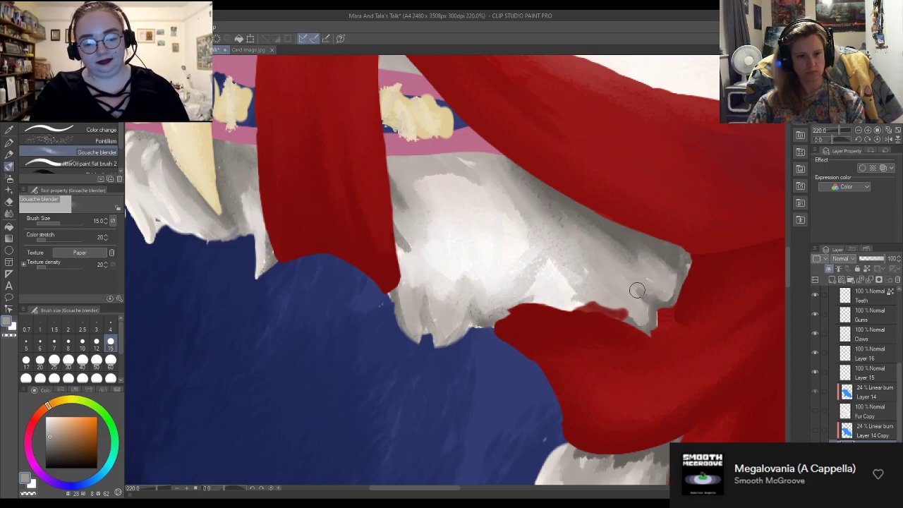
Show the 24% Linear burn layer "Layer 14 Copy" so the creature's fur takes on its blue tint
{"action": "scroll", "coordinate": [504, 290], "scroll_direction": "down", "scroll_amount": 10}
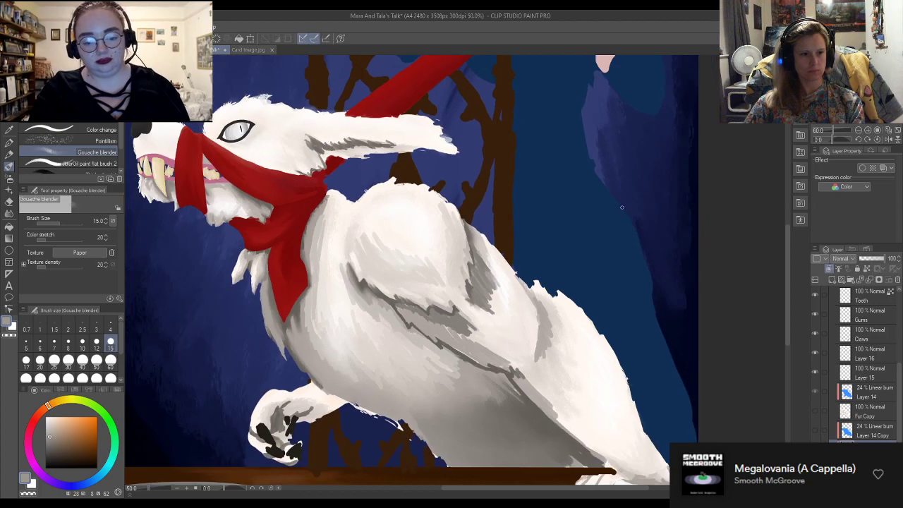
{"action": "scroll", "coordinate": [445, 155], "scroll_direction": "up", "scroll_amount": 7}
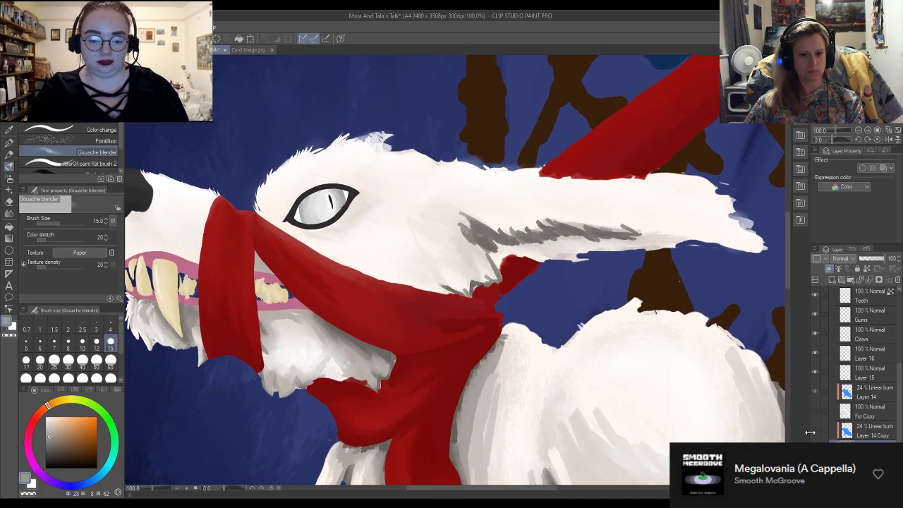
{"action": "left_click", "coordinate": [813, 432]}
{"action": "left_click", "coordinate": [814, 432]}
{"action": "left_click", "coordinate": [814, 432]}
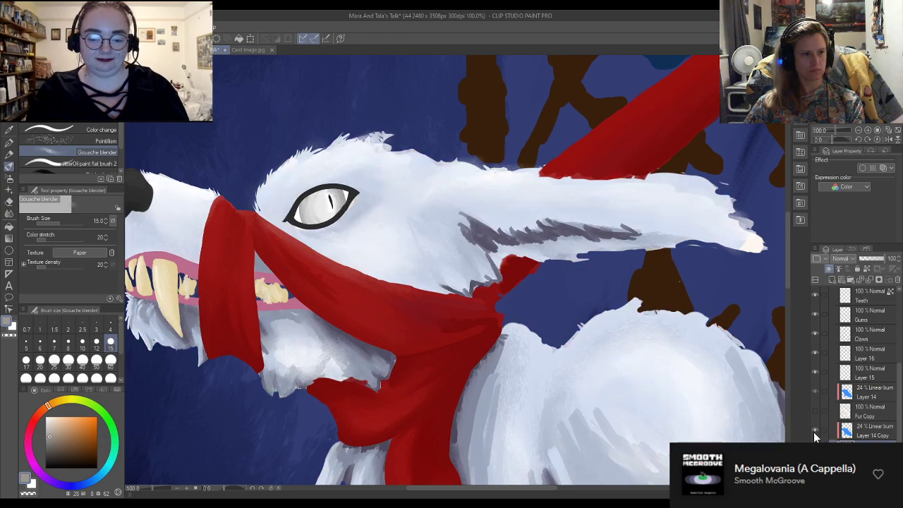
{"action": "scroll", "coordinate": [566, 237], "scroll_direction": "down", "scroll_amount": 7}
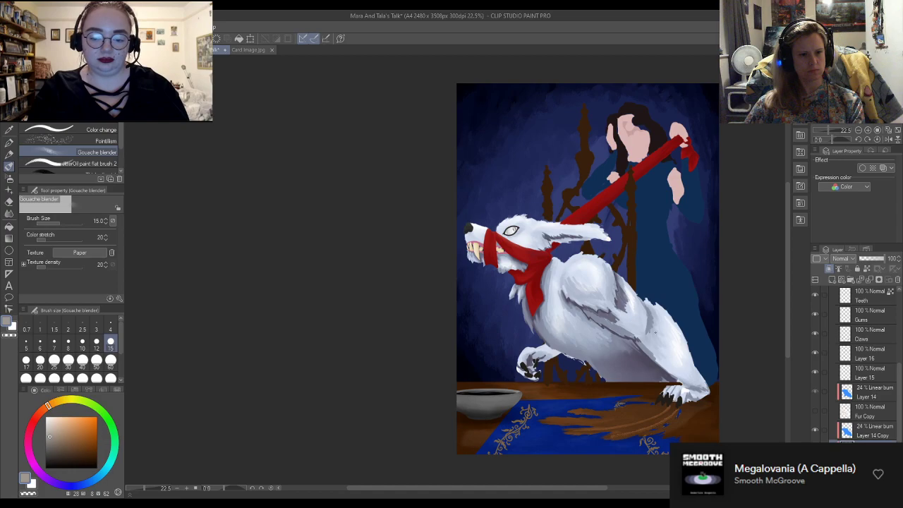
Blend the shadows below and behind the shoulder into the fur with the Gouache blender at brush size 30
{"action": "scroll", "coordinate": [638, 325], "scroll_direction": "up", "scroll_amount": 10}
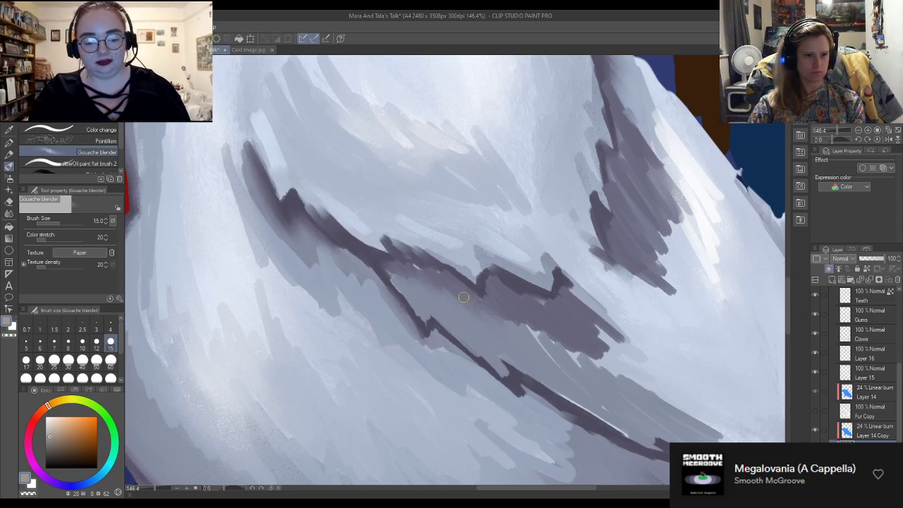
{"action": "key", "text": "bracketright"}
{"action": "key", "text": "bracketright"}
{"action": "key", "text": "bracketright"}
{"action": "key", "text": "bracketright"}
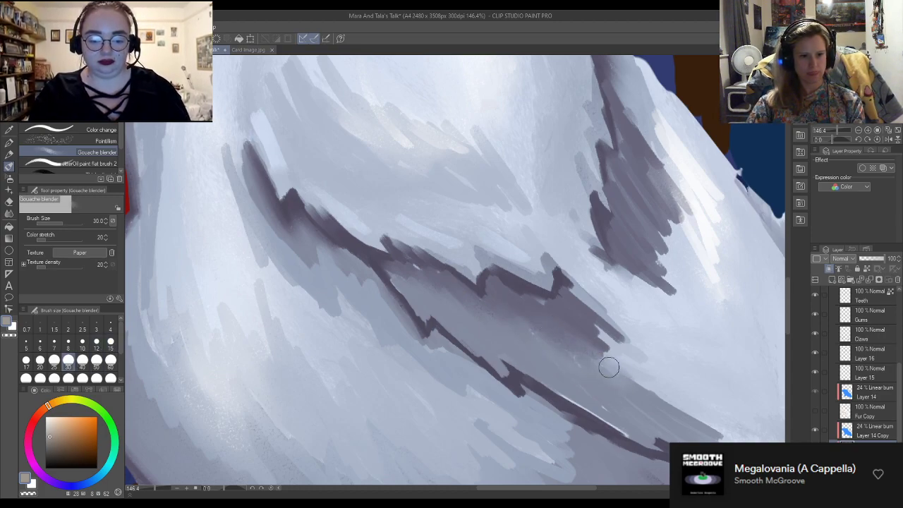
{"action": "mouse_move", "coordinate": [631, 224]}
{"action": "left_mouse_down"}
{"action": "mouse_move", "coordinate": [631, 142]}
{"action": "mouse_move", "coordinate": [648, 208]}
{"action": "mouse_move", "coordinate": [637, 208]}
{"action": "mouse_move", "coordinate": [645, 191]}
{"action": "mouse_move", "coordinate": [670, 223]}
{"action": "mouse_move", "coordinate": [680, 221]}
{"action": "mouse_move", "coordinate": [648, 153]}
{"action": "mouse_move", "coordinate": [655, 203]}
{"action": "mouse_move", "coordinate": [627, 174]}
{"action": "mouse_move", "coordinate": [638, 221]}
{"action": "mouse_move", "coordinate": [623, 233]}
{"action": "mouse_move", "coordinate": [635, 282]}
{"action": "mouse_move", "coordinate": [638, 262]}
{"action": "mouse_move", "coordinate": [649, 257]}
{"action": "mouse_move", "coordinate": [656, 190]}
{"action": "left_mouse_up"}
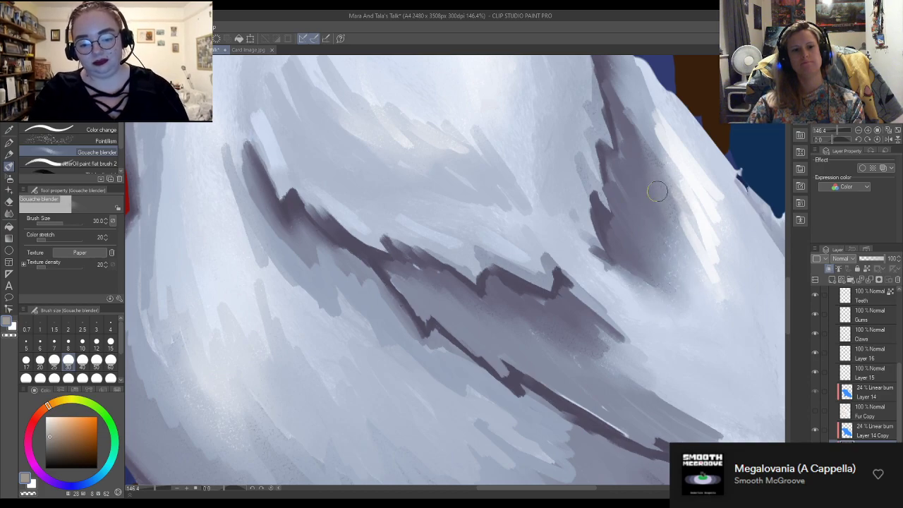
Smooth the neck and chest fur shading beside the hanging scarf with the Gouache blender at brush size 60
{"action": "scroll", "coordinate": [673, 178], "scroll_direction": "down", "scroll_amount": 5}
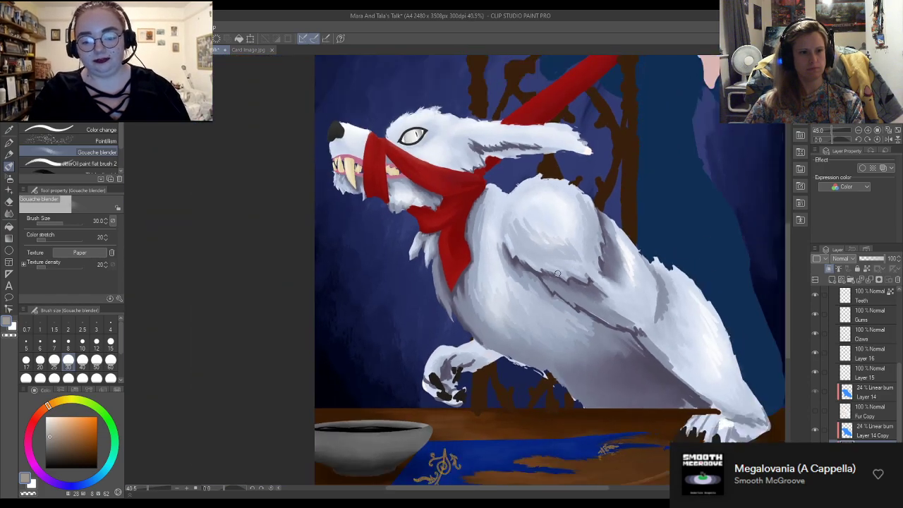
{"action": "scroll", "coordinate": [524, 226], "scroll_direction": "up", "scroll_amount": 1}
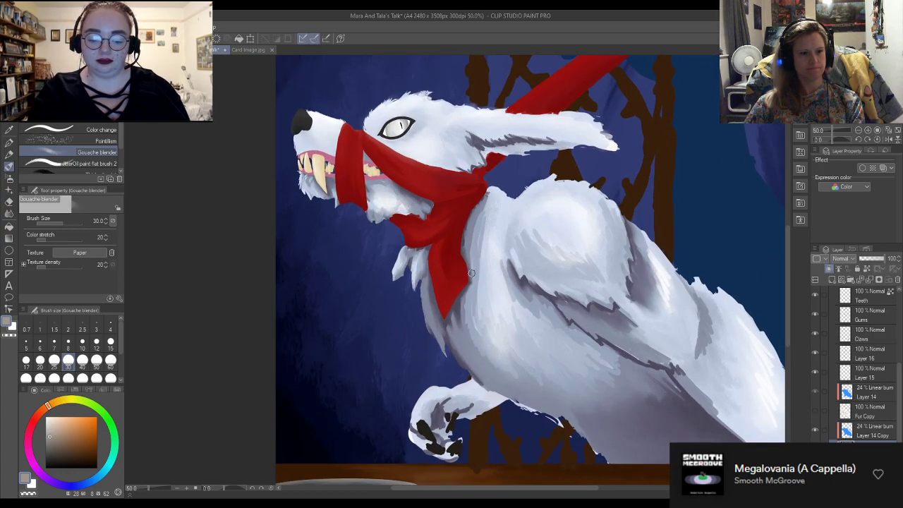
{"action": "scroll", "coordinate": [471, 272], "scroll_direction": "up", "scroll_amount": 1}
{"action": "left_click", "coordinate": [110, 360]}
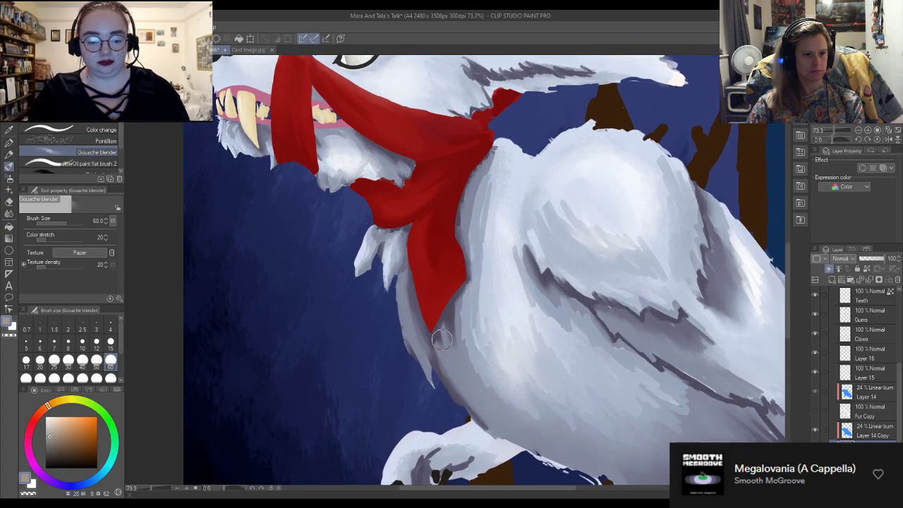
{"action": "mouse_move", "coordinate": [475, 209]}
{"action": "left_mouse_down"}
{"action": "mouse_move", "coordinate": [487, 179]}
{"action": "mouse_move", "coordinate": [487, 262]}
{"action": "mouse_move", "coordinate": [483, 187]}
{"action": "mouse_move", "coordinate": [480, 246]}
{"action": "mouse_move", "coordinate": [495, 165]}
{"action": "mouse_move", "coordinate": [481, 205]}
{"action": "mouse_move", "coordinate": [503, 151]}
{"action": "left_mouse_up"}
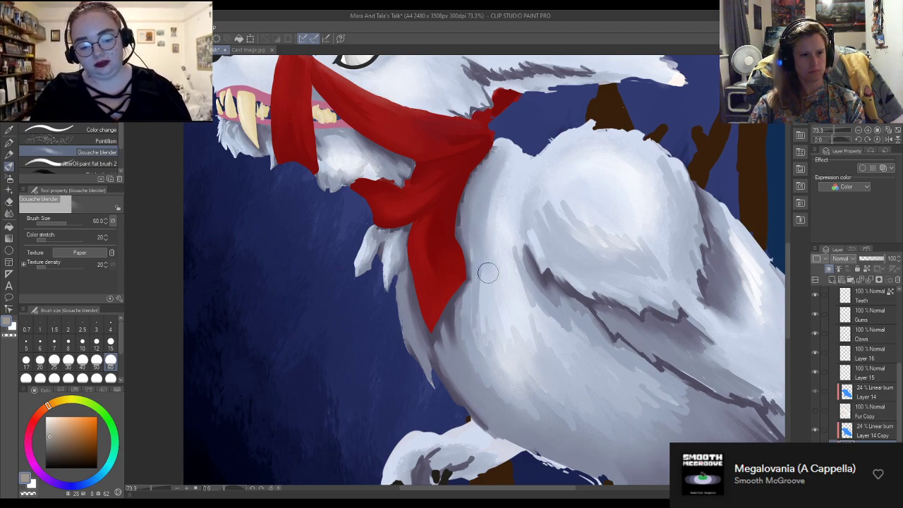
{"action": "mouse_move", "coordinate": [460, 223]}
{"action": "left_mouse_down"}
{"action": "mouse_move", "coordinate": [464, 249]}
{"action": "mouse_move", "coordinate": [458, 198]}
{"action": "left_mouse_up"}
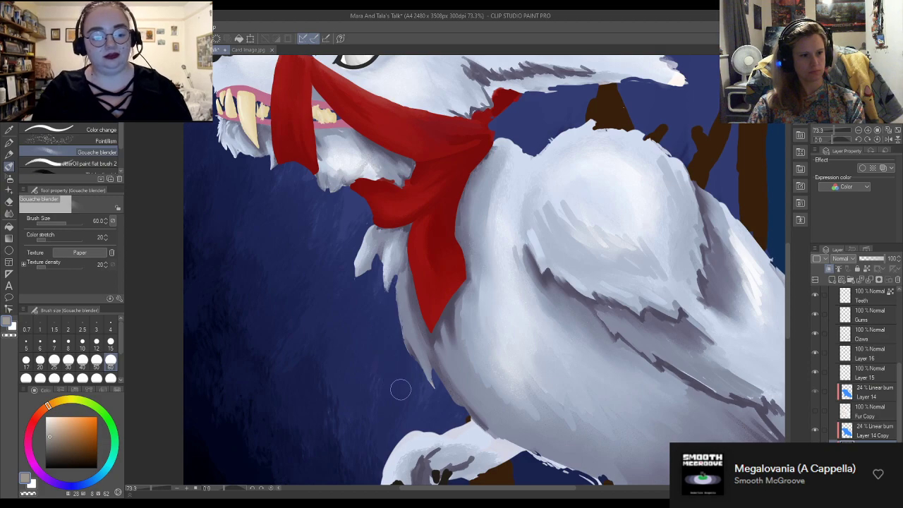
{"action": "scroll", "coordinate": [367, 339], "scroll_direction": "down", "scroll_amount": 5}
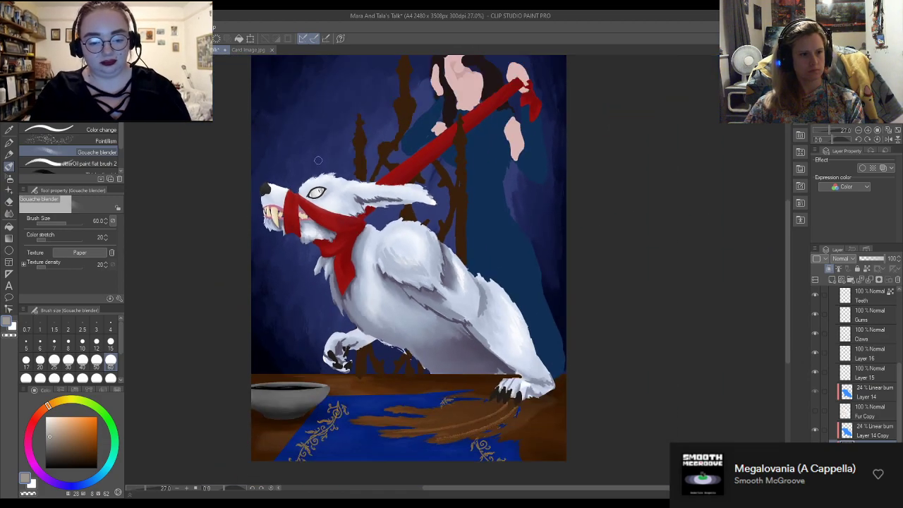
{"action": "scroll", "coordinate": [250, 310], "scroll_direction": "up", "scroll_amount": 1}
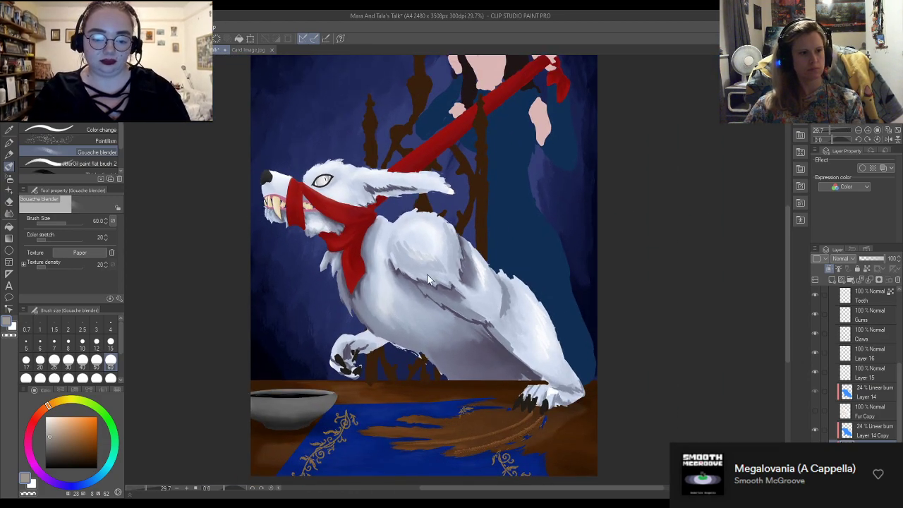
{"action": "scroll", "coordinate": [719, 407], "scroll_direction": "down", "scroll_amount": 4}
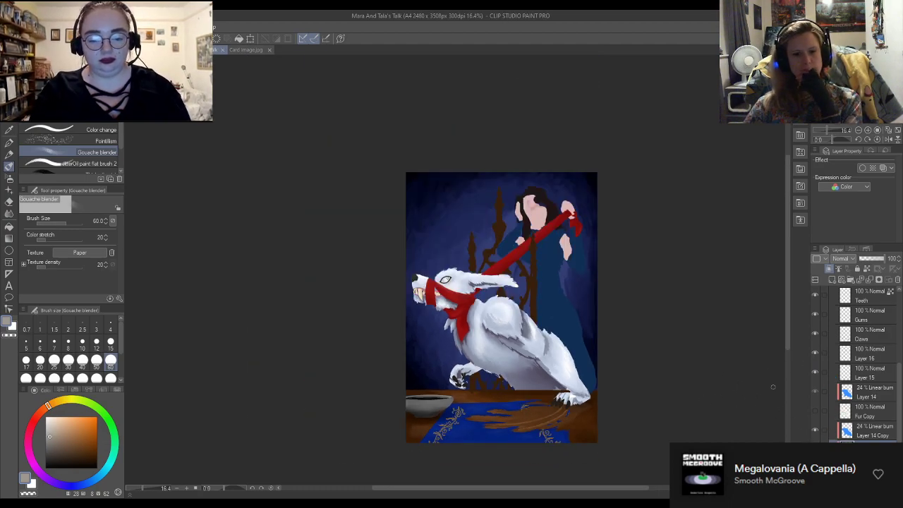
Compare the fur with and without the 24% Linear burn layer "Layer 14 Copy", leave it shown, and save the painting
{"action": "left_click", "coordinate": [814, 429]}
{"action": "left_click", "coordinate": [814, 428]}
{"action": "left_click", "coordinate": [815, 428]}
{"action": "left_click", "coordinate": [814, 428]}
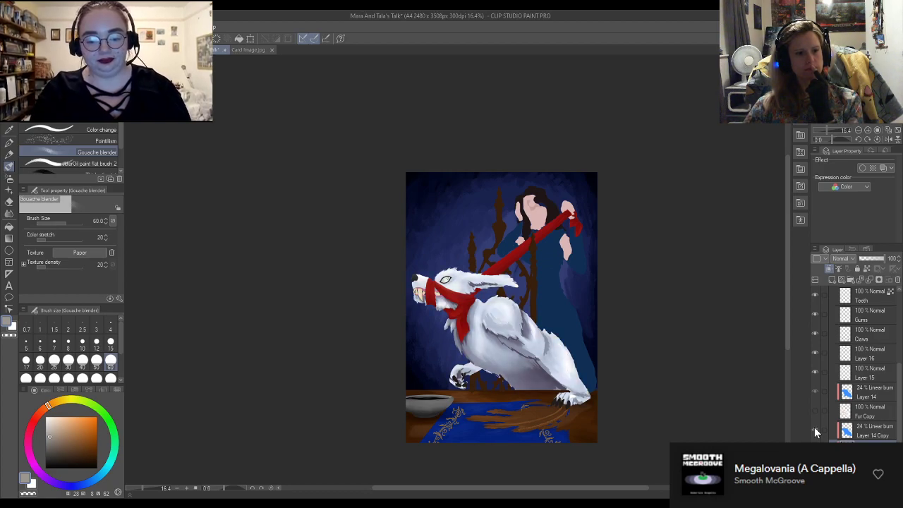
{"action": "scroll", "coordinate": [382, 244], "scroll_direction": "down", "scroll_amount": 1}
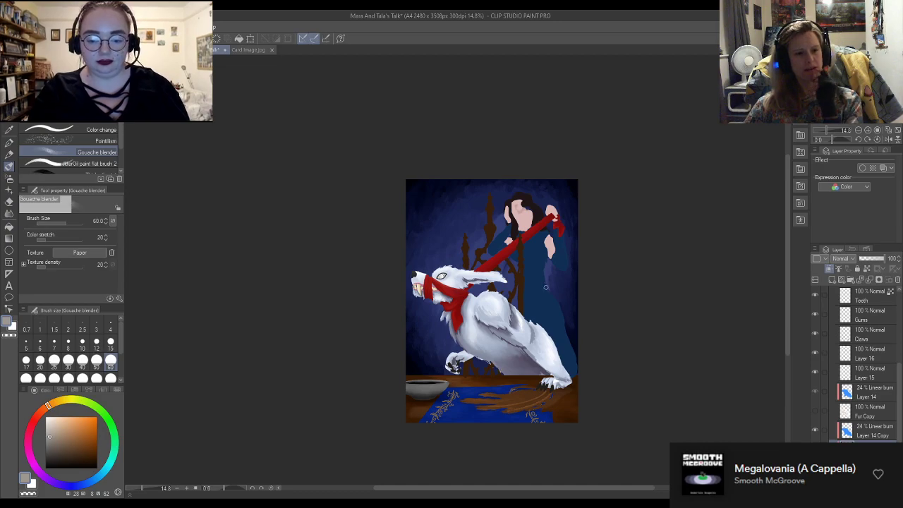
{"action": "scroll", "coordinate": [500, 389], "scroll_direction": "up", "scroll_amount": 5}
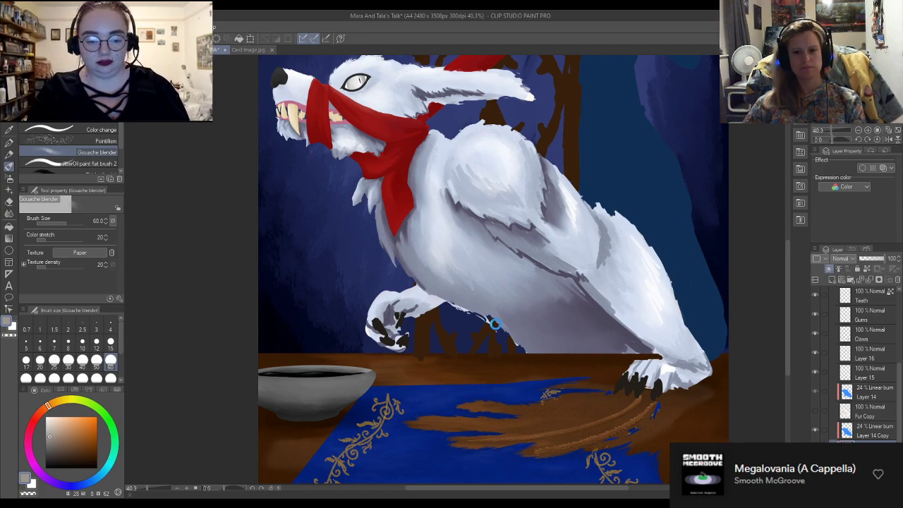
{"action": "key", "text": "ctrl+s"}
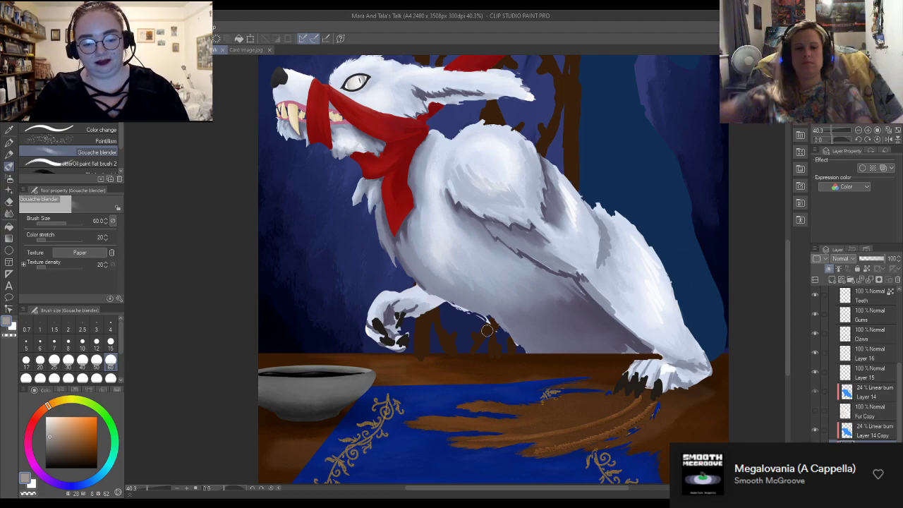
Smooth the lower jaw fur on both sides of the red muzzle wrap with the Gouache blender at brush size 60
{"action": "scroll", "coordinate": [319, 165], "scroll_direction": "down", "scroll_amount": 2}
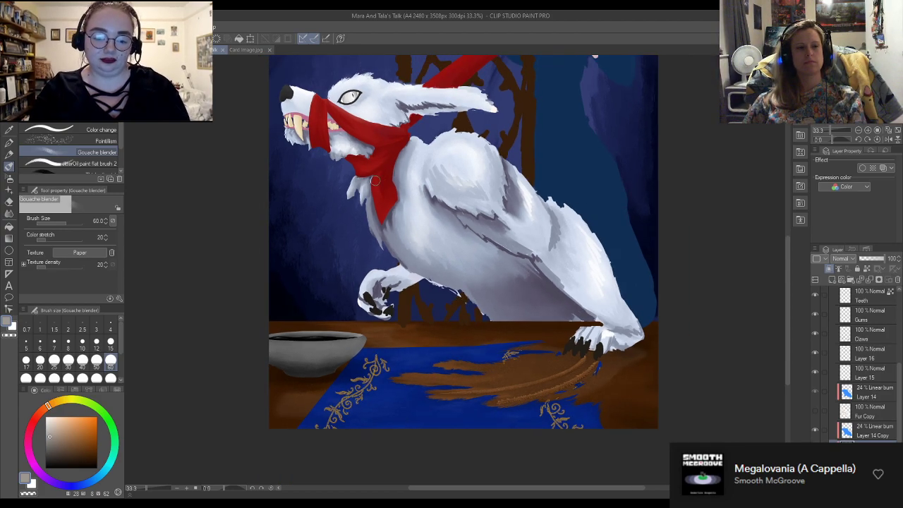
{"action": "scroll", "coordinate": [572, 113], "scroll_direction": "up", "scroll_amount": 4}
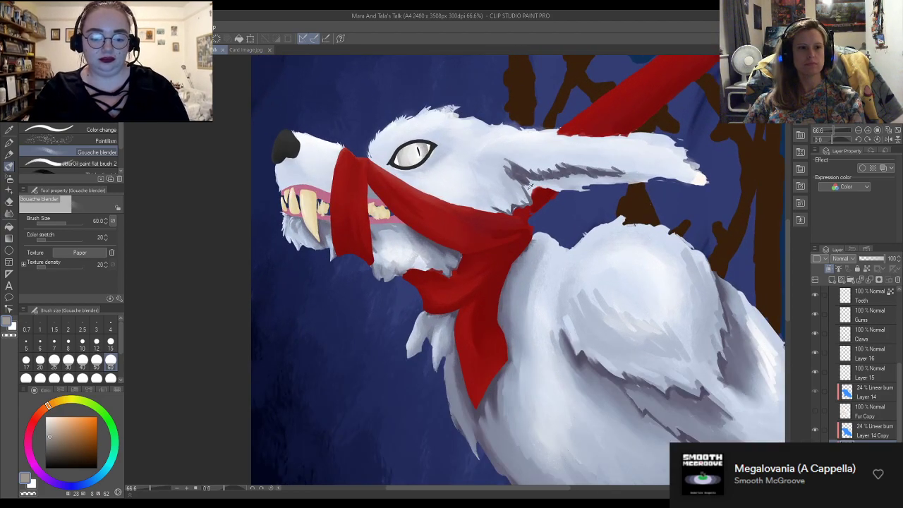
{"action": "scroll", "coordinate": [426, 253], "scroll_direction": "up", "scroll_amount": 3}
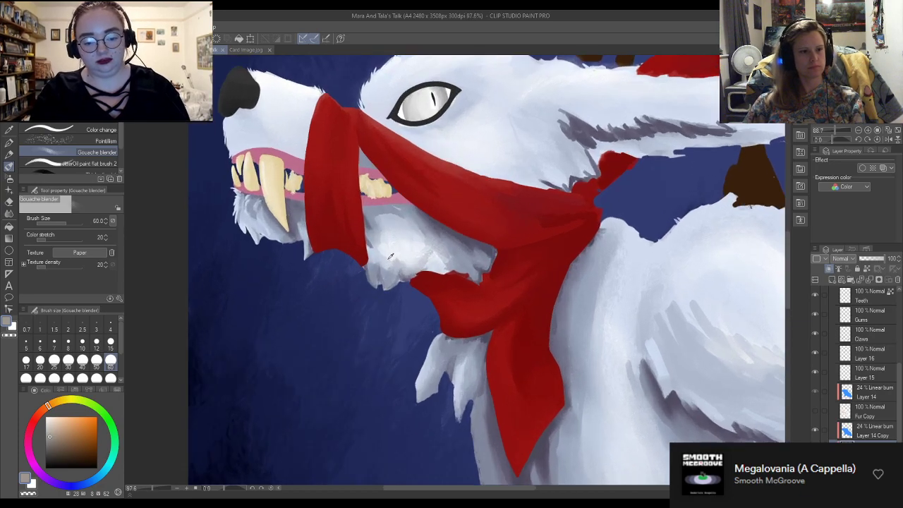
{"action": "mouse_move", "coordinate": [385, 224]}
{"action": "left_mouse_down"}
{"action": "mouse_move", "coordinate": [395, 216]}
{"action": "mouse_move", "coordinate": [397, 228]}
{"action": "mouse_move", "coordinate": [375, 228]}
{"action": "mouse_move", "coordinate": [420, 228]}
{"action": "mouse_move", "coordinate": [459, 242]}
{"action": "mouse_move", "coordinate": [462, 257]}
{"action": "left_mouse_up"}
{"action": "mouse_move", "coordinate": [343, 238]}
{"action": "left_mouse_down"}
{"action": "mouse_move", "coordinate": [281, 238]}
{"action": "mouse_move", "coordinate": [260, 207]}
{"action": "mouse_move", "coordinate": [269, 238]}
{"action": "left_mouse_up"}
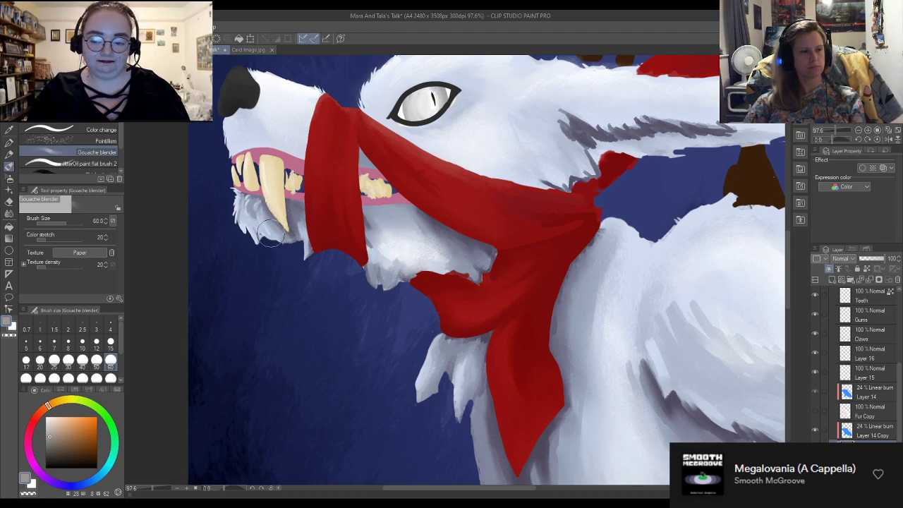
Blend the chin fur strokes beneath the front teeth with the Gouache blender at brush size 15
{"action": "scroll", "coordinate": [282, 258], "scroll_direction": "down", "scroll_amount": 2}
{"action": "scroll", "coordinate": [230, 211], "scroll_direction": "up", "scroll_amount": 4}
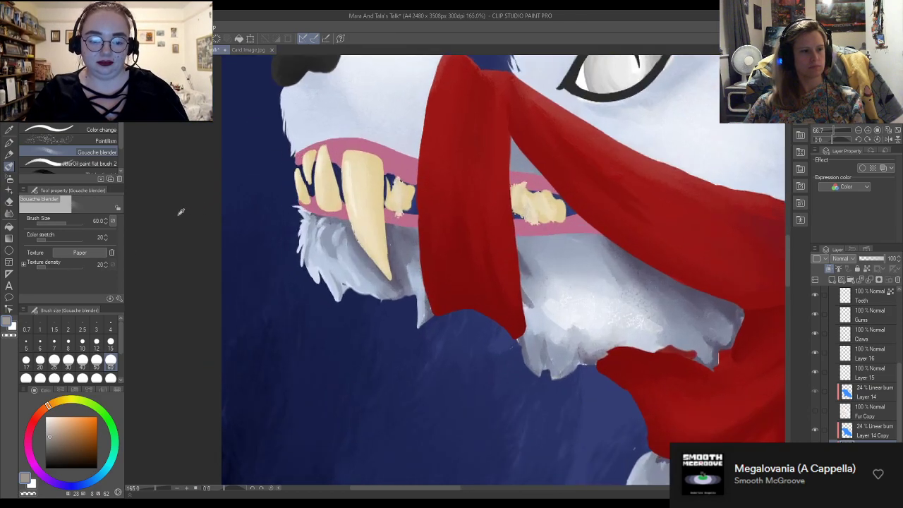
{"action": "left_click", "coordinate": [110, 342]}
{"action": "scroll", "coordinate": [246, 246], "scroll_direction": "up", "scroll_amount": 1}
{"action": "scroll", "coordinate": [316, 223], "scroll_direction": "up", "scroll_amount": 1}
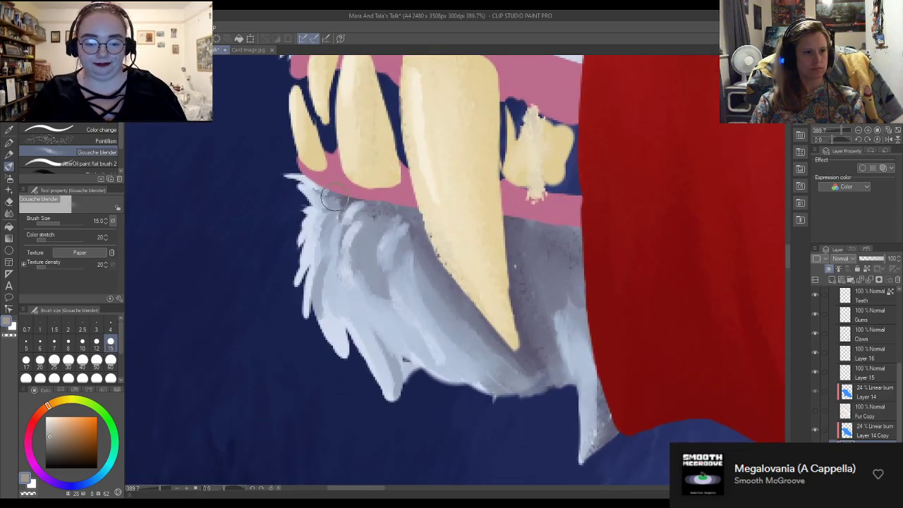
{"action": "mouse_move", "coordinate": [336, 211]}
{"action": "left_mouse_down"}
{"action": "mouse_move", "coordinate": [371, 217]}
{"action": "mouse_move", "coordinate": [353, 239]}
{"action": "mouse_move", "coordinate": [373, 286]}
{"action": "mouse_move", "coordinate": [395, 240]}
{"action": "mouse_move", "coordinate": [408, 260]}
{"action": "mouse_move", "coordinate": [431, 256]}
{"action": "mouse_move", "coordinate": [401, 233]}
{"action": "mouse_move", "coordinate": [396, 303]}
{"action": "mouse_move", "coordinate": [333, 274]}
{"action": "mouse_move", "coordinate": [382, 324]}
{"action": "left_mouse_up"}
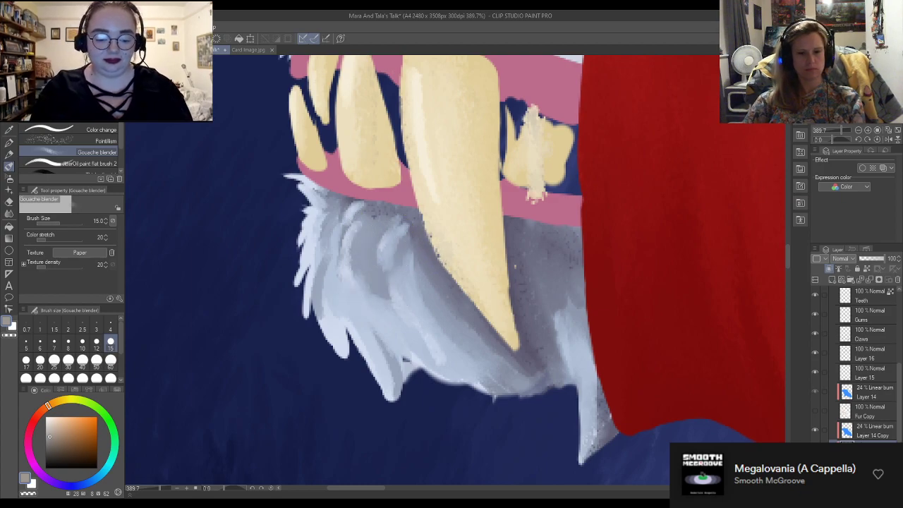
Hide "Layer 14 Copy" and darken the fur gap between the red wraps with sampled dark grey, using the Gouache brush at size 7
{"action": "left_click", "coordinate": [815, 430]}
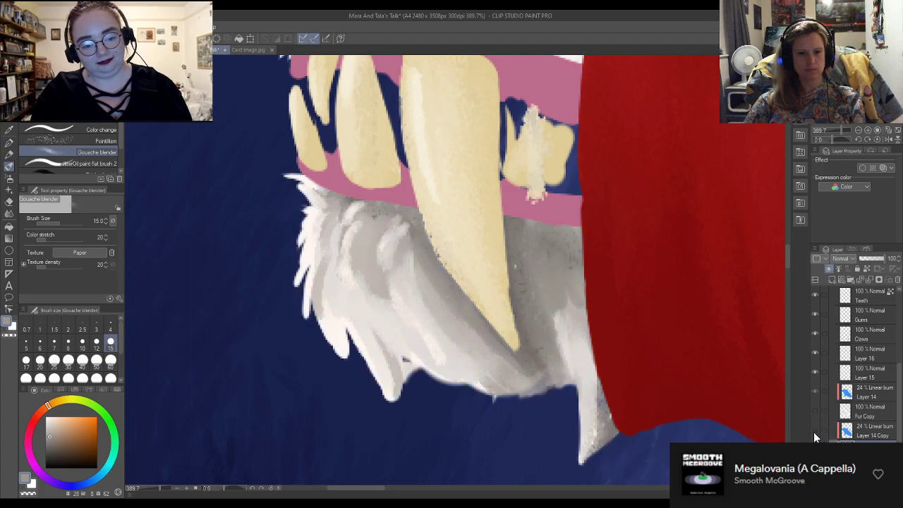
{"action": "left_click", "coordinate": [82, 341]}
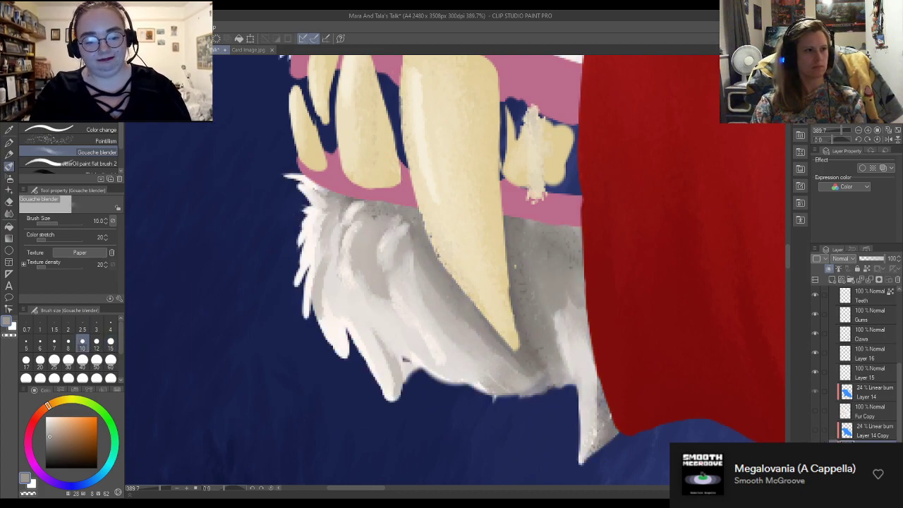
{"action": "left_click", "coordinate": [92, 107]}
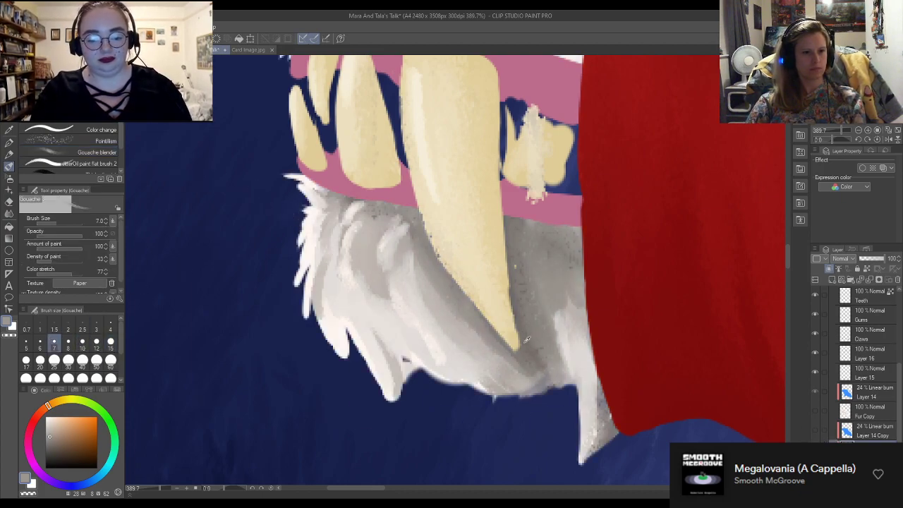
{"action": "scroll", "coordinate": [447, 327], "scroll_direction": "down", "scroll_amount": 5}
{"action": "scroll", "coordinate": [465, 106], "scroll_direction": "up", "scroll_amount": 4}
{"action": "scroll", "coordinate": [460, 151], "scroll_direction": "down", "scroll_amount": 3}
{"action": "scroll", "coordinate": [579, 318], "scroll_direction": "up", "scroll_amount": 1}
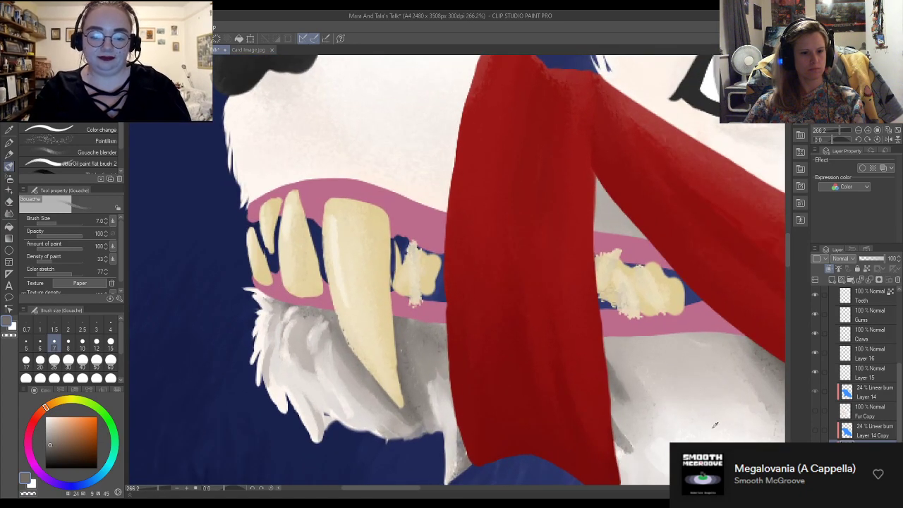
{"action": "scroll", "coordinate": [578, 364], "scroll_direction": "down", "scroll_amount": 1}
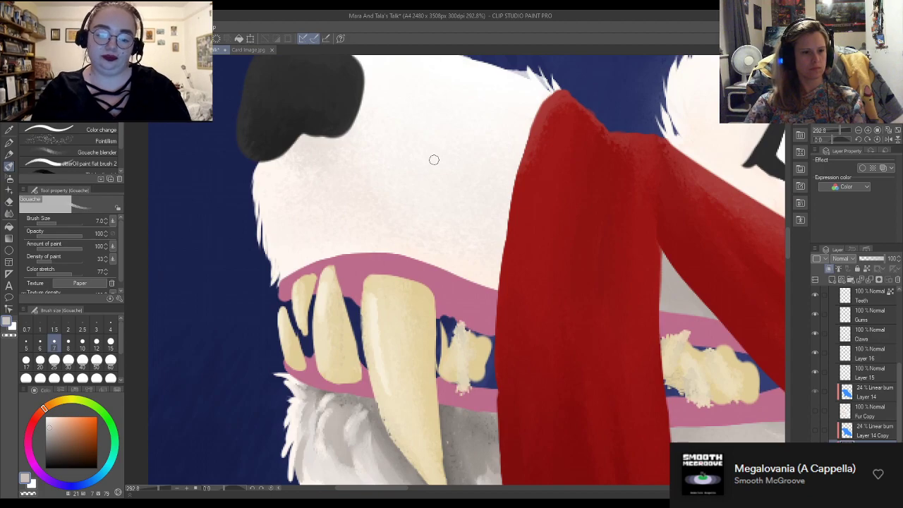
{"action": "left_click", "coordinate": [443, 408], "text": "alt"}
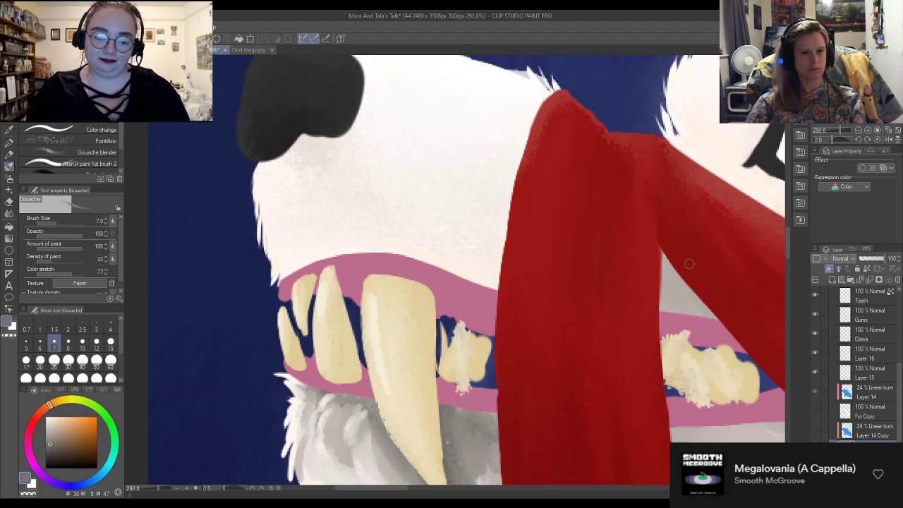
{"action": "mouse_move", "coordinate": [660, 288]}
{"action": "left_mouse_down"}
{"action": "mouse_move", "coordinate": [660, 254]}
{"action": "mouse_move", "coordinate": [699, 309]}
{"action": "mouse_move", "coordinate": [666, 295]}
{"action": "mouse_move", "coordinate": [689, 309]}
{"action": "left_mouse_up"}
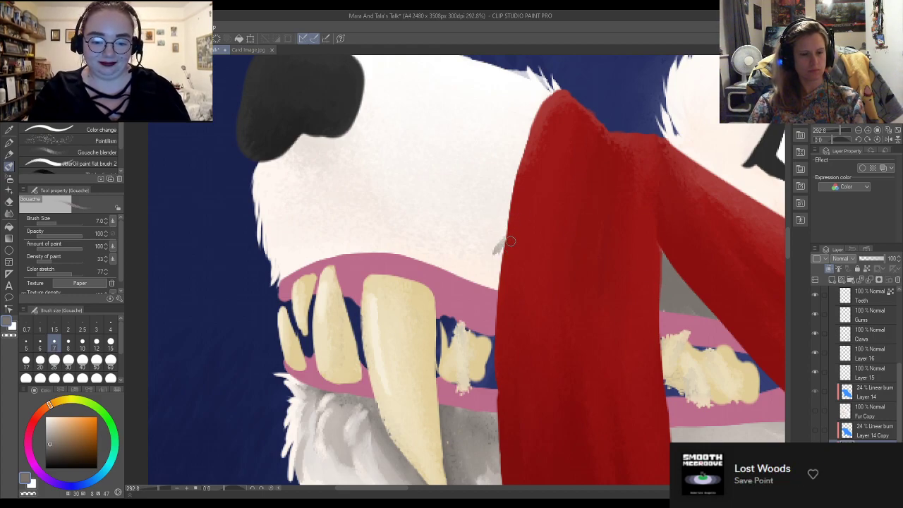
Paint short grey shadow strokes on the muzzle along the front edge of the red wrap
{"action": "mouse_move", "coordinate": [532, 106]}
{"action": "left_mouse_down"}
{"action": "mouse_move", "coordinate": [566, 126]}
{"action": "mouse_move", "coordinate": [549, 130]}
{"action": "mouse_move", "coordinate": [557, 136]}
{"action": "mouse_move", "coordinate": [518, 94]}
{"action": "mouse_move", "coordinate": [563, 151]}
{"action": "mouse_move", "coordinate": [528, 131]}
{"action": "left_mouse_up"}
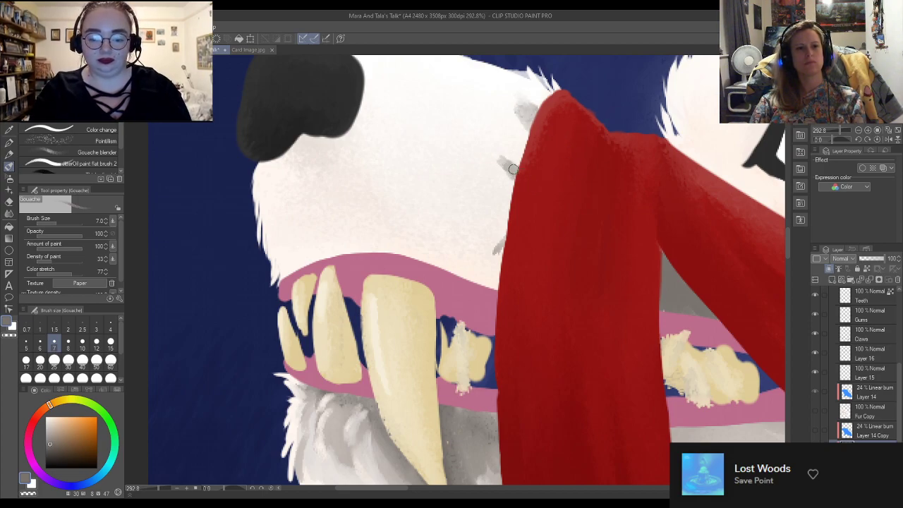
{"action": "mouse_move", "coordinate": [524, 201]}
{"action": "left_mouse_down"}
{"action": "mouse_move", "coordinate": [498, 211]}
{"action": "mouse_move", "coordinate": [522, 207]}
{"action": "left_mouse_up"}
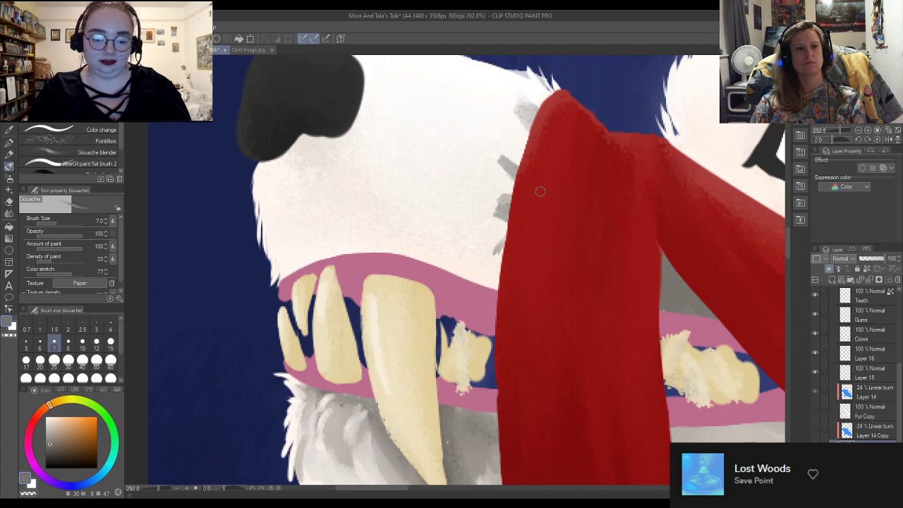
{"action": "mouse_move", "coordinate": [526, 244]}
{"action": "left_mouse_down"}
{"action": "mouse_move", "coordinate": [530, 278]}
{"action": "mouse_move", "coordinate": [514, 291]}
{"action": "mouse_move", "coordinate": [485, 264]}
{"action": "mouse_move", "coordinate": [520, 259]}
{"action": "left_mouse_up"}
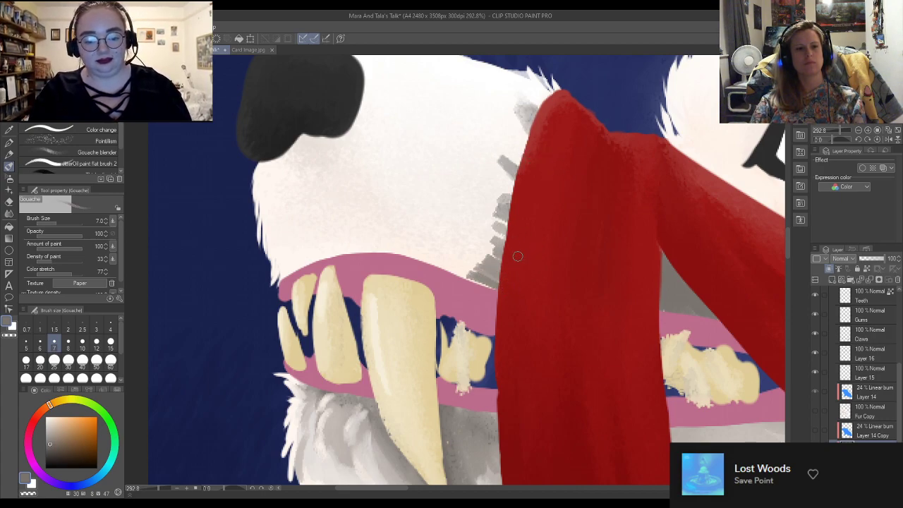
Shade the muzzle in sampled light grey with the Gouache brush at size 25 and smooth it with the Gouache blender at size 60
{"action": "left_click", "coordinate": [374, 464], "text": "alt"}
{"action": "left_click", "coordinate": [54, 360]}
{"action": "mouse_move", "coordinate": [454, 266]}
{"action": "left_mouse_down"}
{"action": "mouse_move", "coordinate": [460, 224]}
{"action": "mouse_move", "coordinate": [506, 177]}
{"action": "mouse_move", "coordinate": [508, 112]}
{"action": "mouse_move", "coordinate": [444, 161]}
{"action": "mouse_move", "coordinate": [414, 250]}
{"action": "mouse_move", "coordinate": [393, 236]}
{"action": "mouse_move", "coordinate": [382, 211]}
{"action": "mouse_move", "coordinate": [420, 142]}
{"action": "mouse_move", "coordinate": [463, 126]}
{"action": "mouse_move", "coordinate": [421, 125]}
{"action": "mouse_move", "coordinate": [383, 191]}
{"action": "mouse_move", "coordinate": [357, 196]}
{"action": "mouse_move", "coordinate": [342, 226]}
{"action": "mouse_move", "coordinate": [305, 158]}
{"action": "mouse_move", "coordinate": [348, 202]}
{"action": "mouse_move", "coordinate": [318, 157]}
{"action": "mouse_move", "coordinate": [292, 152]}
{"action": "mouse_move", "coordinate": [325, 172]}
{"action": "mouse_move", "coordinate": [282, 162]}
{"action": "mouse_move", "coordinate": [309, 160]}
{"action": "mouse_move", "coordinate": [334, 140]}
{"action": "mouse_move", "coordinate": [323, 154]}
{"action": "mouse_move", "coordinate": [299, 151]}
{"action": "mouse_move", "coordinate": [322, 128]}
{"action": "mouse_move", "coordinate": [290, 145]}
{"action": "mouse_move", "coordinate": [337, 141]}
{"action": "mouse_move", "coordinate": [293, 159]}
{"action": "mouse_move", "coordinate": [345, 173]}
{"action": "mouse_move", "coordinate": [314, 175]}
{"action": "mouse_move", "coordinate": [322, 183]}
{"action": "mouse_move", "coordinate": [341, 160]}
{"action": "mouse_move", "coordinate": [303, 162]}
{"action": "mouse_move", "coordinate": [342, 141]}
{"action": "mouse_move", "coordinate": [281, 146]}
{"action": "mouse_move", "coordinate": [314, 184]}
{"action": "mouse_move", "coordinate": [353, 107]}
{"action": "mouse_move", "coordinate": [315, 182]}
{"action": "mouse_move", "coordinate": [279, 180]}
{"action": "mouse_move", "coordinate": [332, 213]}
{"action": "mouse_move", "coordinate": [395, 127]}
{"action": "mouse_move", "coordinate": [363, 188]}
{"action": "mouse_move", "coordinate": [306, 204]}
{"action": "mouse_move", "coordinate": [383, 167]}
{"action": "mouse_move", "coordinate": [479, 259]}
{"action": "mouse_move", "coordinate": [483, 158]}
{"action": "mouse_move", "coordinate": [365, 228]}
{"action": "mouse_move", "coordinate": [329, 181]}
{"action": "mouse_move", "coordinate": [264, 198]}
{"action": "mouse_move", "coordinate": [356, 170]}
{"action": "left_mouse_up"}
{"action": "left_click", "coordinate": [98, 157]}
{"action": "left_click", "coordinate": [110, 360]}
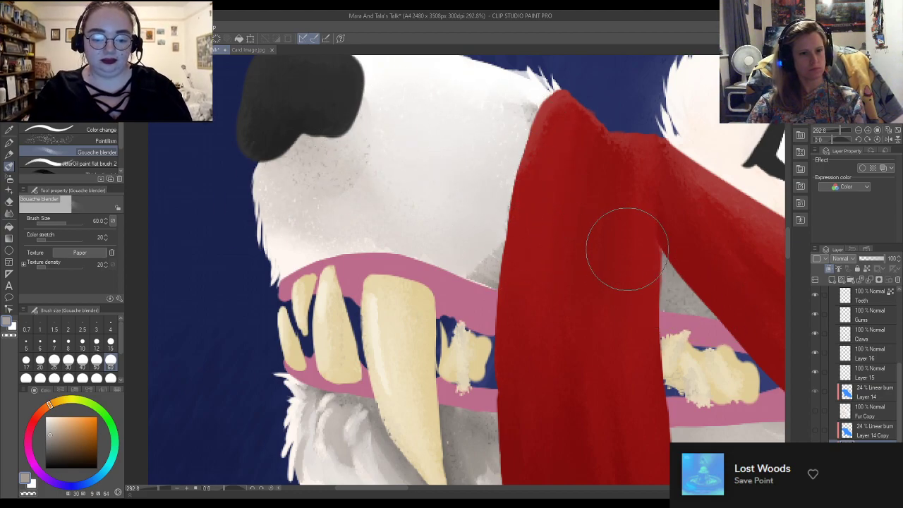
Examine the new muzzle shading up close and against the creature's whole body
{"action": "scroll", "coordinate": [433, 100], "scroll_direction": "down", "scroll_amount": 3}
{"action": "scroll", "coordinate": [433, 100], "scroll_direction": "up", "scroll_amount": 3}
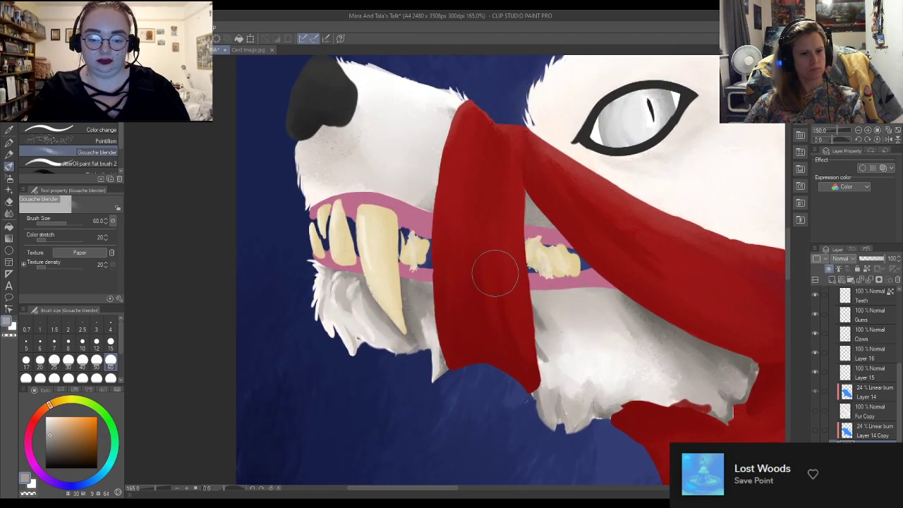
{"action": "scroll", "coordinate": [506, 277], "scroll_direction": "down", "scroll_amount": 2}
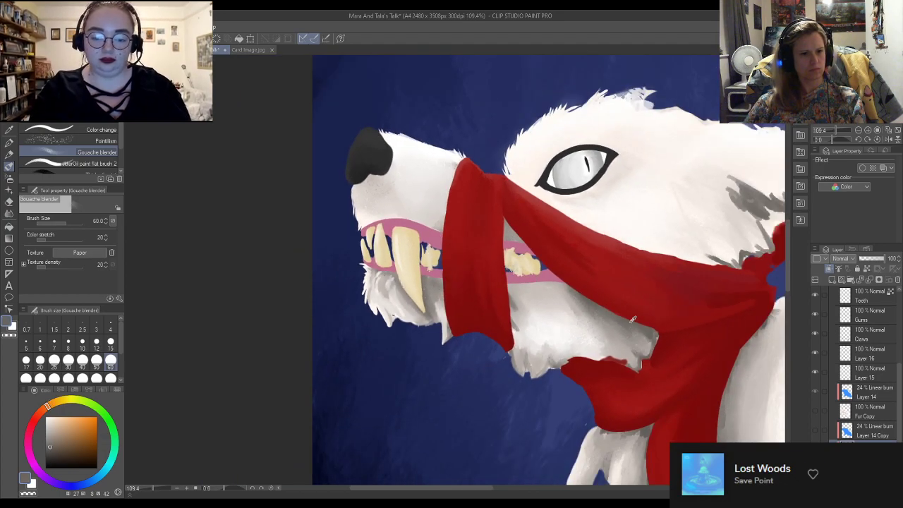
{"action": "scroll", "coordinate": [520, 117], "scroll_direction": "down", "scroll_amount": 2}
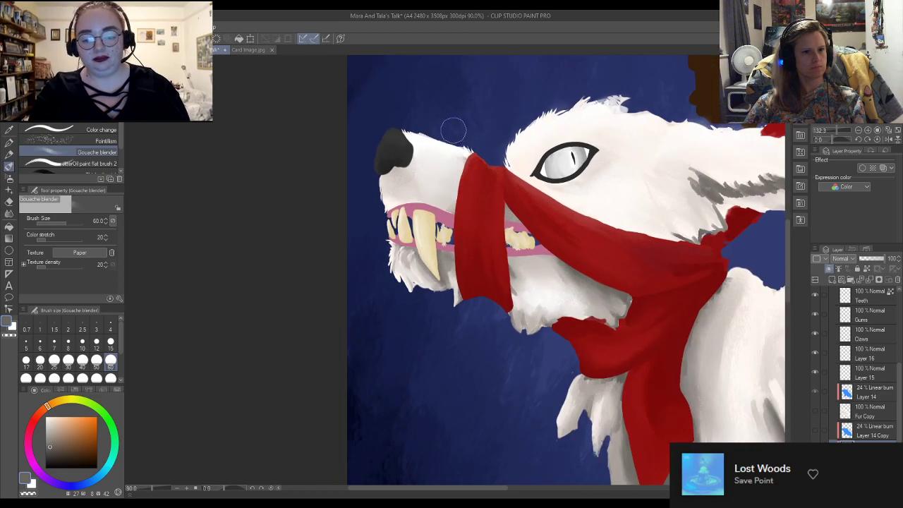
{"action": "scroll", "coordinate": [454, 129], "scroll_direction": "down", "scroll_amount": 2}
{"action": "scroll", "coordinate": [390, 161], "scroll_direction": "down", "scroll_amount": 3}
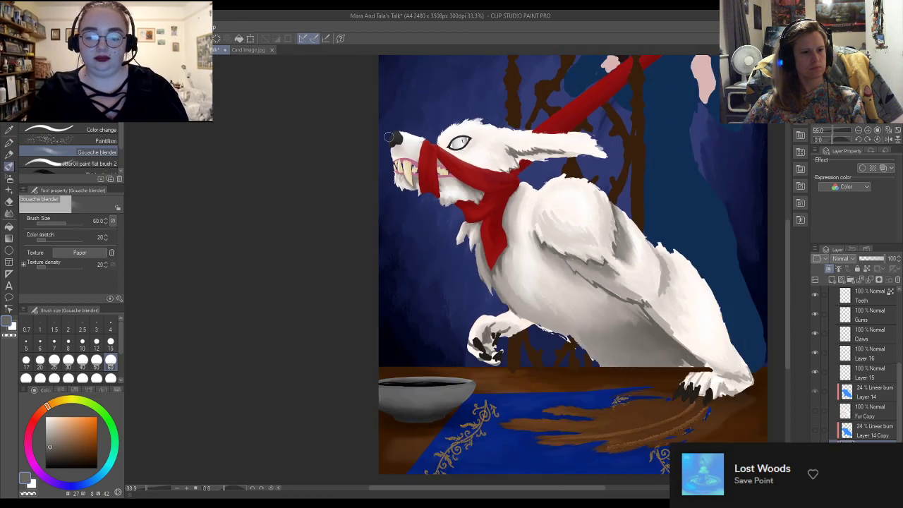
{"action": "scroll", "coordinate": [379, 138], "scroll_direction": "up", "scroll_amount": 1}
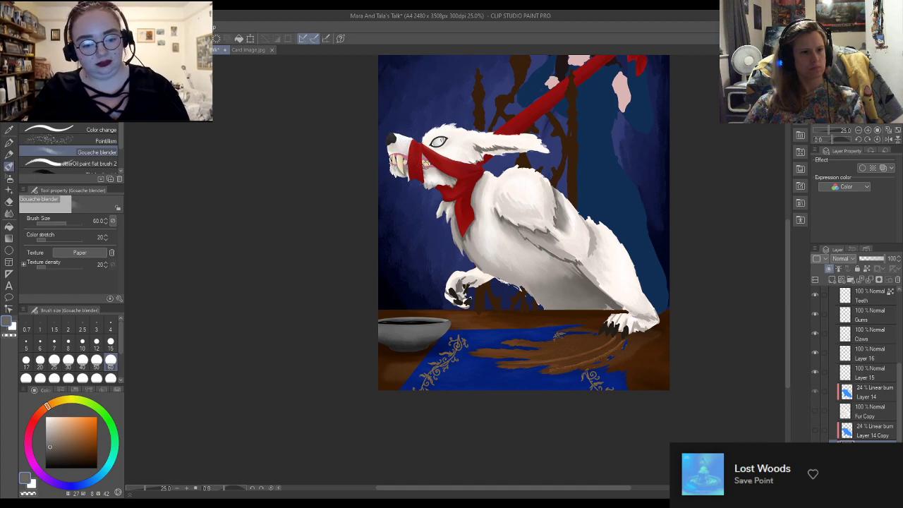
{"action": "scroll", "coordinate": [416, 171], "scroll_direction": "up", "scroll_amount": 1}
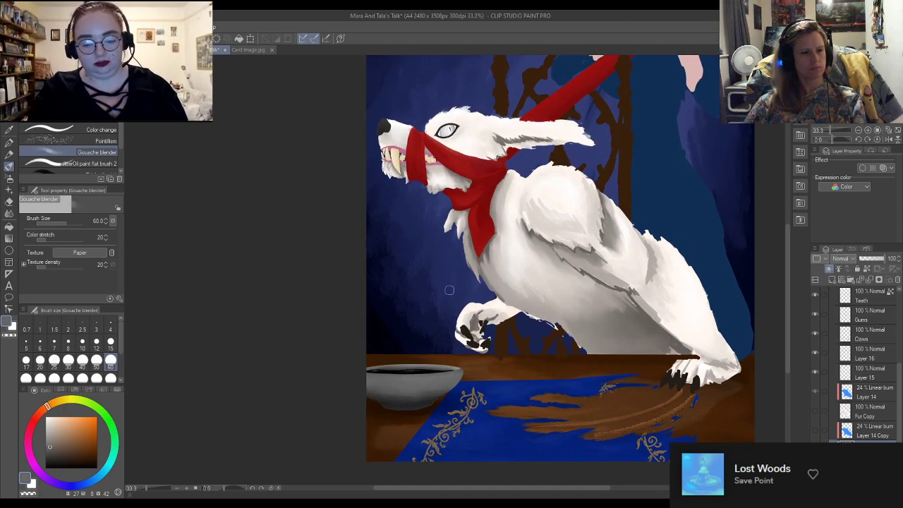
{"action": "scroll", "coordinate": [432, 276], "scroll_direction": "down", "scroll_amount": 1}
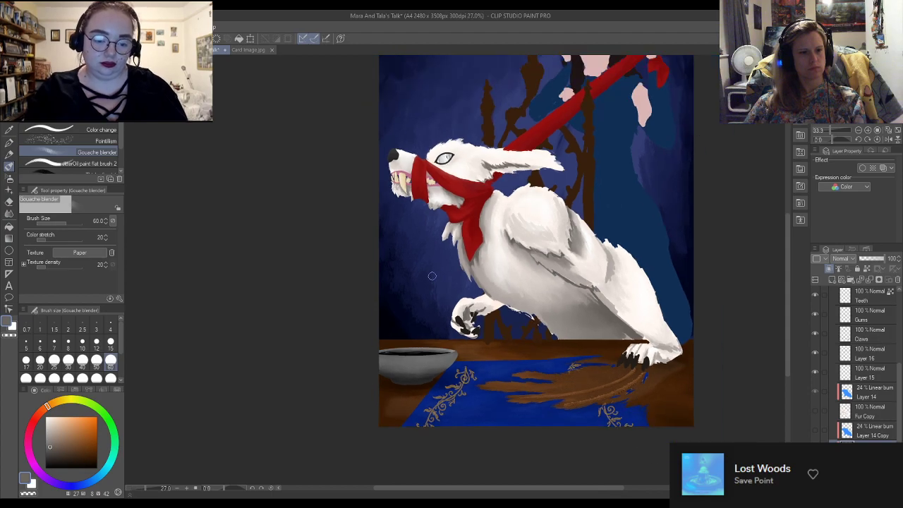
{"action": "scroll", "coordinate": [394, 141], "scroll_direction": "up", "scroll_amount": 1}
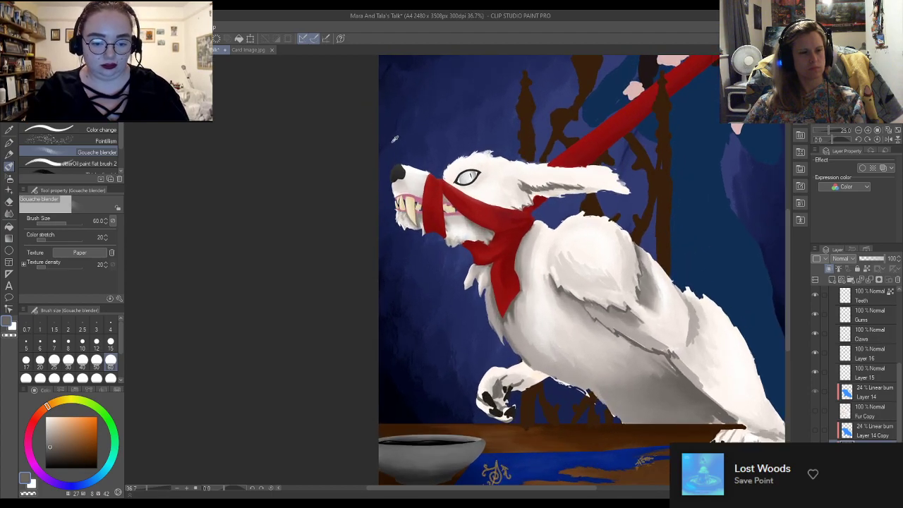
Paint grey shadows under the nose and on the muzzle beside the red wrap with the Gouache brush at size 25
{"action": "scroll", "coordinate": [387, 159], "scroll_direction": "up", "scroll_amount": 1}
{"action": "scroll", "coordinate": [398, 173], "scroll_direction": "up", "scroll_amount": 16}
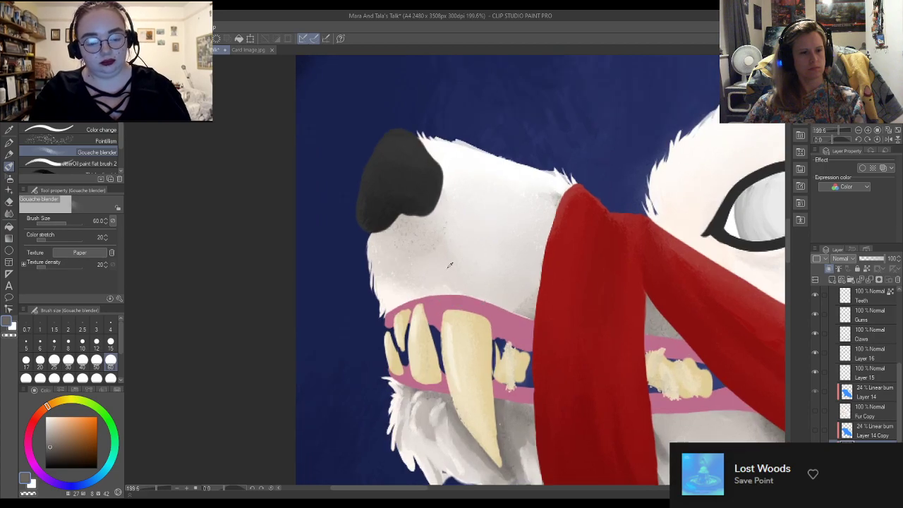
{"action": "scroll", "coordinate": [461, 282], "scroll_direction": "up", "scroll_amount": 2}
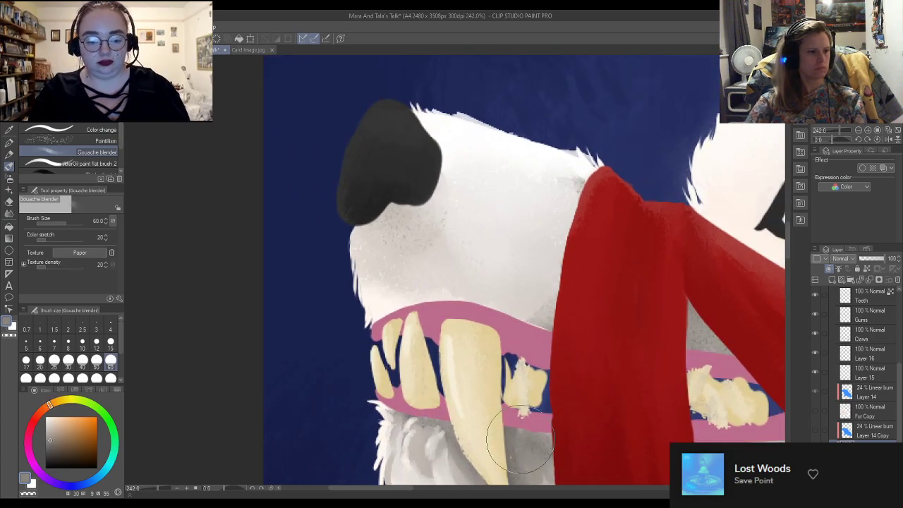
{"action": "left_click", "coordinate": [56, 360]}
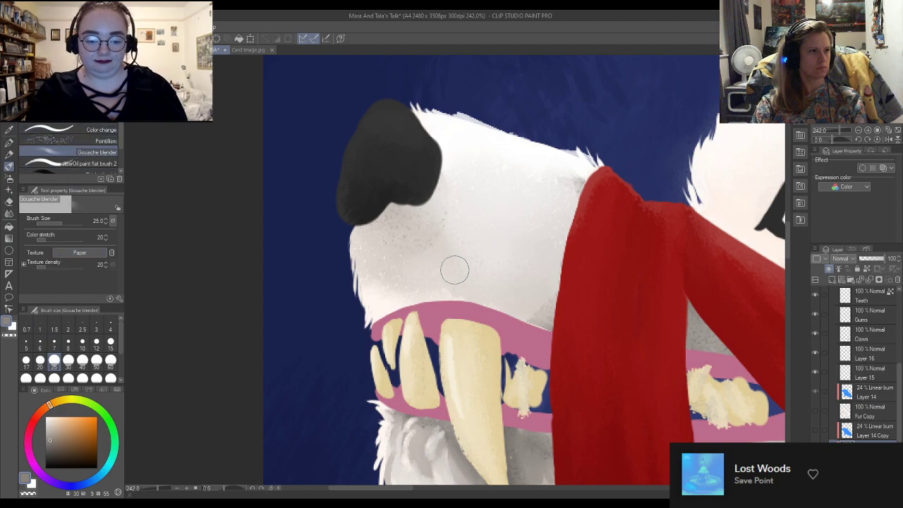
{"action": "left_click", "coordinate": [79, 108]}
{"action": "mouse_move", "coordinate": [403, 213]}
{"action": "left_mouse_down"}
{"action": "mouse_move", "coordinate": [393, 237]}
{"action": "mouse_move", "coordinate": [431, 159]}
{"action": "mouse_move", "coordinate": [423, 204]}
{"action": "left_mouse_up"}
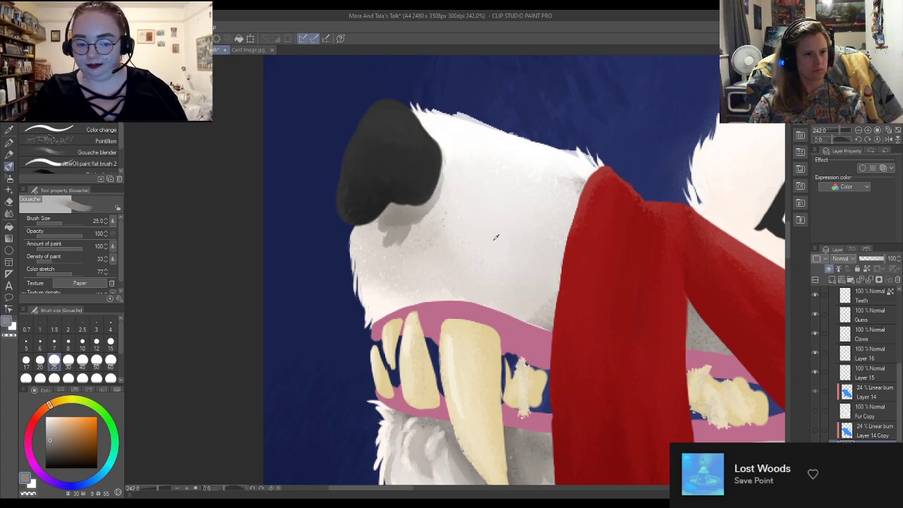
{"action": "mouse_move", "coordinate": [561, 261]}
{"action": "left_mouse_down"}
{"action": "mouse_move", "coordinate": [573, 305]}
{"action": "mouse_move", "coordinate": [548, 273]}
{"action": "mouse_move", "coordinate": [561, 296]}
{"action": "mouse_move", "coordinate": [573, 292]}
{"action": "mouse_move", "coordinate": [575, 213]}
{"action": "mouse_move", "coordinate": [584, 199]}
{"action": "mouse_move", "coordinate": [593, 206]}
{"action": "mouse_move", "coordinate": [579, 316]}
{"action": "mouse_move", "coordinate": [555, 320]}
{"action": "mouse_move", "coordinate": [531, 302]}
{"action": "left_mouse_up"}
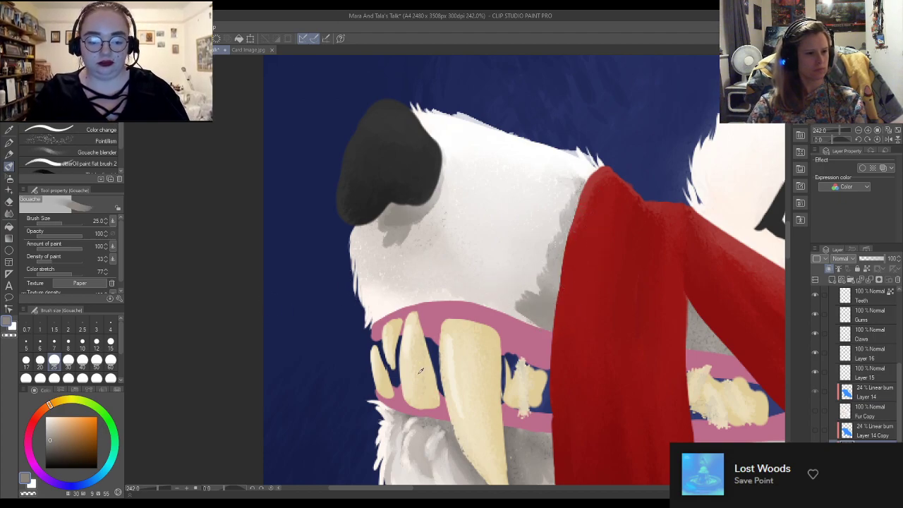
Paint a broad band of sampled grey shadow across the lower muzzle, from below the nose towards the red wrap, with the Gouache brush at size 25
{"action": "left_click", "coordinate": [446, 471], "text": "alt"}
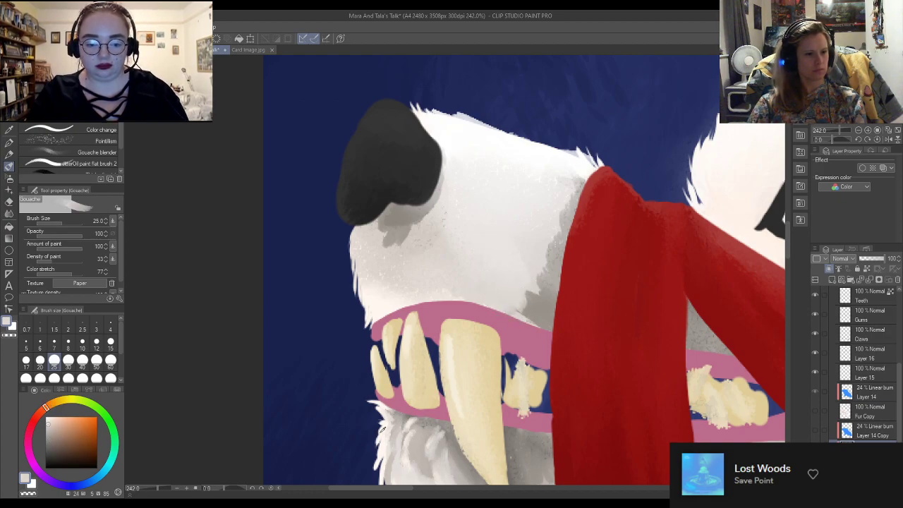
{"action": "left_click", "coordinate": [403, 262], "text": "alt"}
{"action": "mouse_move", "coordinate": [402, 240]}
{"action": "left_mouse_down"}
{"action": "mouse_move", "coordinate": [398, 263]}
{"action": "mouse_move", "coordinate": [411, 281]}
{"action": "mouse_move", "coordinate": [427, 249]}
{"action": "mouse_move", "coordinate": [429, 271]}
{"action": "mouse_move", "coordinate": [480, 268]}
{"action": "mouse_move", "coordinate": [482, 280]}
{"action": "mouse_move", "coordinate": [465, 276]}
{"action": "mouse_move", "coordinate": [473, 248]}
{"action": "mouse_move", "coordinate": [532, 282]}
{"action": "left_mouse_up"}
Set the Gouache brush to size 10 and touch up the front of the muzzle below the nose with sampled fur colours
{"action": "key", "text": "bracketleft"}
{"action": "key", "text": "bracketleft"}
{"action": "key", "text": "bracketleft"}
{"action": "key", "text": "bracketleft"}
{"action": "key", "text": "bracketleft"}
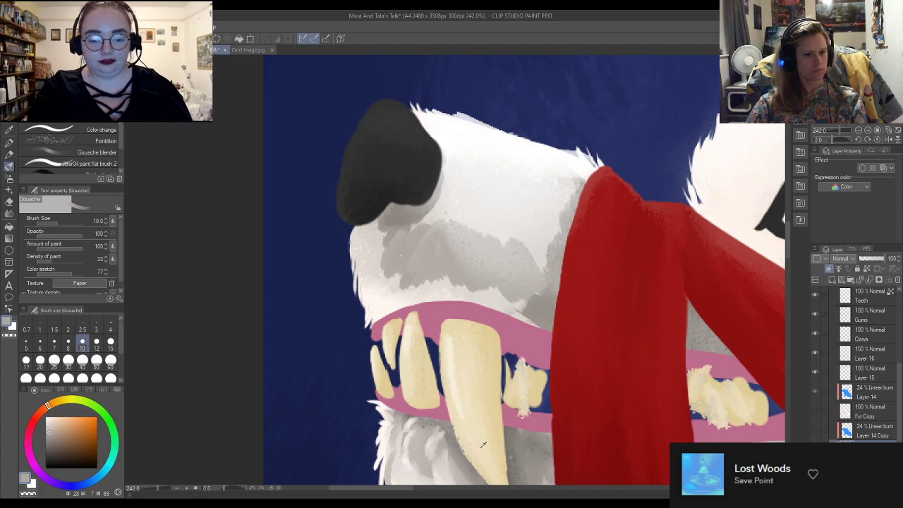
{"action": "left_click", "coordinate": [405, 404], "text": "alt"}
{"action": "left_click", "coordinate": [405, 474], "text": "alt"}
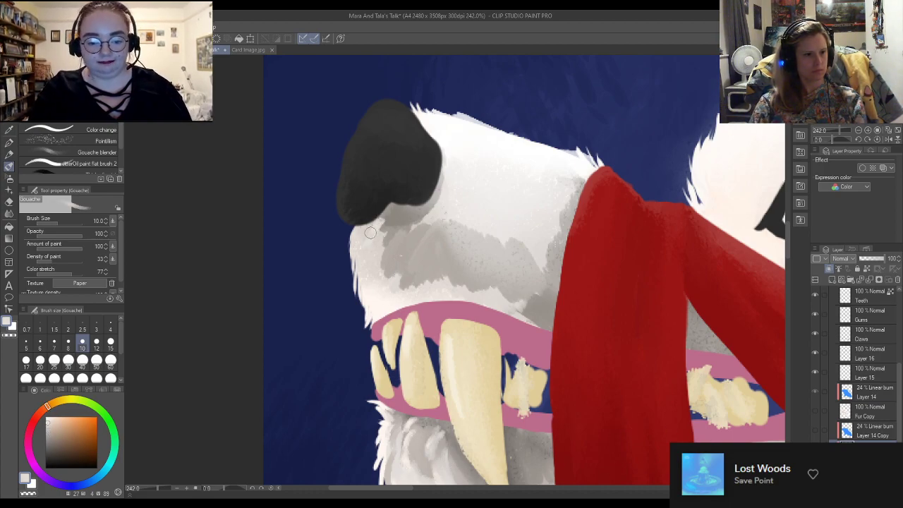
{"action": "left_click", "coordinate": [382, 399], "text": "alt"}
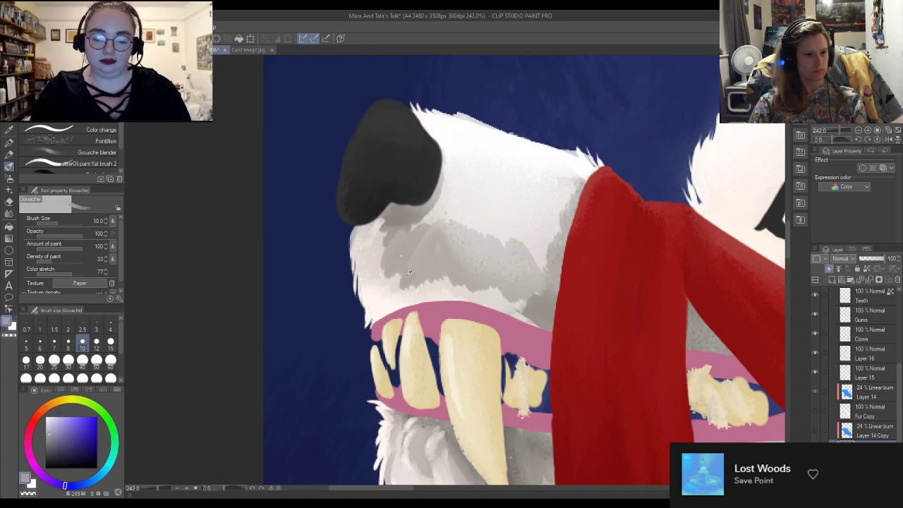
{"action": "left_click", "coordinate": [448, 125], "text": "alt"}
{"action": "mouse_move", "coordinate": [362, 249]}
{"action": "left_mouse_down"}
{"action": "mouse_move", "coordinate": [370, 223]}
{"action": "mouse_move", "coordinate": [372, 238]}
{"action": "mouse_move", "coordinate": [357, 249]}
{"action": "mouse_move", "coordinate": [354, 296]}
{"action": "mouse_move", "coordinate": [367, 263]}
{"action": "left_mouse_up"}
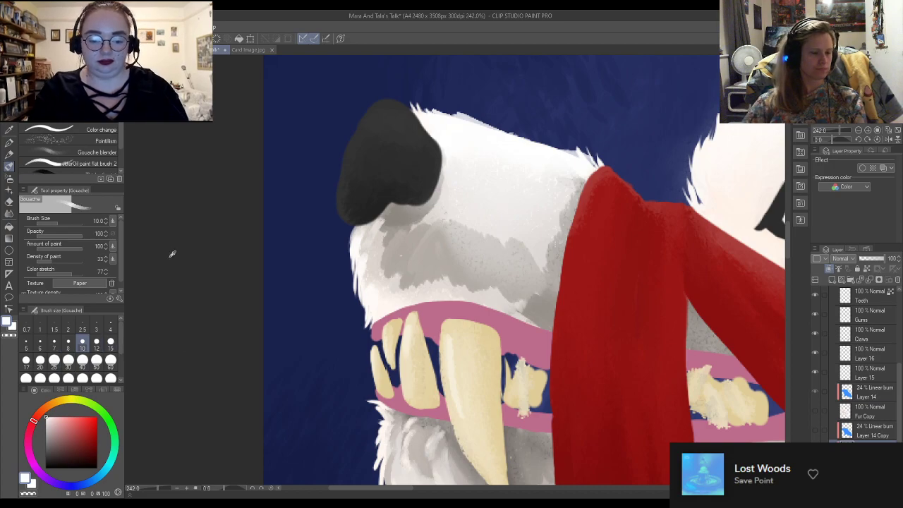
Paint fine grey fur strokes at the muzzle's front corner above the gum with the Gouache brush at size 4
{"action": "scroll", "coordinate": [390, 269], "scroll_direction": "up", "scroll_amount": 1}
{"action": "scroll", "coordinate": [390, 286], "scroll_direction": "up", "scroll_amount": 2}
{"action": "left_click", "coordinate": [110, 328]}
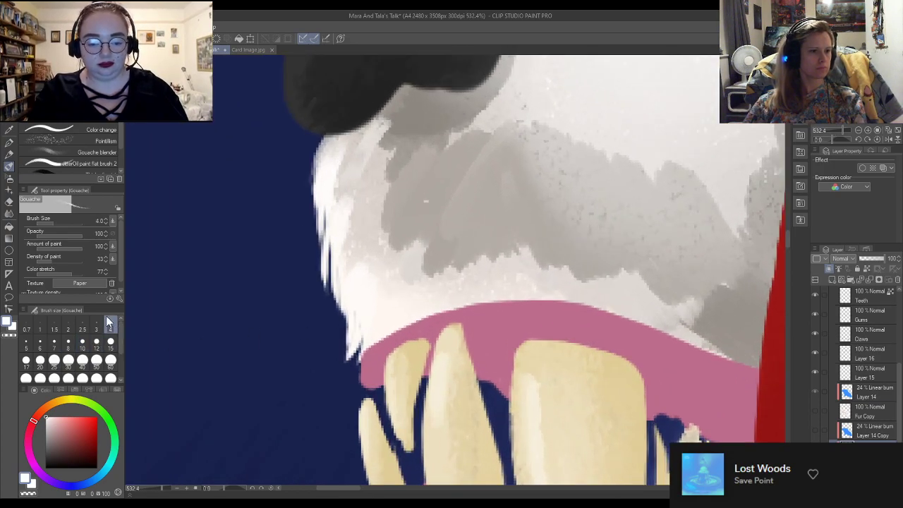
{"action": "left_click", "coordinate": [425, 152], "text": "alt"}
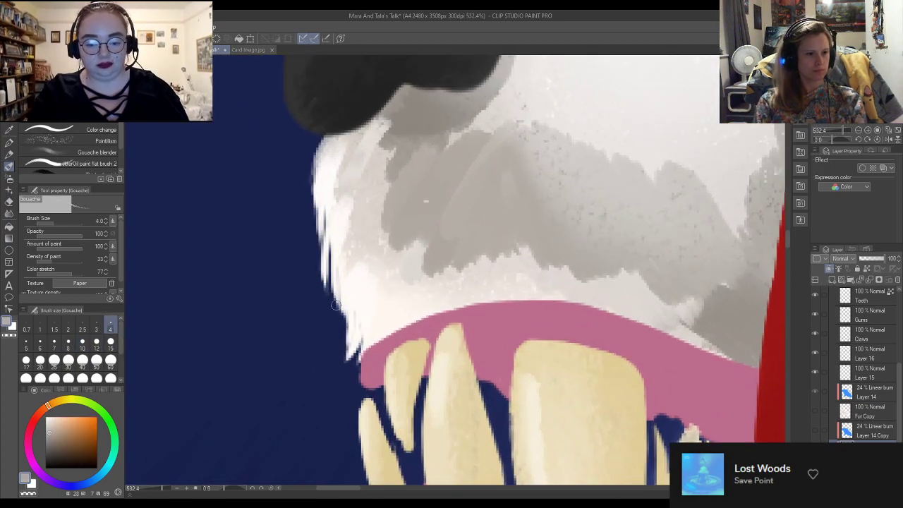
{"action": "left_click_drag", "start_coordinate": [359, 357], "coordinate": [369, 294]}
{"action": "left_click_drag", "start_coordinate": [366, 333], "coordinate": [374, 281]}
{"action": "mouse_move", "coordinate": [357, 366]}
{"action": "left_mouse_down"}
{"action": "mouse_move", "coordinate": [377, 289]}
{"action": "mouse_move", "coordinate": [372, 312]}
{"action": "left_mouse_up"}
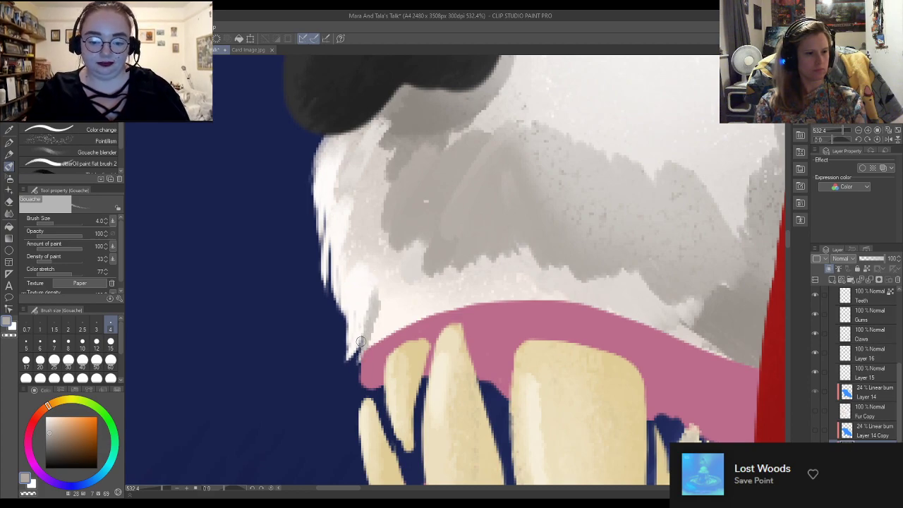
Add fine fur strokes up the muzzle's front edge to just beneath the nose
{"action": "left_click_drag", "start_coordinate": [349, 239], "coordinate": [336, 320]}
{"action": "left_click_drag", "start_coordinate": [357, 213], "coordinate": [339, 327]}
{"action": "left_click_drag", "start_coordinate": [353, 236], "coordinate": [339, 316]}
{"action": "left_click_drag", "start_coordinate": [344, 165], "coordinate": [325, 204]}
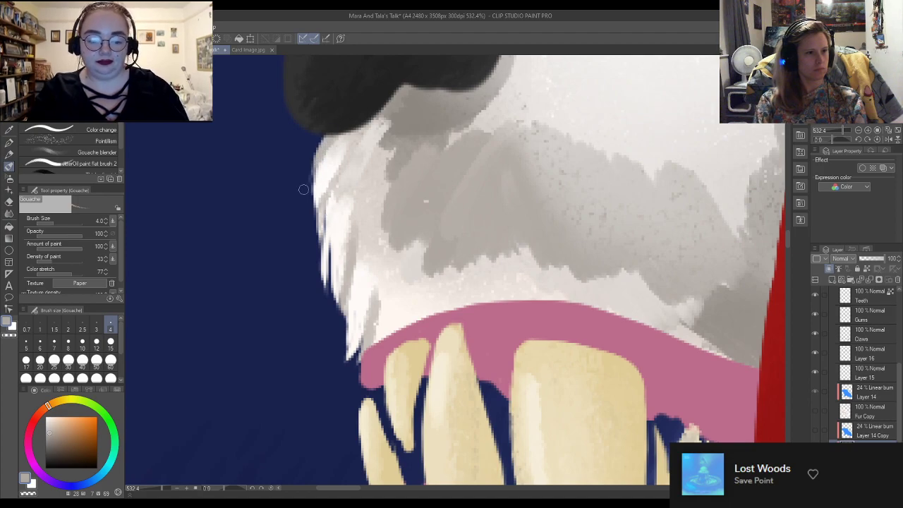
{"action": "mouse_move", "coordinate": [351, 120]}
{"action": "left_mouse_down"}
{"action": "mouse_move", "coordinate": [380, 118]}
{"action": "mouse_move", "coordinate": [370, 131]}
{"action": "mouse_move", "coordinate": [353, 126]}
{"action": "mouse_move", "coordinate": [328, 156]}
{"action": "mouse_move", "coordinate": [387, 120]}
{"action": "left_mouse_up"}
{"action": "left_click_drag", "start_coordinate": [340, 181], "coordinate": [345, 220]}
{"action": "mouse_move", "coordinate": [361, 255]}
{"action": "left_mouse_down"}
{"action": "mouse_move", "coordinate": [365, 301]}
{"action": "mouse_move", "coordinate": [357, 285]}
{"action": "left_mouse_up"}
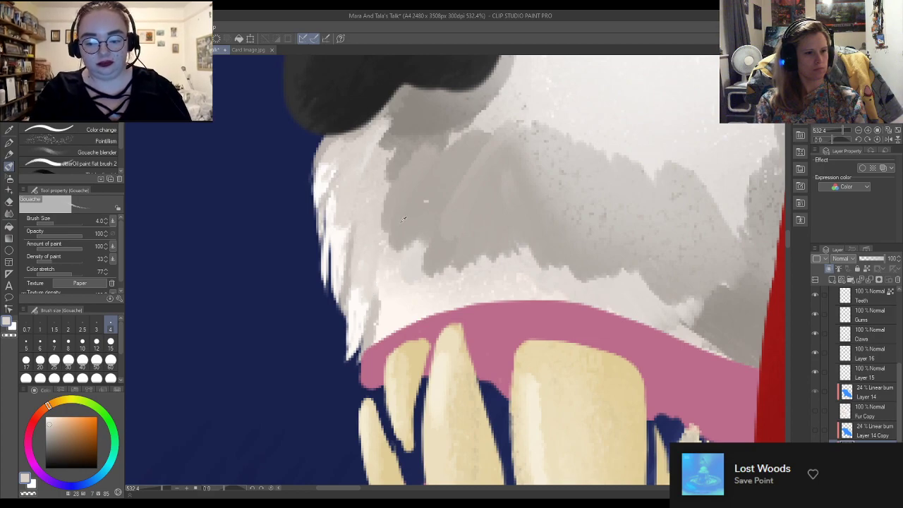
Break up the front edge of the grey muzzle shadow with short near-white fur strokes in a sampled colour
{"action": "left_click", "coordinate": [400, 276], "text": "alt"}
{"action": "left_click_drag", "start_coordinate": [388, 226], "coordinate": [376, 253]}
{"action": "left_click_drag", "start_coordinate": [398, 205], "coordinate": [376, 235]}
{"action": "mouse_move", "coordinate": [397, 169]}
{"action": "left_mouse_down"}
{"action": "mouse_move", "coordinate": [374, 204]}
{"action": "mouse_move", "coordinate": [374, 190]}
{"action": "left_mouse_up"}
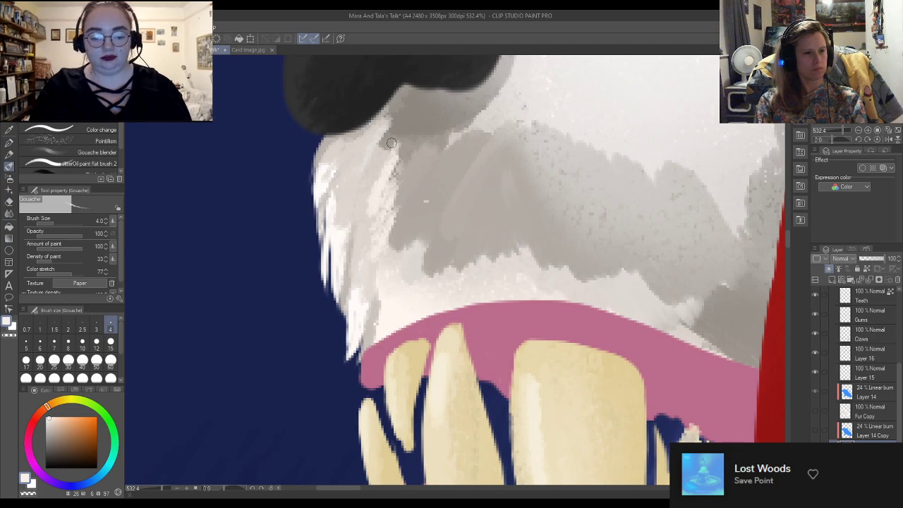
{"action": "left_click_drag", "start_coordinate": [391, 145], "coordinate": [373, 177]}
{"action": "left_click_drag", "start_coordinate": [395, 104], "coordinate": [384, 125]}
Layer fine sampled grey fur strokes from under the nose down the front of the muzzle shadow
{"action": "left_click", "coordinate": [523, 158], "text": "alt"}
{"action": "mouse_move", "coordinate": [408, 96]}
{"action": "left_mouse_down"}
{"action": "mouse_move", "coordinate": [374, 141]}
{"action": "mouse_move", "coordinate": [372, 197]}
{"action": "left_mouse_up"}
{"action": "left_click_drag", "start_coordinate": [415, 116], "coordinate": [373, 218]}
{"action": "left_click_drag", "start_coordinate": [405, 151], "coordinate": [384, 240]}
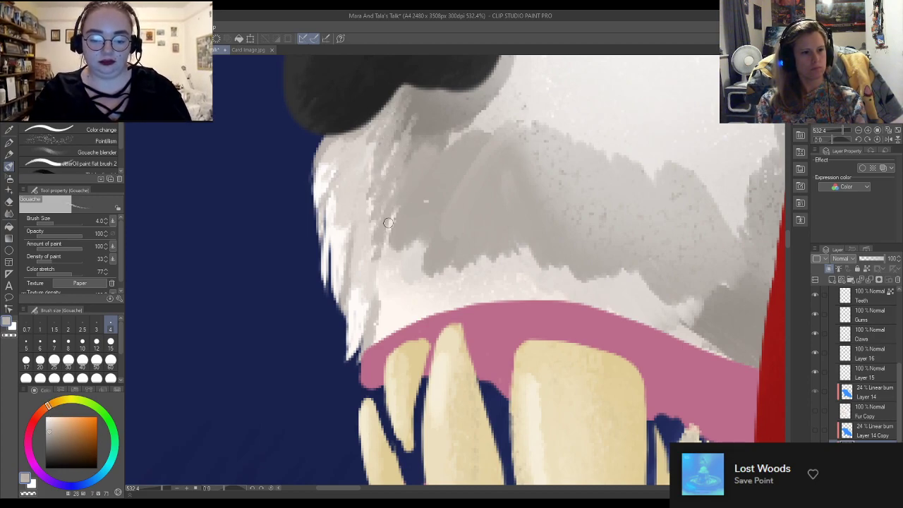
{"action": "left_click_drag", "start_coordinate": [405, 205], "coordinate": [381, 285]}
{"action": "mouse_move", "coordinate": [407, 239]}
{"action": "left_mouse_down"}
{"action": "mouse_move", "coordinate": [404, 264]}
{"action": "mouse_move", "coordinate": [392, 283]}
{"action": "left_mouse_up"}
{"action": "scroll", "coordinate": [382, 210], "scroll_direction": "down", "scroll_amount": 1}
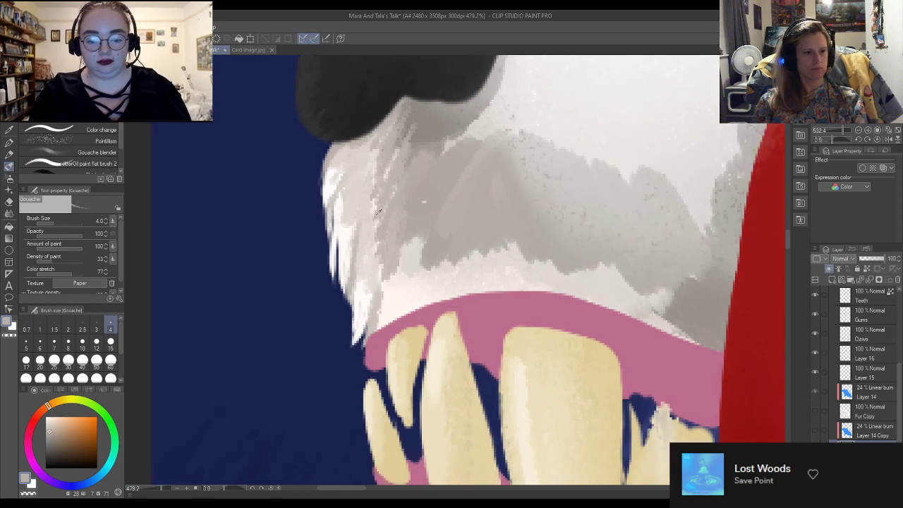
{"action": "scroll", "coordinate": [381, 210], "scroll_direction": "down", "scroll_amount": 4}
{"action": "scroll", "coordinate": [340, 222], "scroll_direction": "up", "scroll_amount": 3}
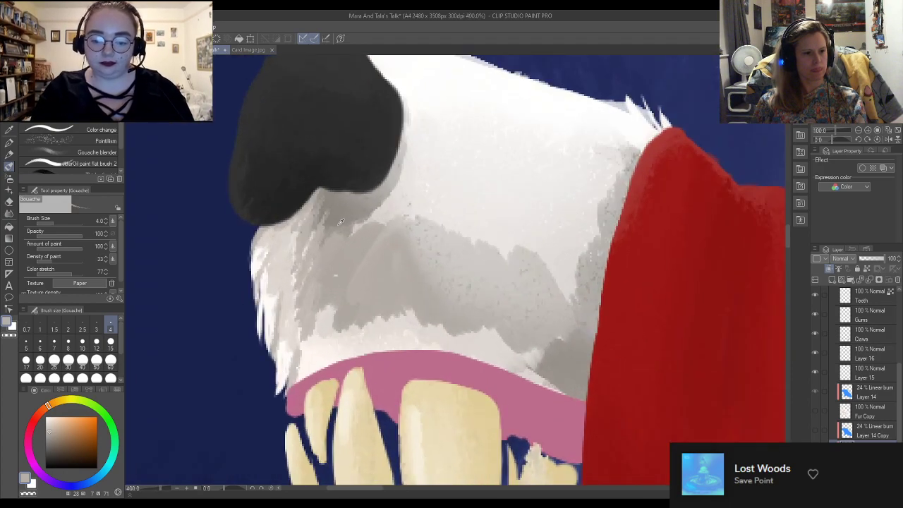
Paint a light grey band along the fur above the upper gum with the Gouache brush at size 25
{"action": "left_click", "coordinate": [293, 352], "text": "alt"}
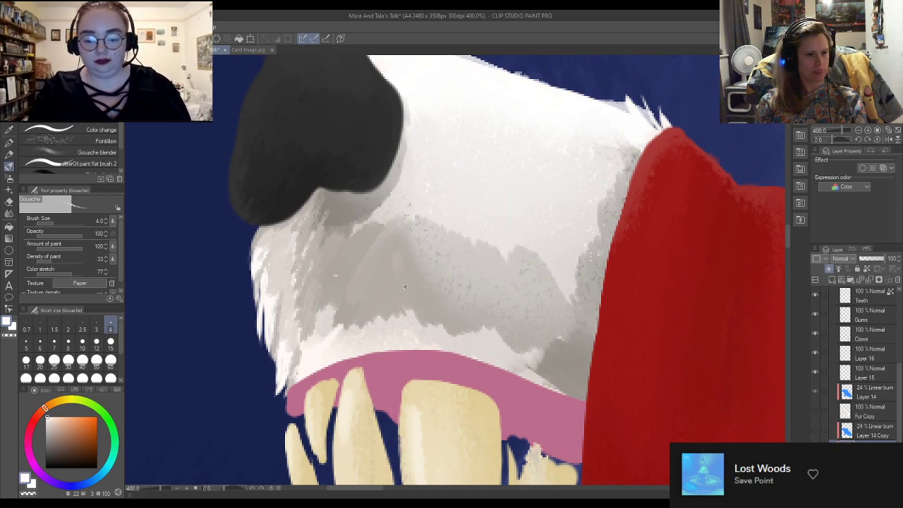
{"action": "left_click", "coordinate": [473, 279], "text": "alt"}
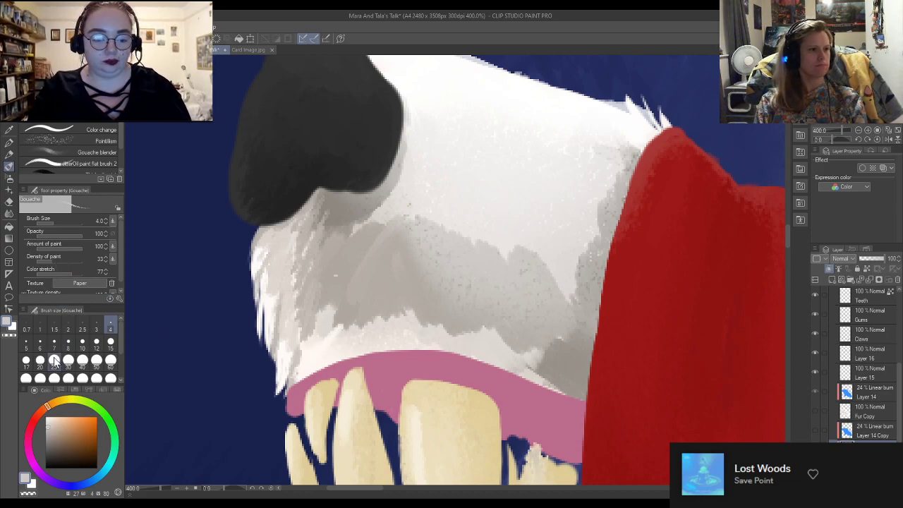
{"action": "left_click", "coordinate": [54, 361]}
{"action": "mouse_move", "coordinate": [312, 353]}
{"action": "left_mouse_down"}
{"action": "mouse_move", "coordinate": [412, 328]}
{"action": "mouse_move", "coordinate": [466, 336]}
{"action": "mouse_move", "coordinate": [383, 345]}
{"action": "mouse_move", "coordinate": [441, 349]}
{"action": "mouse_move", "coordinate": [335, 359]}
{"action": "mouse_move", "coordinate": [359, 324]}
{"action": "left_mouse_up"}
Paint short white fur strokes along the upper gum line with the Gouache brush at size 6 and touch them up in sampled grey
{"action": "left_click", "coordinate": [281, 310], "text": "alt"}
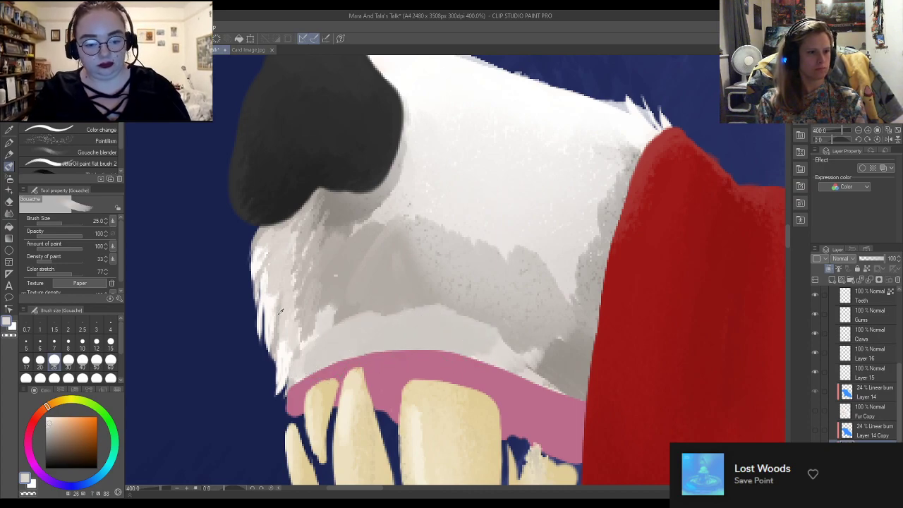
{"action": "left_click", "coordinate": [48, 419]}
{"action": "left_click", "coordinate": [67, 344]}
{"action": "left_click", "coordinate": [46, 346]}
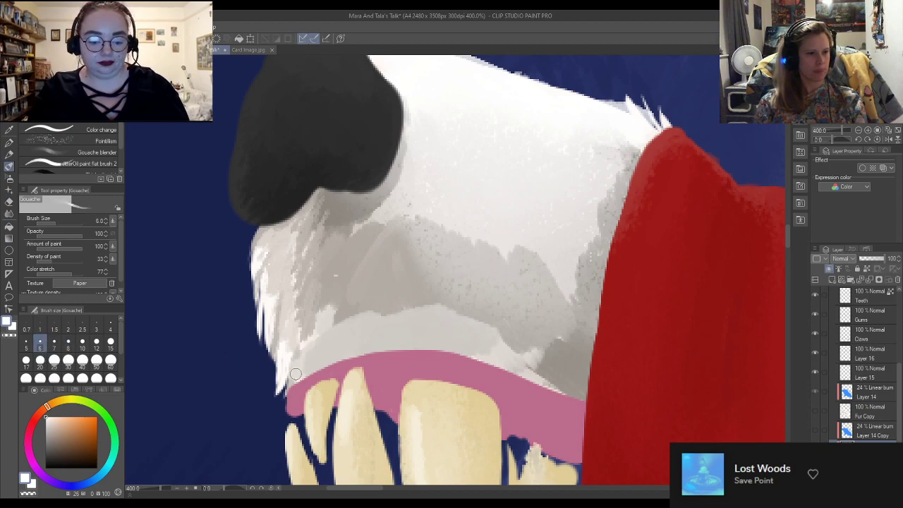
{"action": "mouse_move", "coordinate": [315, 363]}
{"action": "left_mouse_down"}
{"action": "mouse_move", "coordinate": [355, 337]}
{"action": "mouse_move", "coordinate": [324, 364]}
{"action": "mouse_move", "coordinate": [375, 337]}
{"action": "mouse_move", "coordinate": [389, 345]}
{"action": "mouse_move", "coordinate": [378, 356]}
{"action": "mouse_move", "coordinate": [429, 327]}
{"action": "mouse_move", "coordinate": [402, 343]}
{"action": "mouse_move", "coordinate": [454, 337]}
{"action": "mouse_move", "coordinate": [492, 355]}
{"action": "left_mouse_up"}
{"action": "mouse_move", "coordinate": [438, 358]}
{"action": "left_mouse_down"}
{"action": "mouse_move", "coordinate": [392, 338]}
{"action": "mouse_move", "coordinate": [424, 357]}
{"action": "mouse_move", "coordinate": [462, 363]}
{"action": "left_mouse_up"}
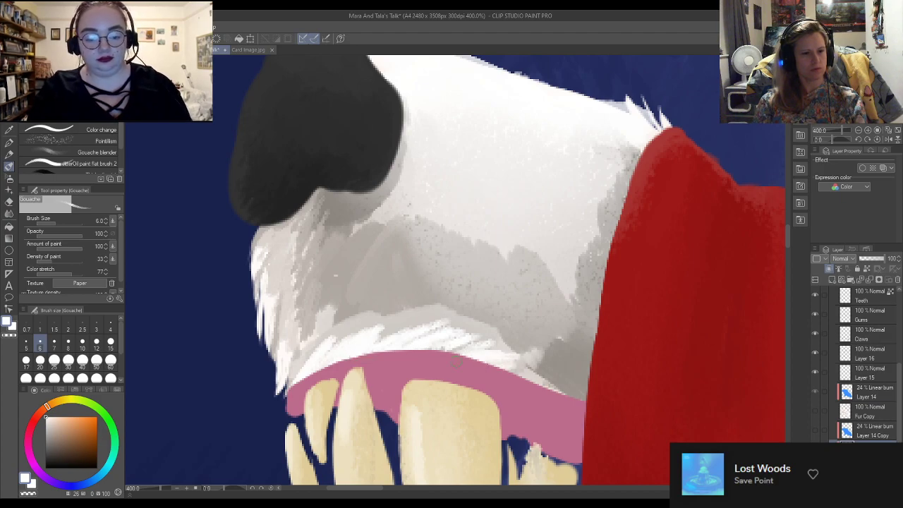
{"action": "left_click", "coordinate": [562, 344], "text": "alt"}
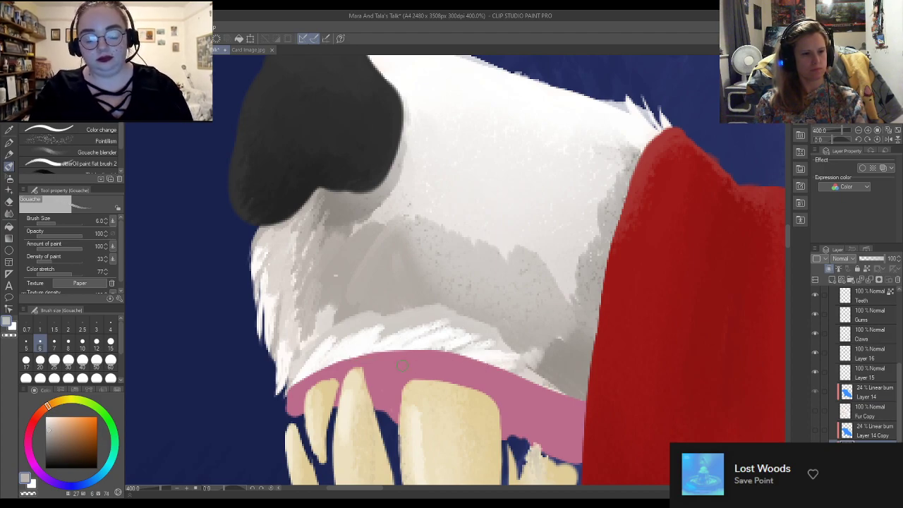
{"action": "left_click_drag", "start_coordinate": [379, 353], "coordinate": [367, 359]}
{"action": "left_click", "coordinate": [491, 255], "text": "alt"}
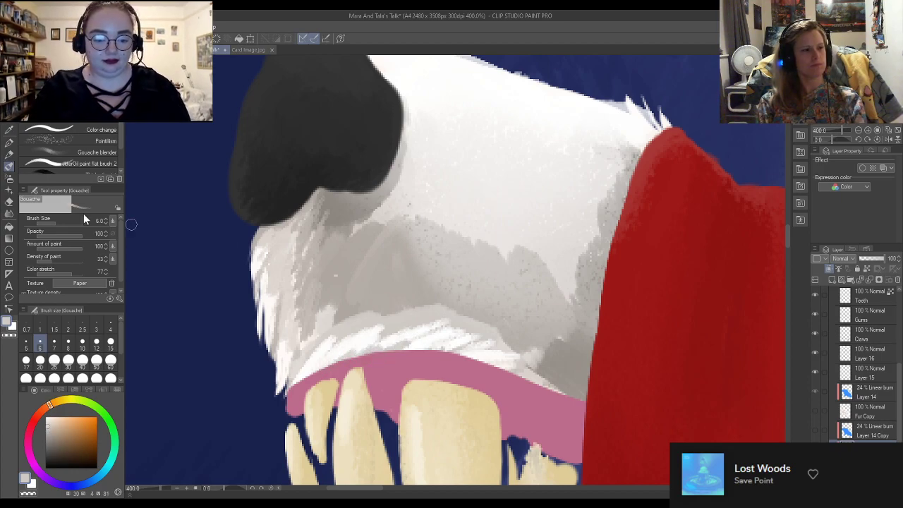
Smooth the lower muzzle's white strokes and grey shadows with the Gouache blender at size 15 and at size 60
{"action": "left_click", "coordinate": [90, 153]}
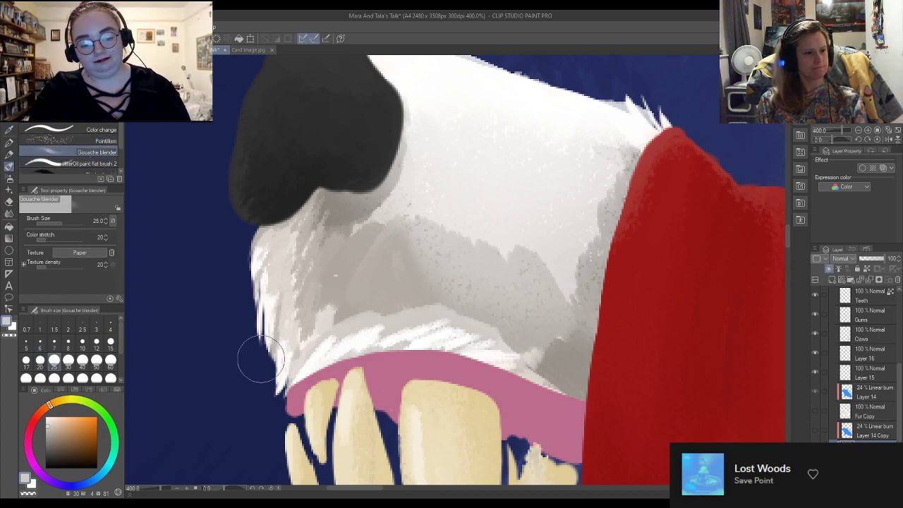
{"action": "left_click", "coordinate": [110, 341]}
{"action": "mouse_move", "coordinate": [339, 315]}
{"action": "left_mouse_down"}
{"action": "mouse_move", "coordinate": [322, 347]}
{"action": "mouse_move", "coordinate": [329, 353]}
{"action": "mouse_move", "coordinate": [414, 323]}
{"action": "mouse_move", "coordinate": [515, 339]}
{"action": "mouse_move", "coordinate": [478, 351]}
{"action": "left_mouse_up"}
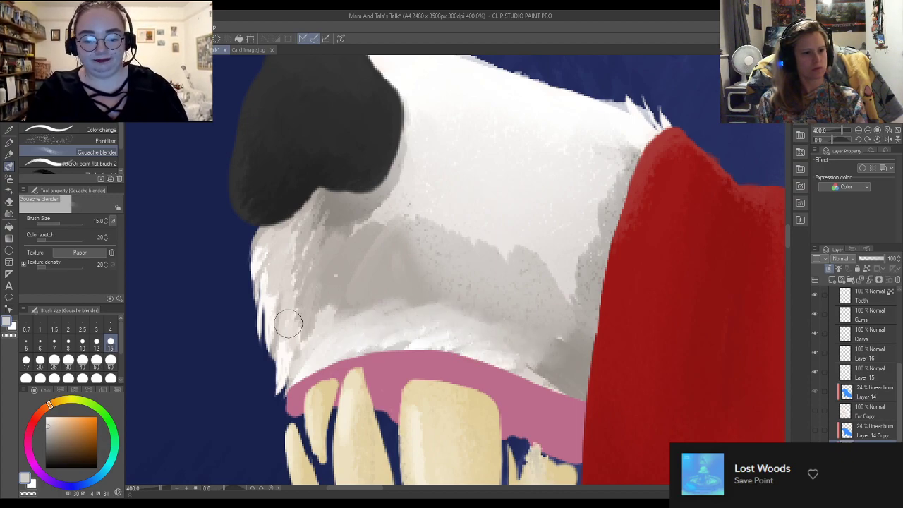
{"action": "mouse_move", "coordinate": [380, 204]}
{"action": "left_mouse_down"}
{"action": "mouse_move", "coordinate": [354, 189]}
{"action": "mouse_move", "coordinate": [401, 170]}
{"action": "mouse_move", "coordinate": [373, 258]}
{"action": "mouse_move", "coordinate": [429, 173]}
{"action": "mouse_move", "coordinate": [442, 207]}
{"action": "mouse_move", "coordinate": [419, 218]}
{"action": "mouse_move", "coordinate": [465, 238]}
{"action": "mouse_move", "coordinate": [525, 239]}
{"action": "mouse_move", "coordinate": [529, 255]}
{"action": "mouse_move", "coordinate": [558, 259]}
{"action": "mouse_move", "coordinate": [573, 274]}
{"action": "mouse_move", "coordinate": [571, 332]}
{"action": "mouse_move", "coordinate": [568, 323]}
{"action": "mouse_move", "coordinate": [531, 365]}
{"action": "mouse_move", "coordinate": [500, 355]}
{"action": "left_mouse_up"}
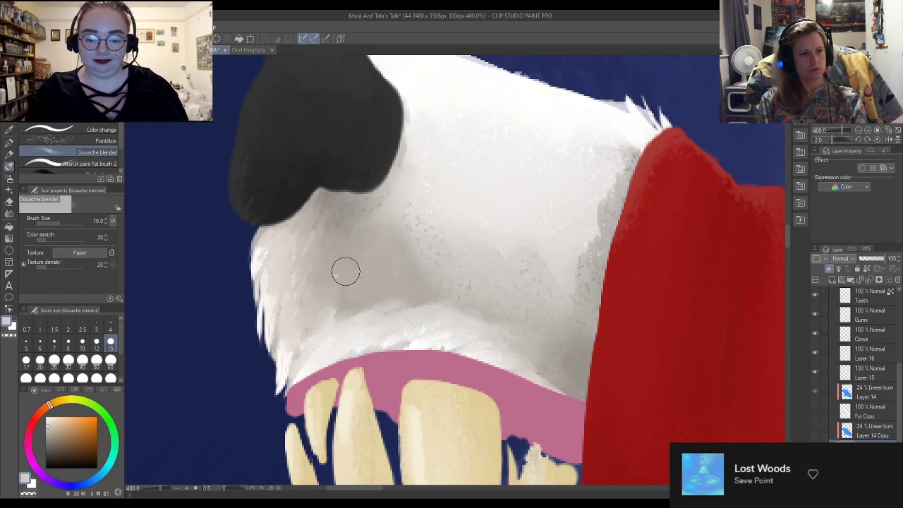
{"action": "left_click", "coordinate": [110, 378]}
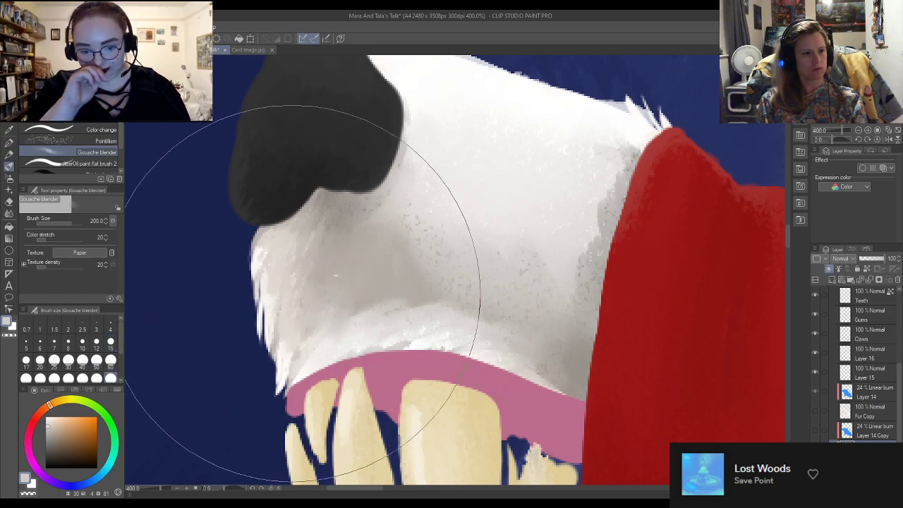
{"action": "left_click", "coordinate": [111, 360]}
{"action": "mouse_move", "coordinate": [334, 258]}
{"action": "left_mouse_down"}
{"action": "mouse_move", "coordinate": [400, 235]}
{"action": "mouse_move", "coordinate": [450, 237]}
{"action": "mouse_move", "coordinate": [497, 272]}
{"action": "mouse_move", "coordinate": [455, 290]}
{"action": "mouse_move", "coordinate": [386, 292]}
{"action": "mouse_move", "coordinate": [568, 265]}
{"action": "left_mouse_up"}
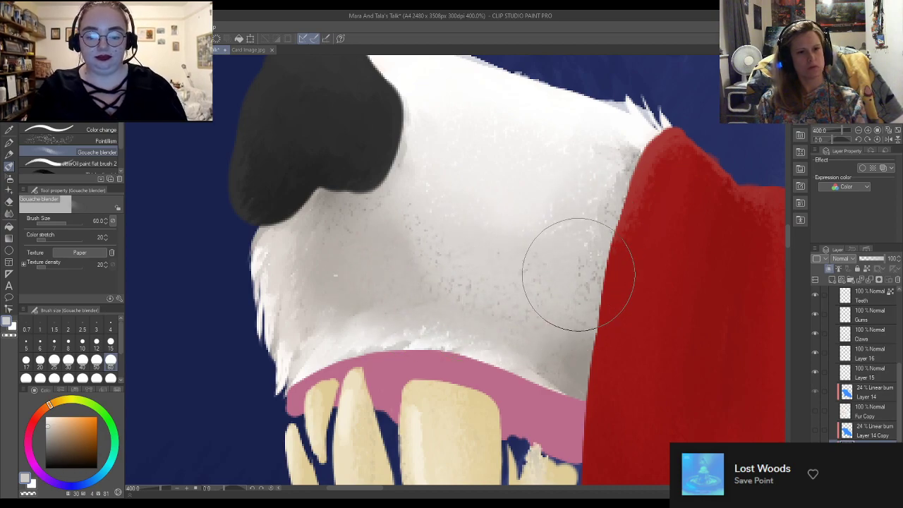
Paint sampled off-white strokes below the nose with the Gouache brush at size 6 and soften them with the Gouache blender at size 60
{"action": "scroll", "coordinate": [383, 80], "scroll_direction": "down", "scroll_amount": 5}
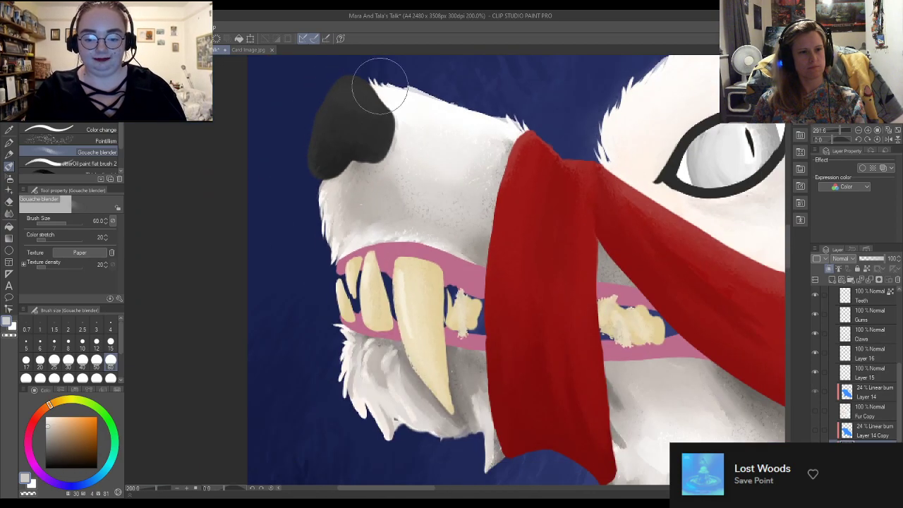
{"action": "scroll", "coordinate": [329, 80], "scroll_direction": "up", "scroll_amount": 2}
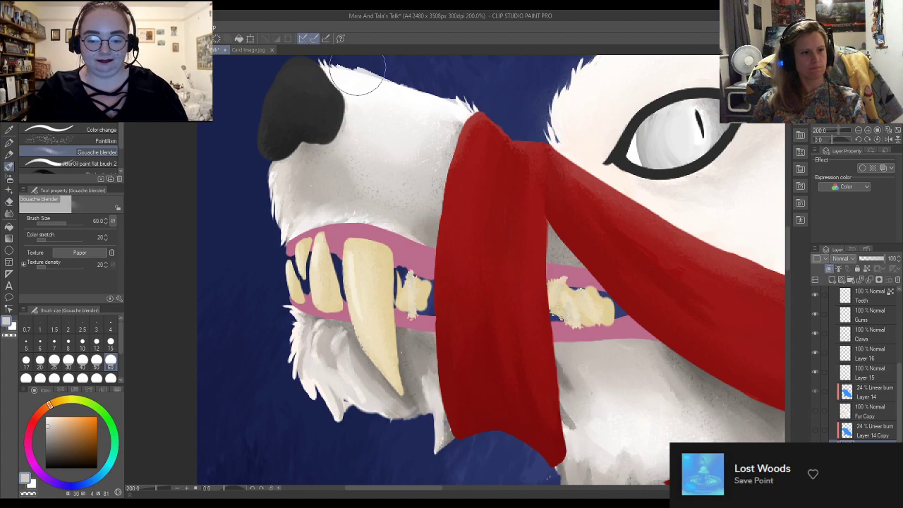
{"action": "scroll", "coordinate": [353, 113], "scroll_direction": "down", "scroll_amount": 1}
{"action": "left_click", "coordinate": [379, 113], "text": "alt"}
{"action": "left_click", "coordinate": [380, 113], "text": "alt"}
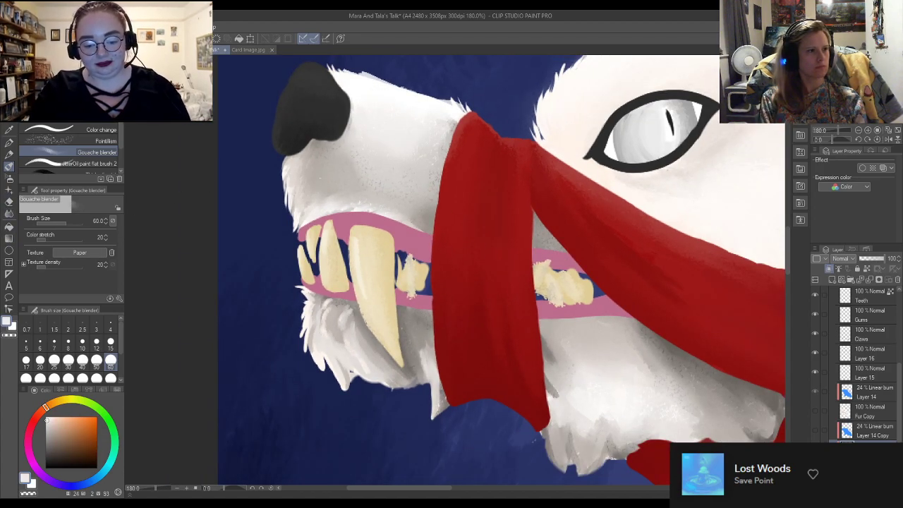
{"action": "key", "text": "b"}
{"action": "mouse_move", "coordinate": [299, 177]}
{"action": "left_mouse_down"}
{"action": "mouse_move", "coordinate": [322, 159]}
{"action": "mouse_move", "coordinate": [327, 167]}
{"action": "mouse_move", "coordinate": [309, 194]}
{"action": "mouse_move", "coordinate": [360, 146]}
{"action": "left_mouse_up"}
{"action": "mouse_move", "coordinate": [332, 180]}
{"action": "left_mouse_down"}
{"action": "mouse_move", "coordinate": [369, 149]}
{"action": "mouse_move", "coordinate": [361, 174]}
{"action": "mouse_move", "coordinate": [393, 150]}
{"action": "left_mouse_up"}
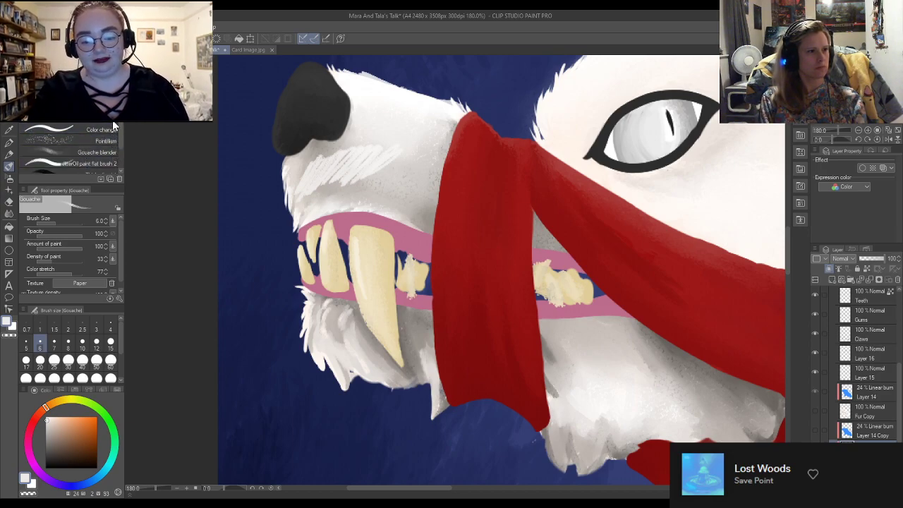
{"action": "left_click", "coordinate": [106, 151]}
{"action": "mouse_move", "coordinate": [366, 163]}
{"action": "left_mouse_down"}
{"action": "mouse_move", "coordinate": [314, 176]}
{"action": "mouse_move", "coordinate": [368, 149]}
{"action": "mouse_move", "coordinate": [314, 179]}
{"action": "mouse_move", "coordinate": [350, 164]}
{"action": "mouse_move", "coordinate": [432, 153]}
{"action": "mouse_move", "coordinate": [399, 195]}
{"action": "mouse_move", "coordinate": [389, 320]}
{"action": "mouse_move", "coordinate": [418, 216]}
{"action": "left_mouse_up"}
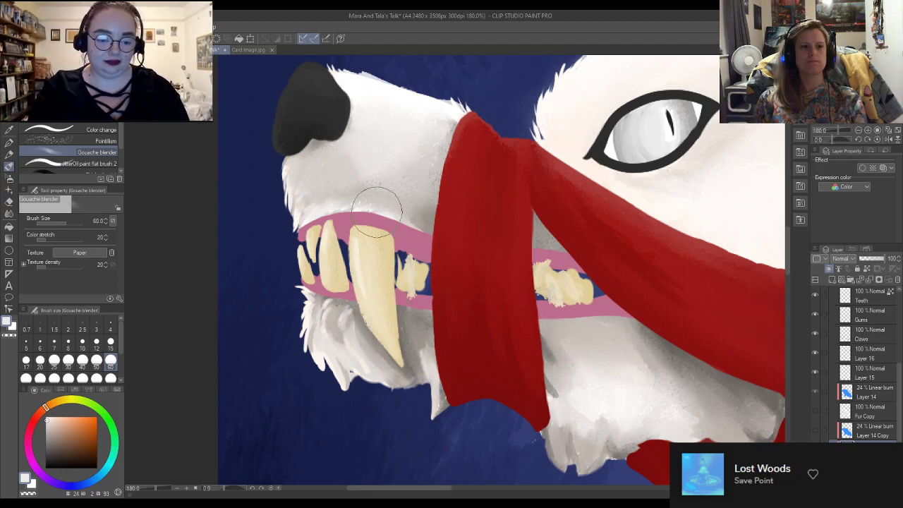
Examine the muzzle shading against the whole creature and the rest of its head, and sample light grey from the jaw fur
{"action": "scroll", "coordinate": [533, 282], "scroll_direction": "up", "scroll_amount": 1}
{"action": "scroll", "coordinate": [400, 310], "scroll_direction": "down", "scroll_amount": 20}
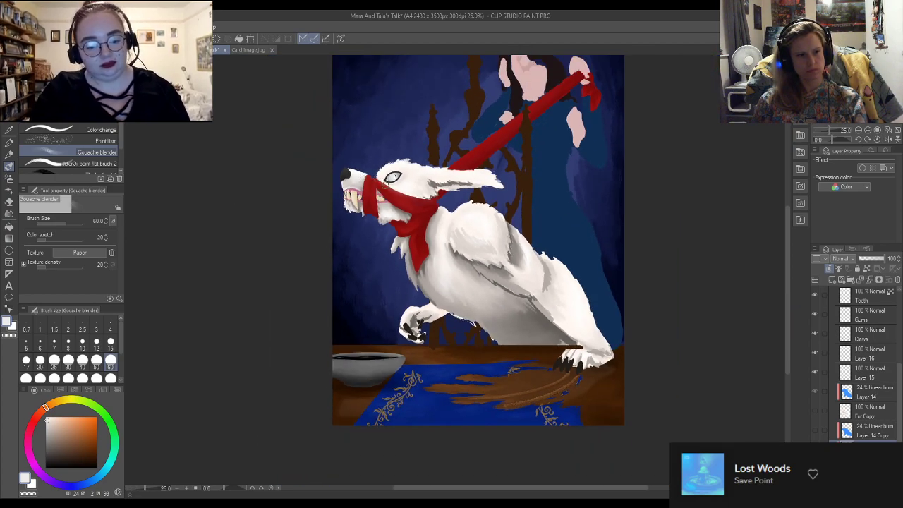
{"action": "scroll", "coordinate": [372, 167], "scroll_direction": "up", "scroll_amount": 12}
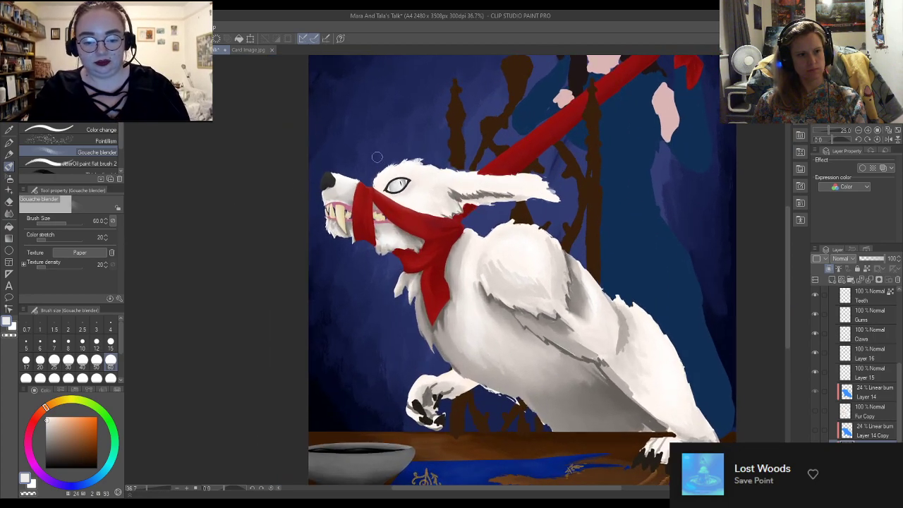
{"action": "scroll", "coordinate": [468, 183], "scroll_direction": "up", "scroll_amount": 5}
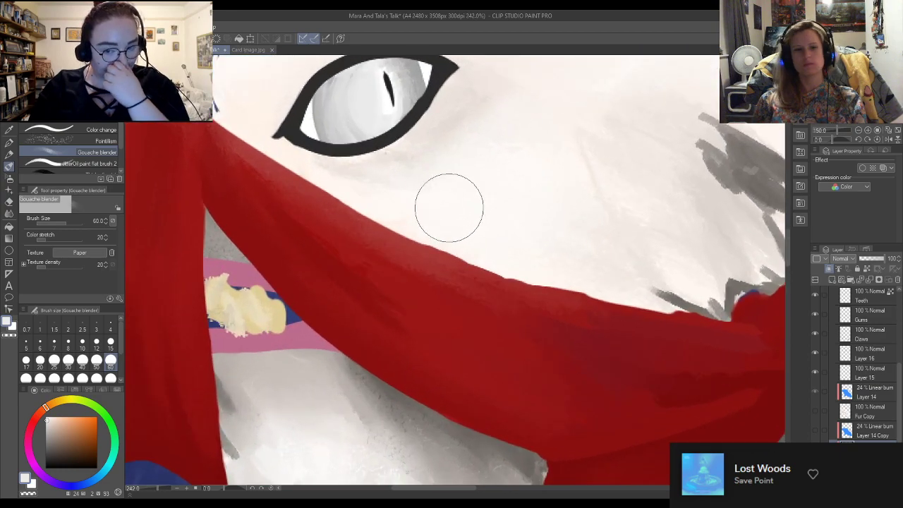
{"action": "left_click", "coordinate": [304, 398], "text": "alt"}
{"action": "scroll", "coordinate": [419, 309], "scroll_direction": "down", "scroll_amount": 6}
{"action": "scroll", "coordinate": [419, 309], "scroll_direction": "up", "scroll_amount": 2}
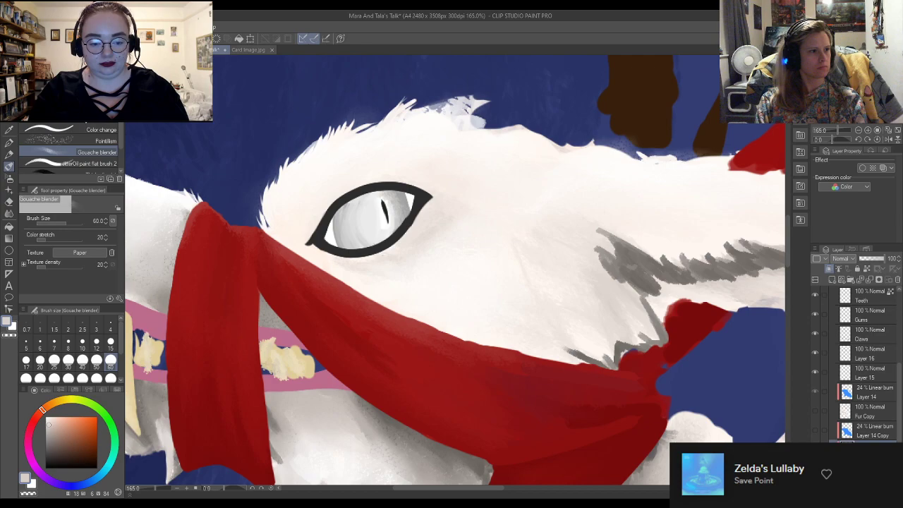
Paint light and dark grey shadow strokes below the eye along the red wrap with the Gouache brush at size 15
{"action": "left_click", "coordinate": [74, 114]}
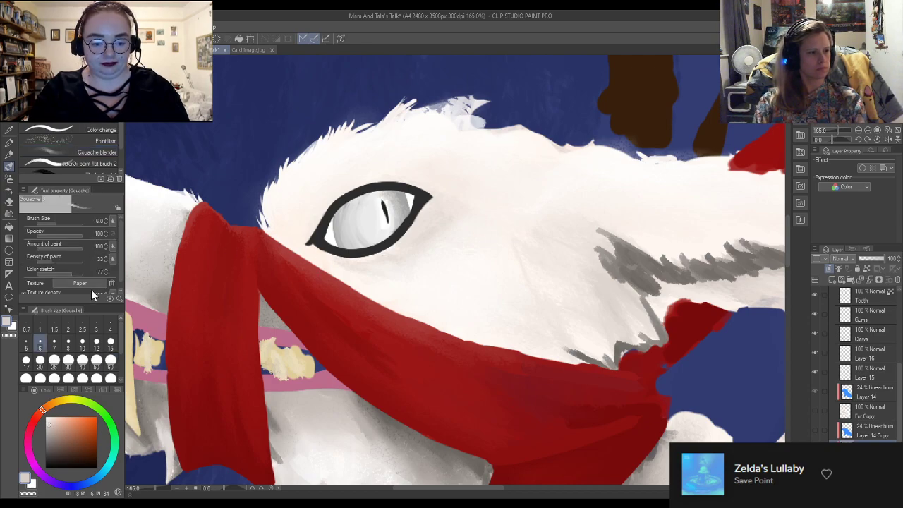
{"action": "left_click", "coordinate": [110, 341]}
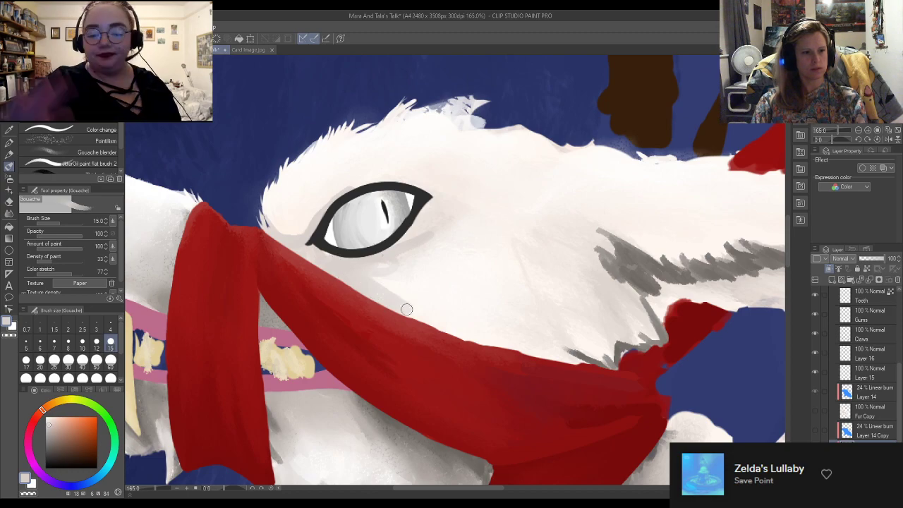
{"action": "left_click", "coordinate": [394, 422], "text": "alt"}
{"action": "mouse_move", "coordinate": [323, 260]}
{"action": "left_mouse_down"}
{"action": "mouse_move", "coordinate": [364, 260]}
{"action": "mouse_move", "coordinate": [352, 280]}
{"action": "mouse_move", "coordinate": [399, 309]}
{"action": "left_mouse_up"}
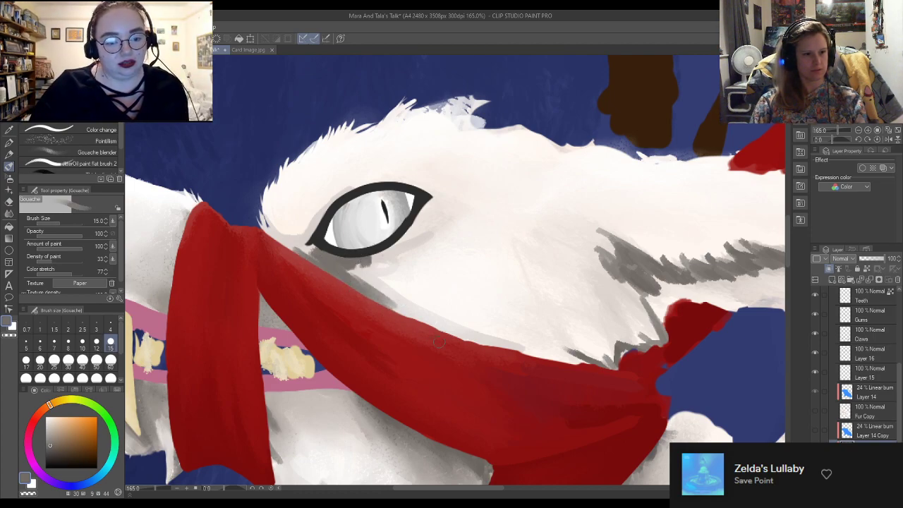
{"action": "left_click_drag", "start_coordinate": [364, 281], "coordinate": [405, 325]}
Extend the cheek shadow in sampled mid grey along the red wrap and darken the fur directly under the eye
{"action": "left_click", "coordinate": [449, 261], "text": "alt"}
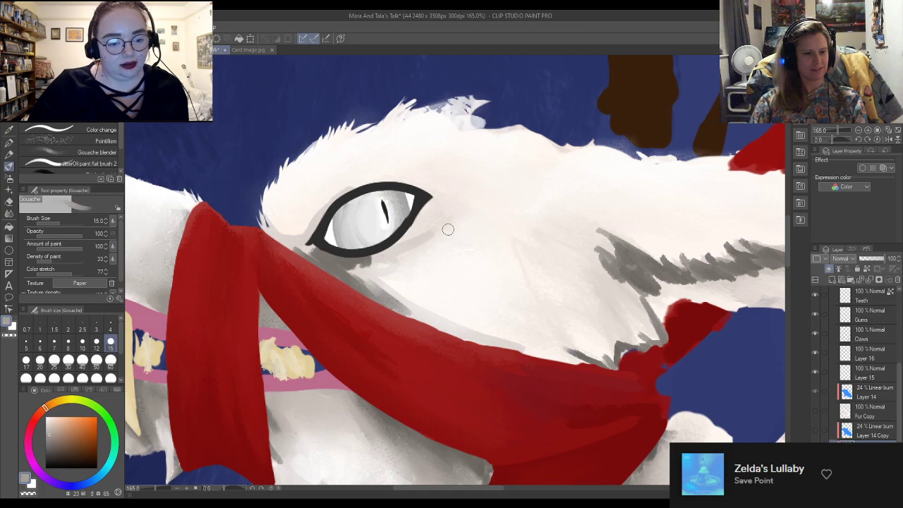
{"action": "left_click_drag", "start_coordinate": [343, 269], "coordinate": [442, 319]}
{"action": "left_click_drag", "start_coordinate": [389, 273], "coordinate": [496, 340]}
{"action": "mouse_move", "coordinate": [418, 289]}
{"action": "left_mouse_down"}
{"action": "mouse_move", "coordinate": [386, 264]}
{"action": "mouse_move", "coordinate": [433, 278]}
{"action": "mouse_move", "coordinate": [362, 258]}
{"action": "mouse_move", "coordinate": [349, 263]}
{"action": "left_mouse_up"}
{"action": "left_click", "coordinate": [341, 251], "text": "alt"}
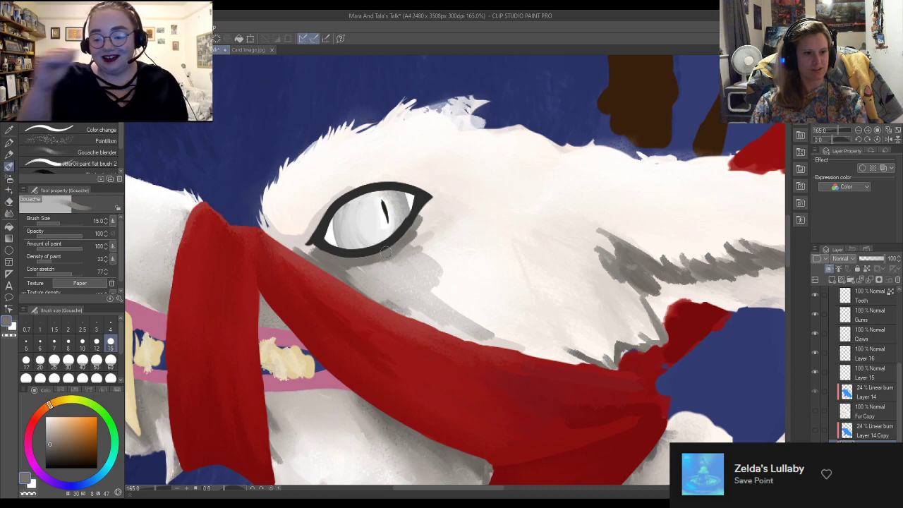
{"action": "left_click_drag", "start_coordinate": [337, 260], "coordinate": [364, 292]}
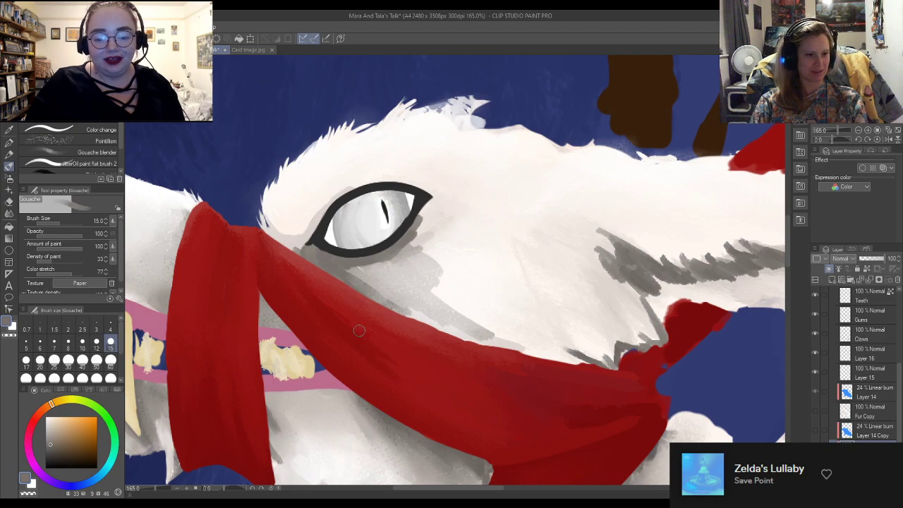
Touch up the eye's inner corner in sampled grey and paint light fur strokes over the cheek shadow
{"action": "left_click", "coordinate": [299, 252], "text": "alt"}
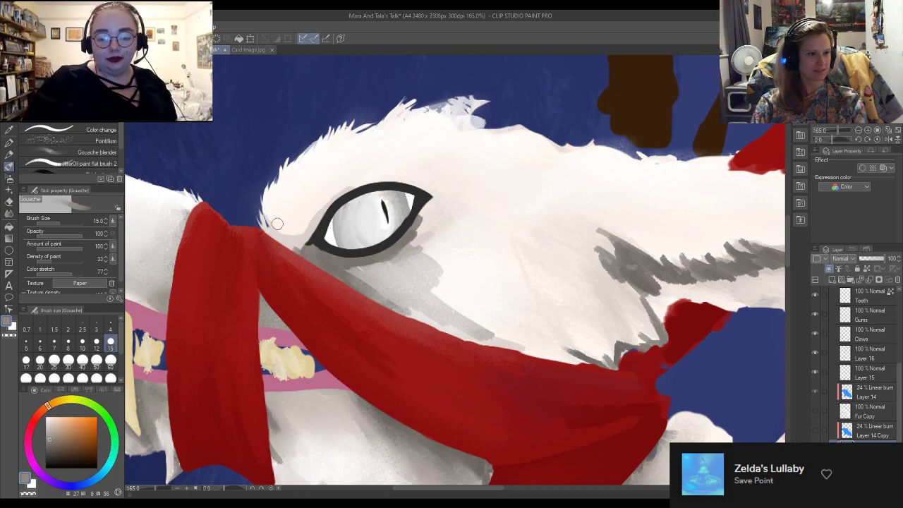
{"action": "left_click", "coordinate": [304, 240], "text": "alt"}
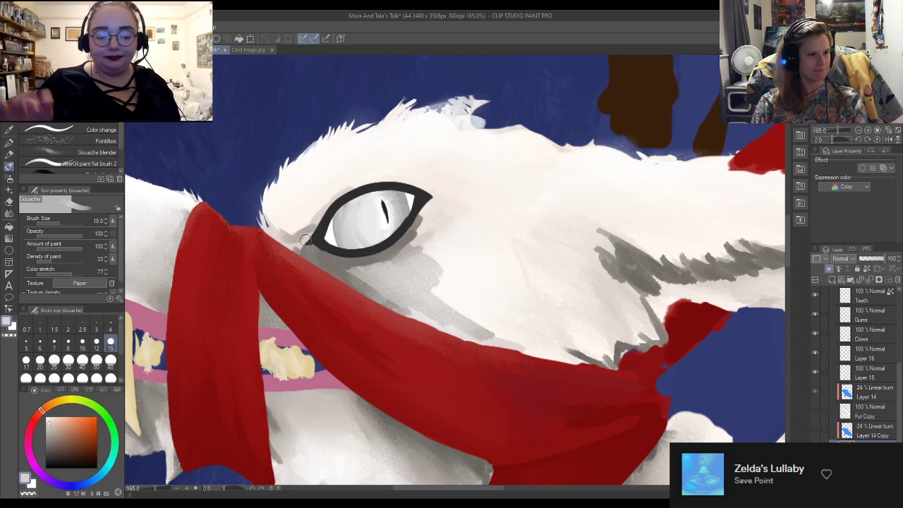
{"action": "left_click", "coordinate": [376, 301], "text": "alt"}
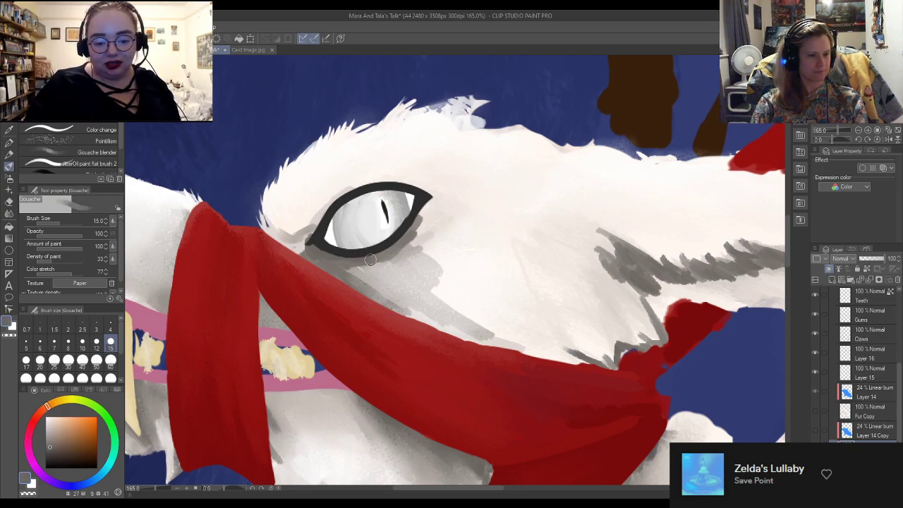
{"action": "left_click", "coordinate": [378, 258], "text": "alt"}
{"action": "left_click_drag", "start_coordinate": [401, 304], "coordinate": [449, 328]}
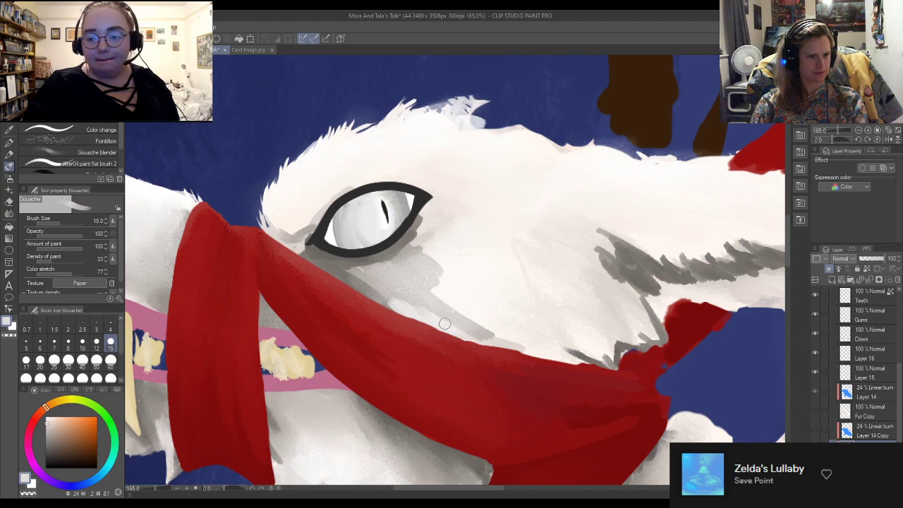
{"action": "mouse_move", "coordinate": [442, 278]}
{"action": "left_mouse_down"}
{"action": "mouse_move", "coordinate": [450, 308]}
{"action": "mouse_move", "coordinate": [482, 330]}
{"action": "left_mouse_up"}
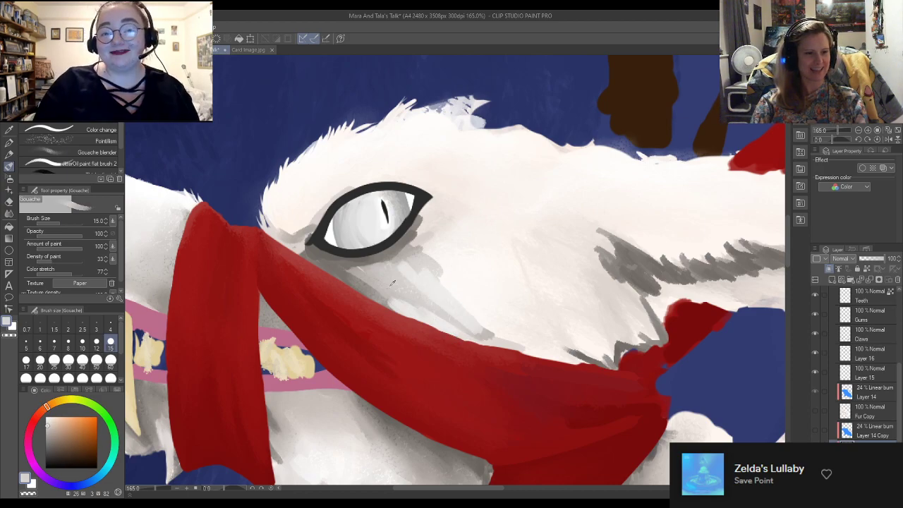
Deepen the shadow under the lower eyelid and around the eye's outer corner with sampled darker grey
{"action": "left_click", "coordinate": [409, 237], "text": "alt"}
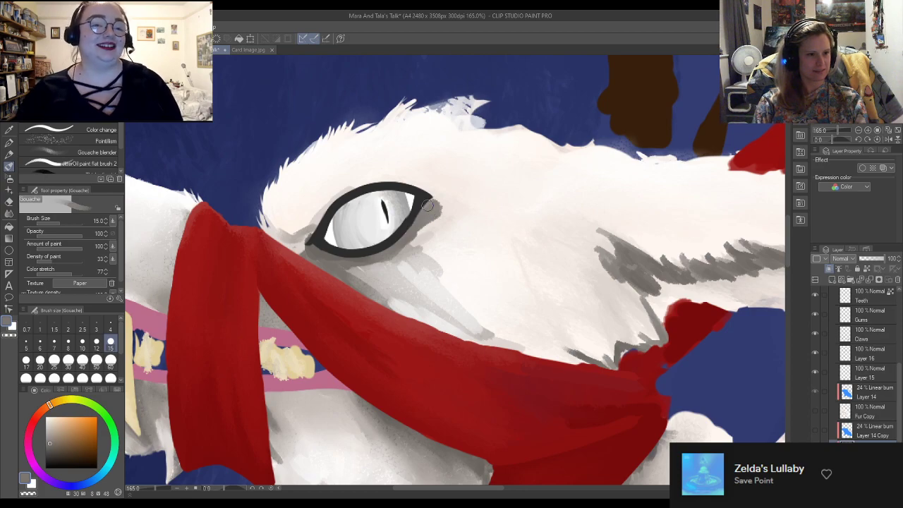
{"action": "left_click_drag", "start_coordinate": [346, 263], "coordinate": [395, 259]}
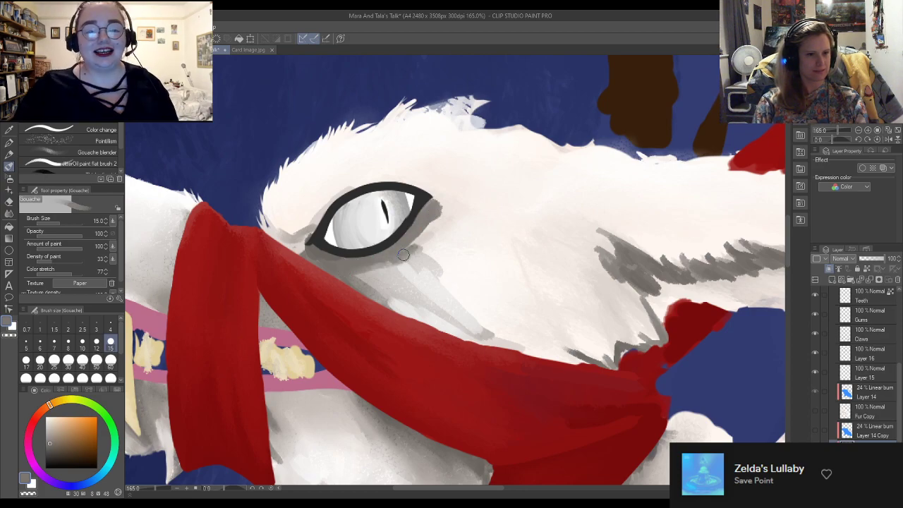
{"action": "mouse_move", "coordinate": [390, 300]}
{"action": "left_mouse_down"}
{"action": "mouse_move", "coordinate": [413, 314]}
{"action": "mouse_move", "coordinate": [391, 294]}
{"action": "left_mouse_up"}
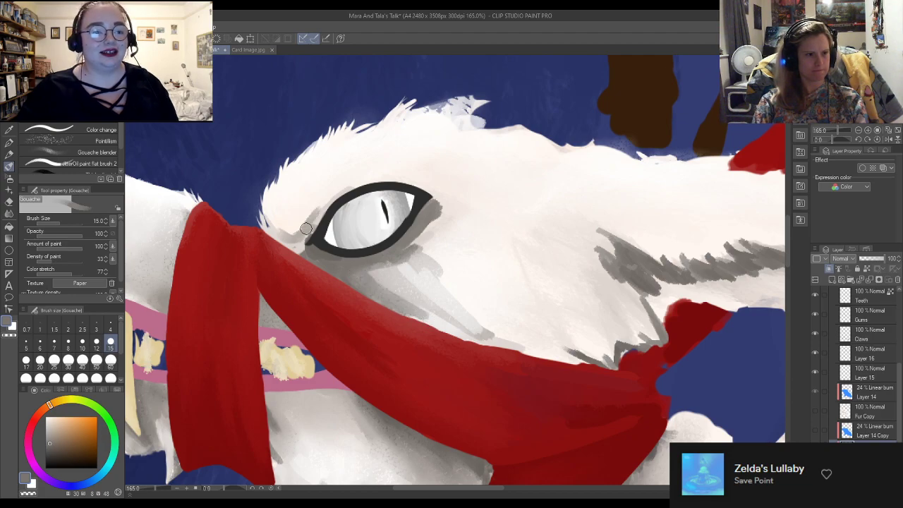
Paint sampled light grey strokes along the forehead's furry edge, above the eye and beyond its outer corner
{"action": "left_click", "coordinate": [325, 407], "text": "alt"}
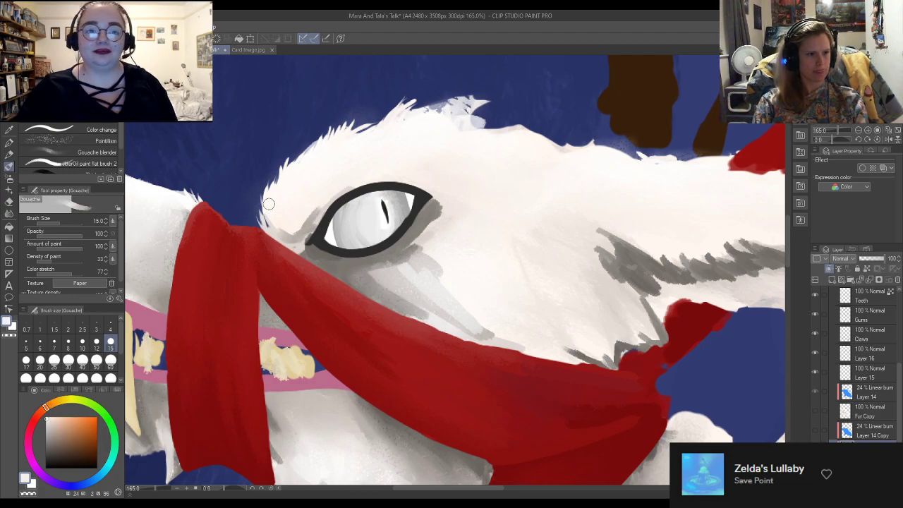
{"action": "left_click", "coordinate": [307, 395], "text": "alt"}
{"action": "left_click_drag", "start_coordinate": [293, 161], "coordinate": [270, 213]}
{"action": "mouse_move", "coordinate": [300, 154]}
{"action": "left_mouse_down"}
{"action": "mouse_move", "coordinate": [288, 203]}
{"action": "mouse_move", "coordinate": [295, 230]}
{"action": "mouse_move", "coordinate": [341, 193]}
{"action": "mouse_move", "coordinate": [338, 177]}
{"action": "mouse_move", "coordinate": [352, 185]}
{"action": "mouse_move", "coordinate": [325, 144]}
{"action": "mouse_move", "coordinate": [347, 128]}
{"action": "mouse_move", "coordinate": [366, 173]}
{"action": "mouse_move", "coordinate": [426, 177]}
{"action": "mouse_move", "coordinate": [435, 191]}
{"action": "mouse_move", "coordinate": [381, 118]}
{"action": "mouse_move", "coordinate": [400, 124]}
{"action": "mouse_move", "coordinate": [377, 110]}
{"action": "mouse_move", "coordinate": [421, 133]}
{"action": "left_mouse_up"}
{"action": "mouse_move", "coordinate": [442, 198]}
{"action": "left_mouse_down"}
{"action": "mouse_move", "coordinate": [415, 176]}
{"action": "mouse_move", "coordinate": [476, 206]}
{"action": "left_mouse_up"}
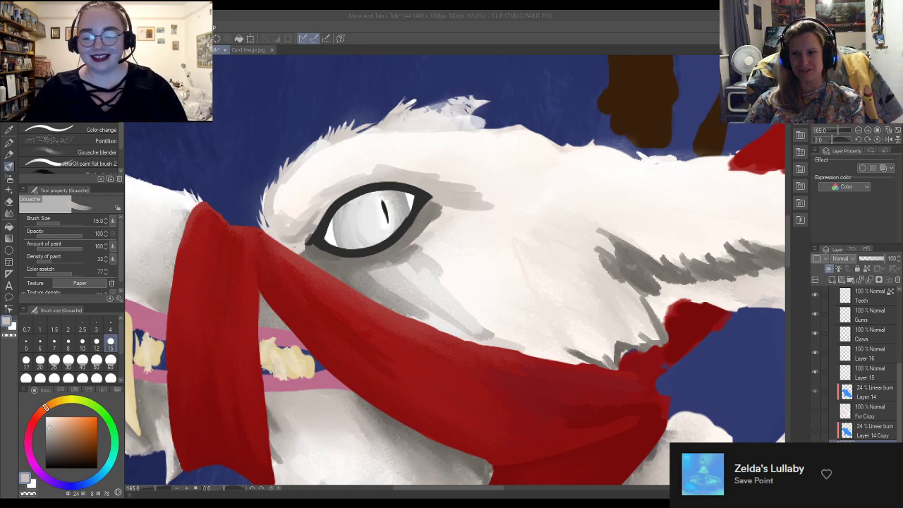
Smooth the grey and white strokes around the eye, brow and cheek with the Gouache blender at size 60
{"action": "scroll", "coordinate": [451, 293], "scroll_direction": "down", "scroll_amount": 9}
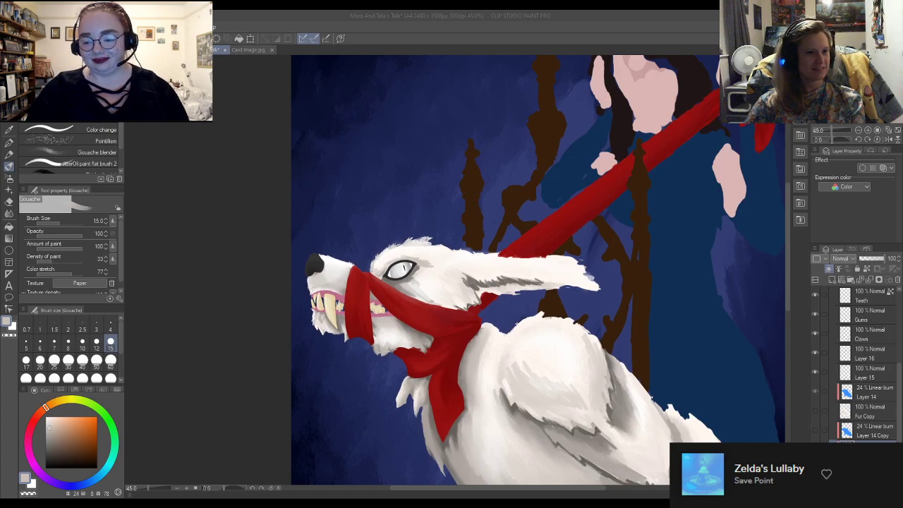
{"action": "scroll", "coordinate": [394, 292], "scroll_direction": "up", "scroll_amount": 9}
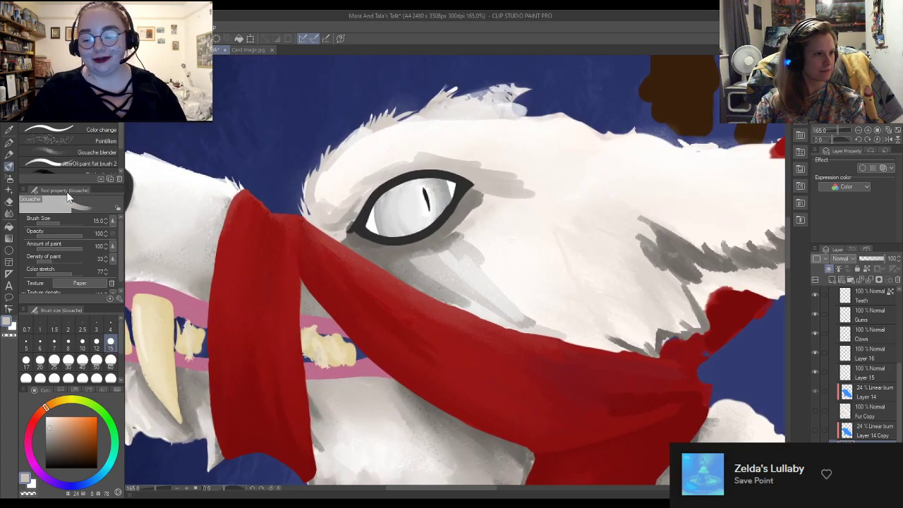
{"action": "left_click", "coordinate": [93, 149]}
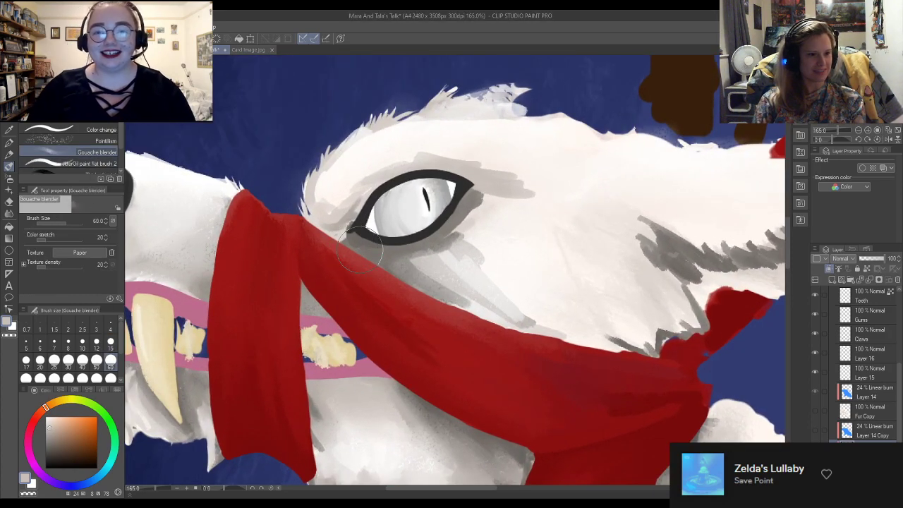
{"action": "left_click_drag", "start_coordinate": [433, 261], "coordinate": [490, 208]}
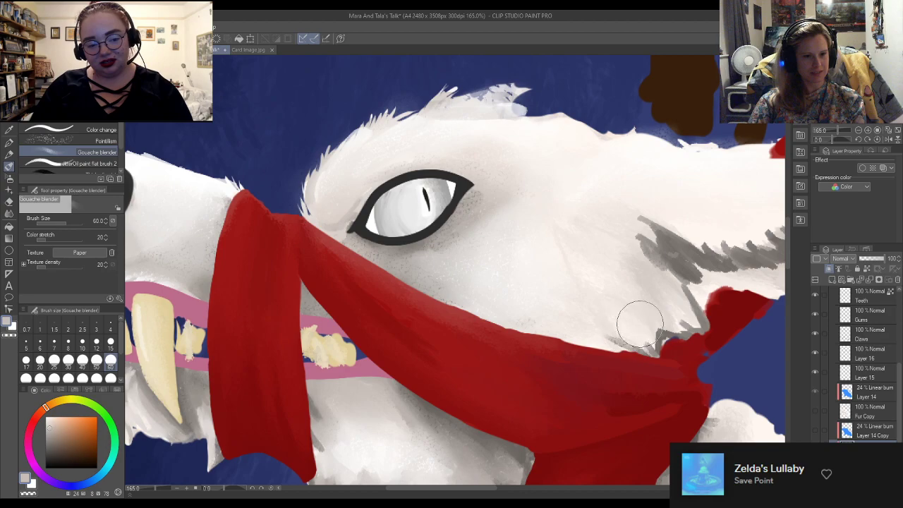
Show the Layer 14 Copy linear burn layer over the creature and review the whole painting
{"action": "scroll", "coordinate": [451, 208], "scroll_direction": "down", "scroll_amount": 8}
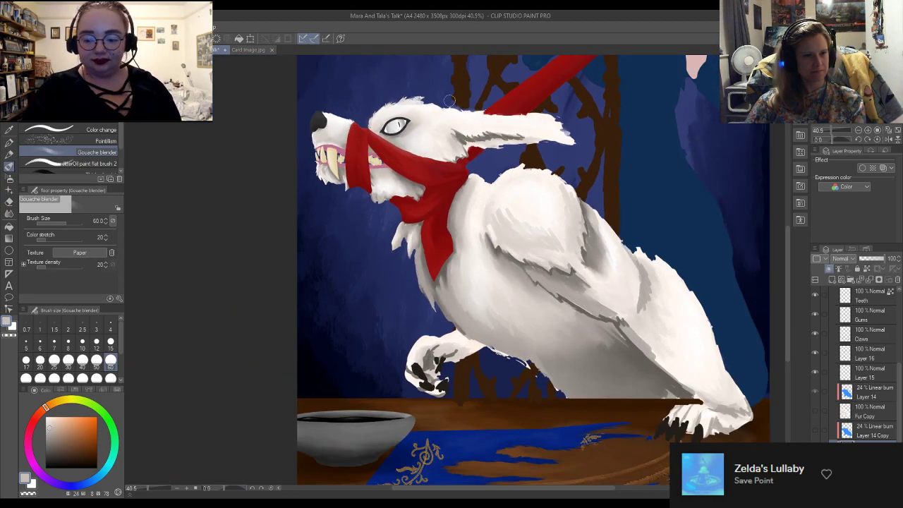
{"action": "scroll", "coordinate": [675, 181], "scroll_direction": "up", "scroll_amount": 1}
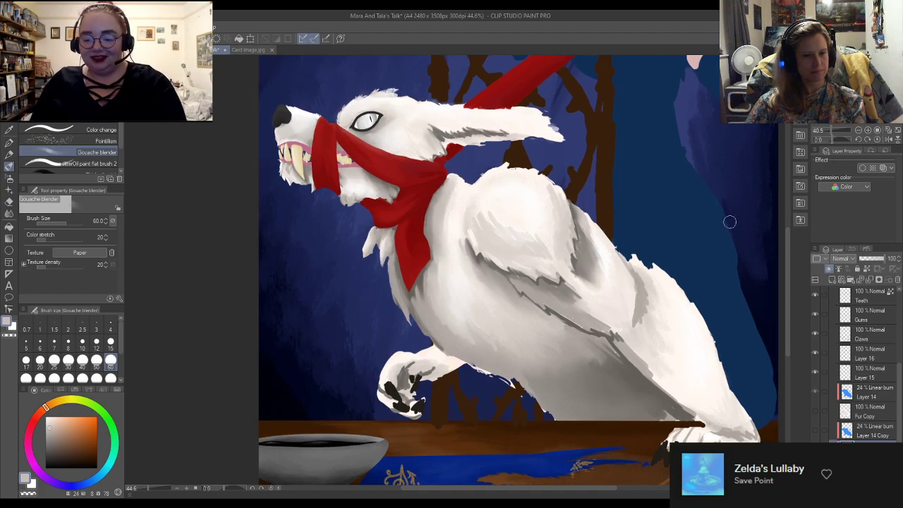
{"action": "left_click", "coordinate": [816, 431]}
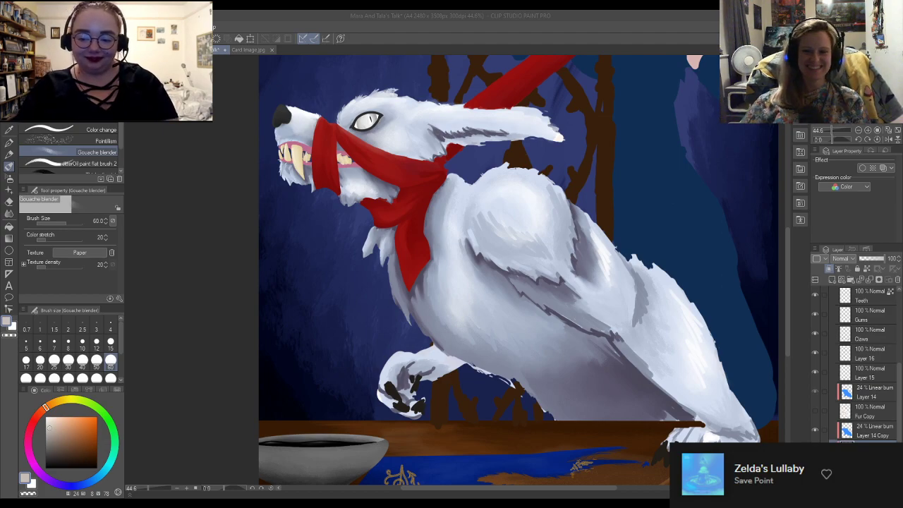
{"action": "scroll", "coordinate": [519, 272], "scroll_direction": "down", "scroll_amount": 2}
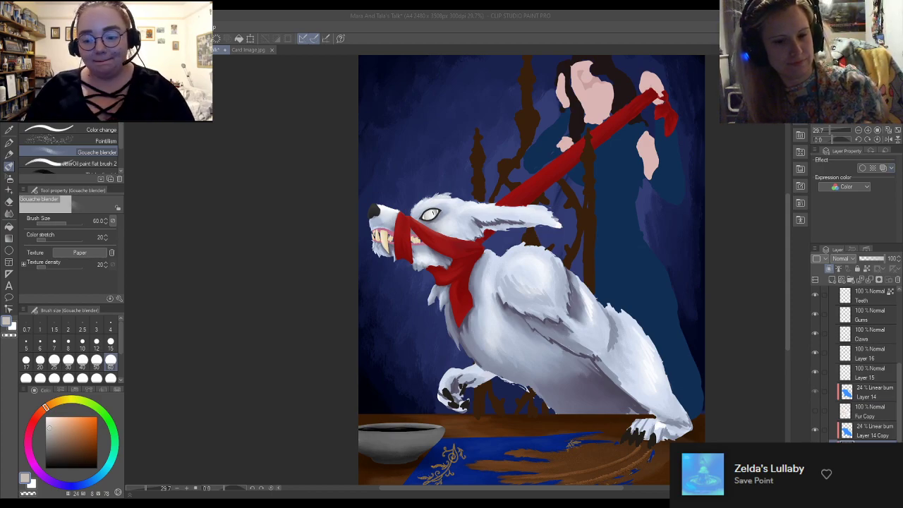
Compare the whole creature with and without the Layer 14 Copy linear burn shading, leaving the layer shown
{"action": "key", "text": "ctrl+z"}
{"action": "key", "text": "ctrl+y"}
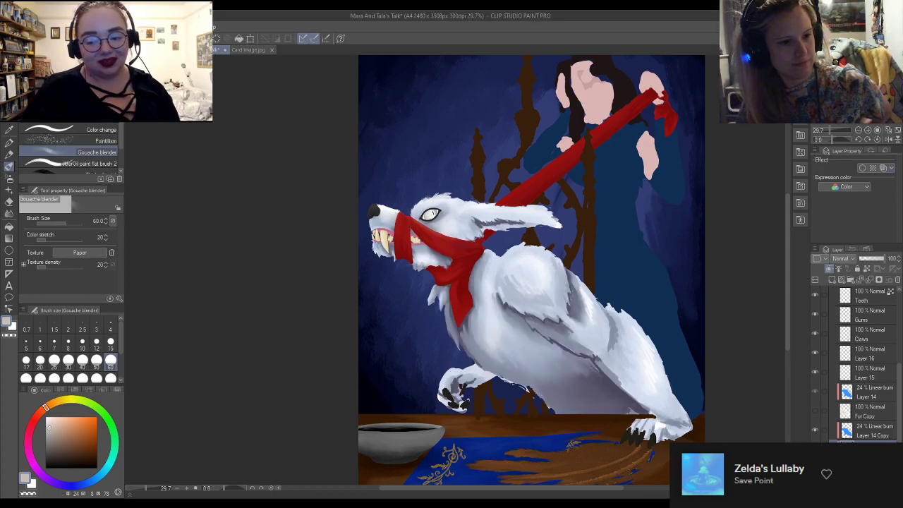
{"action": "left_click", "coordinate": [816, 429]}
{"action": "left_click", "coordinate": [817, 430]}
{"action": "left_click", "coordinate": [817, 431]}
{"action": "left_click", "coordinate": [817, 430]}
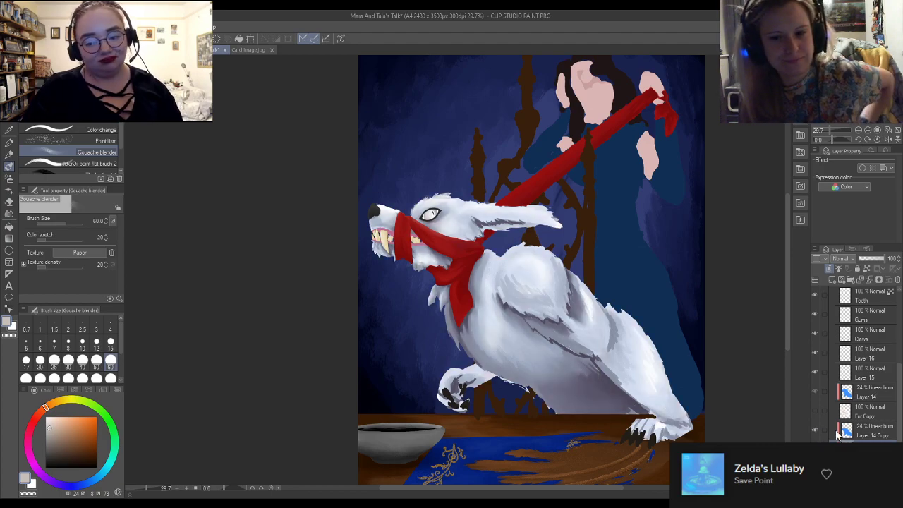